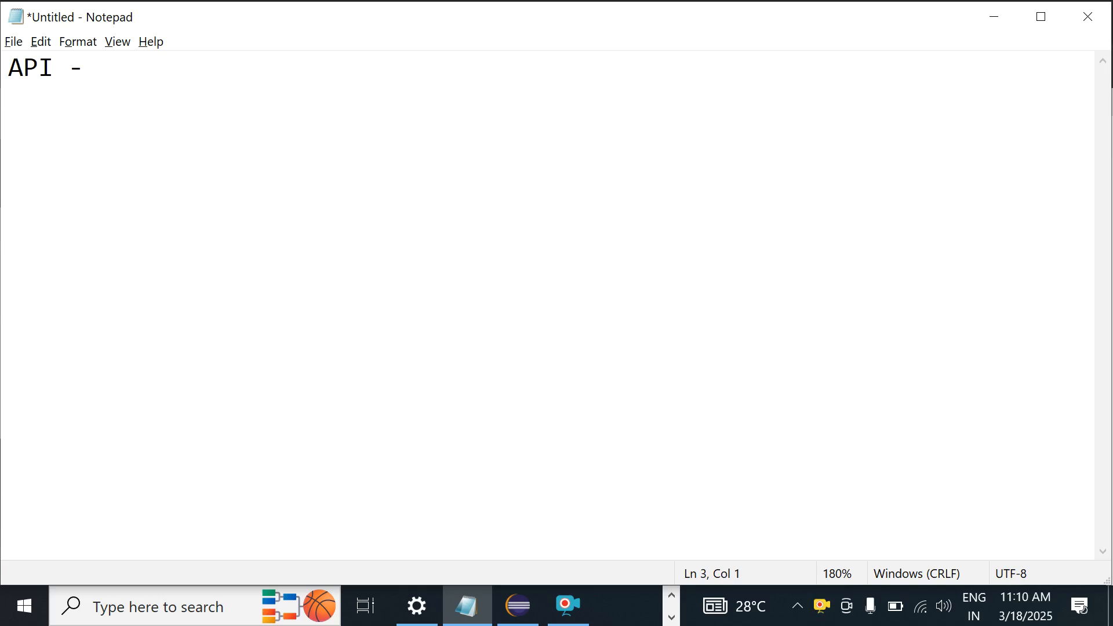
Step: Add the 'Data Format' and 'HTTP HTTPS' lines below 'API -' in the notes
type("Format")
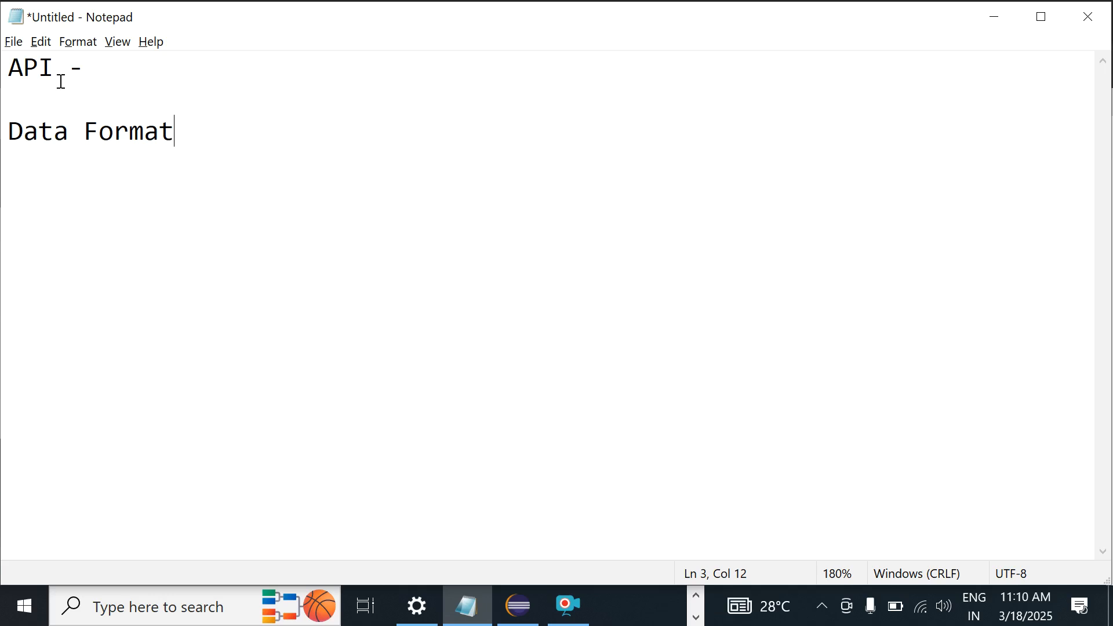
key("Return")
key("Return")
type("HTTP HTTPS")
key("Return")
key("Return")
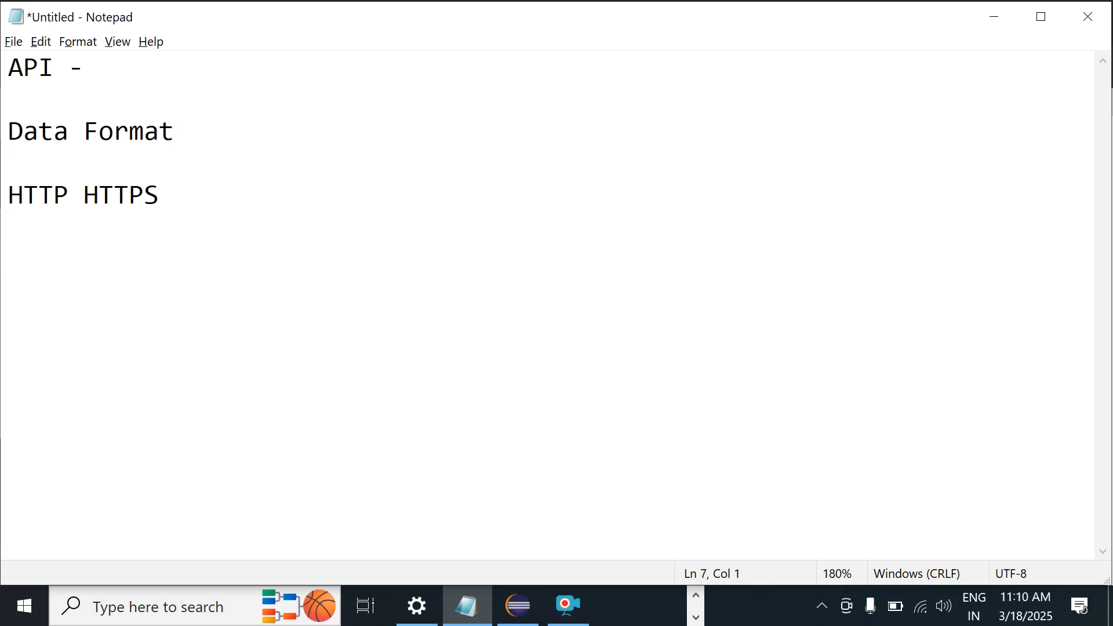
Step: Add a correctly spelled 'Request & Response' line and start a new line after it
type("Request & Re")
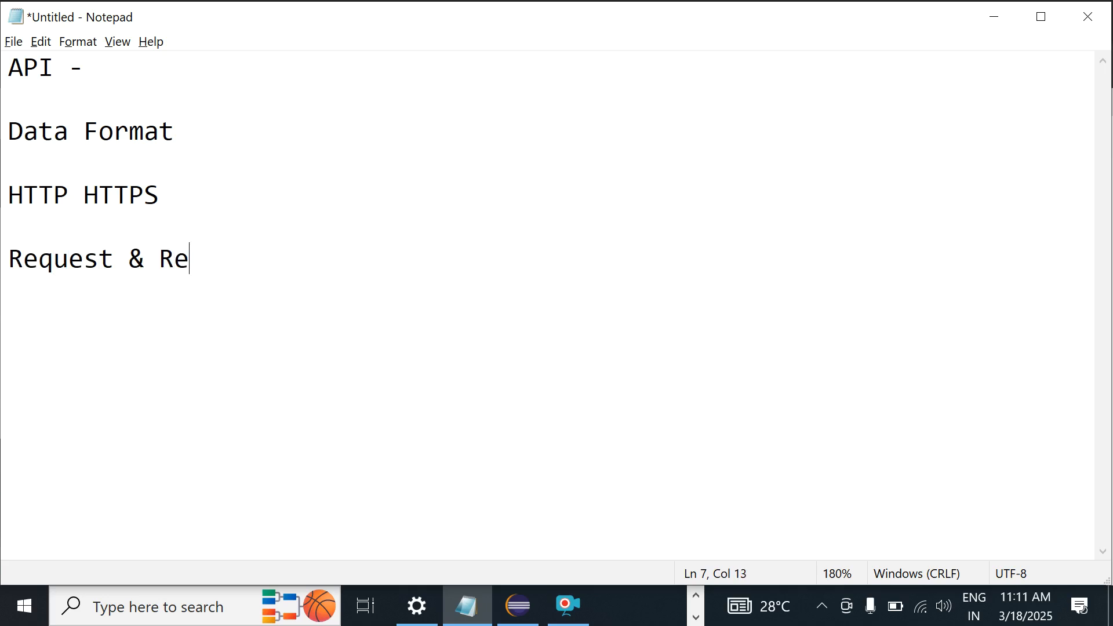
type("spnse")
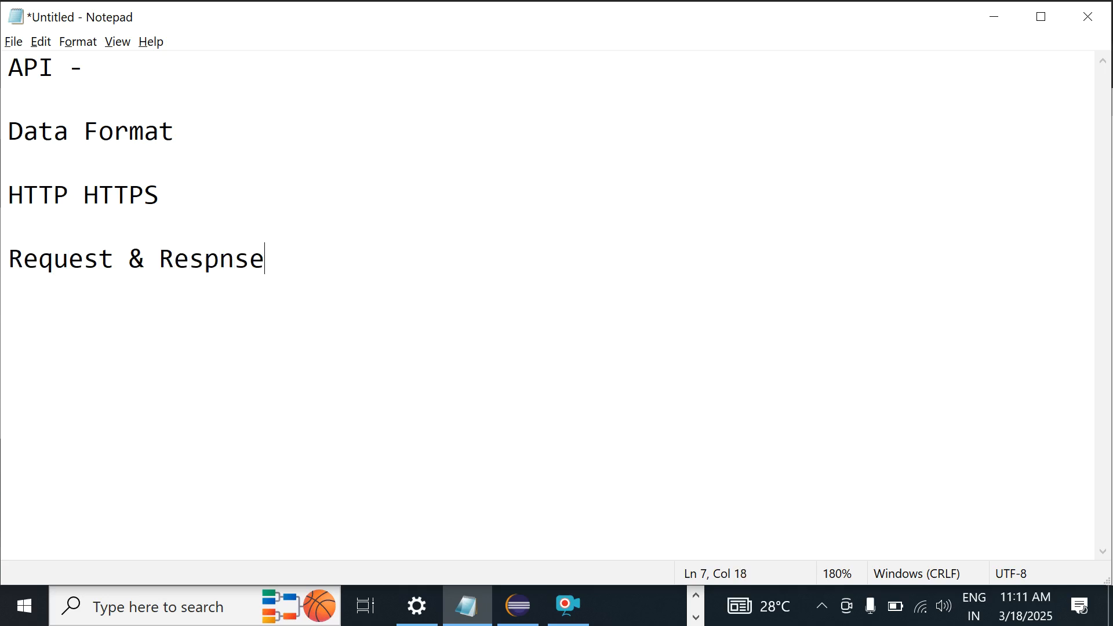
key("Left")
key("Left")
key("Left")
key("Left")
key("Right")
type("o")
key("Right")
key("Right")
key("Right")
key("Return")
key("Return")
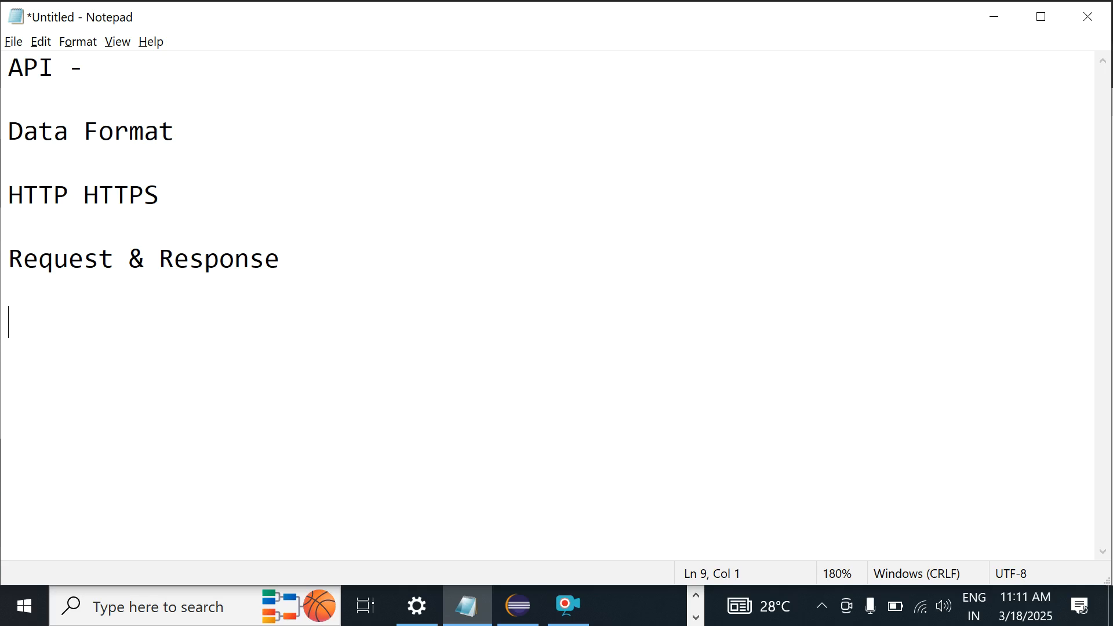
Step: Add the 'Get Post Put Patch Delete' line and insert blank lines after 'Request & Response'
type("Get Post ")
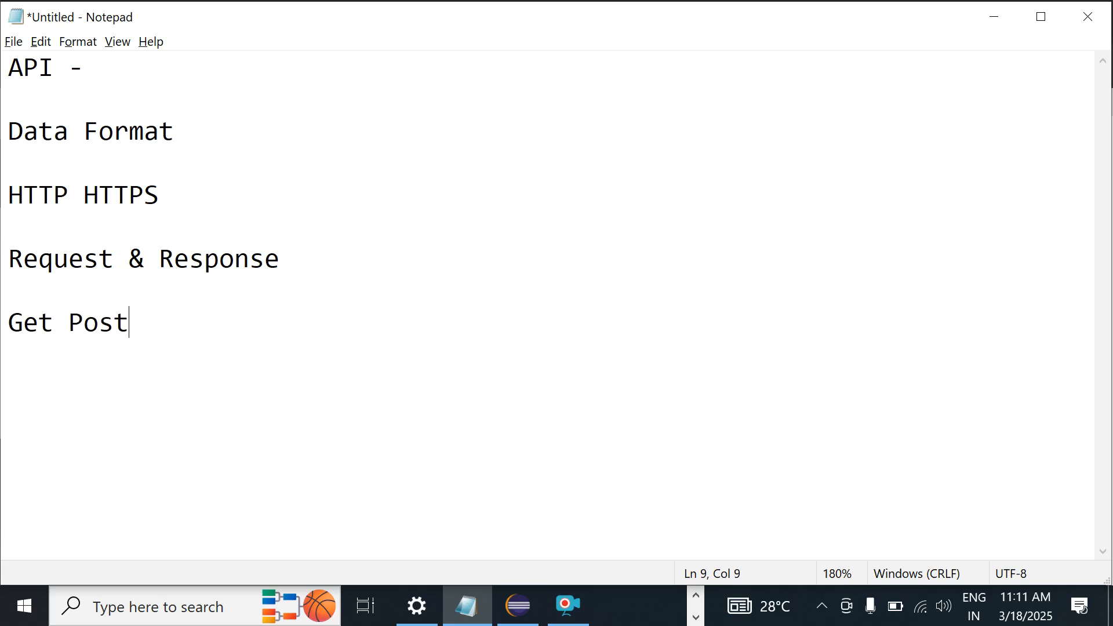
type("Put Pa")
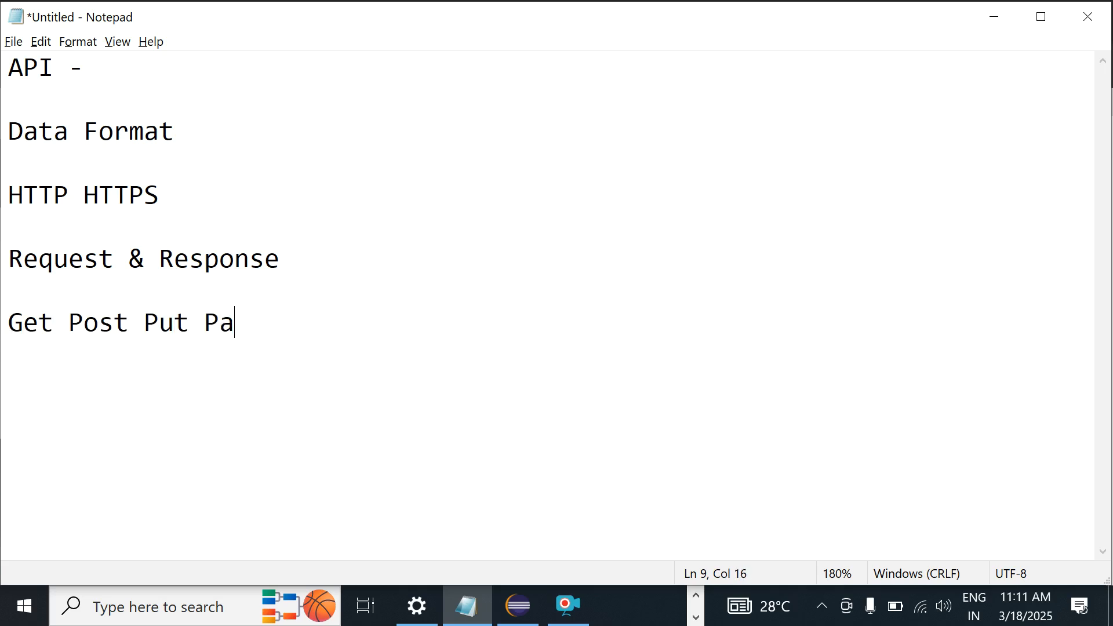
type("tch Delete")
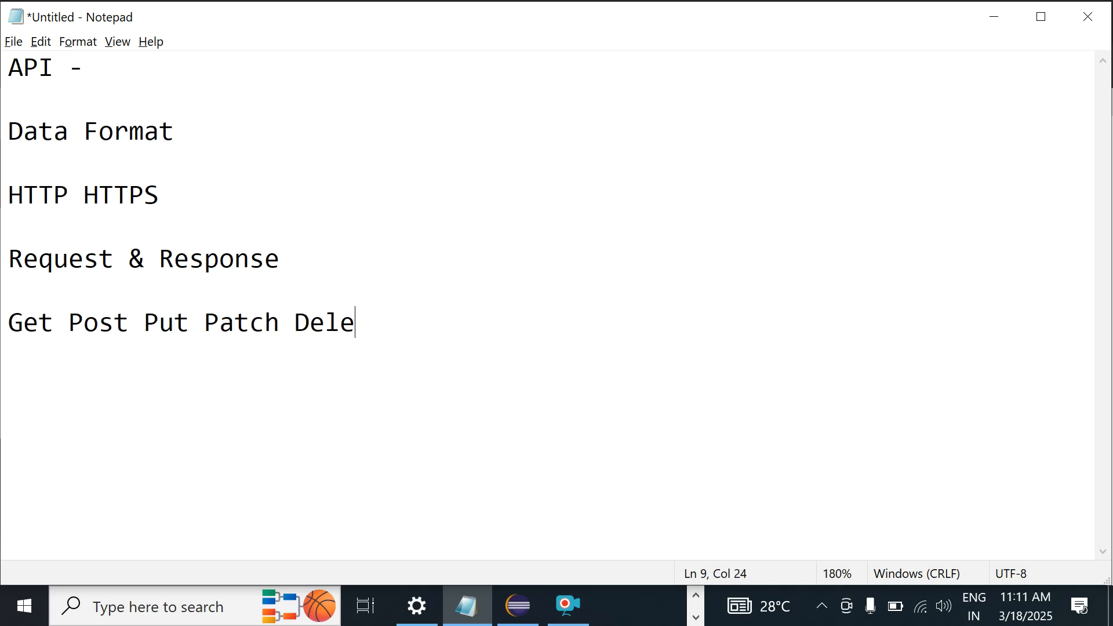
key("Return")
key("Return")
left_click(222, 195)
left_click(320, 256)
key("Return")
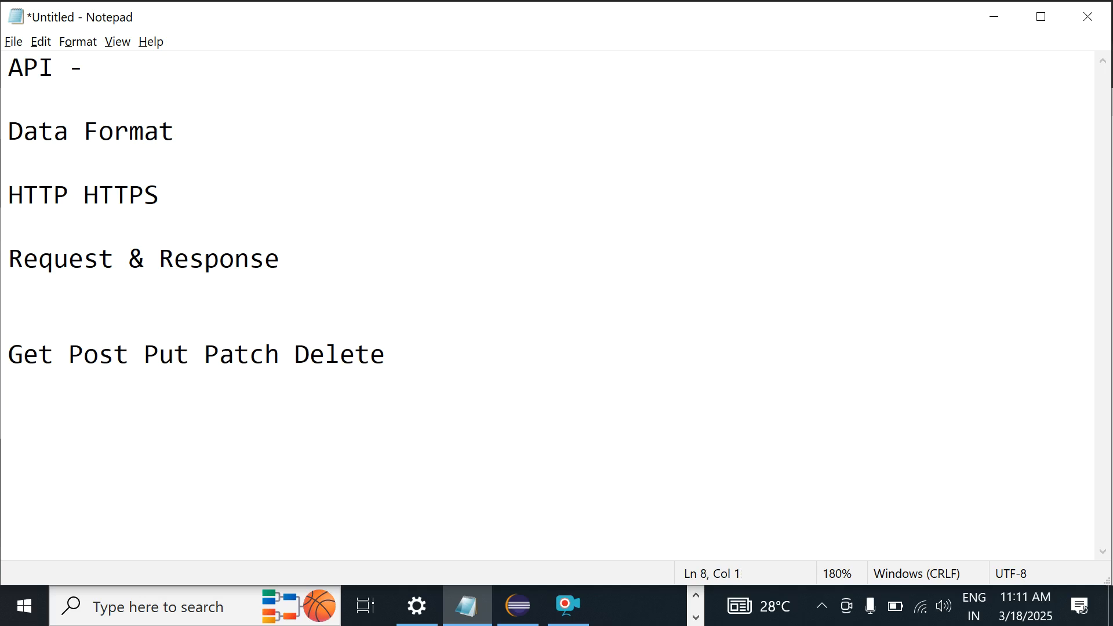
key("Return")
type("Re")
key("BackSpace")
key("BackSpace")
type("Po")
key("BackSpace")
key("BackSpace")
key("BackSpace")
key("BackSpace")
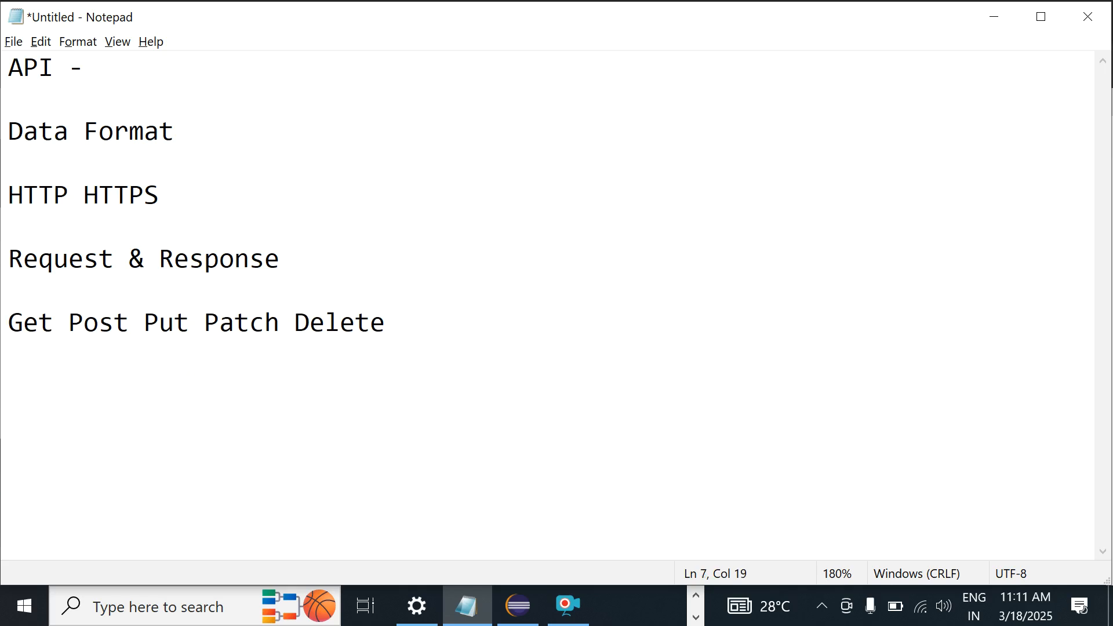
Step: Add 'Postman - 2 sections - Request & Response' below the HTTP methods line
left_click(502, 336)
key("Return")
key("Return")
type("Postman")
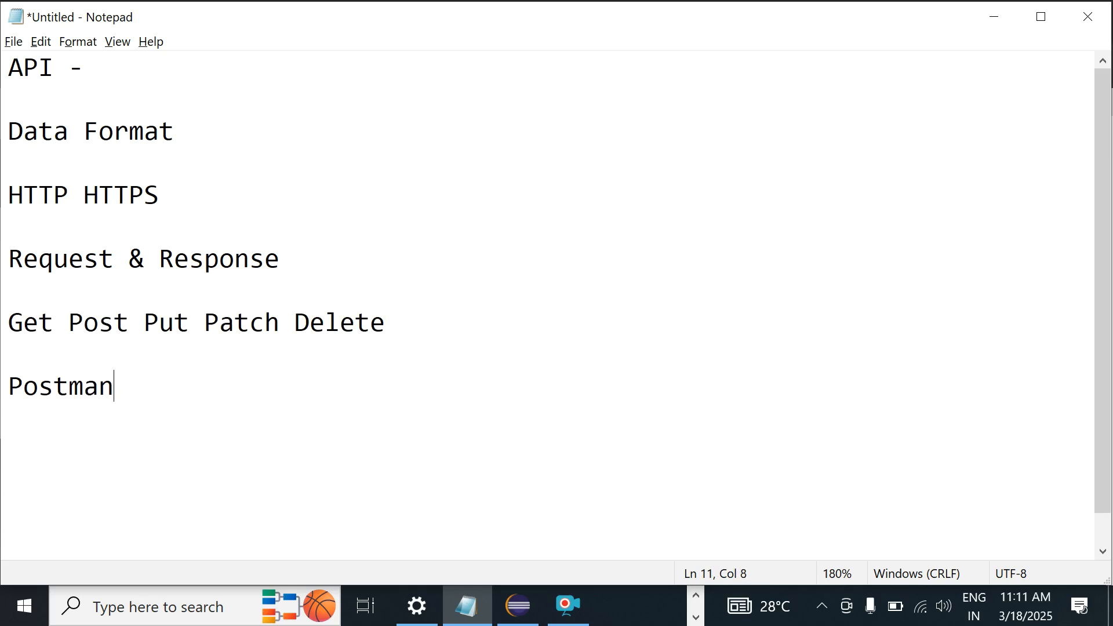
type(" - 2 sec")
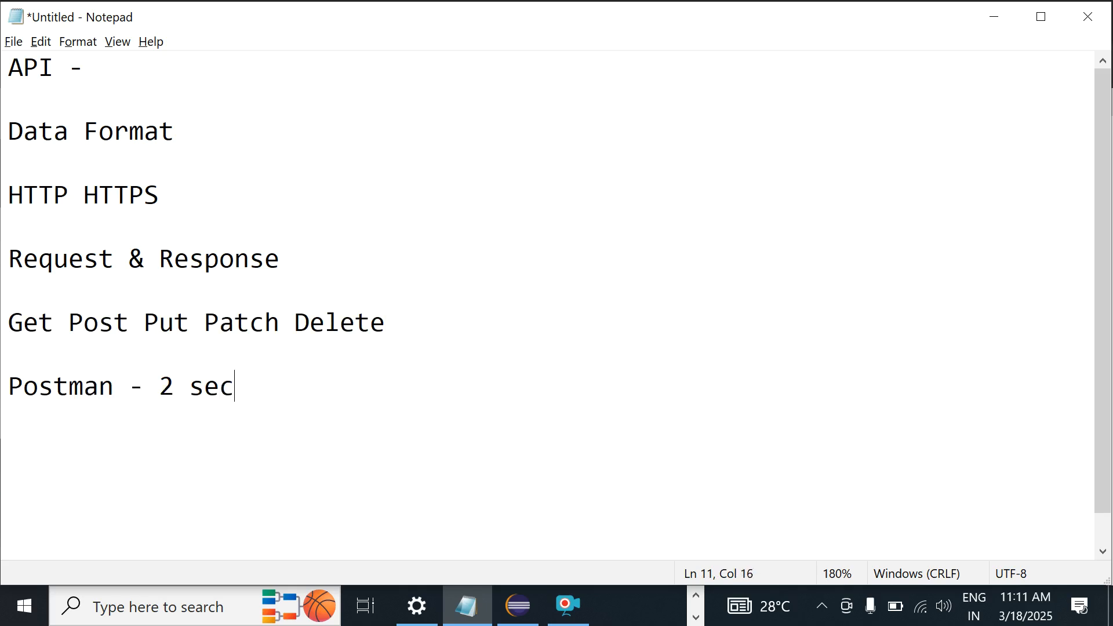
type("tions - ")
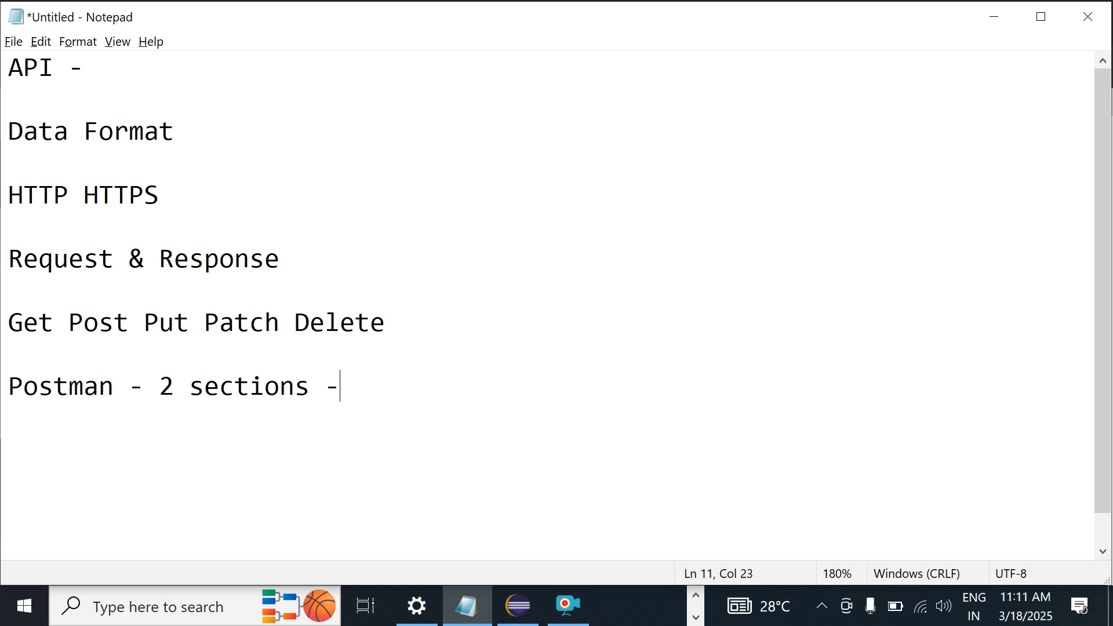
type("Request  & Re")
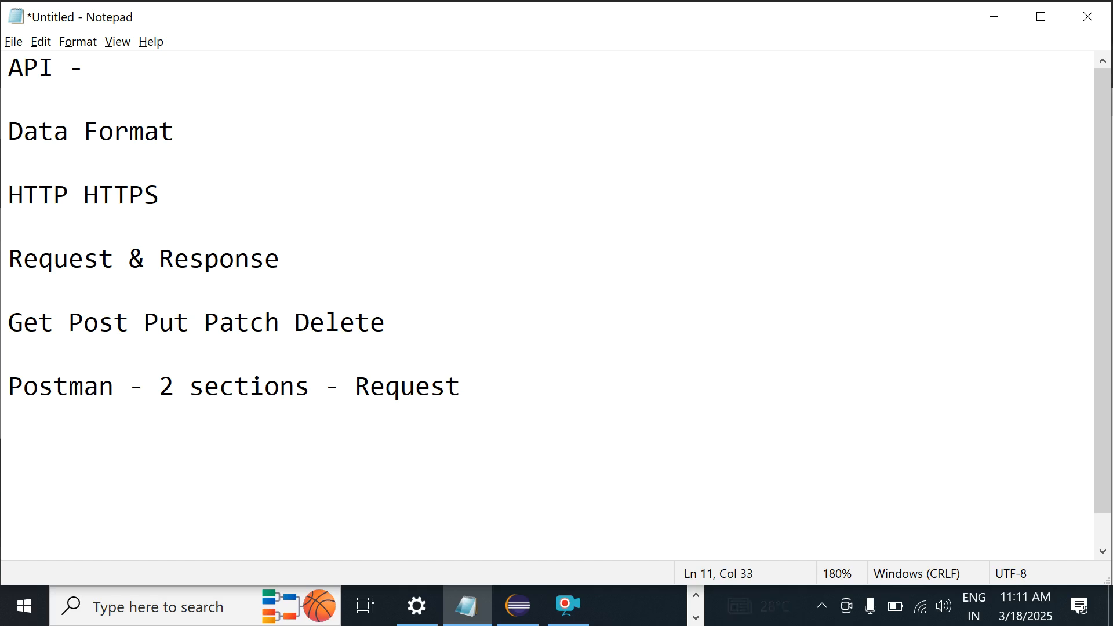
type("sponse")
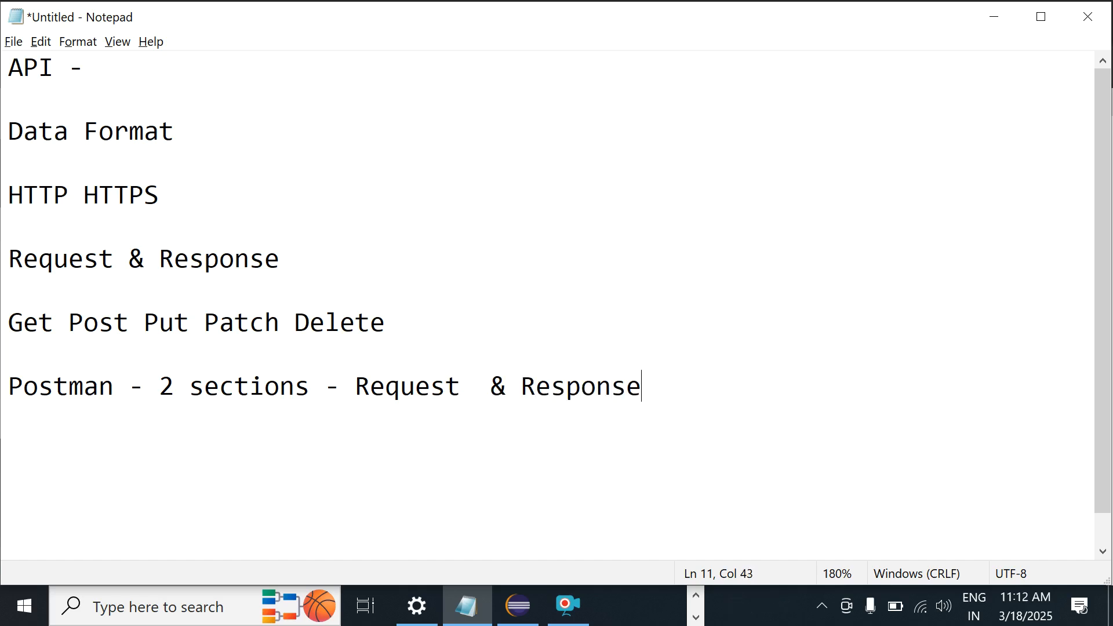
key("Return")
key("Return")
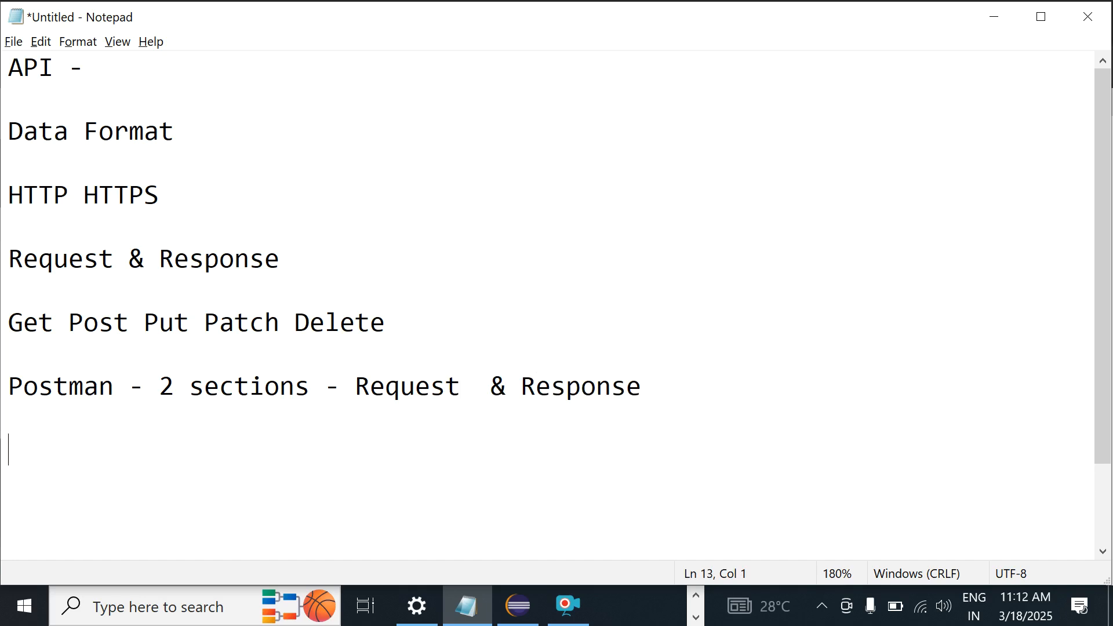
Step: Type 'Params, Auth , Headers , body' and move body onto its own 'body data' line
type("Params, ")
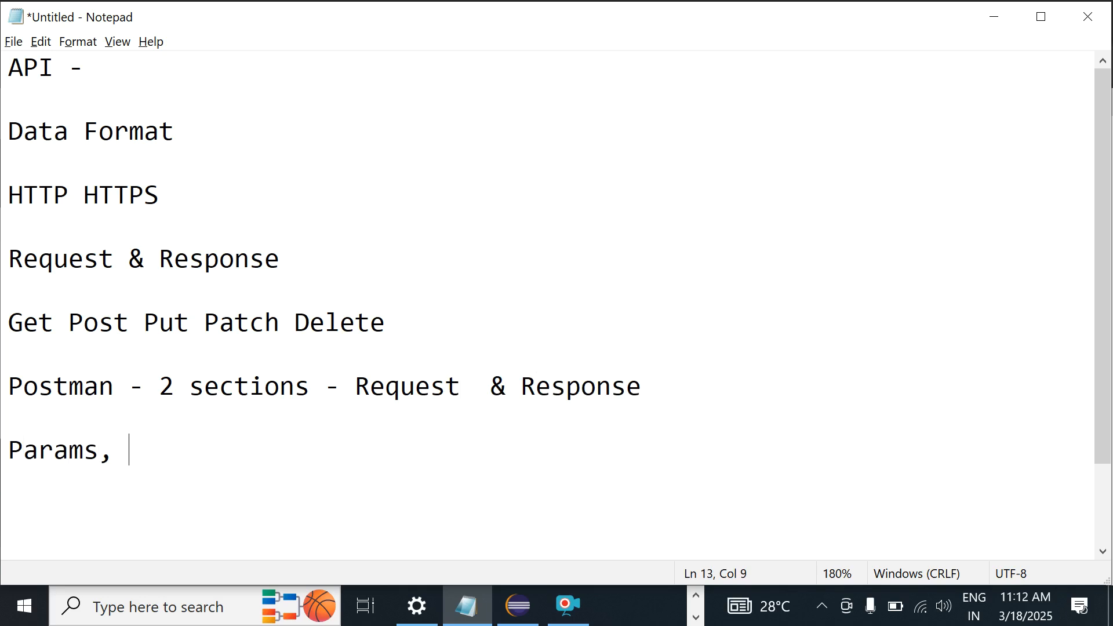
type("Auth ")
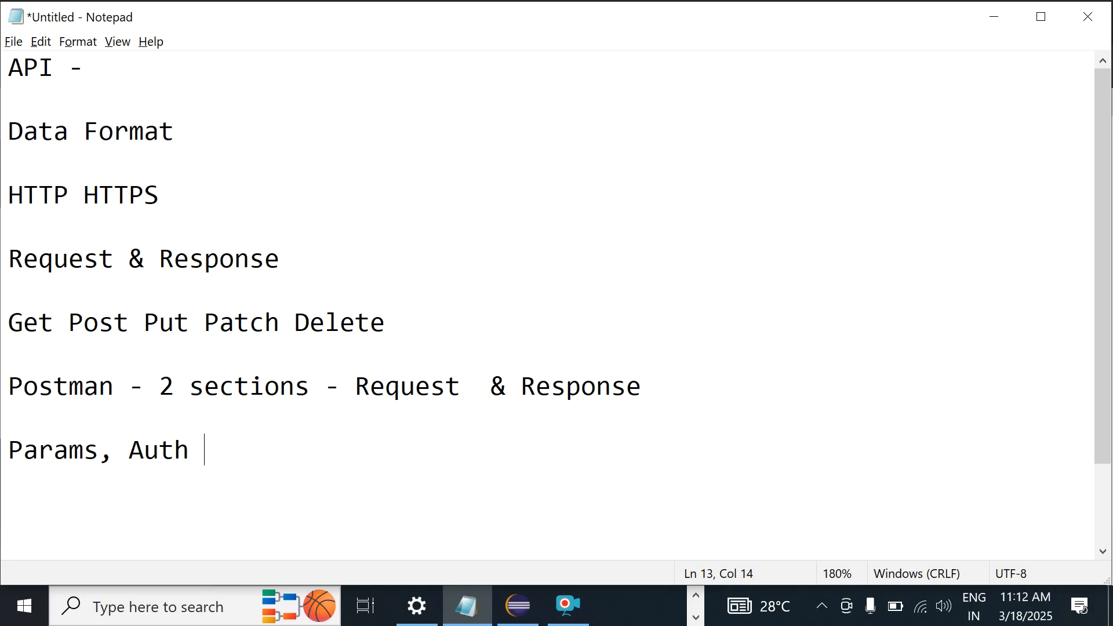
type(", Headers ,")
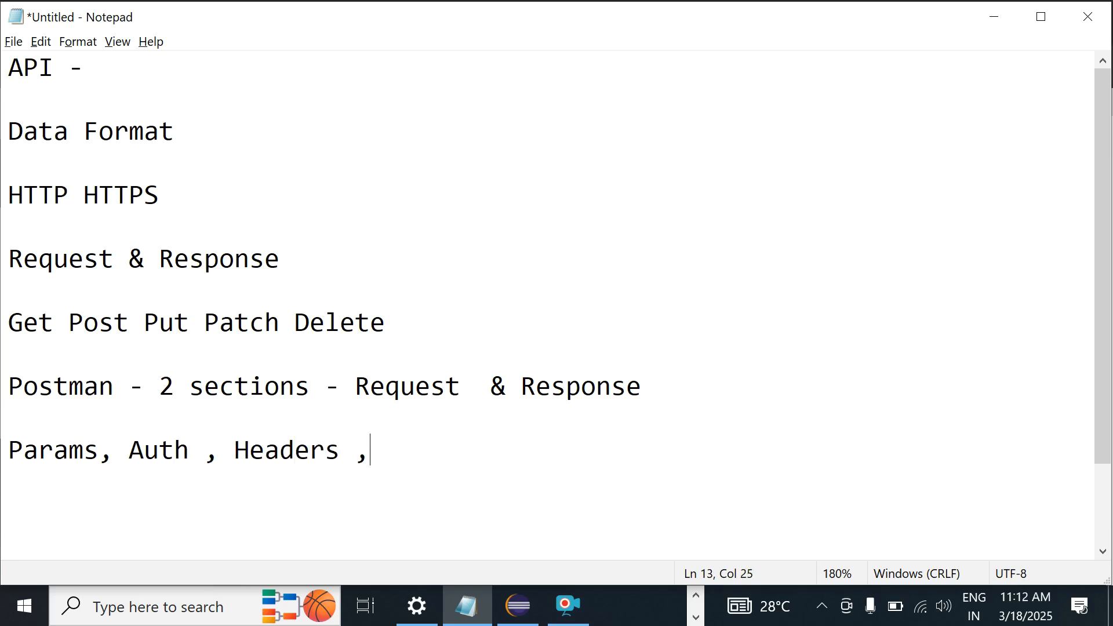
type(" body")
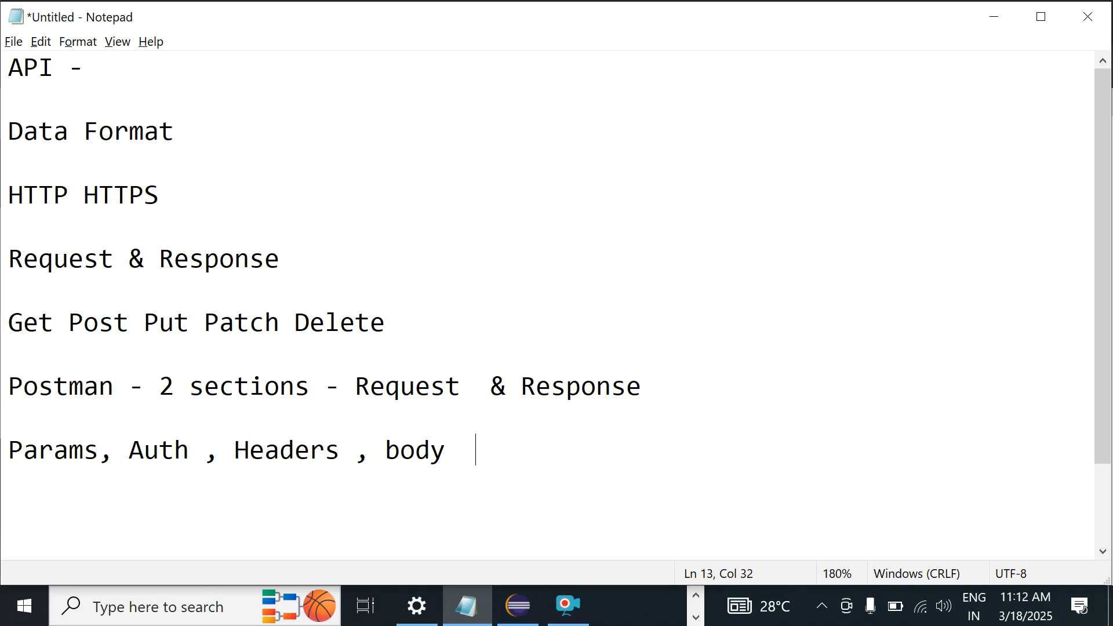
key("Left")
key("Left")
key("Left")
key("Left")
key("Left")
key("Left")
key("Return")
key("Return")
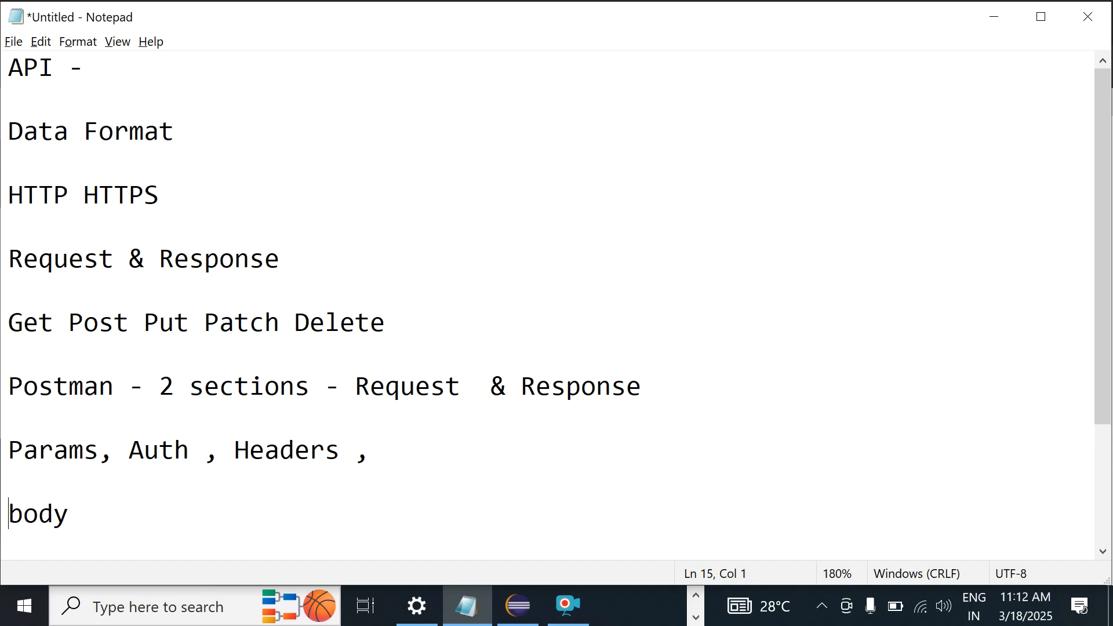
key("Right")
key("Right")
key("Right")
key("Right")
key("Right")
type("data")
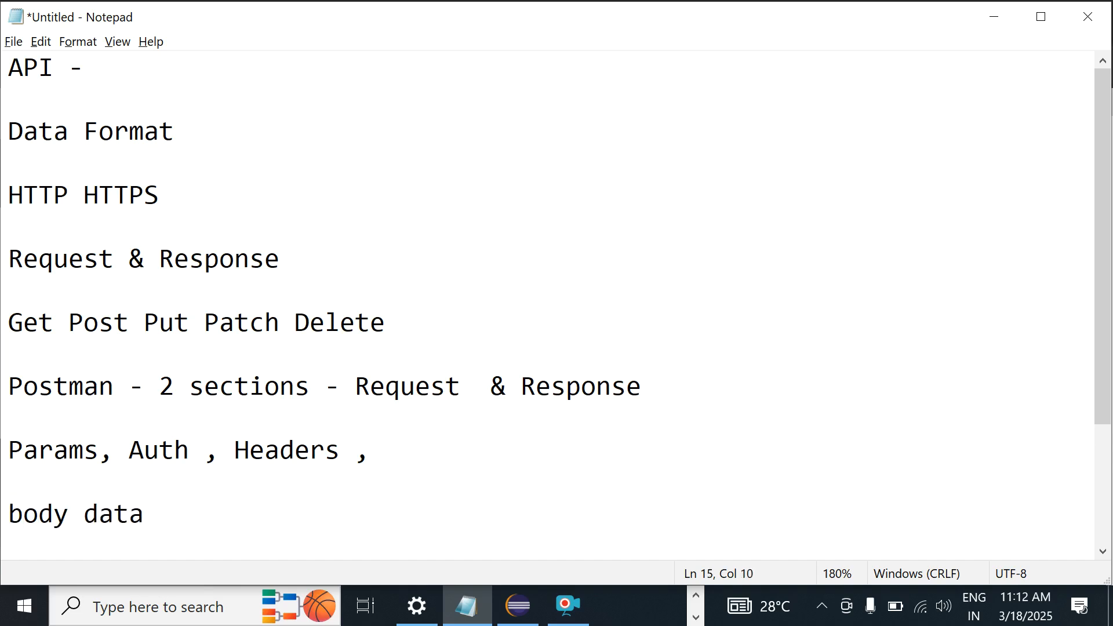
Step: Insert '(Content-Type , Accept )' right after Headers on the Params line
left_click(195, 457)
double_click(270, 449)
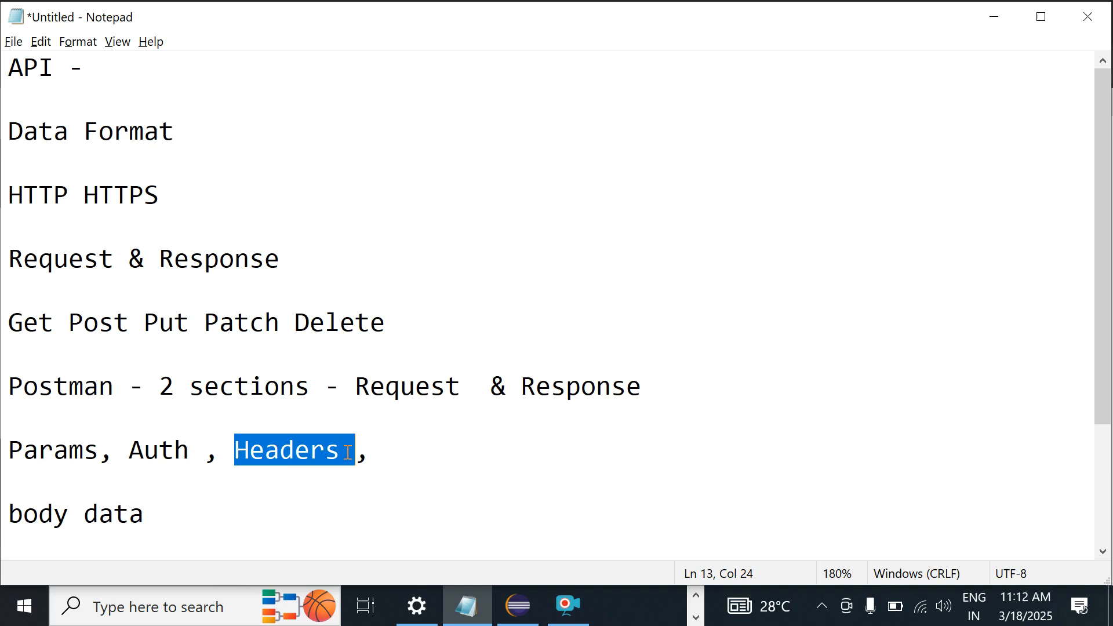
left_click(346, 453)
type("()")
key("Left")
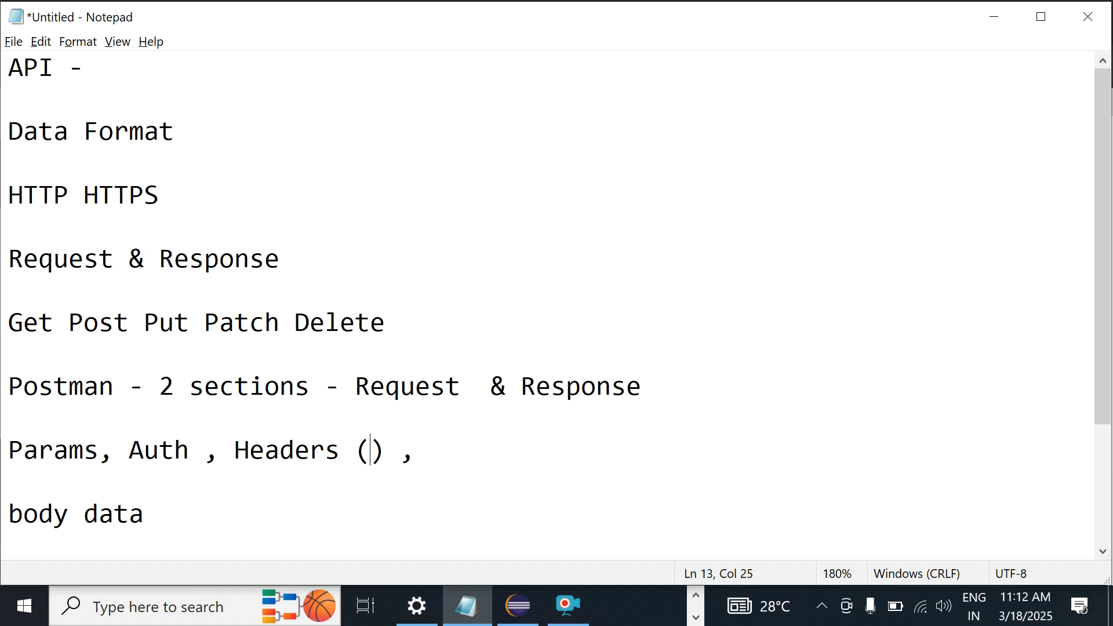
type("Content")
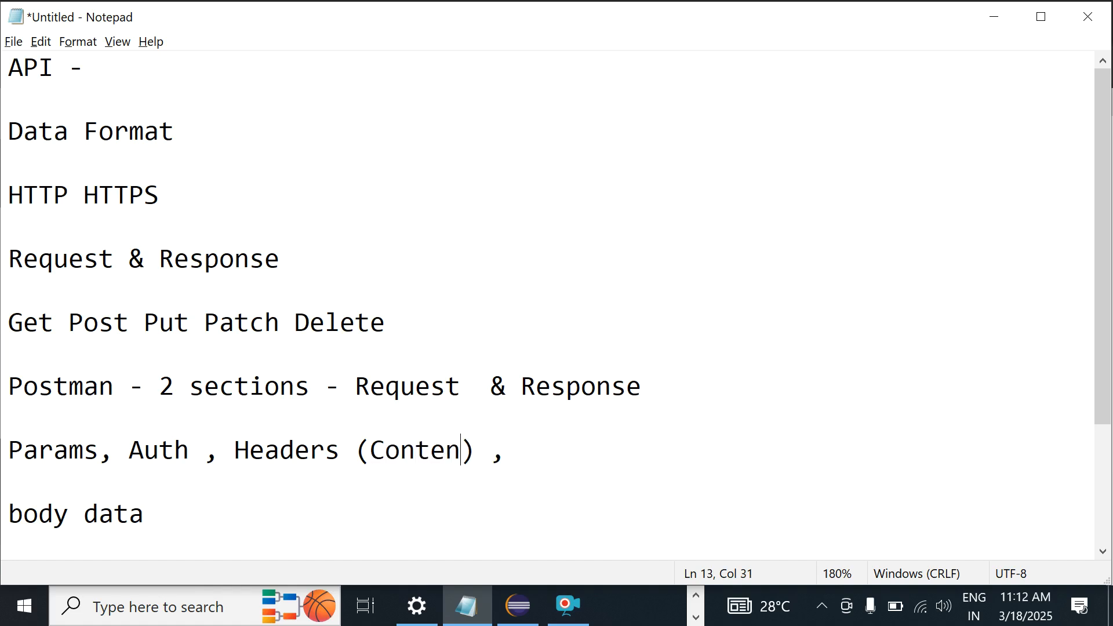
type("Type ")
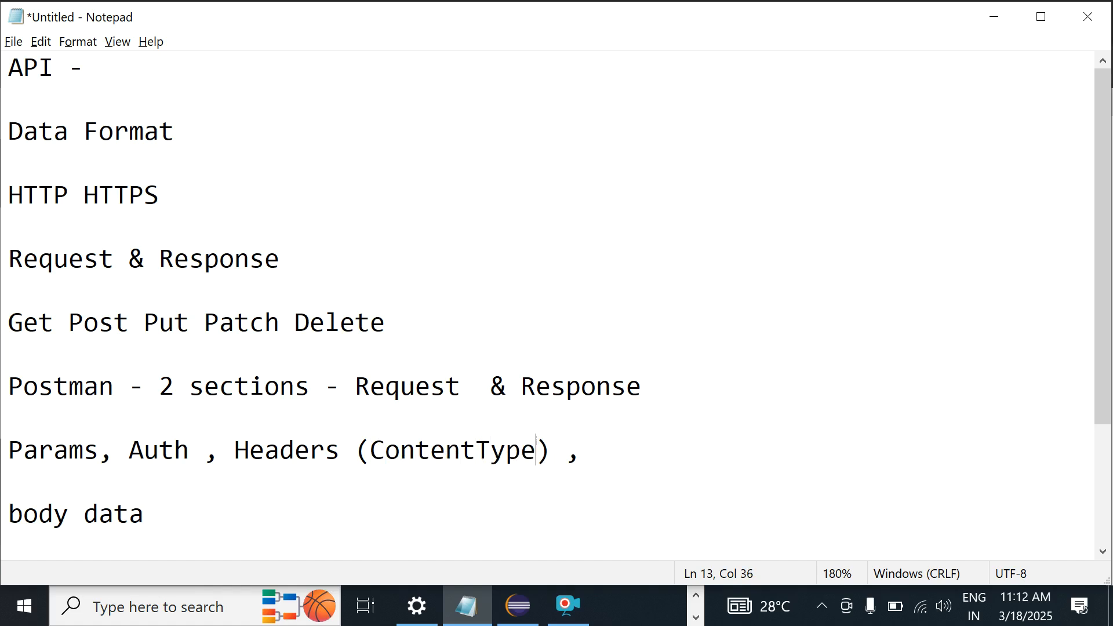
type(",")
key("Left")
key("Left")
key("Left")
key("Left")
key("Left")
key("Left")
key("Left")
type("-")
key("Right")
key("Right")
key("Right")
key("Right")
key("Right")
key("Right")
key("Right")
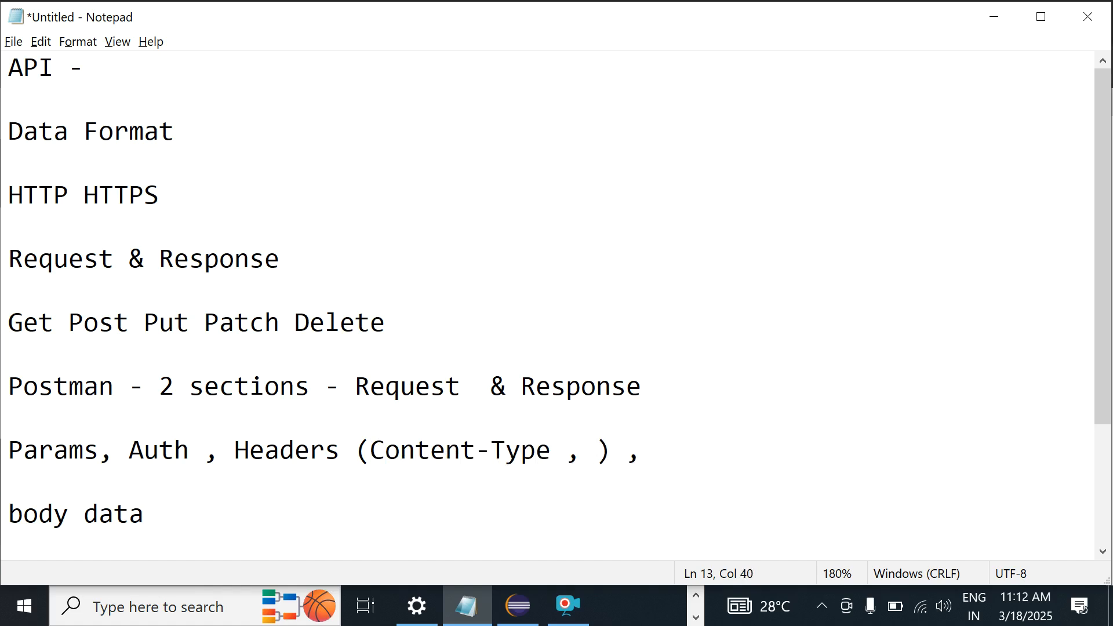
type("Accept")
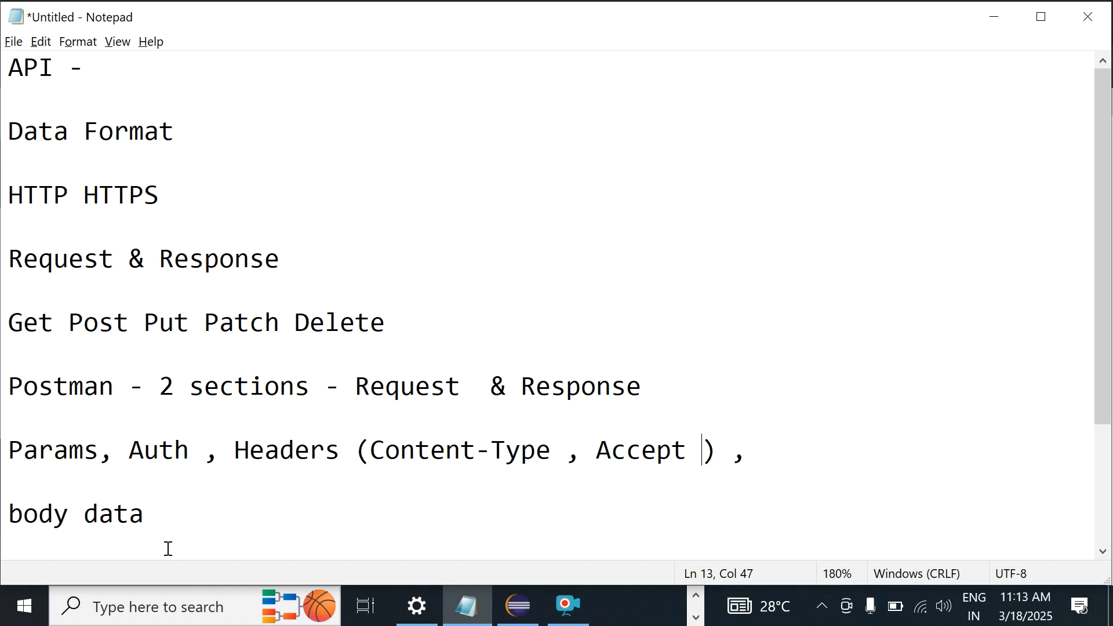
Step: Add the lines 'URl - details' and 'Collection' below 'body data' in the notes
left_click(198, 512)
key("Return")
key("Return")
key("Return")
key("BackSpace")
type("URl - details")
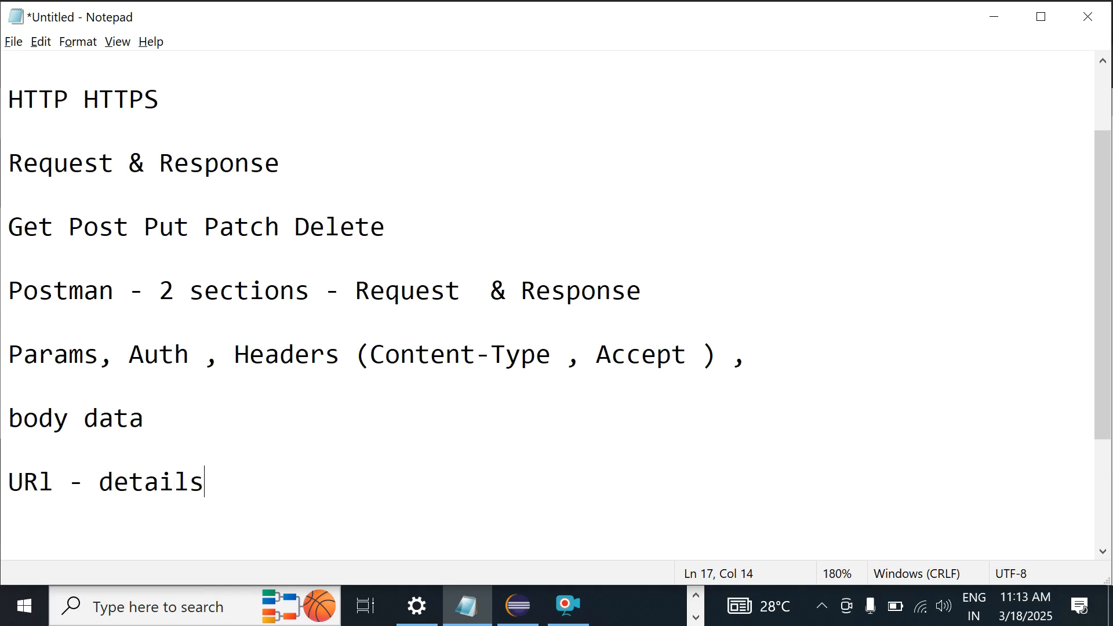
key("Return")
key("Return")
key("Return")
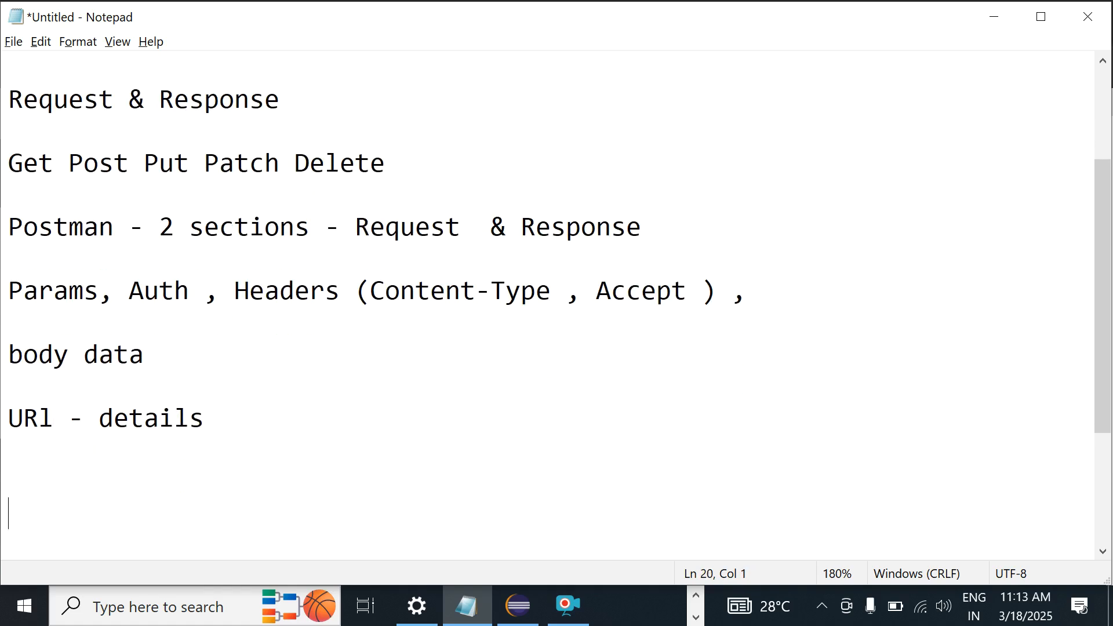
key("BackSpace")
type("Coll")
type("tion")
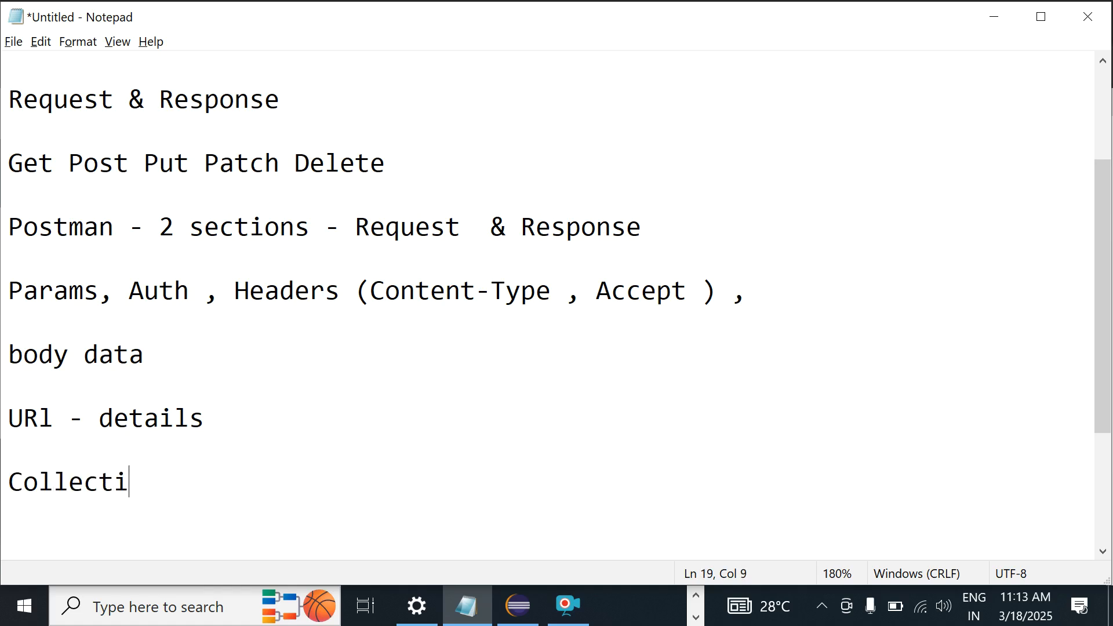
key("Return")
key("Return")
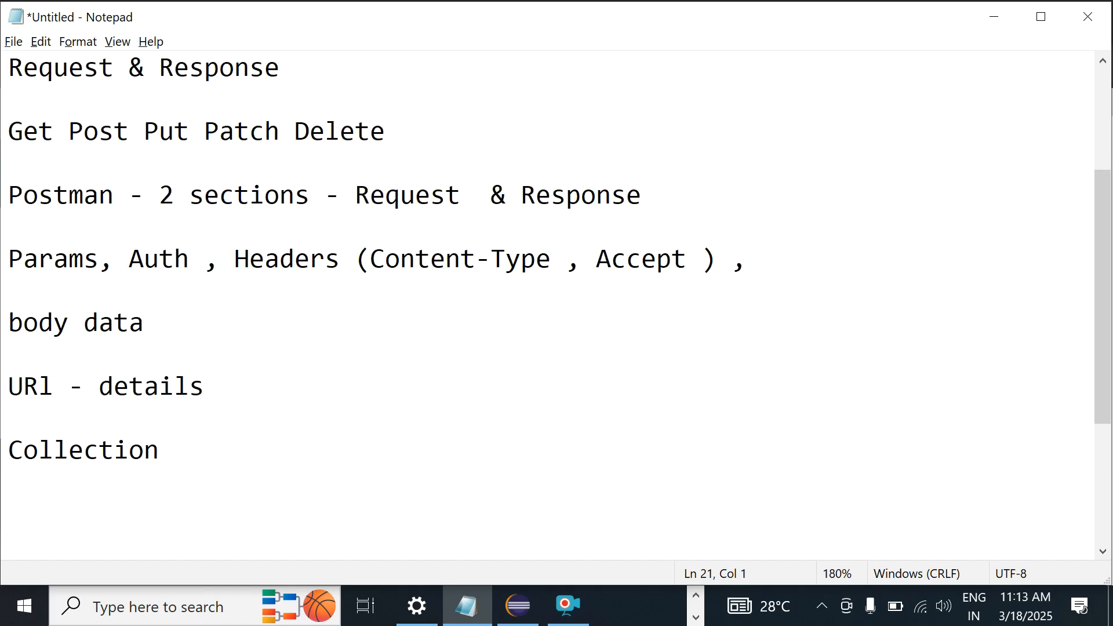
key("alt+Tab")
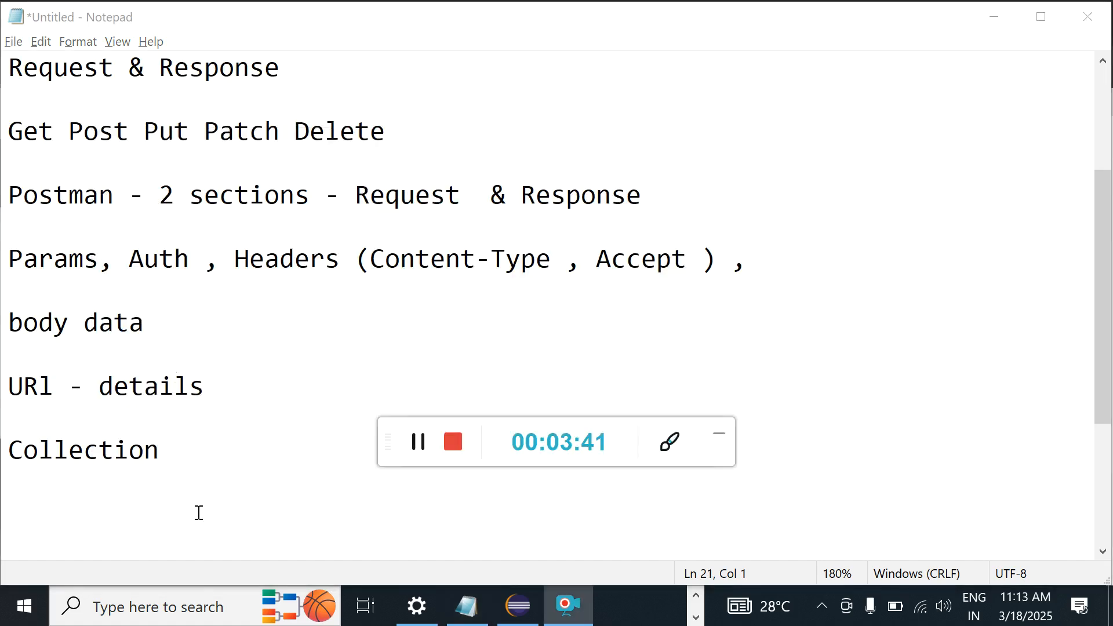
Step: Launch Postman from the Windows desktop and bring the Notepad notes back to the front
key("super+d")
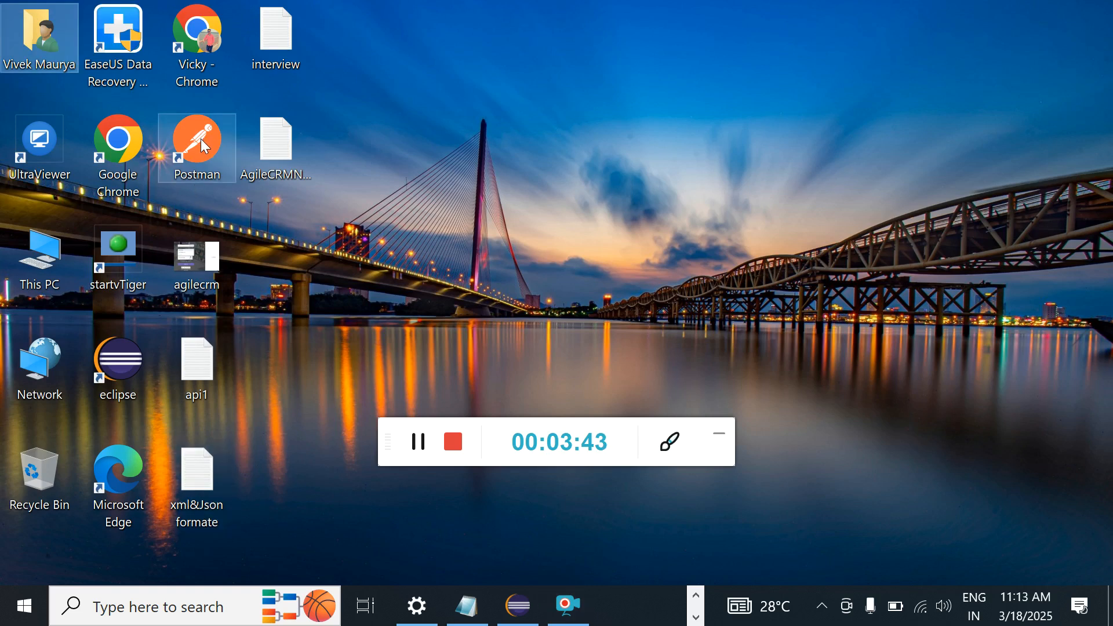
double_click(209, 141)
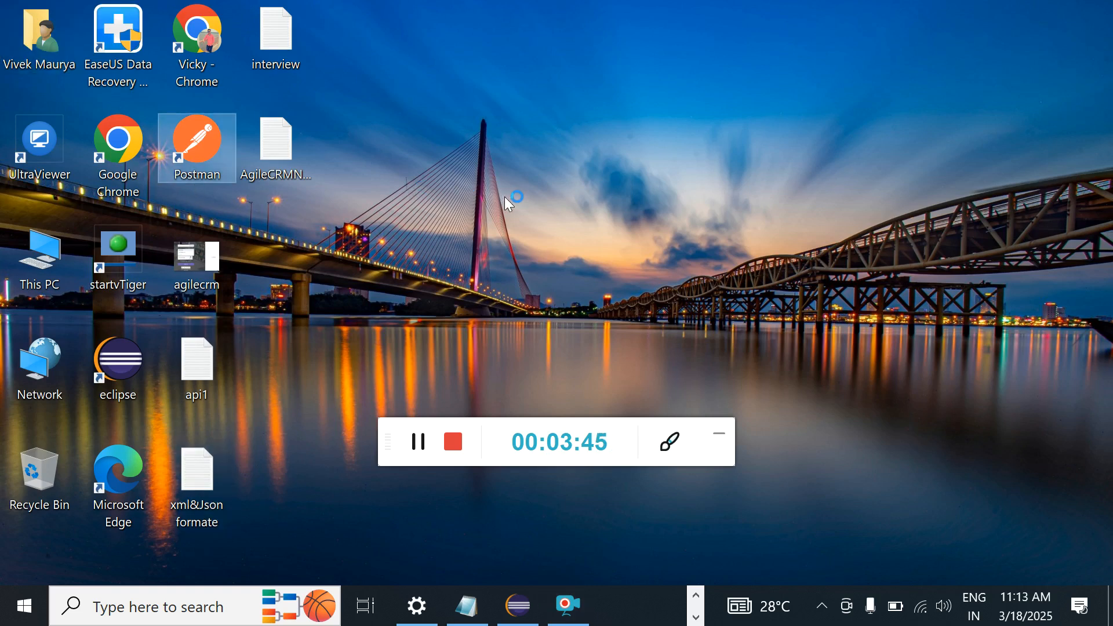
key("alt+Tab")
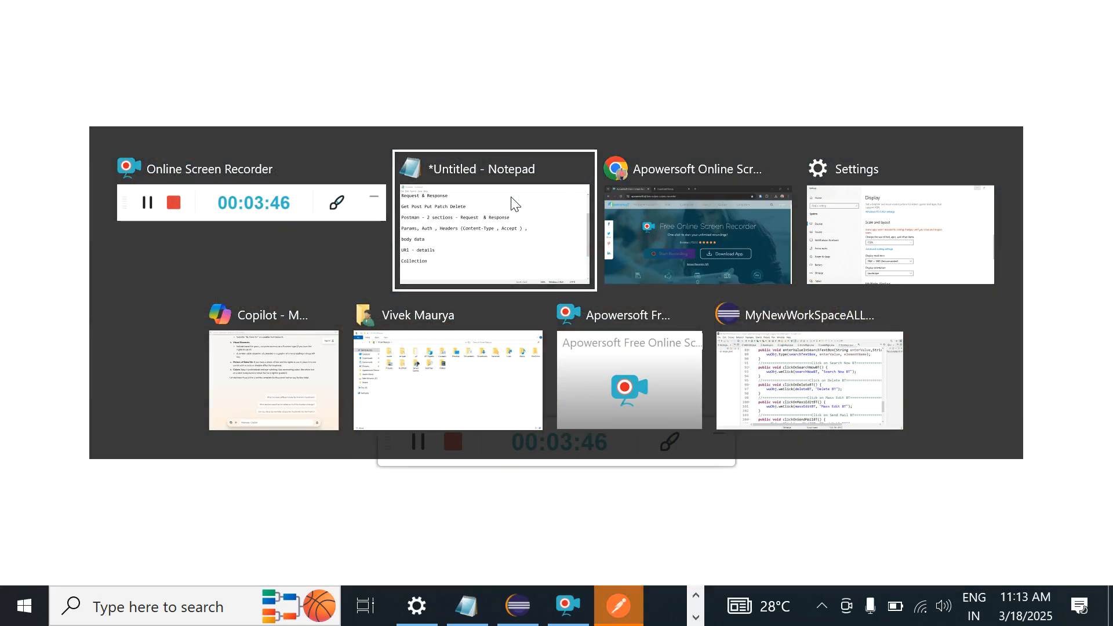
left_click(513, 203)
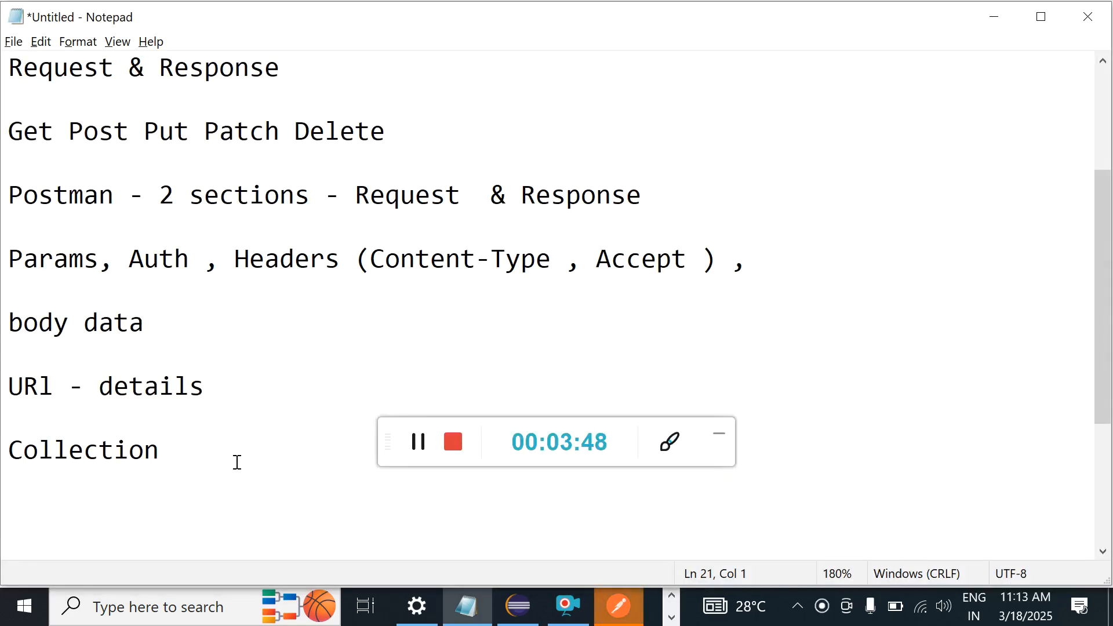
Step: Insert blank space between the 'body data' and 'URl - details' lines
type("Re")
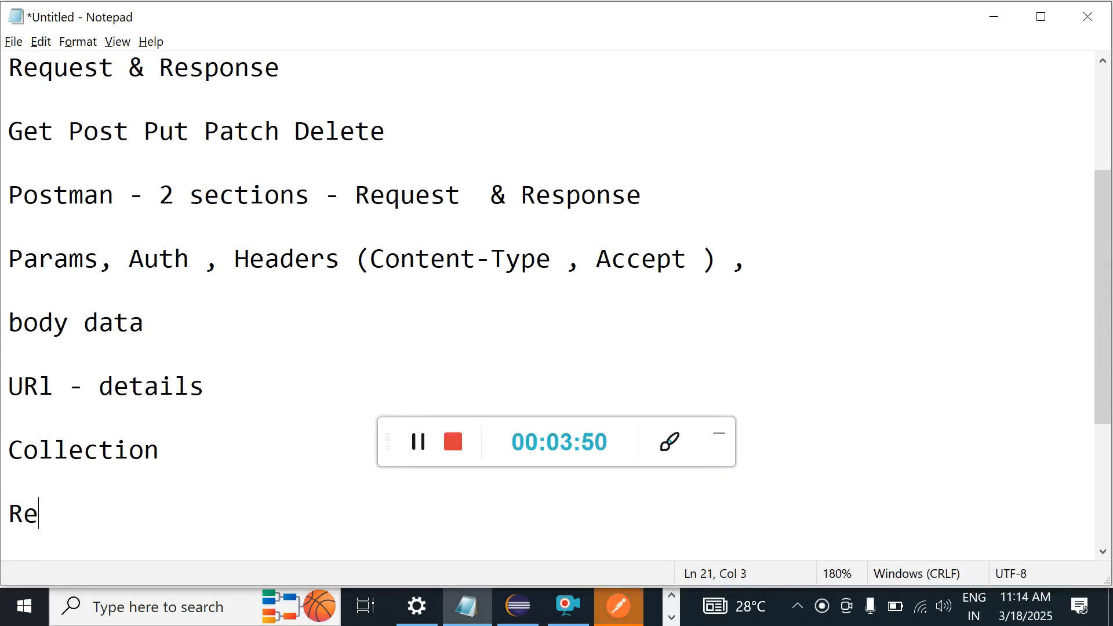
key("BackSpace")
key("BackSpace")
left_click(155, 322)
key("Return")
key("Return")
key("Return")
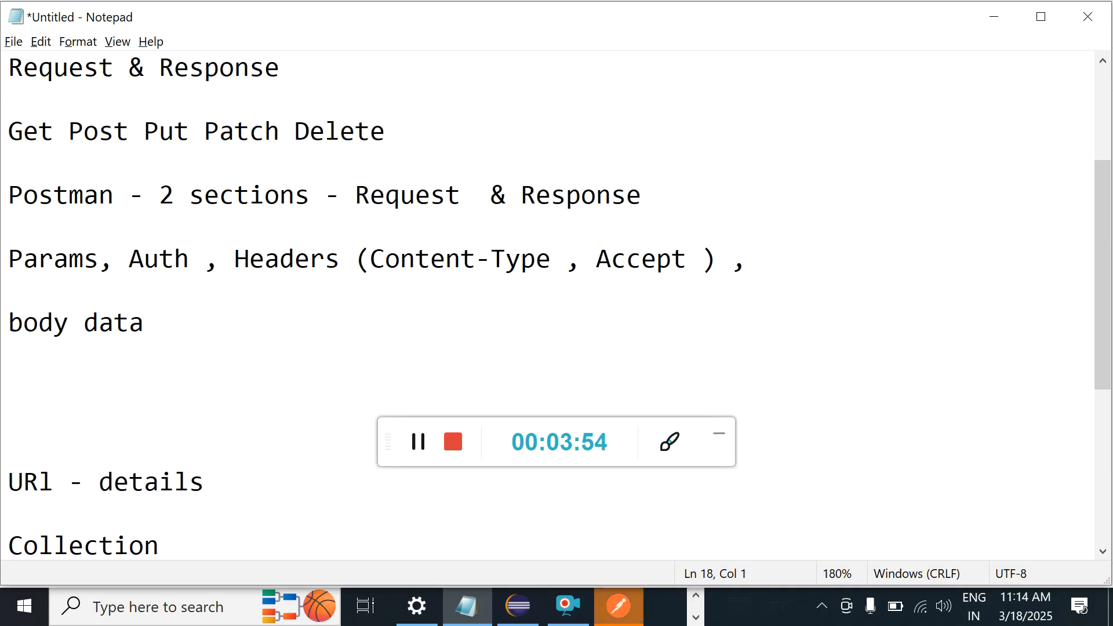
key("BackSpace")
Step: Write 'Response - Data + Status Code or Response Code' below 'body data', fixing the spacing
type("Resp")
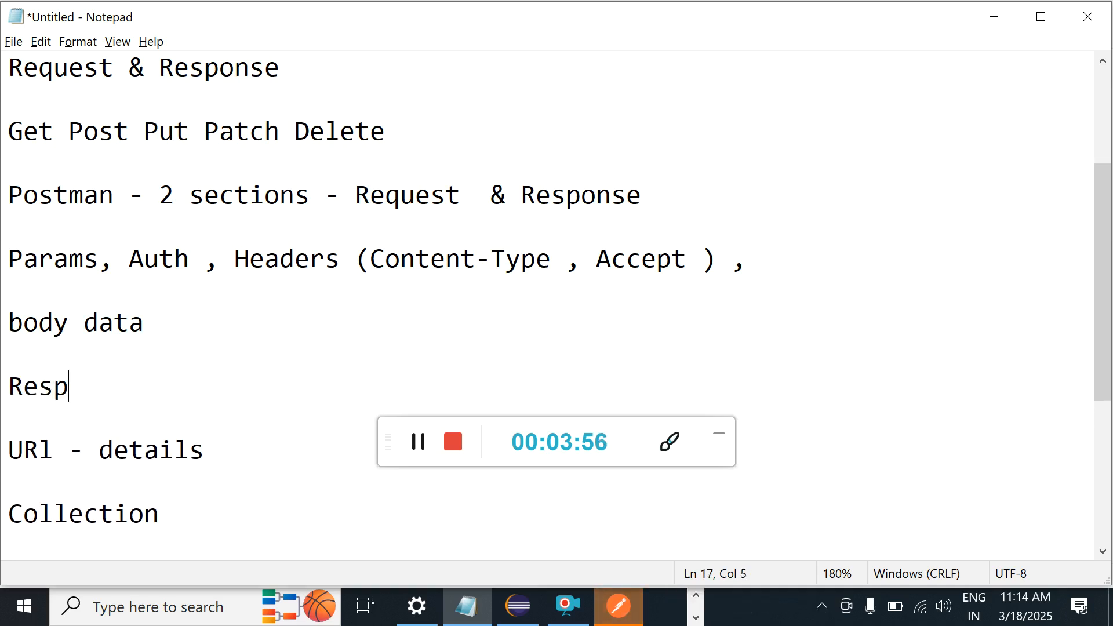
type("onse -")
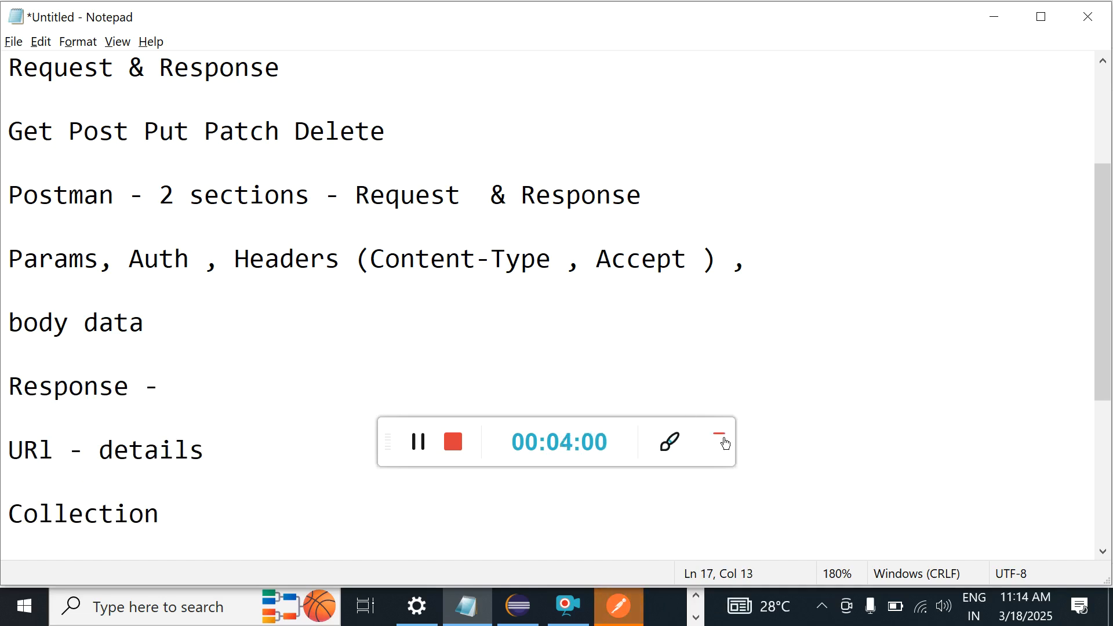
left_click(720, 434)
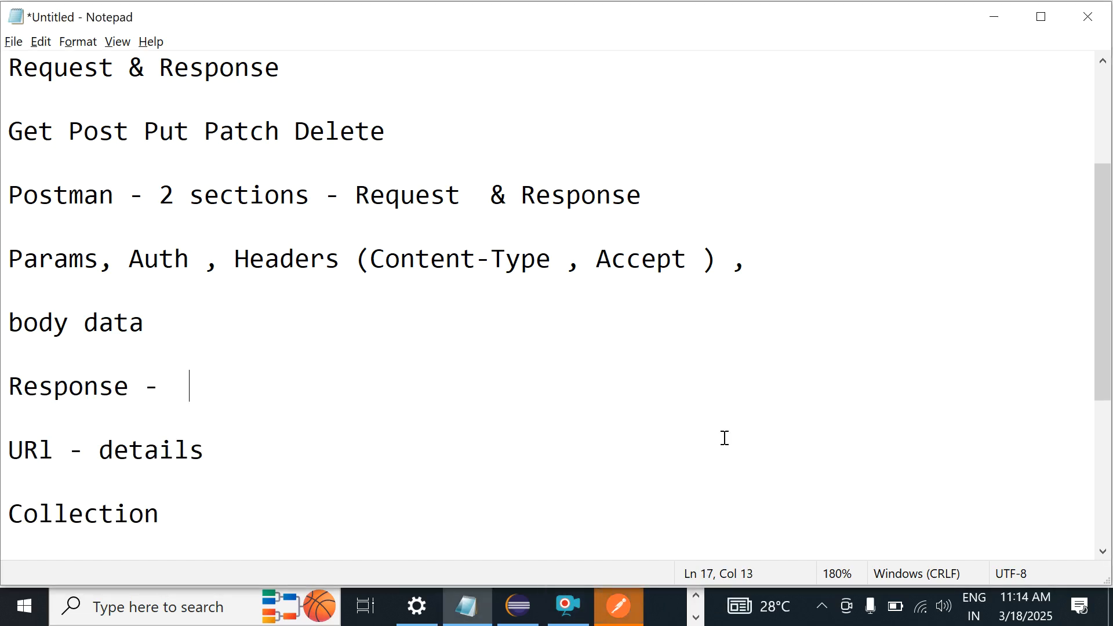
type("Status ")
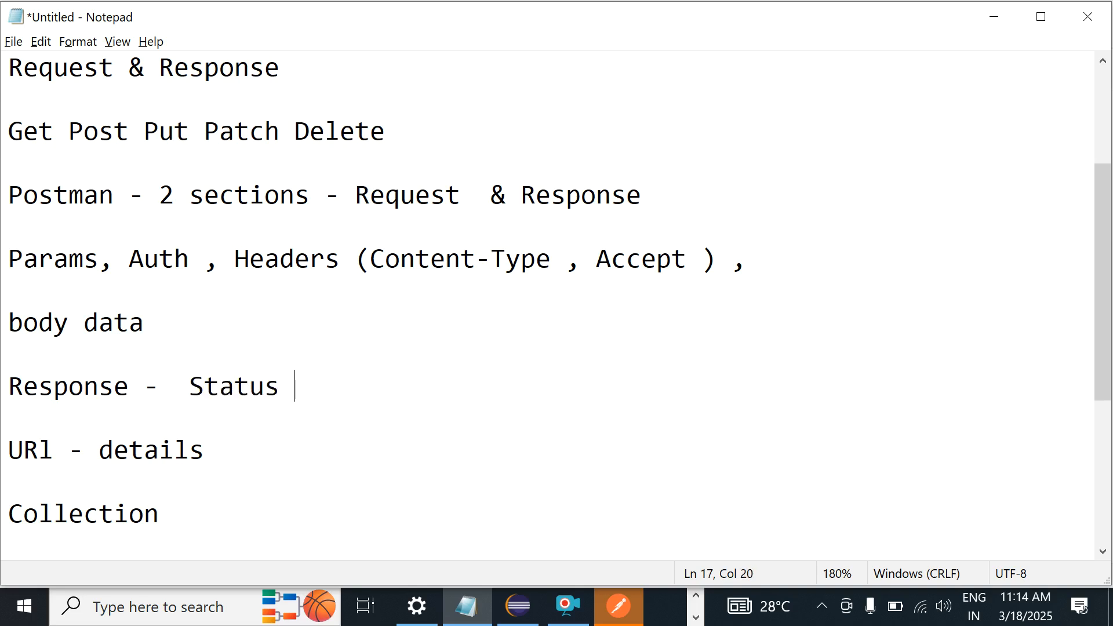
type("Code ")
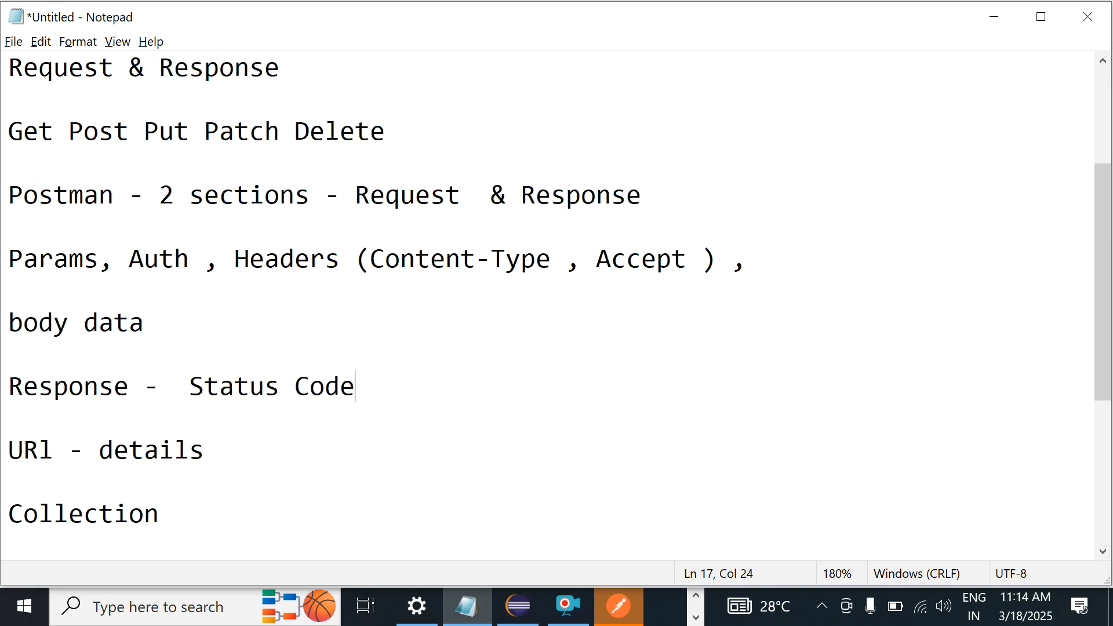
type("or Response")
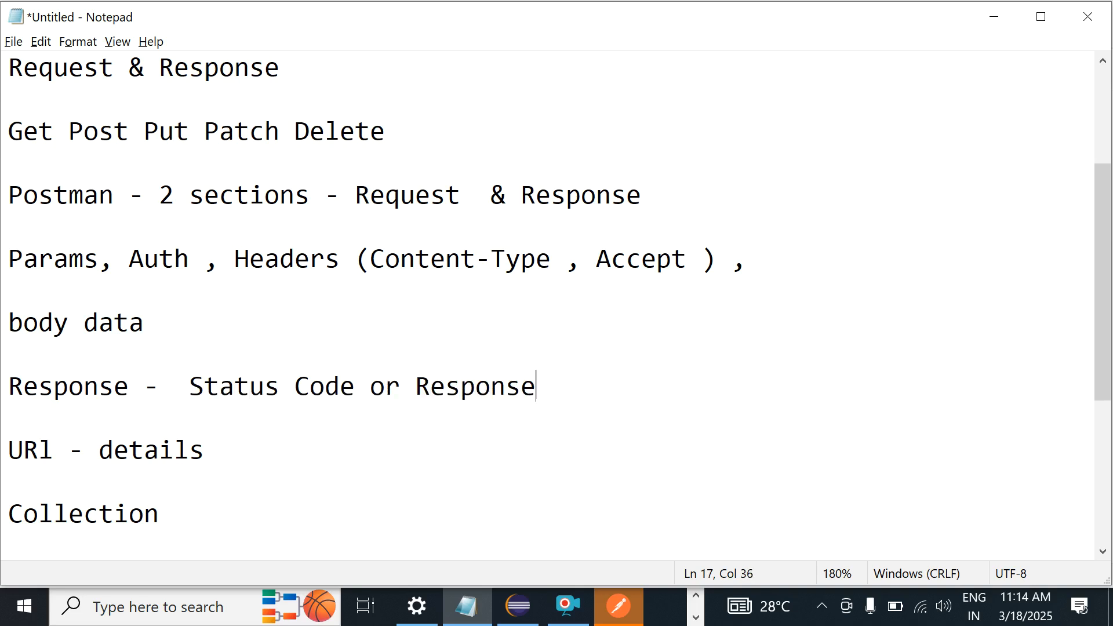
type("Code")
key("BackSpace")
key("Left")
key("Left")
key("Left")
key("Left")
key("Right")
key("Right")
key("Right")
key("Right")
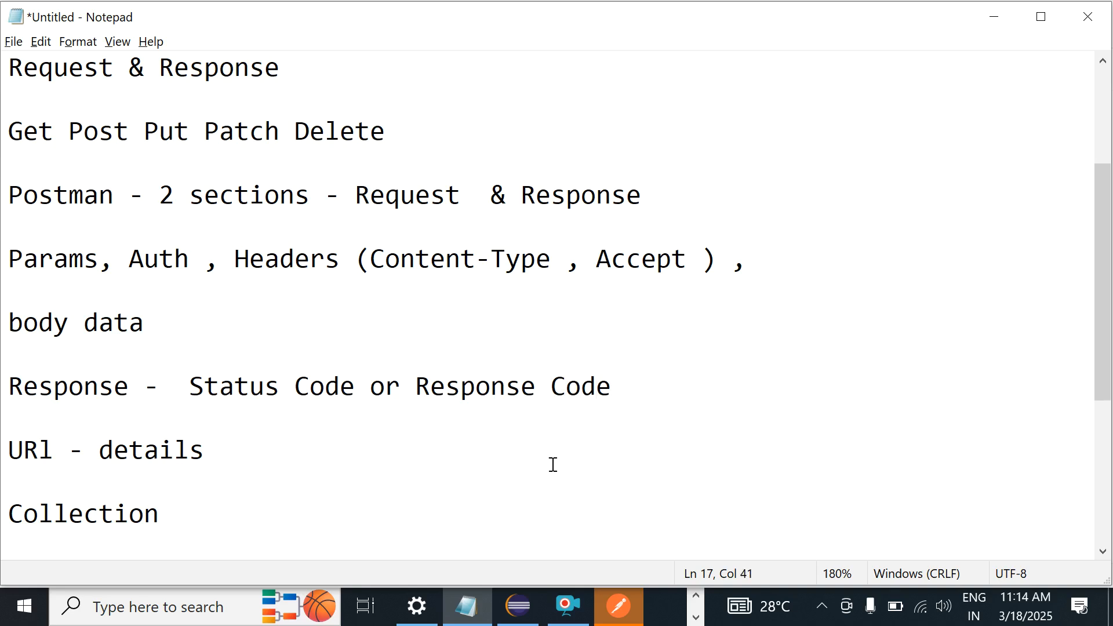
left_click(172, 383)
type("Data +")
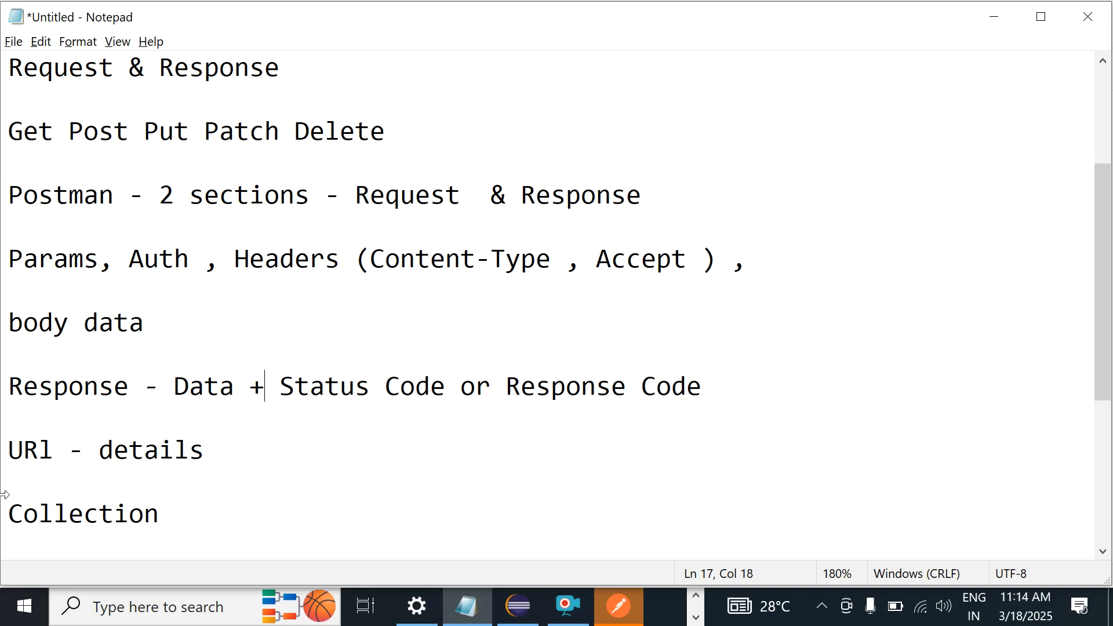
left_click(78, 401)
key("Down")
key("Down")
key("Down")
key("Down")
key("Down")
key("Down")
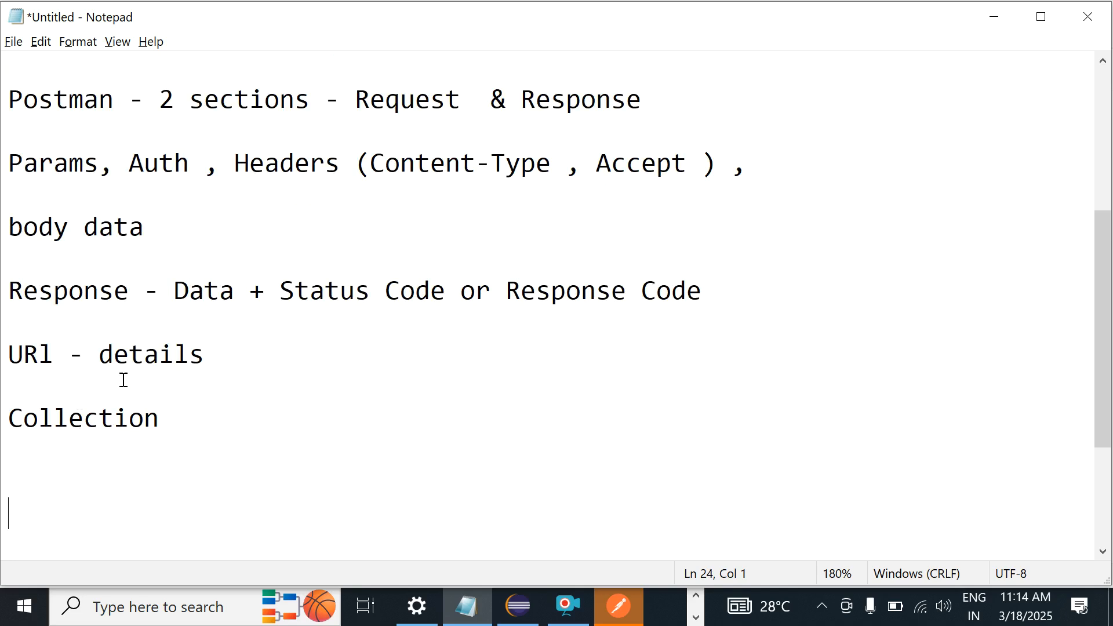
Step: Reuse the copied phrase to add 'Status Code or Response Code - 200 , 400 , 500' below
left_click(273, 295)
left_click_drag(266, 290, 791, 301)
key("ctrl+c")
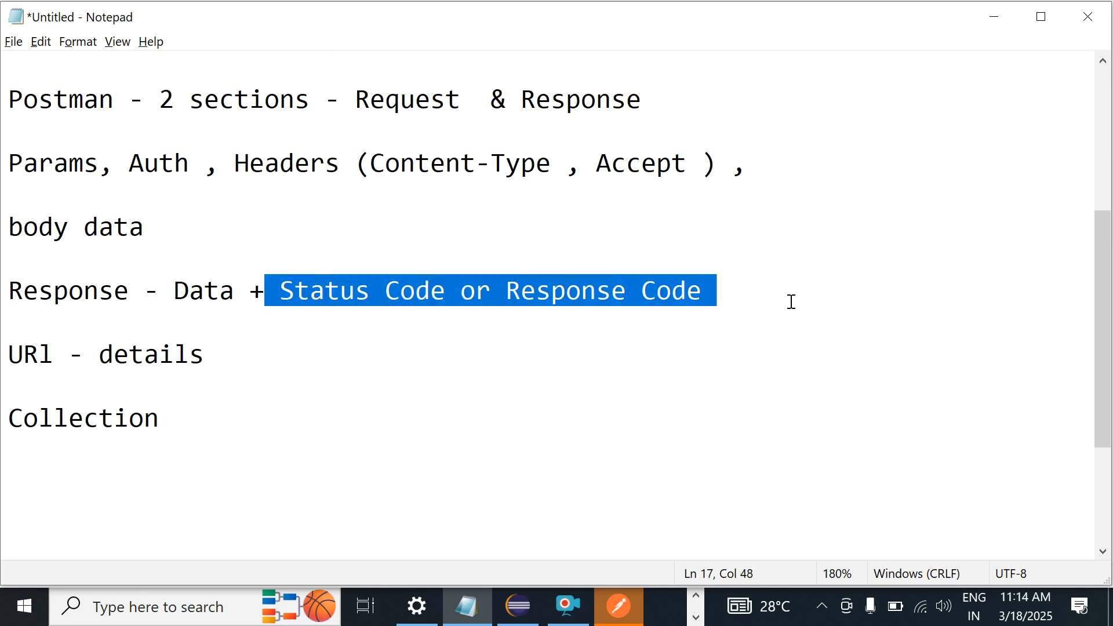
left_click(347, 328)
key("Return")
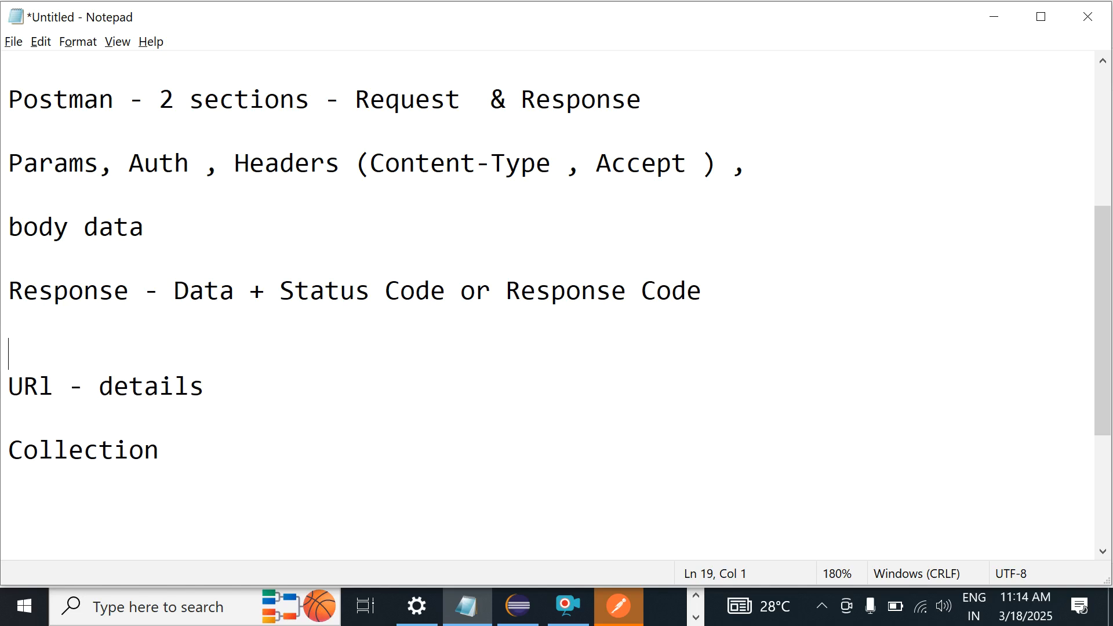
key("ctrl+v")
type("-  ")
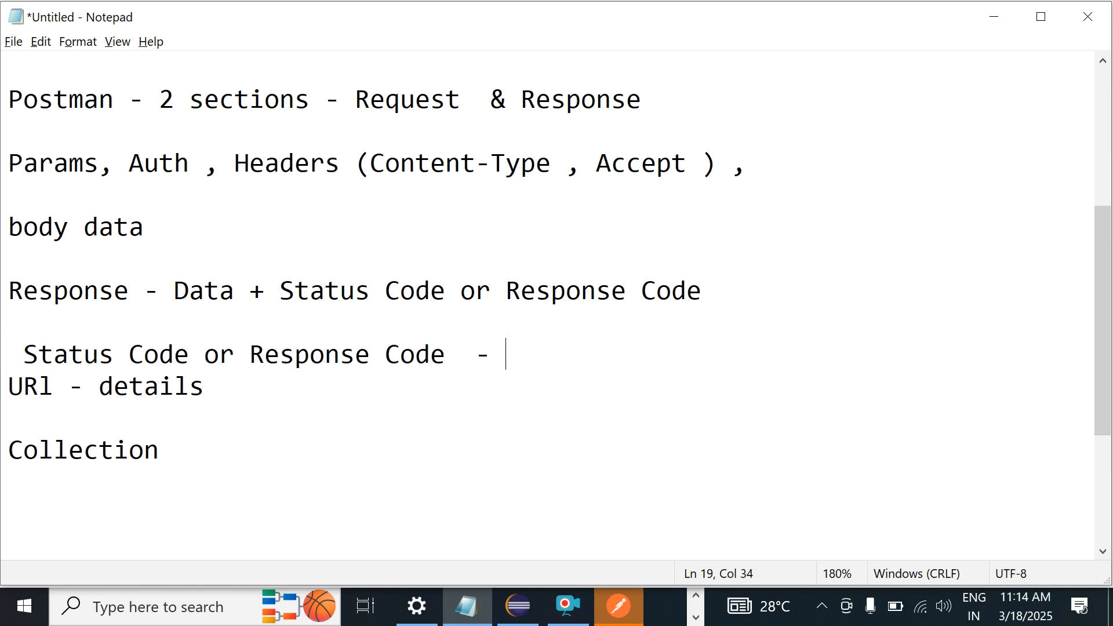
type("200")
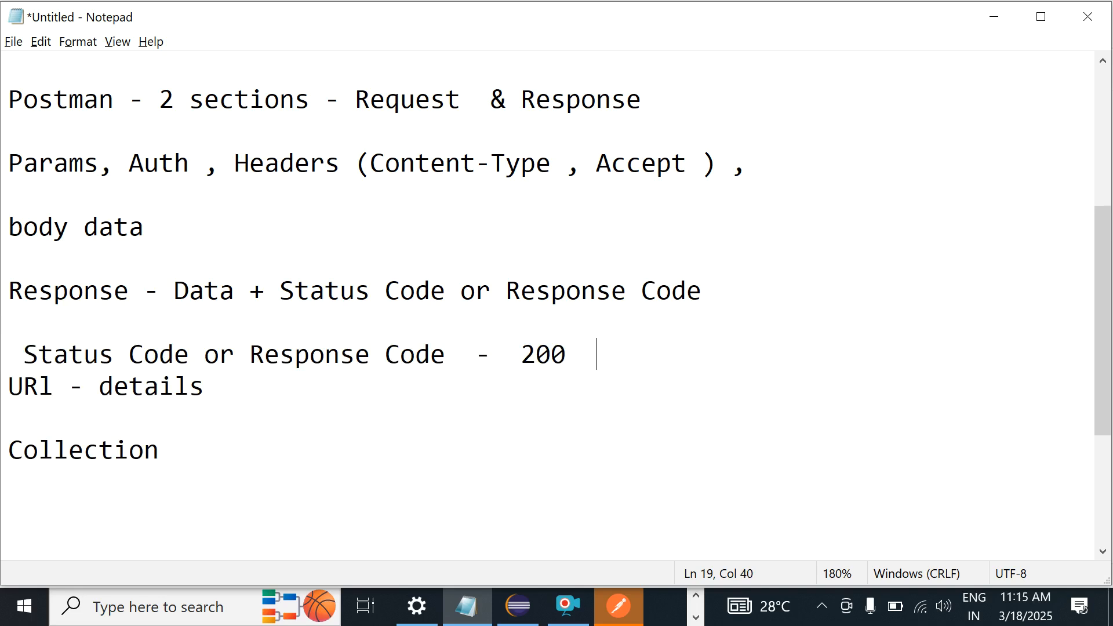
type(", 400 , 500")
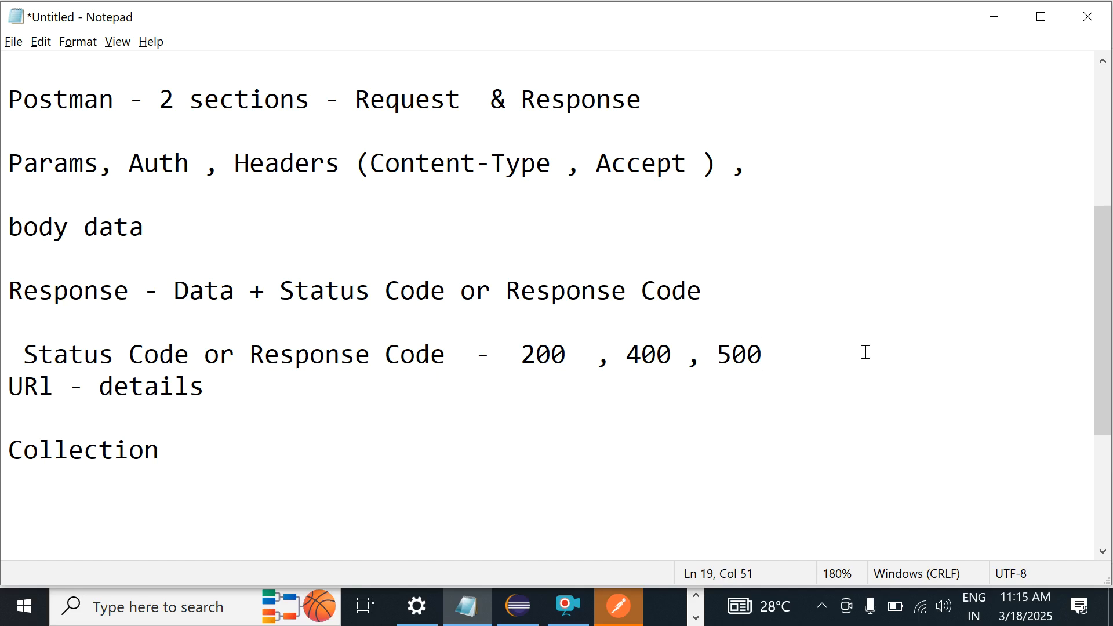
key("Return")
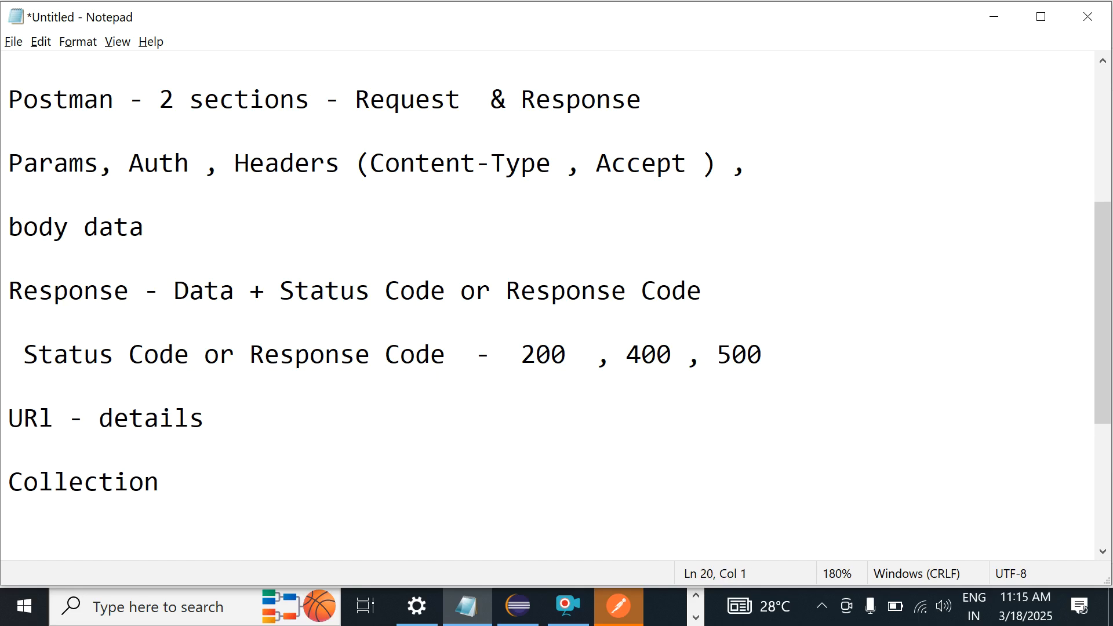
key("Down")
key("Down")
key("Down")
key("Down")
Step: Bring Chrome forward and open a new tab beside the recorder and Download history tabs
key("alt+Tab")
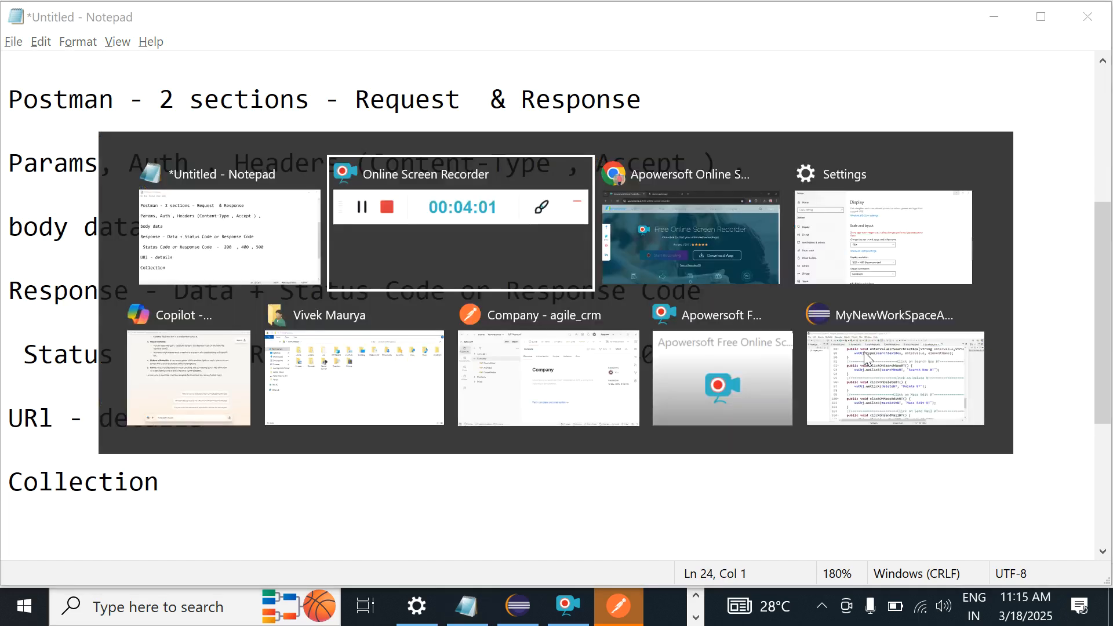
key("alt+Tab")
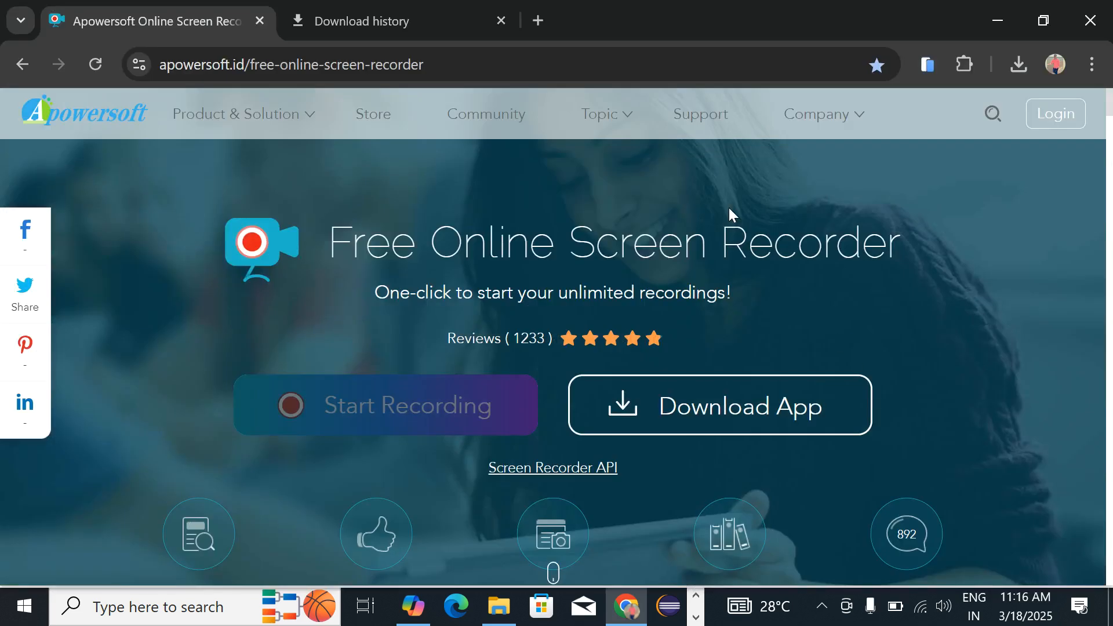
key("alt+Tab")
key("Tab")
key("Tab")
key("Tab")
key("Tab")
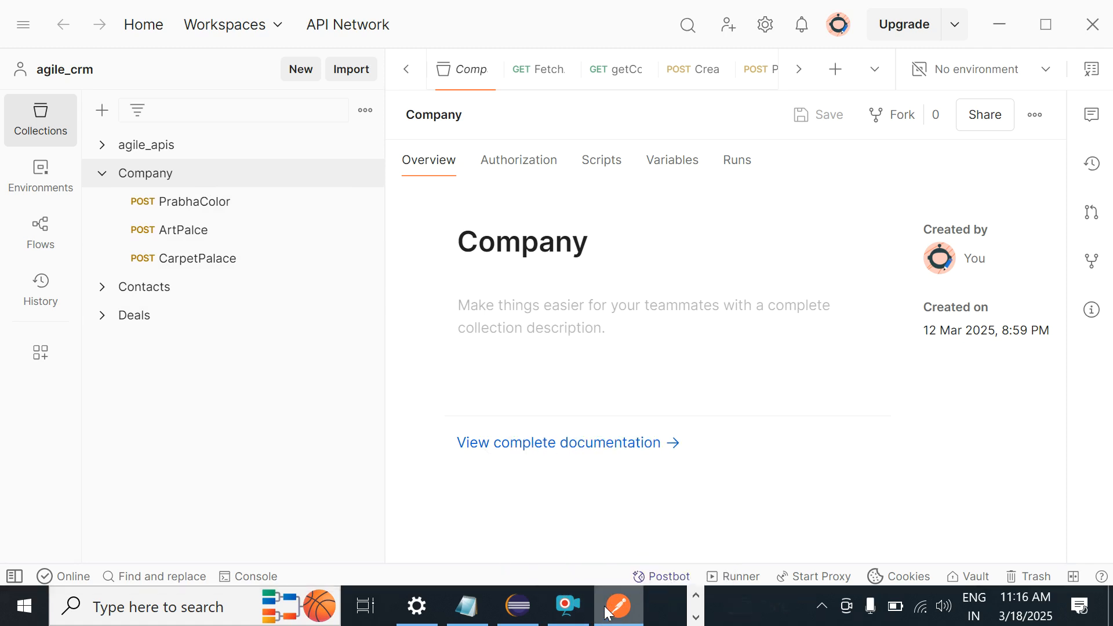
key("alt+Tab")
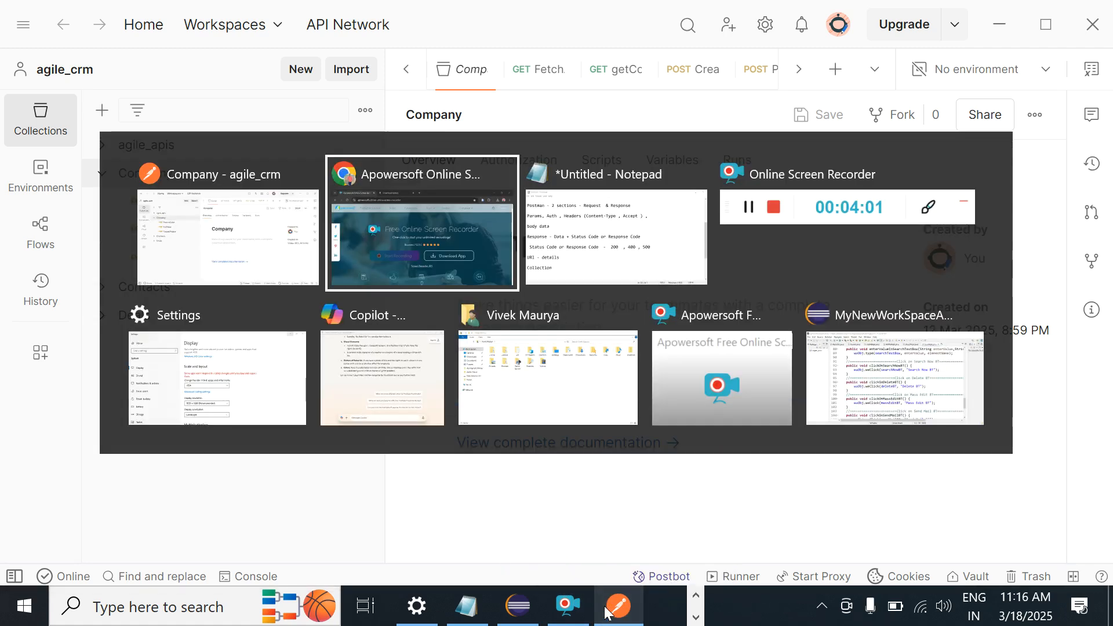
key("super+d")
key("alt+Tab")
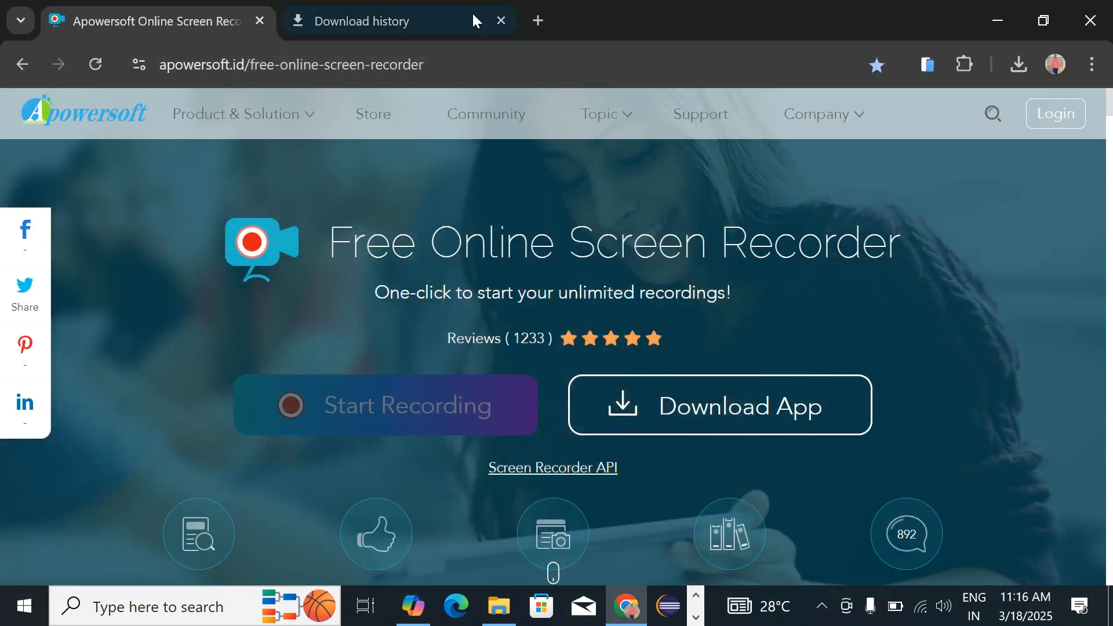
left_click(541, 21)
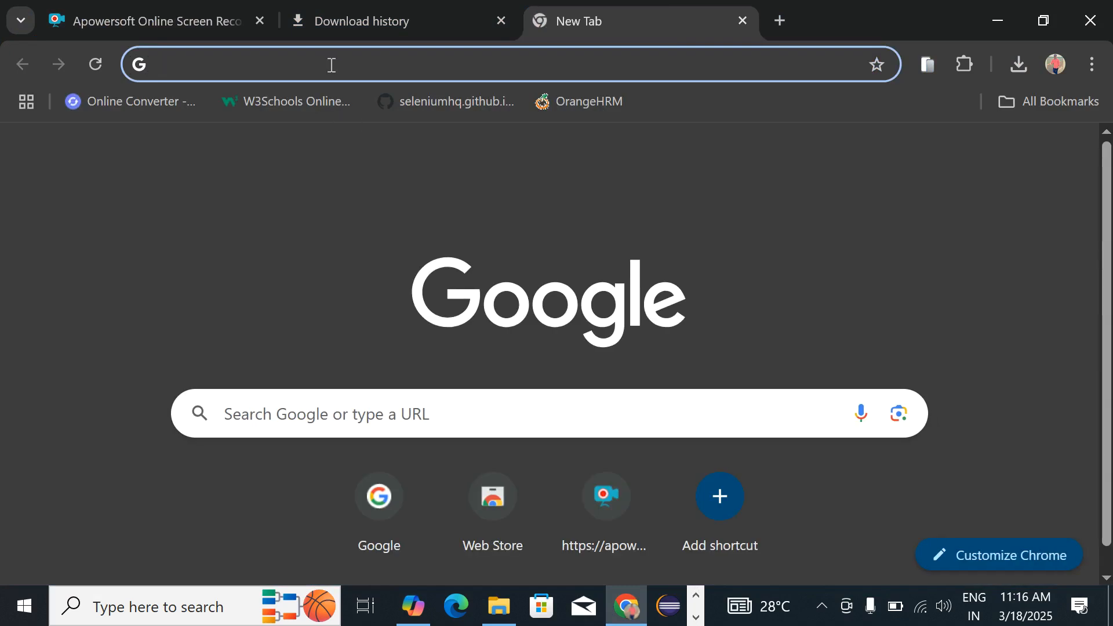
Step: Open the agilecrm/rest-api GitHub docs from 'agil' and scroll through its contact JSON example
left_click(331, 65)
type("agil")
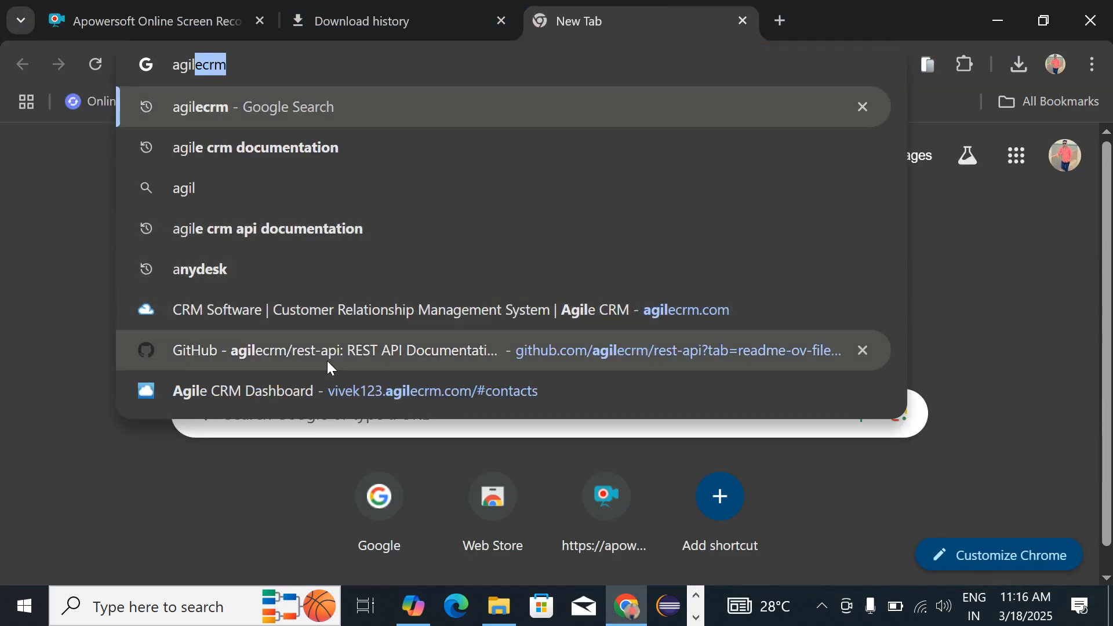
left_click(325, 357)
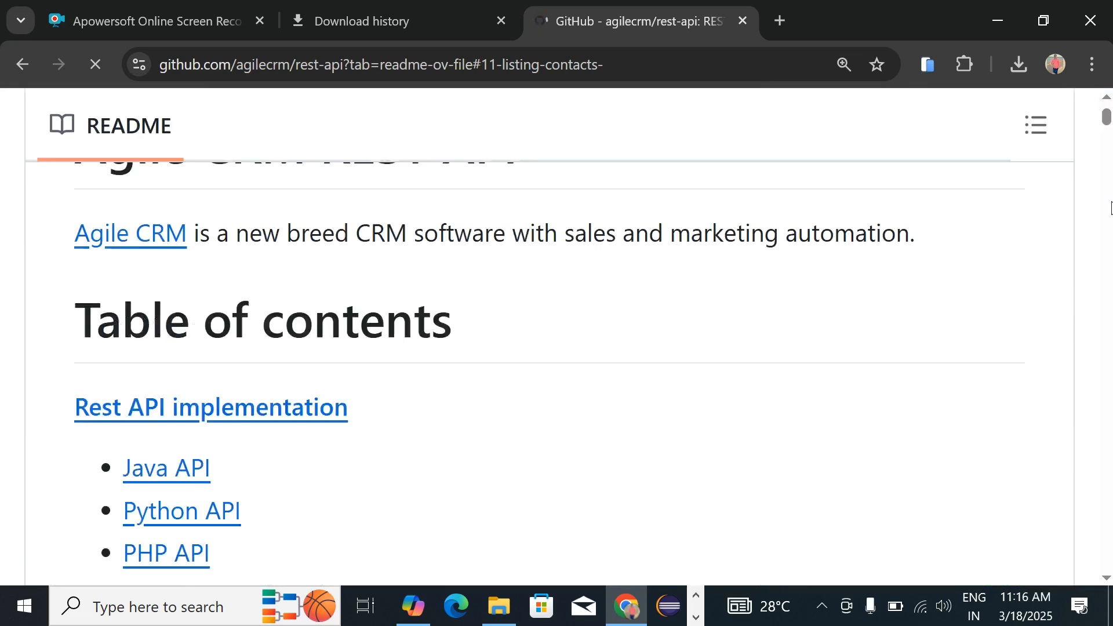
scroll(1111, 208, "down", 5)
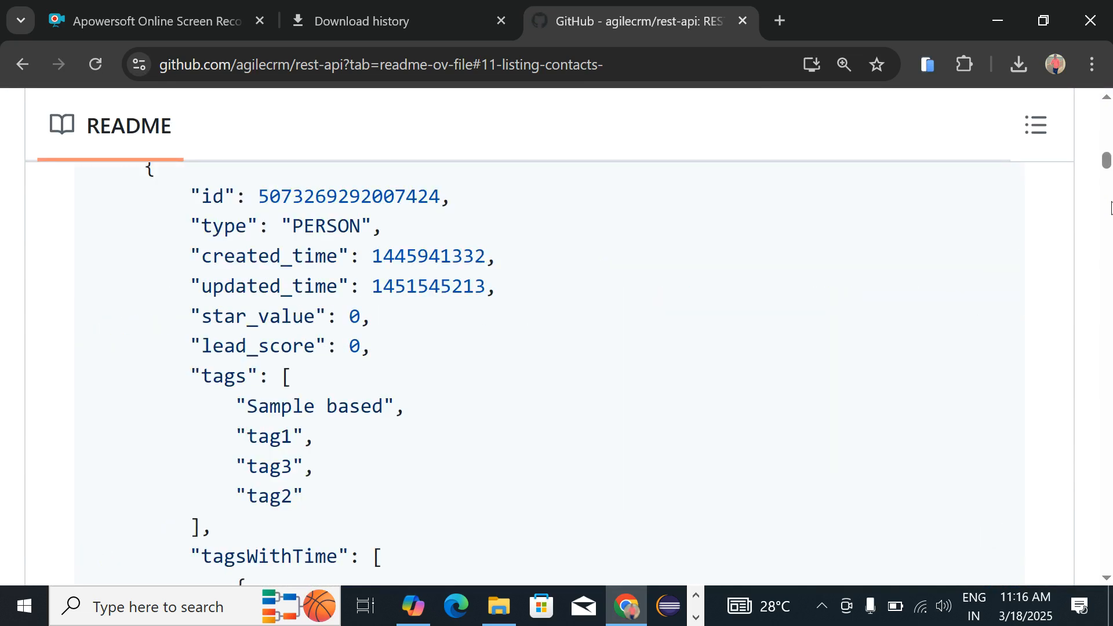
scroll(1111, 209, "down", 10)
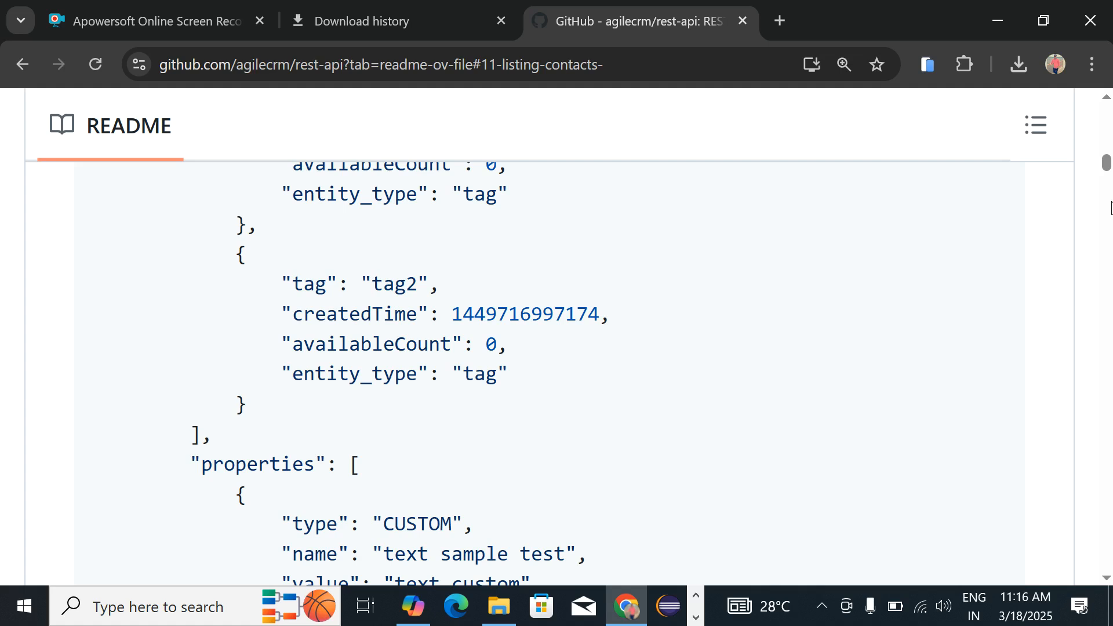
key("Home")
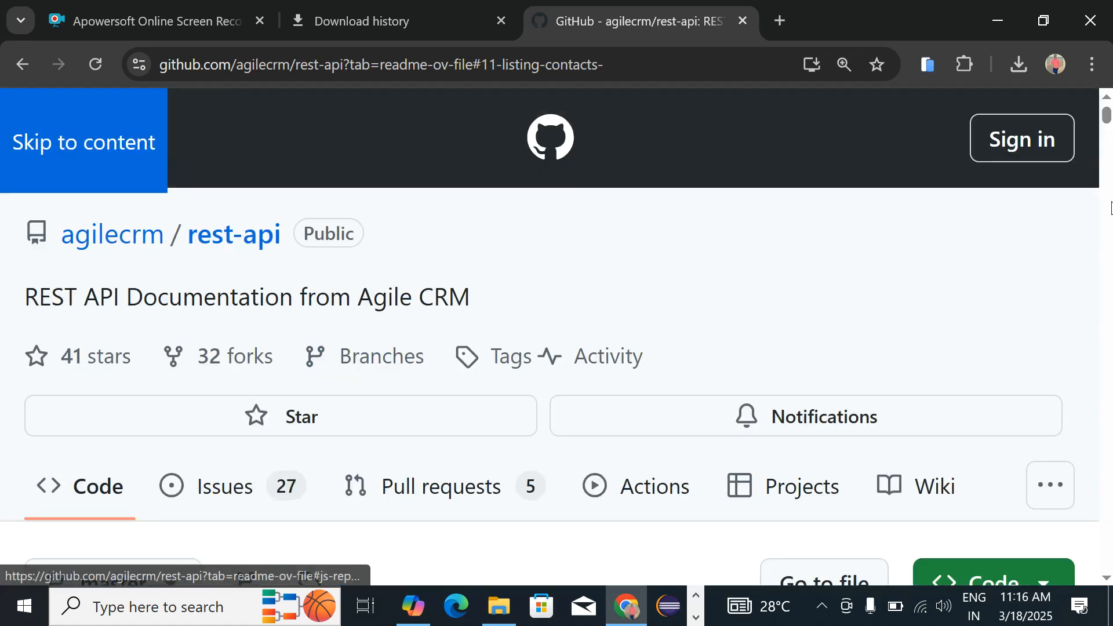
key("alt+Tab")
key("alt+Tab")
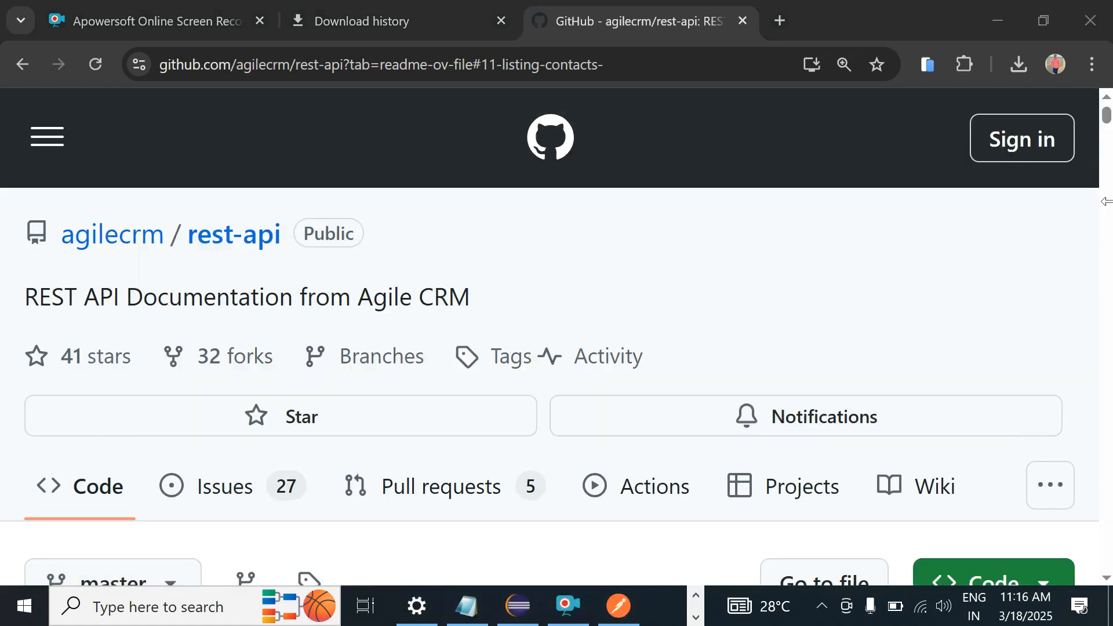
Step: Add 'TestCases on APi Testing' under Collection, then return to the GitHub documentation
key("Return")
key("Return")
key("Return")
key("Up")
key("Up")
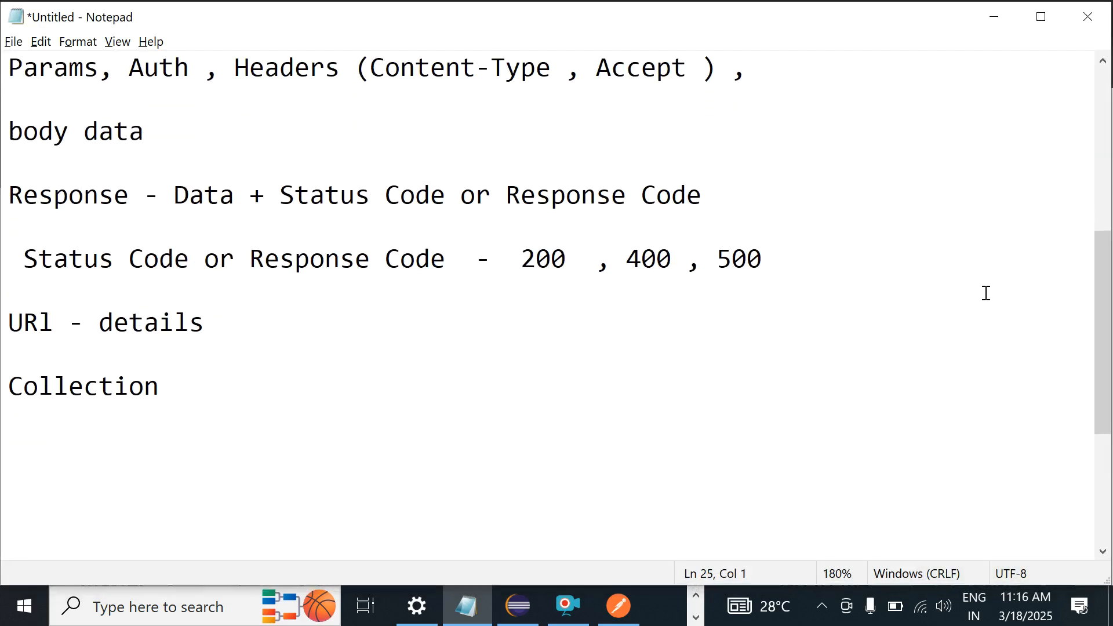
type("TestCa")
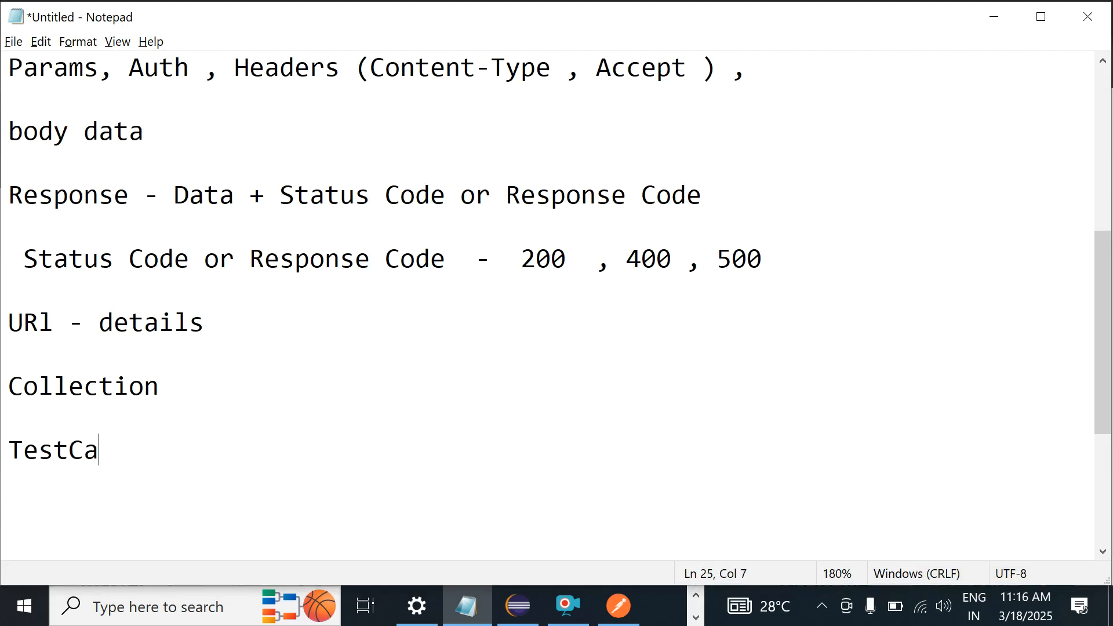
type("se on APi ")
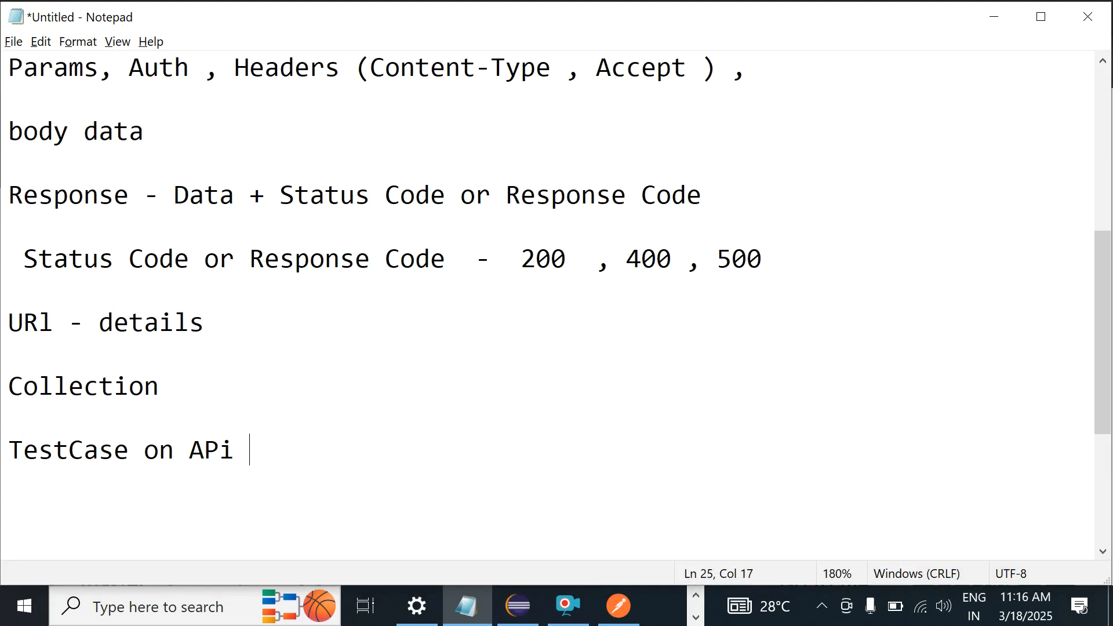
type("Testing")
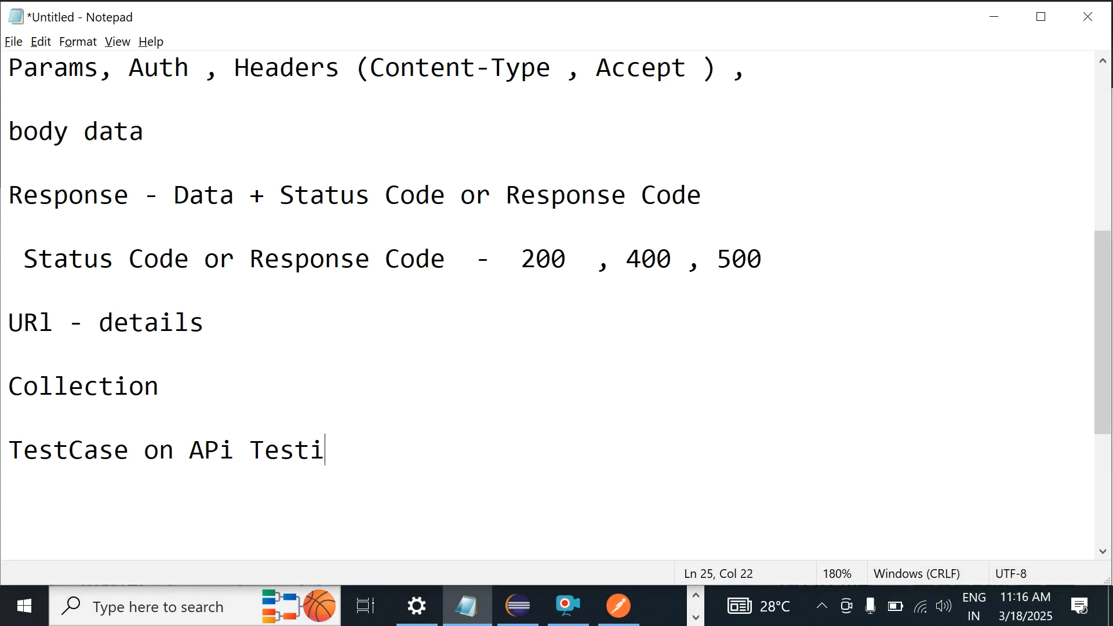
key("Left")
key("Left")
key("Left")
key("Left")
key("Left")
key("Left")
key("Left")
key("Left")
key("Left")
key("Left")
key("Left")
key("Left")
key("Left")
key("Left")
key("Left")
type("s")
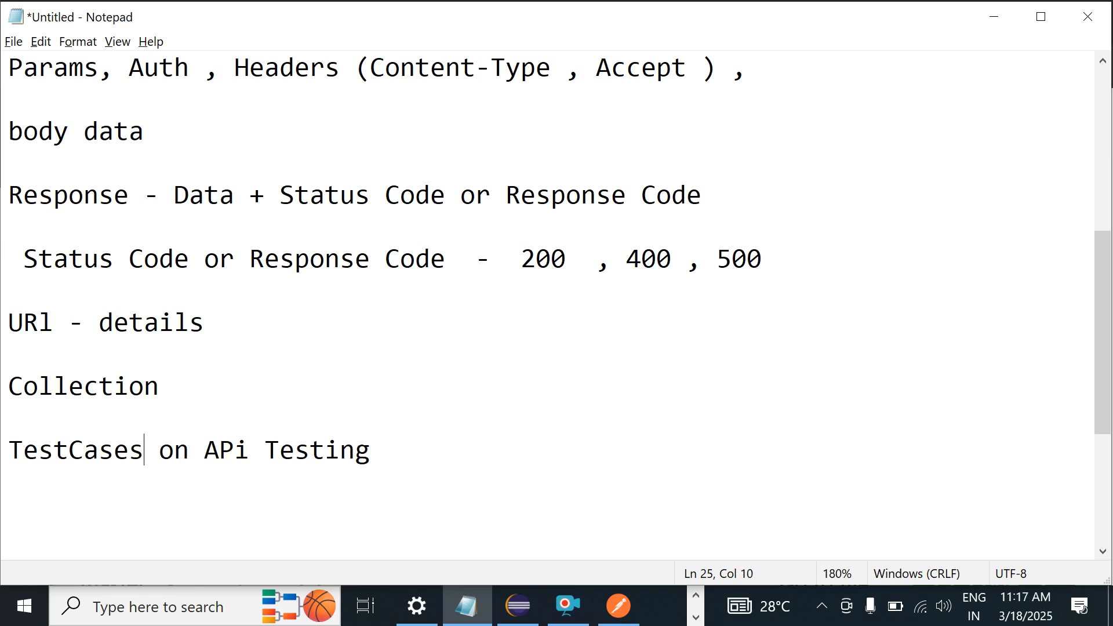
key("alt+Tab")
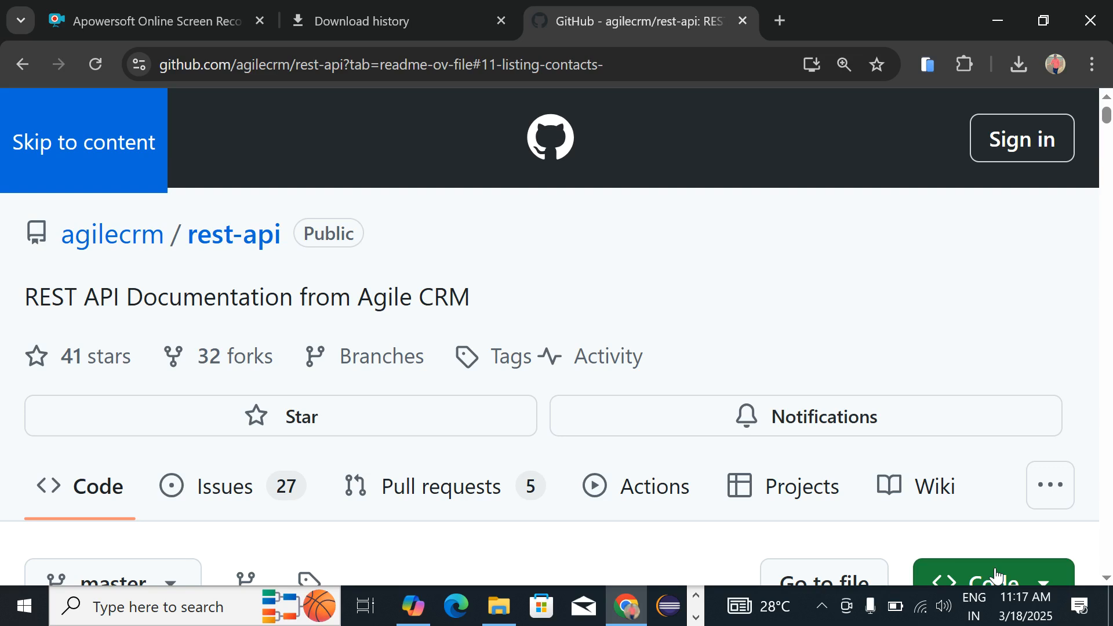
Step: Return to the Postman agile_crm workspace and expand the Contacts collection
key("alt+Tab")
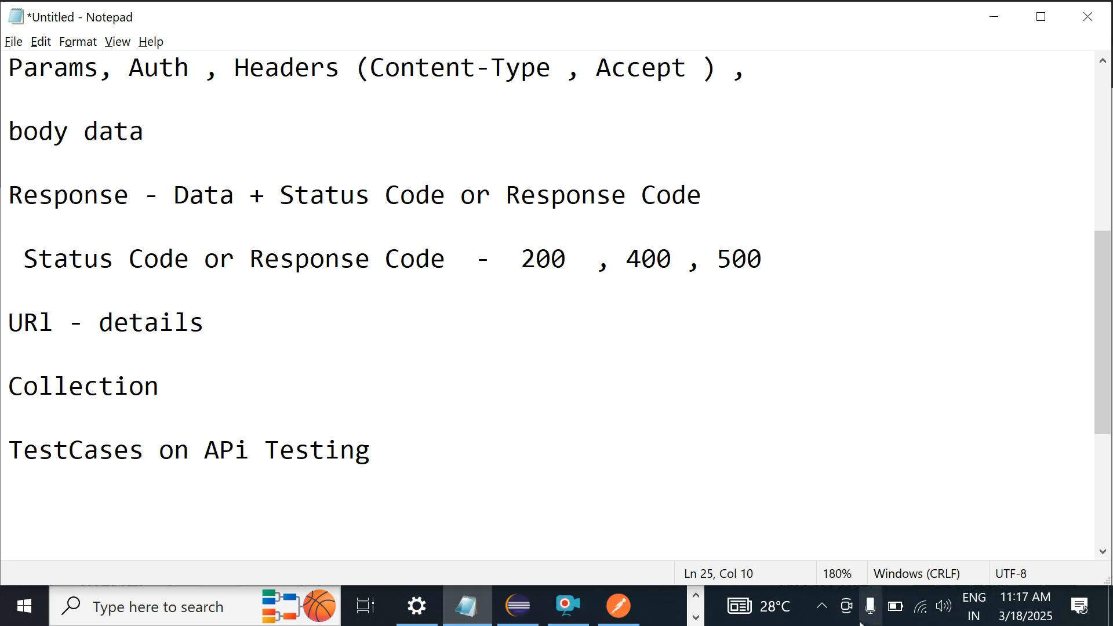
key("alt+Tab")
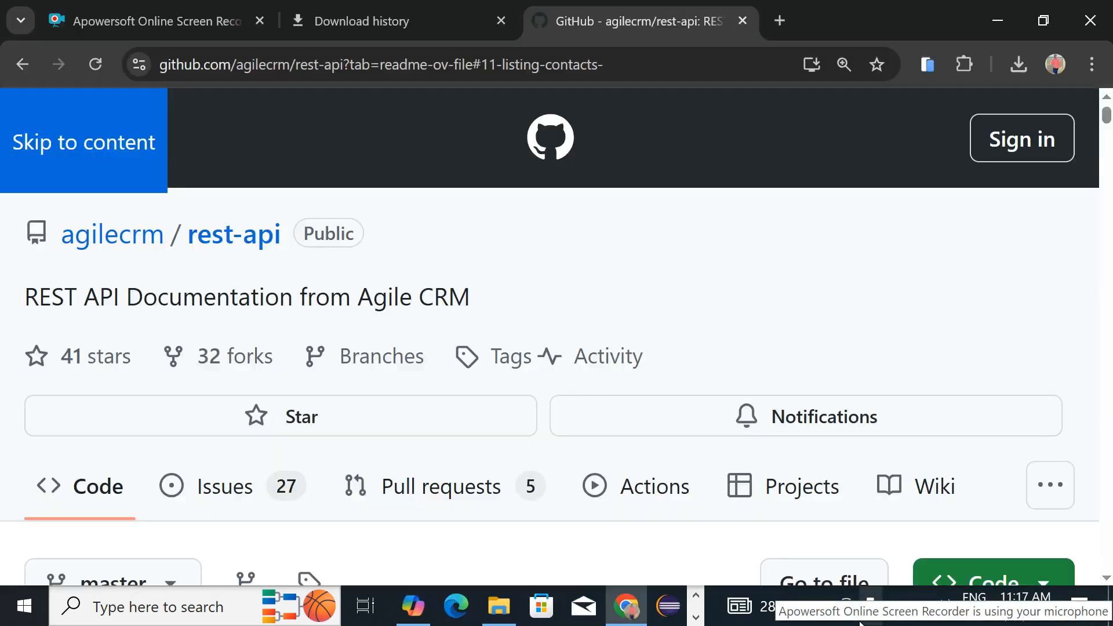
key("alt+Tab")
key("alt+Tab")
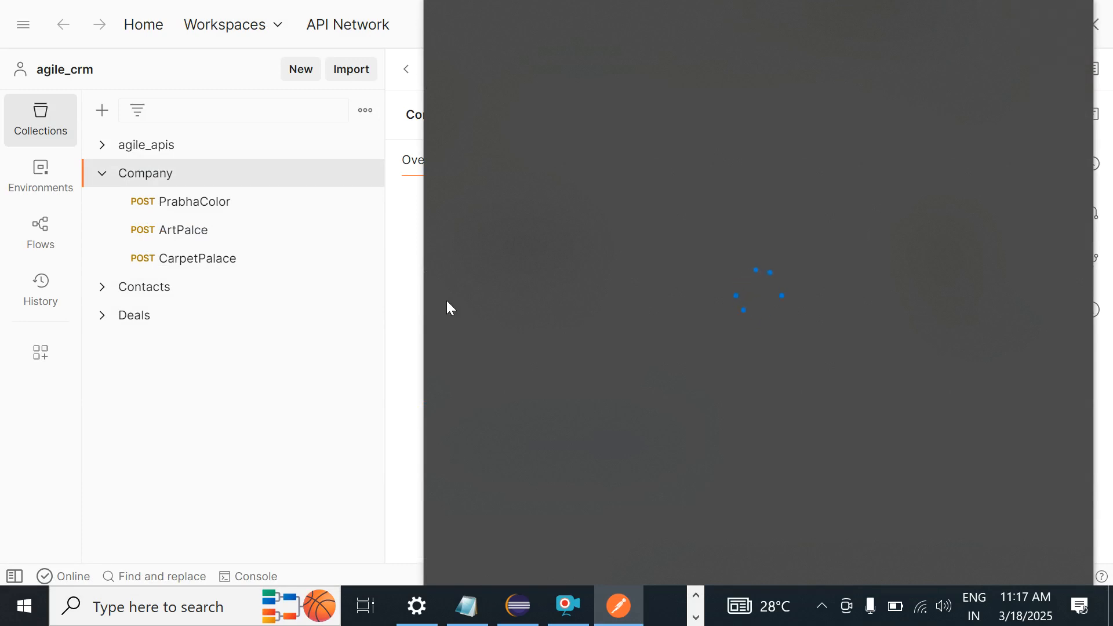
left_click(106, 292)
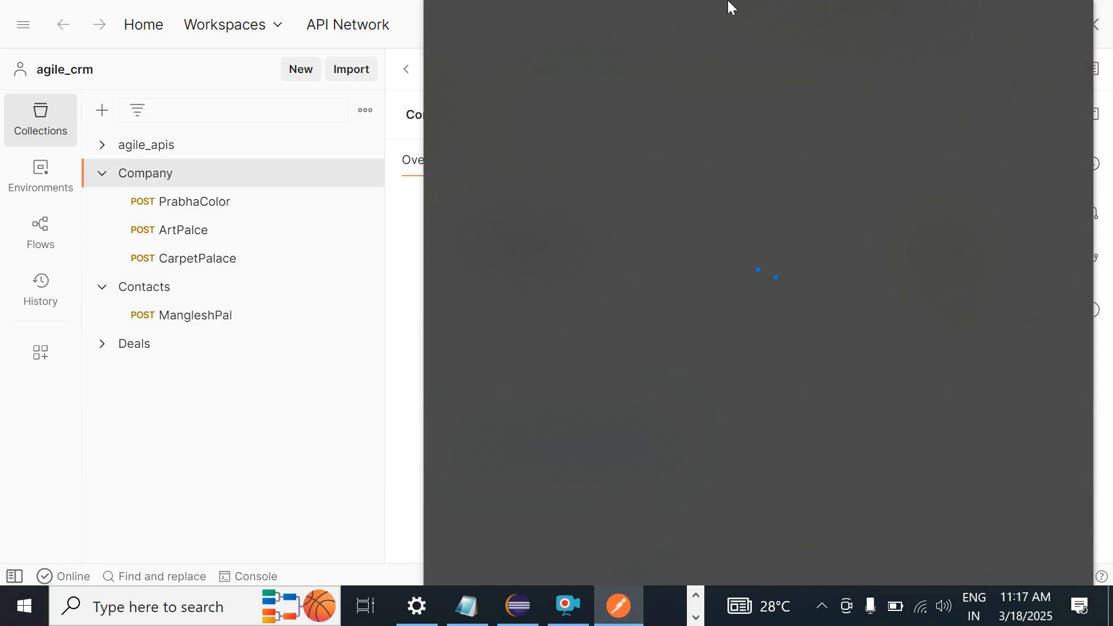
Step: Close the stray Edge weather window and get back to Postman
key("alt+Tab")
key("alt+Tab")
key("alt+Tab")
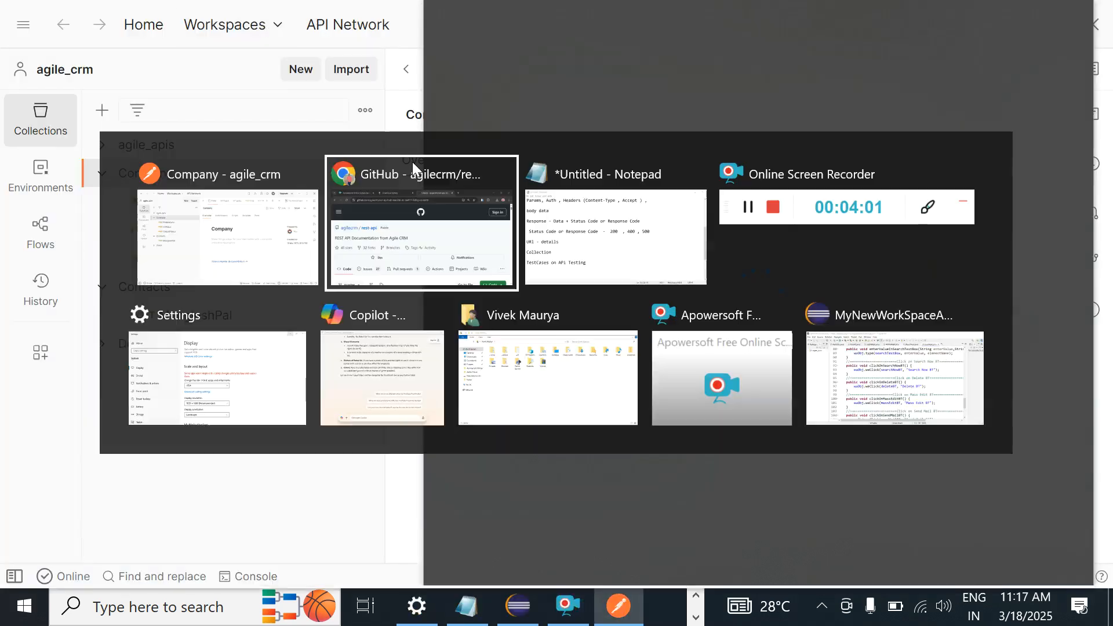
key("alt+Tab")
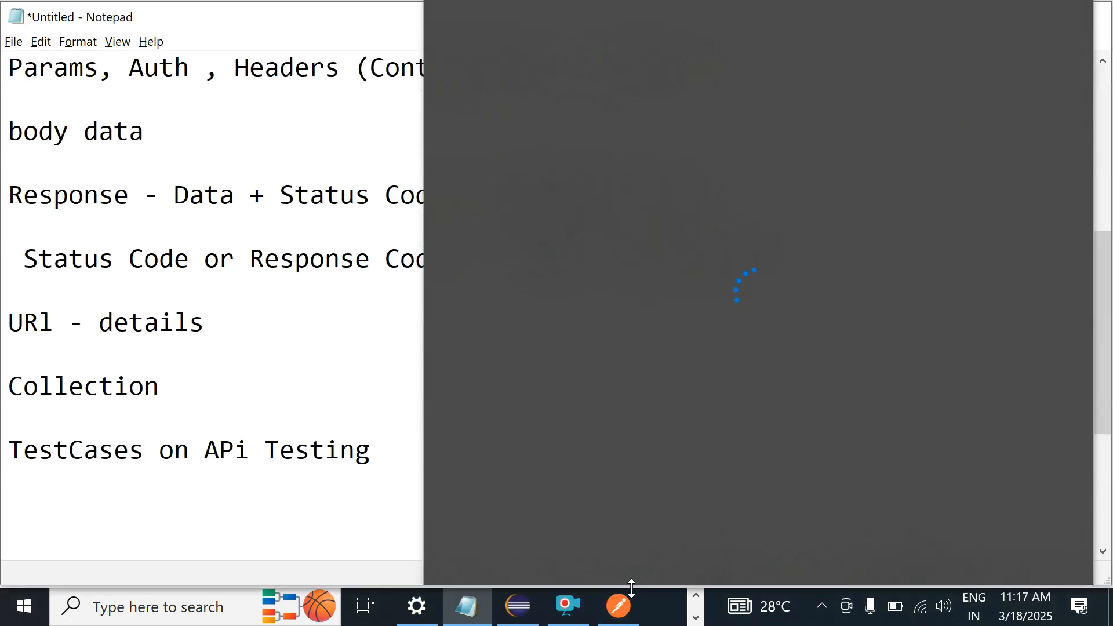
left_click(695, 595)
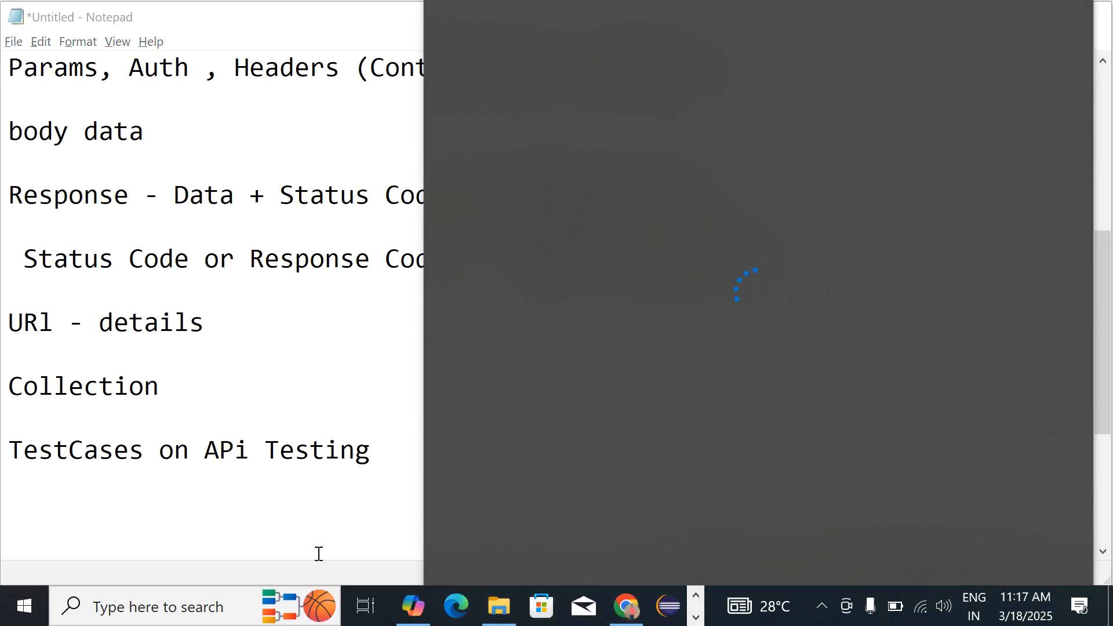
key("super")
key("Escape")
key("alt+Tab")
key("Tab")
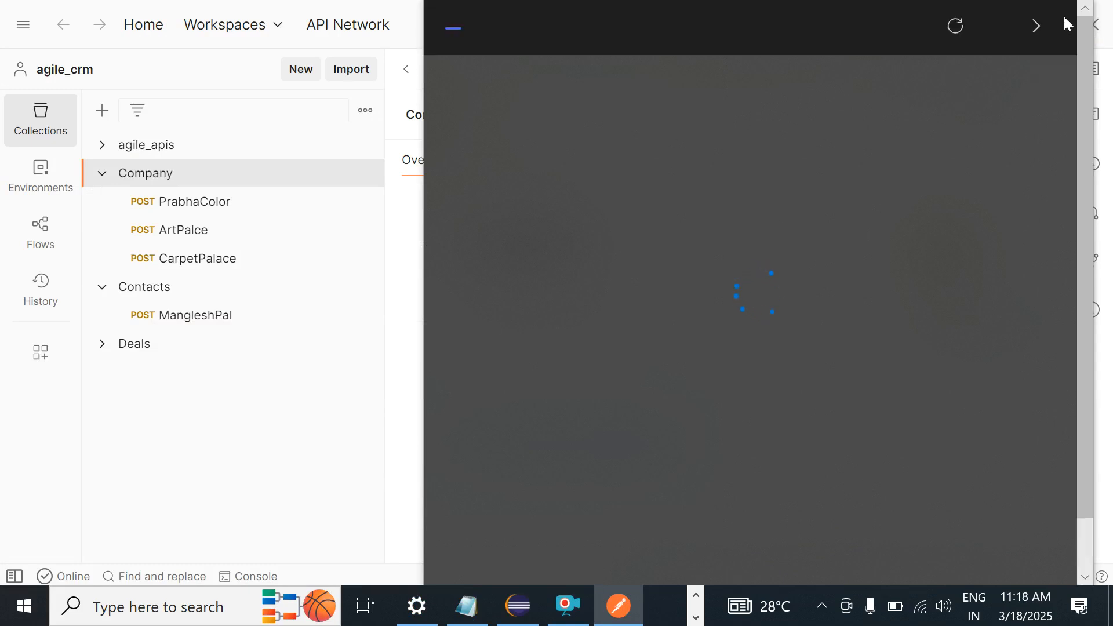
left_click(1036, 29)
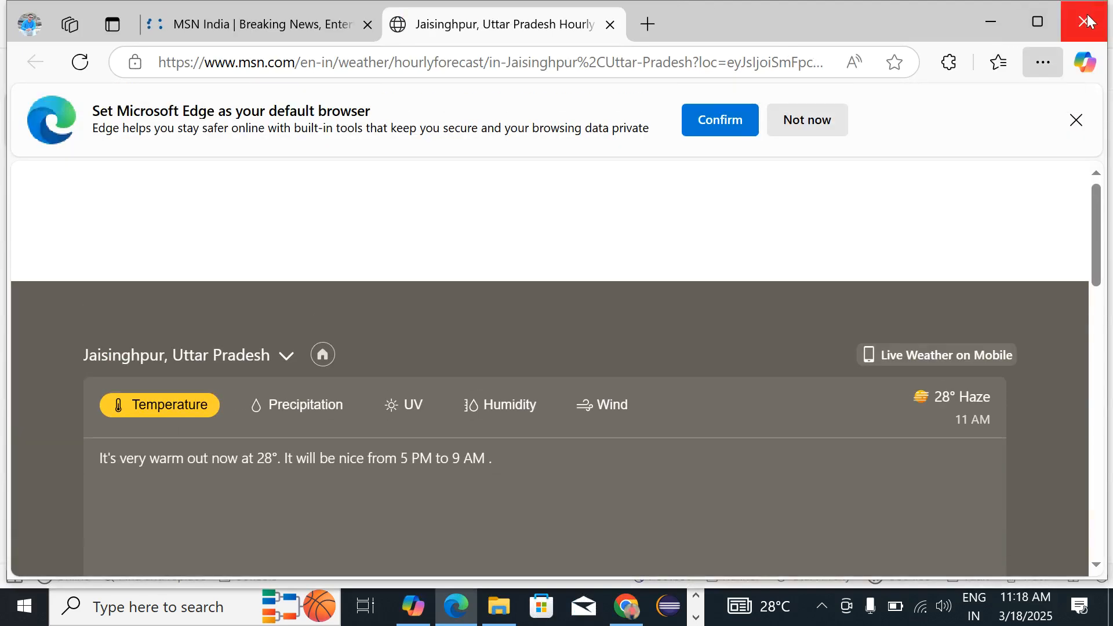
left_click(1088, 22)
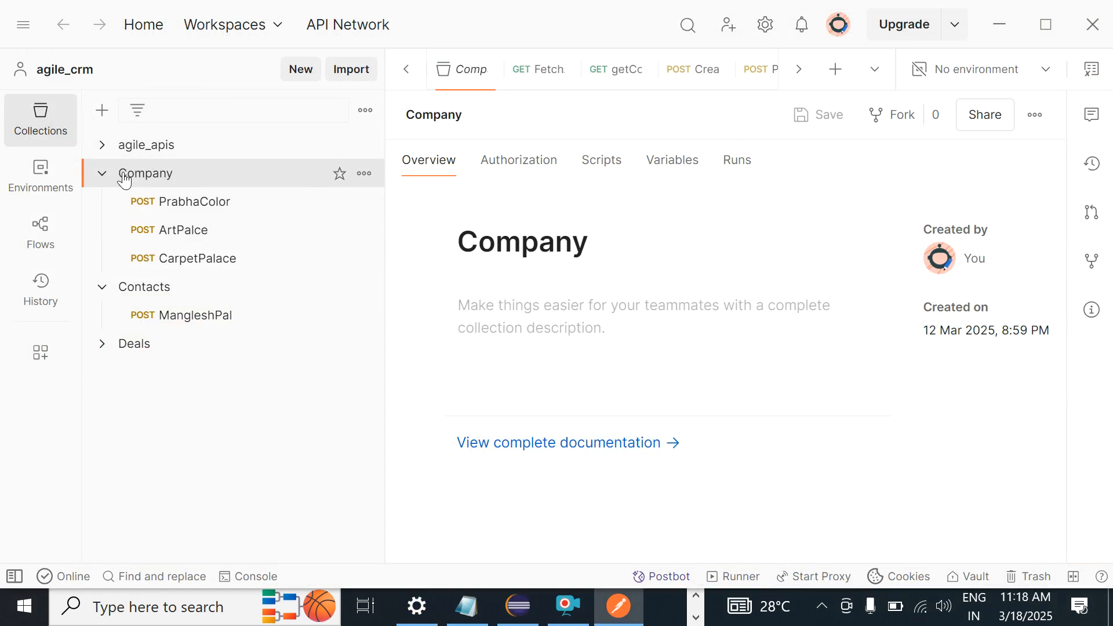
Step: Collapse Company and Contacts, expand agile_apis, and view FetchAllContacts then CreateContact
left_click(104, 176)
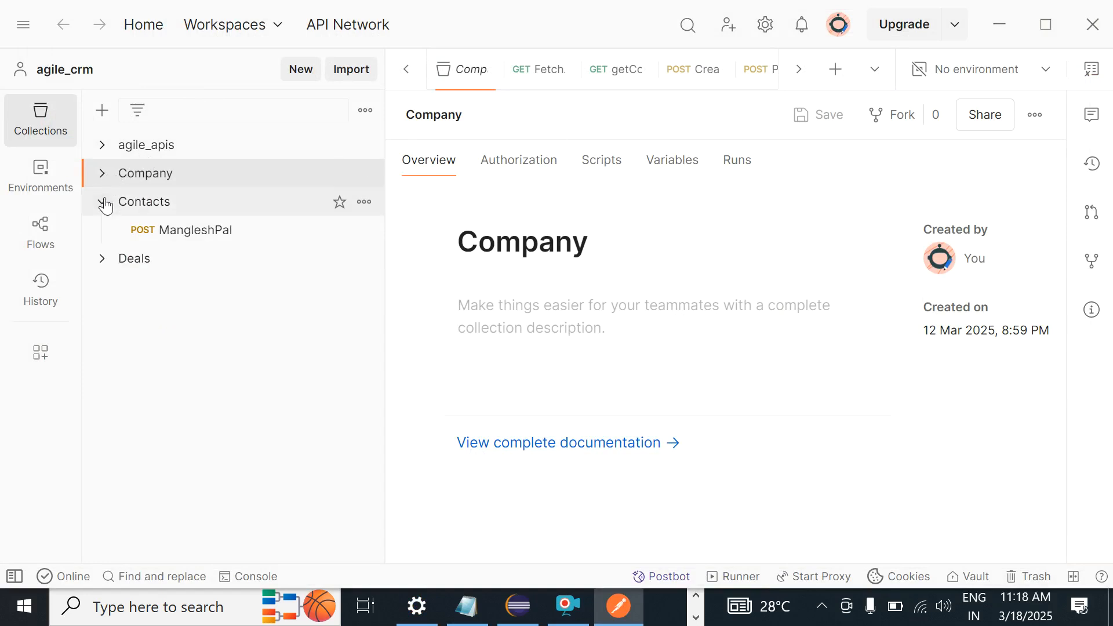
left_click(103, 202)
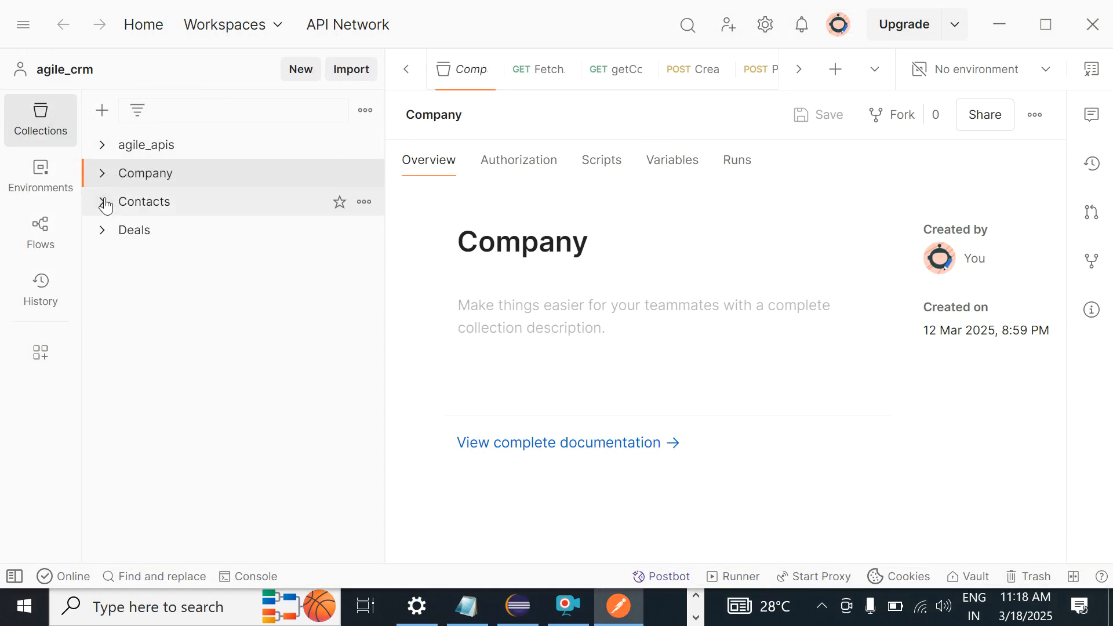
left_click(104, 148)
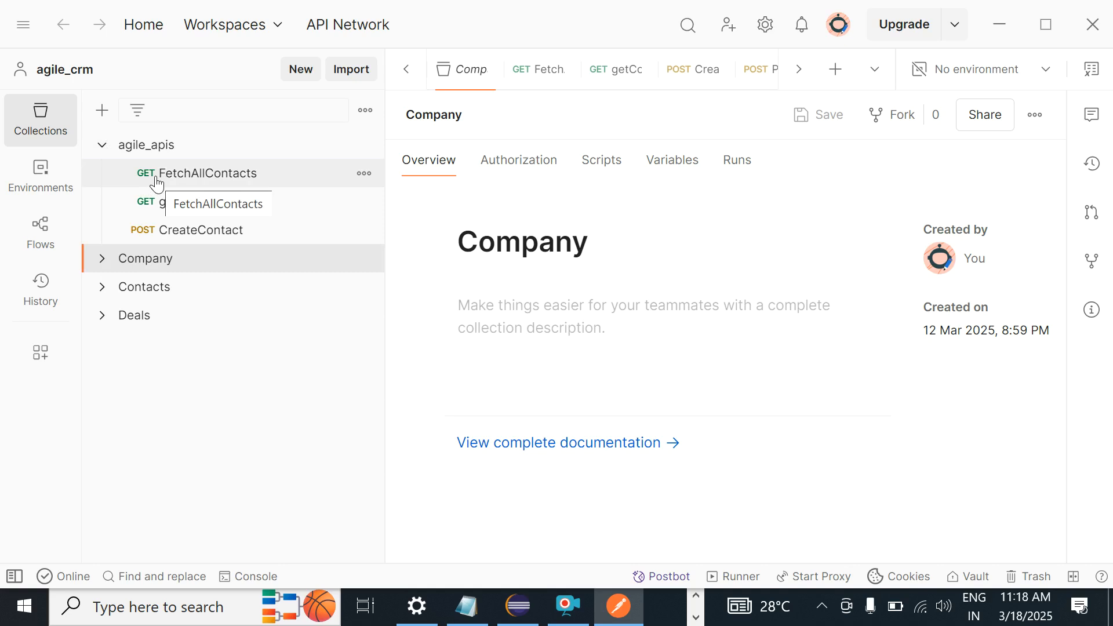
left_click(224, 181)
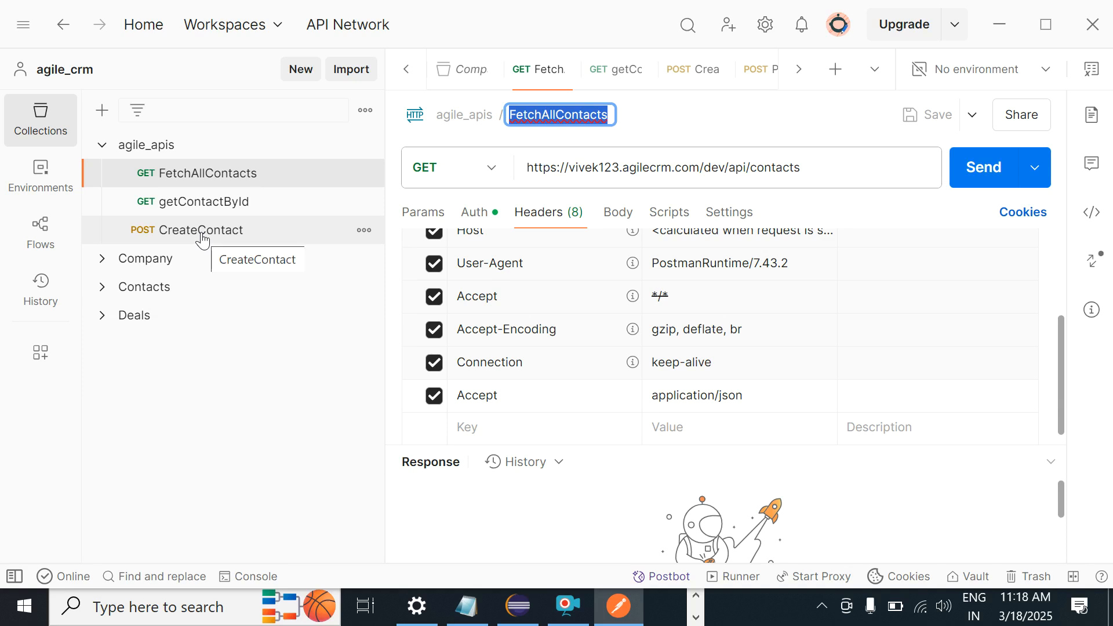
left_click(202, 238)
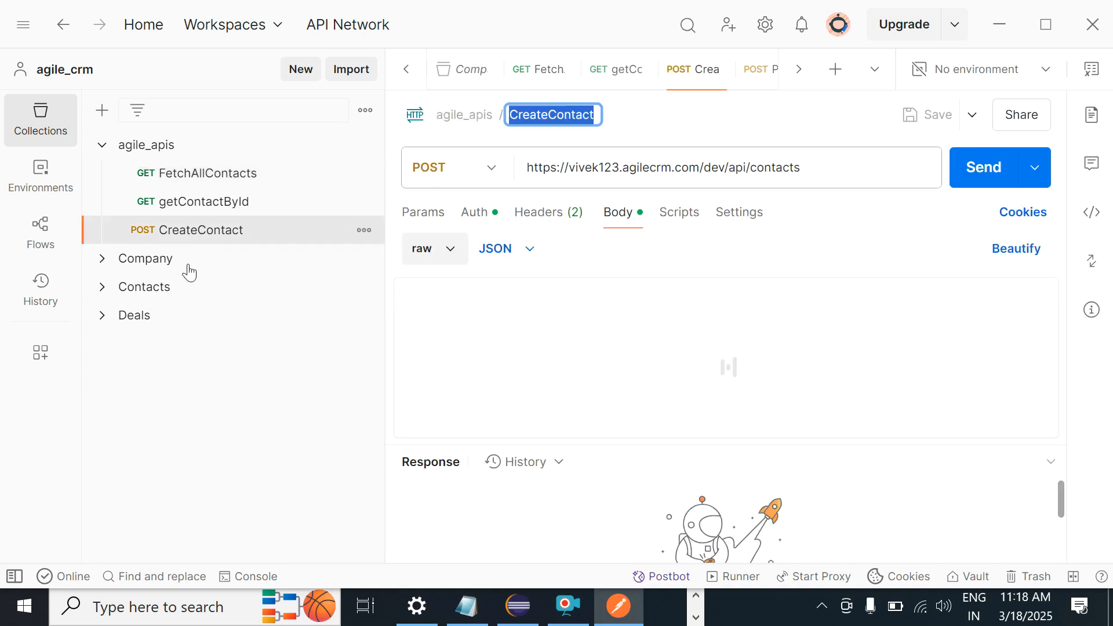
key("alt+Tab")
key("alt+Tab")
key("alt+Tab")
Step: Scroll the agilecrm README to its Contact APIs list: Listing contacts, Get contact by ID, Creating a contact
scroll(1109, 420, "down", 5)
scroll(1110, 421, "down", 20)
scroll(1109, 420, "down", 20)
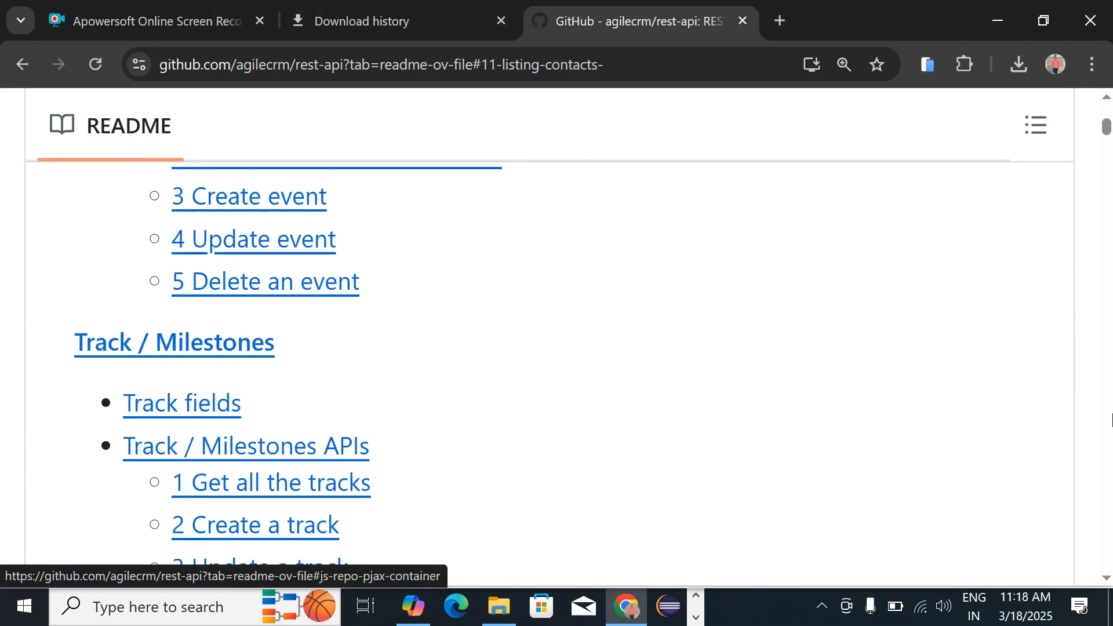
scroll(1109, 420, "down", 7)
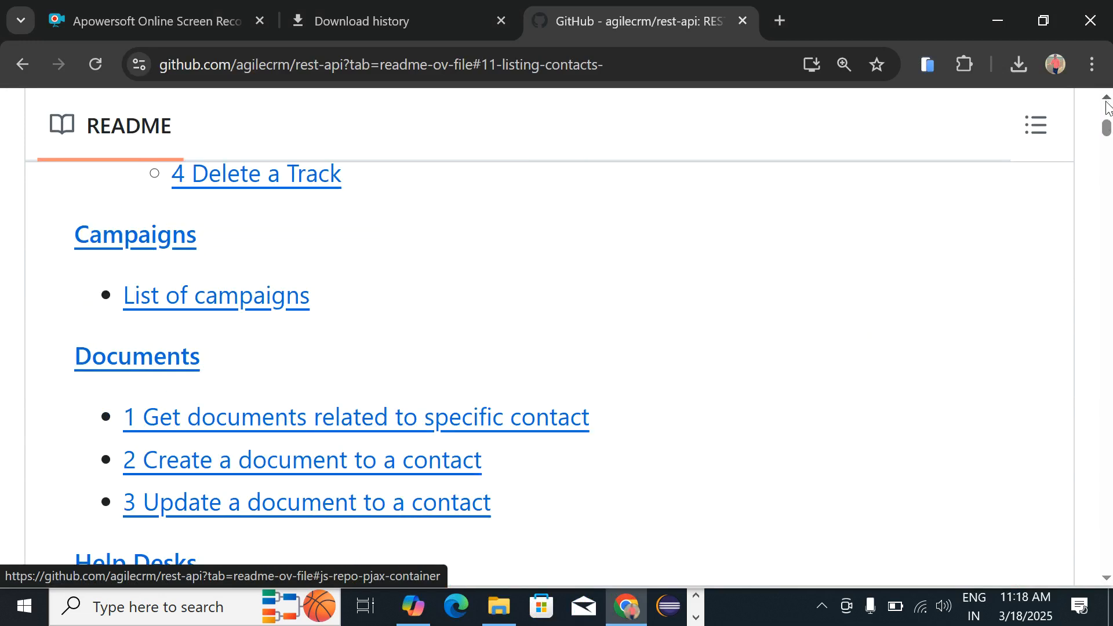
scroll(1107, 105, "up", 15)
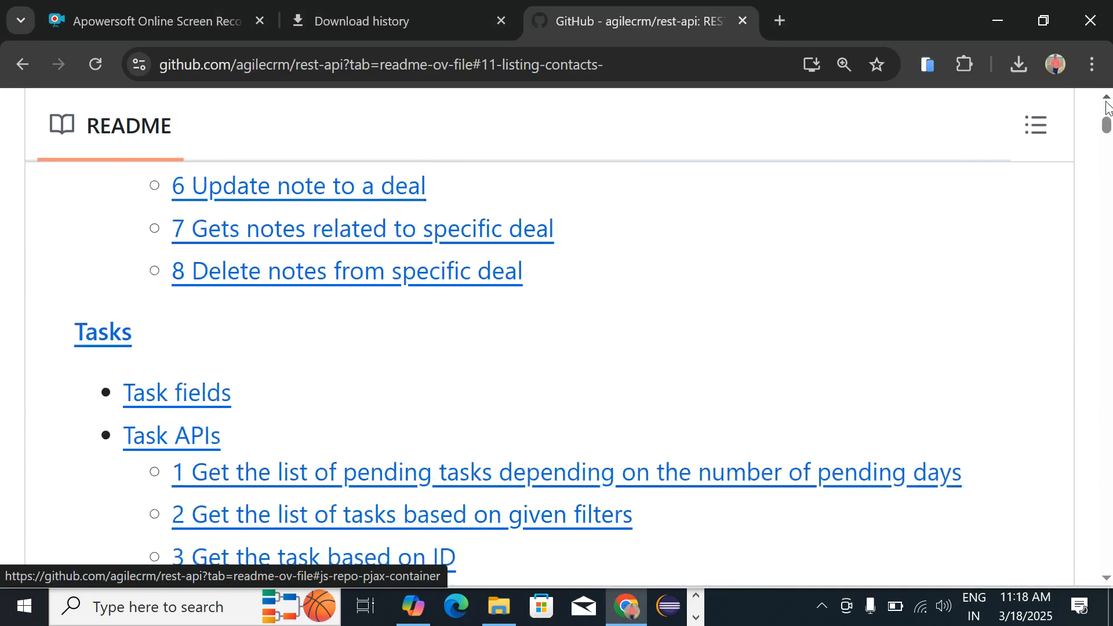
scroll(1107, 104, "up", 15)
scroll(1107, 104, "up", 15)
scroll(1107, 104, "up", 9)
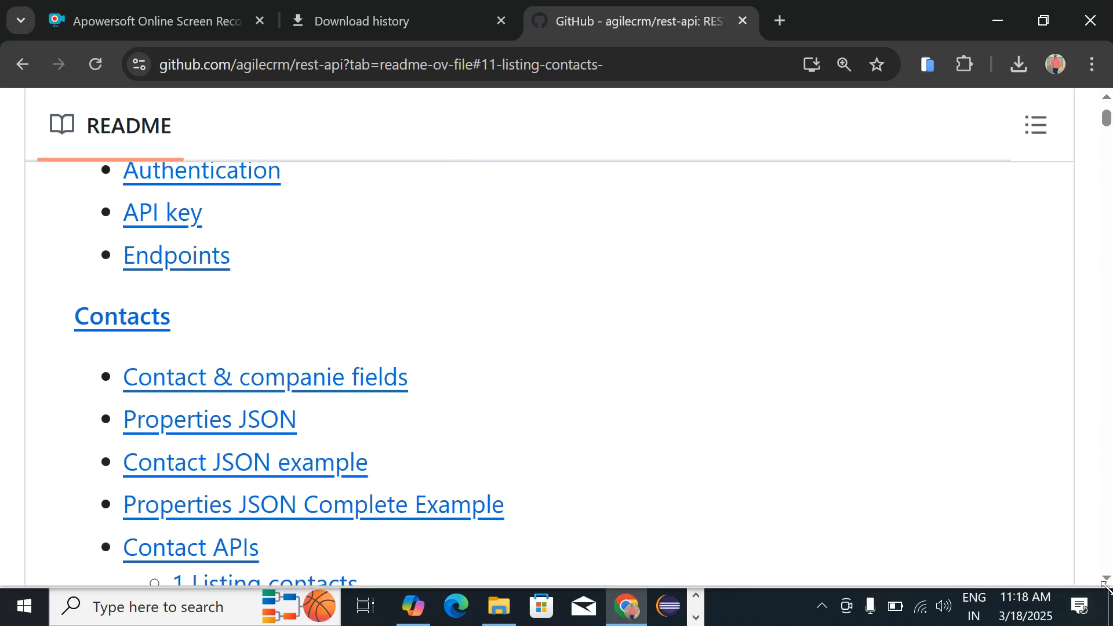
scroll(739, 548, "down", 5)
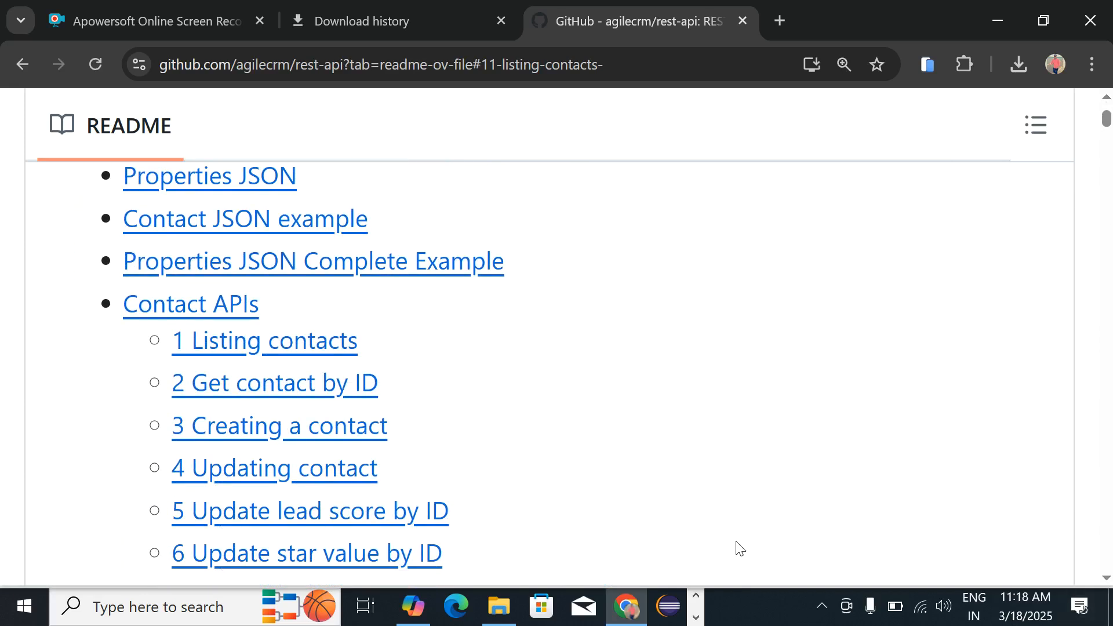
Step: Jump to the README's 'Updating contact' section and highlight its 'Method: PUT' line
left_click(283, 469)
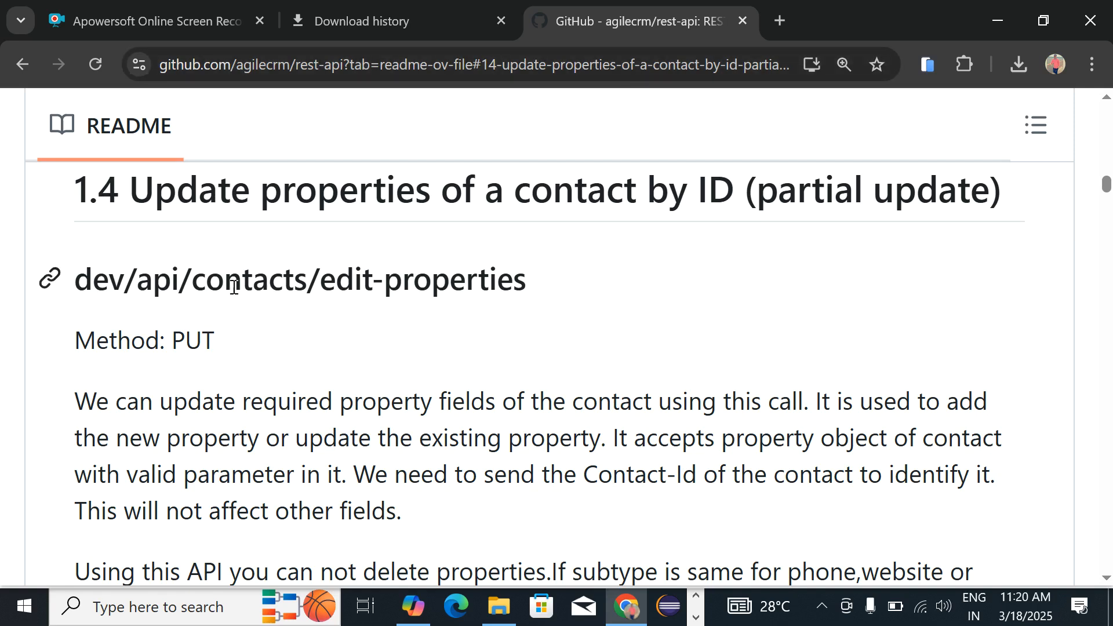
triple_click(180, 345)
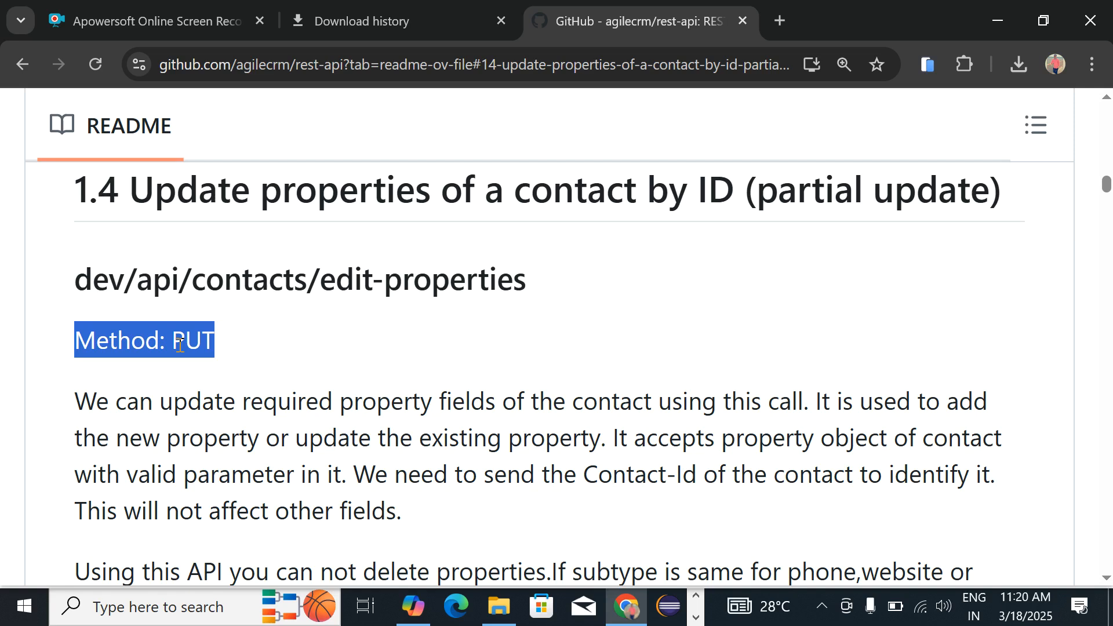
Step: Add a new request to the agile_apis collection
key("alt+Tab")
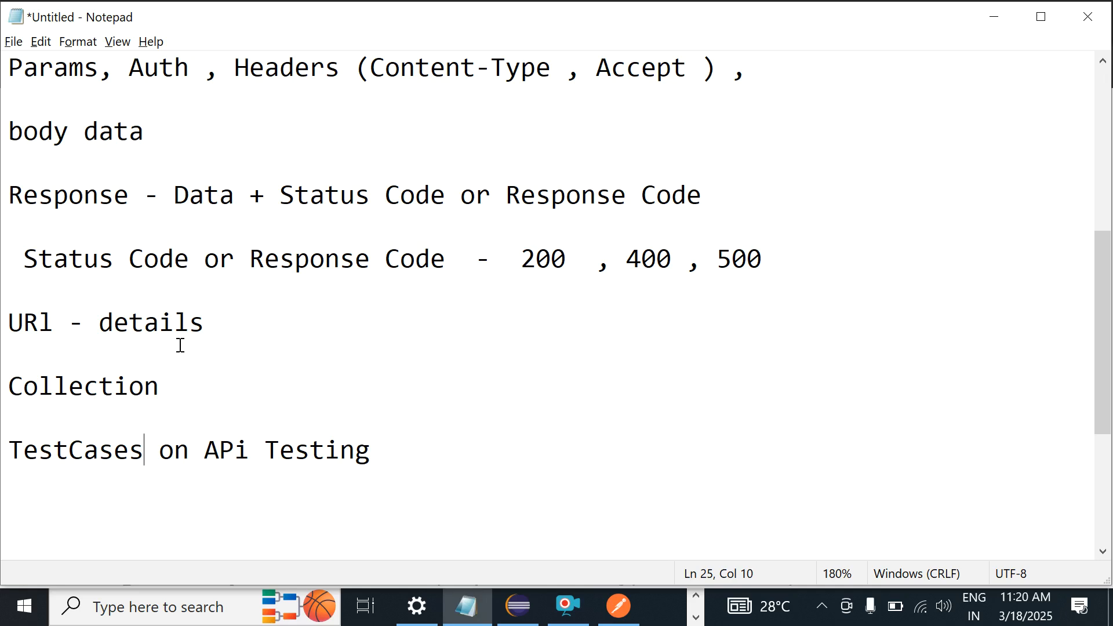
key("alt+Tab")
key("alt+Tab")
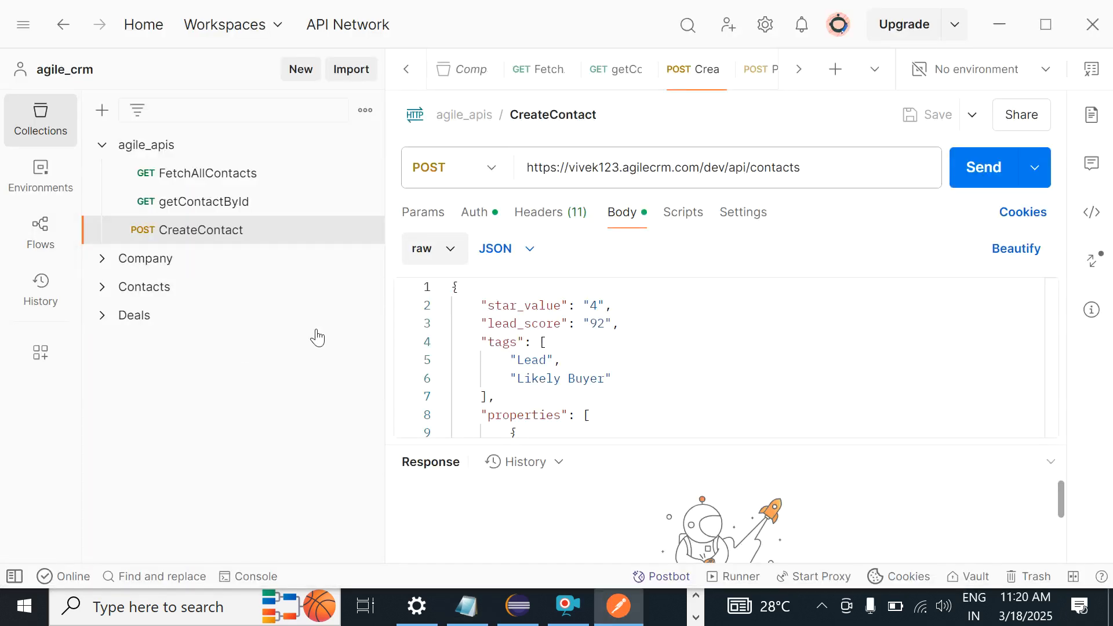
left_click(164, 158)
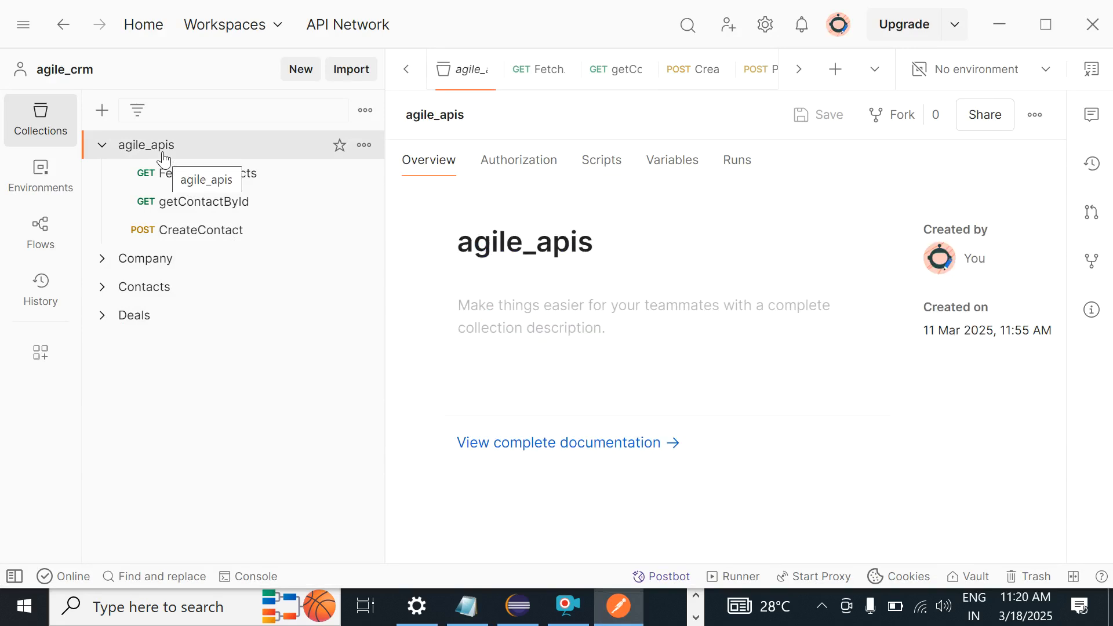
right_click(164, 158)
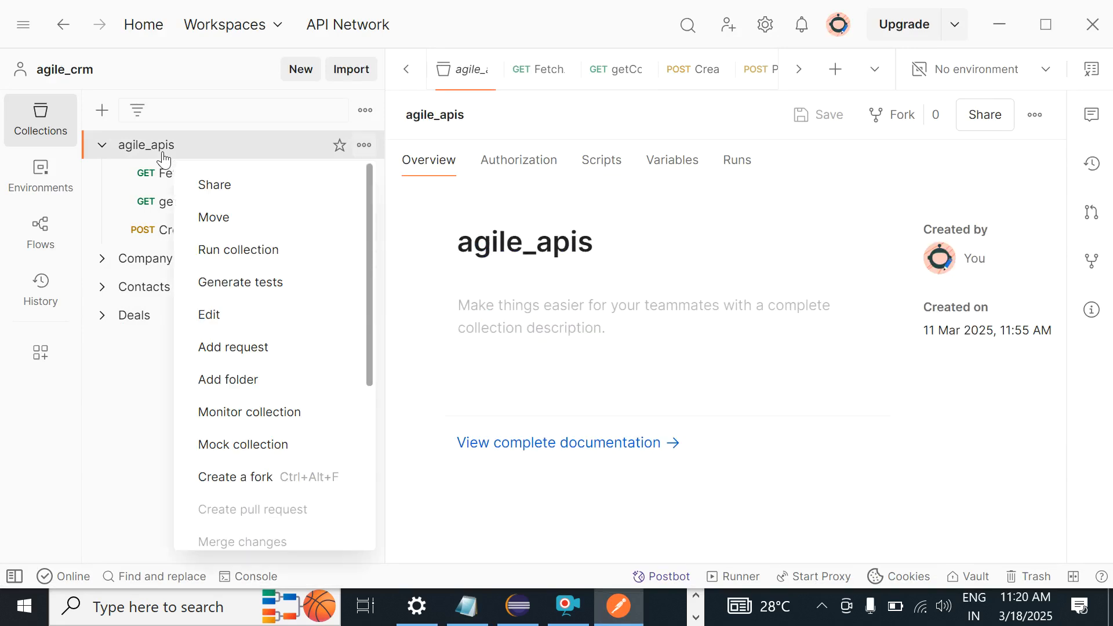
left_click(249, 348)
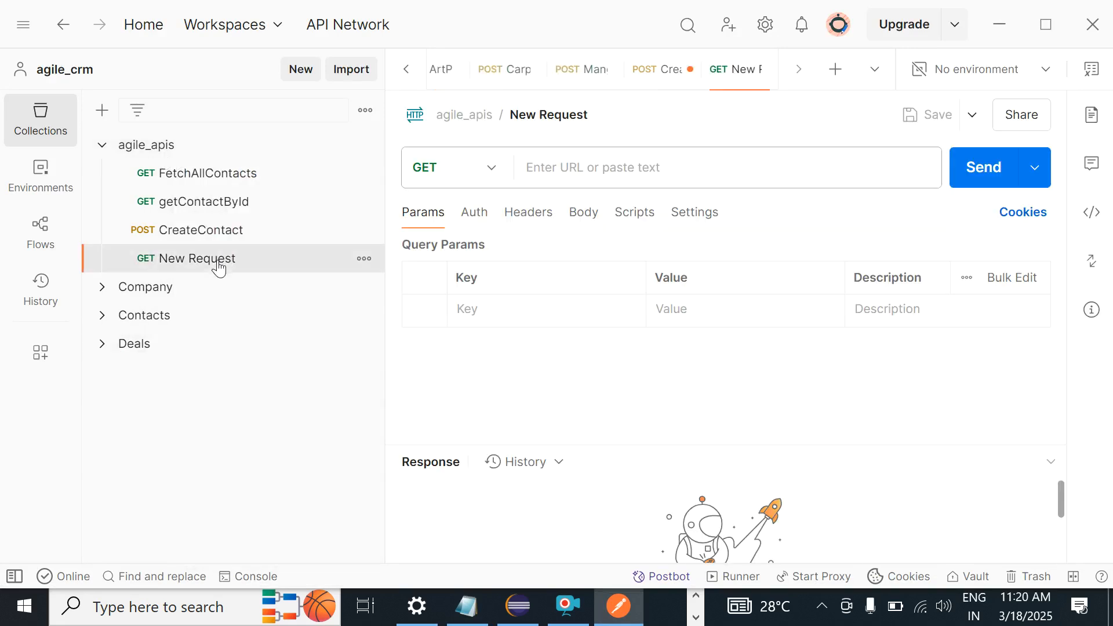
Step: Name the new request UpdateContactById and set its method to PUT
left_click(564, 115)
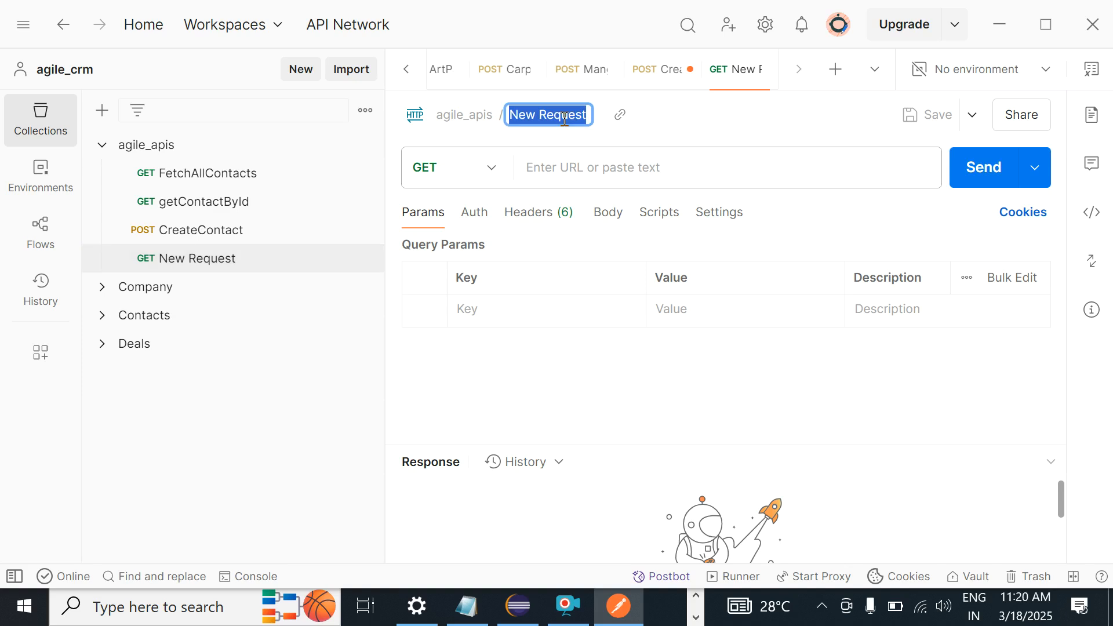
type("Updat")
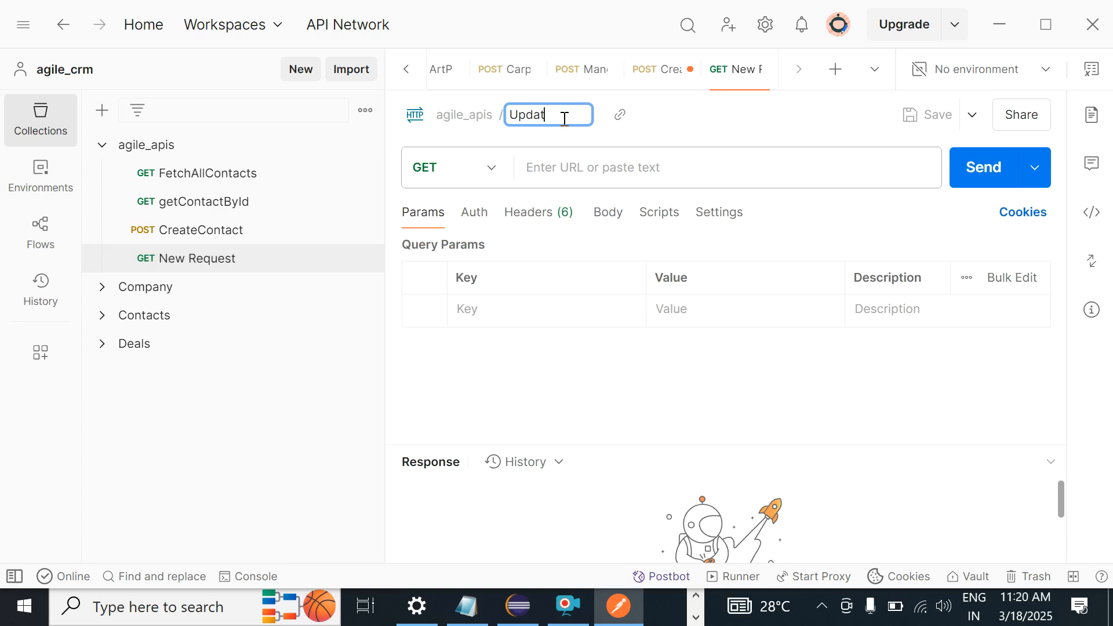
type("aC")
type("ontact")
type("B")
key("BackSpace")
type("ById")
key("Return")
left_click(589, 165)
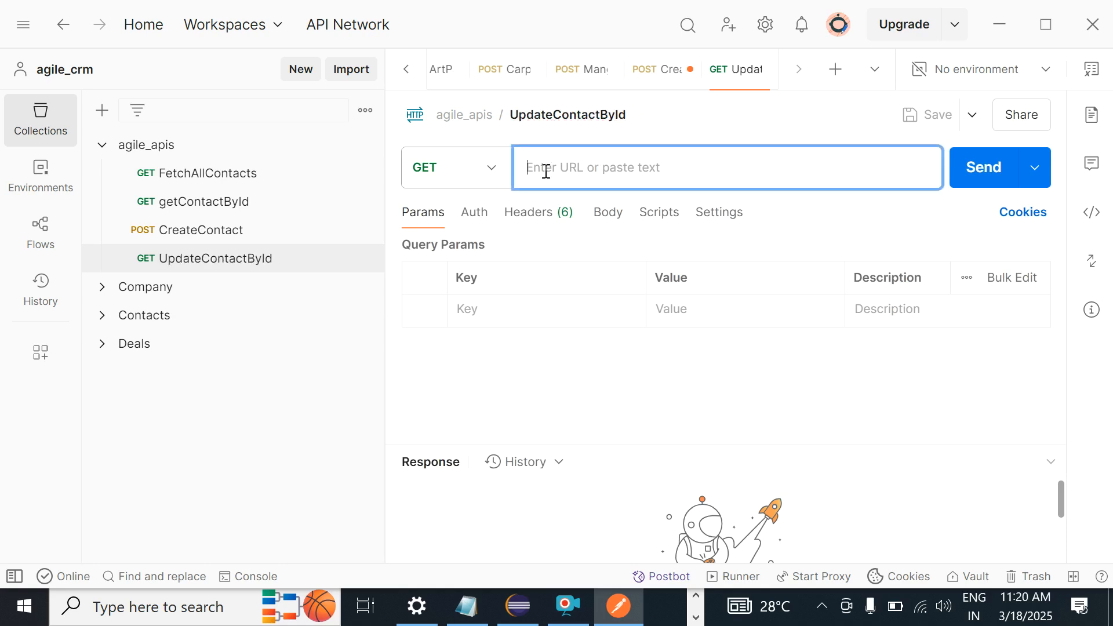
left_click(492, 171)
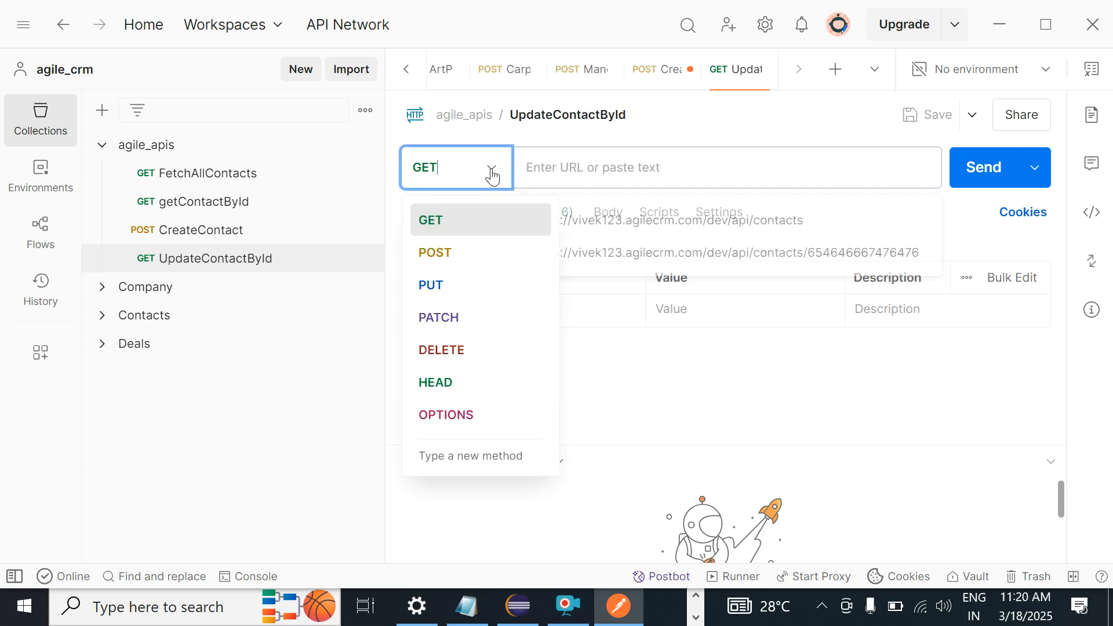
left_click(461, 293)
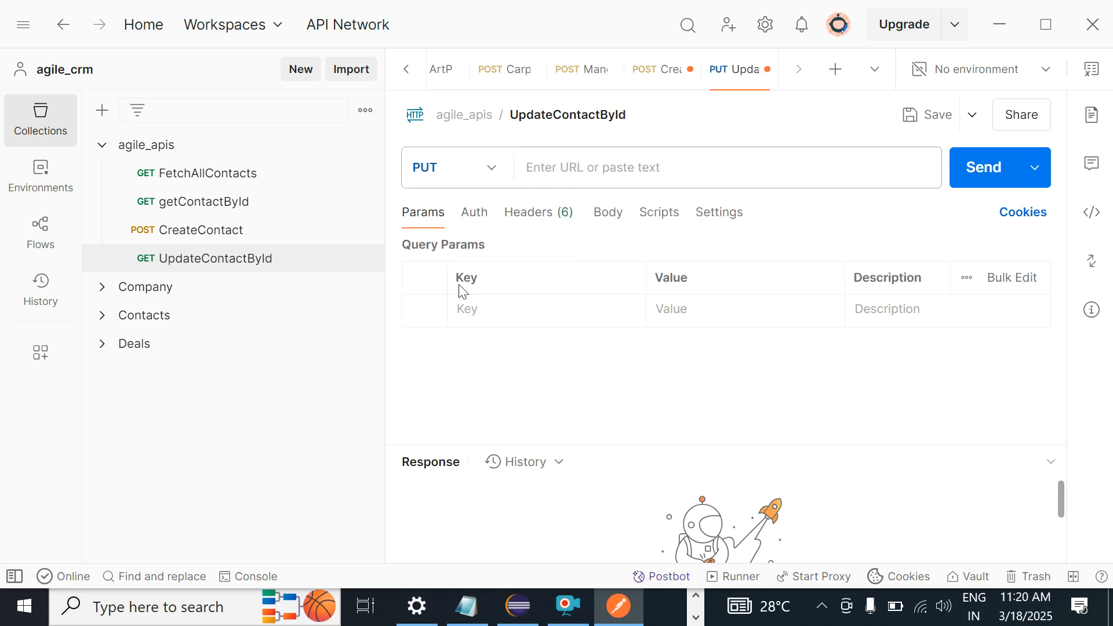
Step: Copy the endpoint path dev/api/contacts/edit-properties from the GitHub docs
key("alt+Tab")
key("alt+Tab")
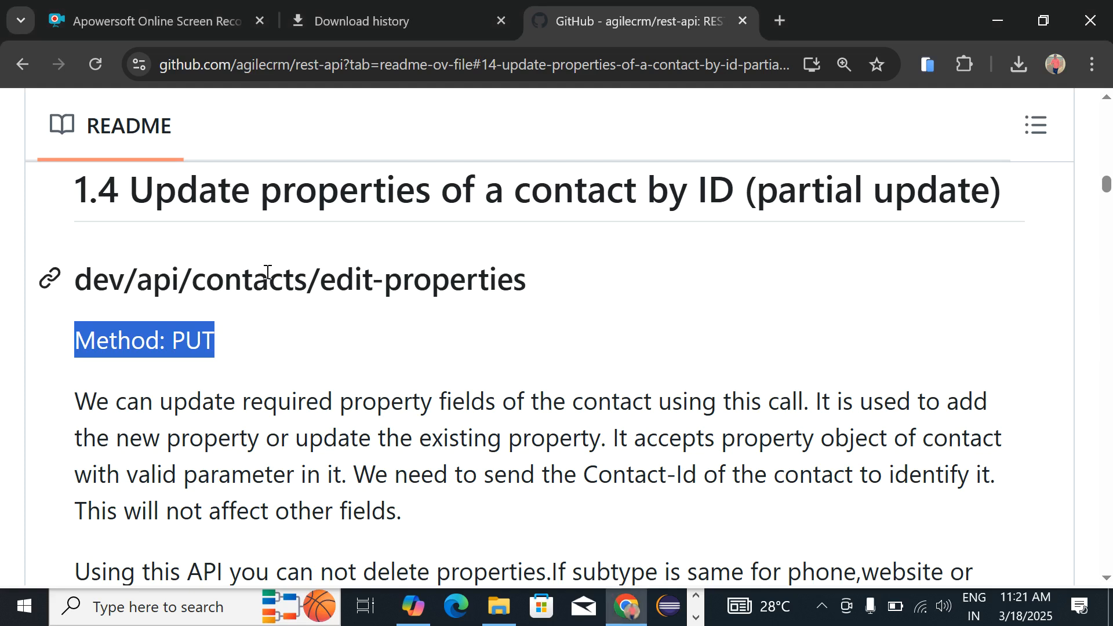
left_click(76, 280)
left_click_drag(77, 281, 547, 280)
key("ctrl+c")
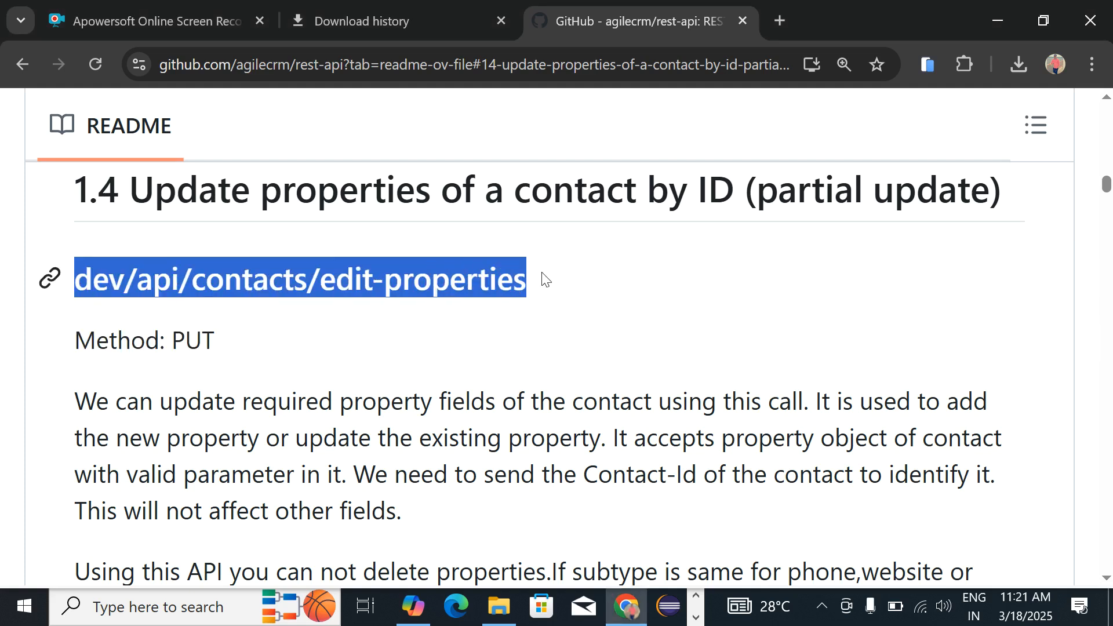
key("alt+Tab")
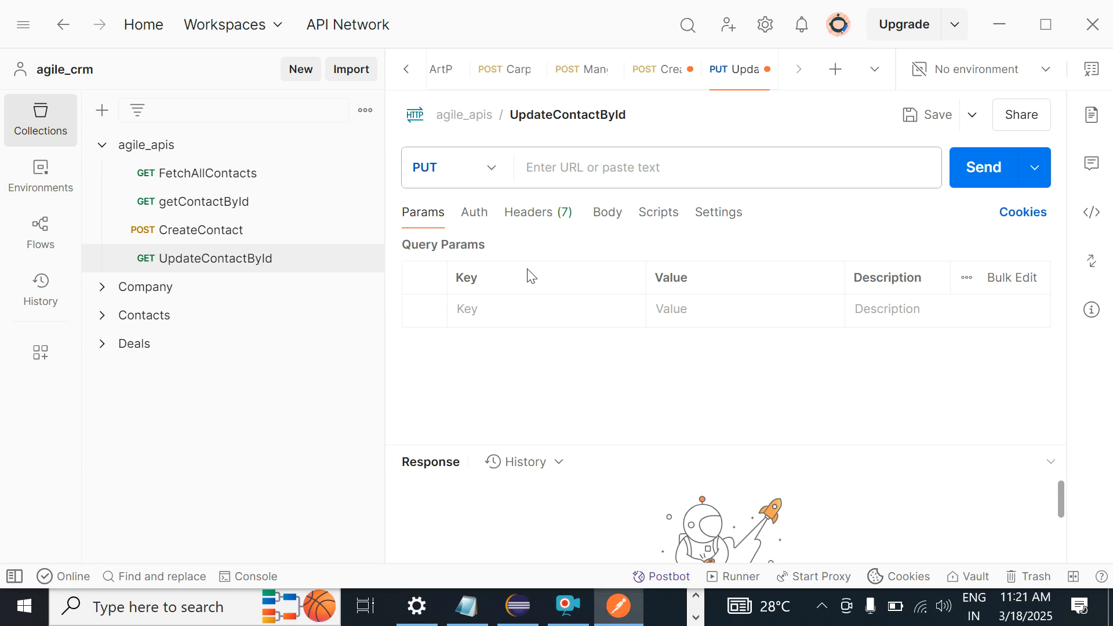
Step: Set the request URL to the agilecrm dev/api/contacts/edit-properties endpoint and save
left_click(570, 169)
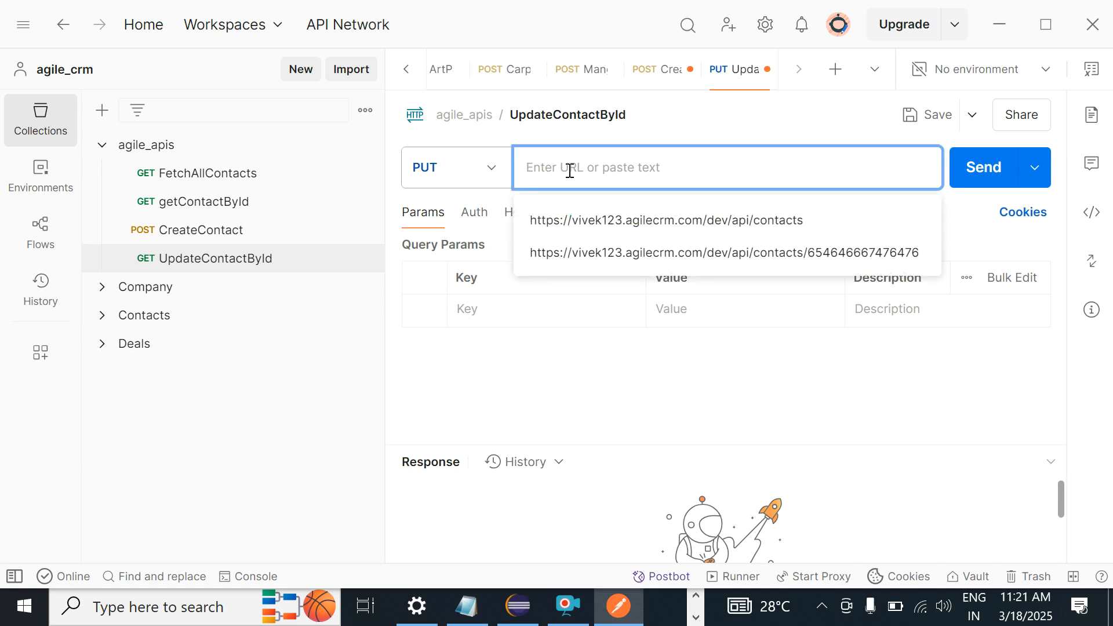
left_click(597, 222)
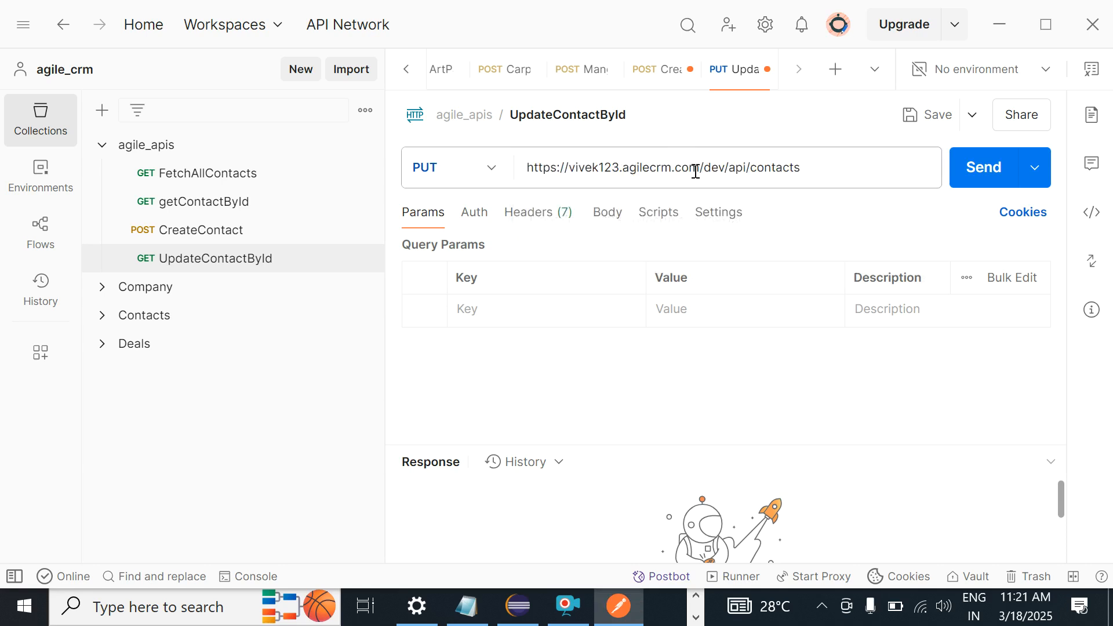
left_click_drag(704, 170, 885, 165)
key("ctrl+v")
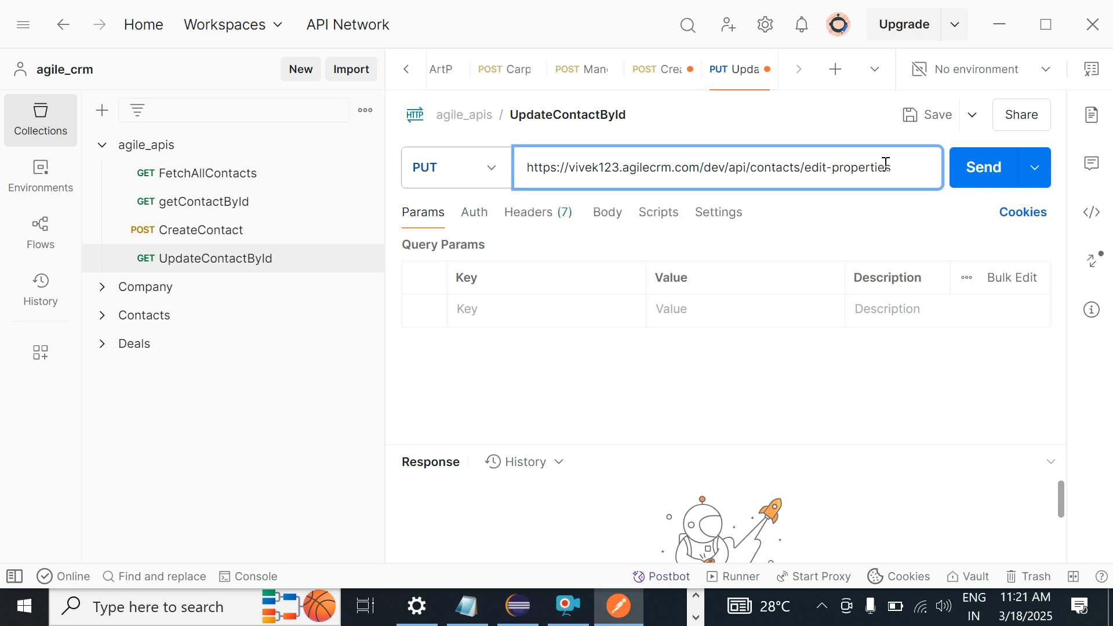
left_click(938, 115)
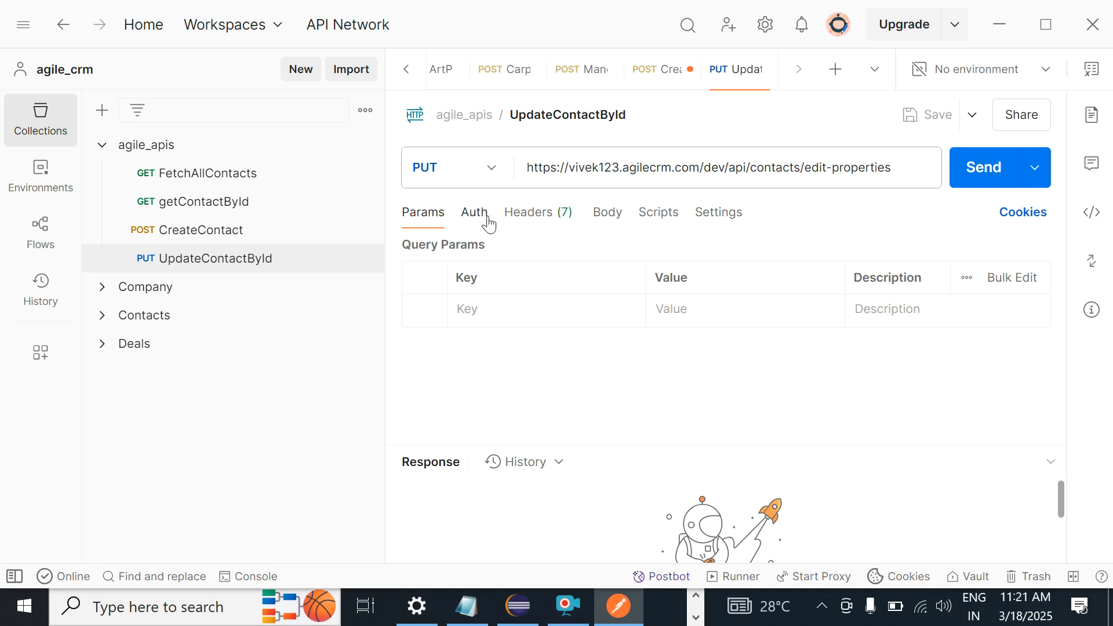
Step: Set the request's authorization type to Basic Auth
left_click(475, 222)
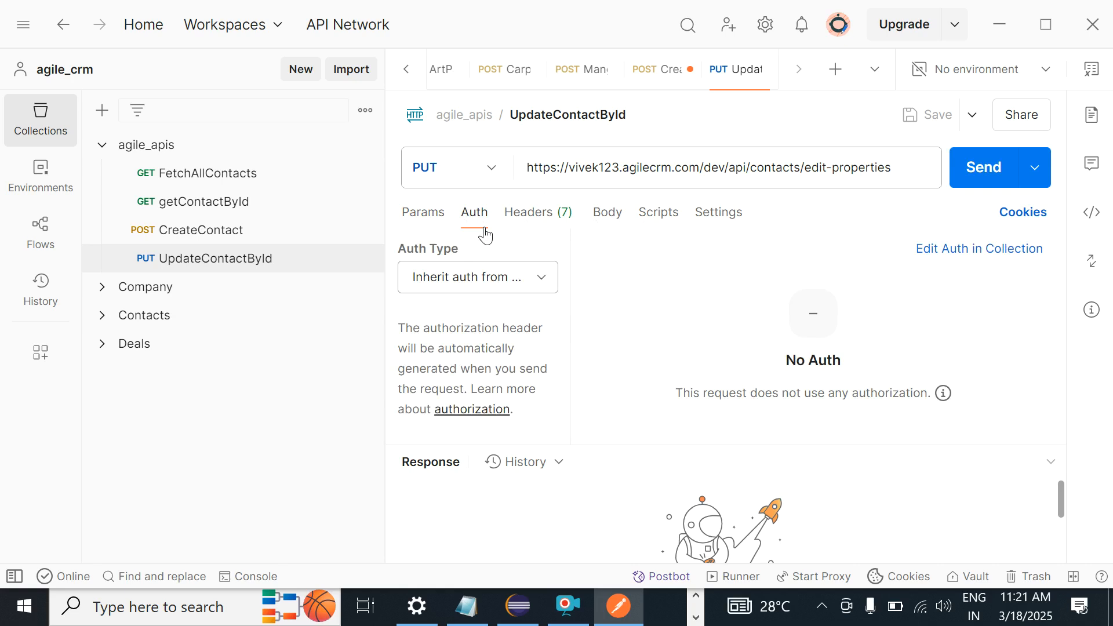
left_click(519, 277)
left_click(493, 95)
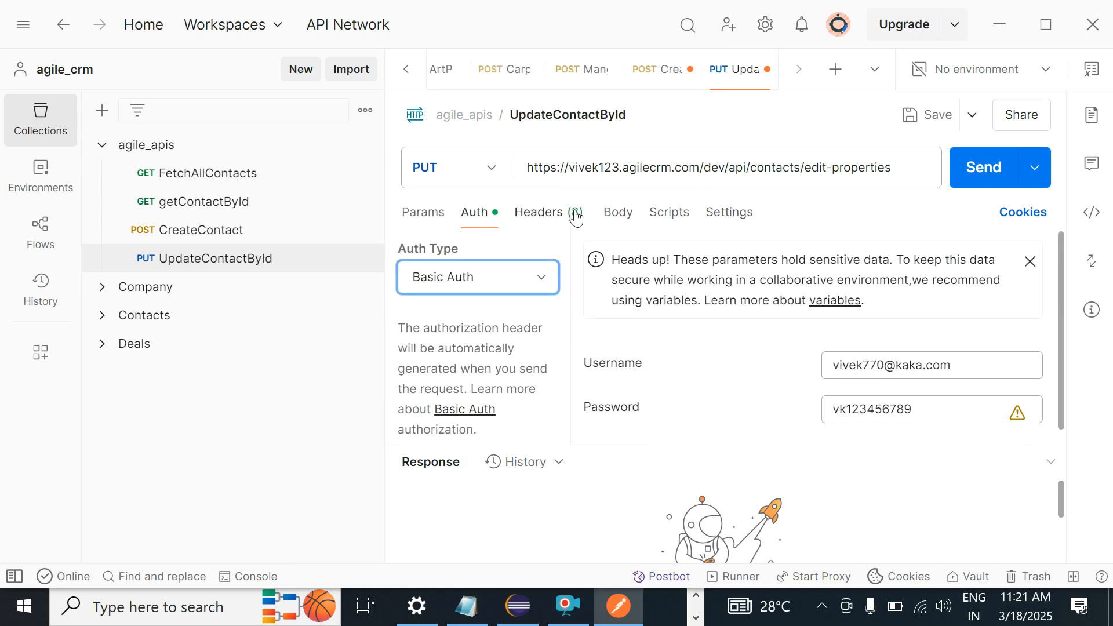
Step: Add an Accept: application/json header and save the request
left_click(539, 217)
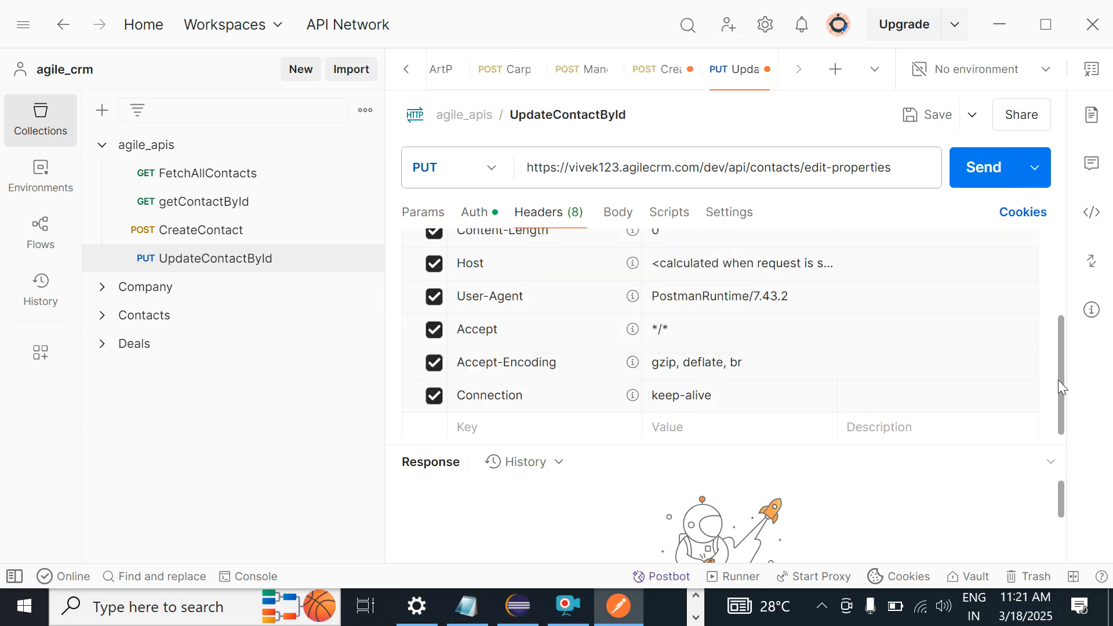
scroll(1059, 378, "down", 1)
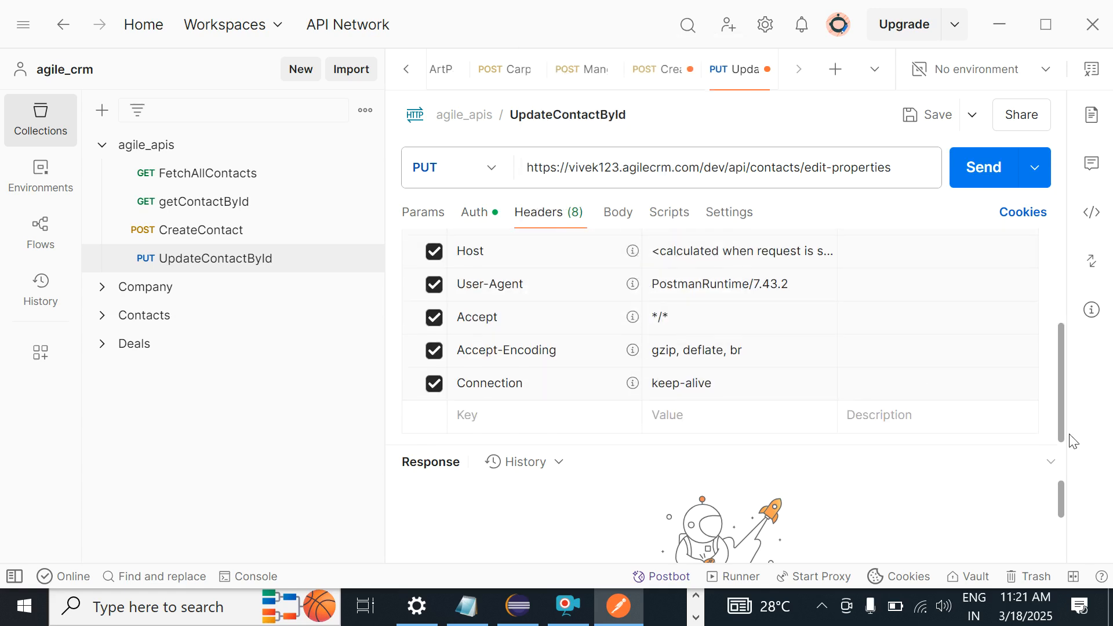
left_click(550, 414)
type("Acc")
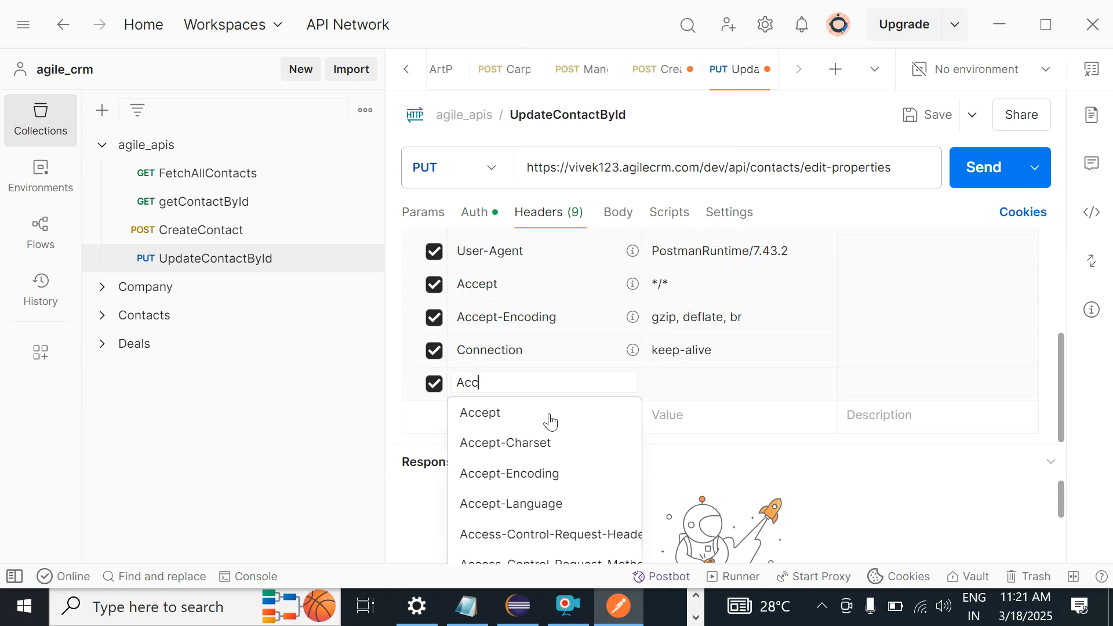
key("Escape")
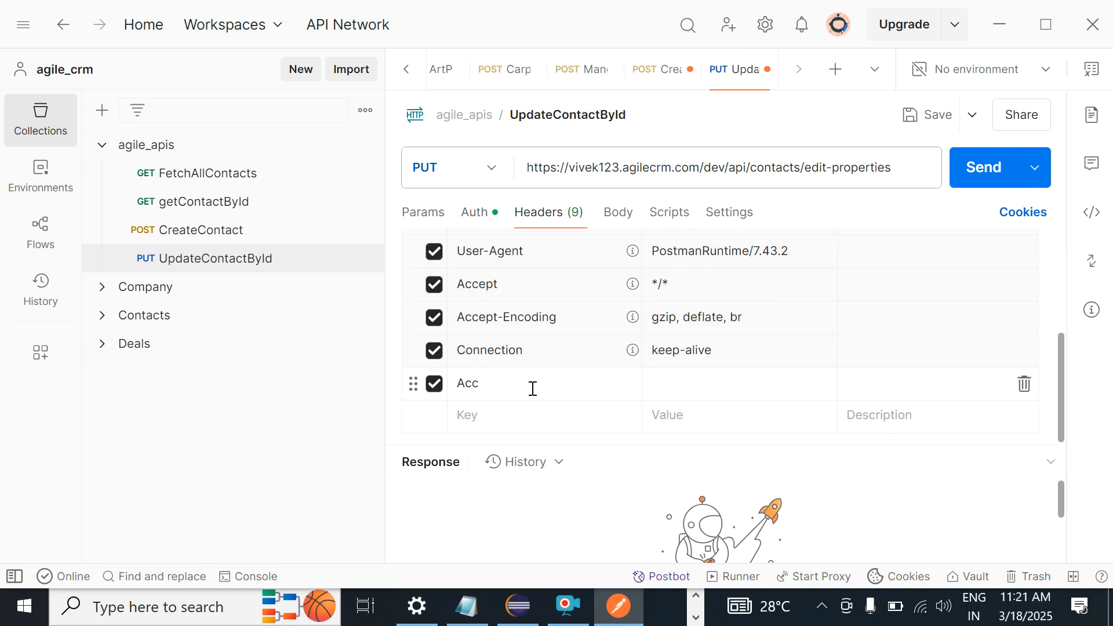
left_click(532, 388)
type("e")
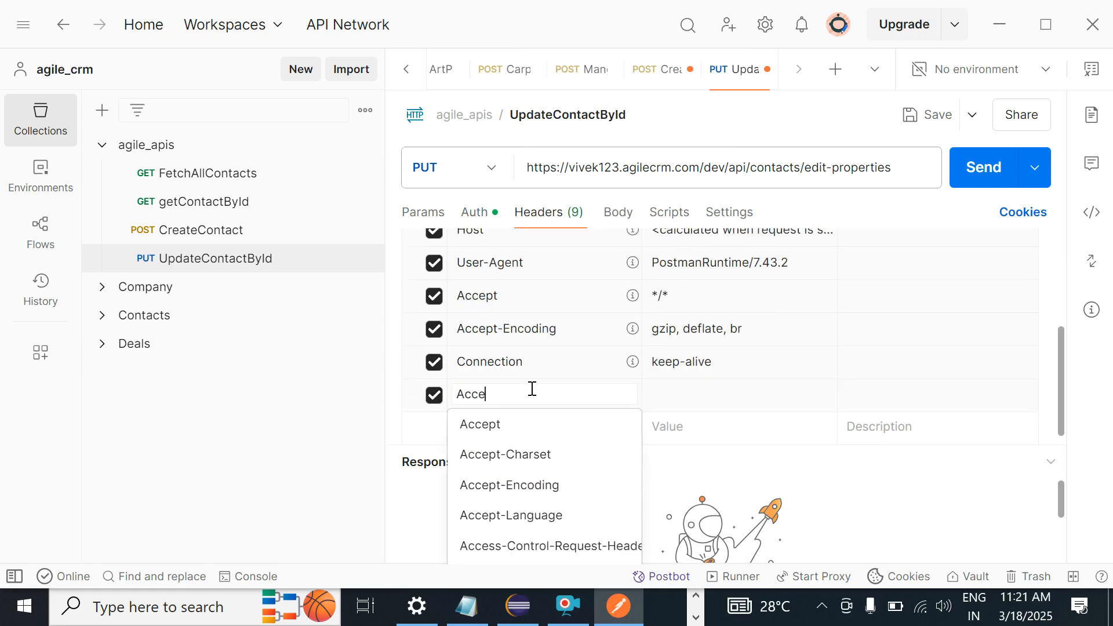
left_click(482, 426)
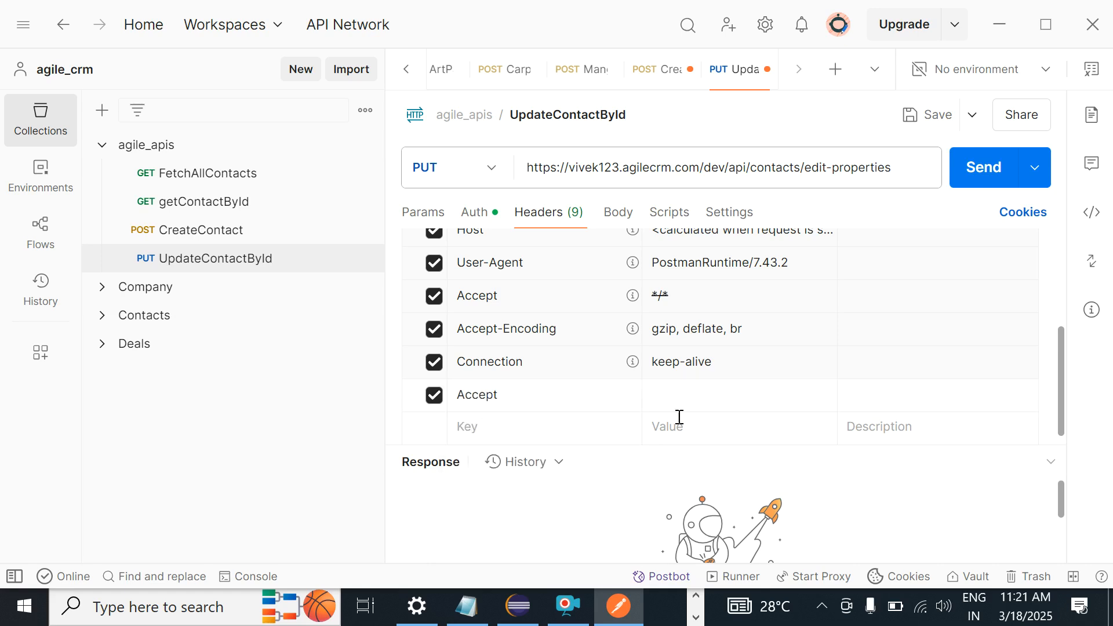
left_click(699, 398)
type("app")
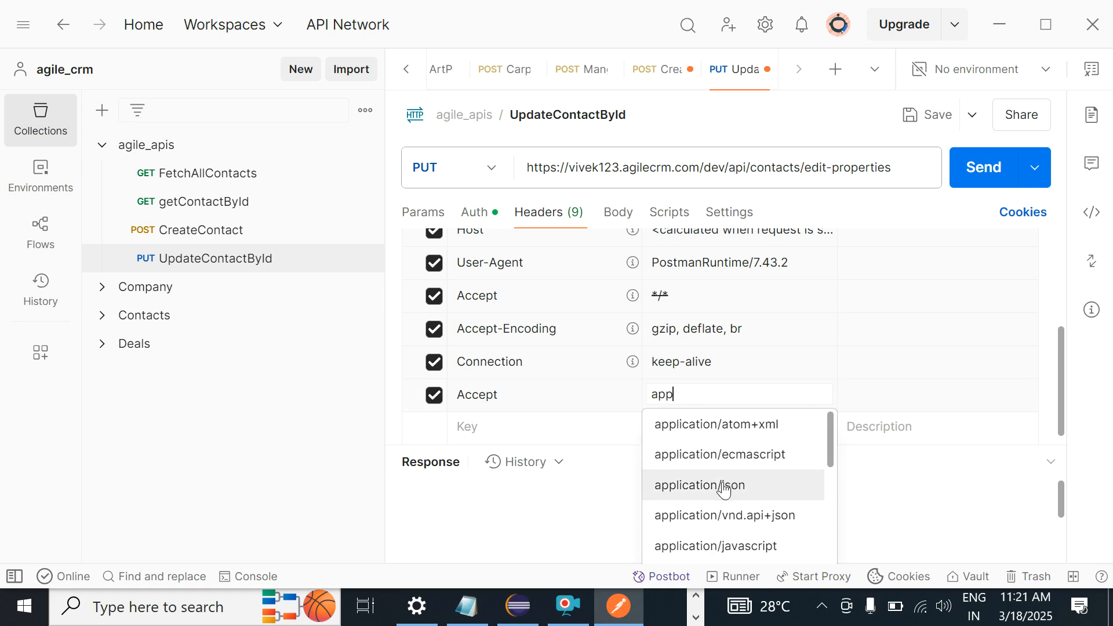
left_click(724, 490)
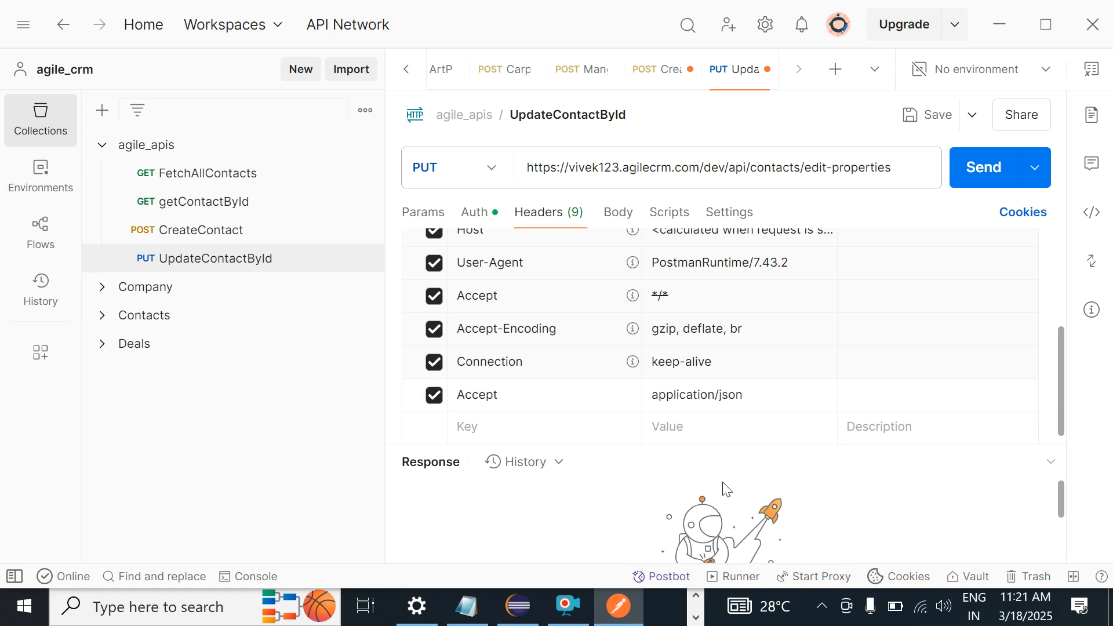
left_click(919, 123)
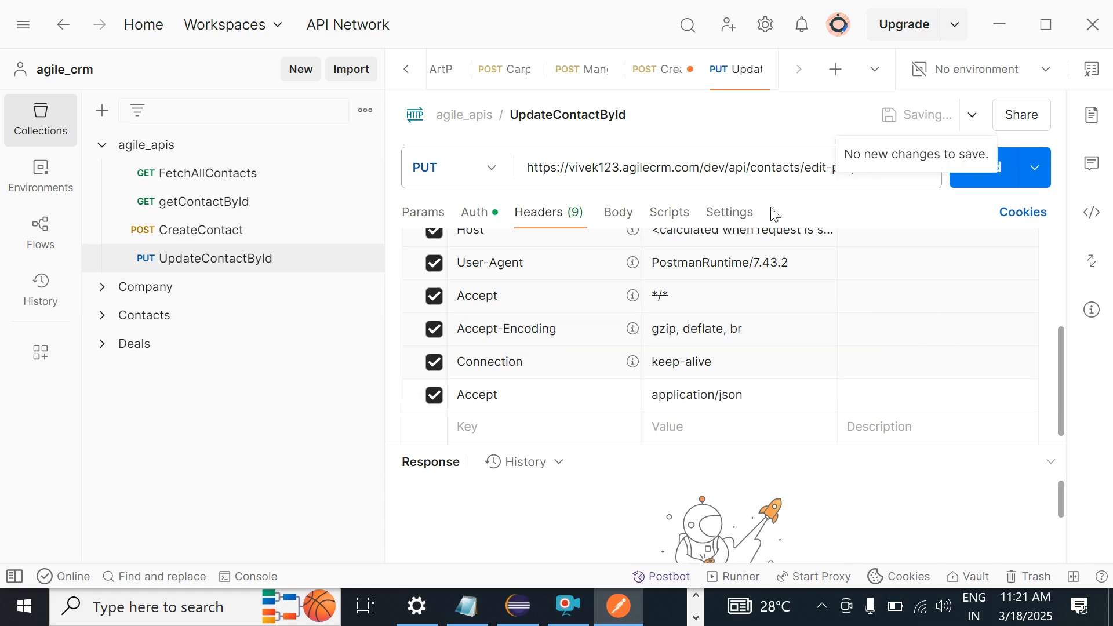
left_click(619, 214)
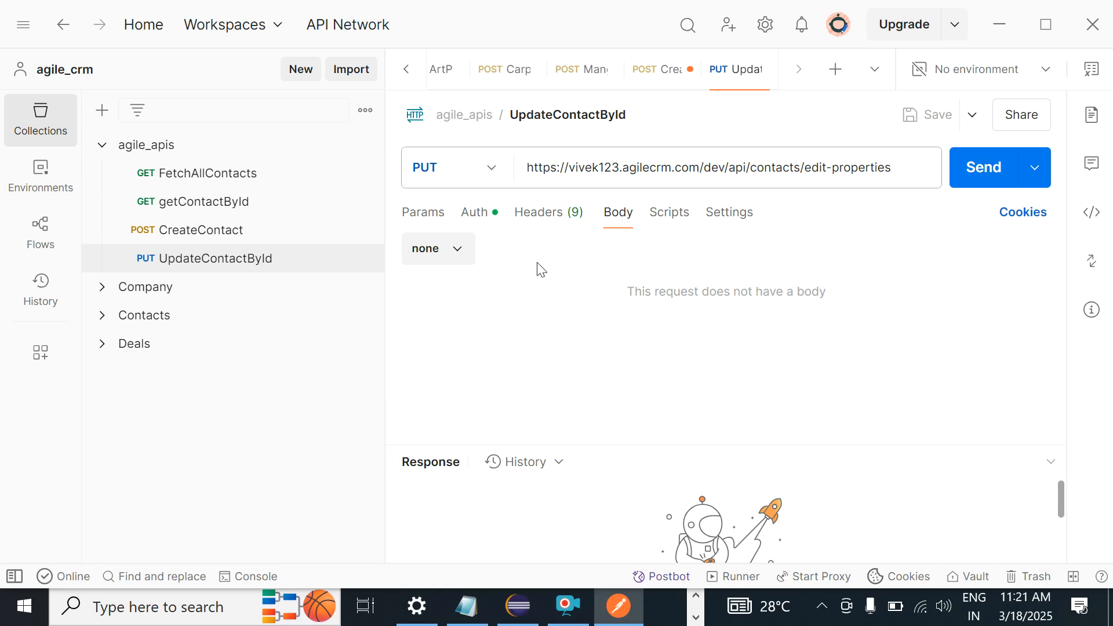
Step: Scroll the README to the 'Acceptable request representation' JSON example
key("alt+Tab")
left_click(285, 436)
scroll(286, 436, "down", 6)
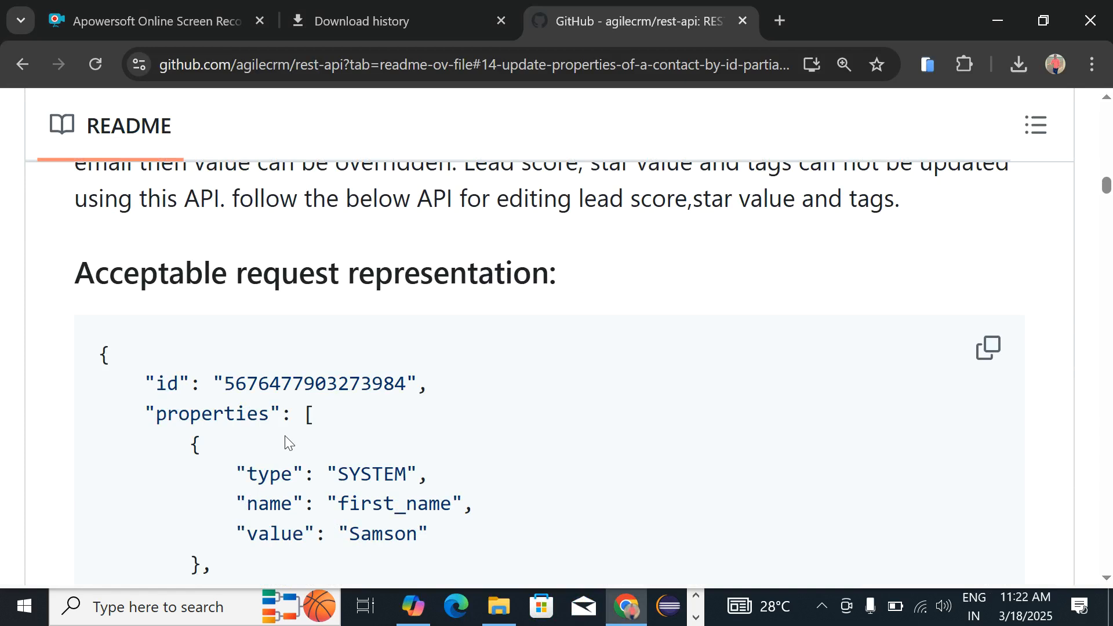
scroll(286, 439, "down", 10)
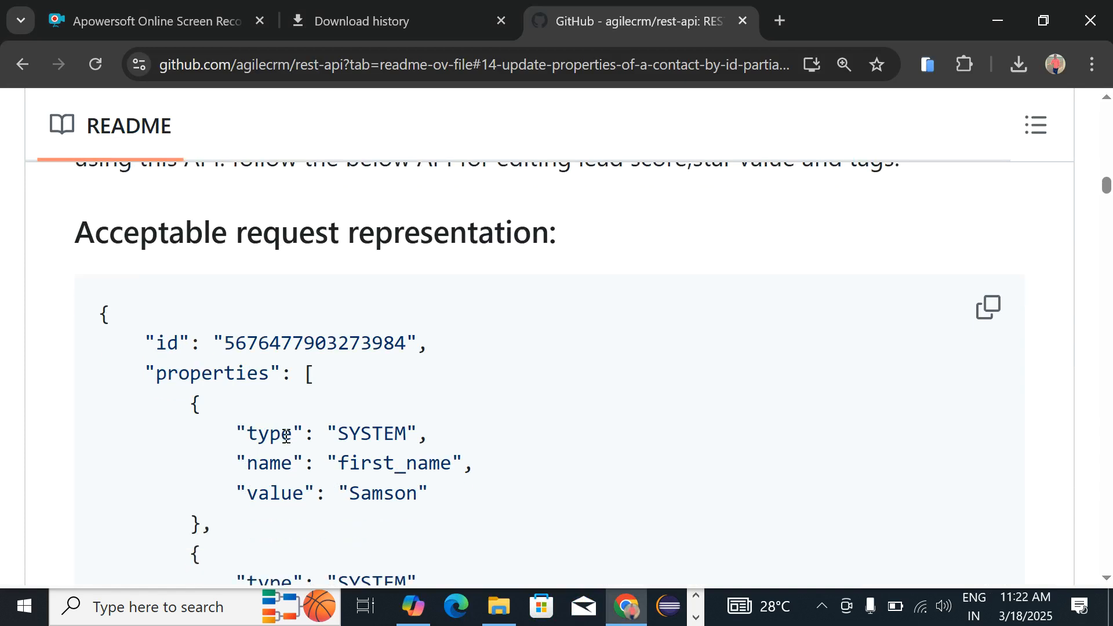
scroll(285, 436, "up", 1)
scroll(286, 436, "down", 10)
scroll(286, 436, "up", 4)
scroll(286, 440, "up", 6)
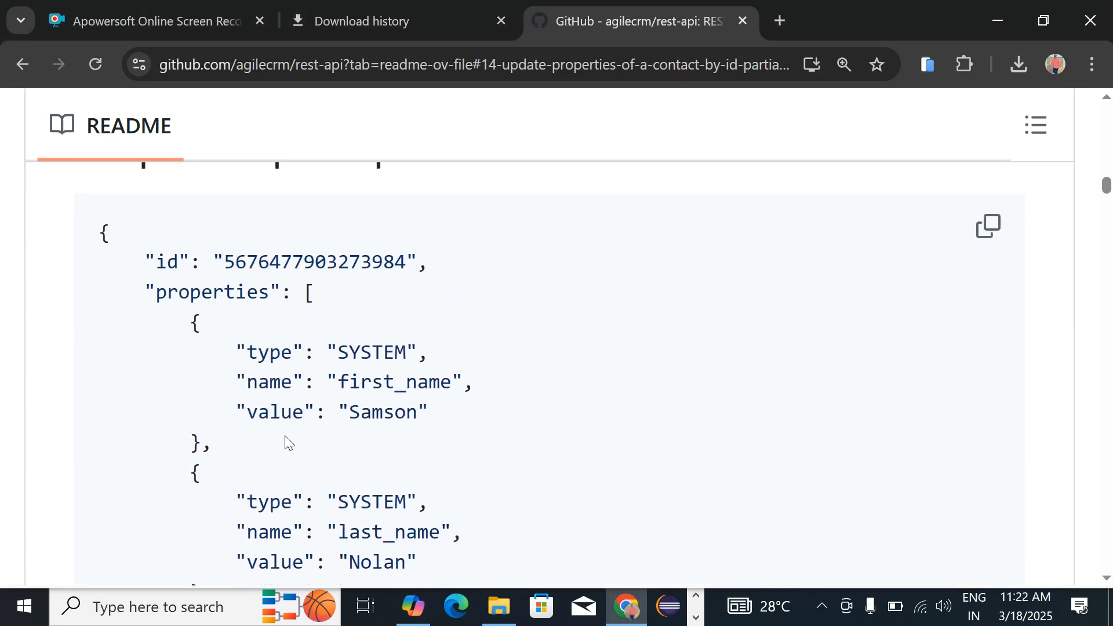
scroll(286, 440, "up", 8)
scroll(286, 441, "down", 18)
scroll(288, 443, "up", 4)
scroll(288, 442, "up", 20)
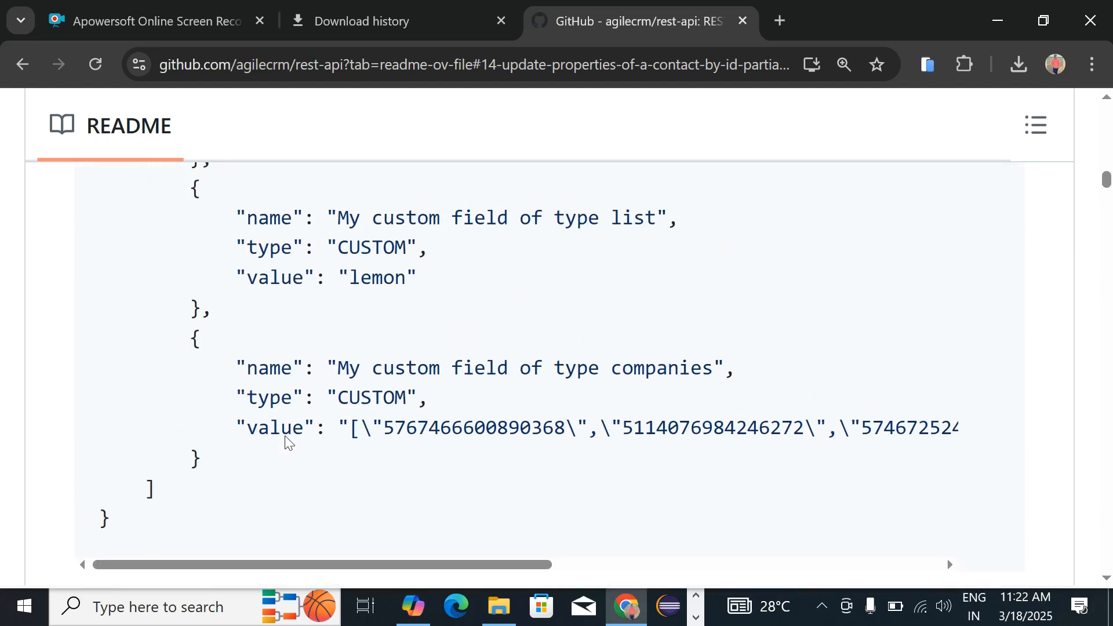
scroll(284, 435, "up", 20)
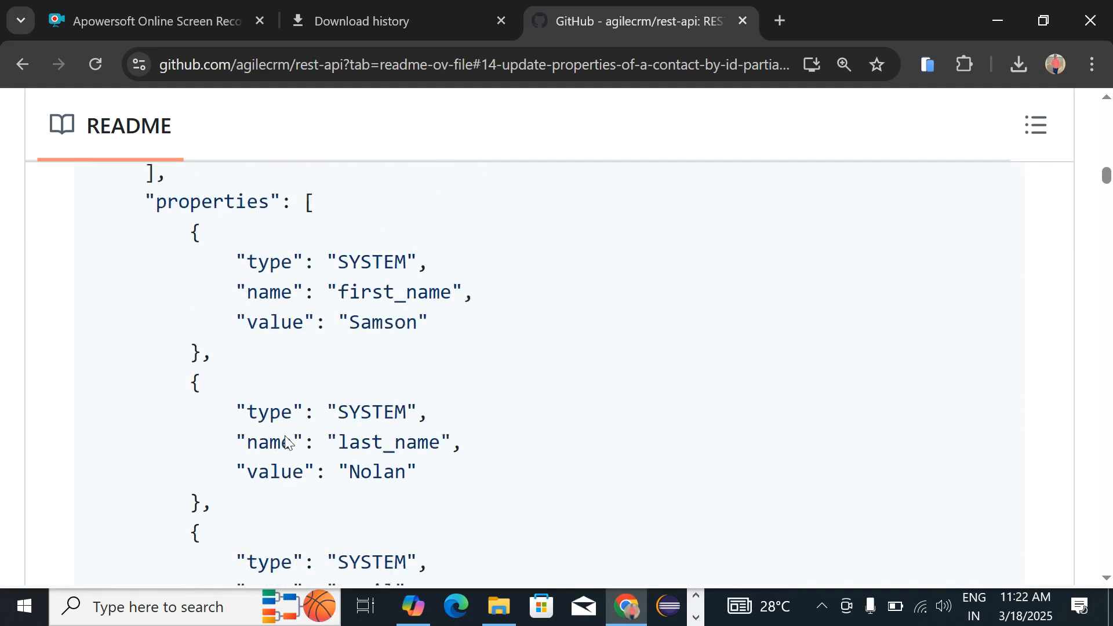
scroll(285, 436, "down", 7)
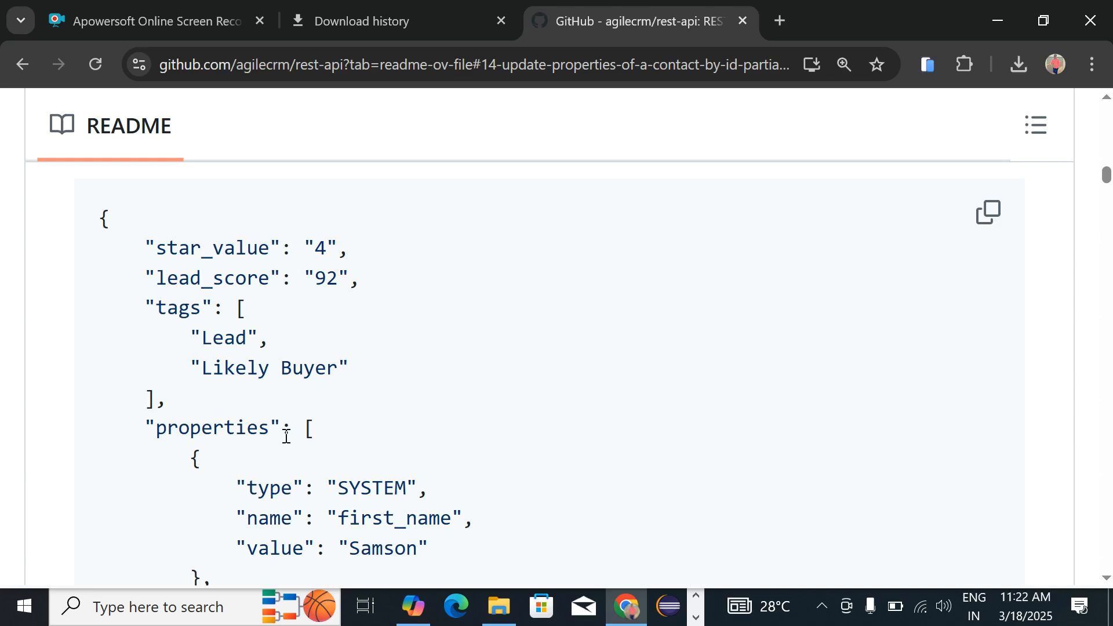
scroll(286, 436, "down", 15)
scroll(286, 436, "down", 10)
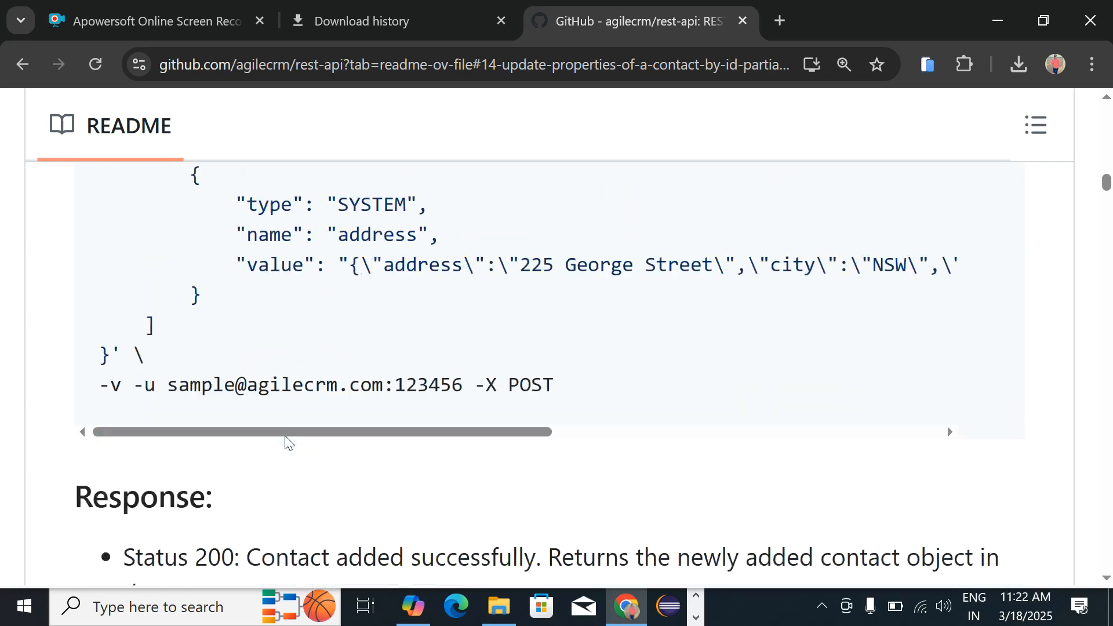
scroll(287, 436, "down", 5)
scroll(287, 435, "down", 10)
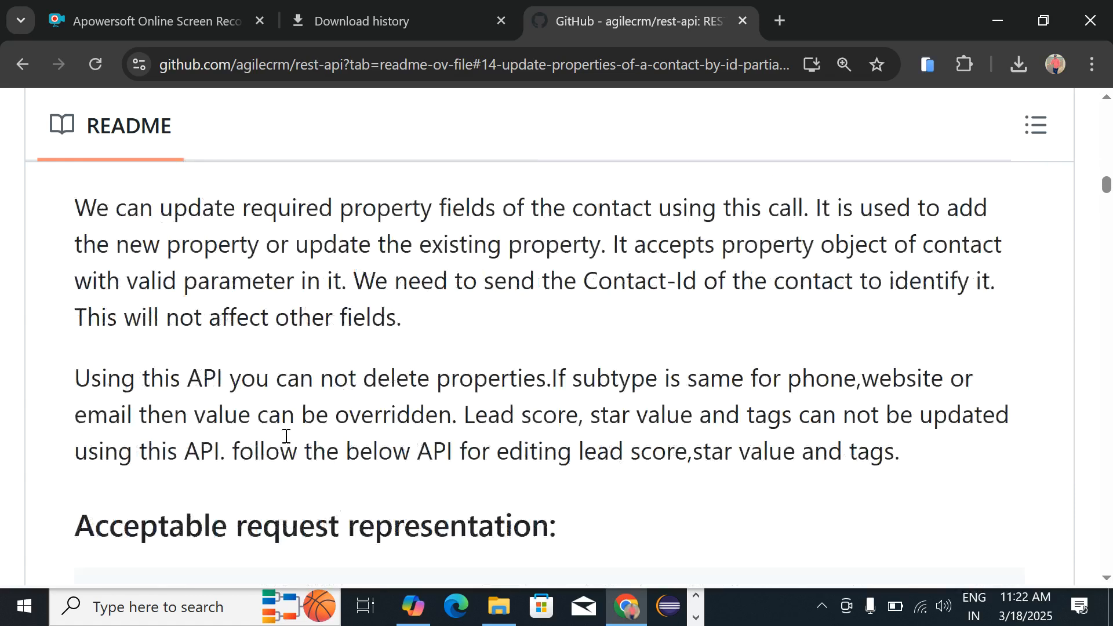
scroll(286, 436, "down", 5)
scroll(287, 436, "up", 4)
scroll(286, 435, "up", 2)
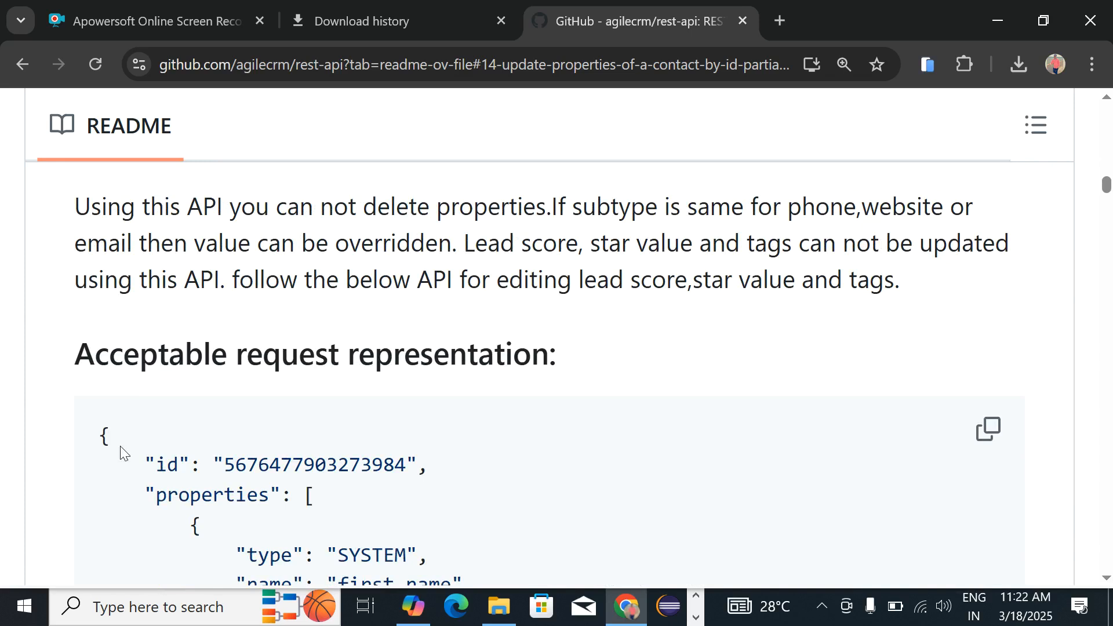
Step: Copy the example JSON request using the code block's copy button
left_click_drag(102, 441, 158, 494)
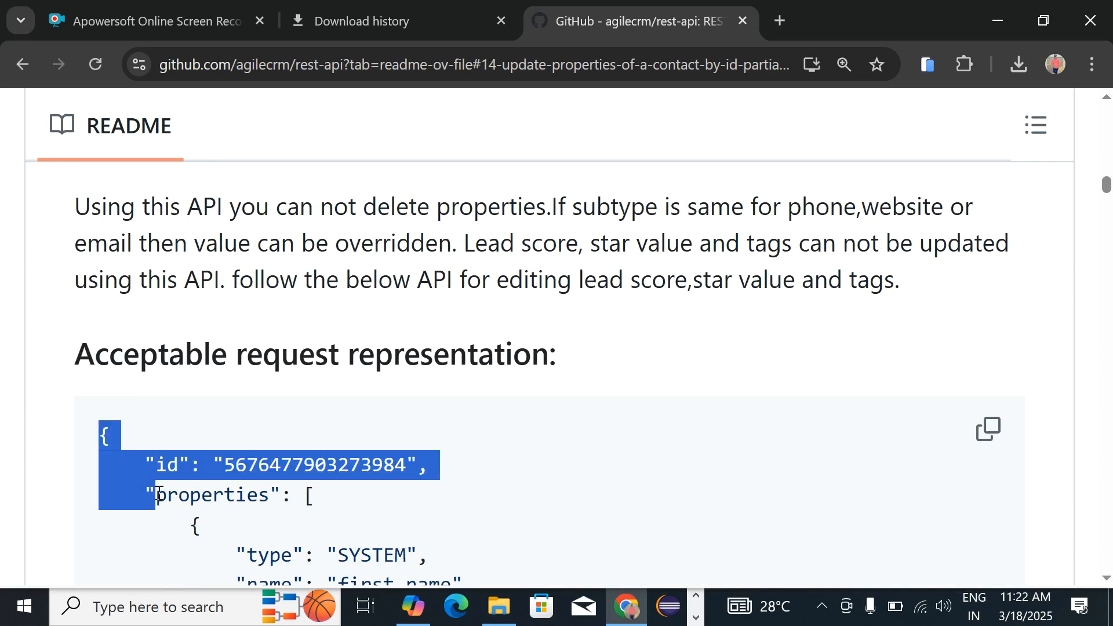
left_click(987, 436)
key("alt+Tab")
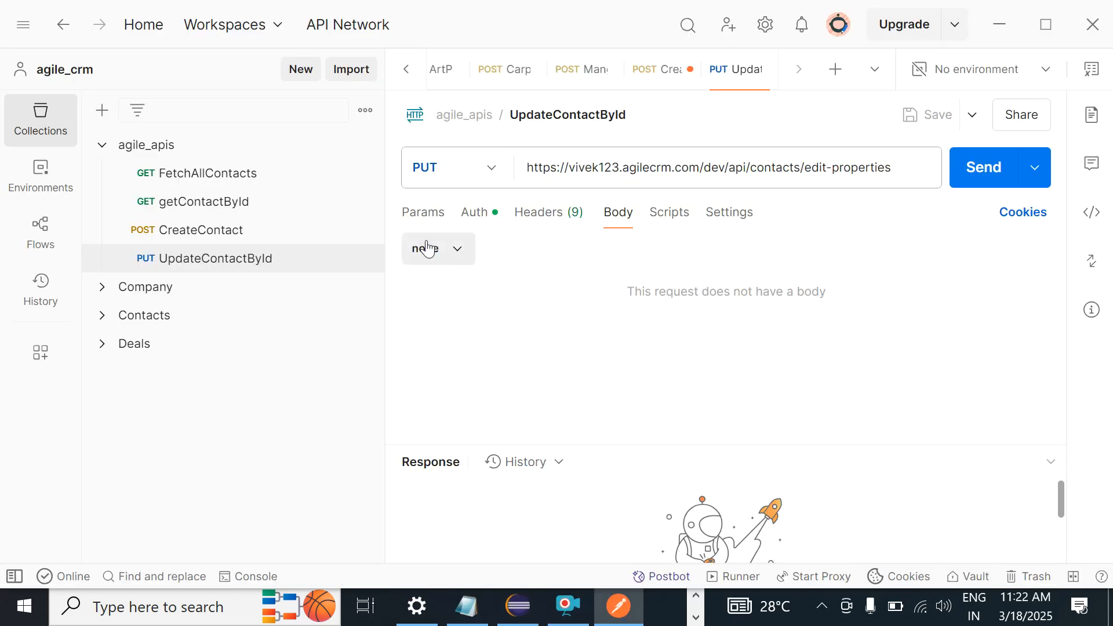
Step: Set the body to raw JSON and paste the example with contact id and first_name properties
left_click(457, 249)
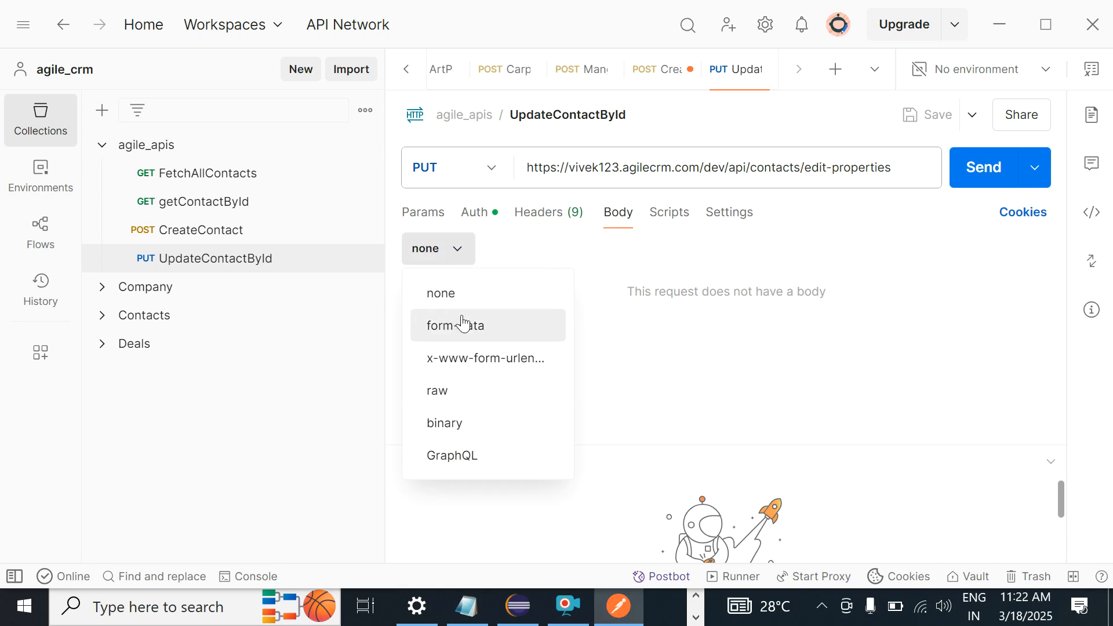
left_click(439, 391)
left_click(519, 311)
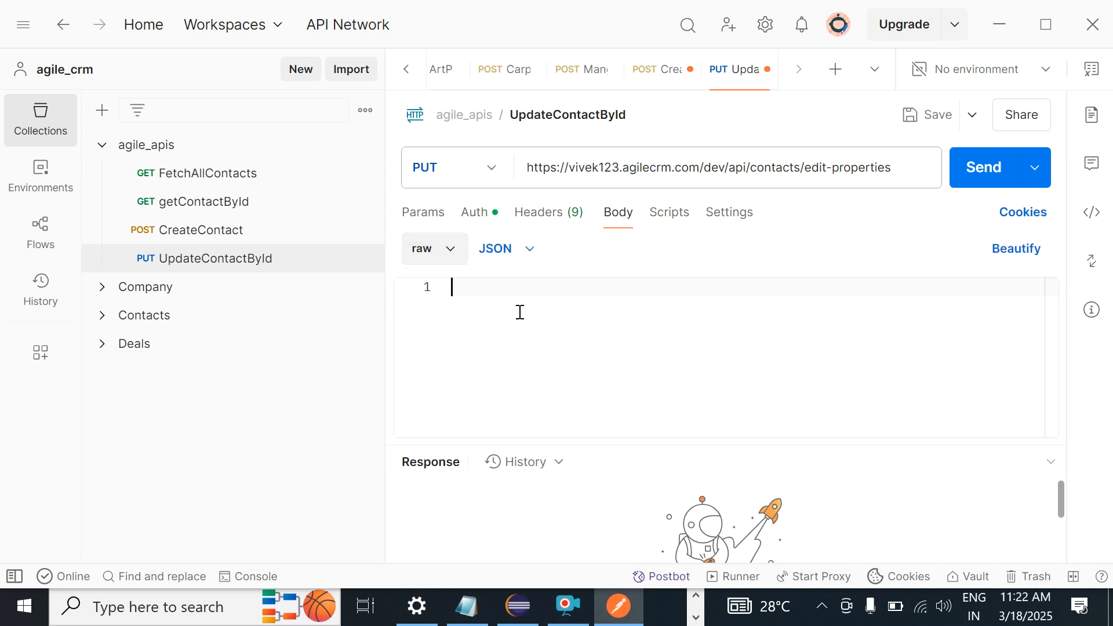
key("ctrl+v")
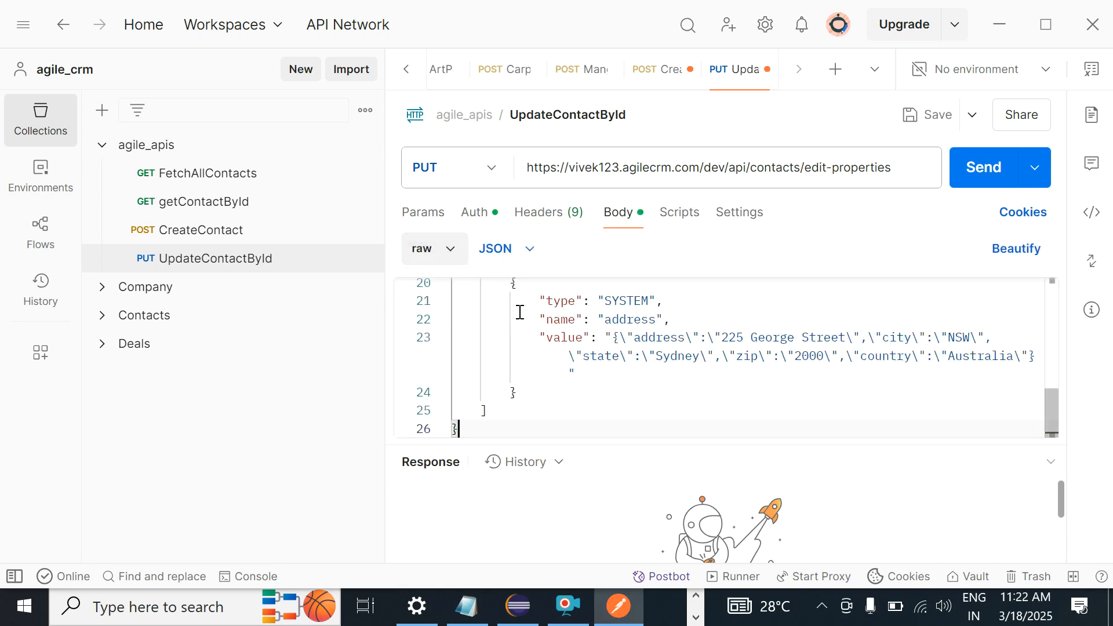
left_click_drag(1056, 413, 1052, 293)
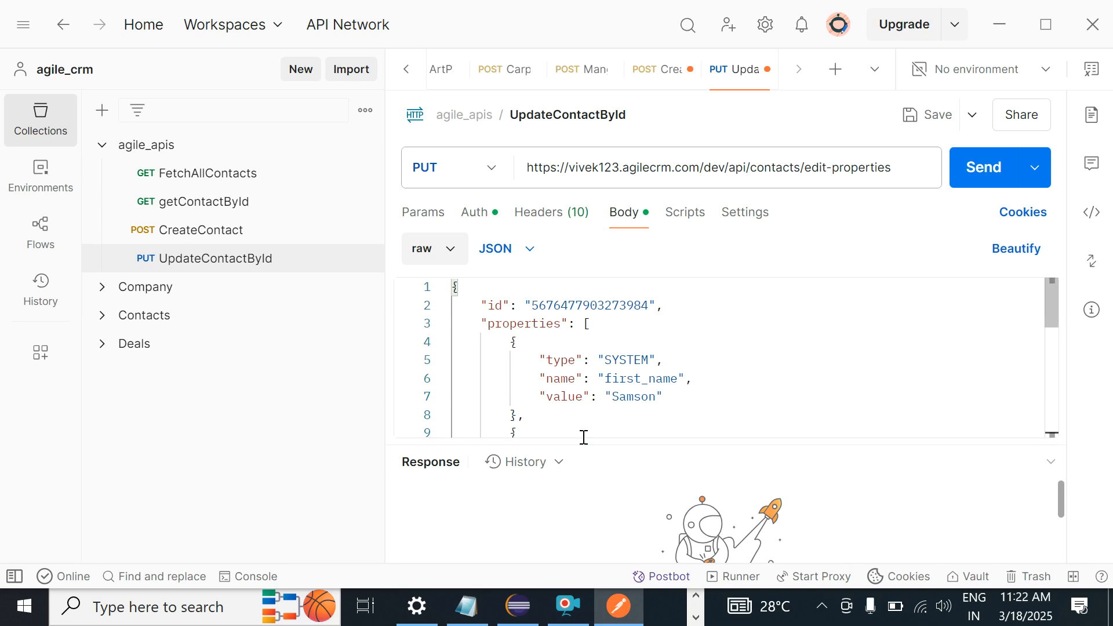
Step: Replace the body's first_name value with a new first name and save the request
key("ctrl+End")
key("Up")
key("Up")
key("Up")
key("Up")
key("Up")
key("Up")
key("Up")
key("Up")
key("Up")
key("Up")
key("Up")
key("Up")
key("Up")
key("Up")
key("Up")
key("Up")
key("Up")
key("Up")
key("Up")
key("Up")
double_click(623, 396)
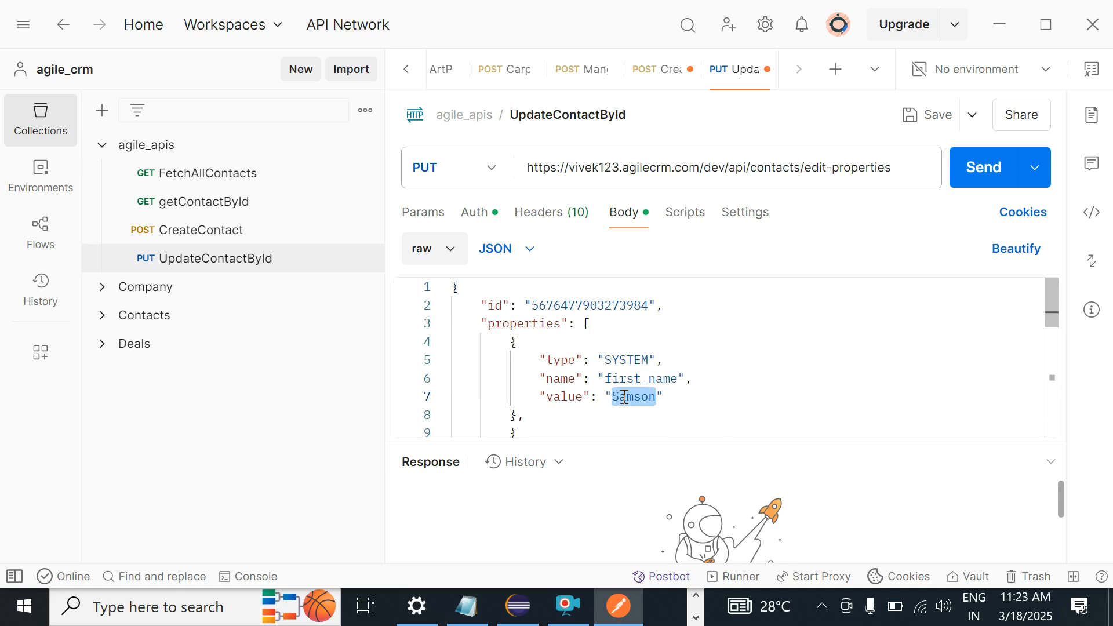
type("Ram")
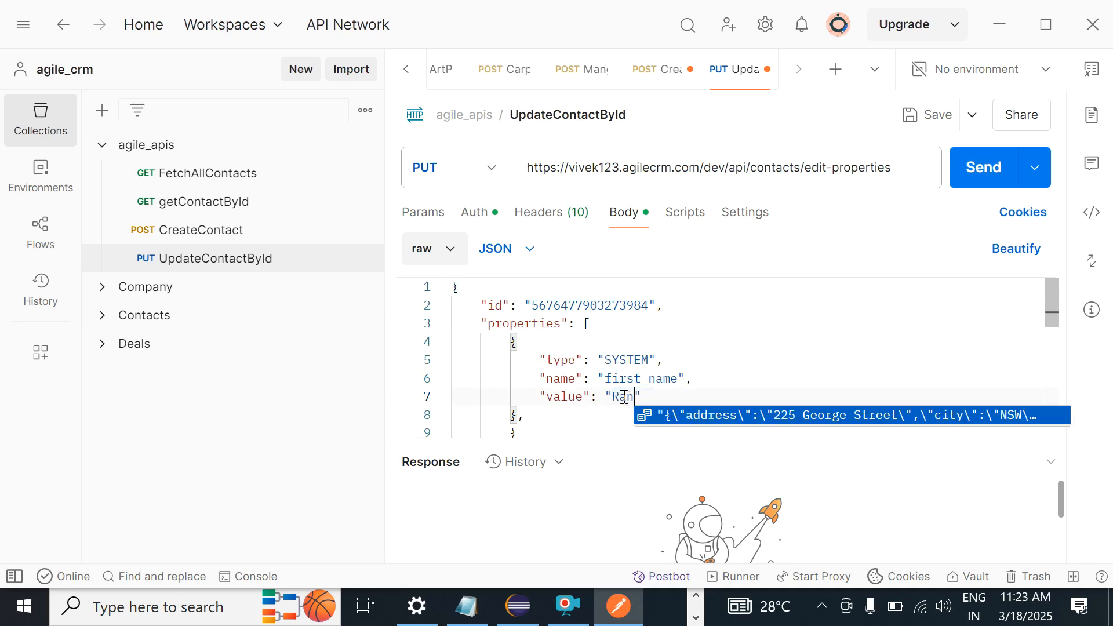
double_click(564, 379)
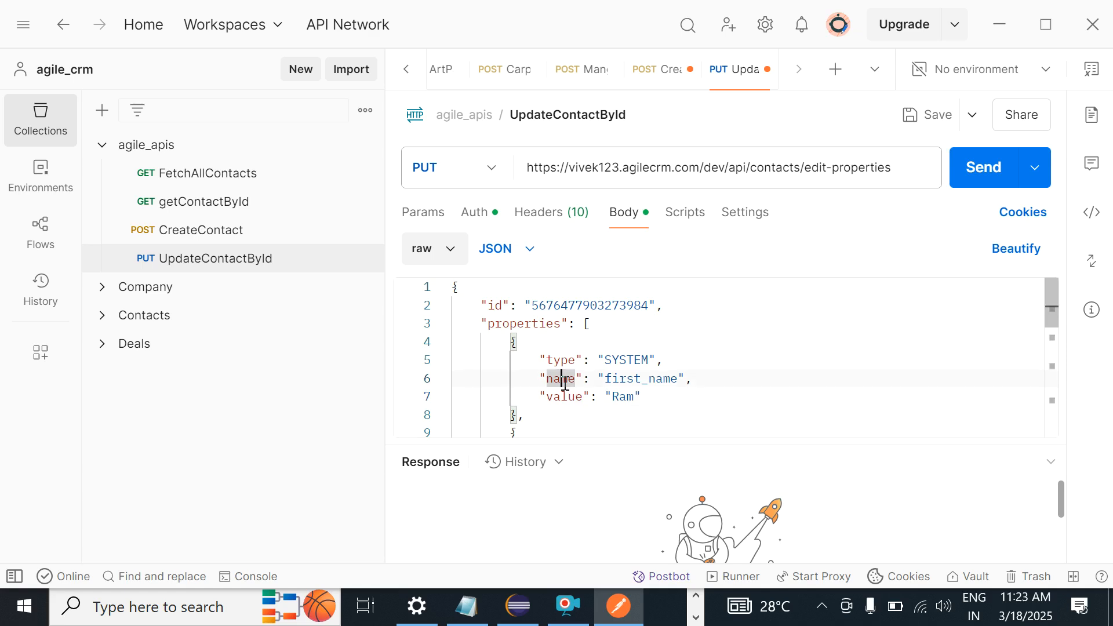
left_click(909, 120)
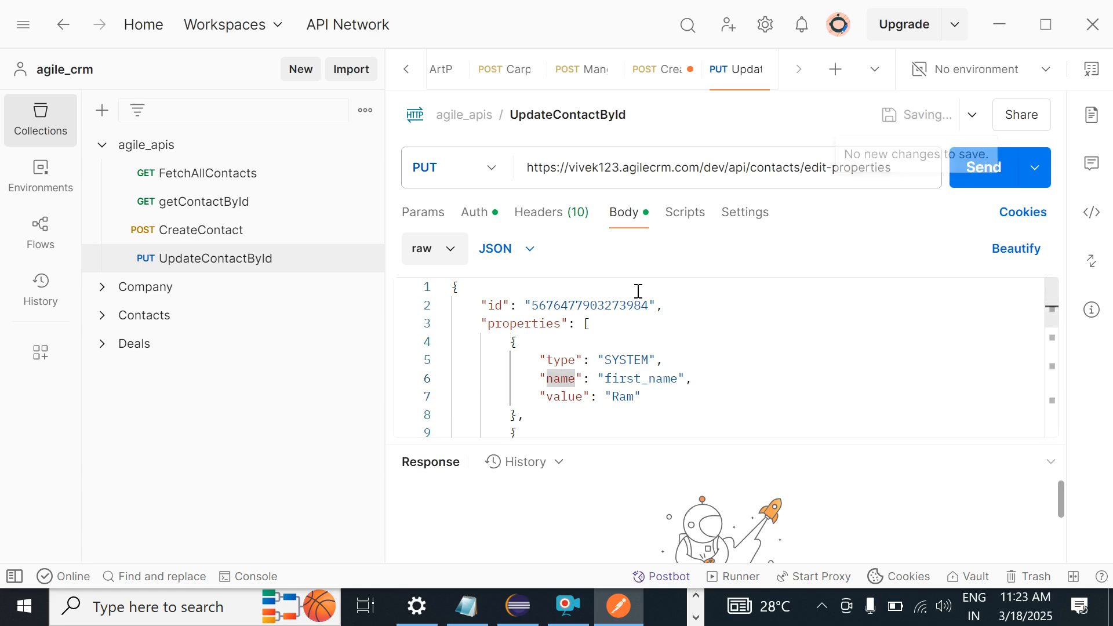
Step: Select the contact id value in the body and open the FetchAllContacts request
left_click(568, 304)
double_click(568, 304)
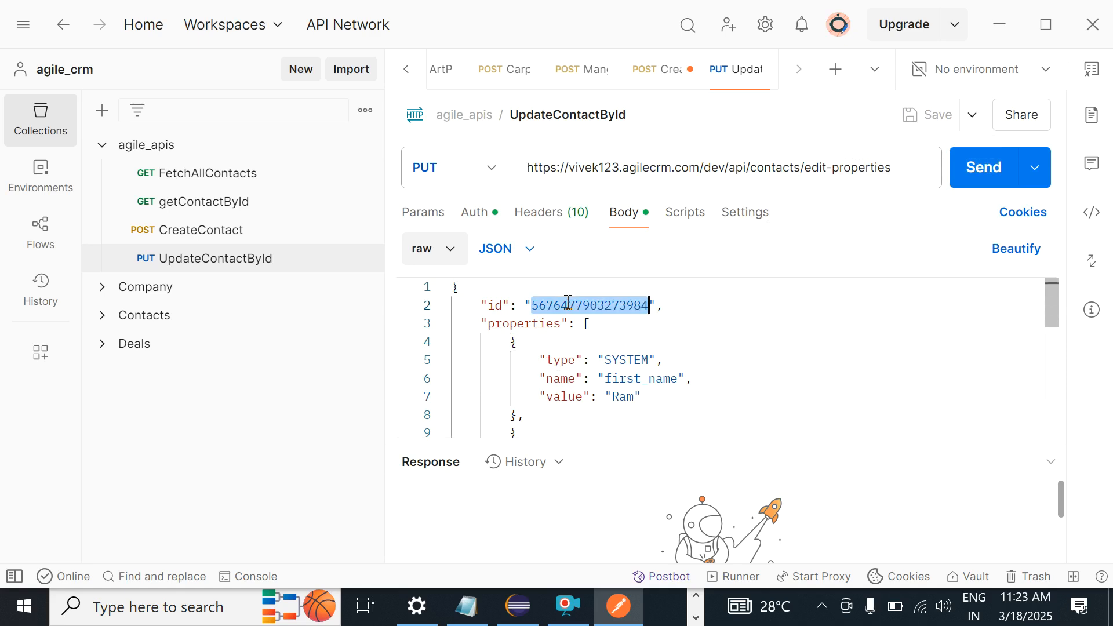
left_click(205, 182)
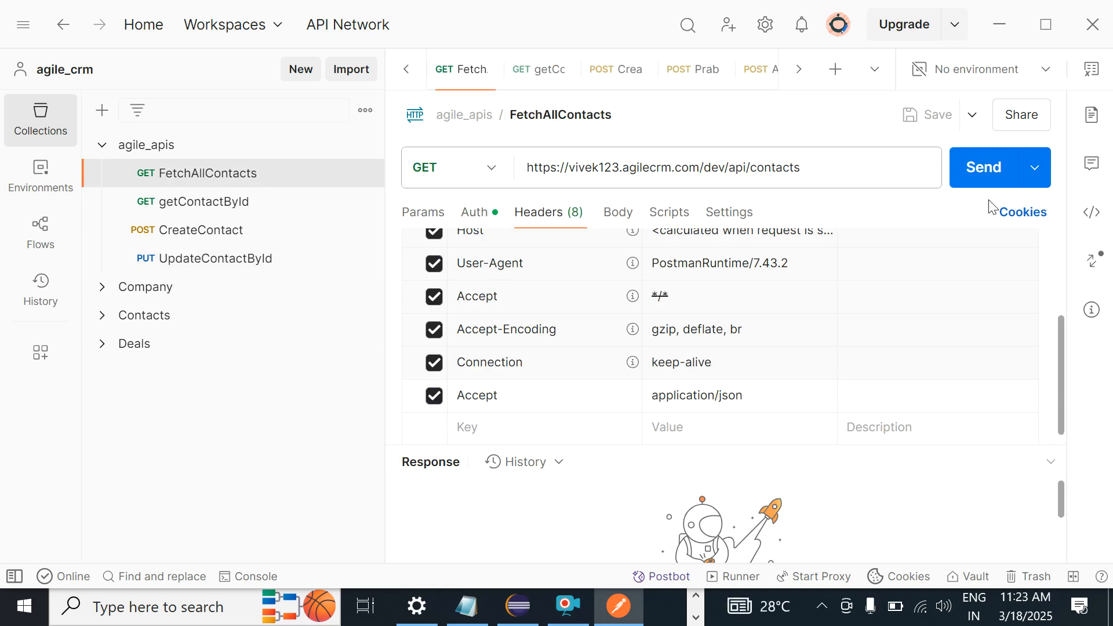
Step: Send FetchAllContacts and enlarge the response pane to inspect the returned contacts
left_click(980, 183)
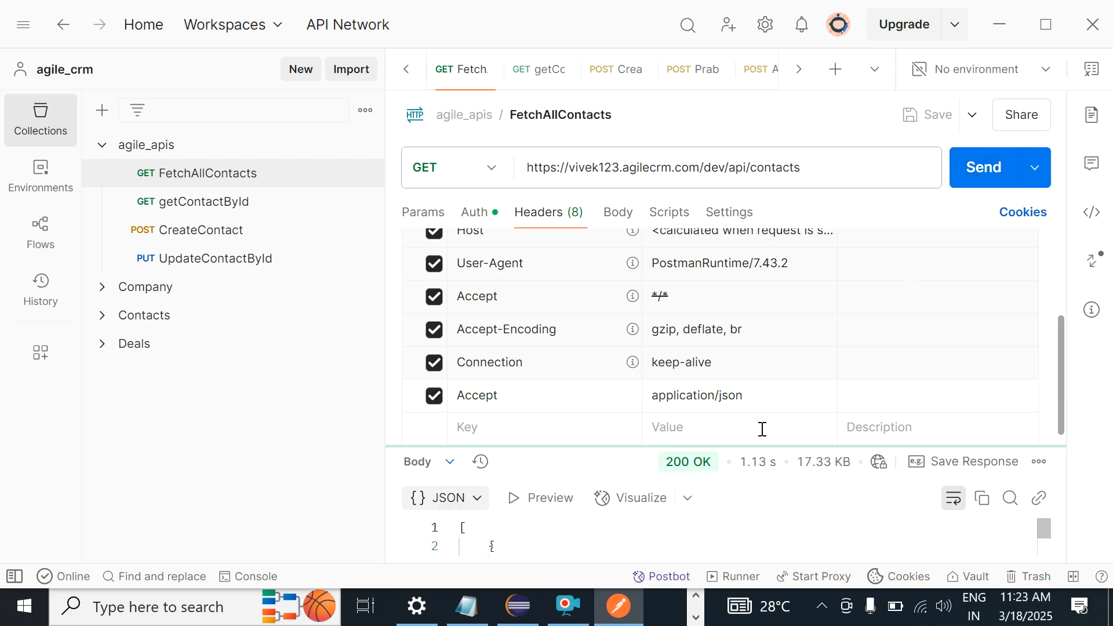
left_click_drag(742, 291, 727, 181)
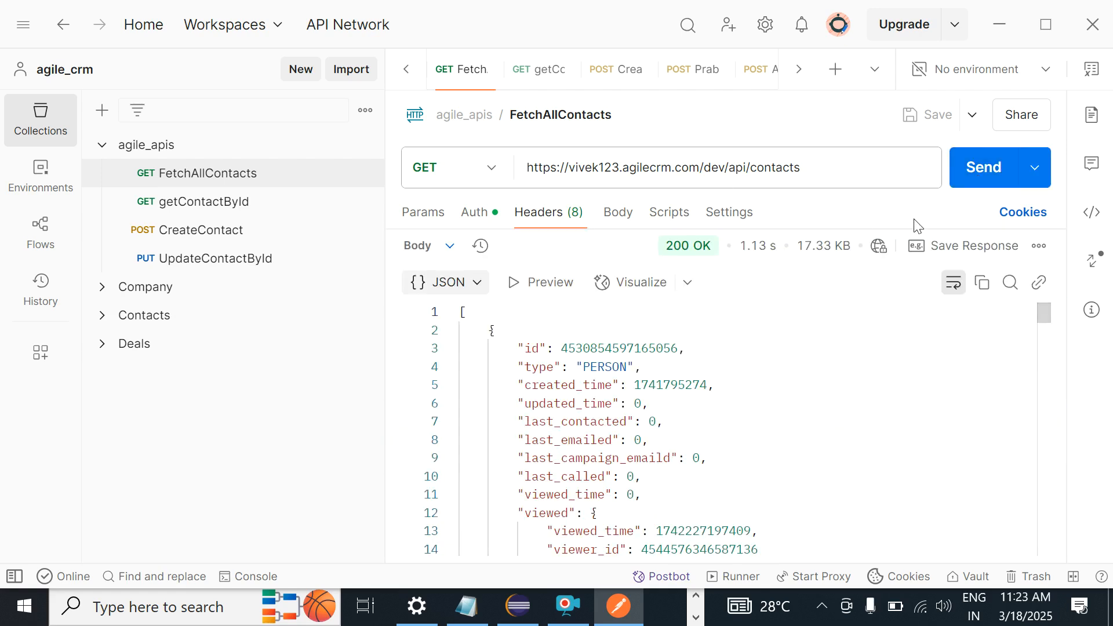
double_click(593, 346)
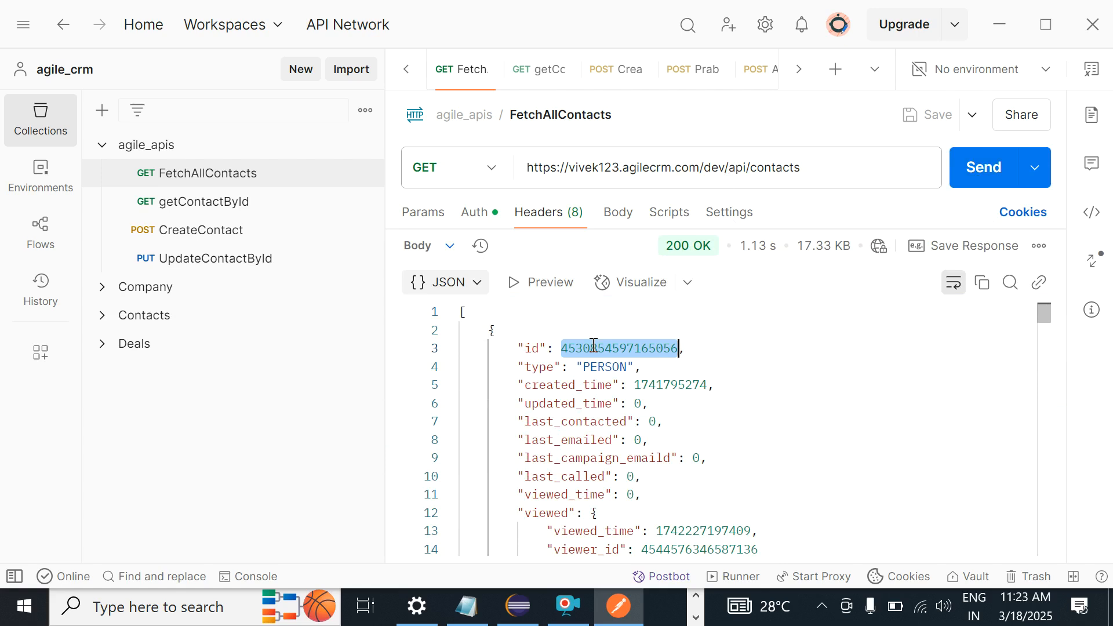
left_click_drag(1041, 311, 1042, 313)
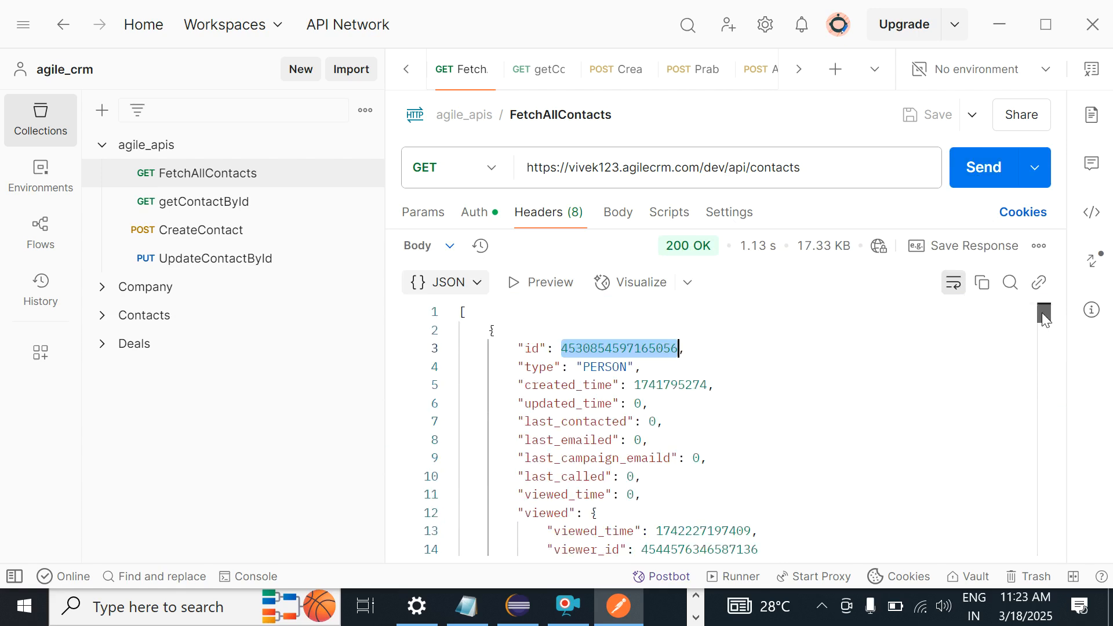
left_click(1041, 375)
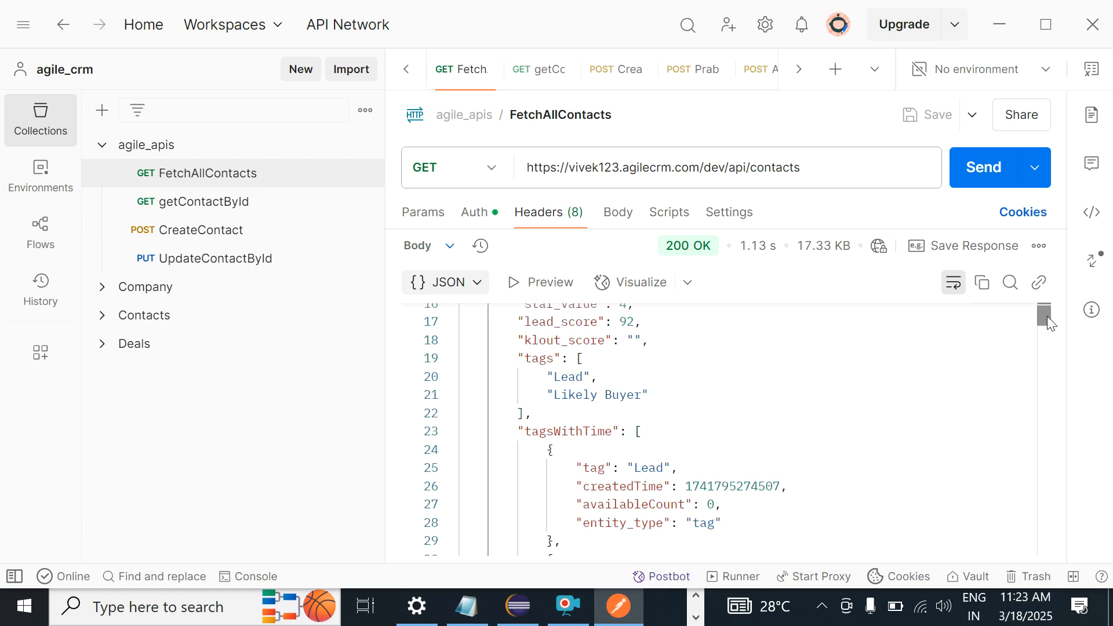
left_click(829, 384)
key("Down")
key("Down")
key("Down")
key("Down")
key("Down")
key("Down")
key("Down")
key("Down")
key("Down")
key("Down")
key("Down")
key("Down")
key("Down")
key("Down")
key("Down")
key("Down")
key("Down")
key("Down")
key("Down")
key("Down")
key("Down")
key("Down")
key("Down")
key("Down")
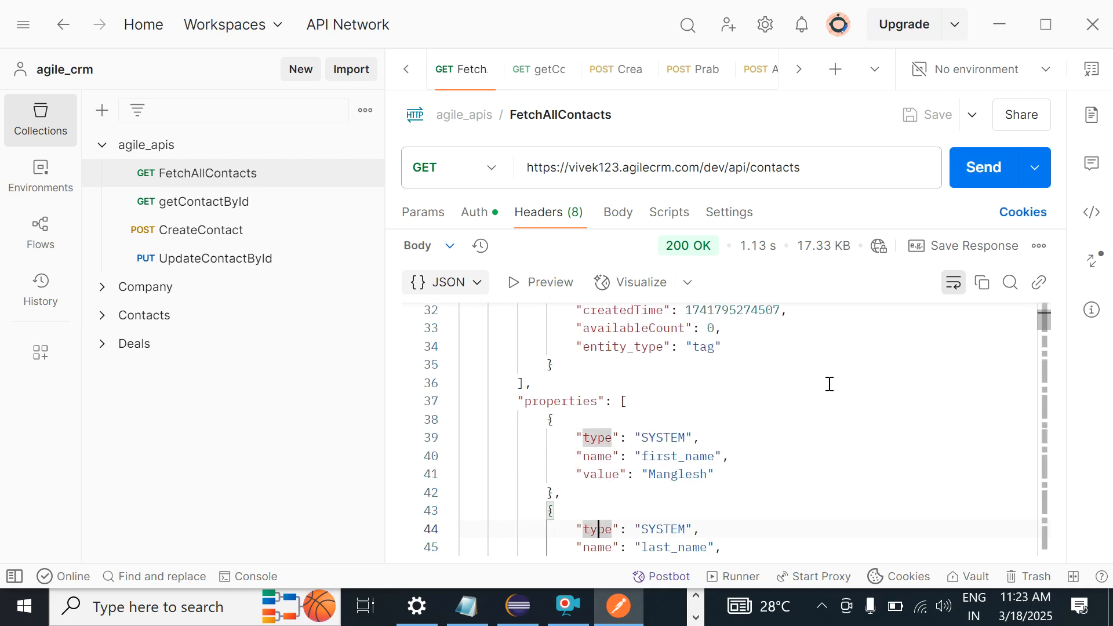
Step: Compare the response properties with the API docs and select the first contact's id
key("alt+Tab")
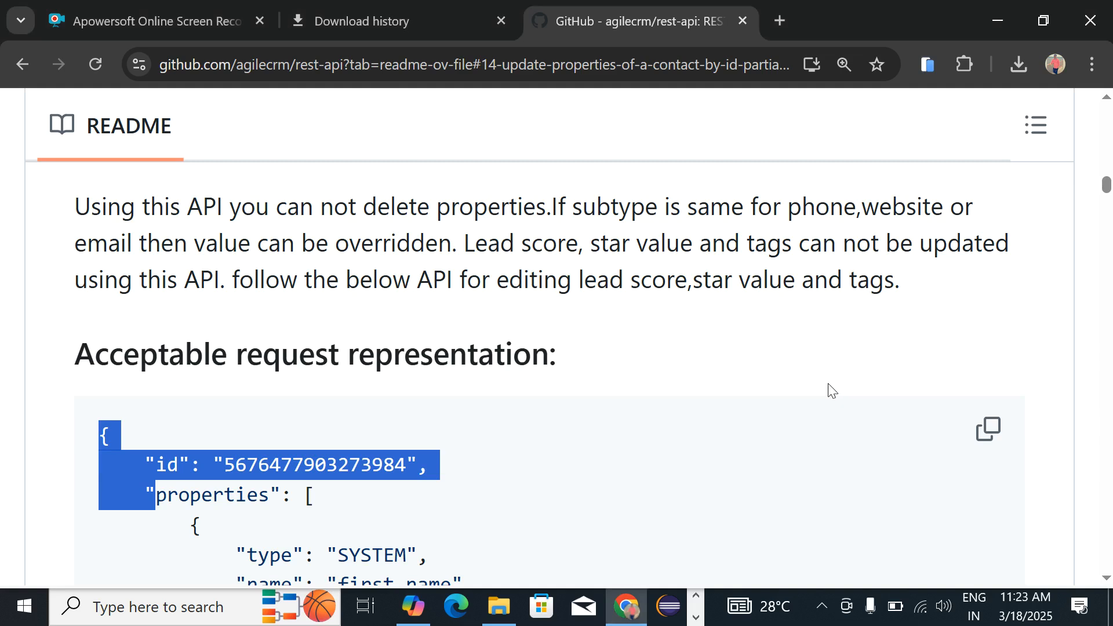
key("alt+Tab")
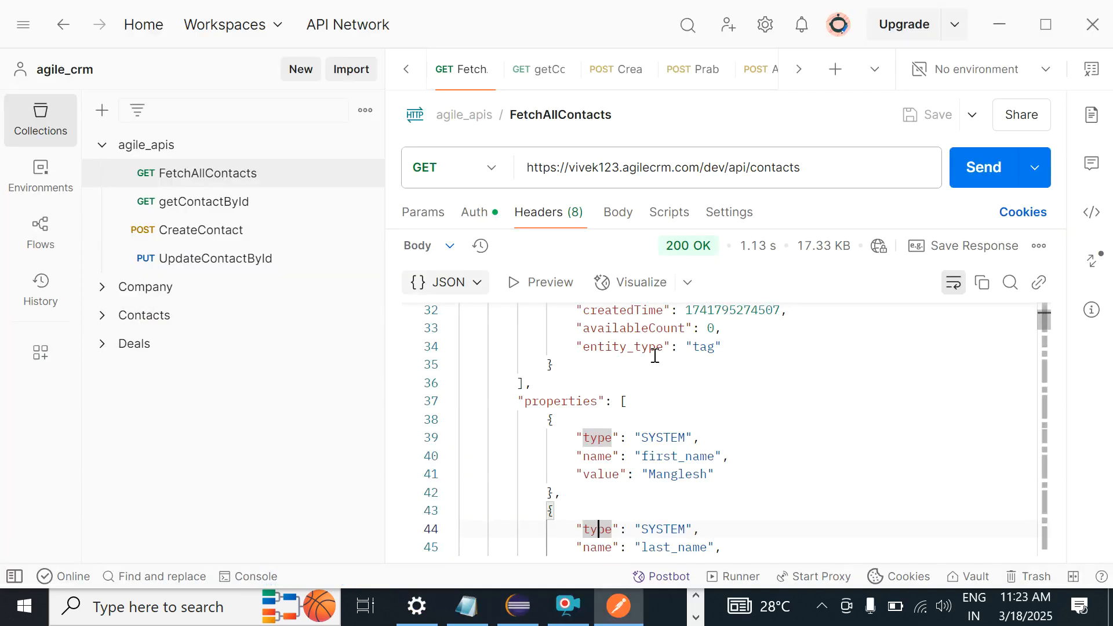
key("alt+Tab")
key("alt+Tab")
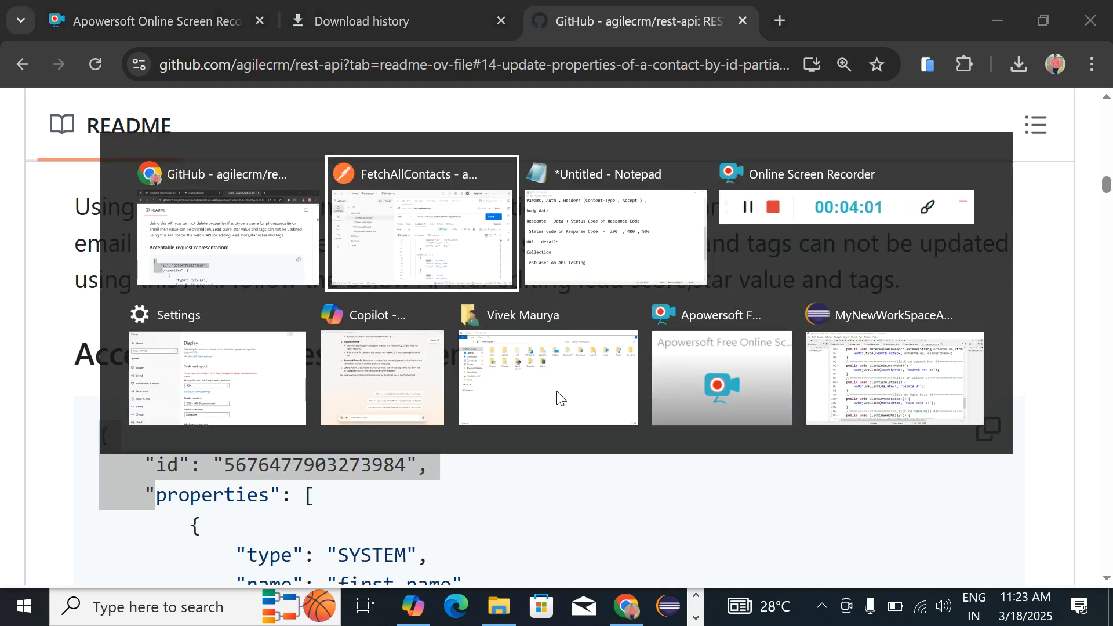
key("Up")
key("Up")
key("Up")
key("Up")
key("Up")
key("Up")
key("Up")
key("Up")
key("Up")
key("Up")
key("Up")
key("Up")
key("Up")
key("Up")
key("Up")
key("Up")
key("Up")
key("Up")
key("Up")
key("Up")
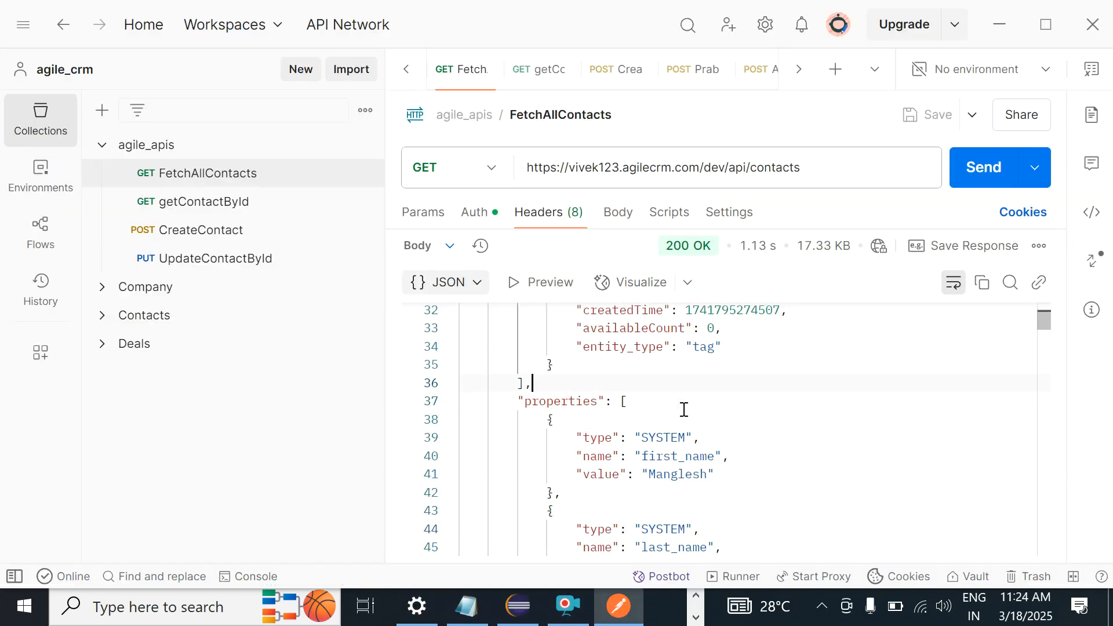
key("Up")
key("Up")
key("Up")
key("Up")
key("Up")
key("Up")
key("Up")
key("Up")
key("Up")
key("Up")
key("Up")
key("Up")
key("Up")
key("Up")
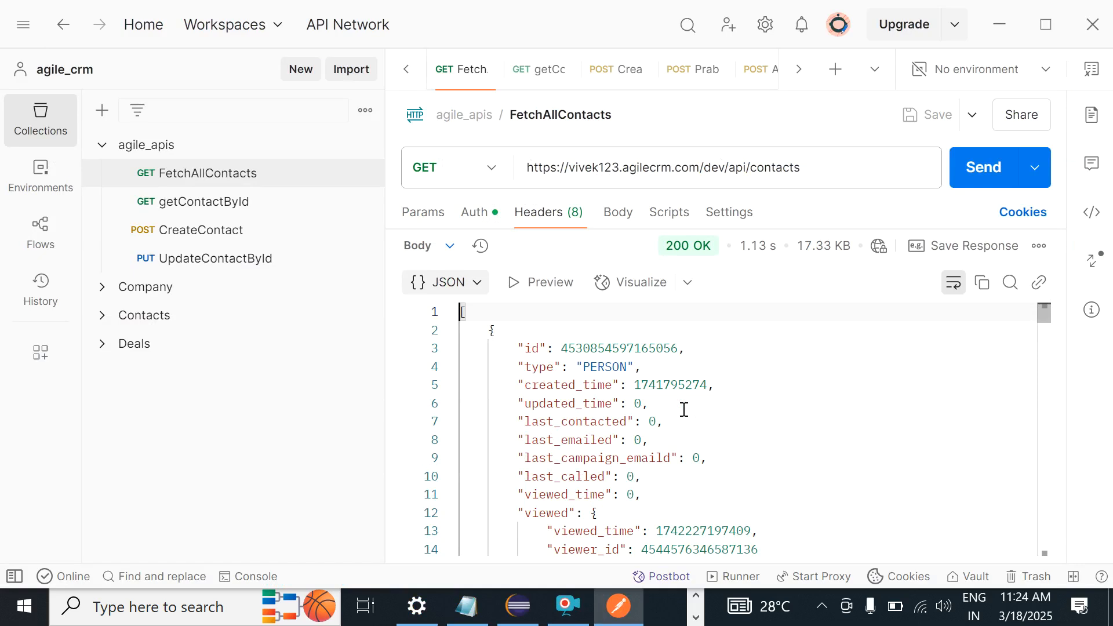
double_click(617, 346)
key("ctrl+c")
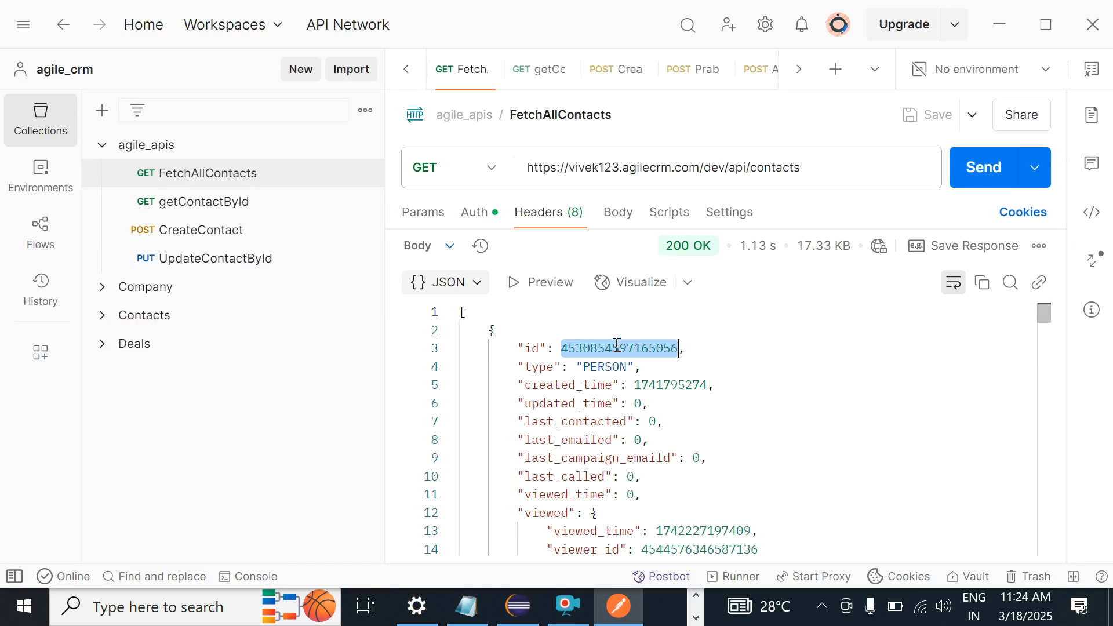
left_click(189, 259)
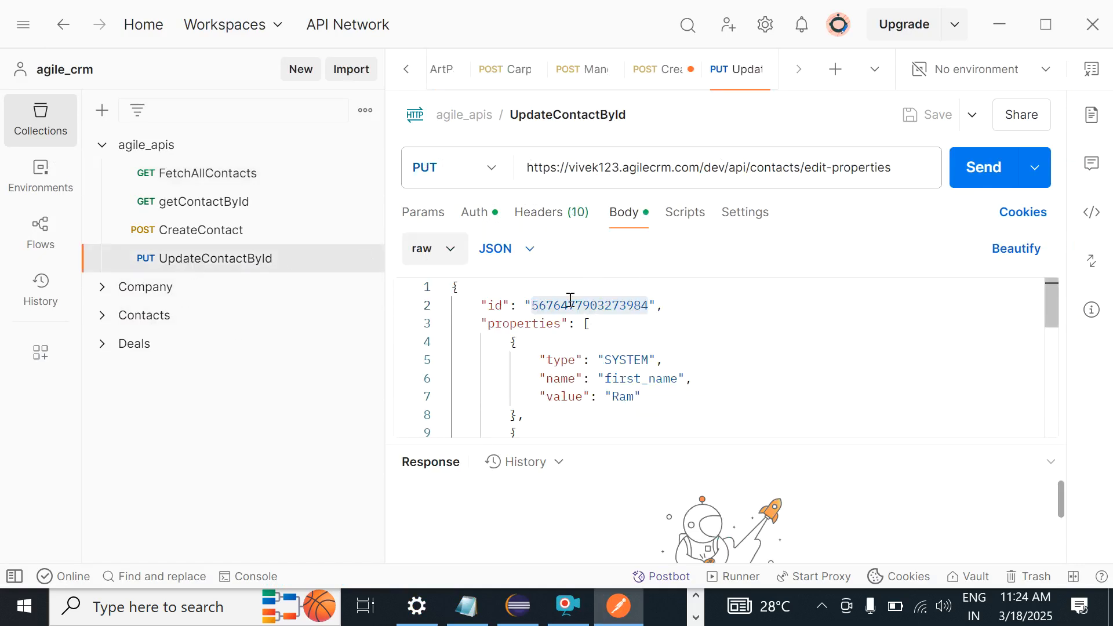
double_click(570, 303)
key("ctrl+v")
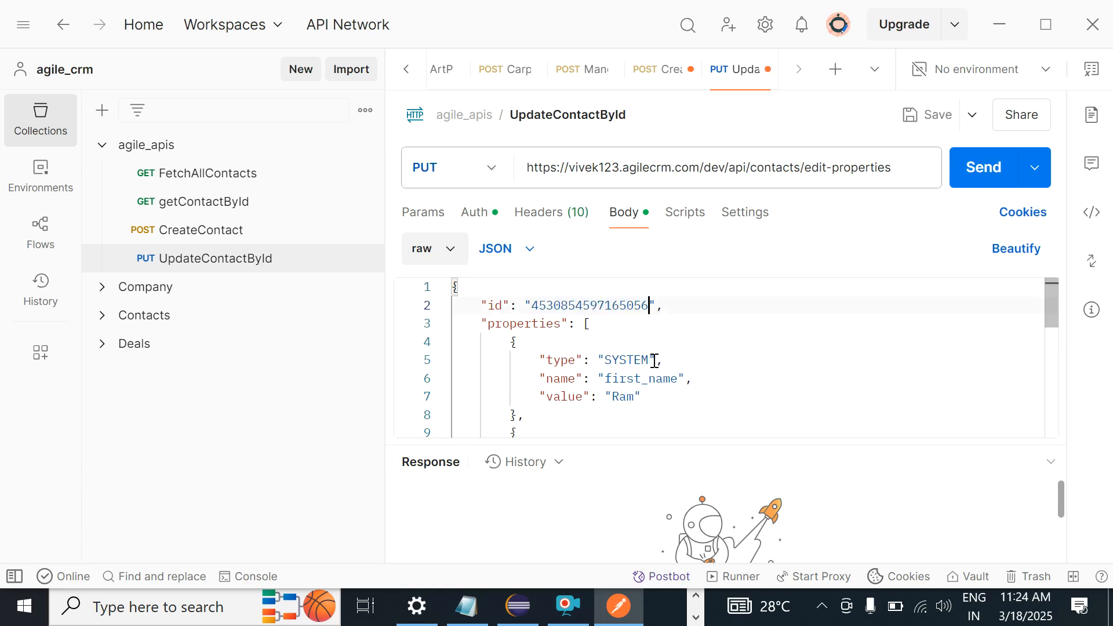
left_click(931, 120)
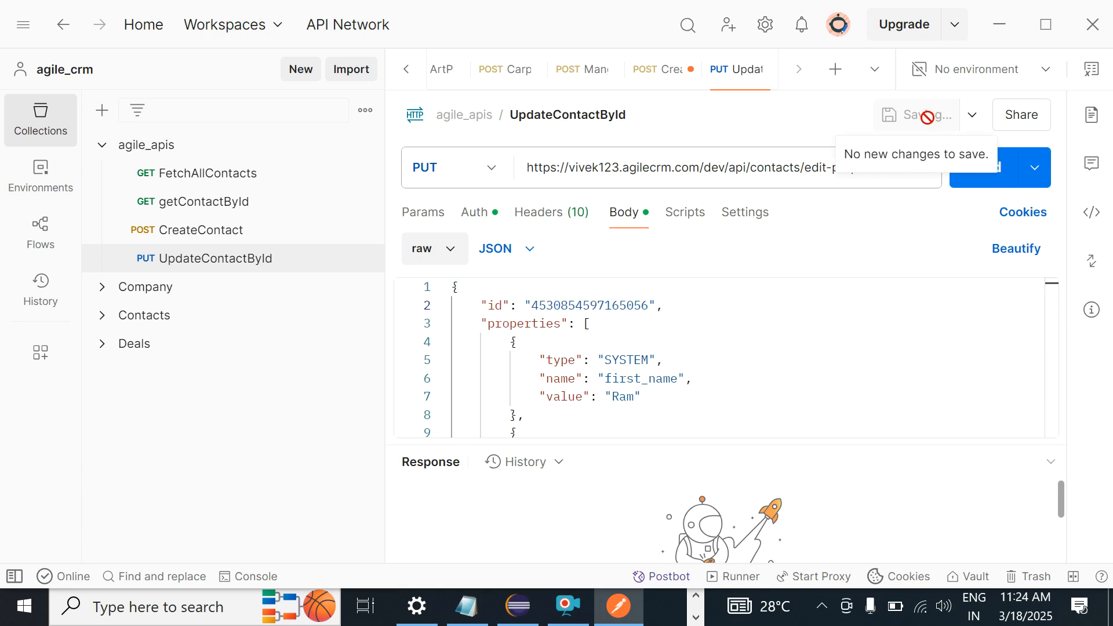
Step: Send the PUT for a 200 OK, enlarge the response pane, then show the desktop
left_click(969, 178)
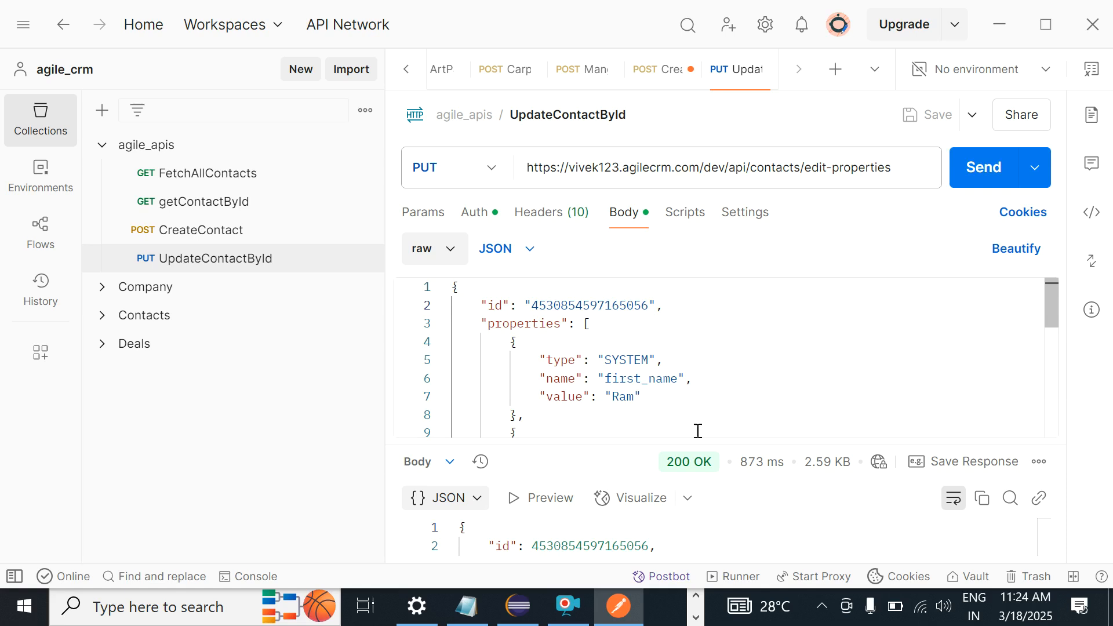
left_click_drag(678, 444, 724, 240)
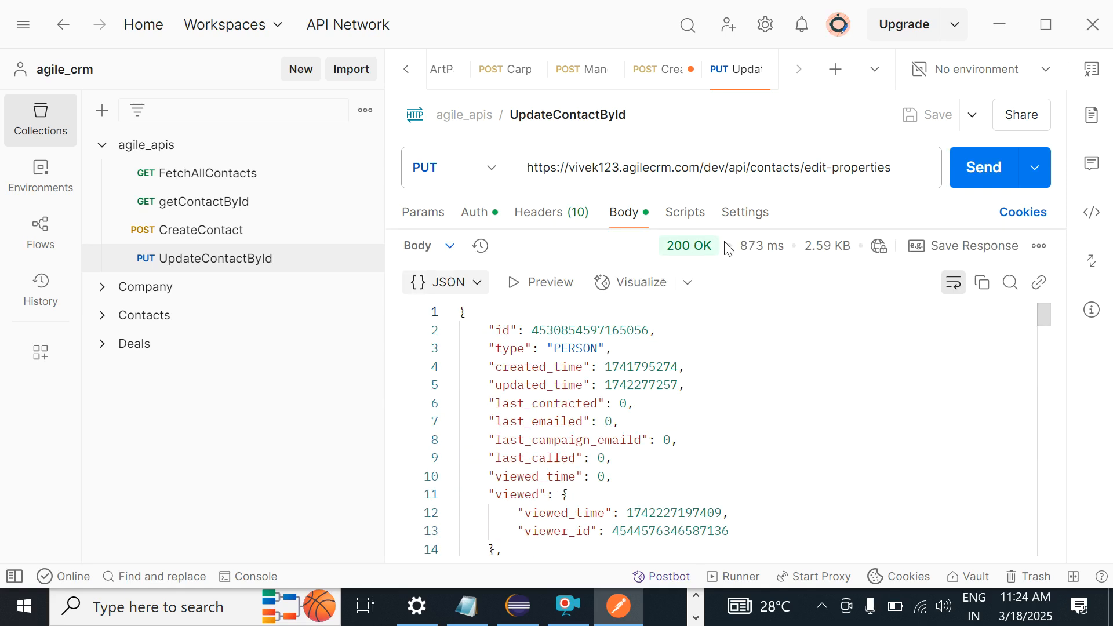
left_click_drag(1037, 299, 1043, 371)
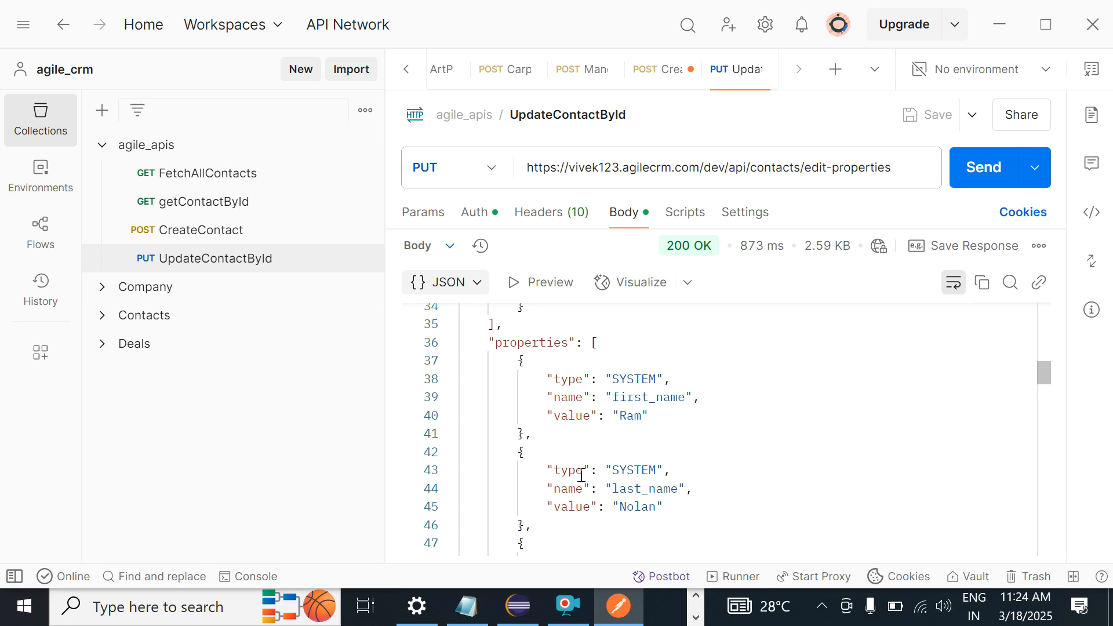
key("super+d")
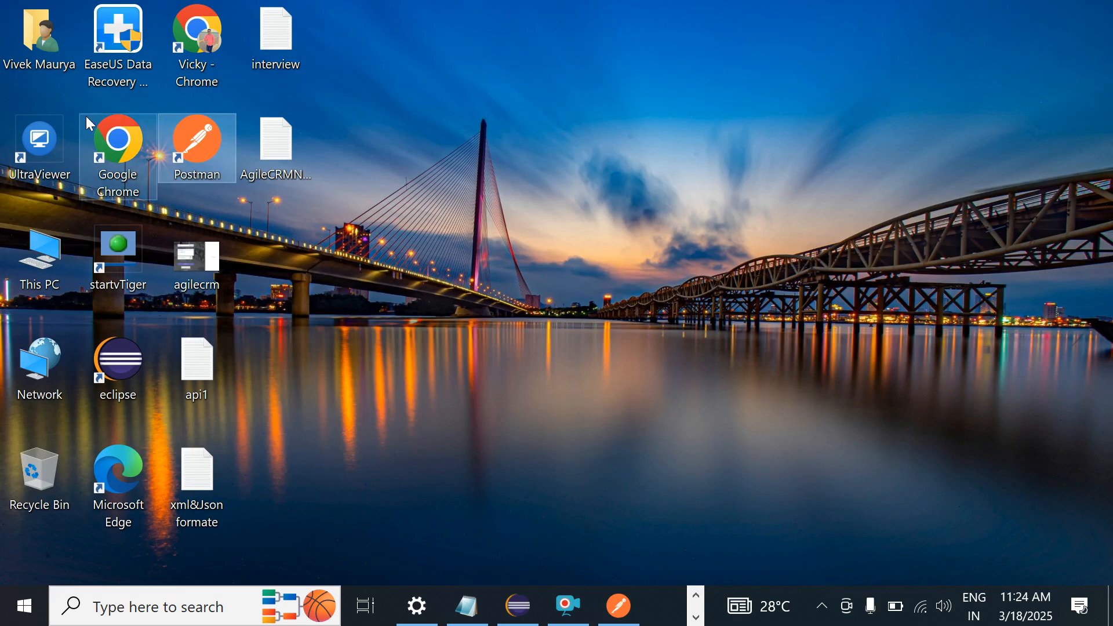
Step: Launch Chrome and open the Agile CRM website from the address suggestions
left_click(203, 45)
double_click(202, 41)
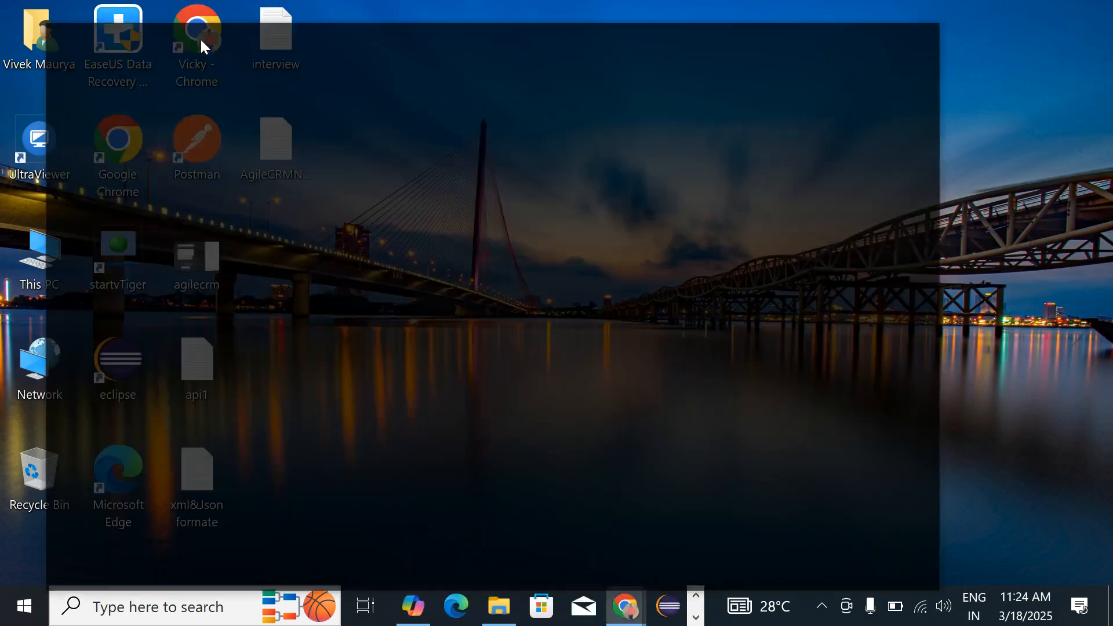
type("agil")
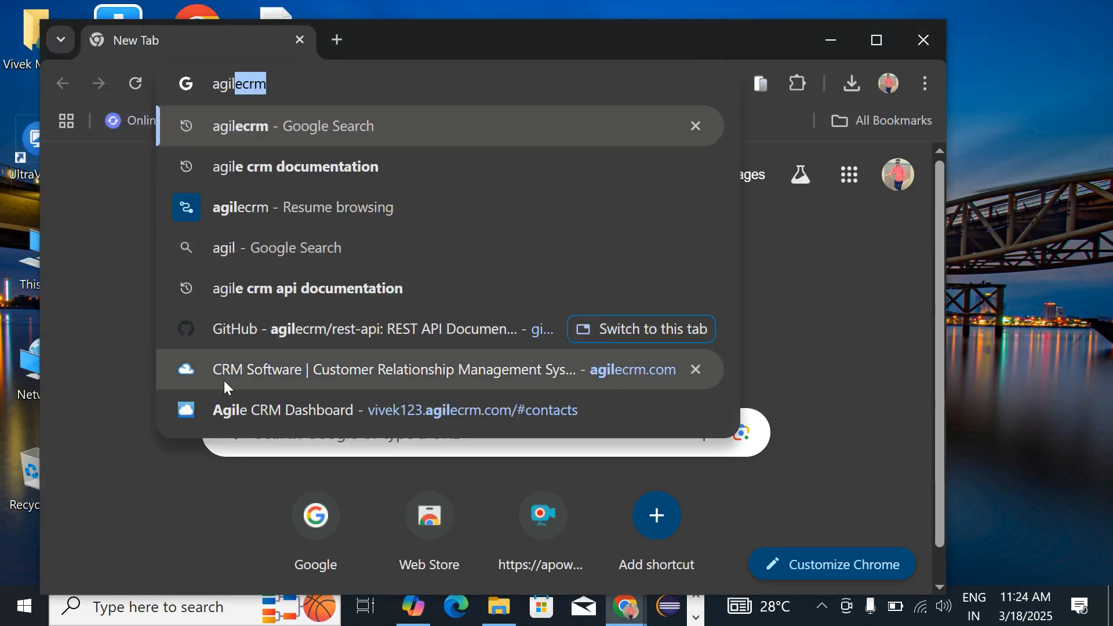
left_click(224, 371)
Step: Open the Agile CRM Dashboard, sign in with the saved credentials and go to Contacts
left_click(287, 83)
type("das")
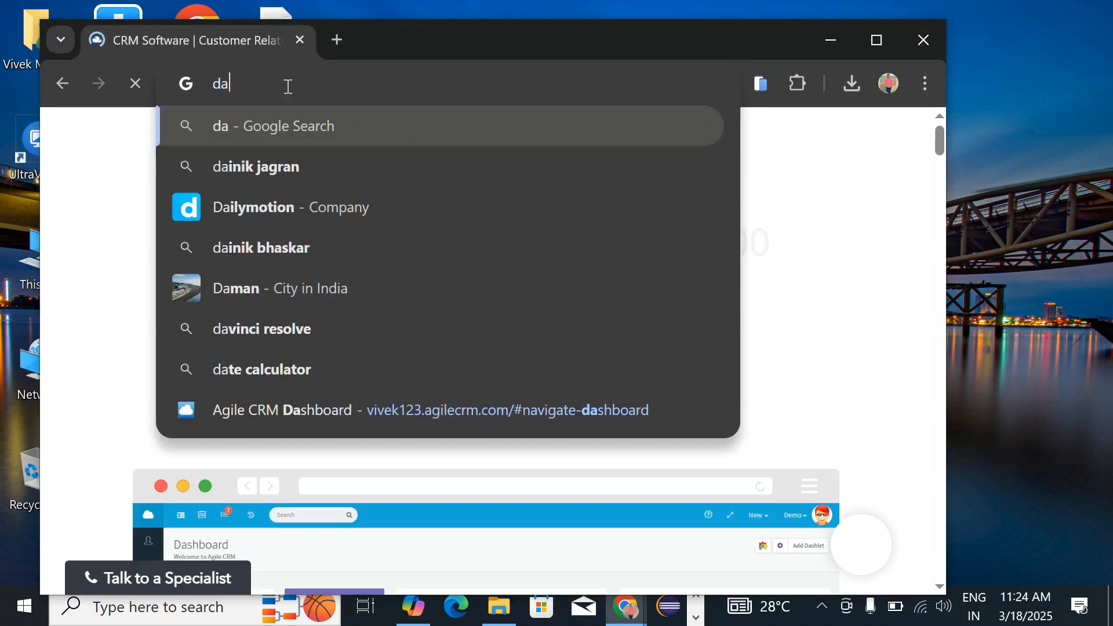
left_click(318, 415)
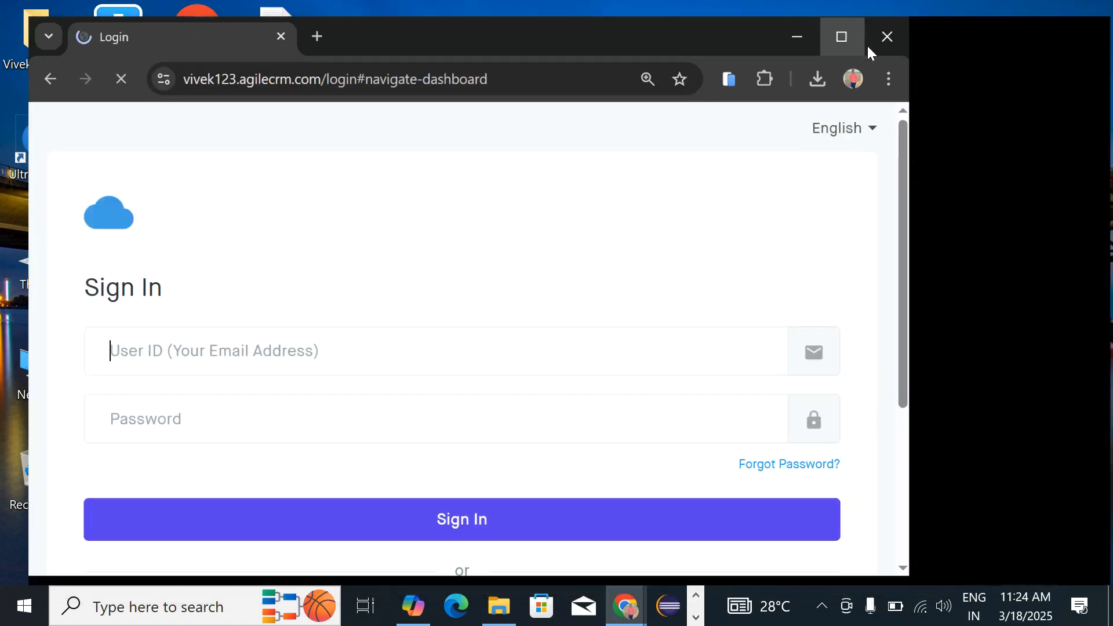
left_click(867, 46)
left_click(839, 544)
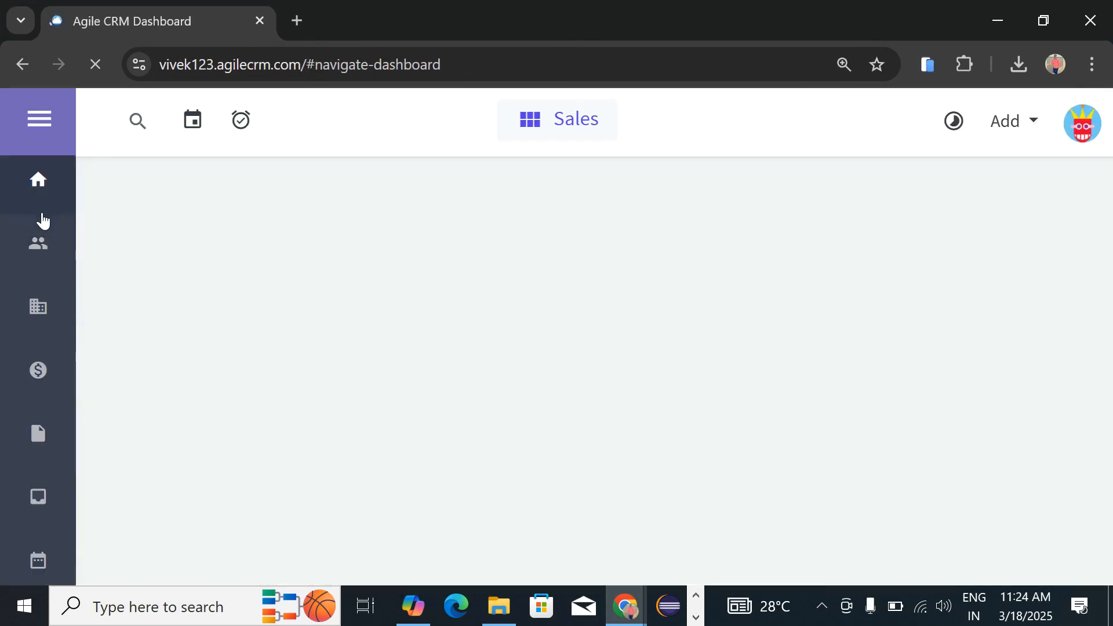
left_click(40, 247)
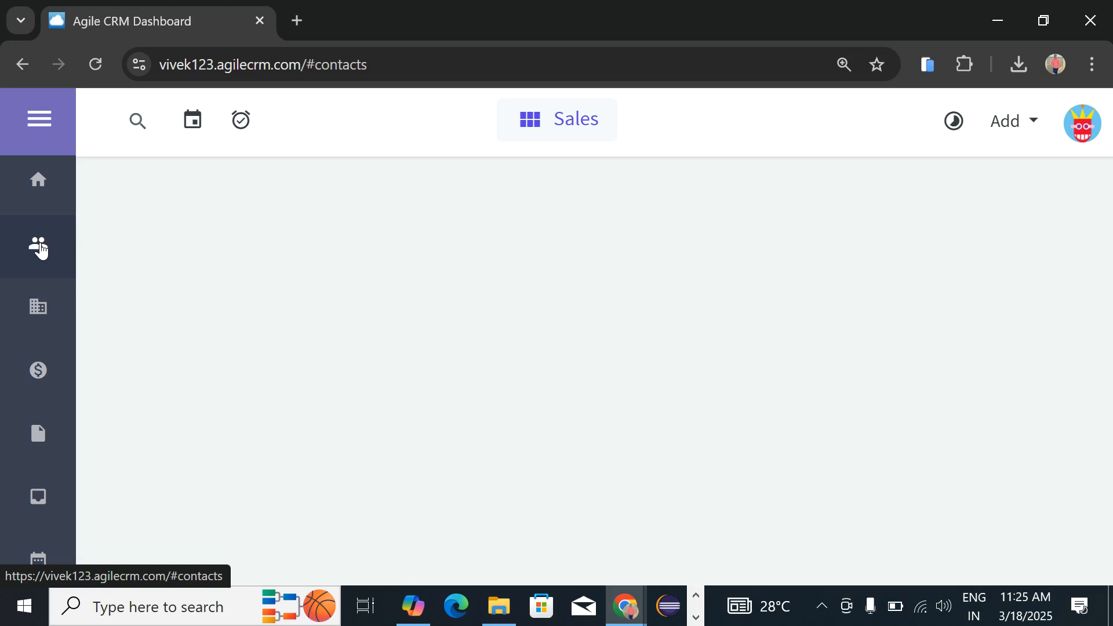
Step: Step through the updated contact properties in Postman's UpdateContactById response
key("alt+Tab")
left_click(550, 428)
key("Down")
key("Down")
key("Down")
key("Down")
key("Down")
key("Down")
key("Down")
key("Down")
key("Down")
key("Down")
key("Down")
key("Down")
key("Down")
key("Down")
key("Down")
key("Down")
key("Down")
key("Down")
key("Down")
key("Down")
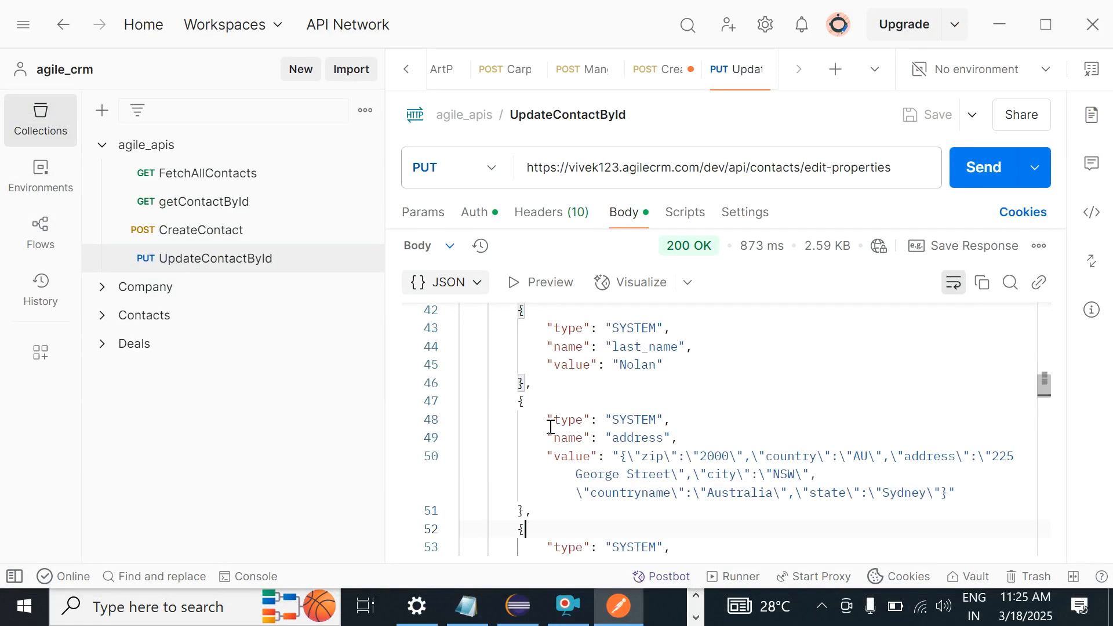
key("Down")
key("Down")
key("Down")
key("Down")
key("Down")
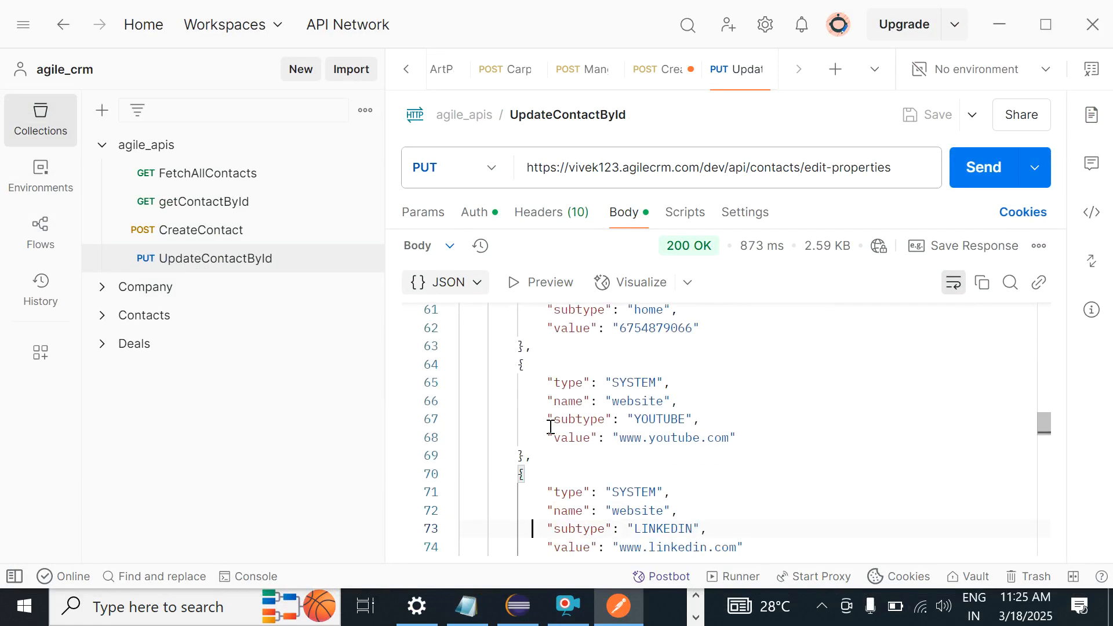
Step: Reload the Agile CRM contacts list to check the contact's phones, email and tags, then return to the response
key("alt+Tab")
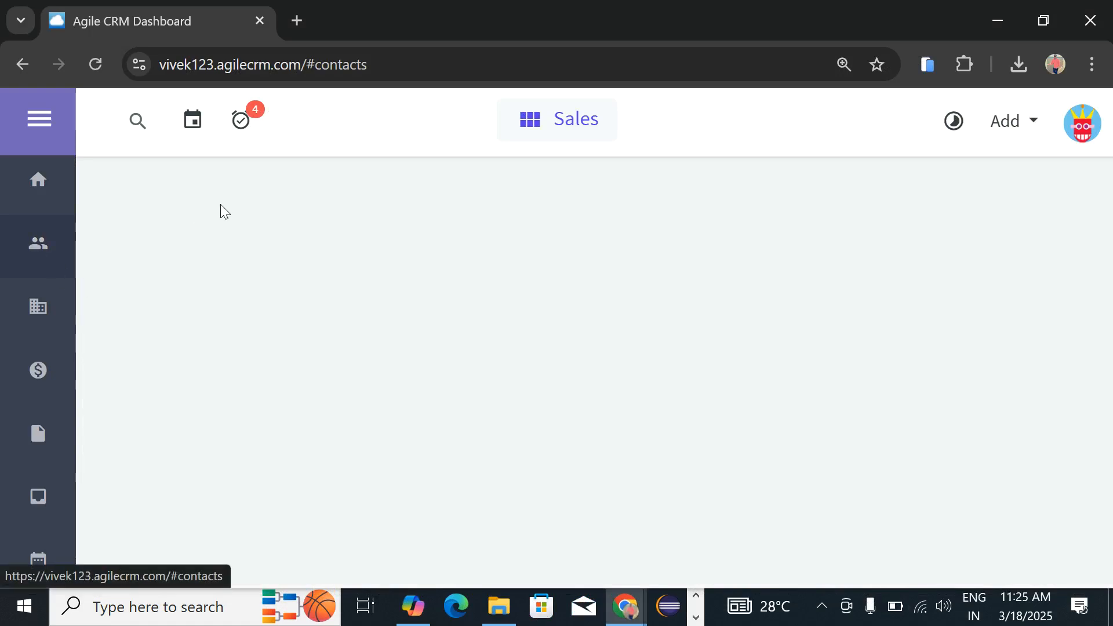
left_click(96, 64)
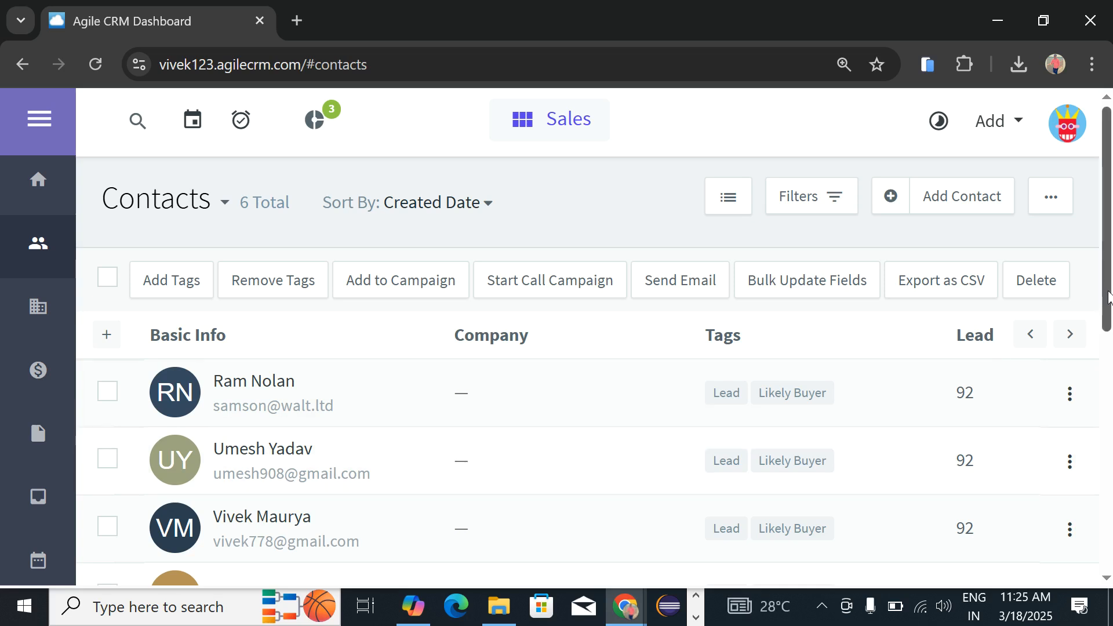
left_click_drag(1108, 249, 1111, 219)
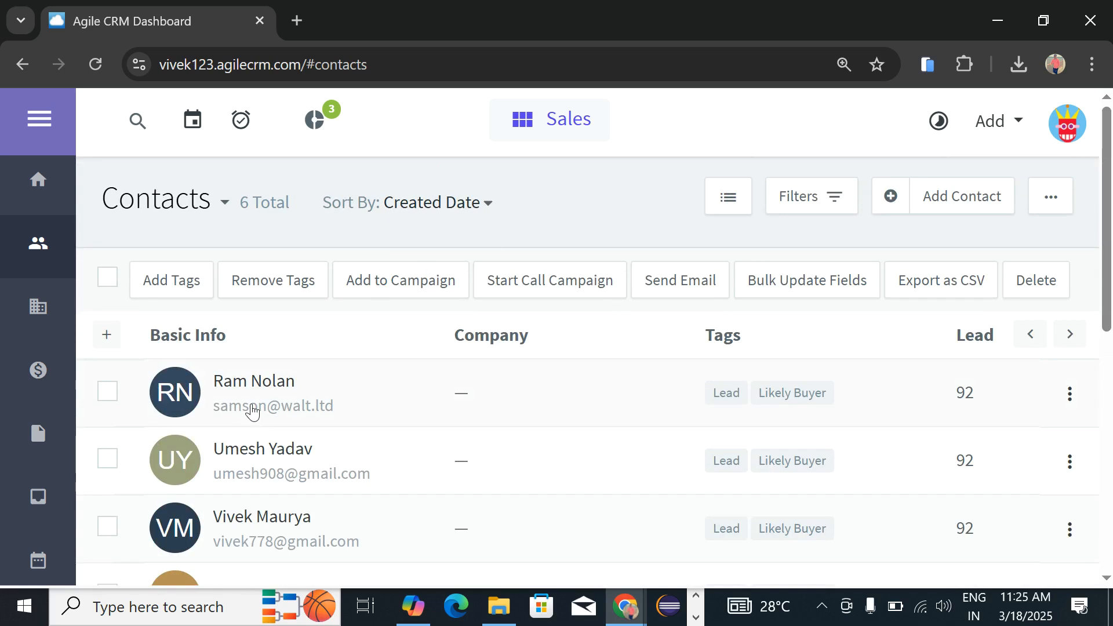
mouse_move(271, 390)
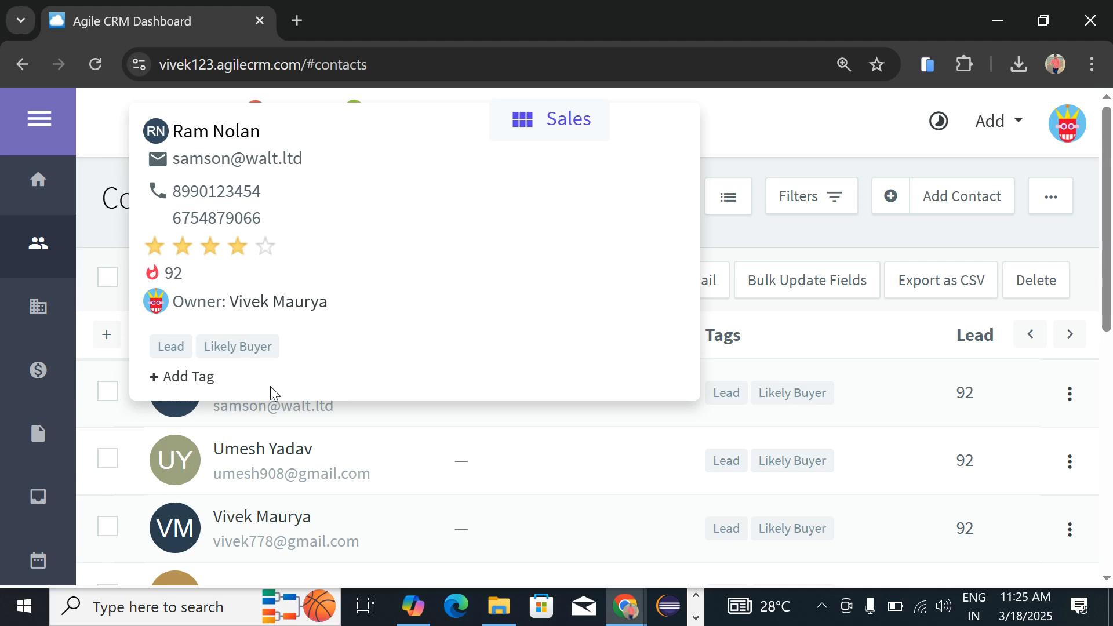
key("alt+Tab")
left_click(542, 385)
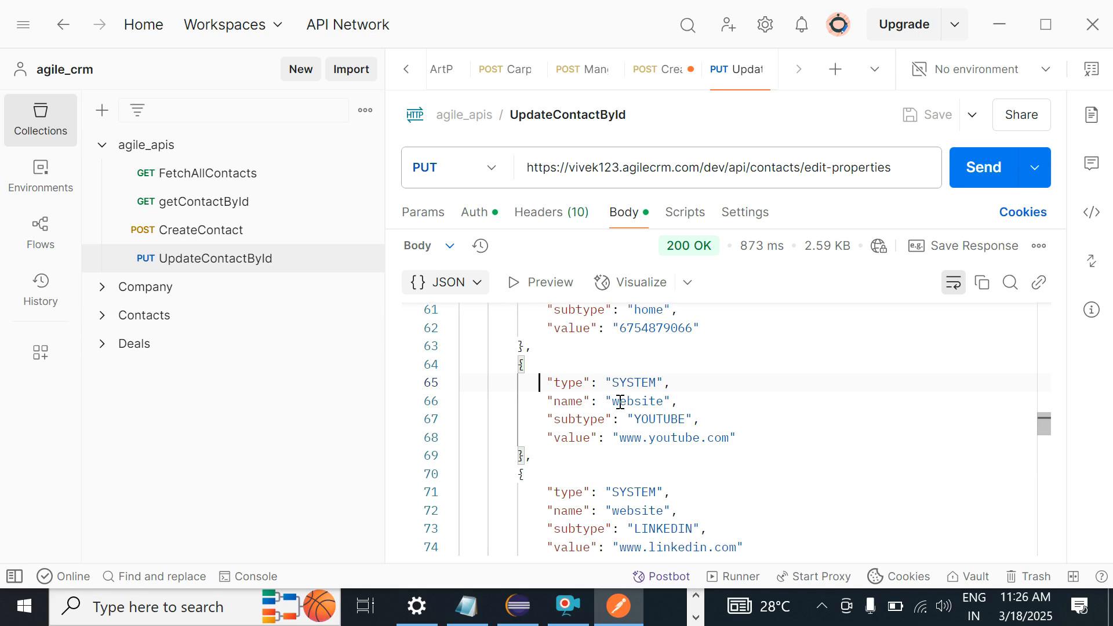
Step: Step through the response's website entries, custom fields, email and metadata down to the owner block
key("Down")
key("Down")
key("Down")
key("Down")
key("Down")
key("Down")
key("Down")
key("Down")
key("Down")
key("Down")
key("Down")
key("Down")
key("Down")
key("Down")
key("Down")
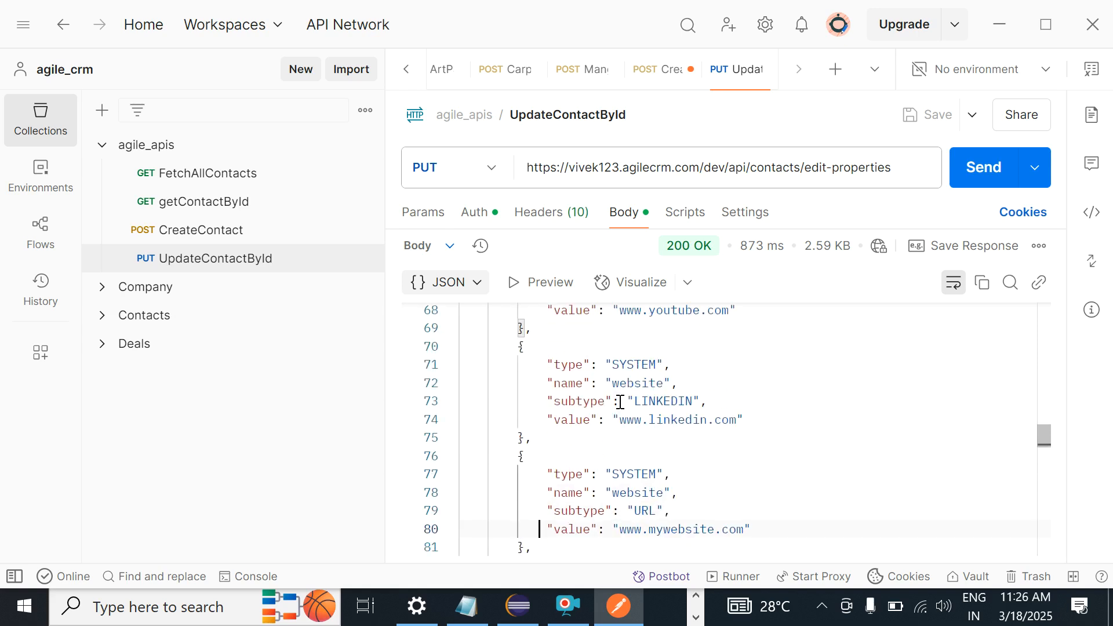
key("Down")
key("Down")
key("Down")
key("Down")
key("Down")
key("Down")
key("Down")
key("Down")
key("Down")
key("Down")
key("Down")
key("Down")
key("Down")
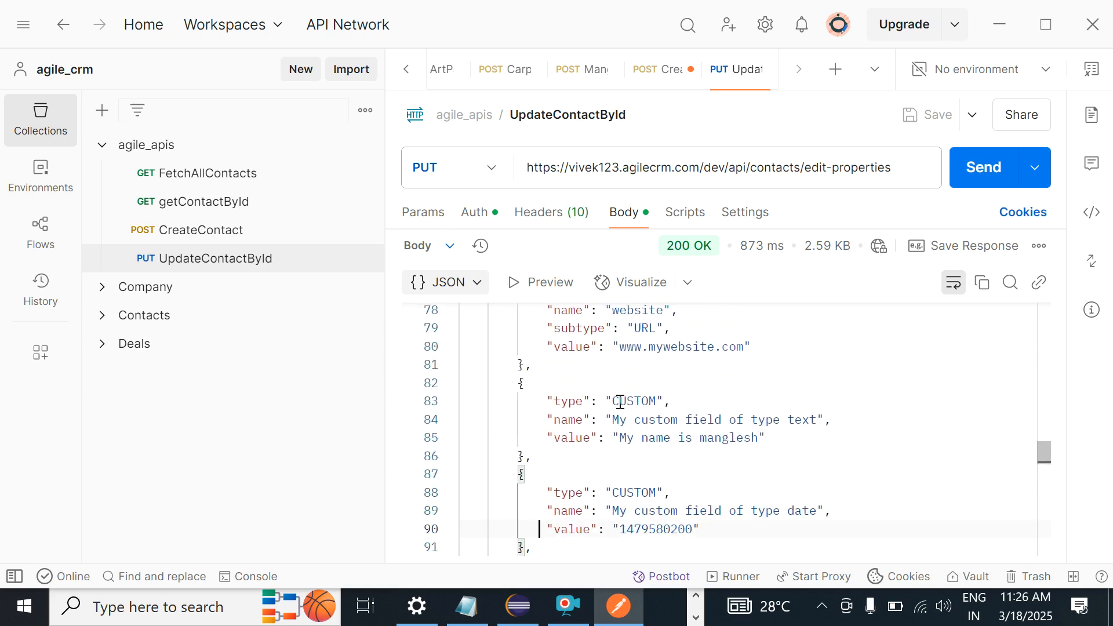
key("Down")
key("Down")
key("Down")
key("Down")
key("Down")
key("Down")
key("Down")
key("Down")
key("Down")
key("Down")
key("Down")
key("Down")
key("Down")
key("Down")
key("Down")
key("Down")
key("Down")
key("Down")
key("Down")
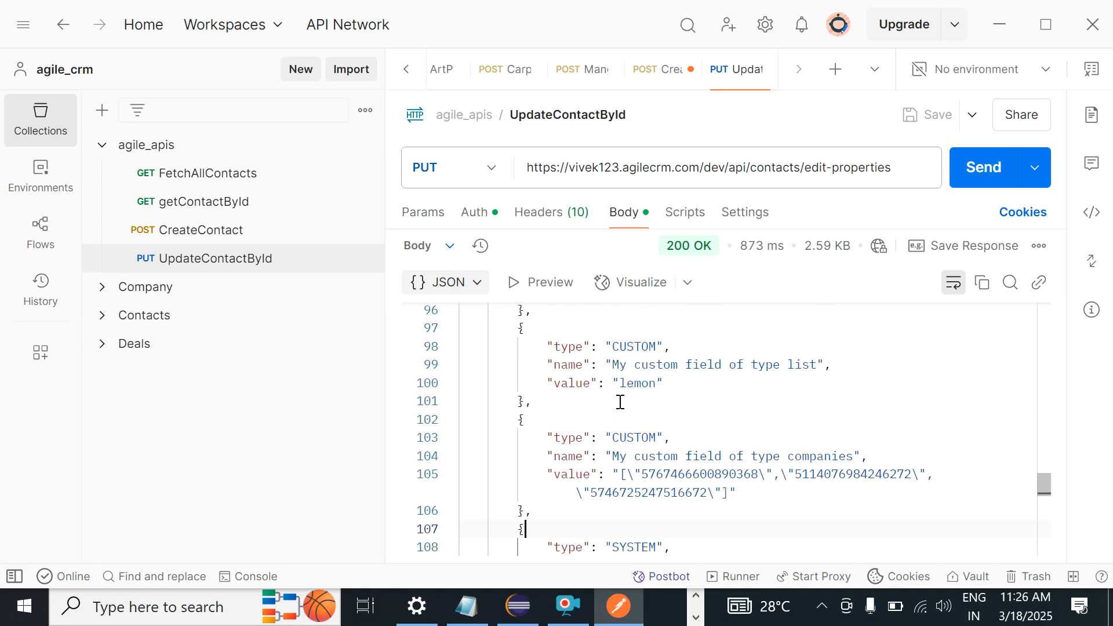
key("Down")
key("Down")
key("Down")
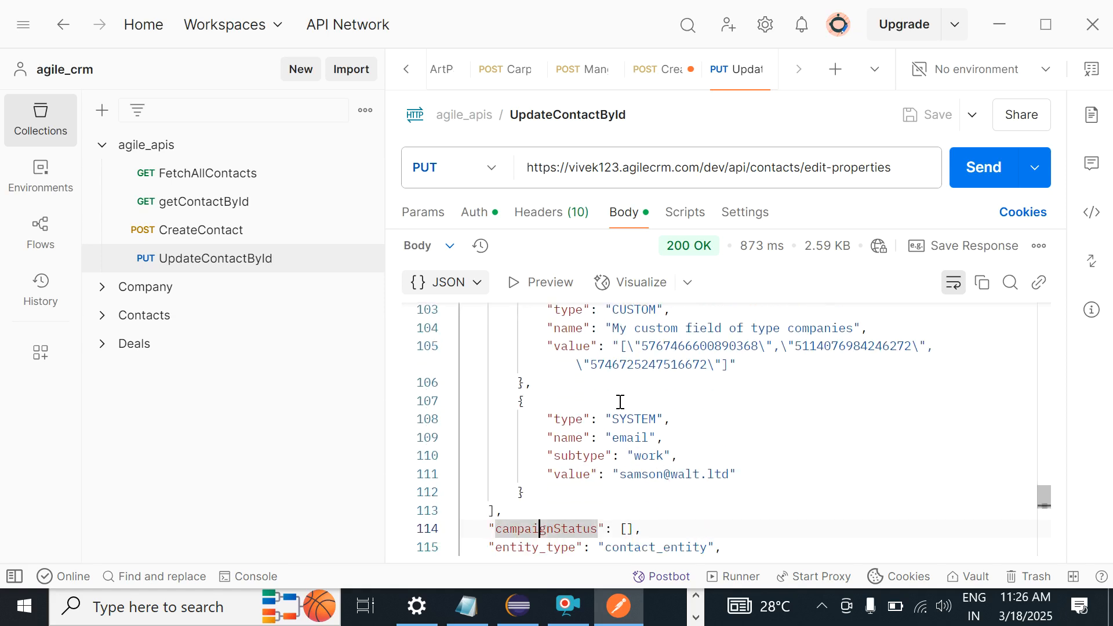
key("Down")
key("Down")
key("Down")
key("Down")
key("Down")
key("Down")
key("Down")
key("Down")
key("Down")
key("Down")
key("Down")
key("Down")
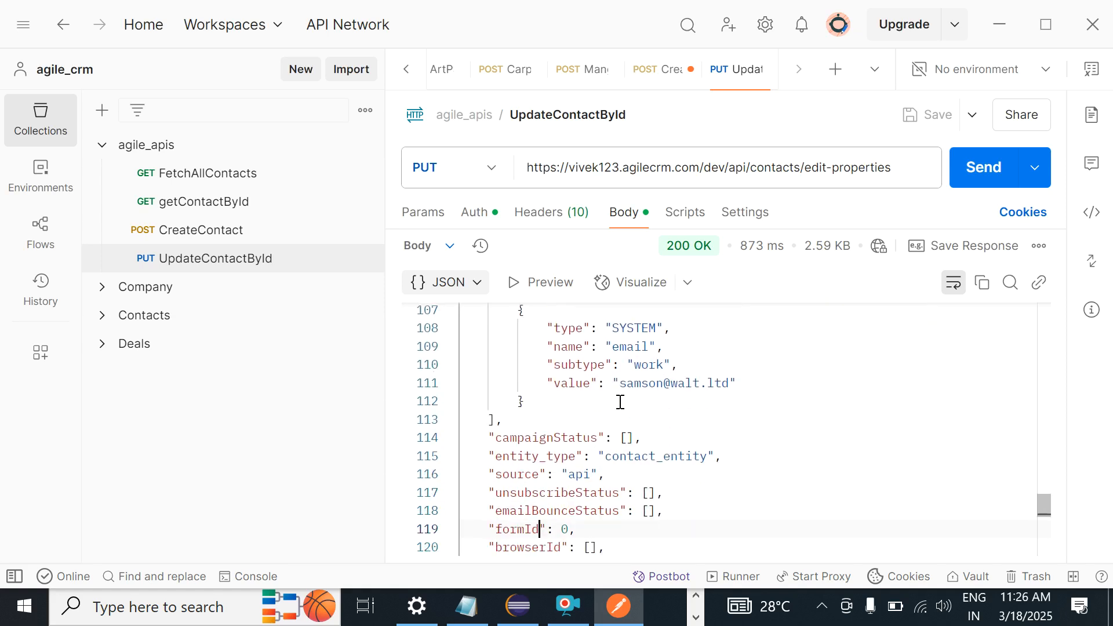
key("Down")
key("Down")
key("Down")
key("Down")
key("Down")
key("Down")
key("Down")
key("Down")
key("Down")
key("Down")
key("Down")
key("Down")
key("Down")
key("Down")
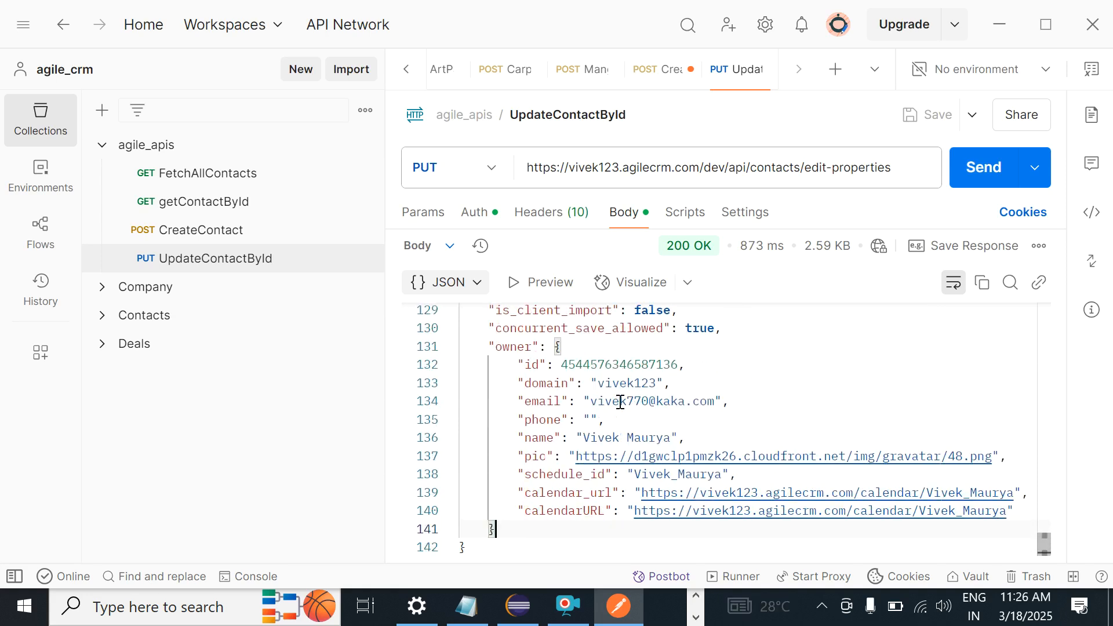
key("Up")
key("Up")
key("Up")
key("Up")
key("Up")
key("Up")
key("Up")
key("Up")
key("Up")
key("Up")
key("Up")
key("Up")
key("Up")
key("Up")
key("Up")
key("Up")
key("Up")
key("Up")
key("Up")
key("Up")
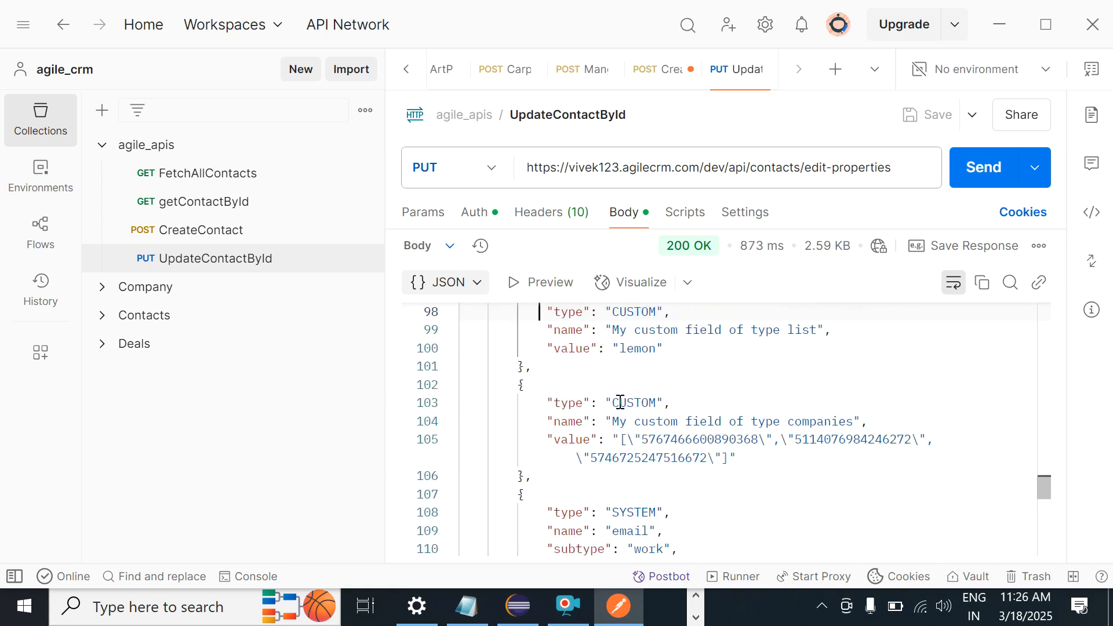
key("Up")
key("Up")
key("Up")
key("Up")
key("Up")
key("Up")
key("Up")
key("Up")
key("Up")
key("Up")
key("Up")
key("Up")
key("Up")
key("Up")
key("Up")
key("Up")
key("Up")
key("Up")
key("Up")
key("Up")
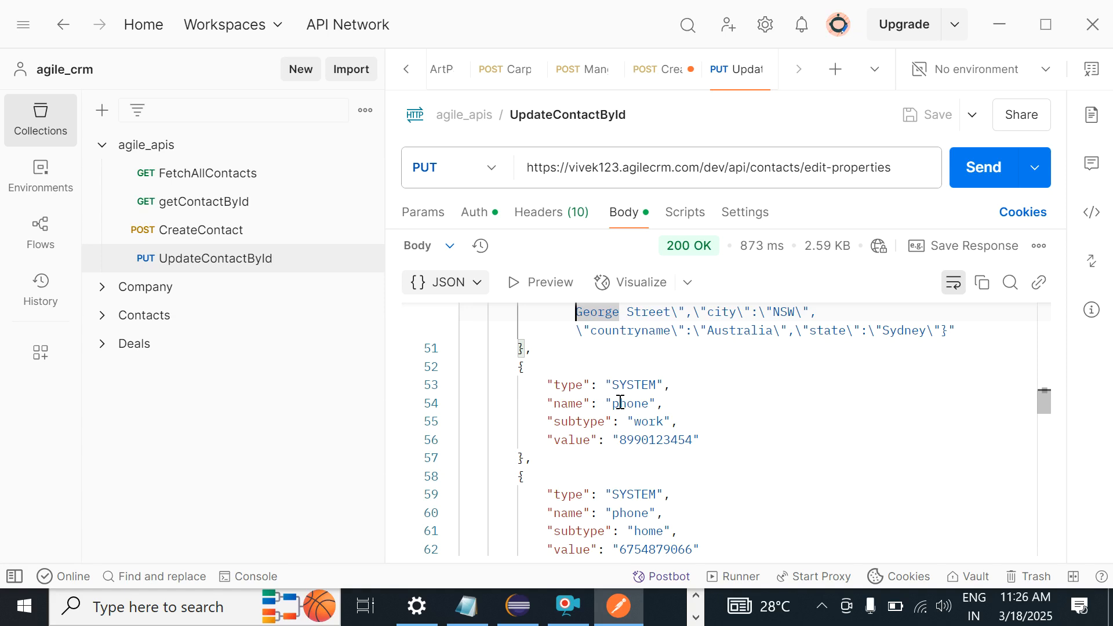
Step: Select the "name": "phone" line at line 54, then switch to the GitHub API docs
double_click(620, 402)
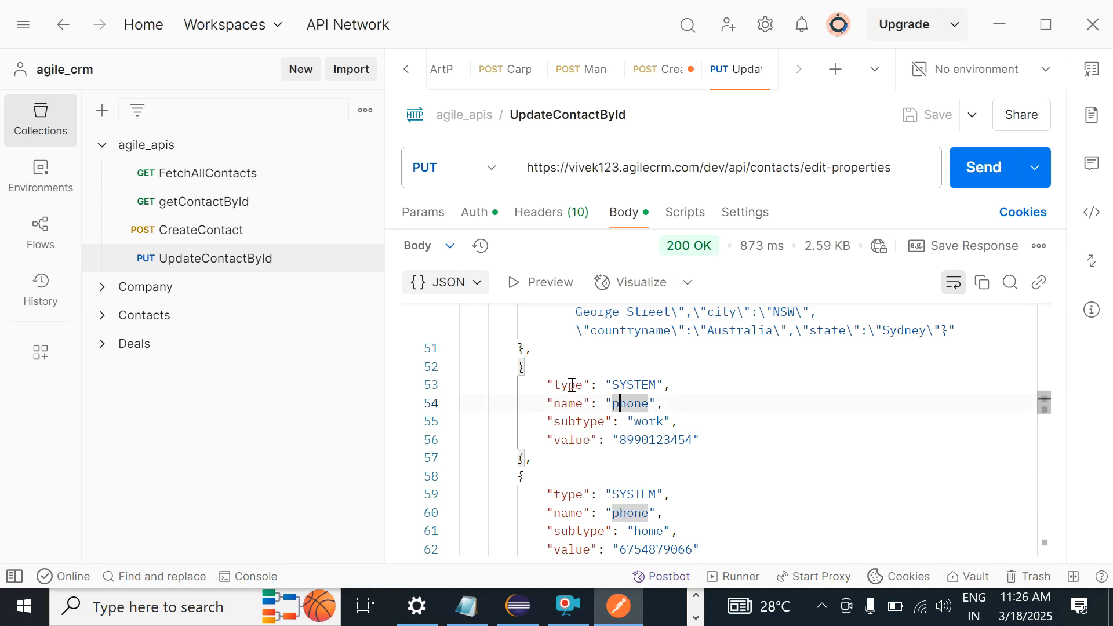
left_click(547, 384)
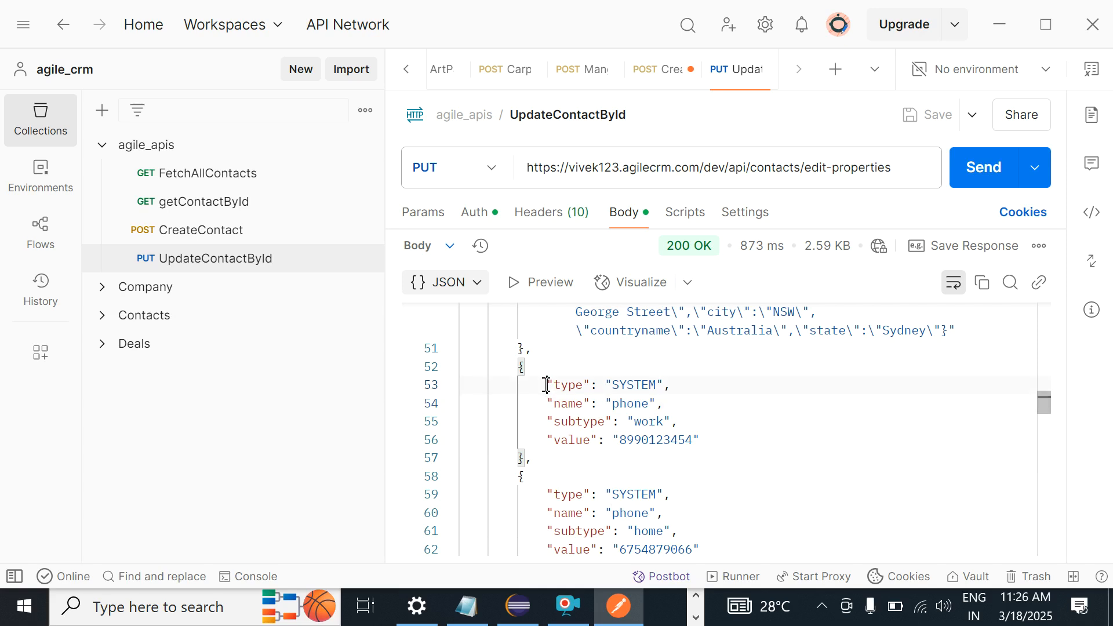
left_click(613, 404)
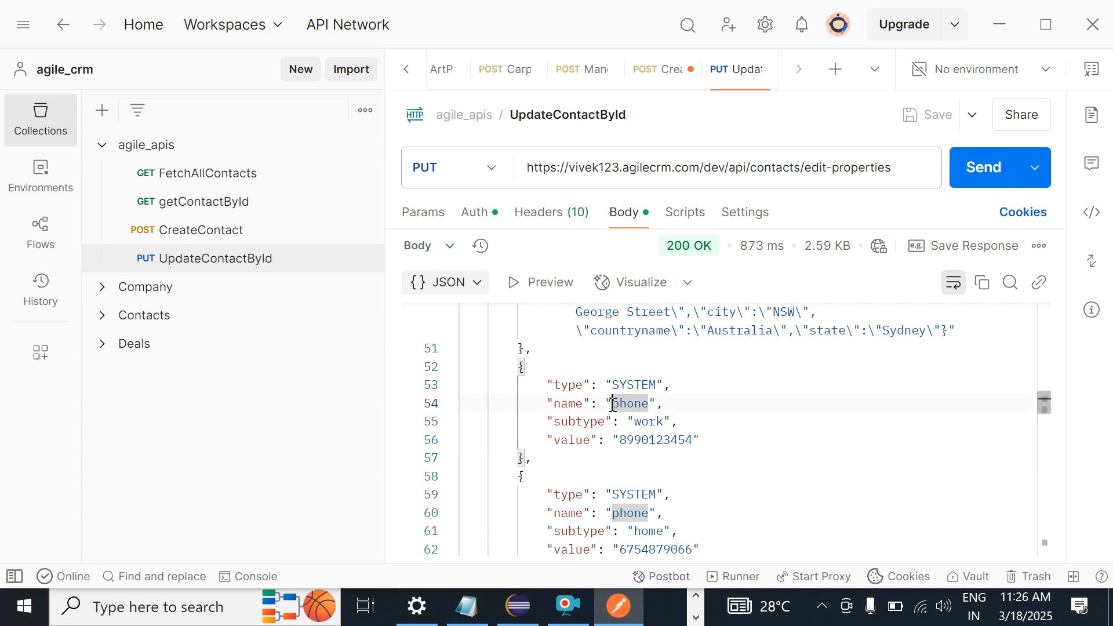
left_click_drag(547, 403, 721, 410)
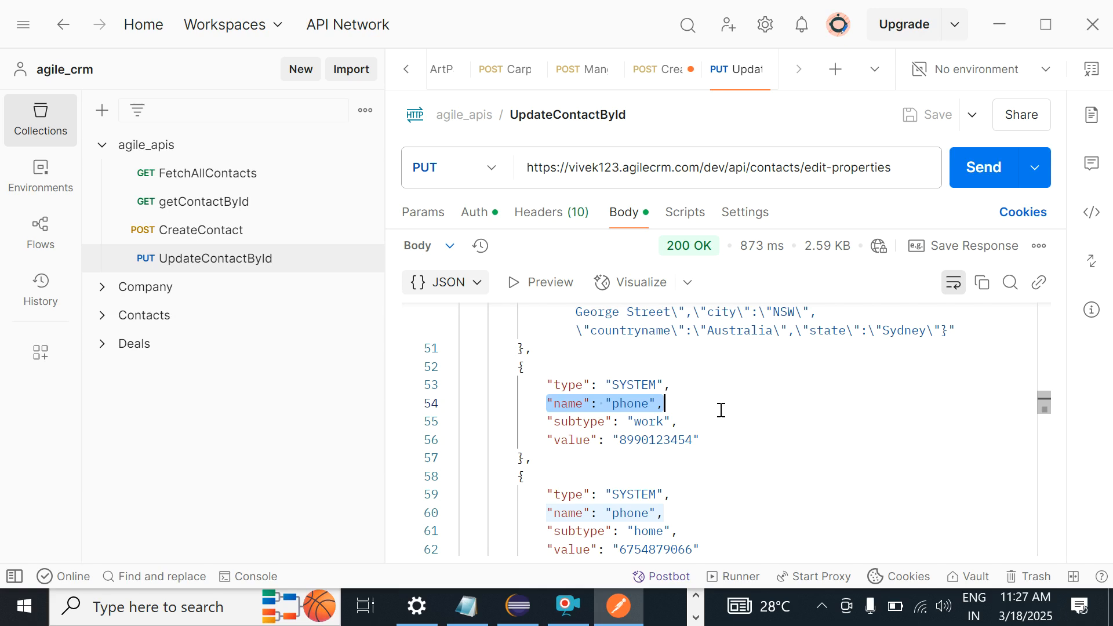
key("alt+Tab")
key("alt+Tab")
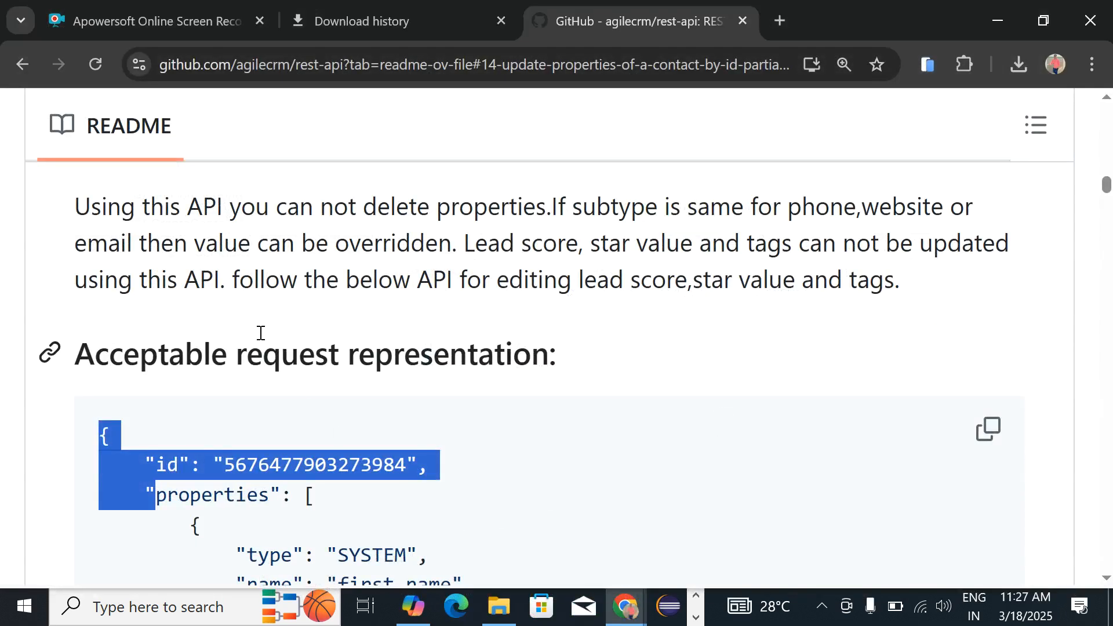
Step: Read the README around section 1.4 Update properties of a contact by ID
left_click(260, 333)
scroll(260, 332, "up", 6)
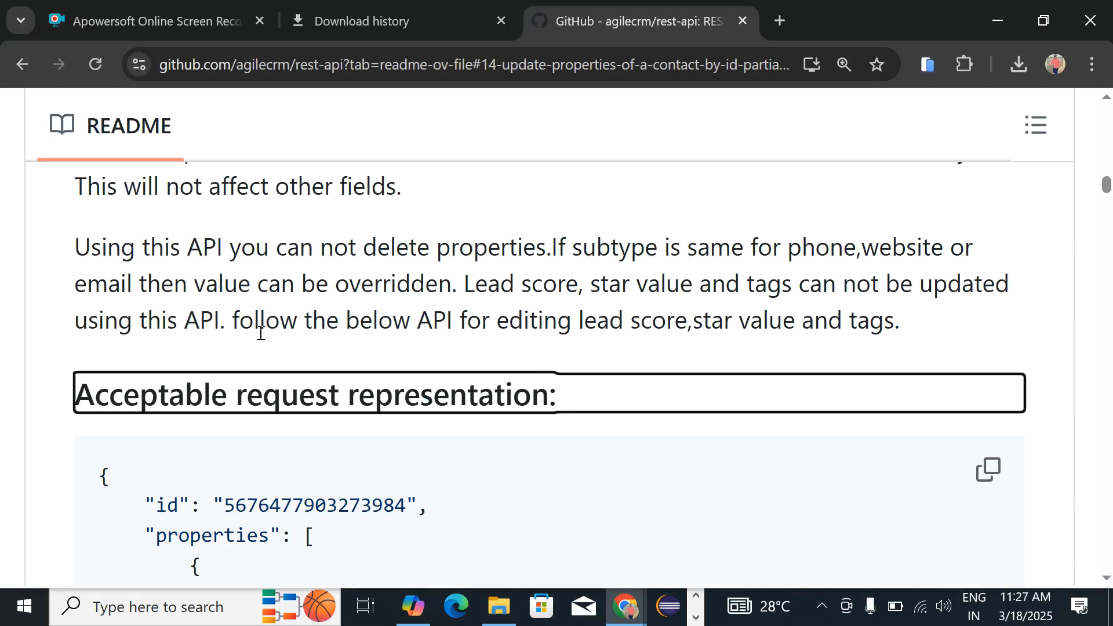
scroll(260, 332, "down", 6)
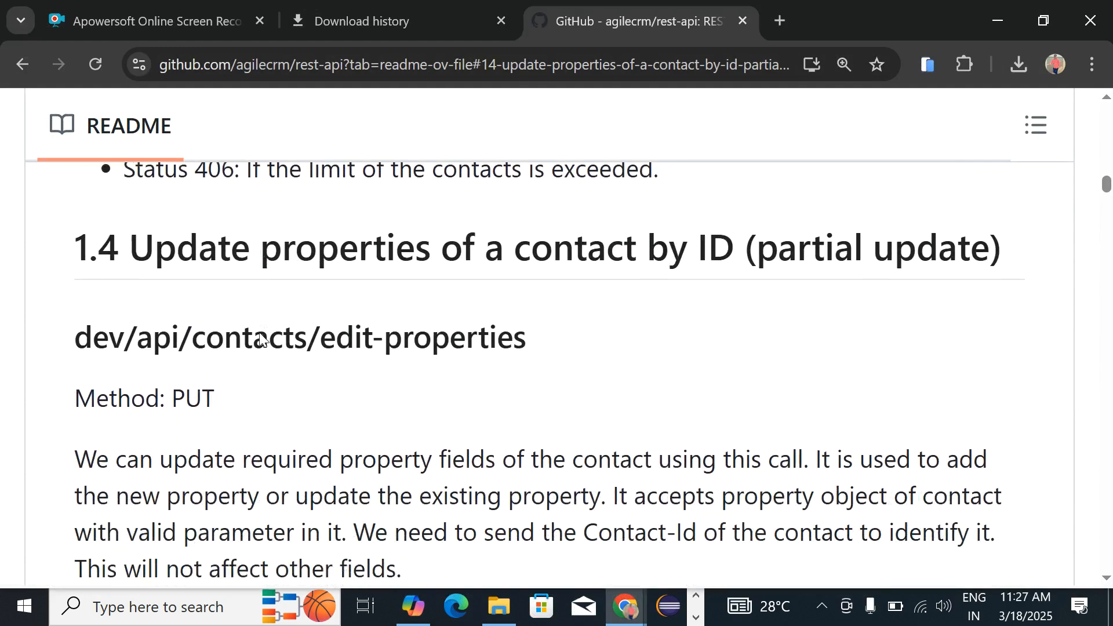
scroll(260, 333, "down", 2)
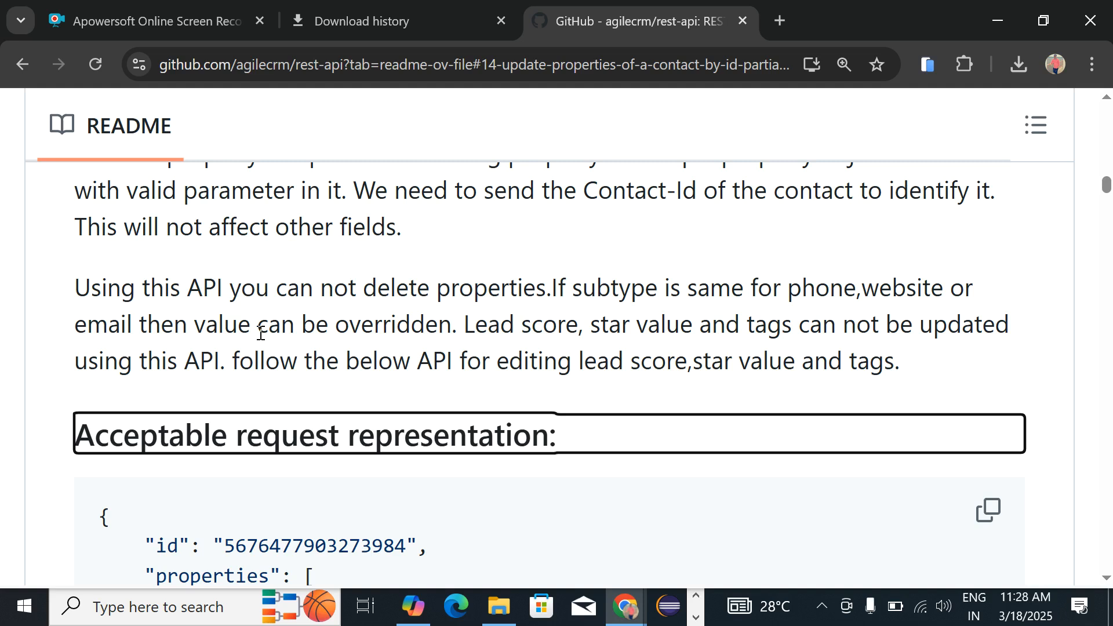
Step: Find the YOUTUBE website subtype line in Postman's response, then return to the GitHub README
key("alt+Tab")
left_click(541, 421)
key("Down")
key("Down")
key("Down")
key("Down")
key("Down")
key("Down")
key("Down")
key("Down")
key("Down")
key("Down")
key("Down")
key("Down")
key("Down")
key("Down")
key("Down")
key("Down")
key("Down")
key("Down")
key("Down")
key("Down")
key("Down")
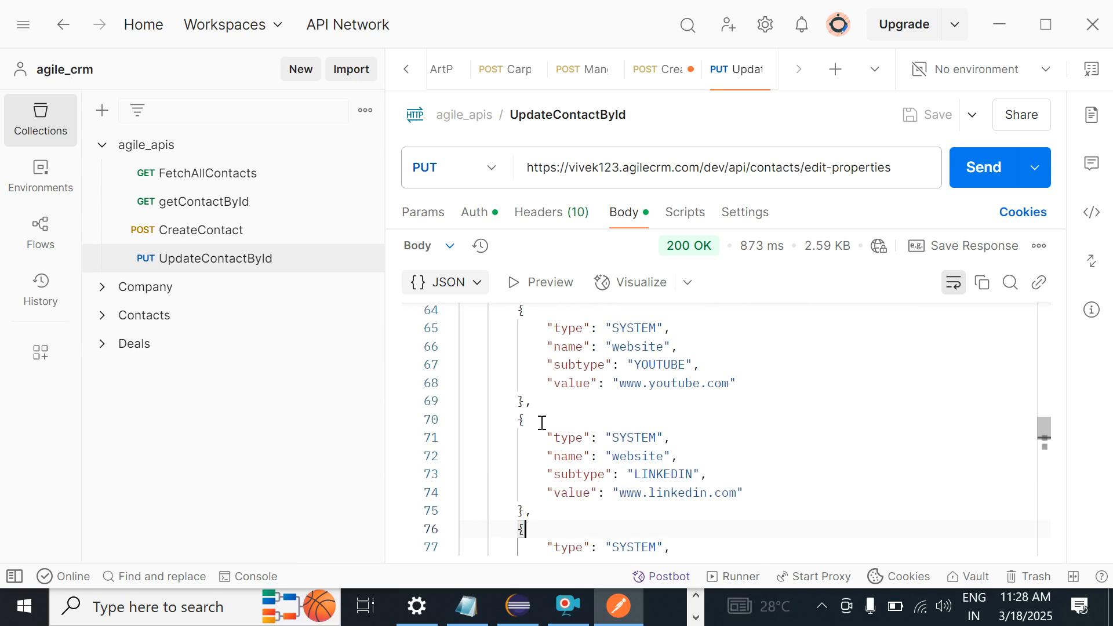
mouse_move(706, 255)
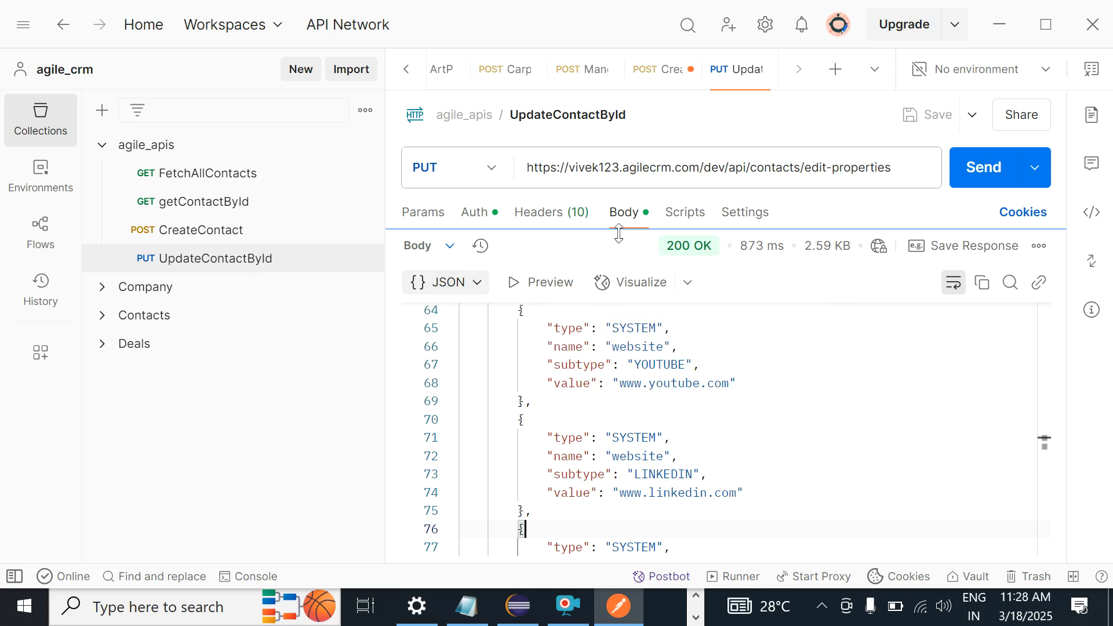
left_click(547, 363)
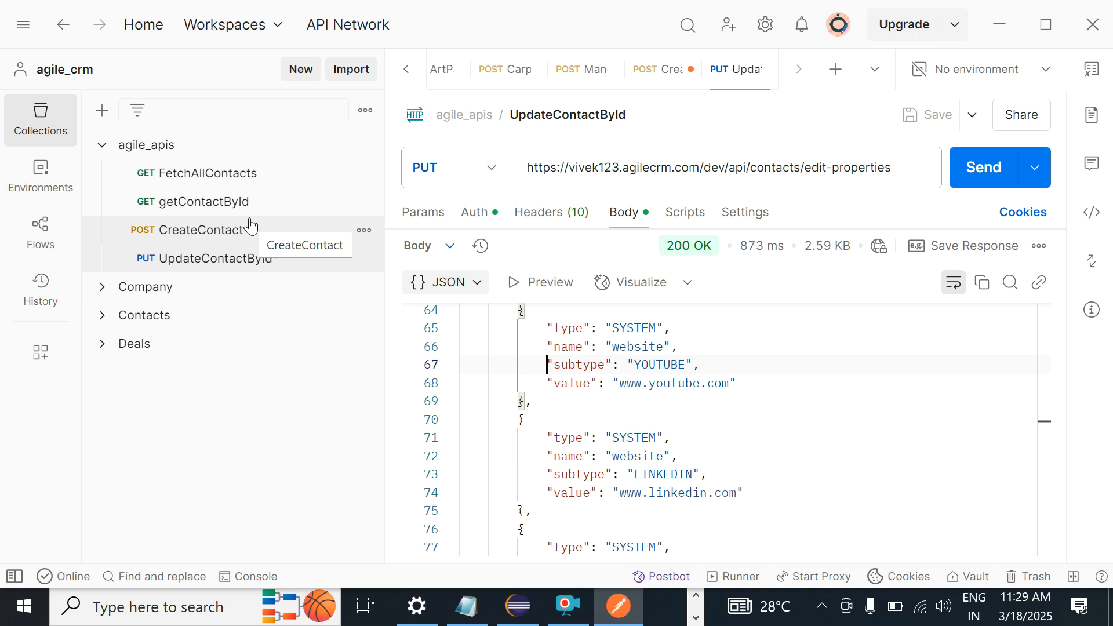
key("alt+Tab")
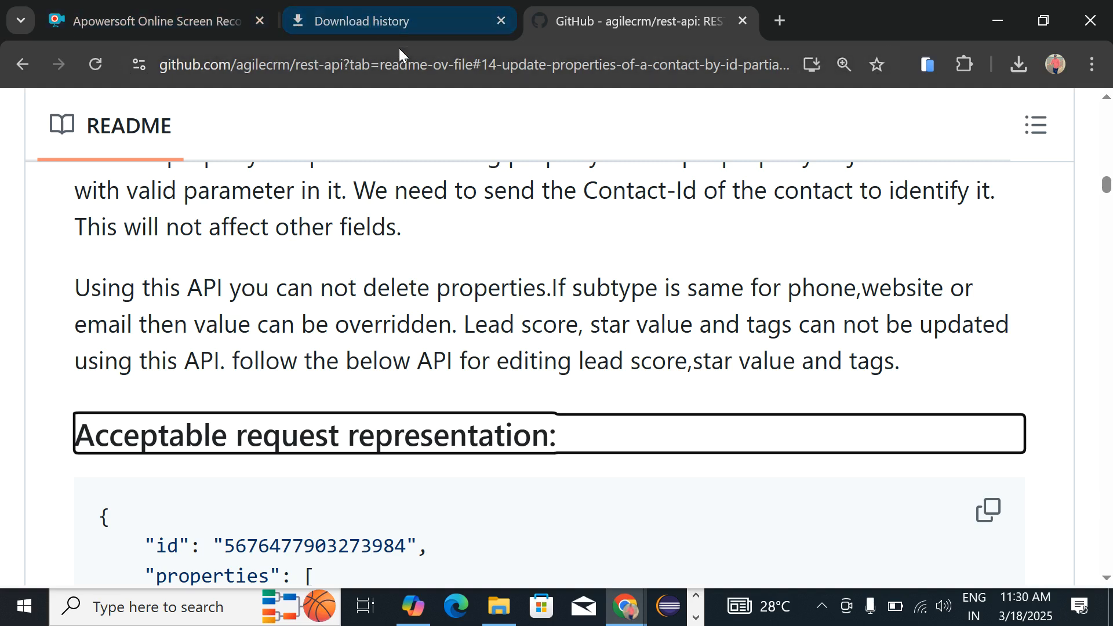
Step: View the Agile CRM Contacts page listing 6 contacts tagged Lead and Likely Buyer
key("alt+Tab")
key("alt+Tab")
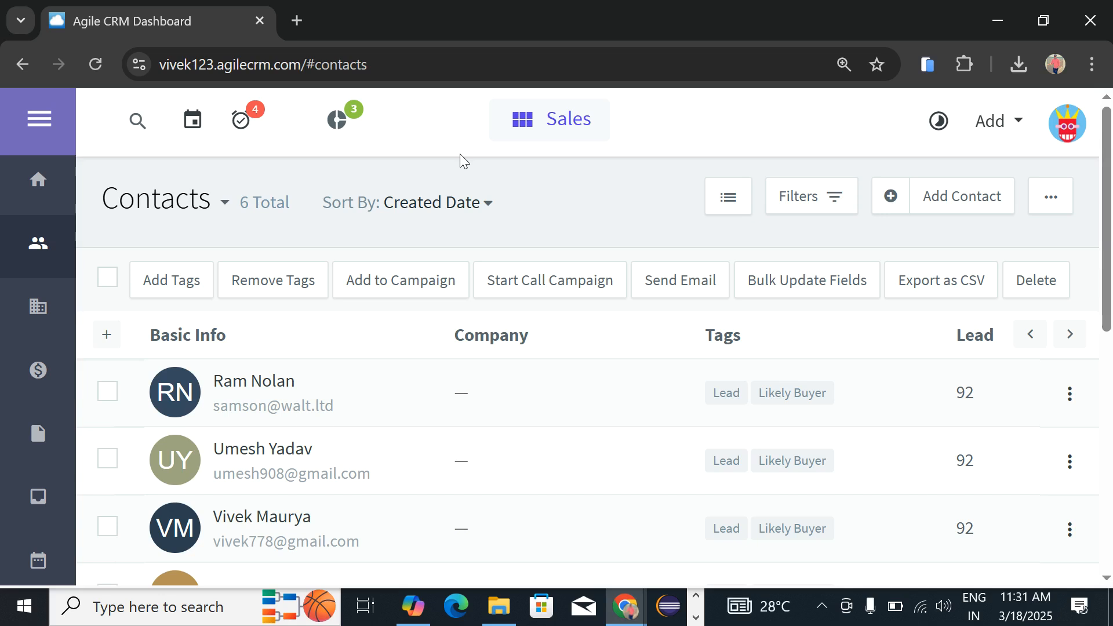
key("alt+Tab")
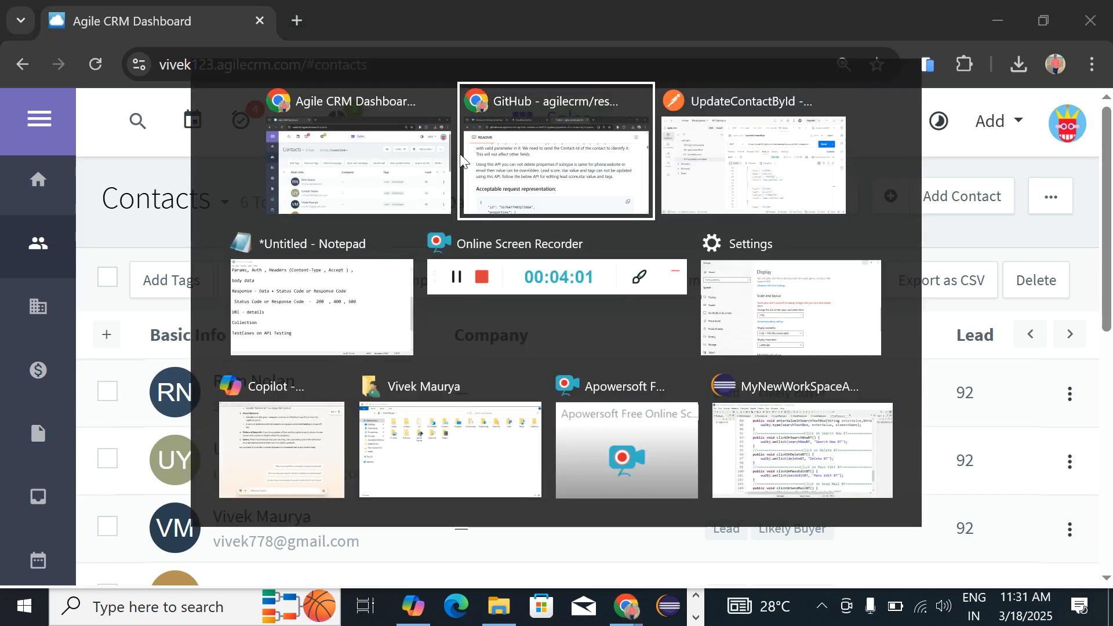
Step: Back in UpdateContactById, inspect the YOUTUBE website entry on response lines 68–69
key("alt+Tab")
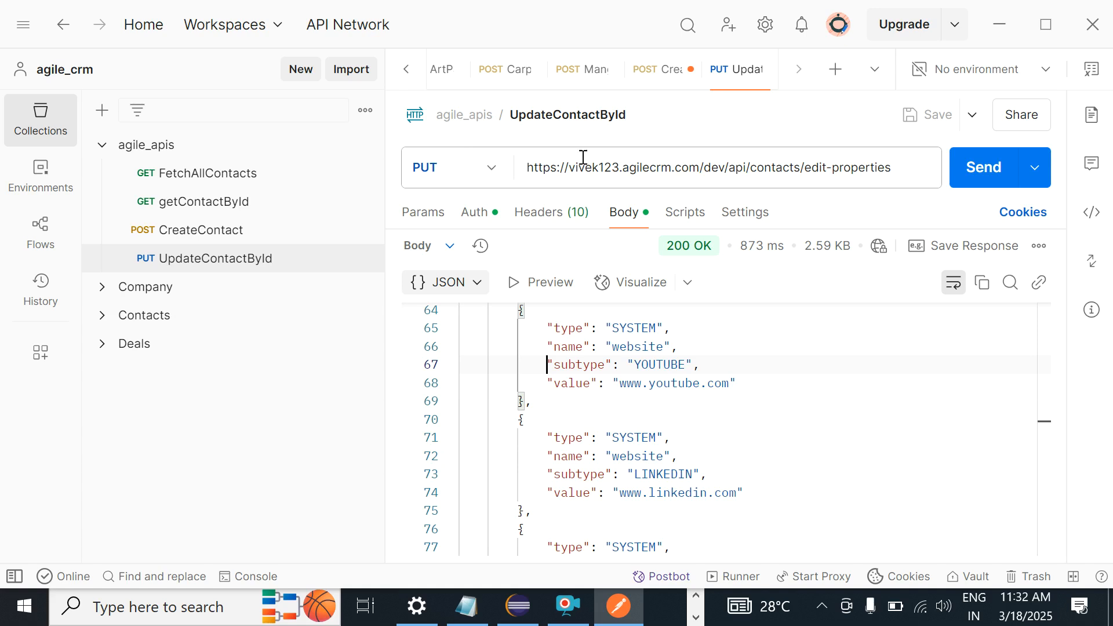
left_click(545, 385)
left_click(545, 392)
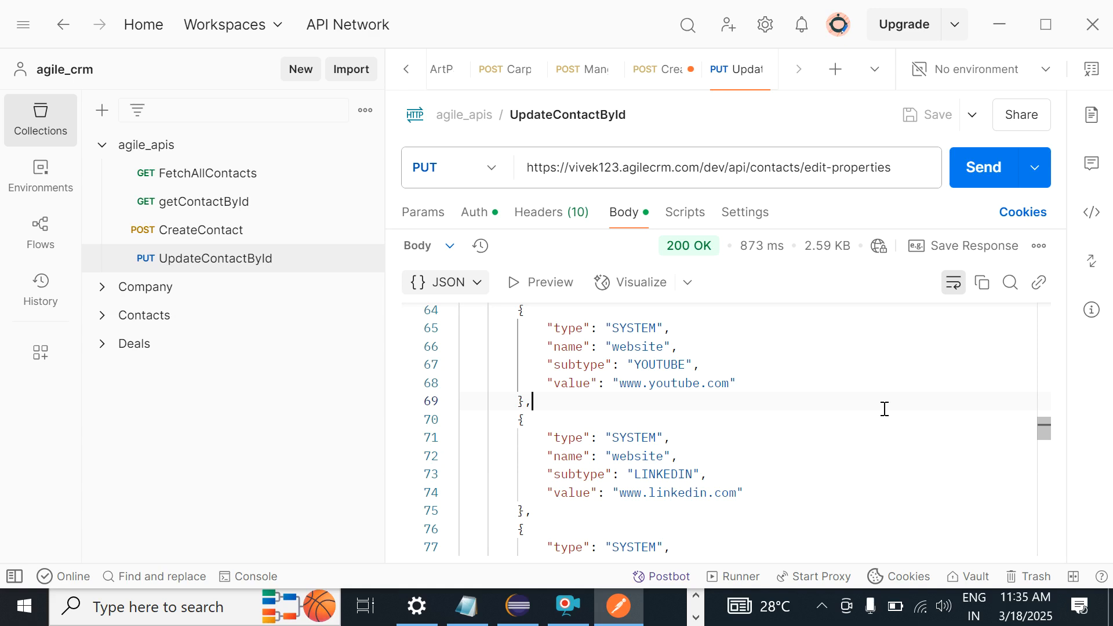
left_click(203, 265)
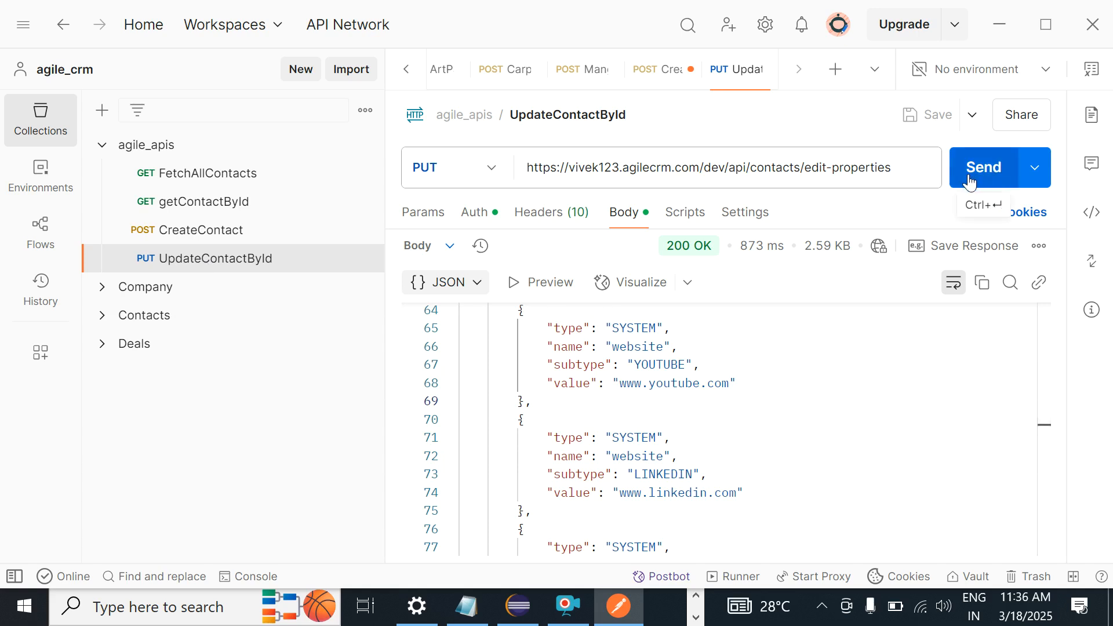
left_click(677, 384)
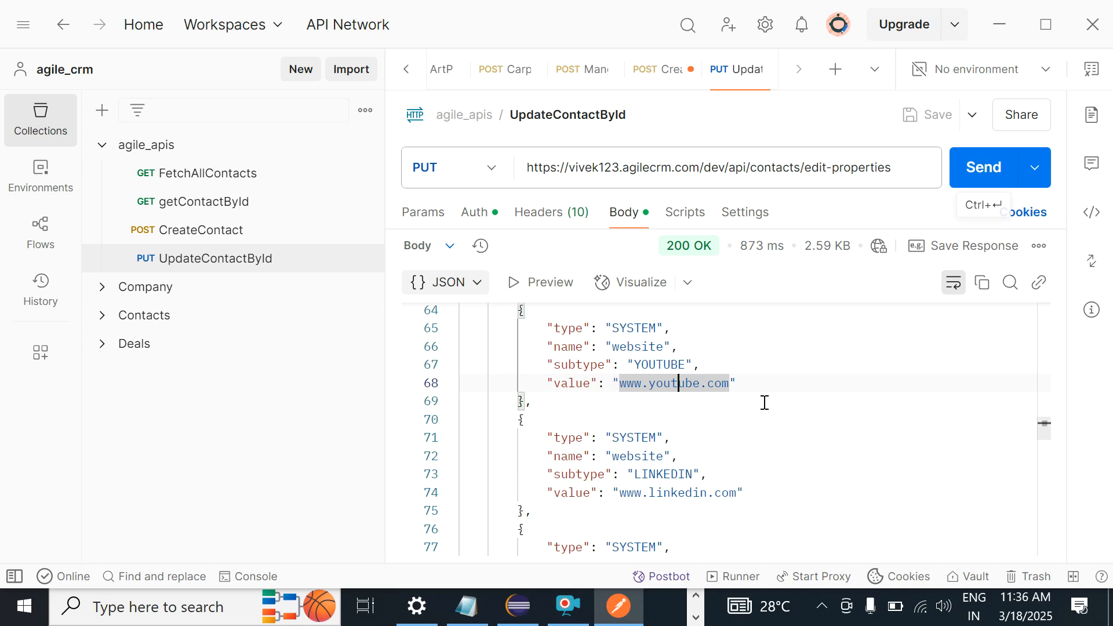
mouse_move(280, 625)
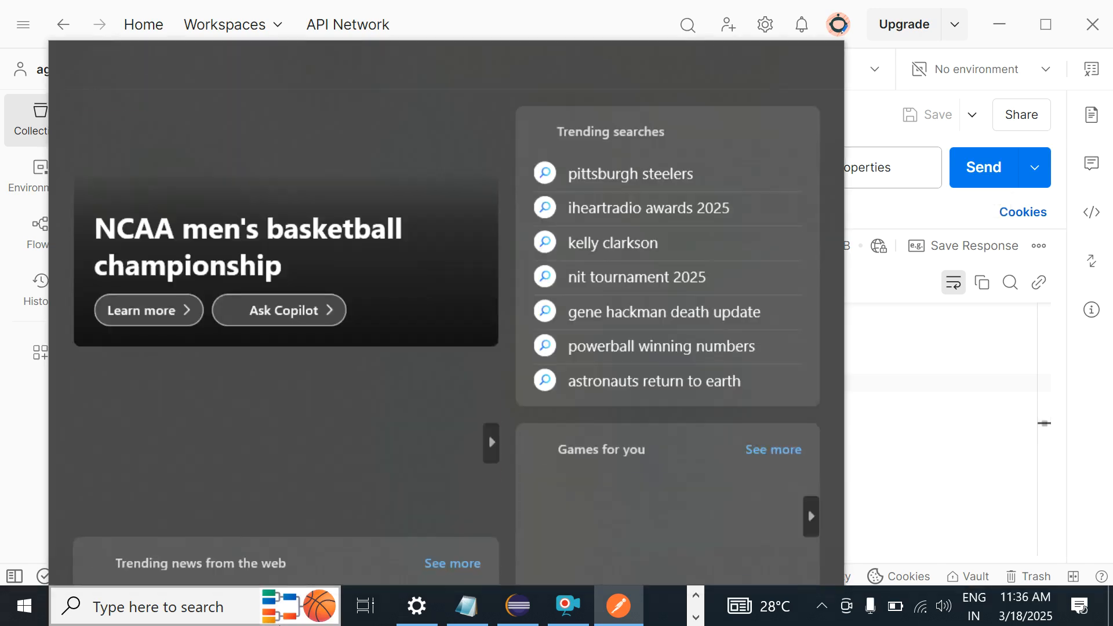
key("alt+Tab")
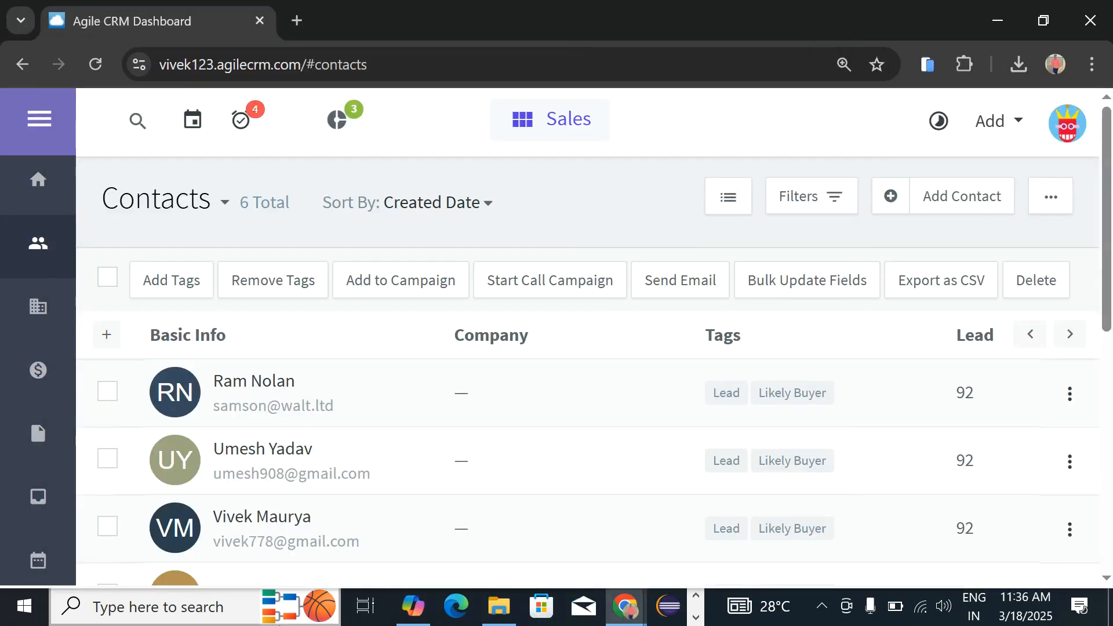
mouse_move(311, 619)
key("alt+Tab")
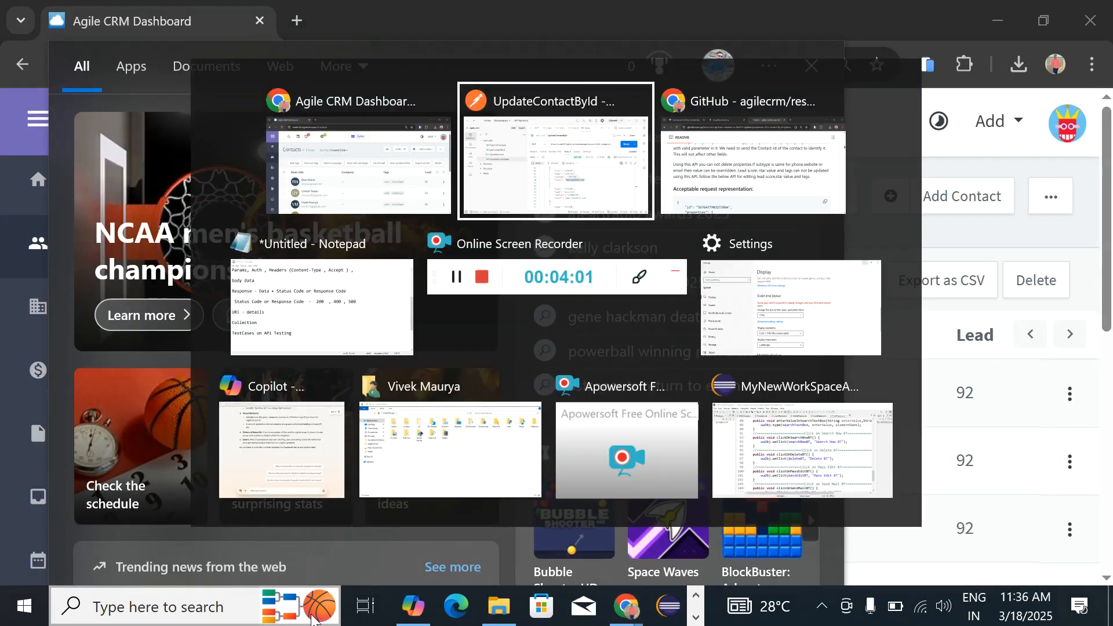
key("Tab")
key("alt+Tab")
key("Tab")
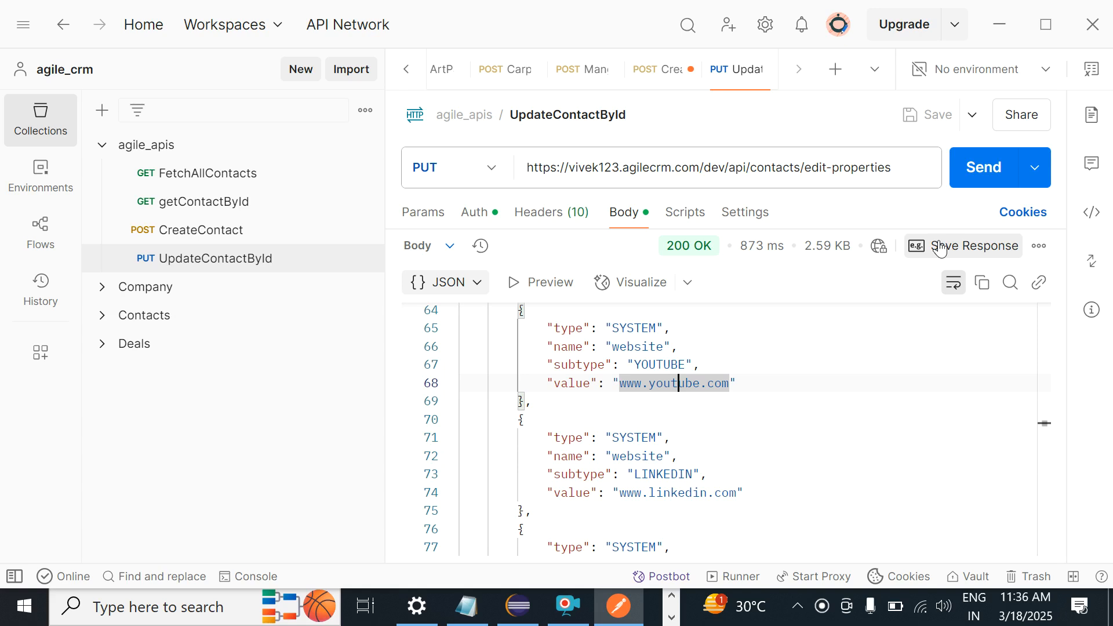
Step: Save the response as an example under the default name, then delete that New Request example
left_click(940, 248)
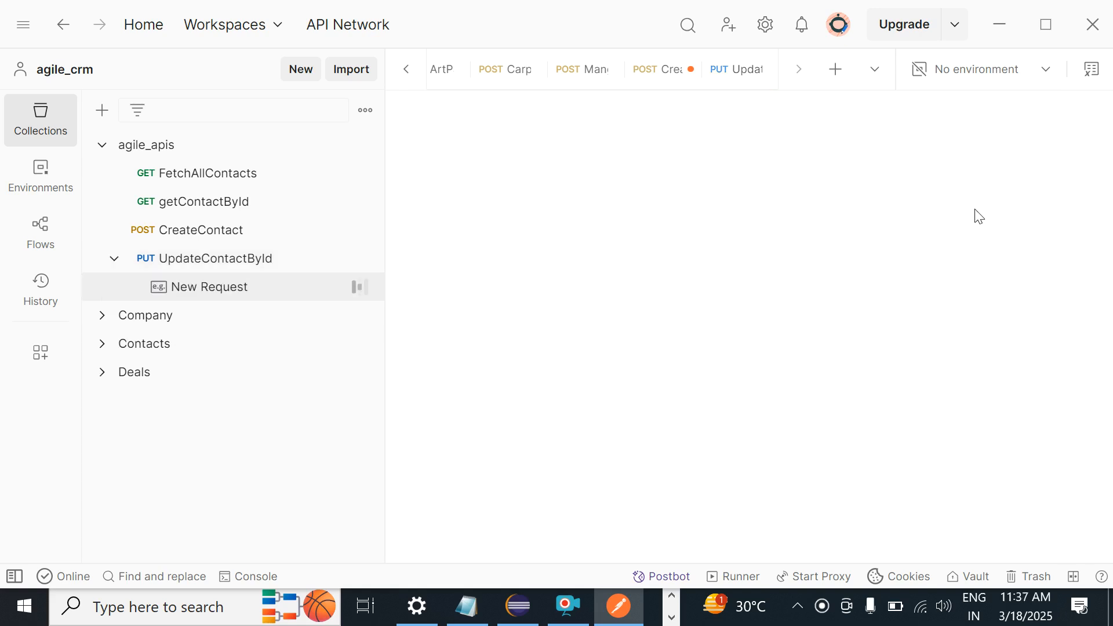
left_click(224, 288)
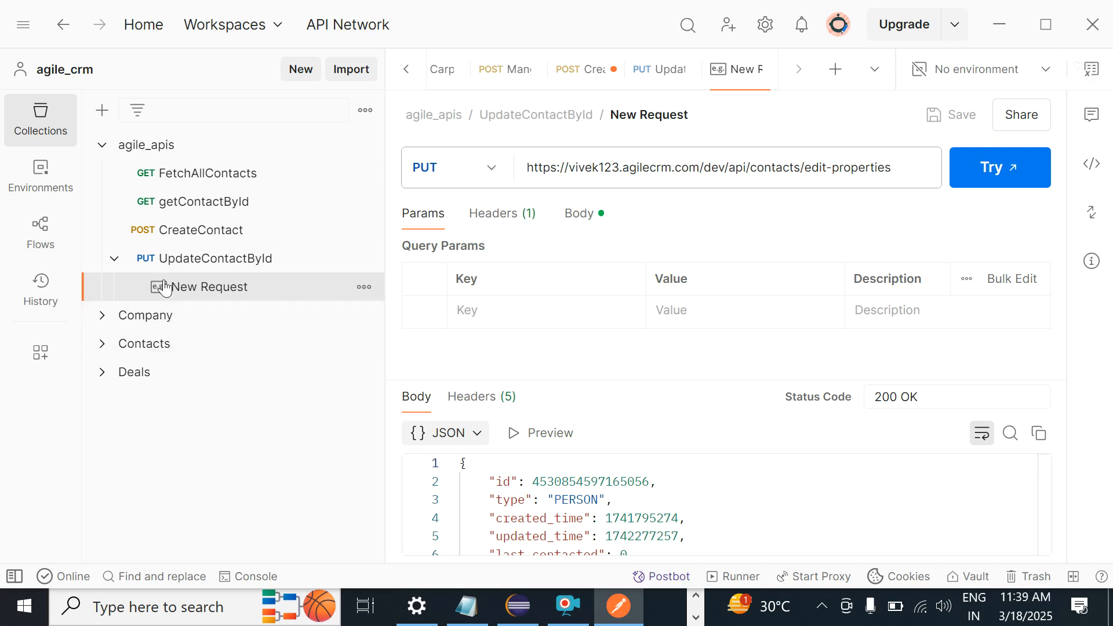
key("Delete")
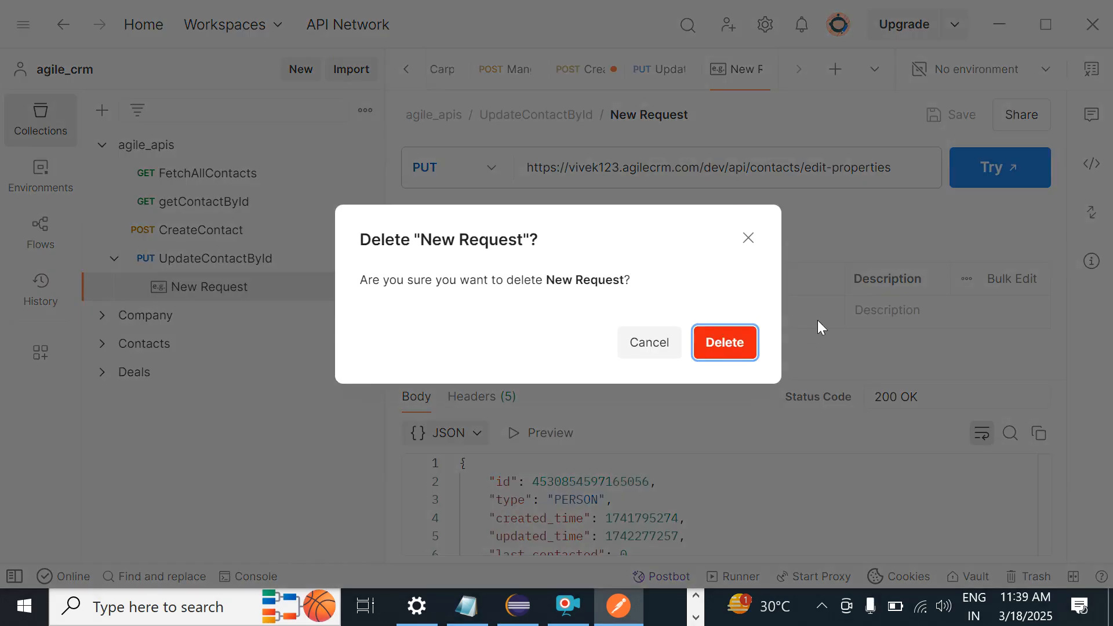
left_click(723, 347)
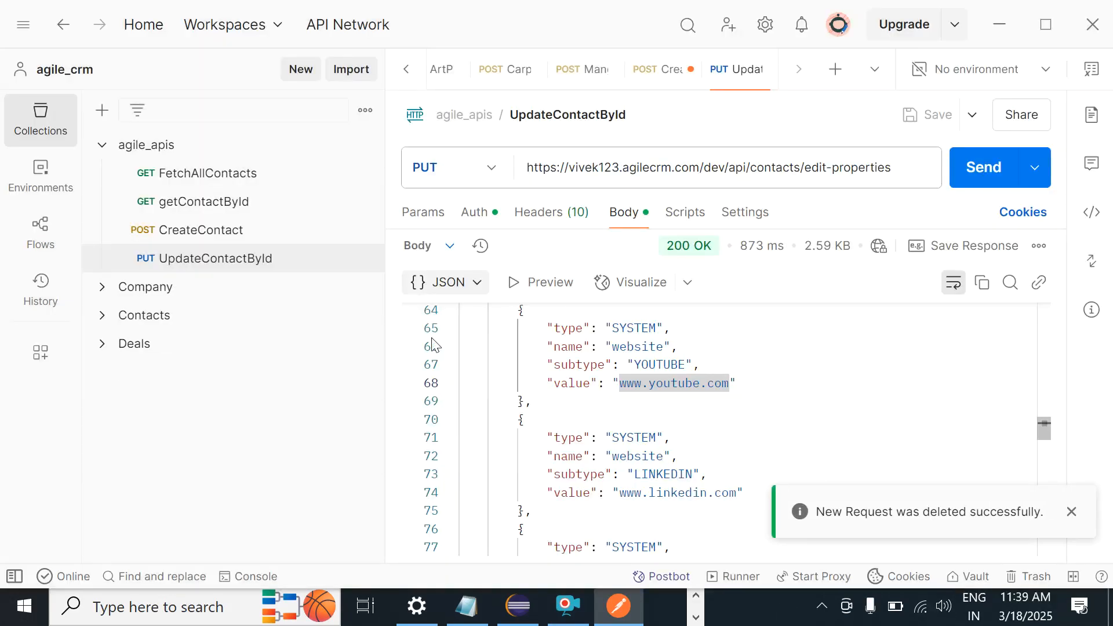
Step: Scroll the agilecrm README down to the '1.5 Update lead score by ID' section
key("alt+Tab")
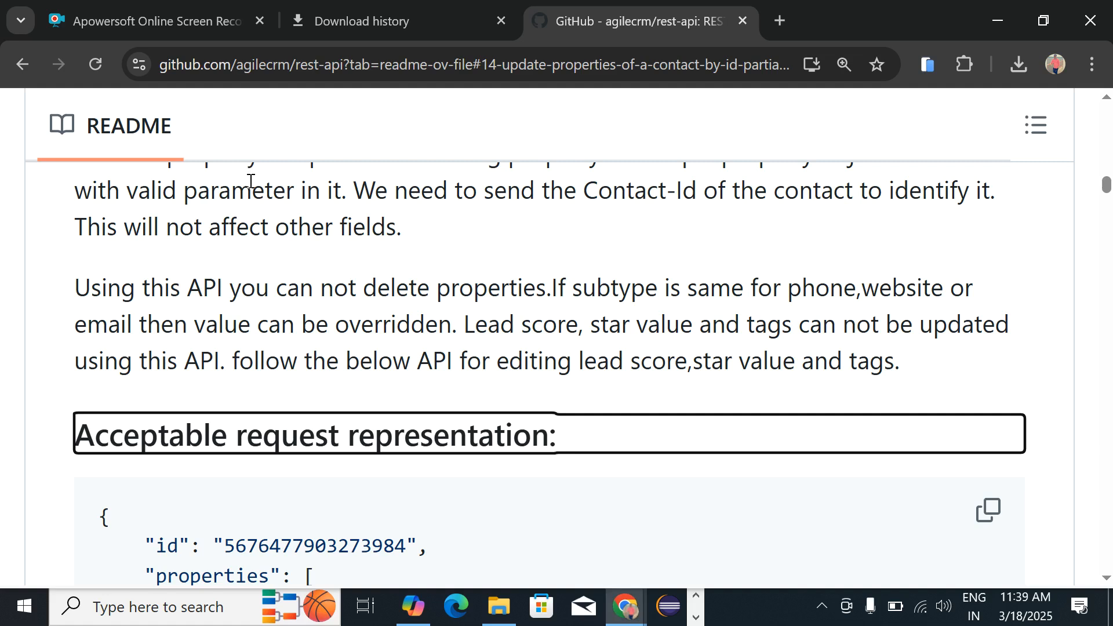
scroll(362, 301, "down", 10)
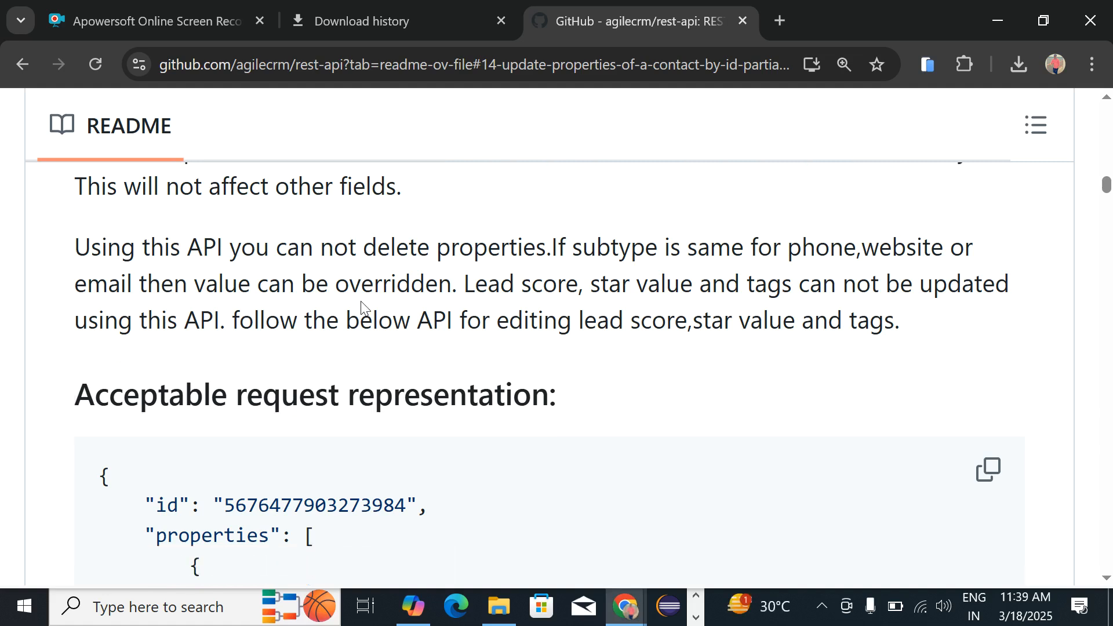
scroll(362, 301, "down", 10)
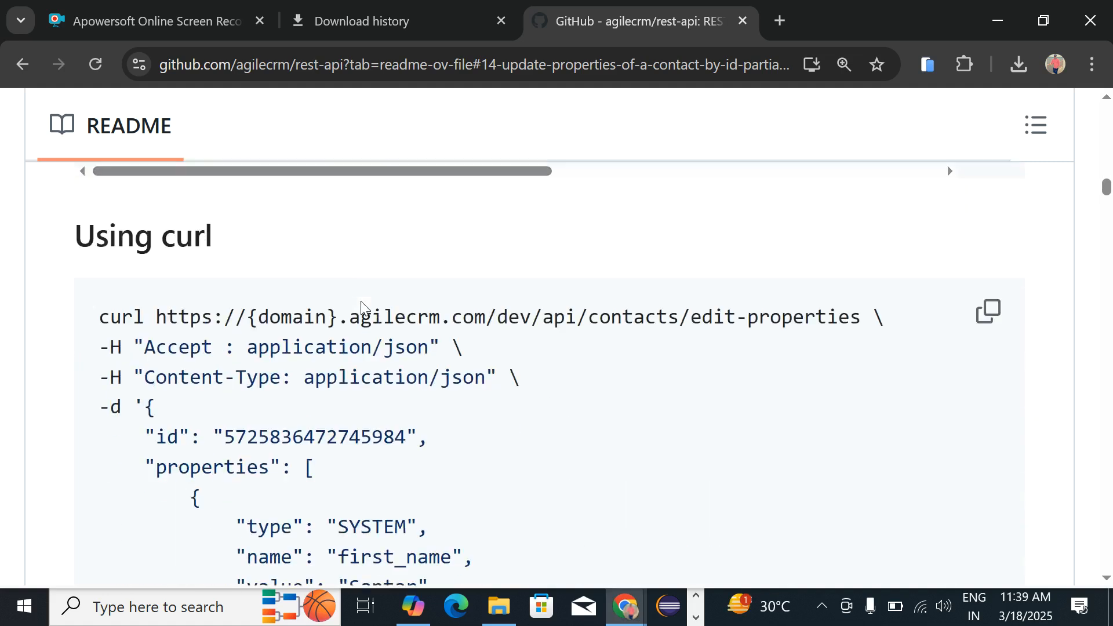
scroll(363, 308, "down", 8)
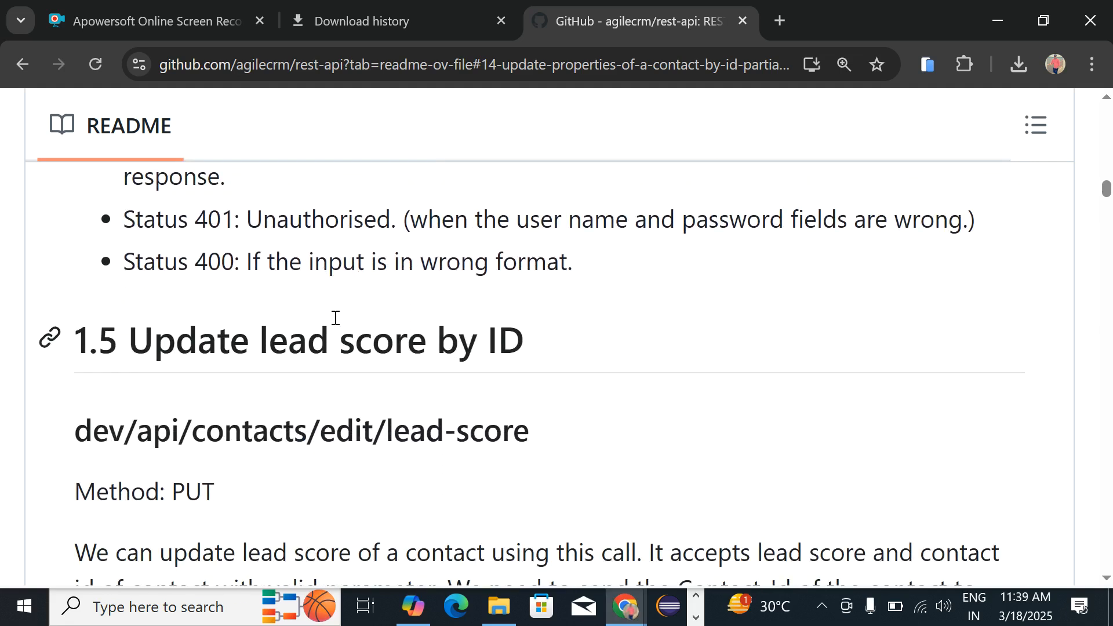
double_click(336, 317)
scroll(335, 319, "down", 2)
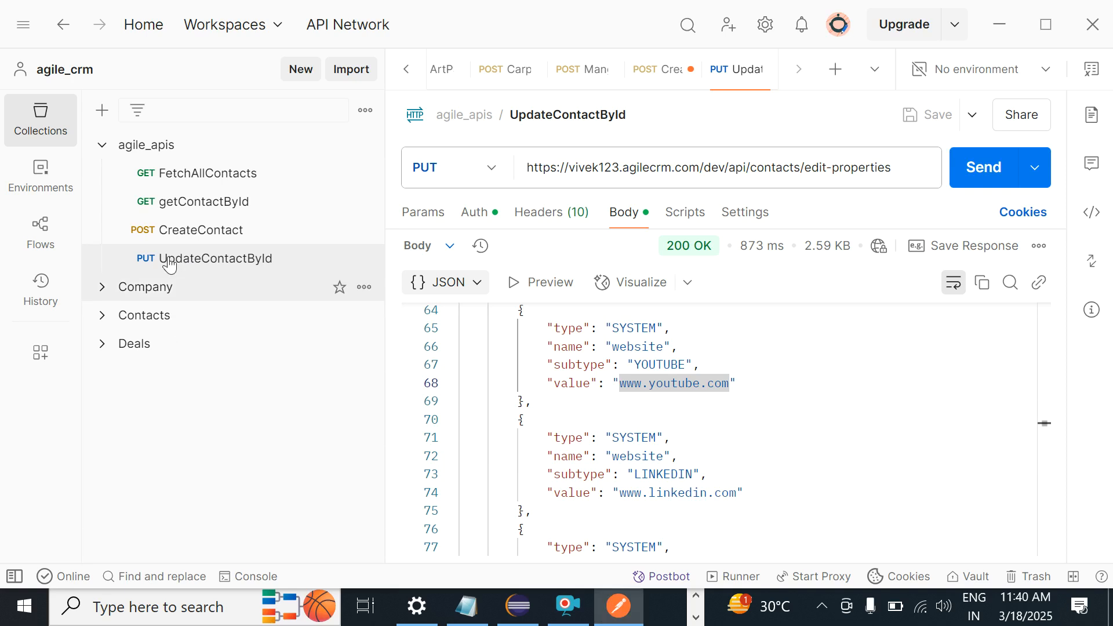
Step: Add a request to the agile_apis collection and rename it UpdateLeadScoreById
left_click(152, 154)
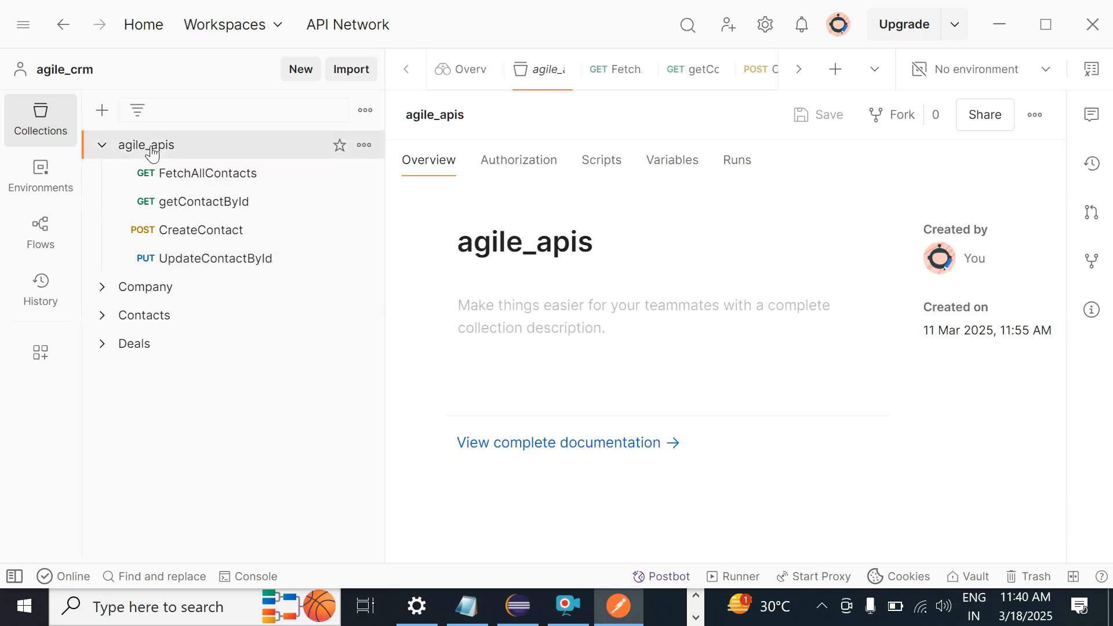
right_click(153, 154)
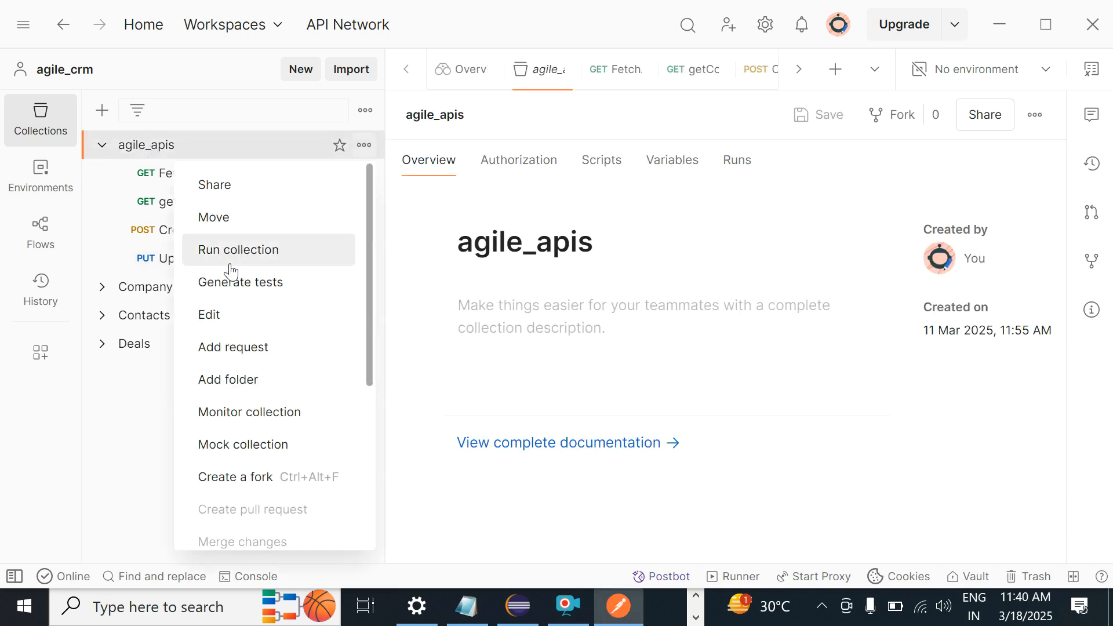
left_click(224, 358)
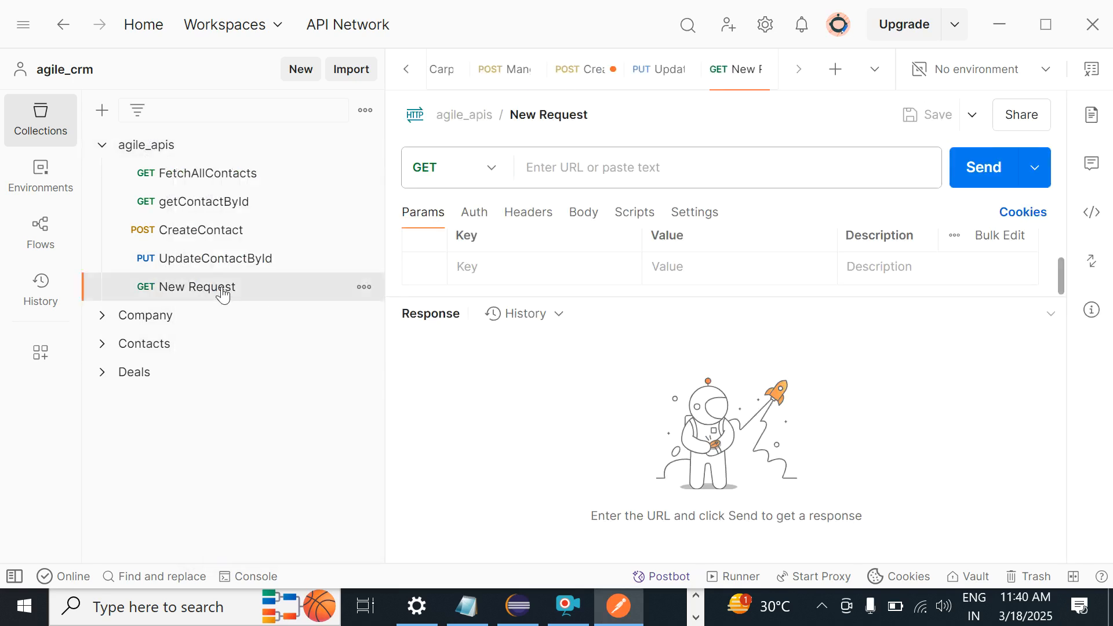
left_click(542, 126)
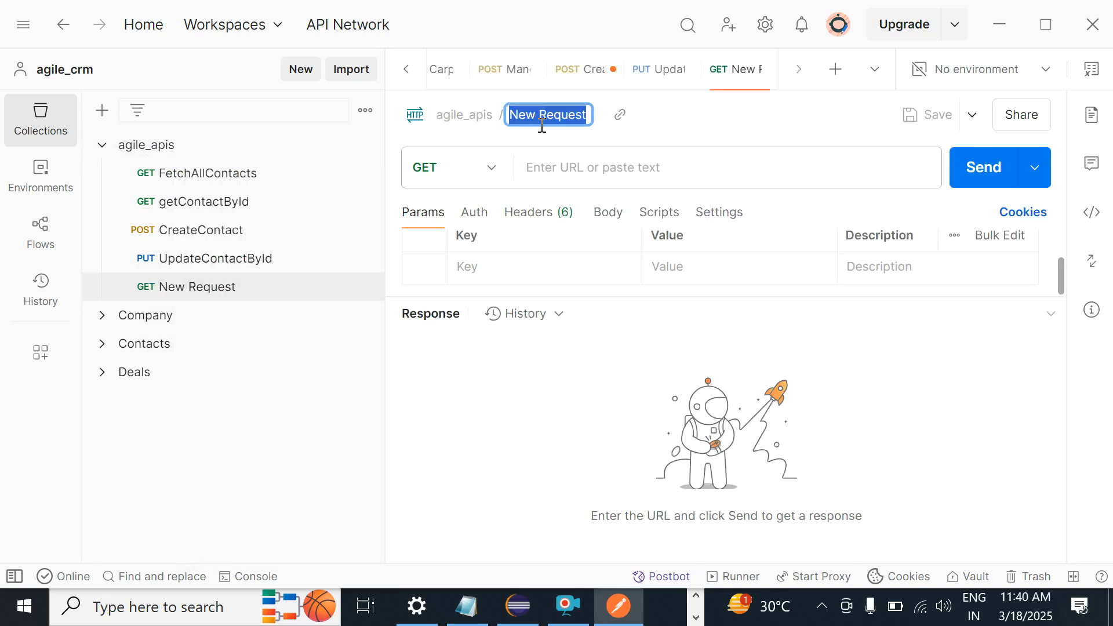
type("Update")
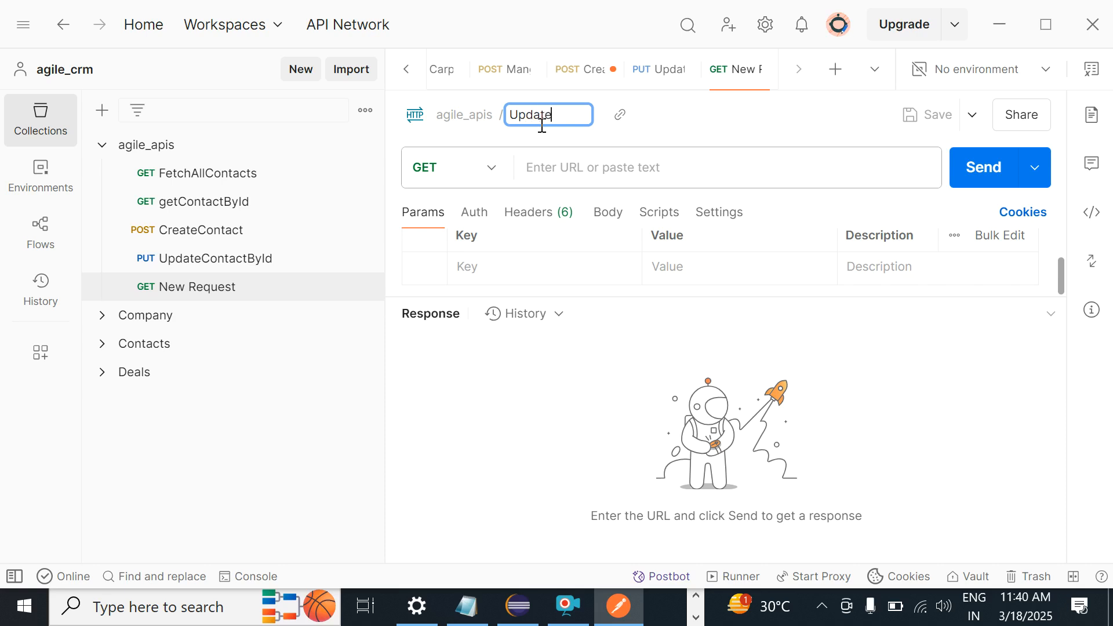
type("Le")
type("dScoreById")
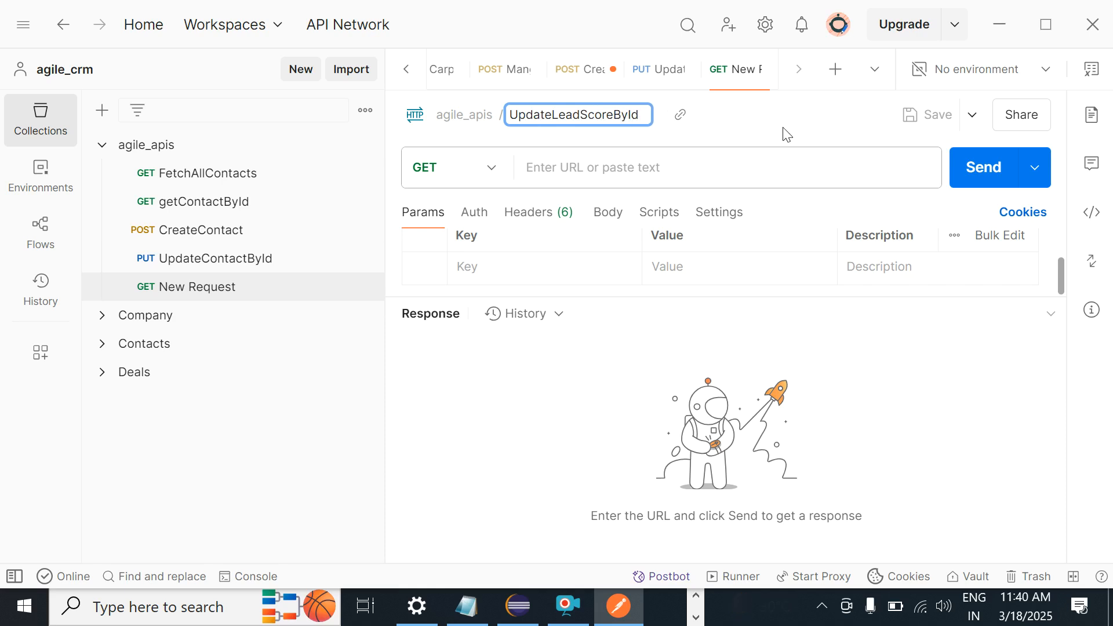
key("Return")
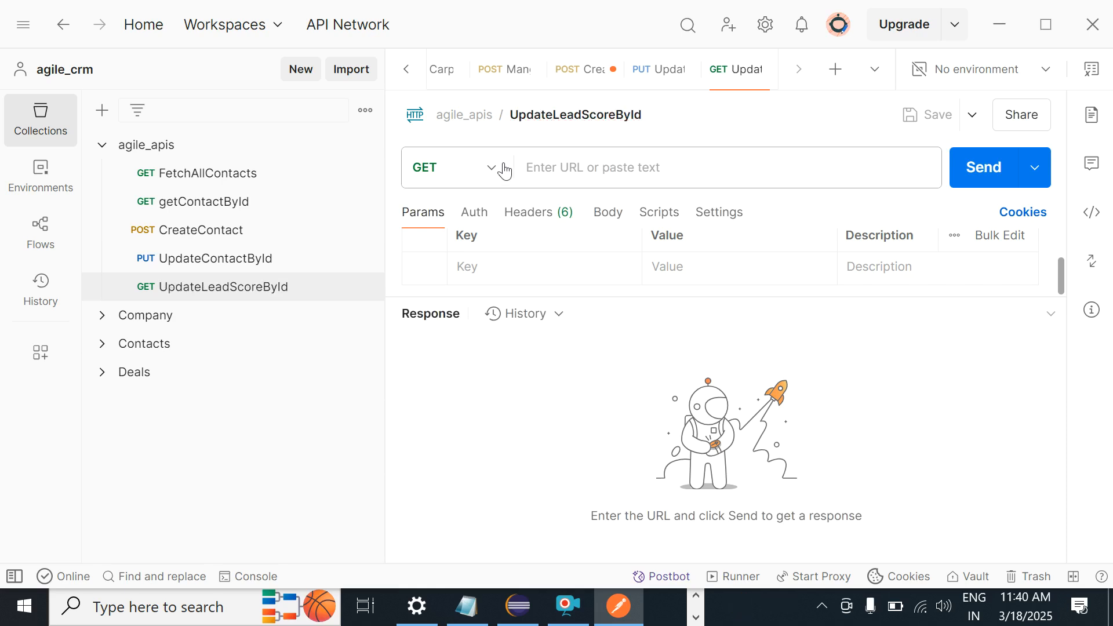
key("alt+Tab")
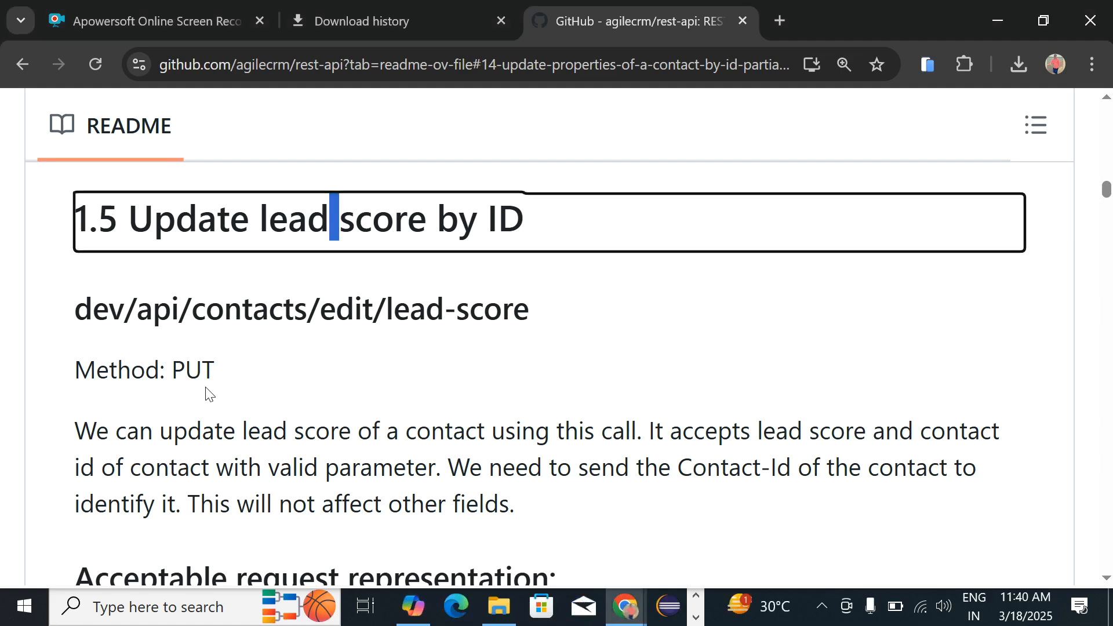
Step: Set the request method to PUT and fill in the previously used agilecrm contacts URL
key("alt+Tab")
left_click(548, 170)
left_click(489, 173)
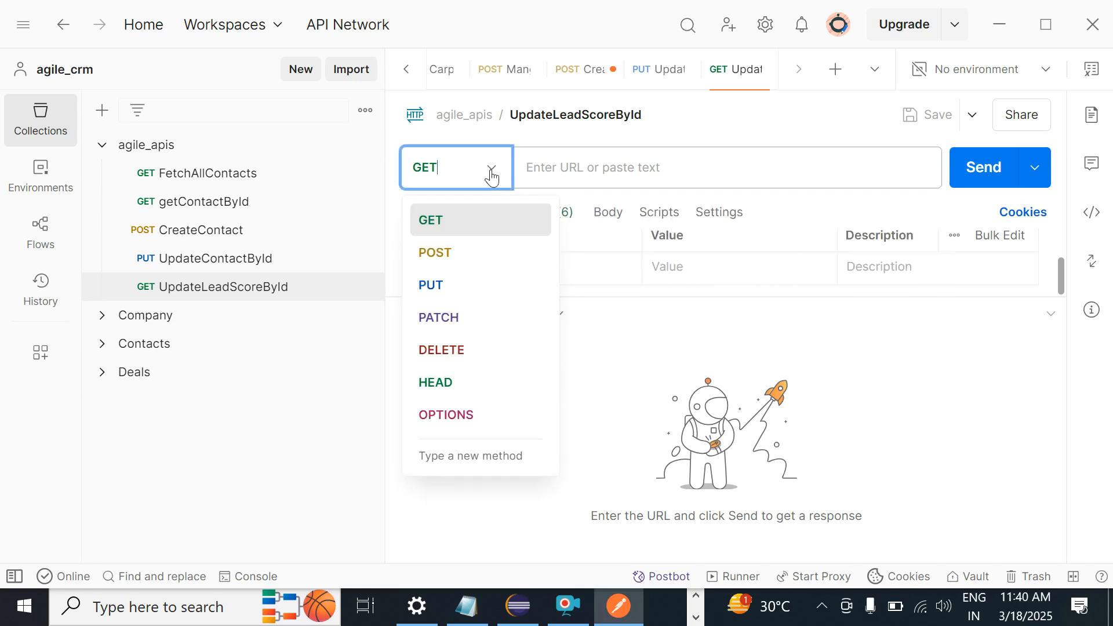
left_click(430, 285)
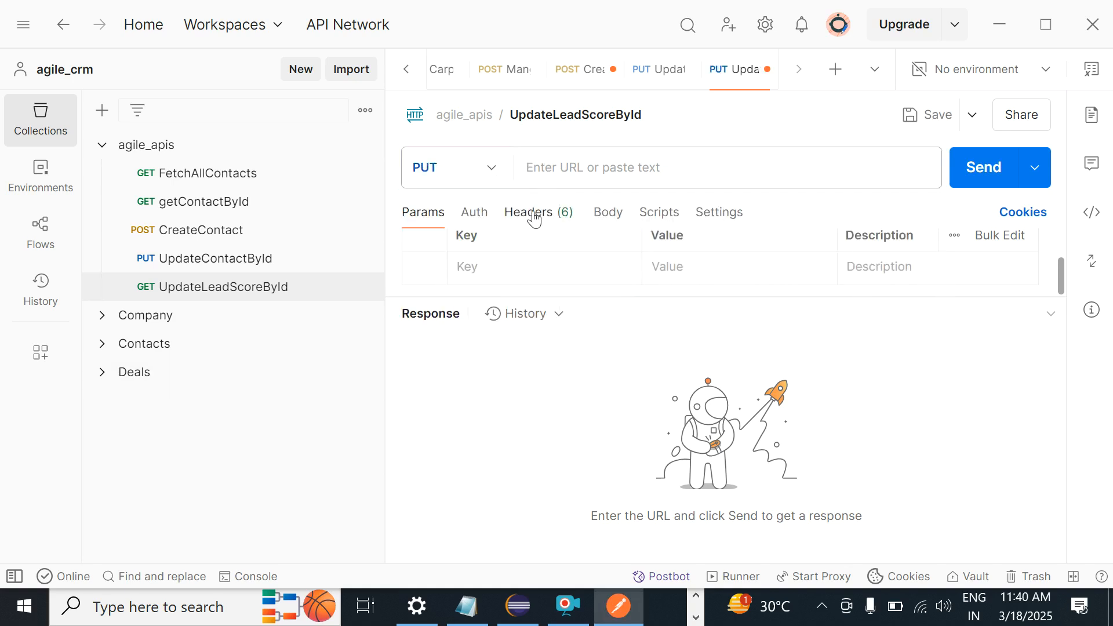
left_click(559, 174)
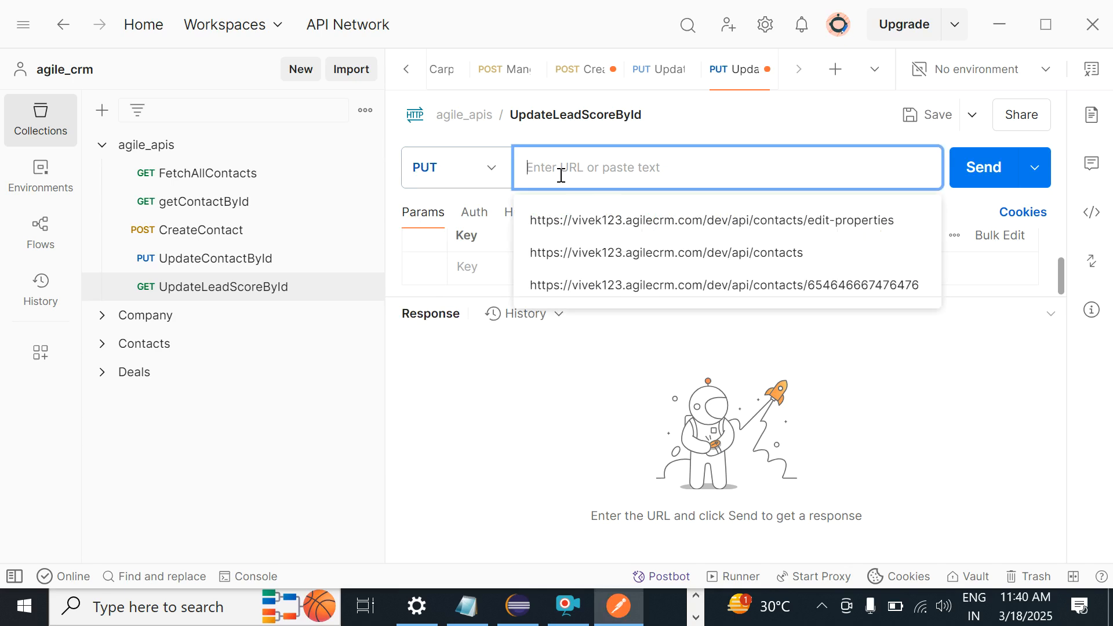
left_click(569, 253)
Step: Copy the dev/api/contacts/edit/lead-score path from the README and paste it over the URL's contacts path
key("alt+Tab")
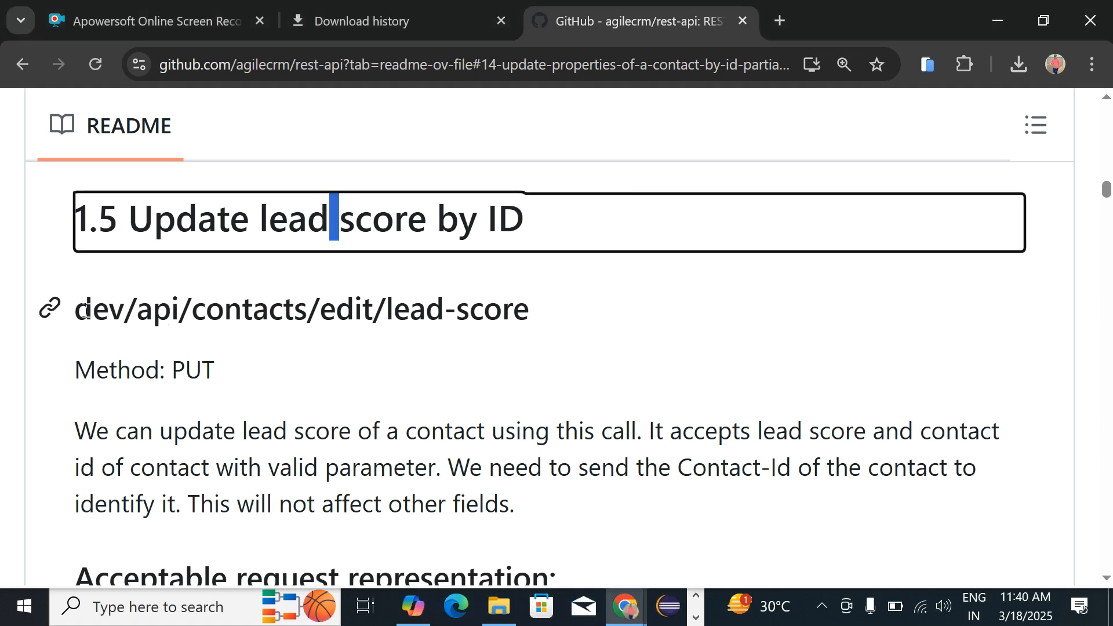
key("Tab")
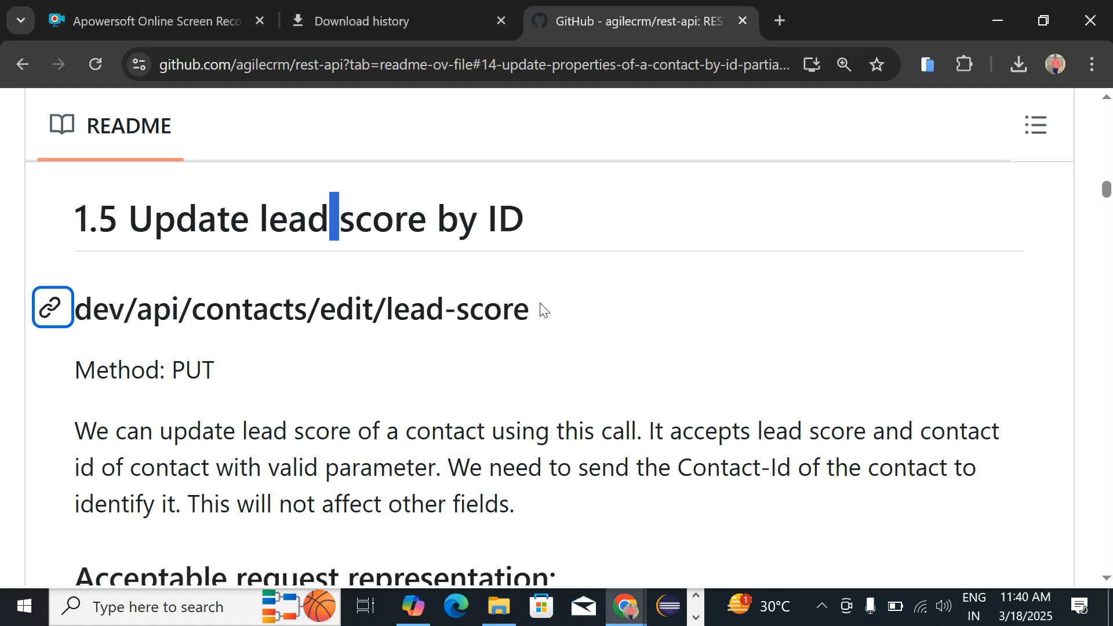
left_click_drag(529, 313, 79, 312)
key("ctrl+c")
key("alt+Tab")
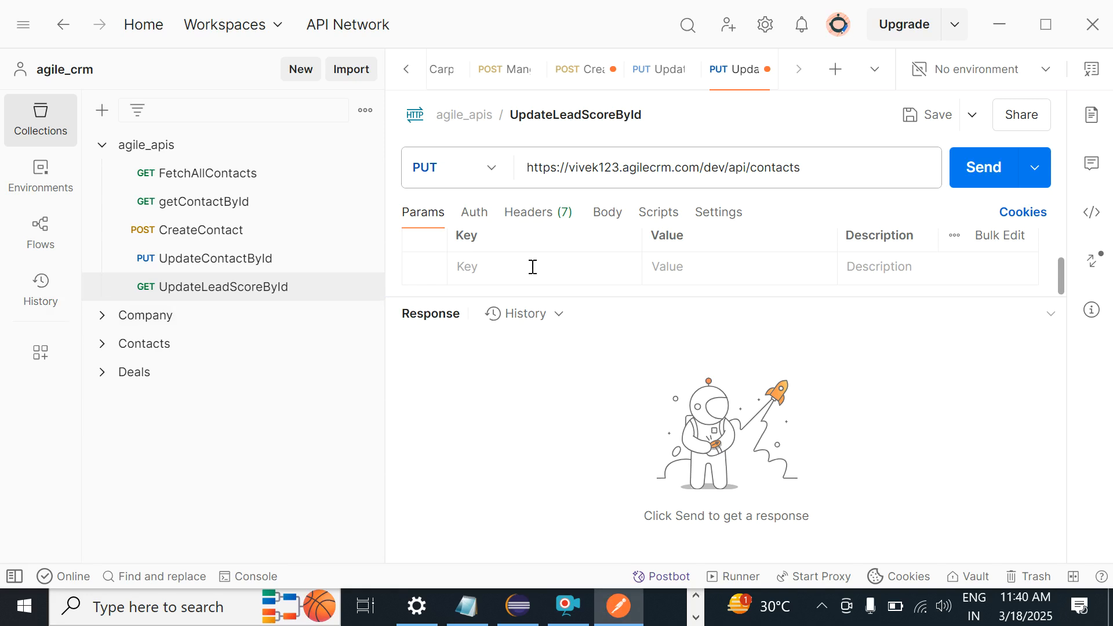
left_click_drag(705, 172, 880, 178)
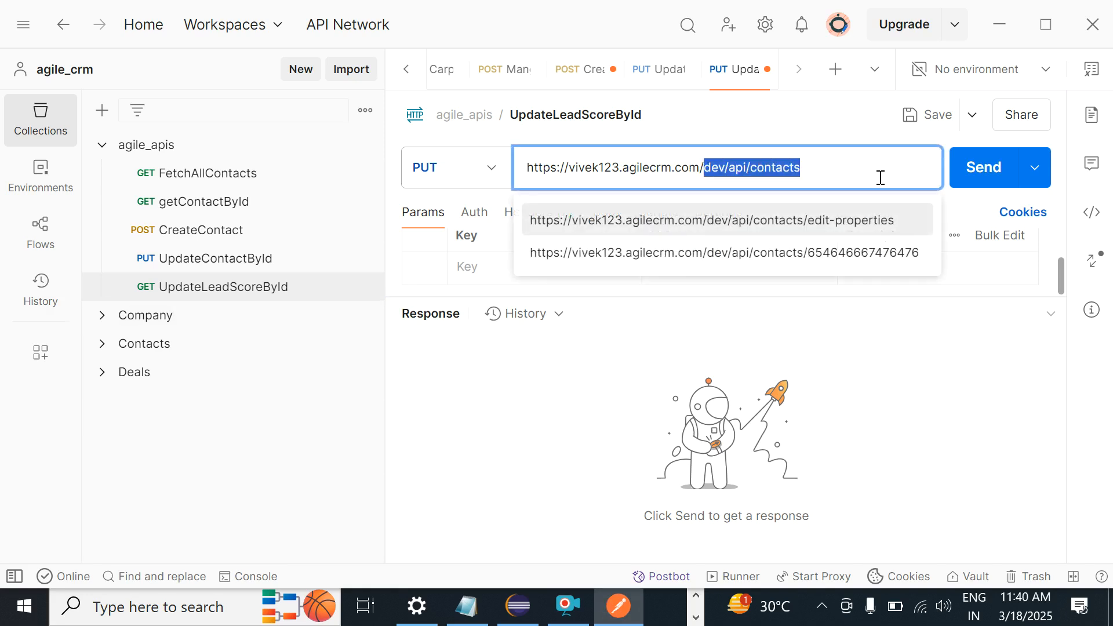
key("ctrl+v")
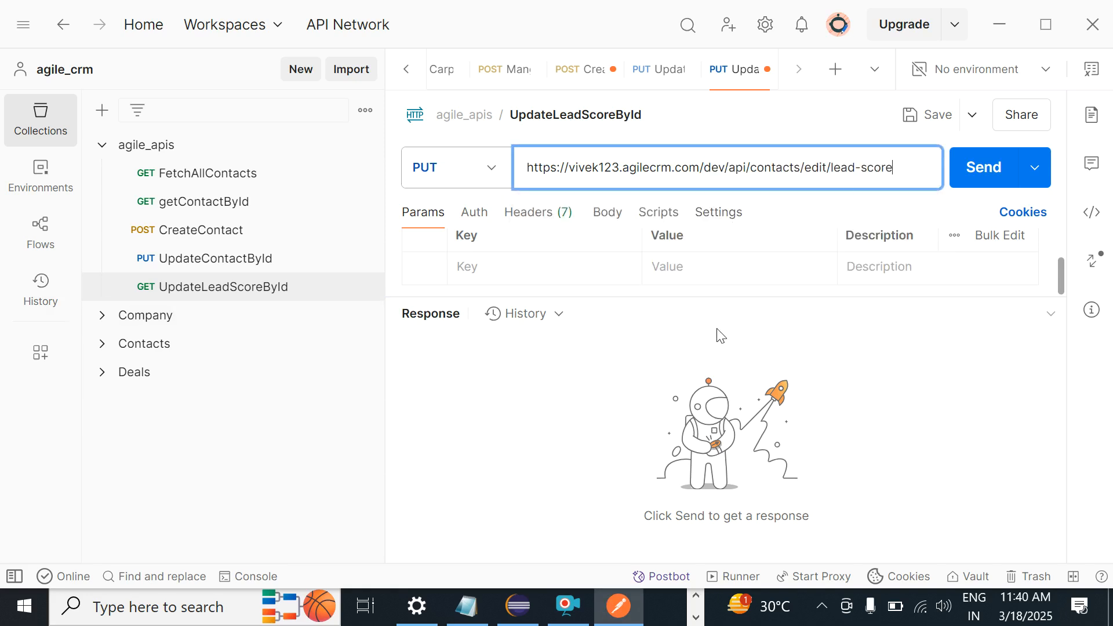
key("alt+Tab")
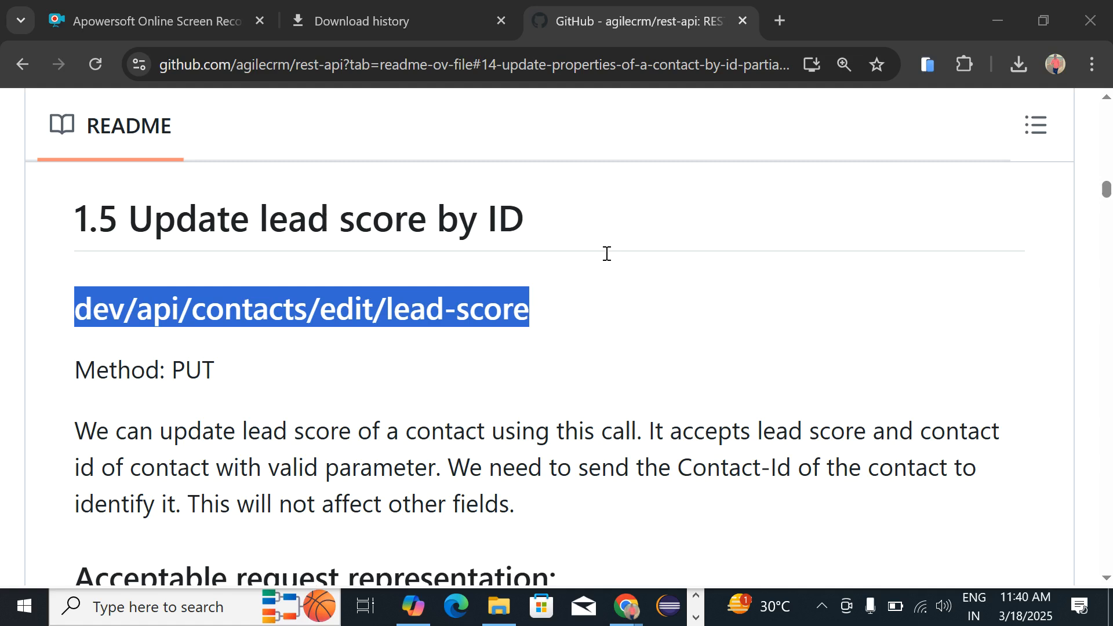
Step: Copy the README's example JSON body with id and lead_score 20, then return to Postman
left_click(338, 502)
scroll(336, 500, "down", 3)
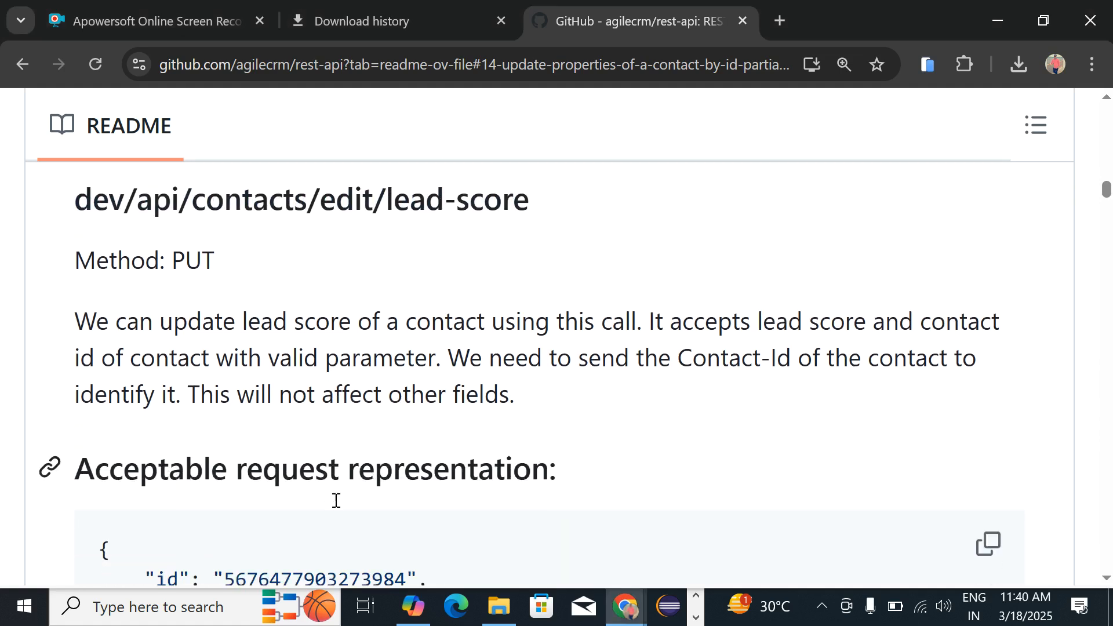
scroll(336, 500, "down", 1)
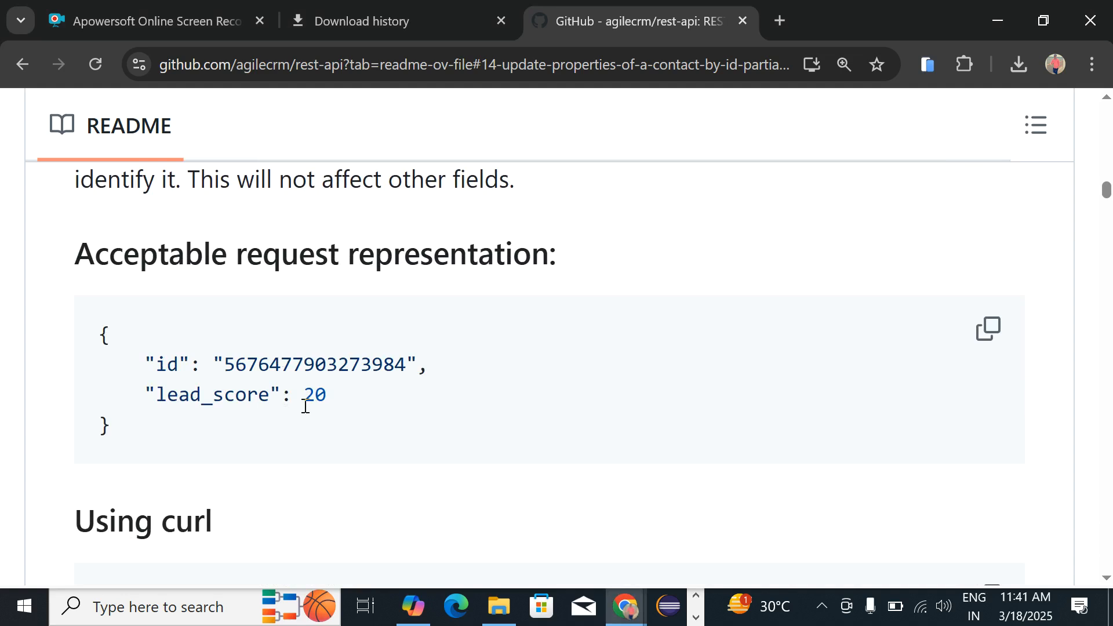
double_click(212, 400)
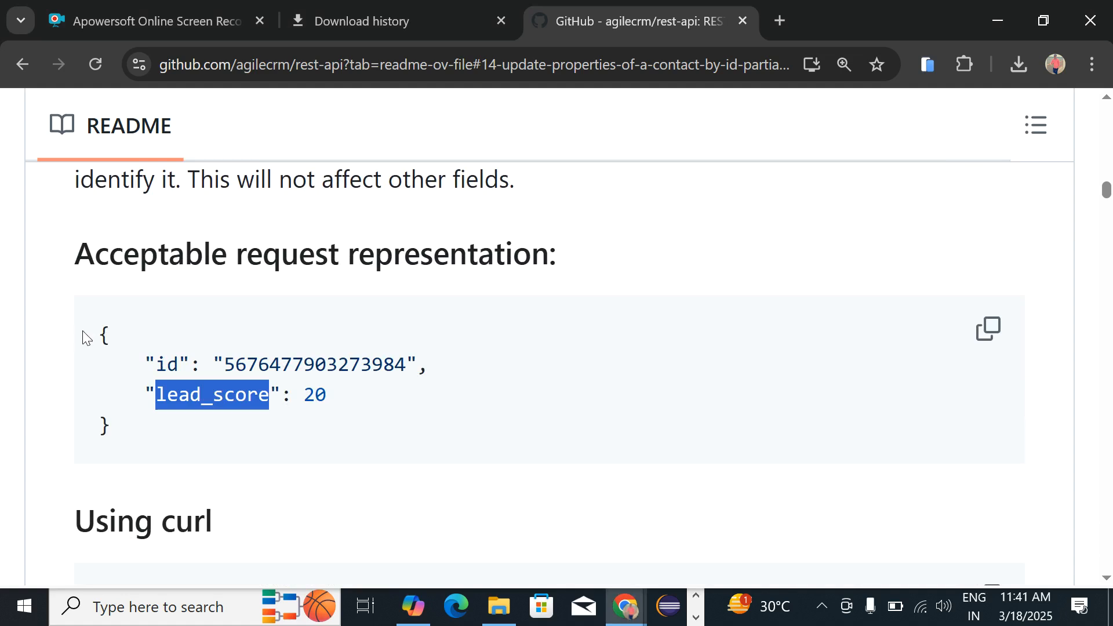
left_click(113, 422)
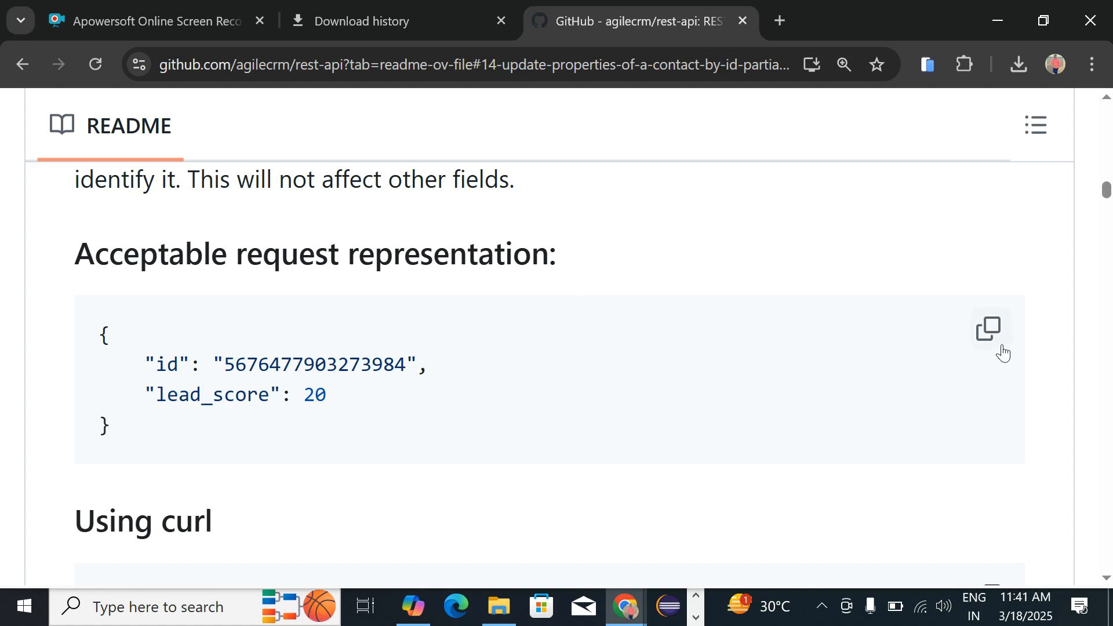
left_click(987, 329)
key("alt+Tab")
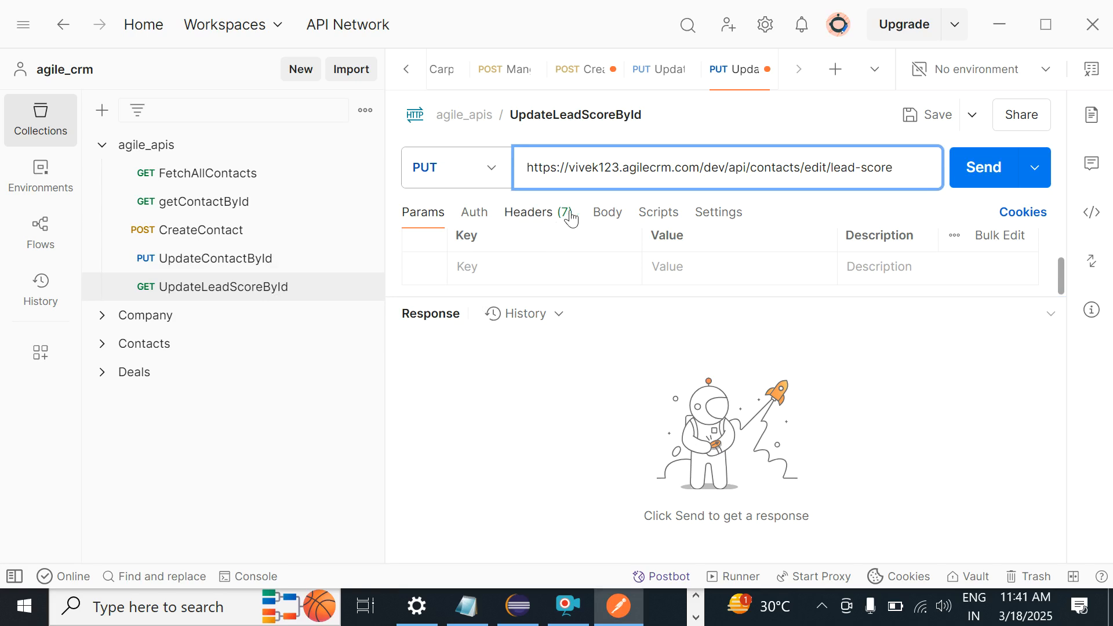
Step: Choose Basic Auth as UpdateLeadScoreById's authorization type, with the account credentials filled in
left_click(472, 216)
left_click(472, 216)
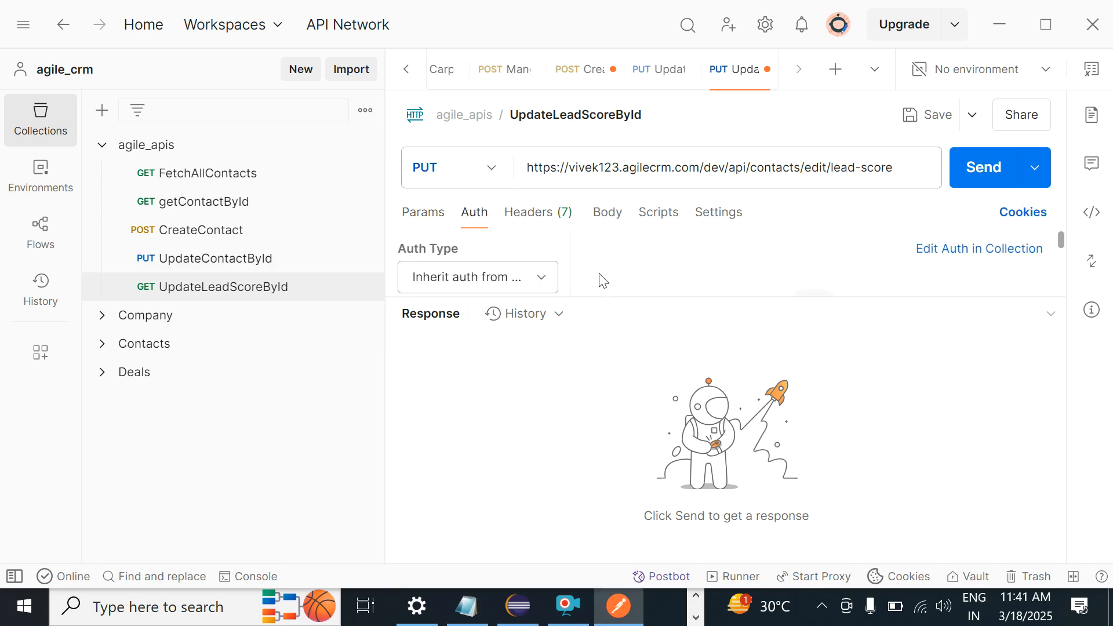
left_click_drag(596, 299, 576, 455)
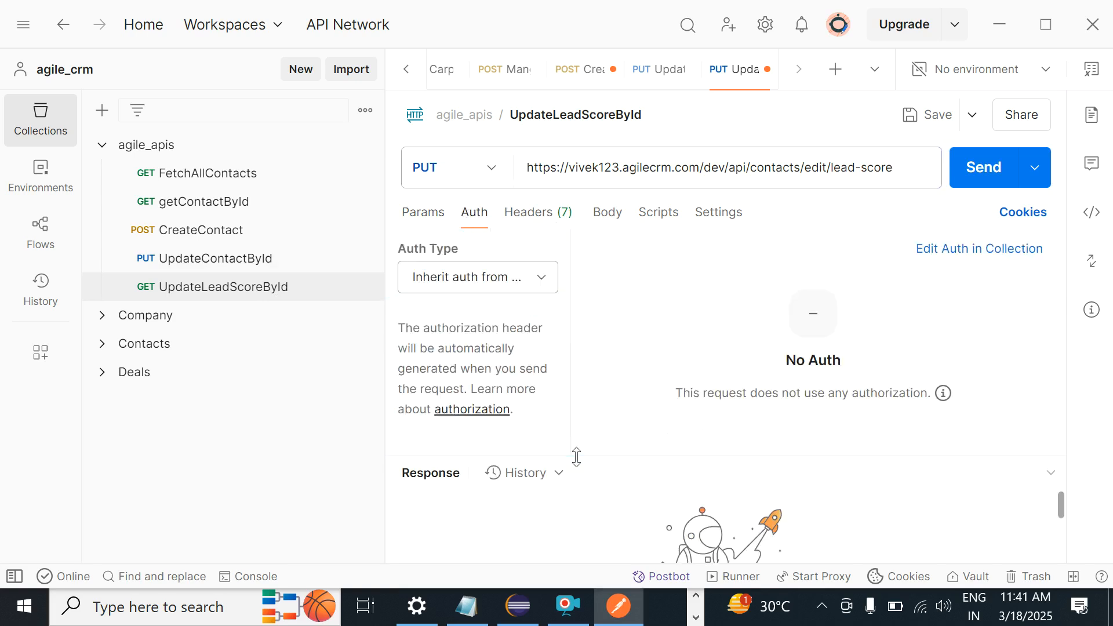
left_click(544, 279)
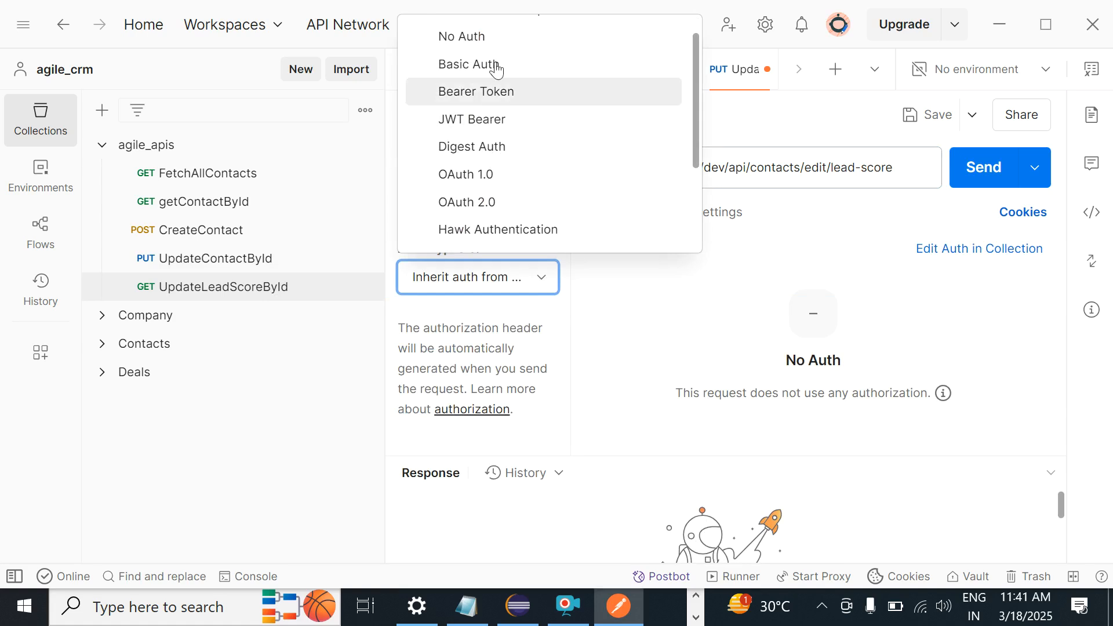
left_click(484, 67)
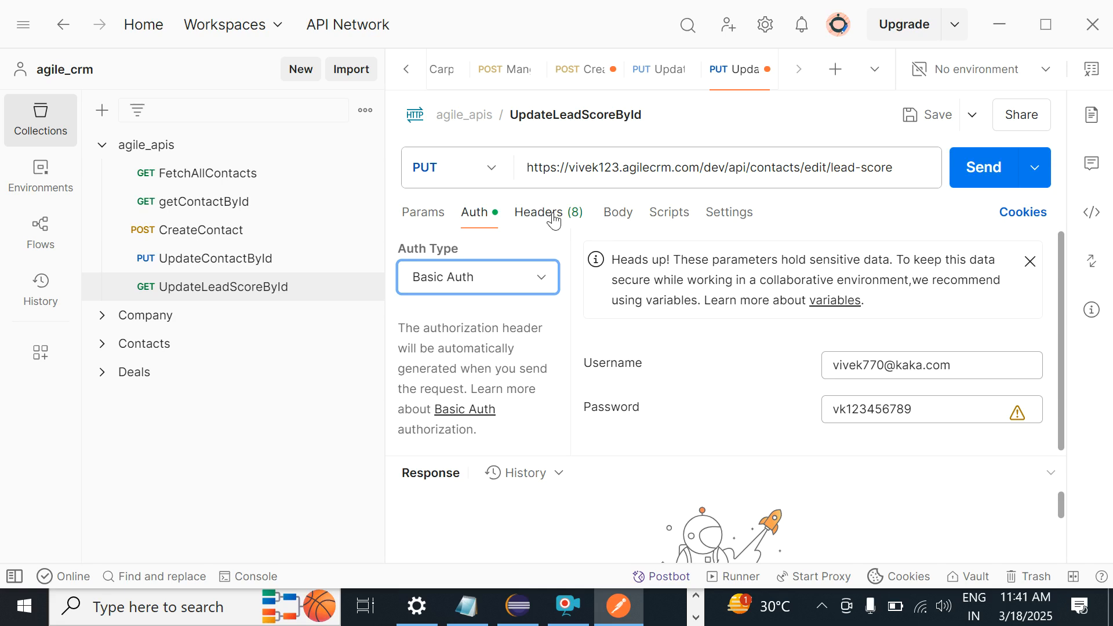
Step: Set the request body type to raw and paste in the copied example JSON
left_click(615, 217)
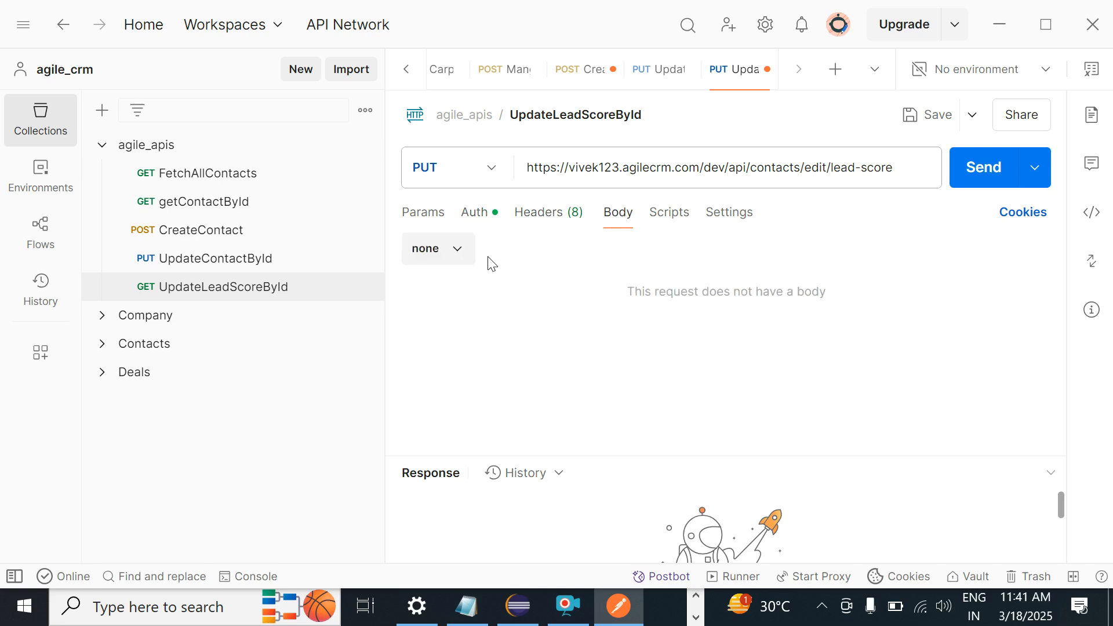
left_click(457, 252)
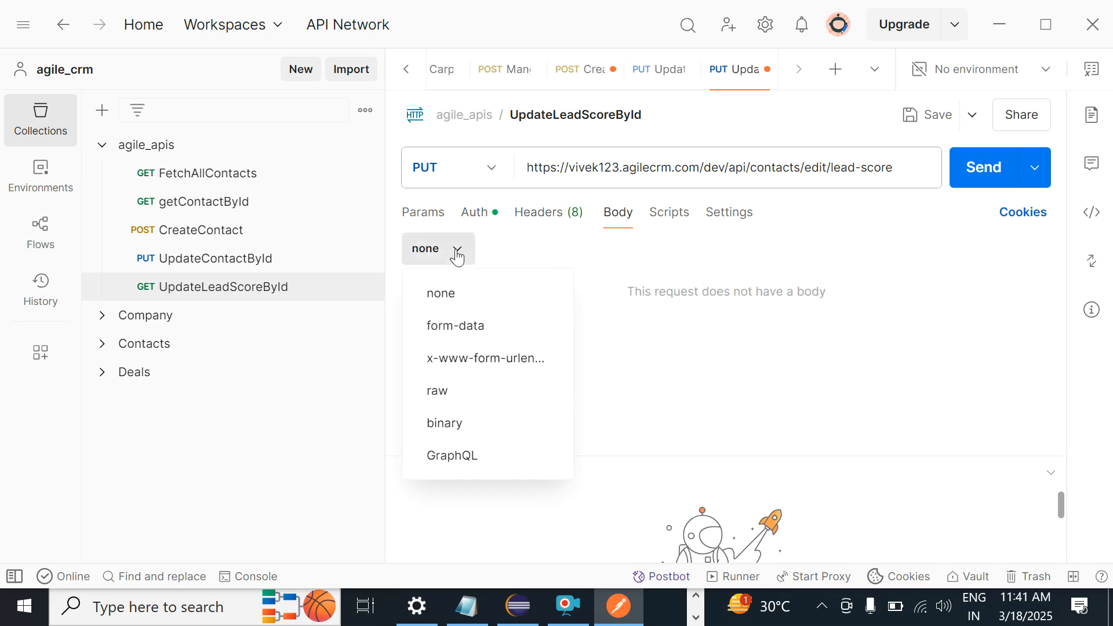
left_click(436, 390)
key("ctrl+v")
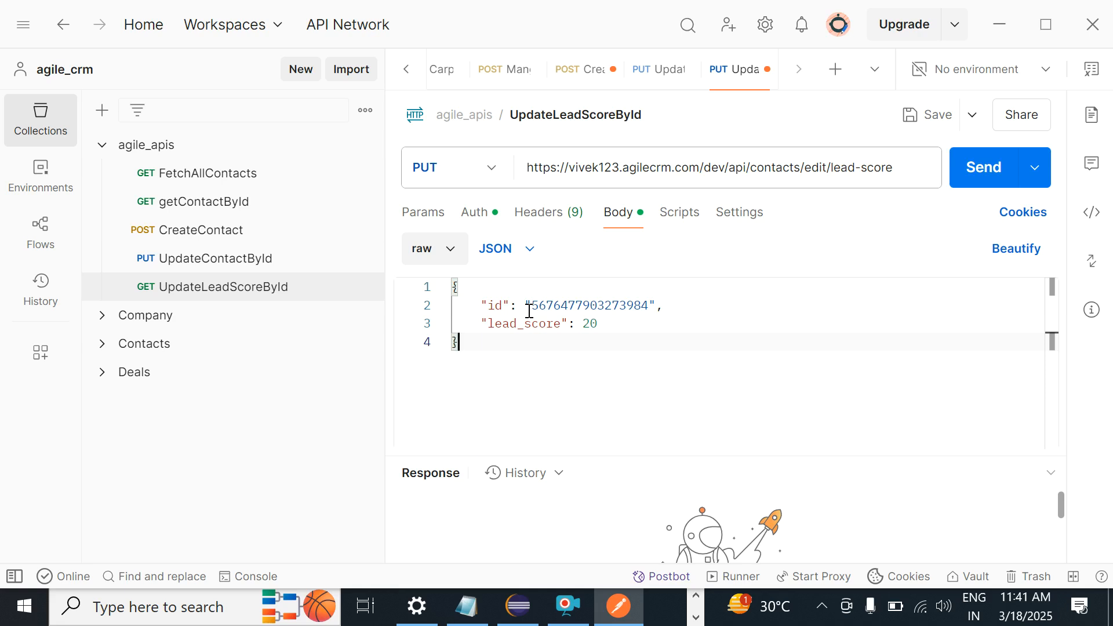
Step: Review the pasted id and lead_score 20 entries, leaving the caret at the end of the id line
left_click_drag(475, 305, 517, 306)
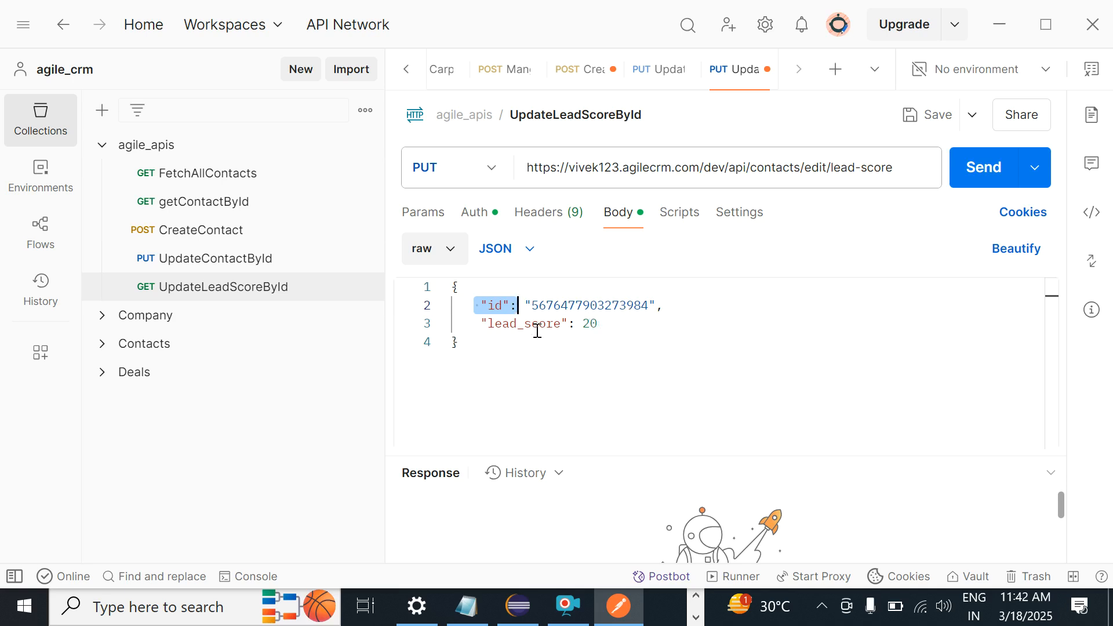
left_click(584, 323)
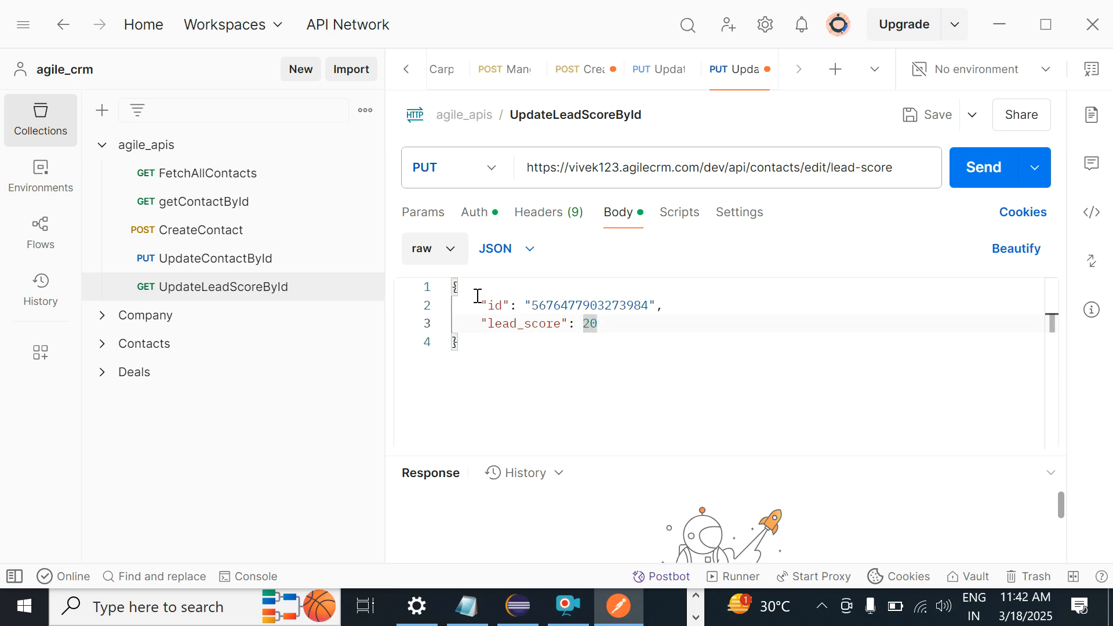
double_click(594, 323)
double_click(586, 305)
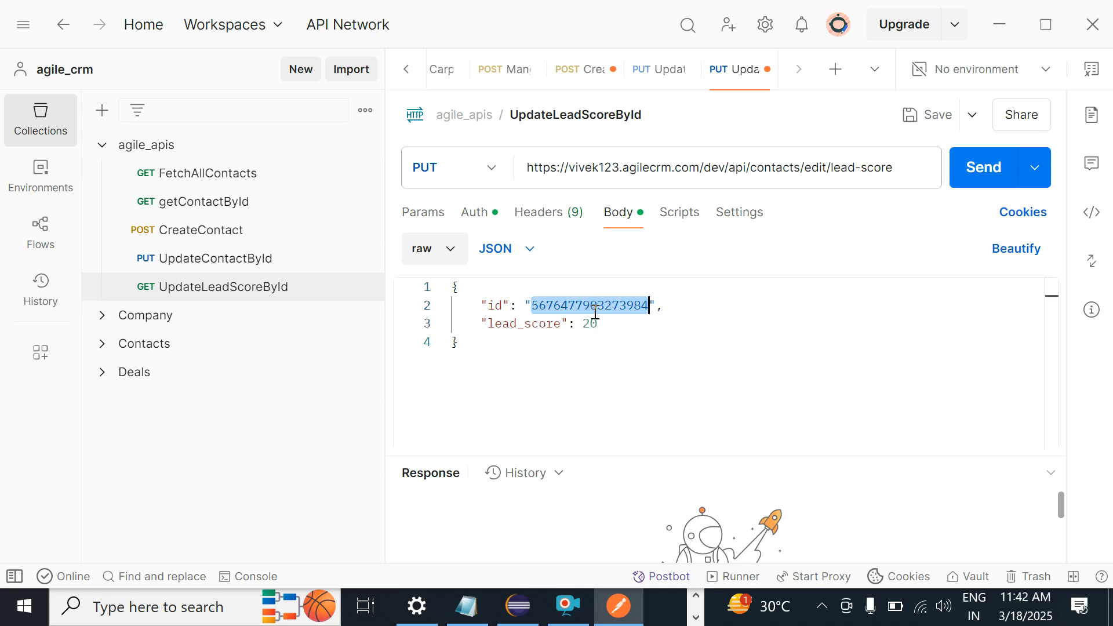
left_click(485, 291)
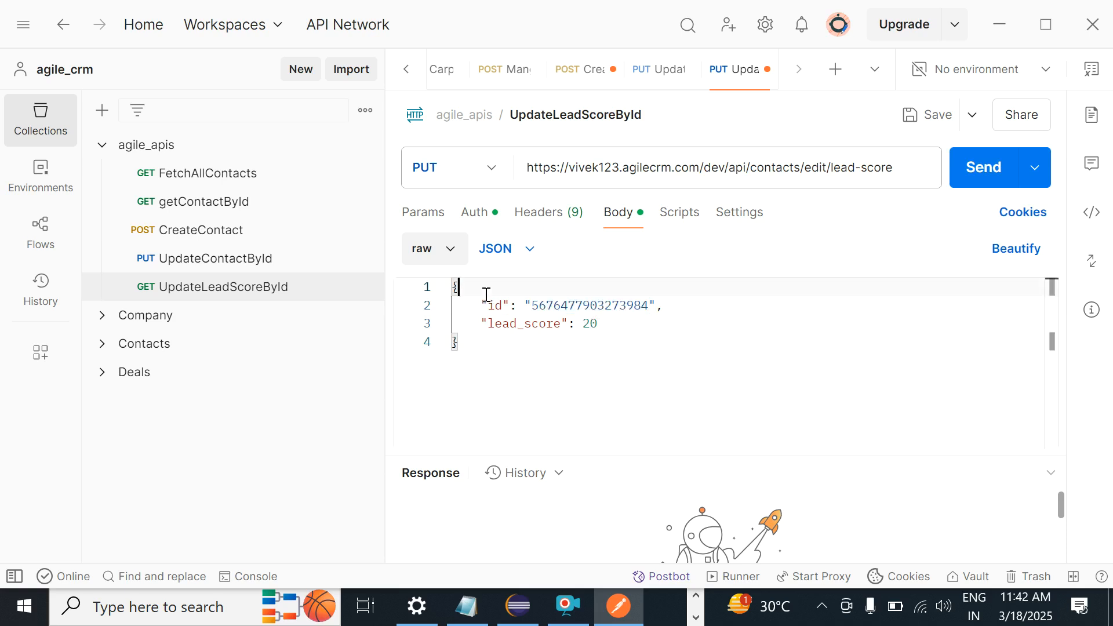
double_click(491, 305)
left_click(470, 303)
left_click_drag(469, 300, 656, 301)
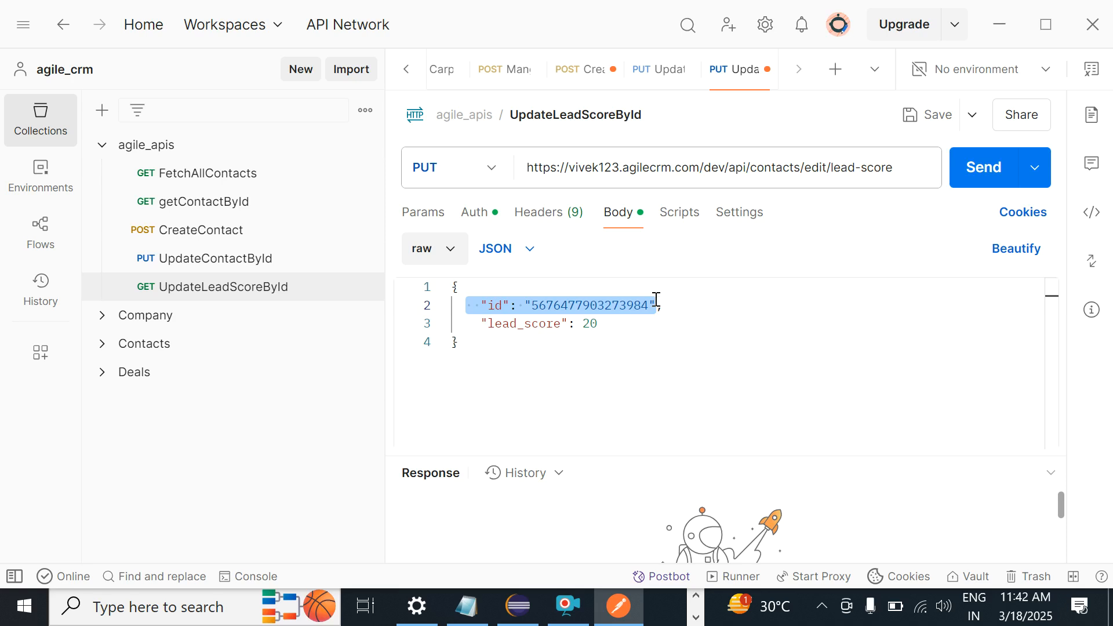
left_click(665, 308)
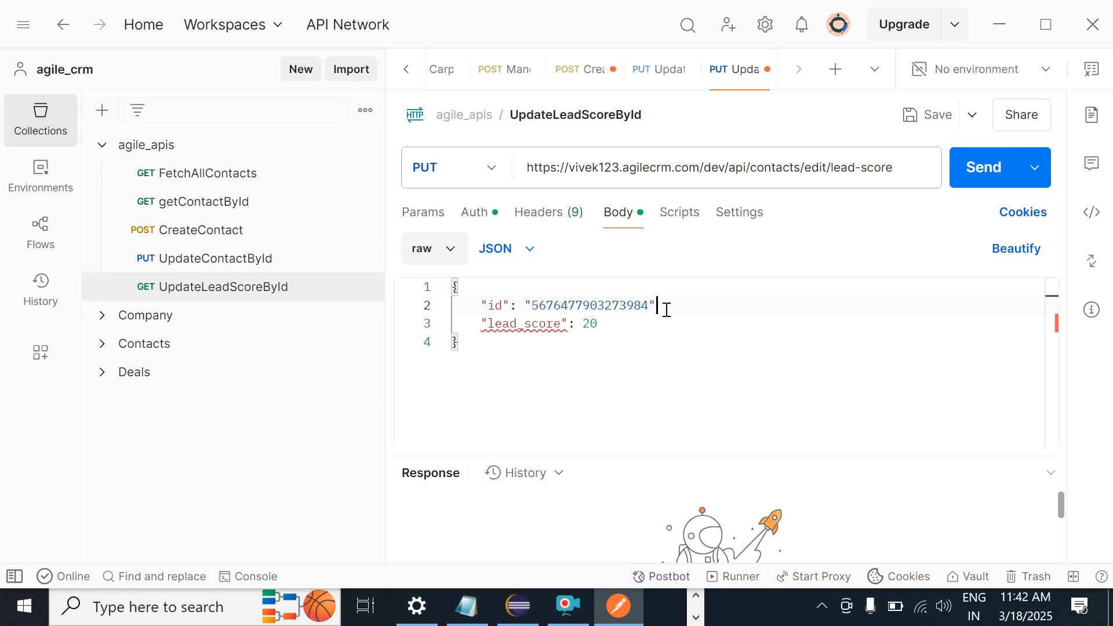
Step: Save and send the PUT lead-score request, which returns a 500 JSON parsing error
left_click(922, 114)
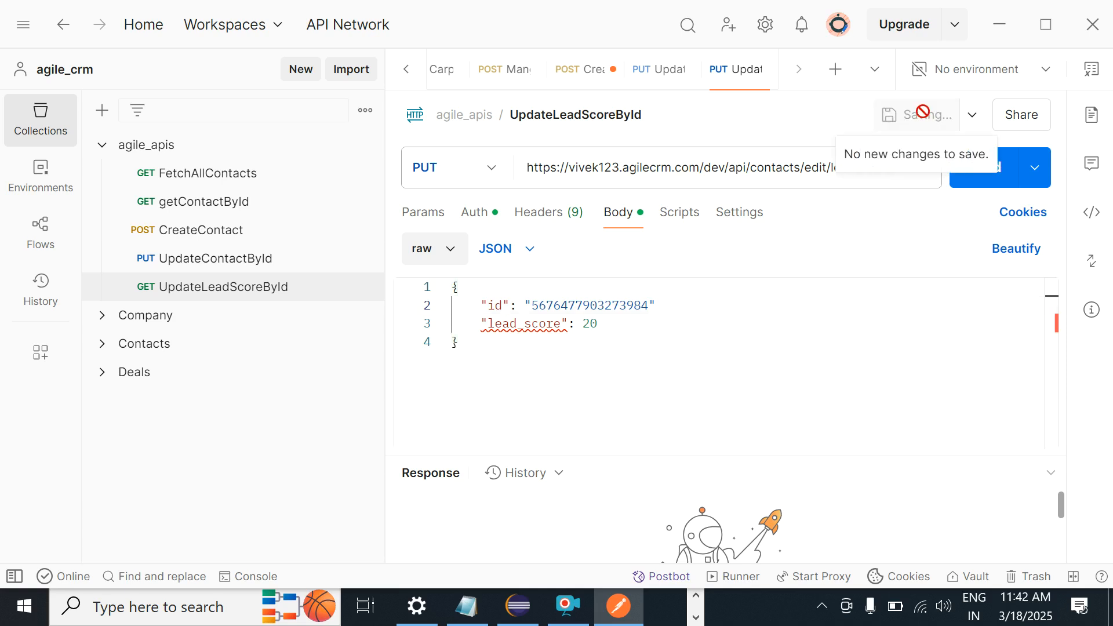
left_click(979, 178)
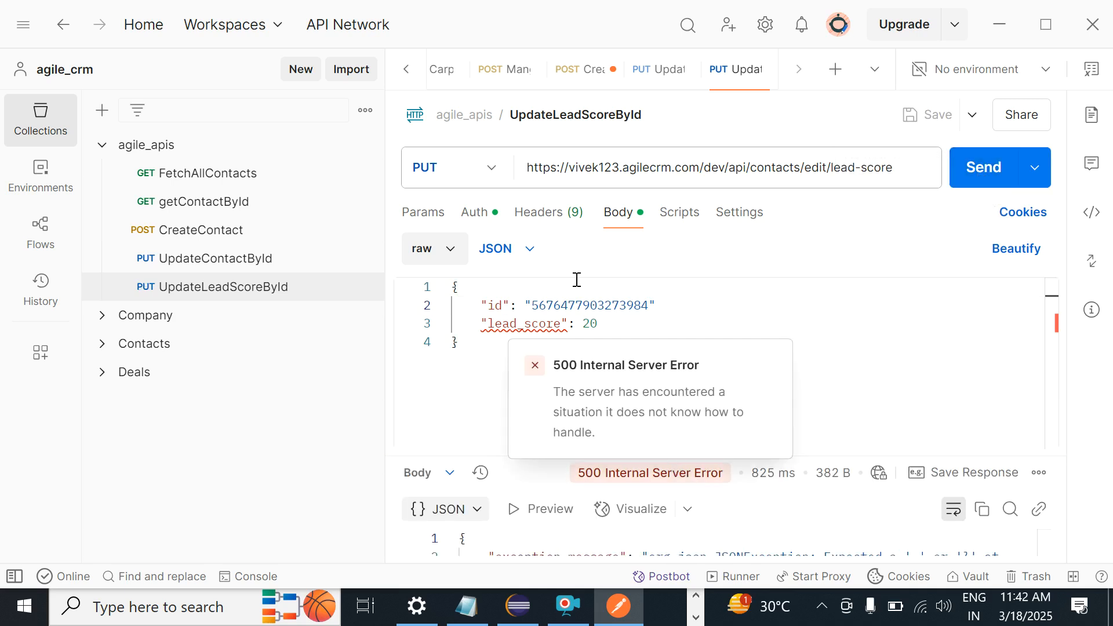
double_click(577, 305)
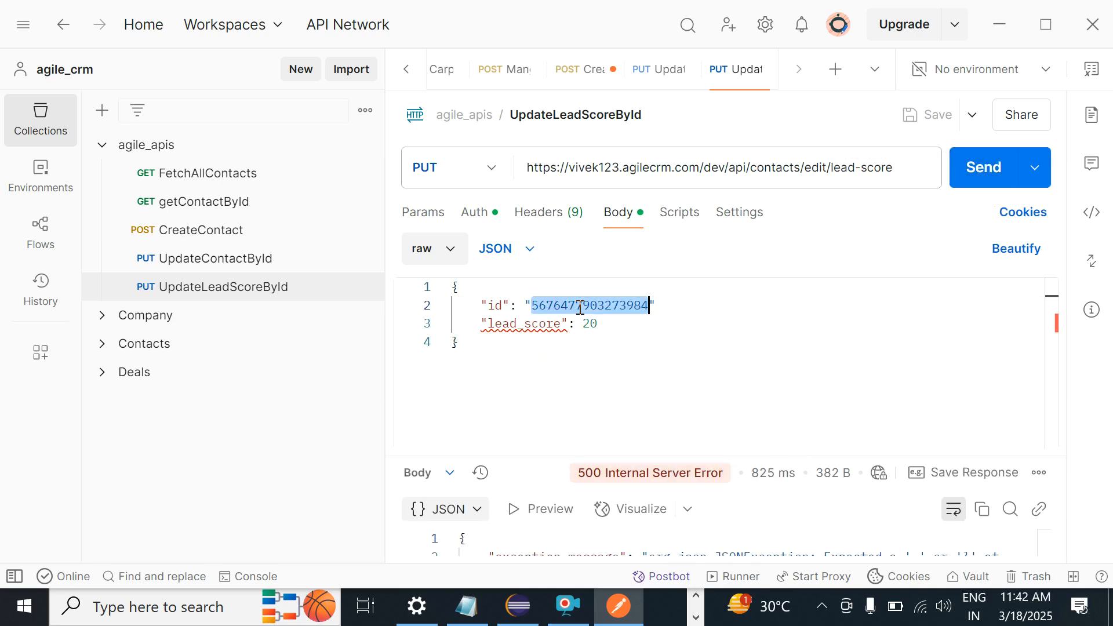
key("alt+Tab")
key("alt+Tab")
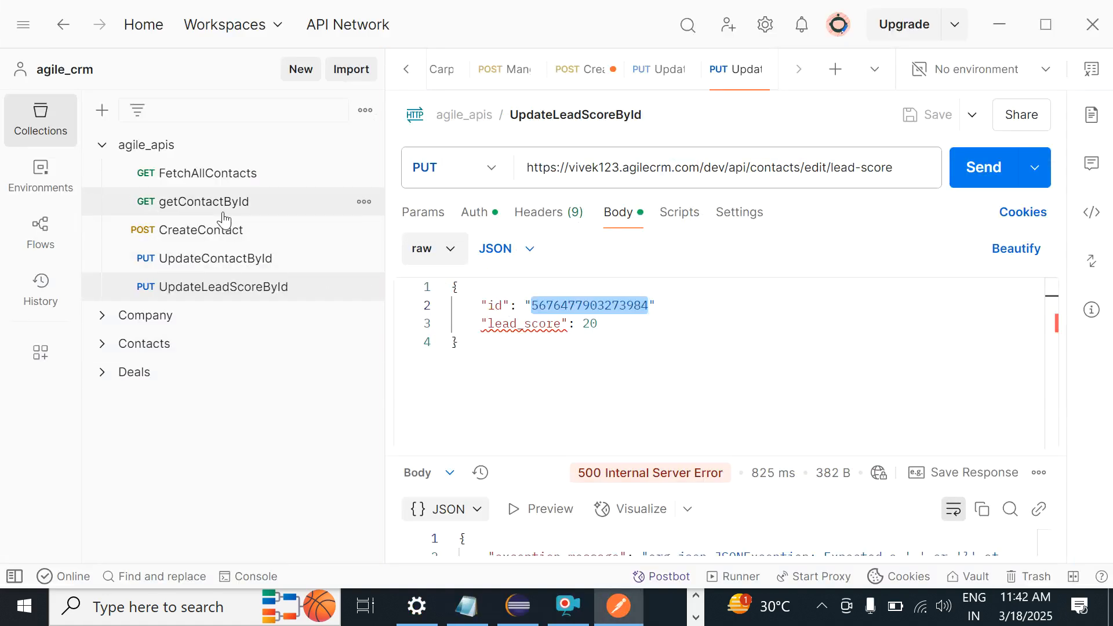
Step: Try pasting a copied line over the body's id, then undo to restore the original id
left_click(217, 175)
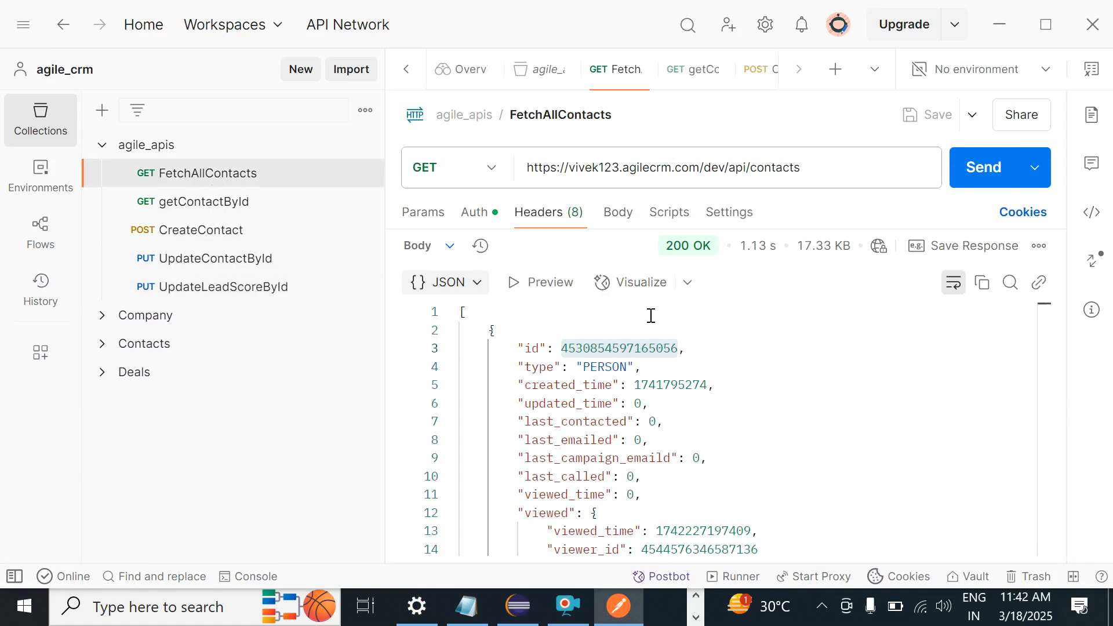
left_click(621, 347)
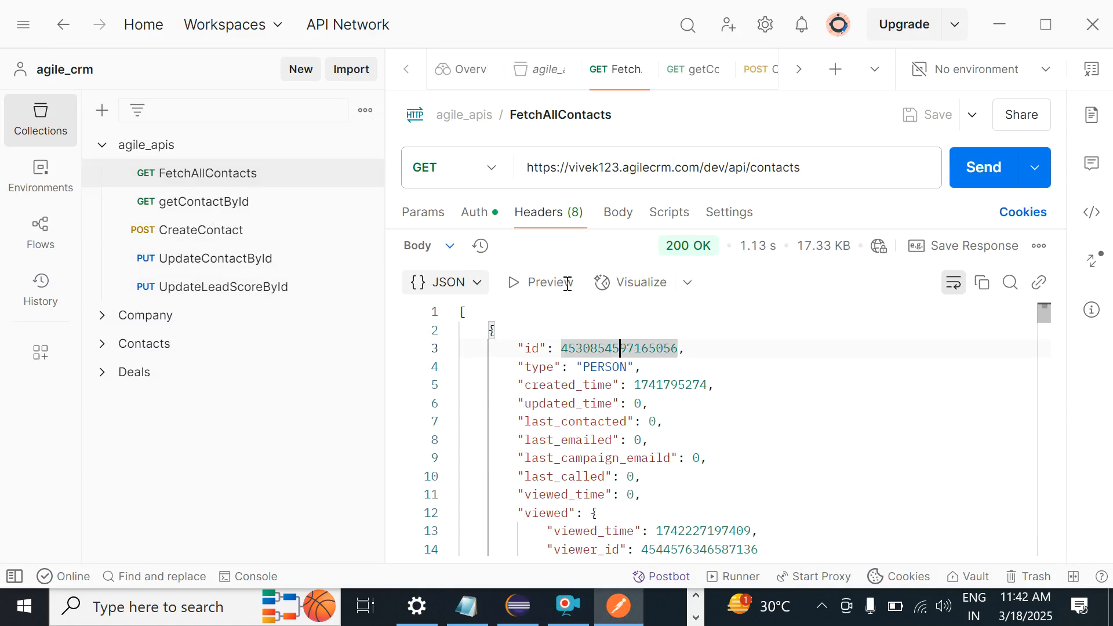
left_click(278, 288)
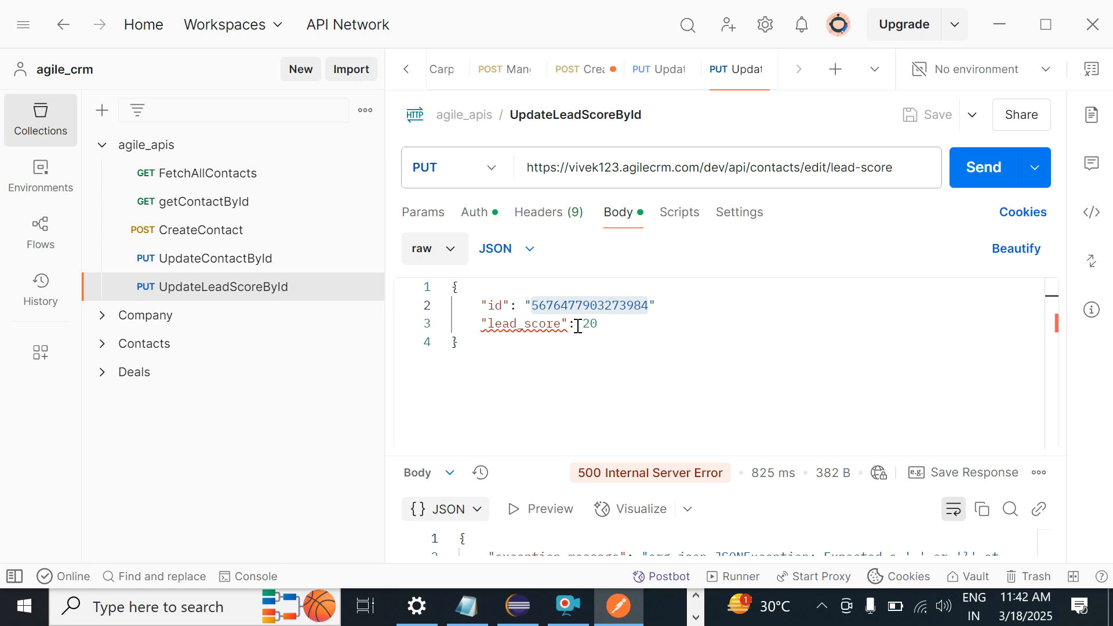
double_click(580, 305)
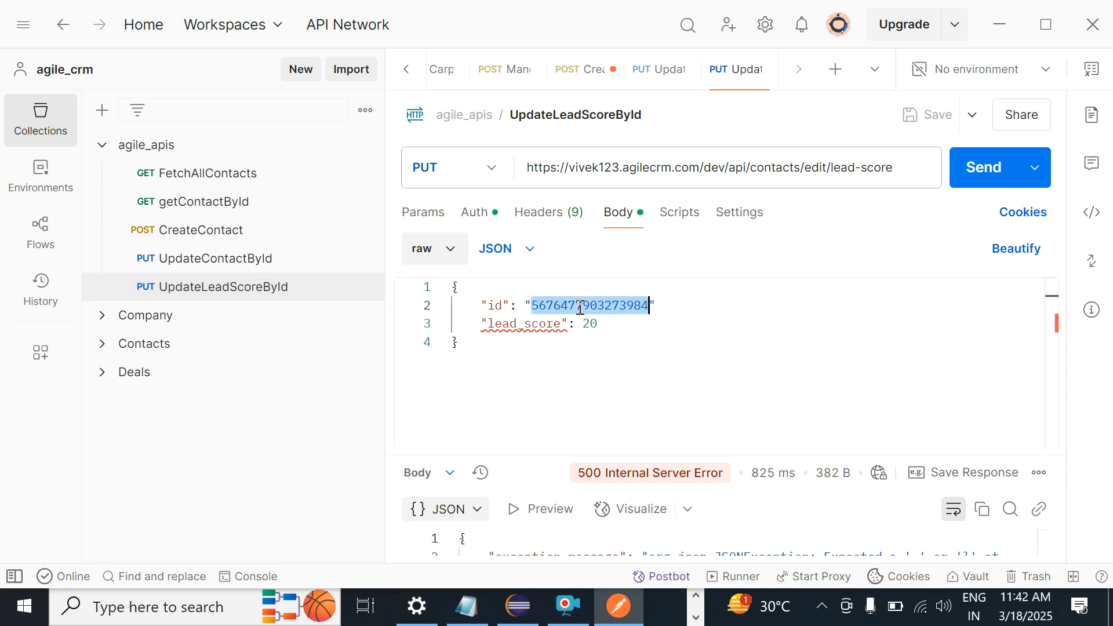
key("ctrl+v")
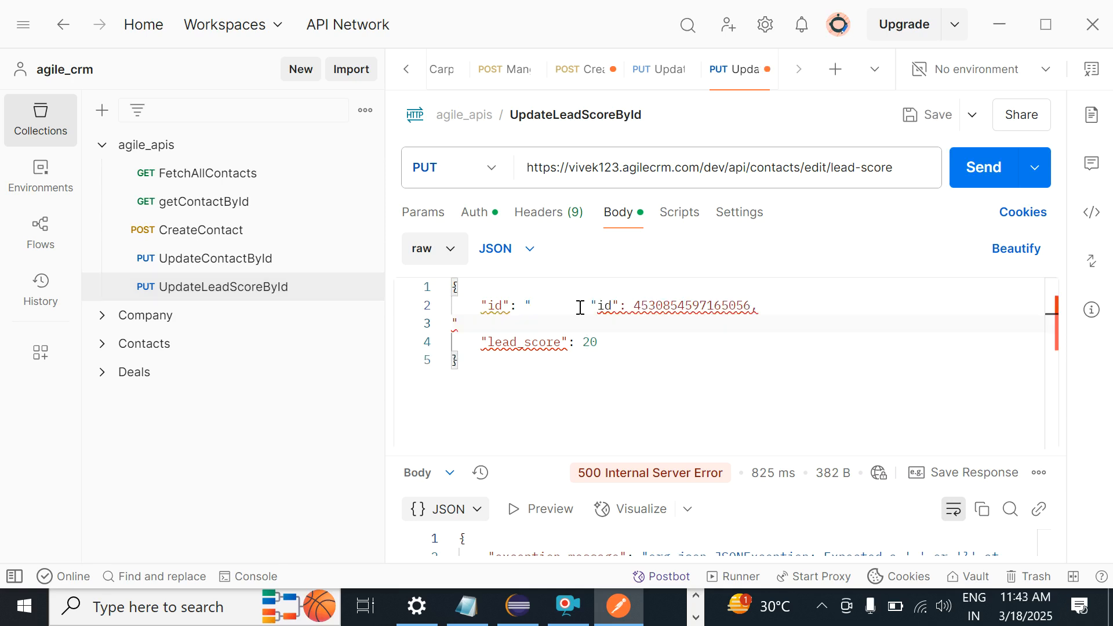
key("ctrl+z")
key("alt+Tab")
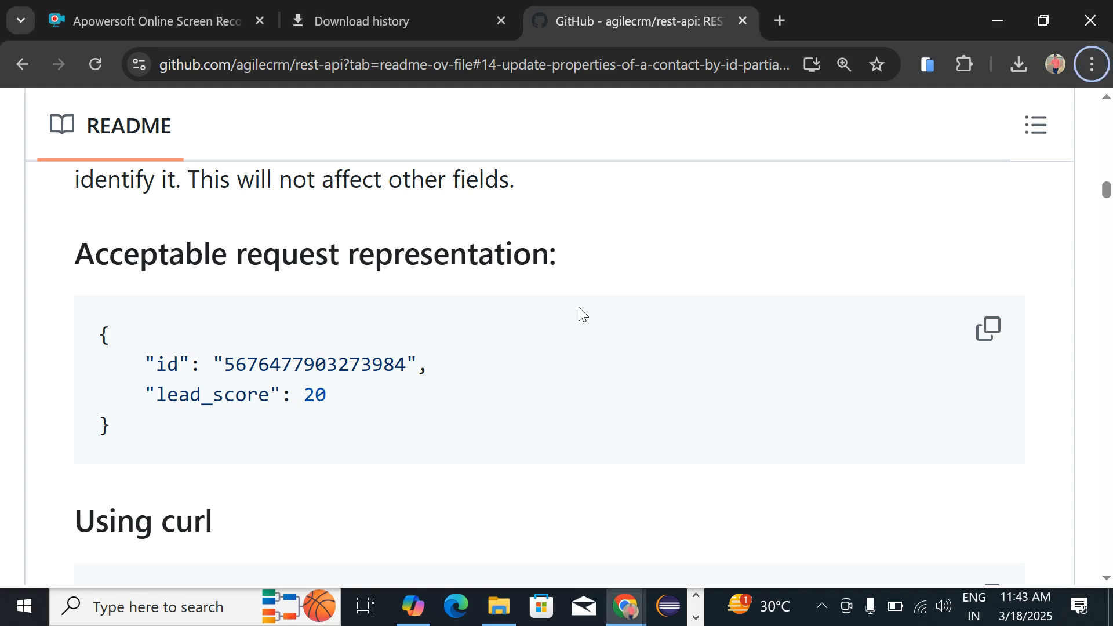
key("alt+Tab")
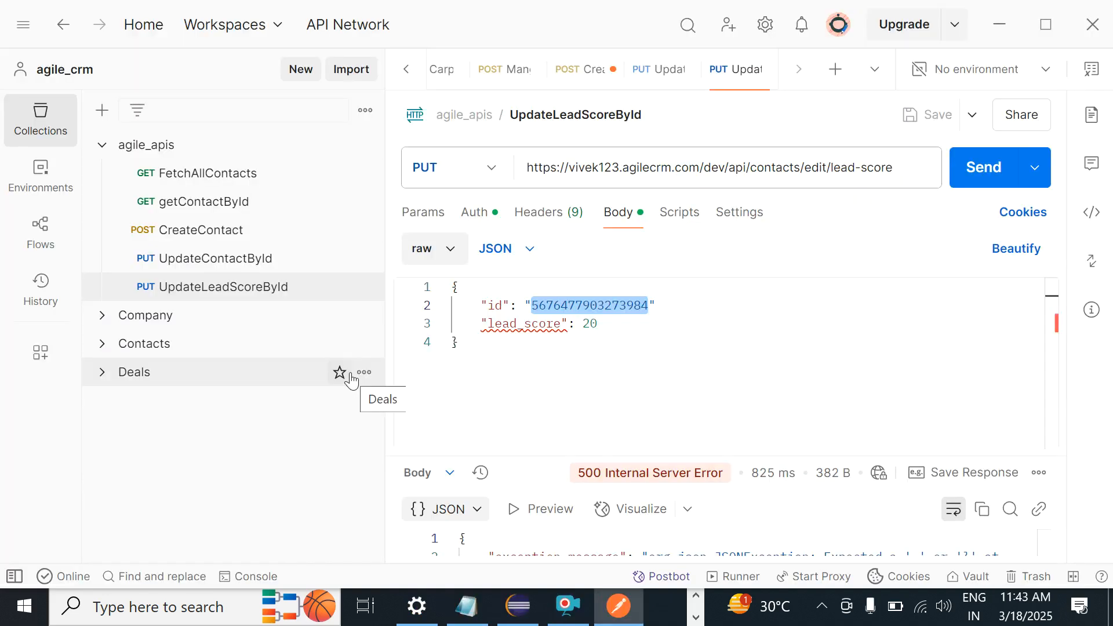
key("alt+Tab")
key("alt+Tab")
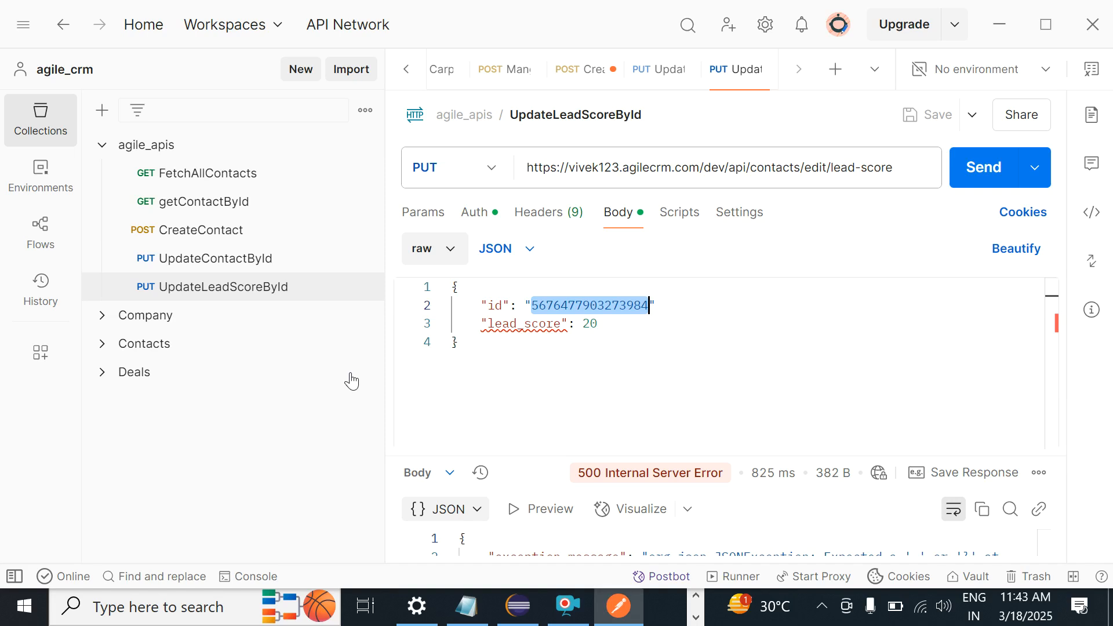
Step: Copy the first contact's id from the FetchAllContacts response, paste it as the body's id, and save
left_click(227, 182)
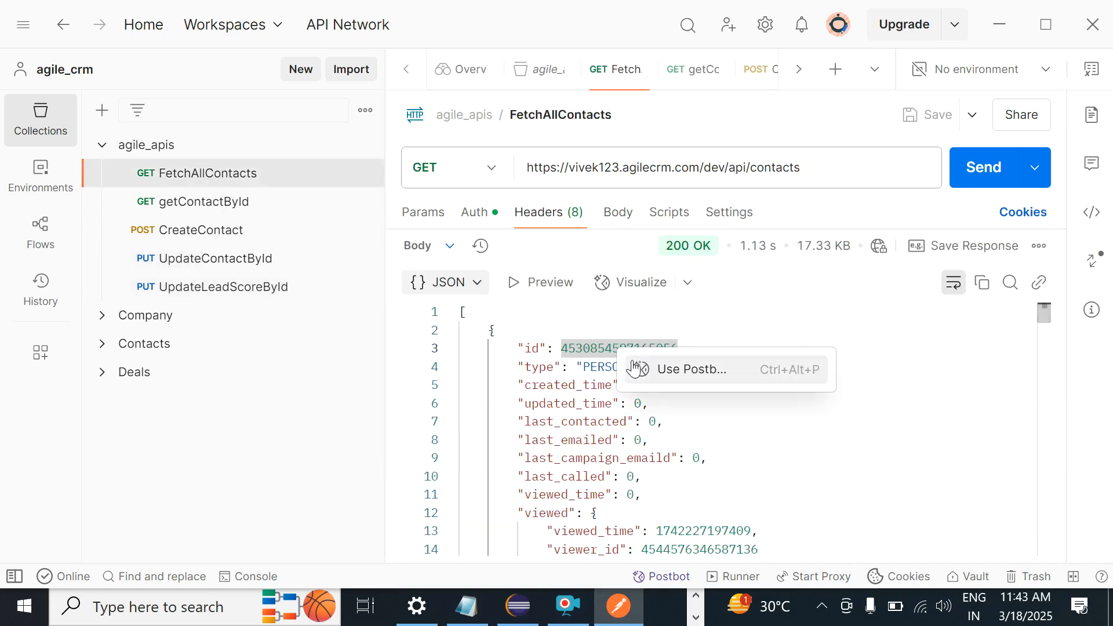
left_click(576, 348)
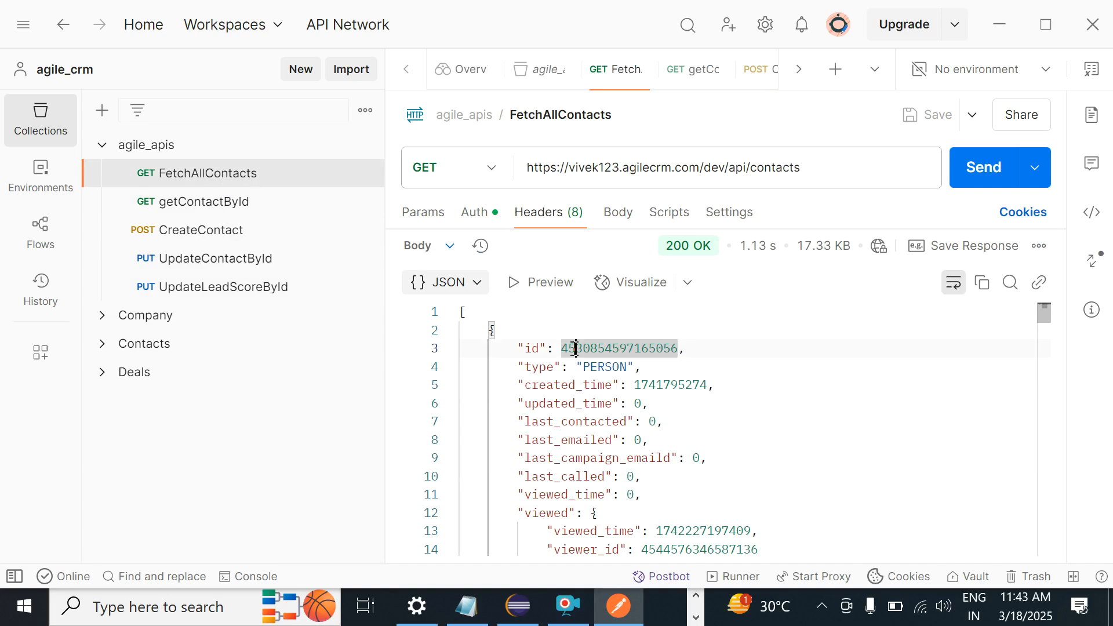
left_click(561, 367)
left_click(601, 348)
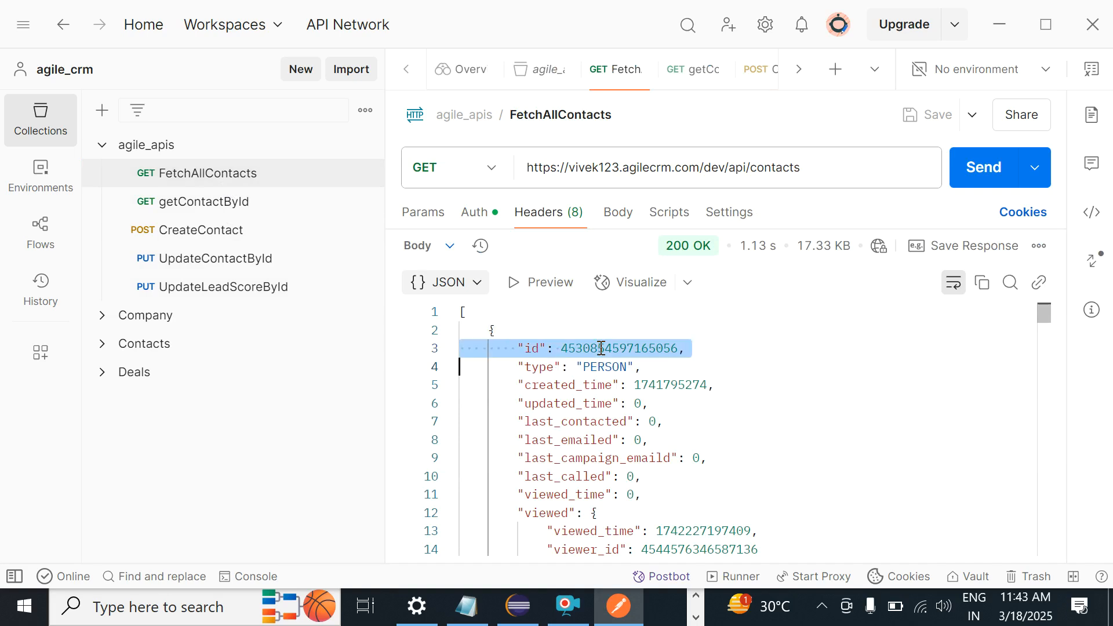
double_click(601, 347)
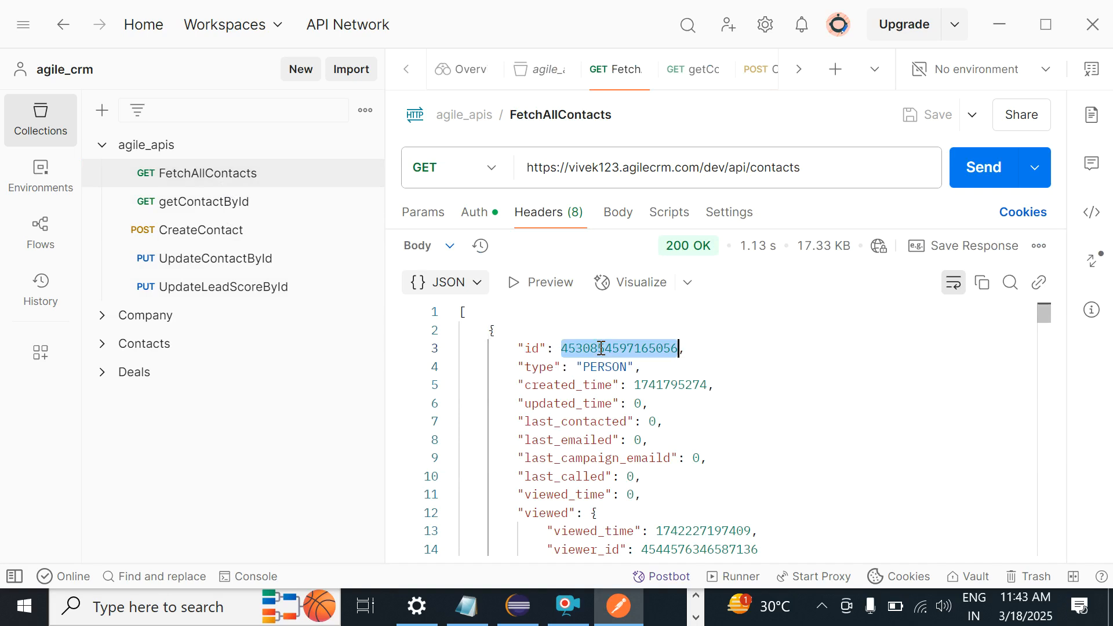
key("alt+Tab")
key("alt+Tab")
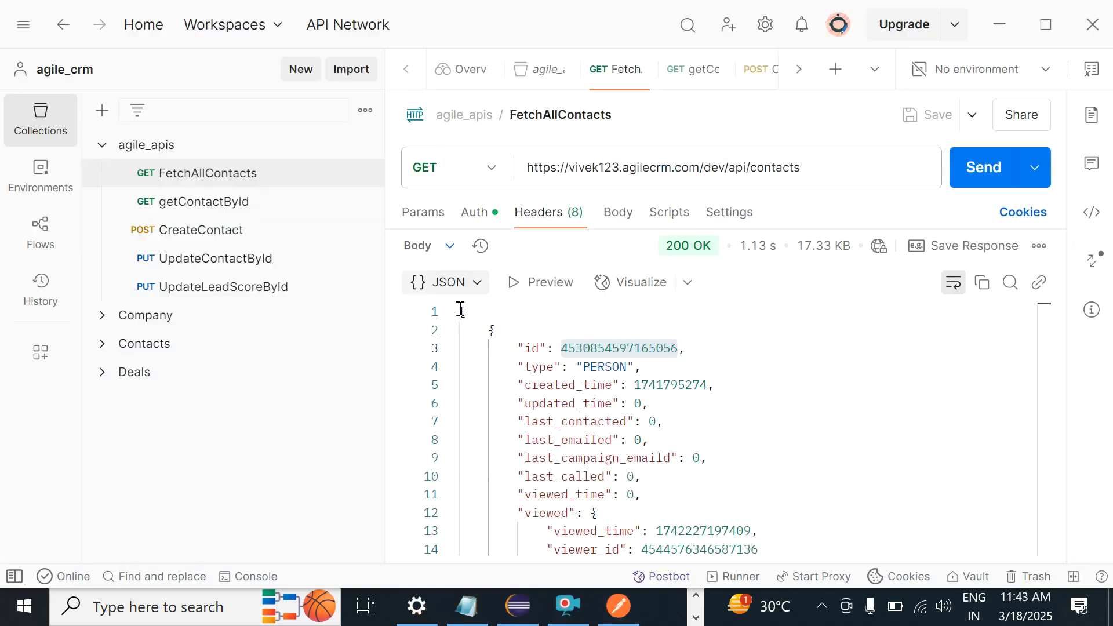
left_click(228, 286)
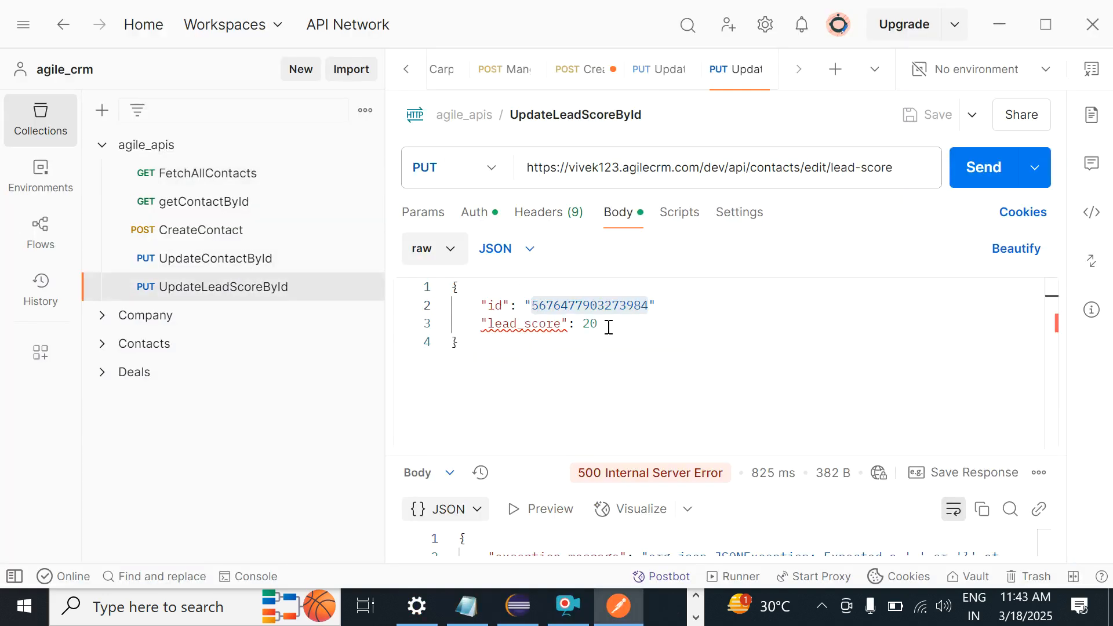
double_click(568, 305)
key("BackSpace")
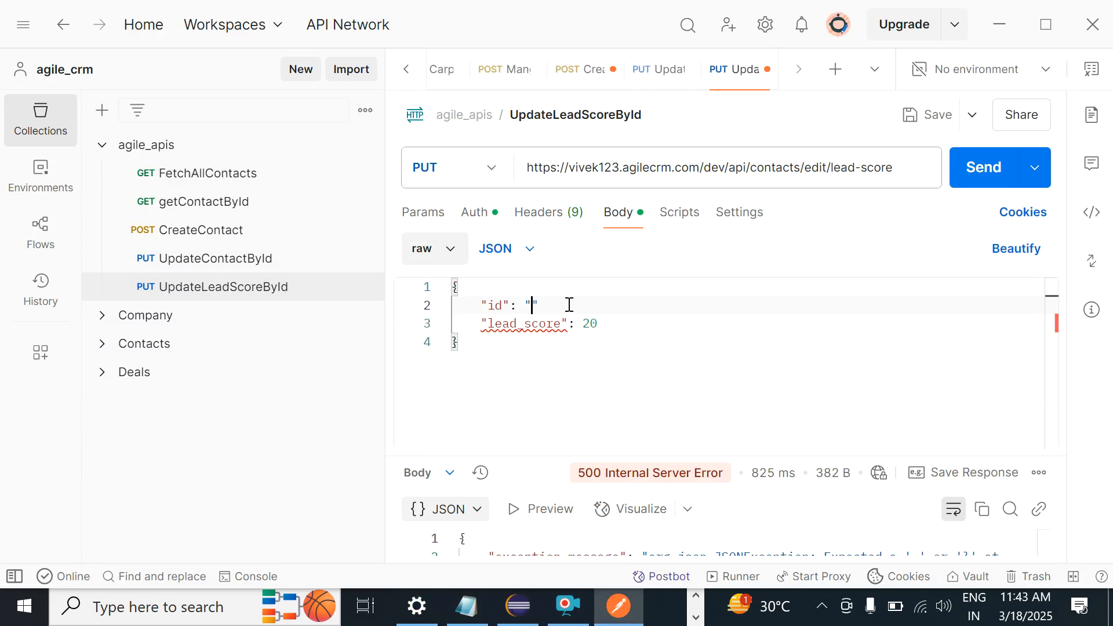
key("ctrl+v")
left_click(517, 345)
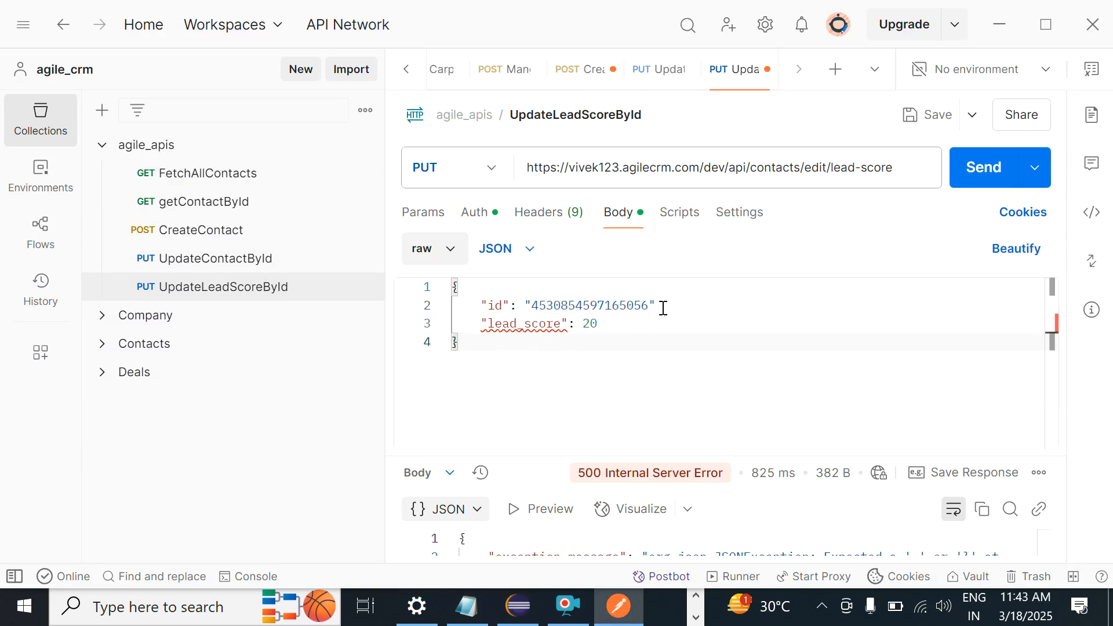
key("ctrl+s")
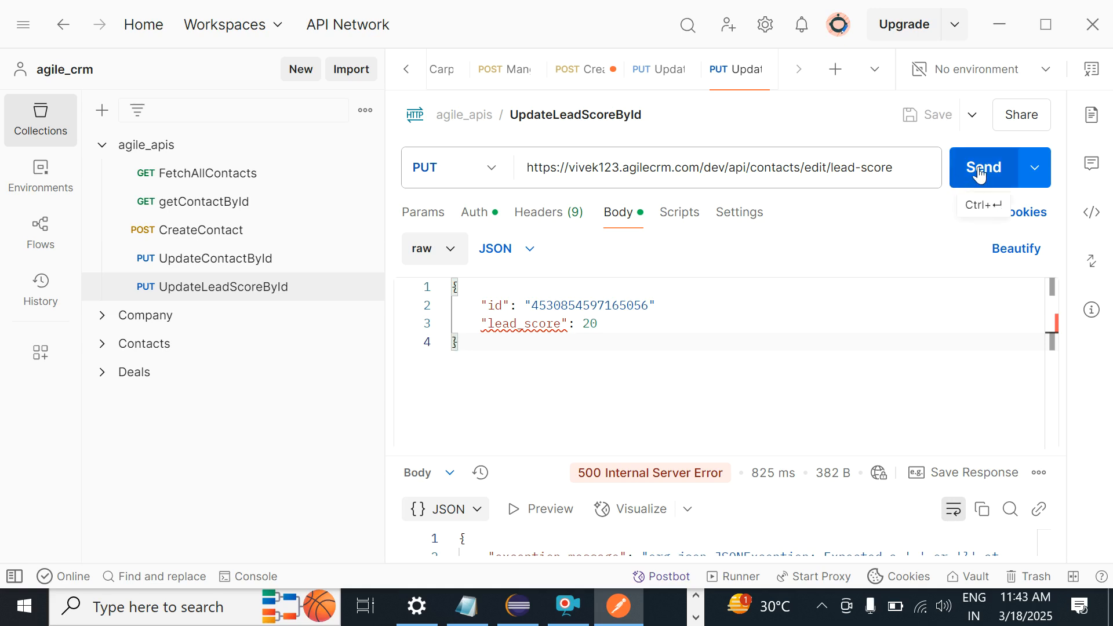
Step: Resend the request and enlarge the response to read the JSONException expecting a comma at character 38
left_click(979, 174)
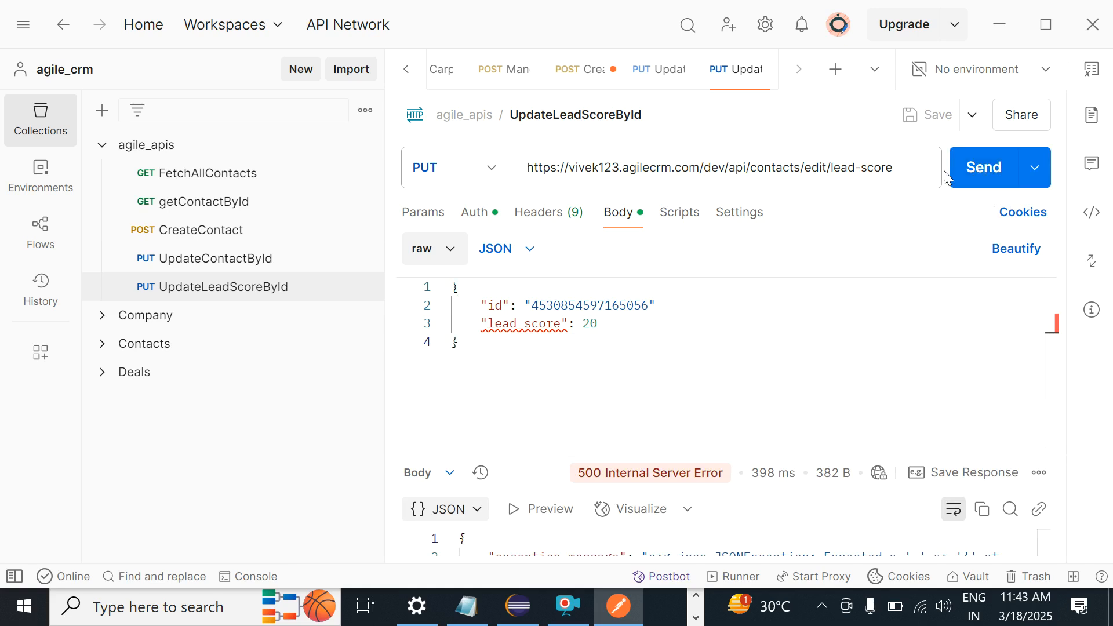
left_click_drag(755, 461, 700, 366)
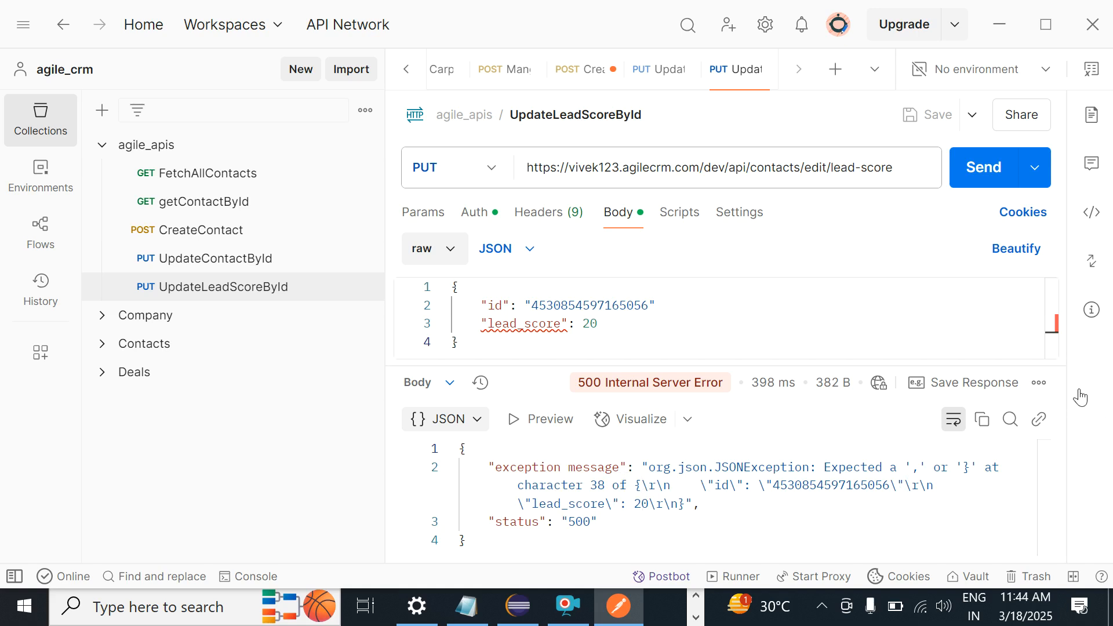
left_click_drag(1038, 367, 1007, 516)
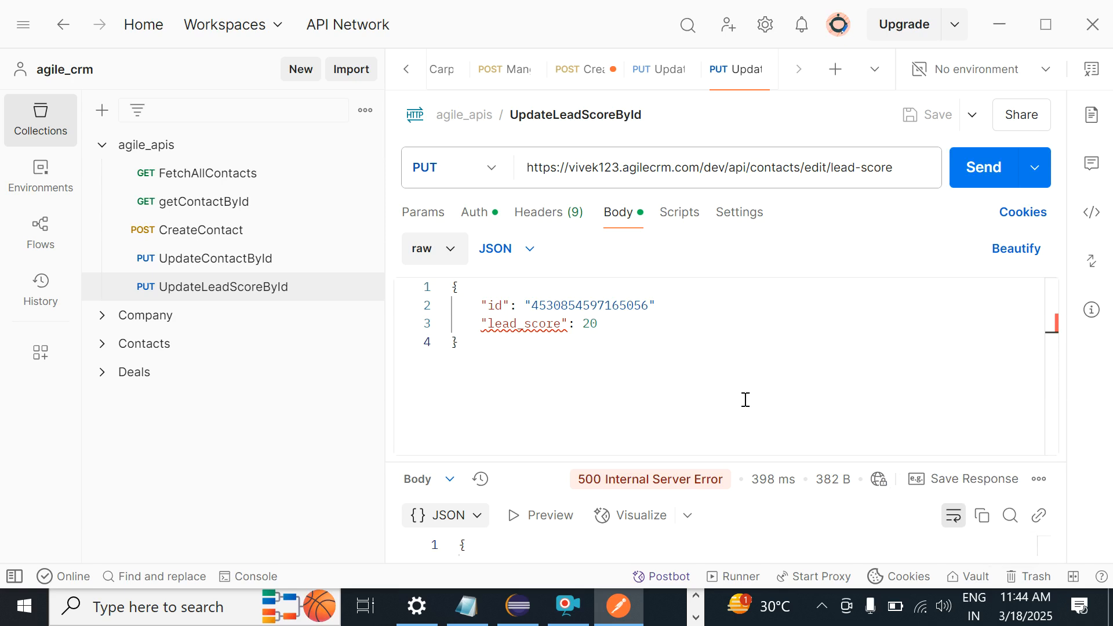
Step: Add the missing comma after the id value, then save and resend the request
left_click(676, 308)
type(",")
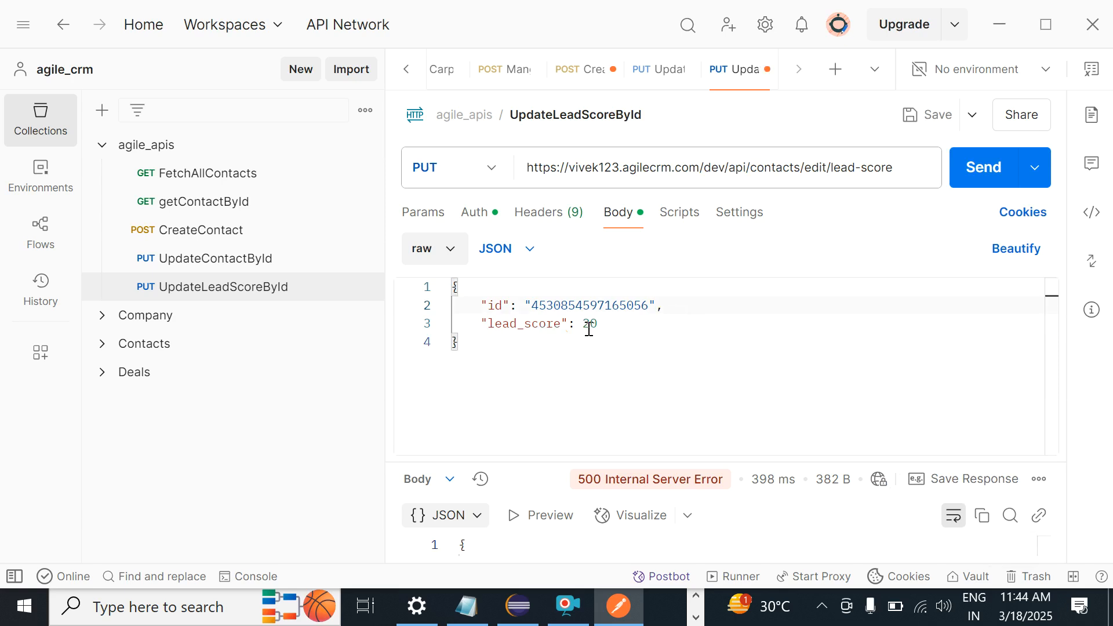
left_click(927, 118)
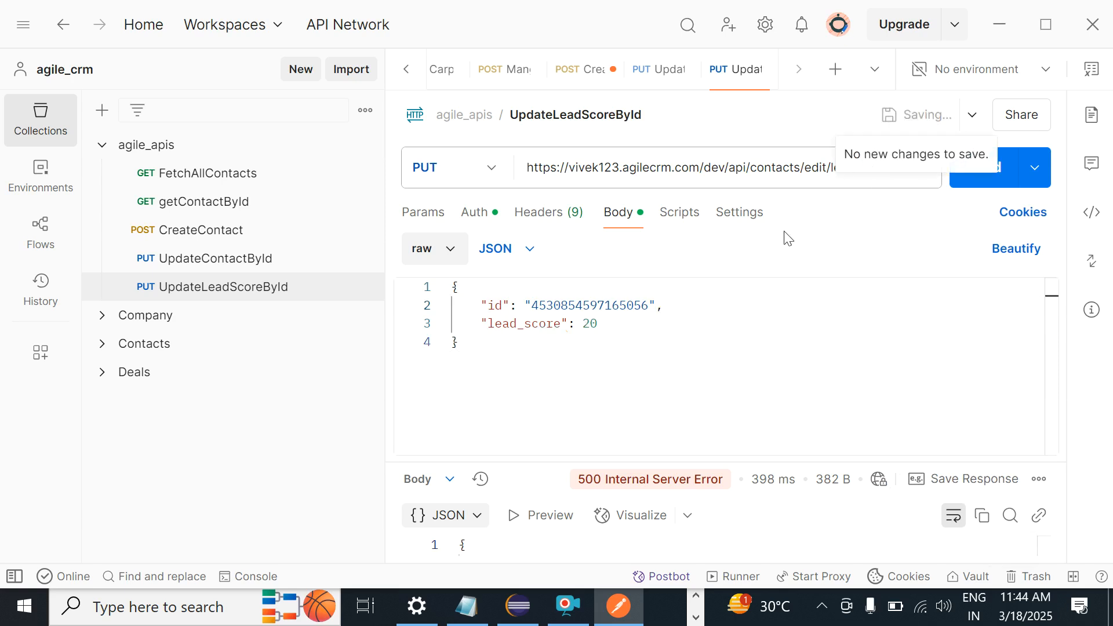
left_click(989, 185)
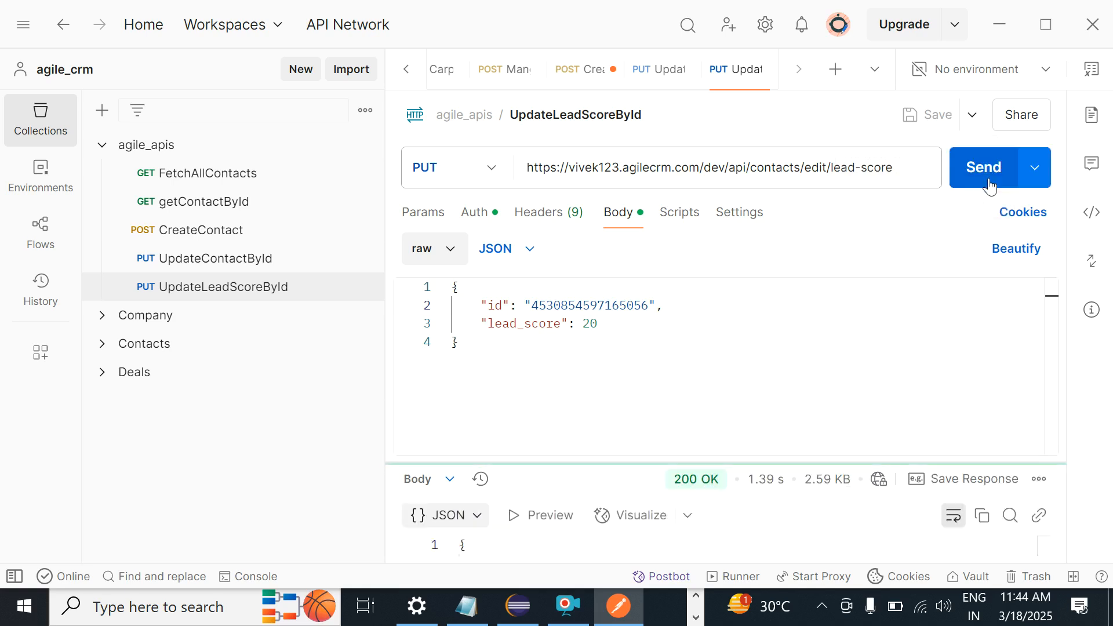
Step: Enlarge the response pane and check the 200 OK contact JSON showing lead_score 20
mouse_move(770, 479)
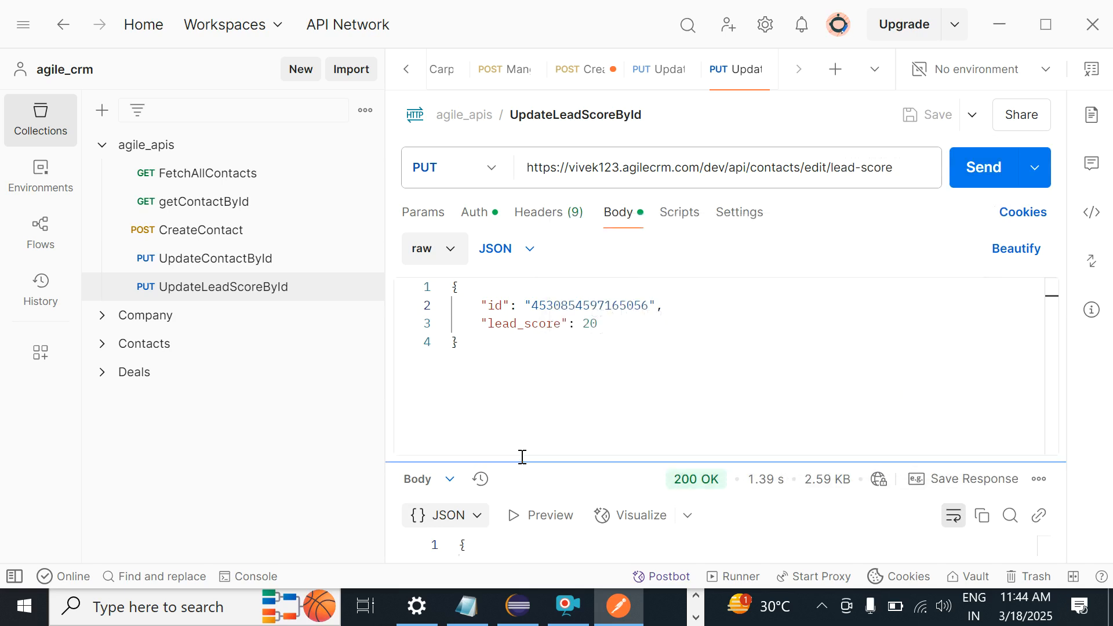
left_click_drag(521, 459, 556, 284)
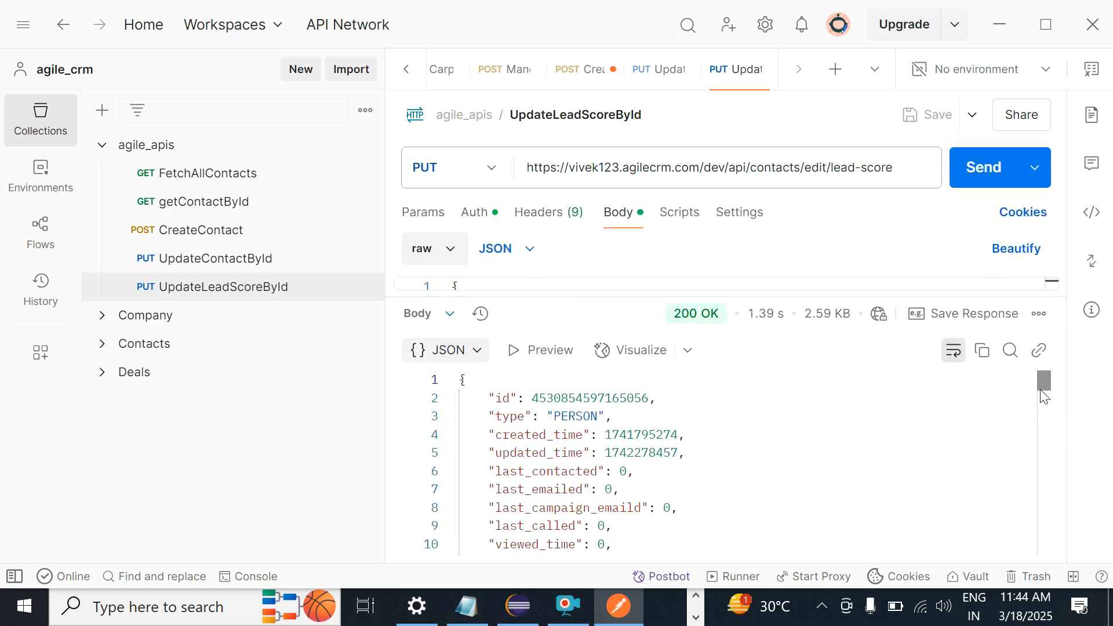
left_click_drag(1043, 394, 1043, 410)
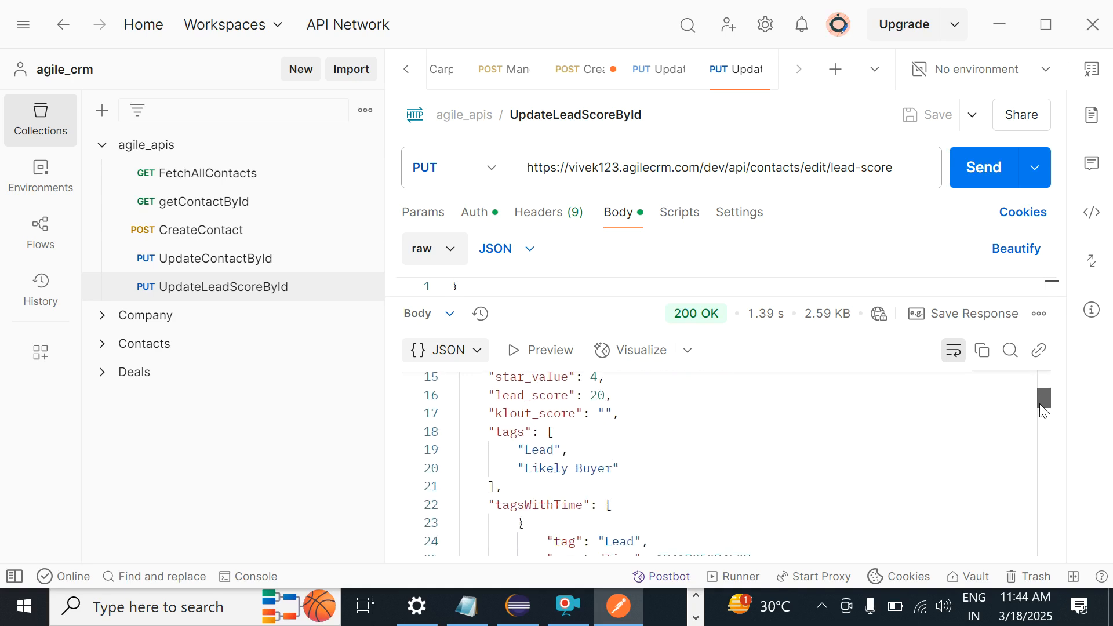
double_click(543, 400)
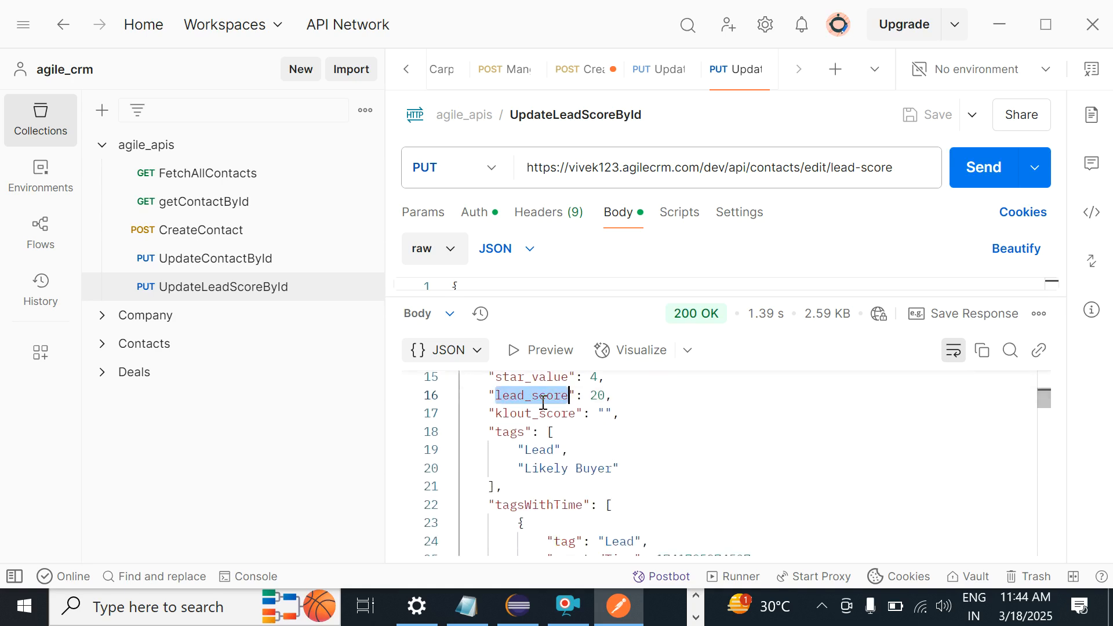
left_click_drag(1049, 397, 1048, 370)
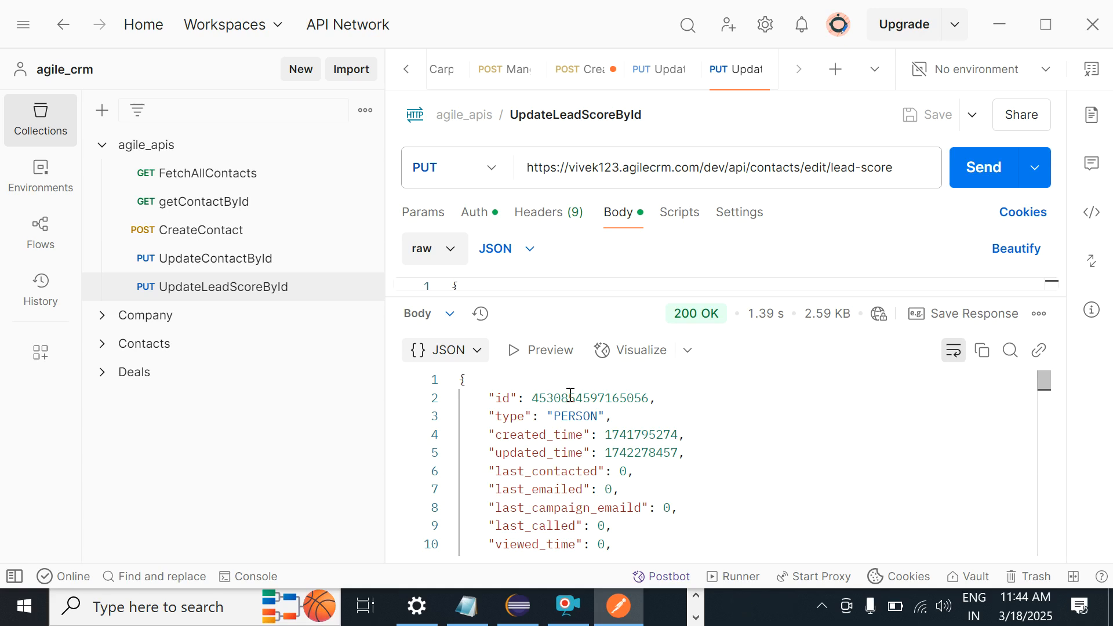
double_click(570, 397)
key("ctrl+c")
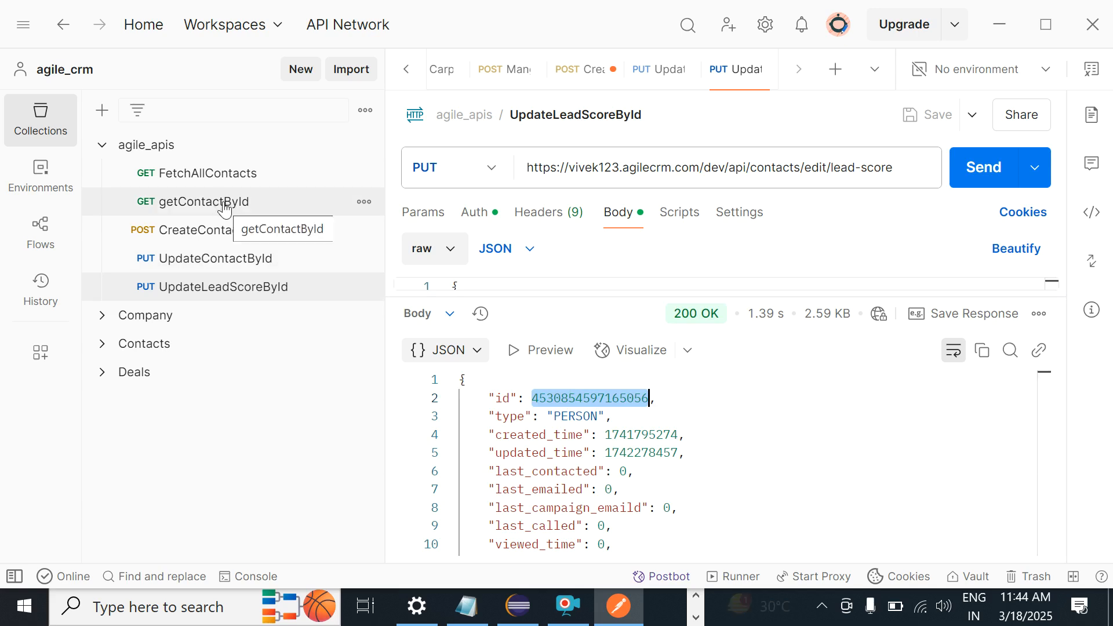
Step: Paste the updated contact's id into getContactById's URL, then save and send the request
left_click(225, 209)
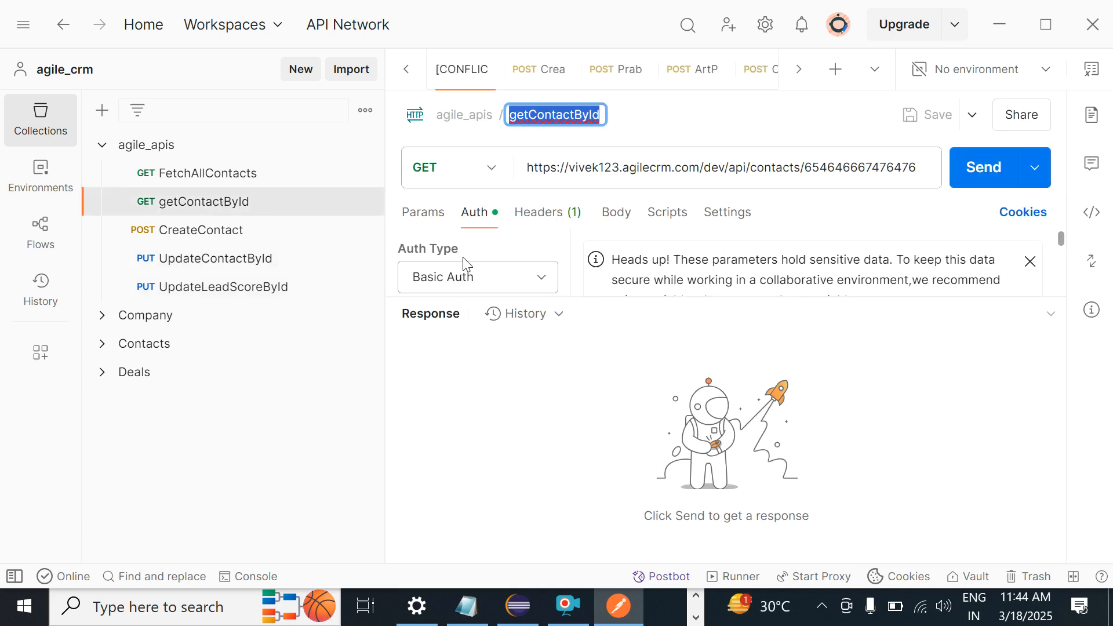
left_click(613, 213)
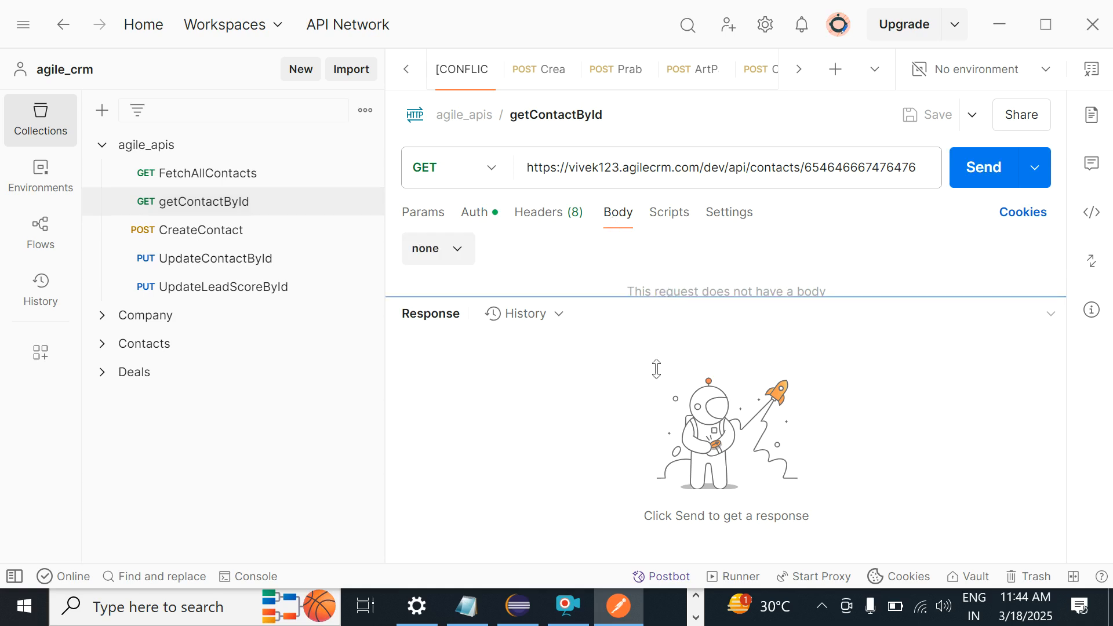
left_click_drag(667, 294, 652, 417)
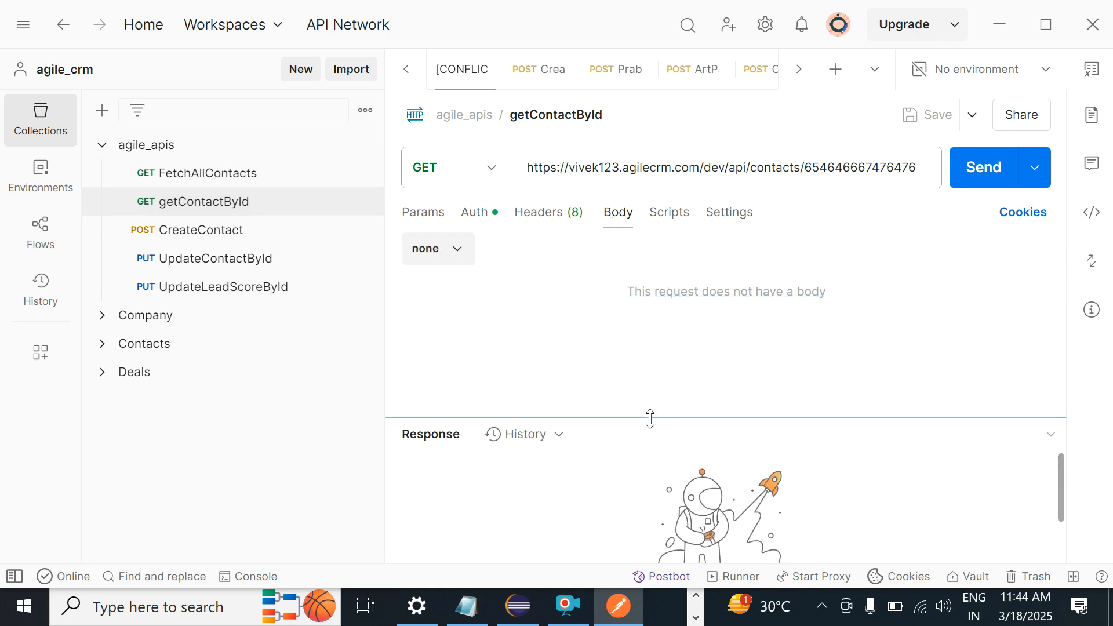
double_click(838, 168)
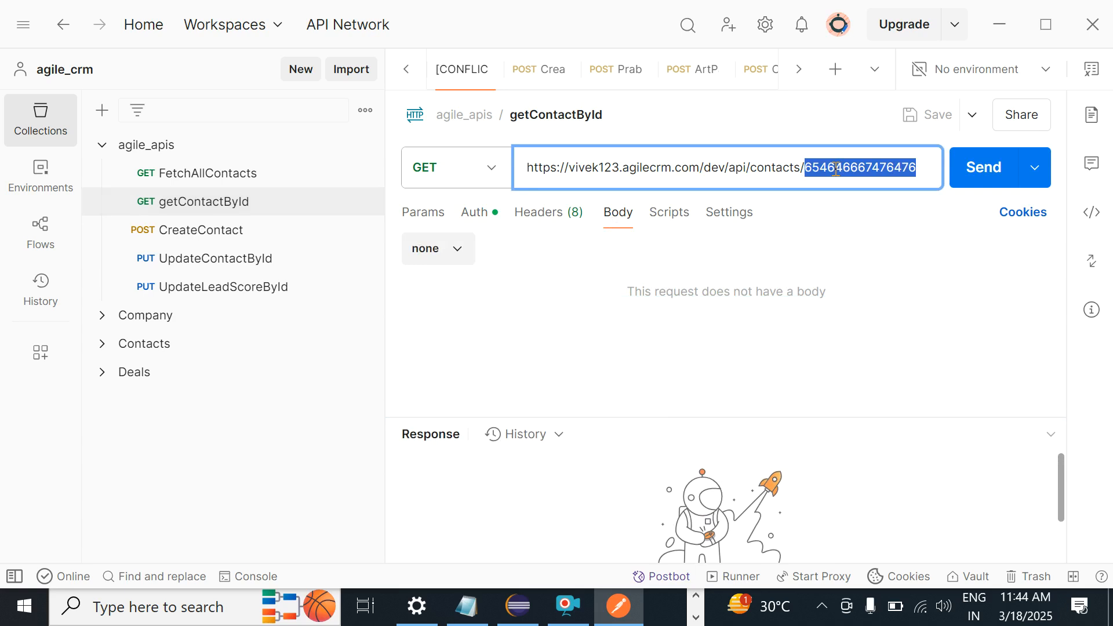
key("ctrl+v")
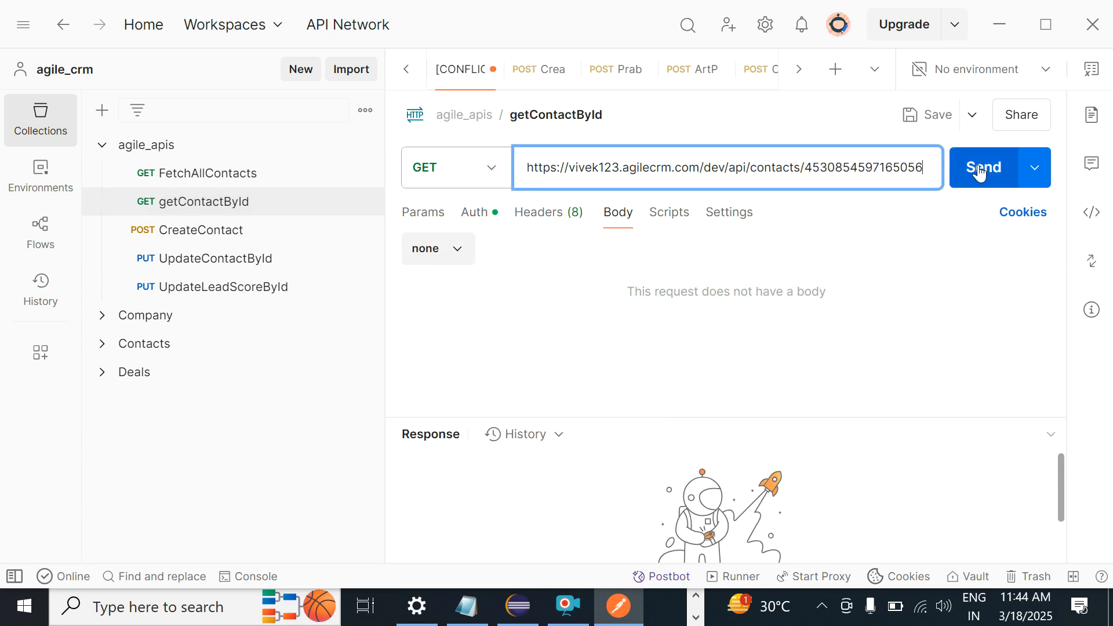
left_click(914, 118)
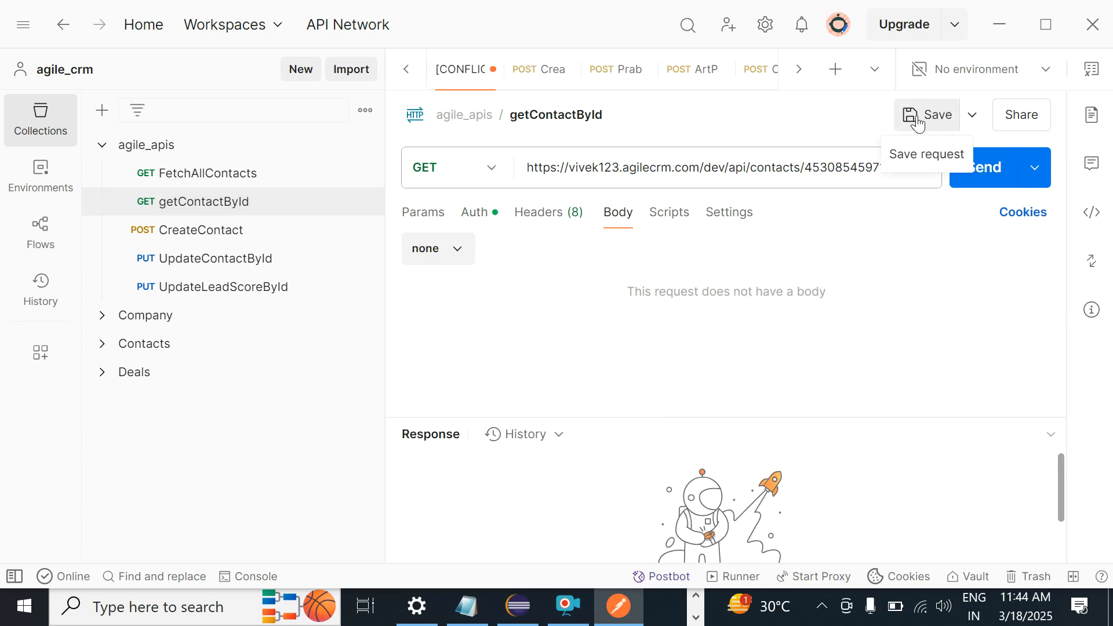
left_click(972, 171)
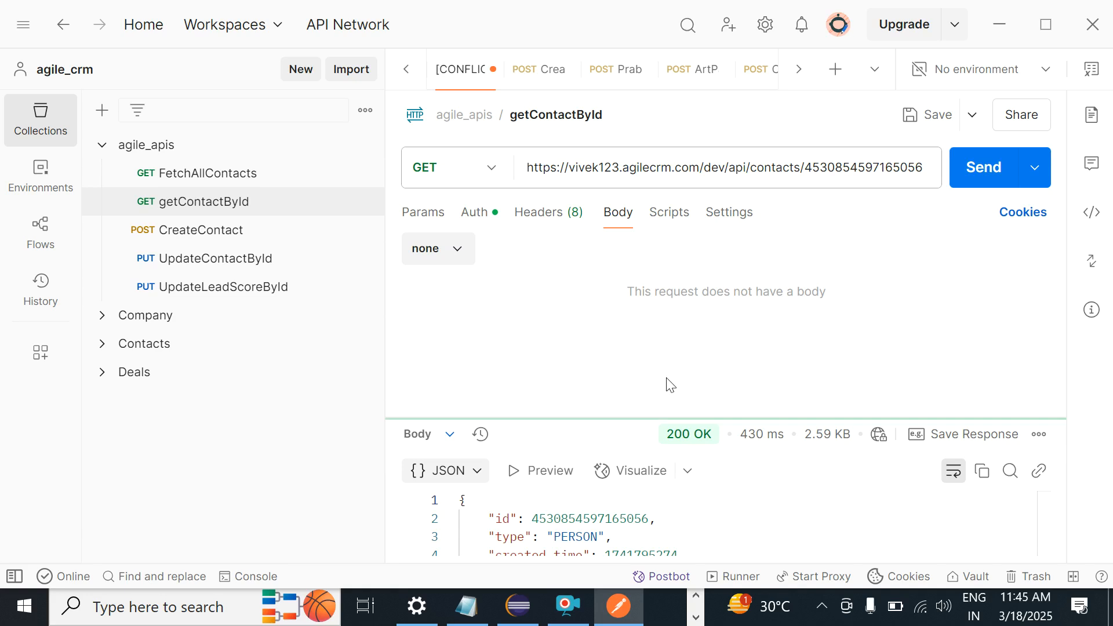
Step: Check the response JSON to confirm lead_score is 20
left_click_drag(651, 421, 674, 252)
left_click_drag(1045, 315, 1044, 335)
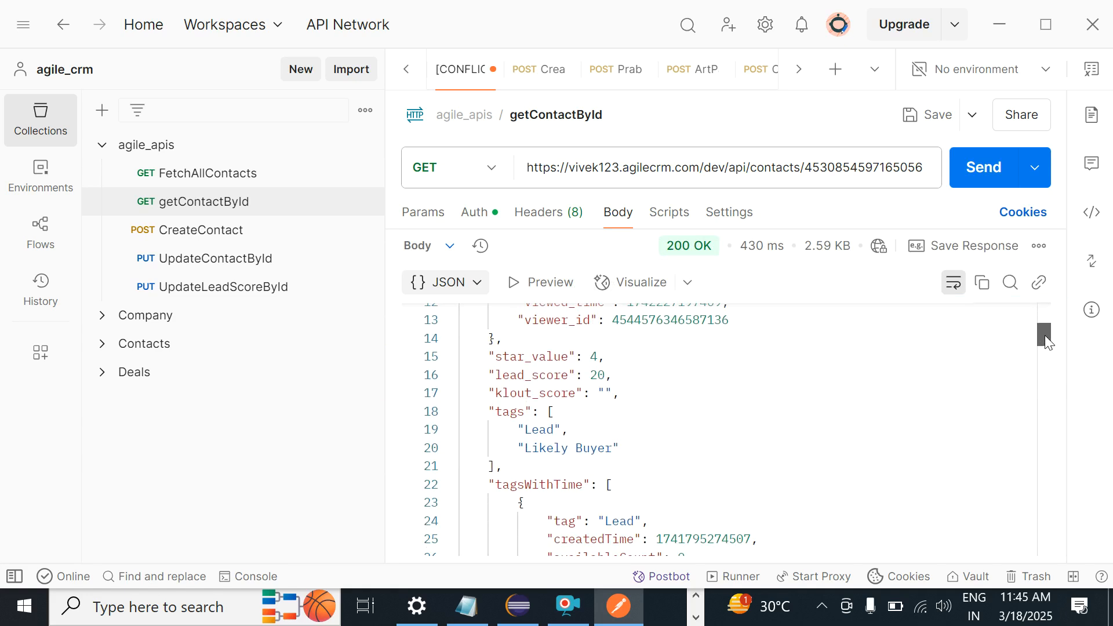
triple_click(546, 377)
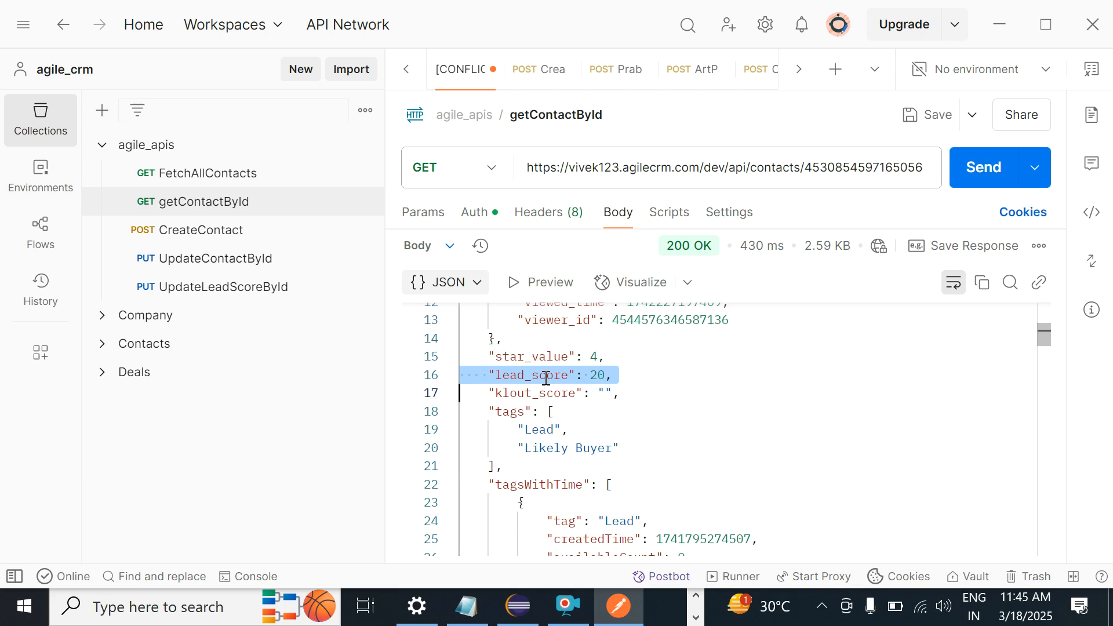
key("alt+Tab")
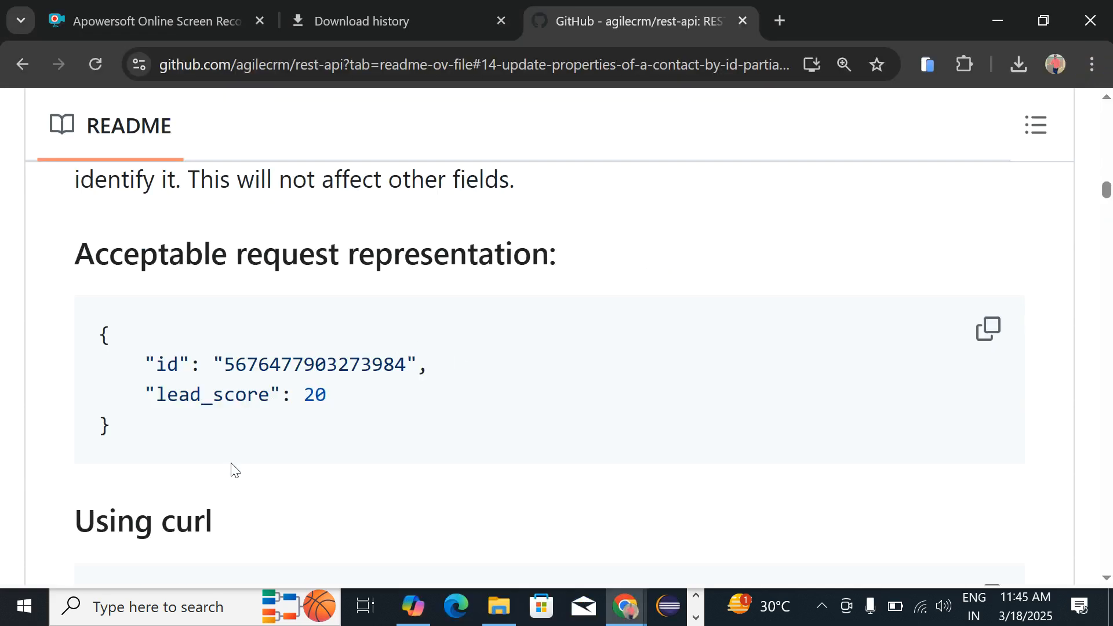
Step: Read README section 1.6 and pick out the PUT add-star endpoint path
scroll(234, 470, "down", 5)
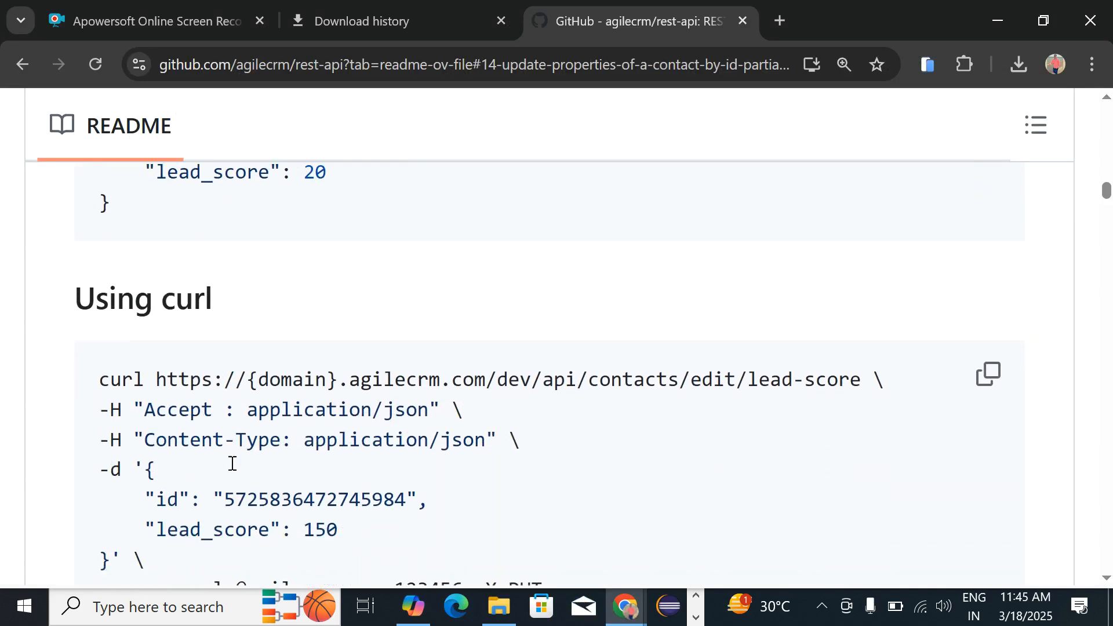
scroll(232, 464, "down", 8)
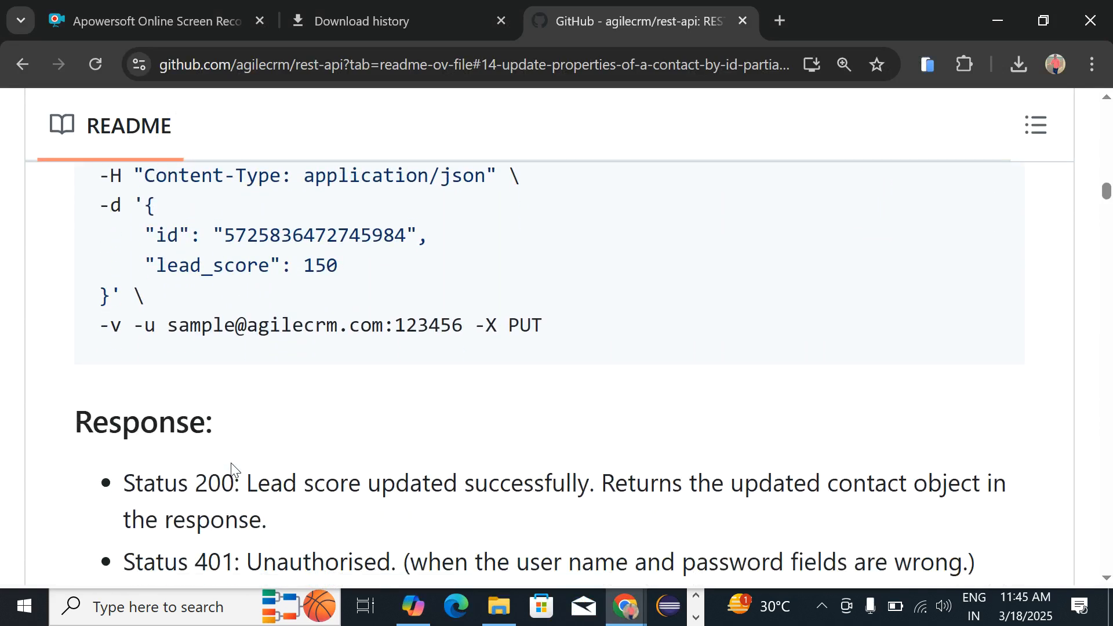
scroll(233, 470, "down", 1)
scroll(234, 470, "up", 1)
scroll(233, 469, "down", 1)
scroll(233, 464, "down", 1)
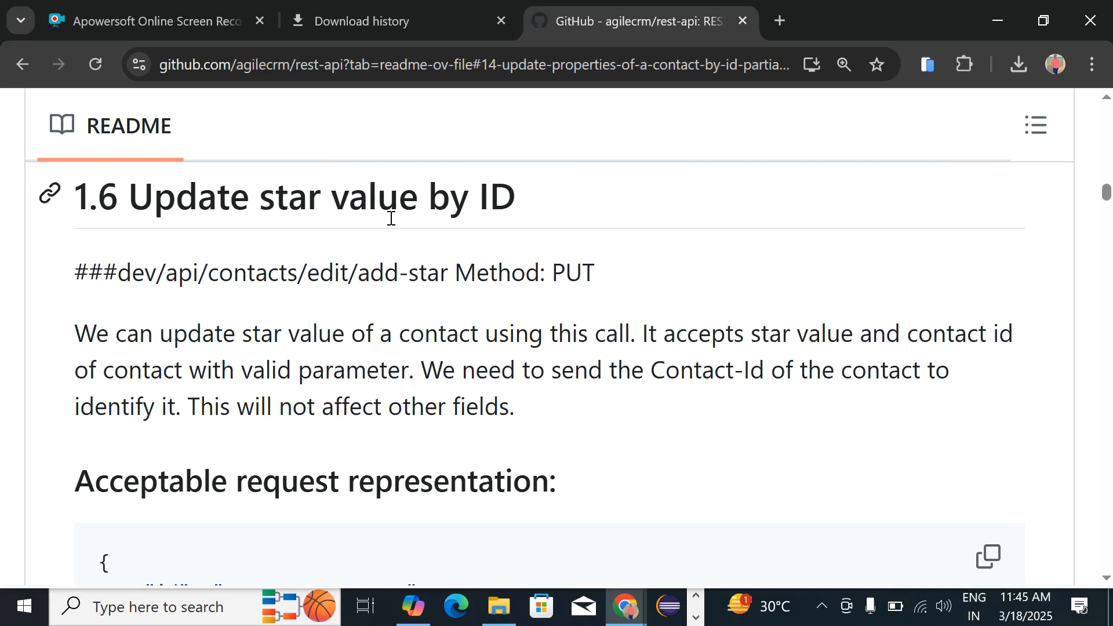
left_click_drag(118, 273, 440, 273)
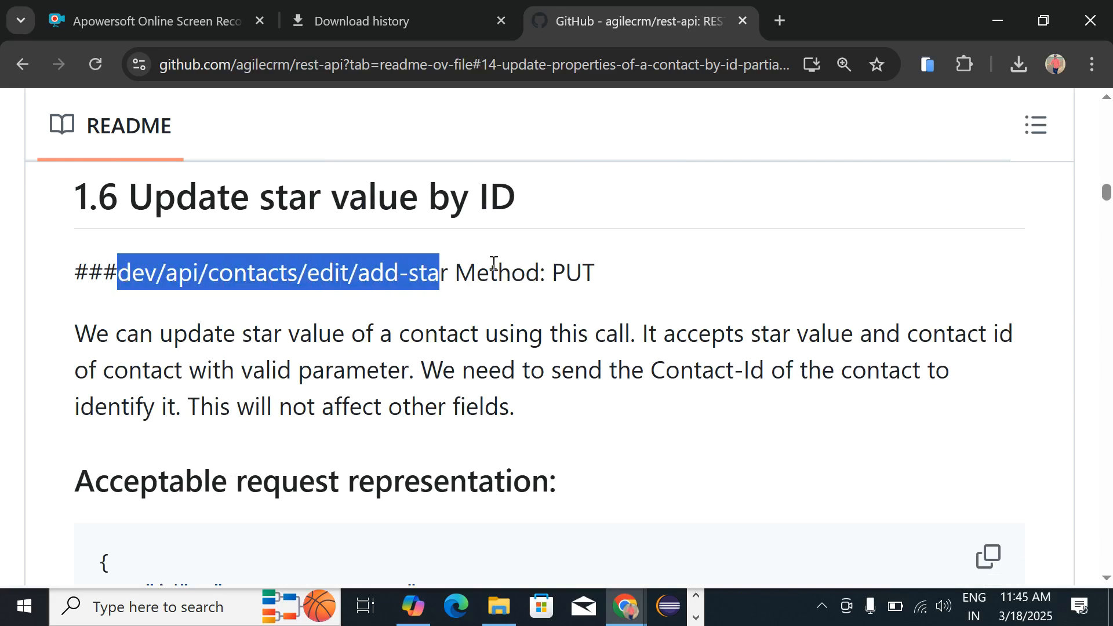
double_click(587, 271)
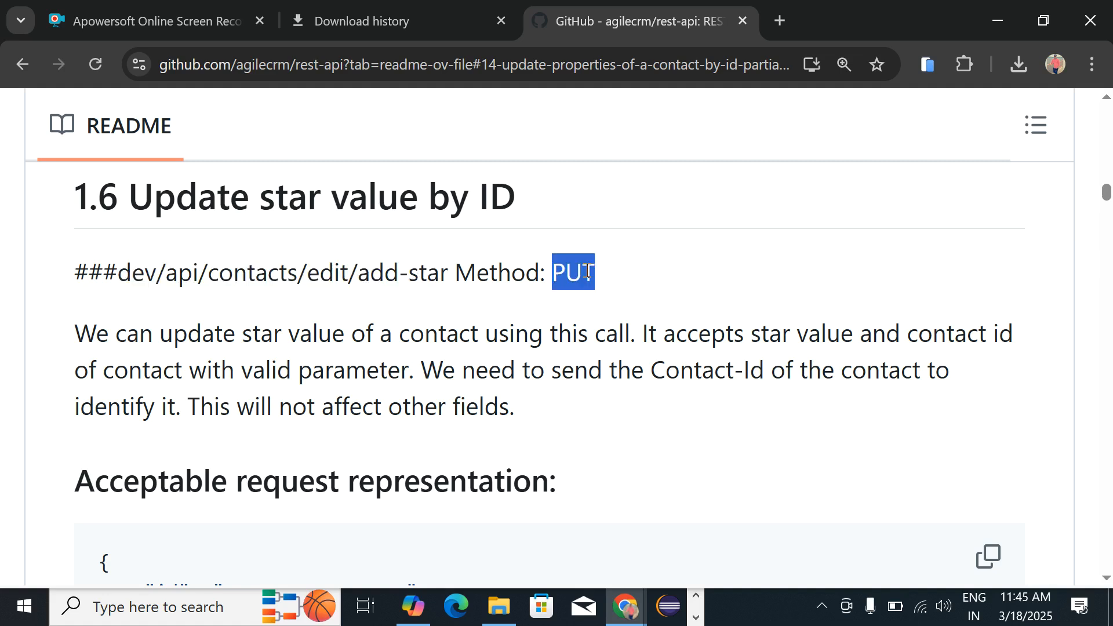
Step: Review the add-star examples, then bring up UpdateLeadScoreById in Postman
scroll(587, 270, "down", 3)
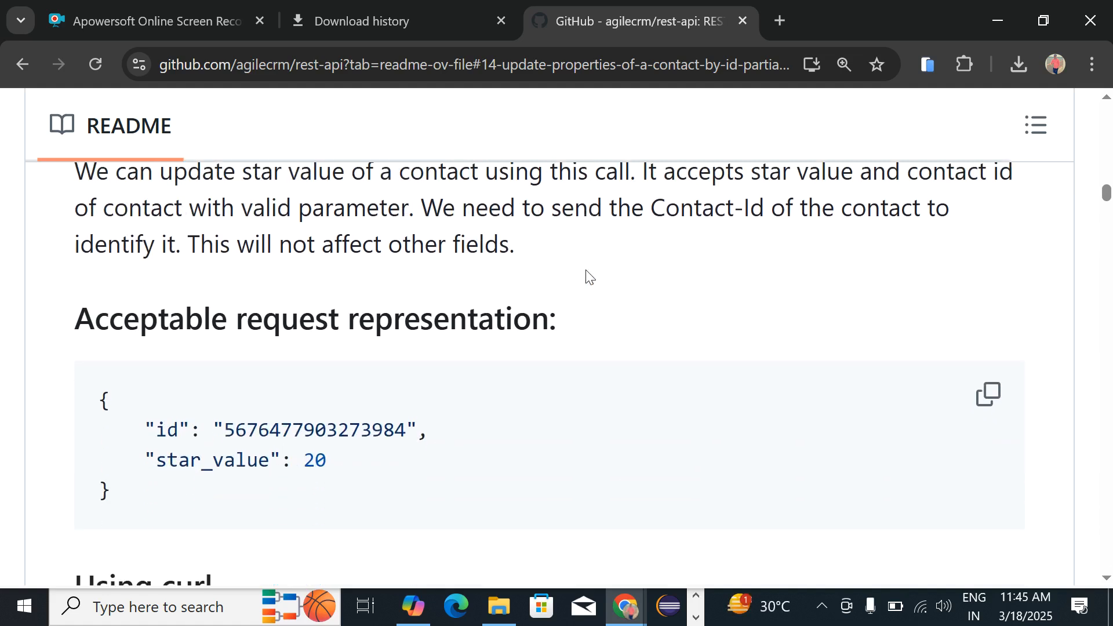
scroll(585, 271, "down", 5)
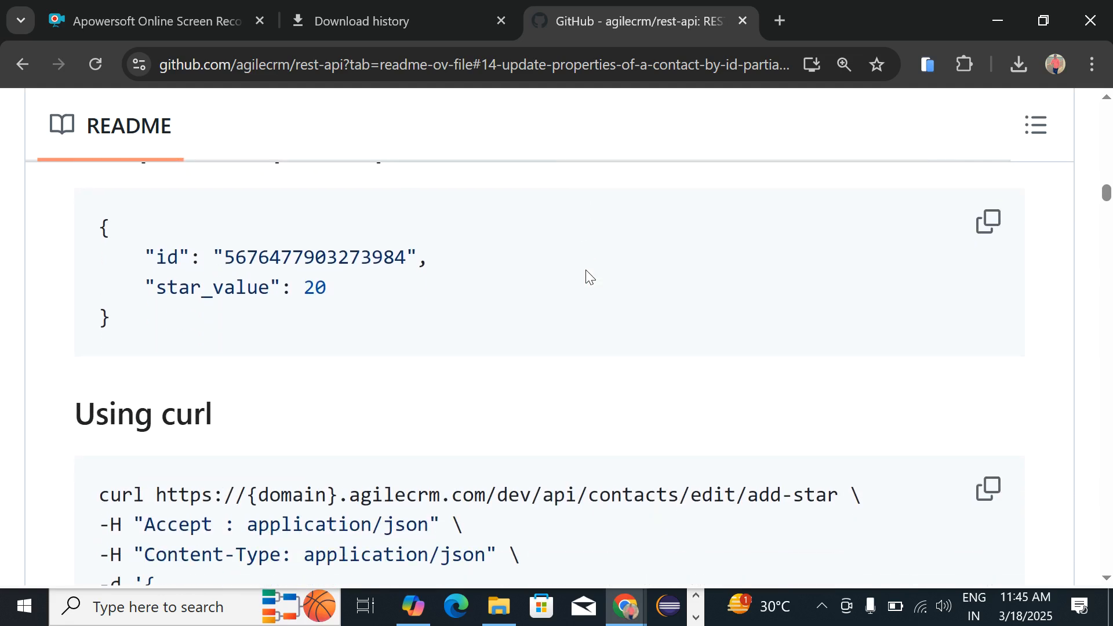
scroll(587, 272, "down", 9)
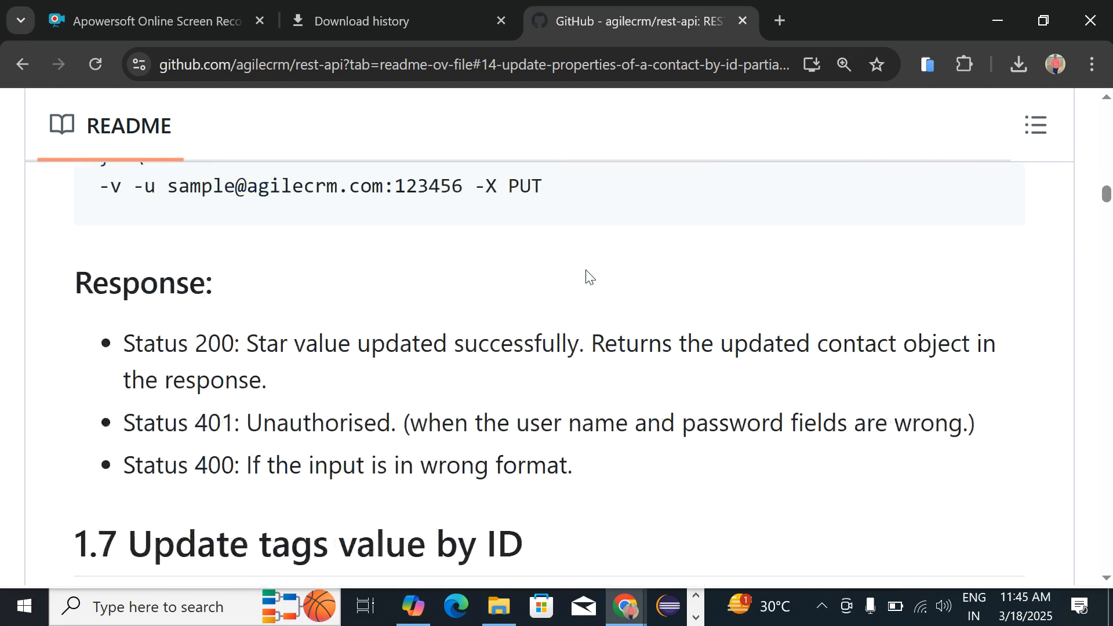
scroll(589, 277, "down", 1)
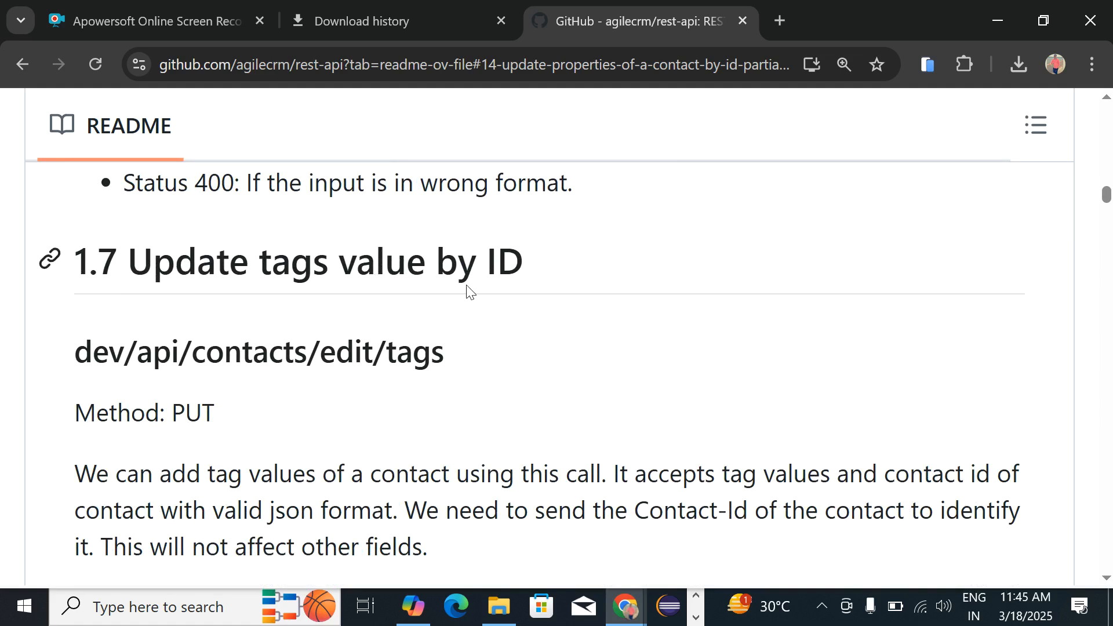
scroll(462, 284, "up", 5)
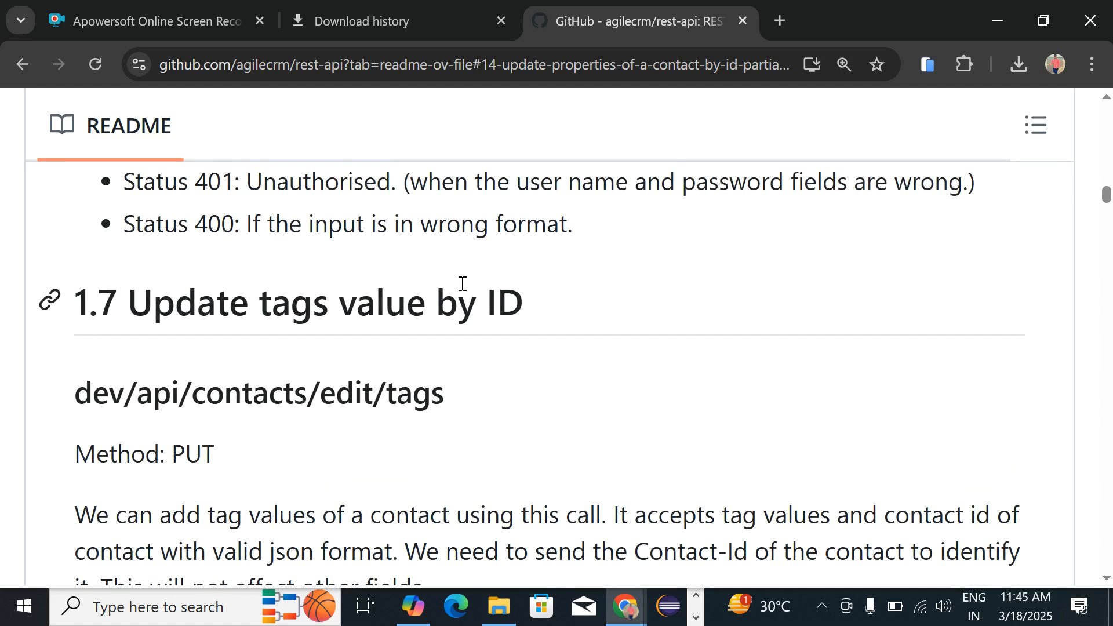
scroll(462, 284, "up", 6)
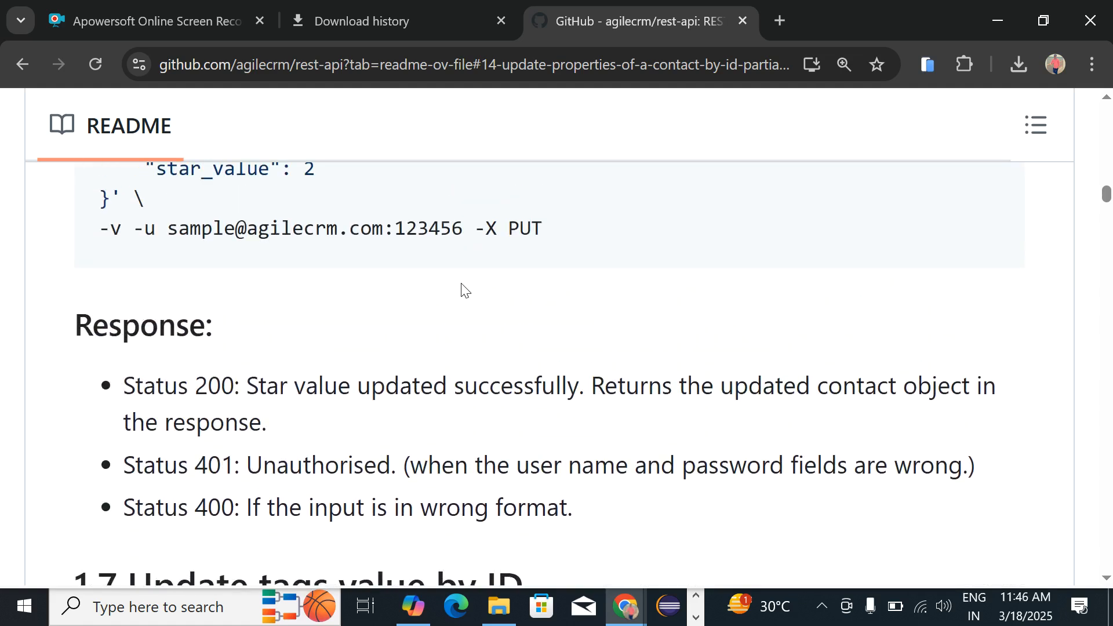
scroll(462, 283, "up", 6)
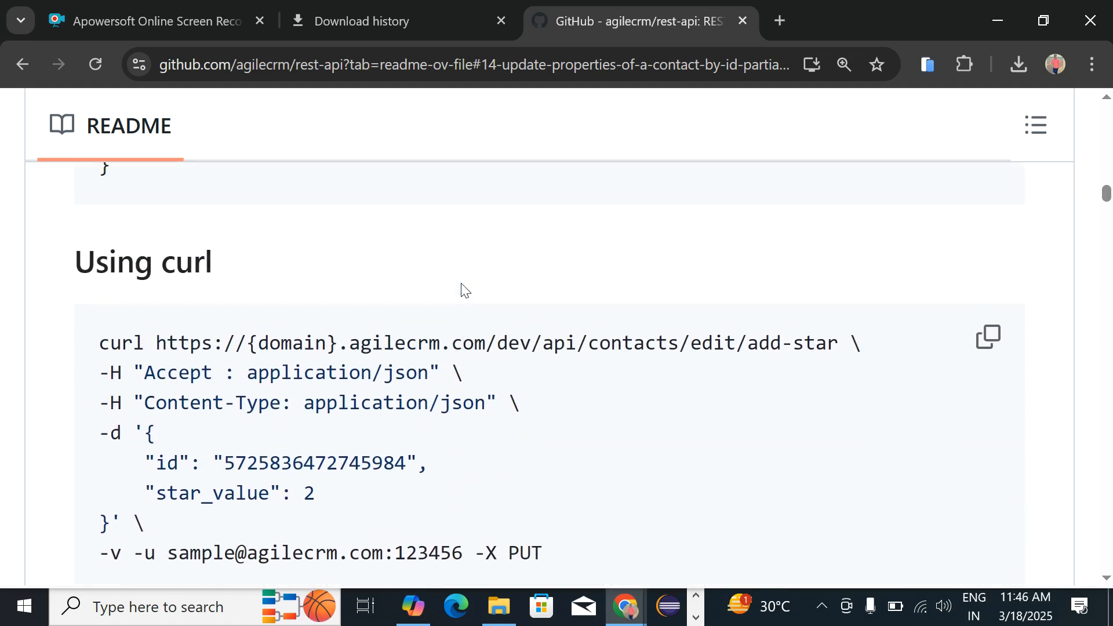
scroll(462, 284, "up", 9)
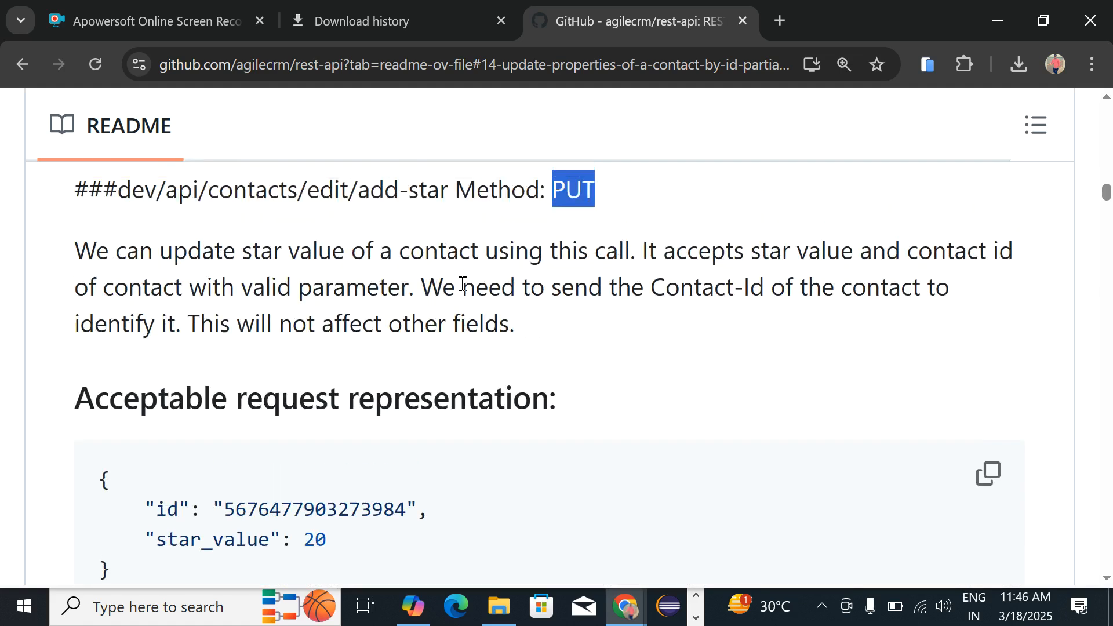
key("alt+Tab")
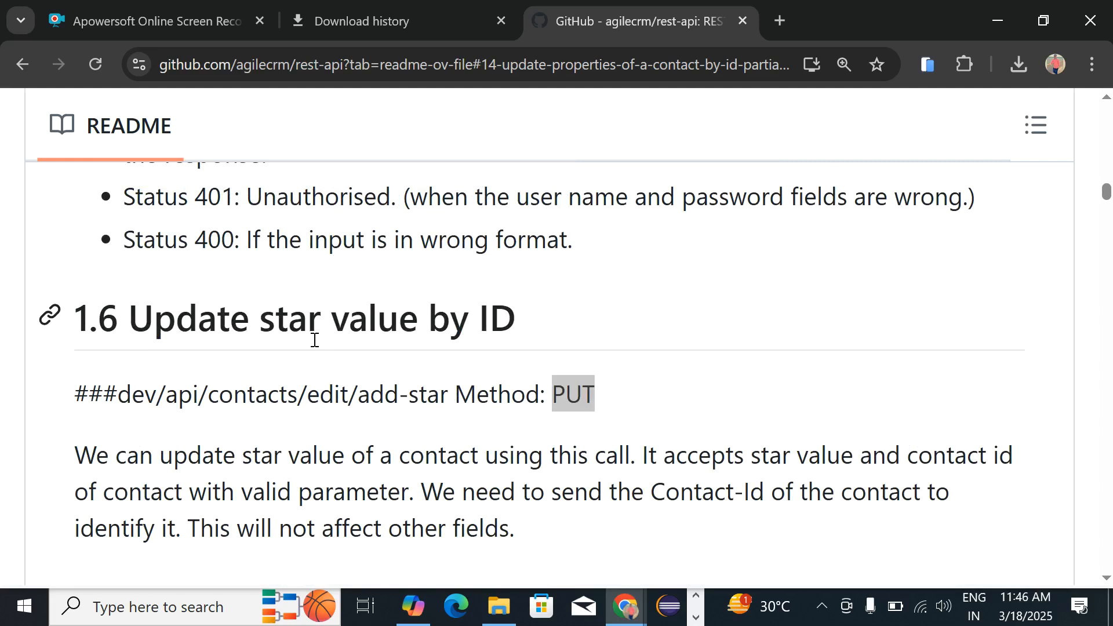
left_click(170, 288)
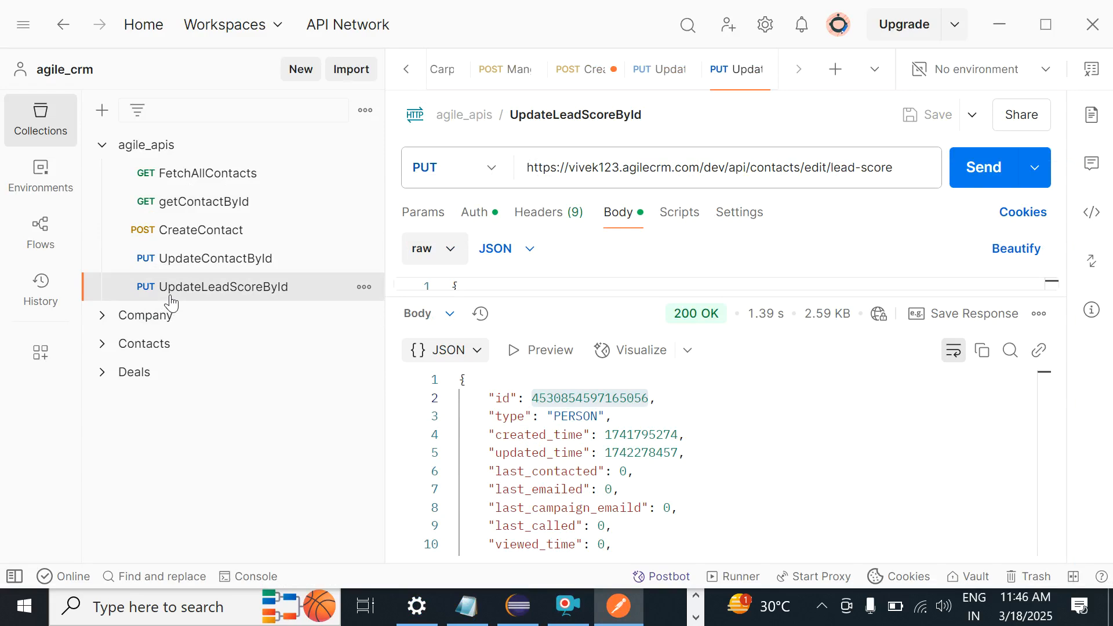
Step: Duplicate UpdateLeadScoreById and open the copy's name for editing
key("ctrl+d")
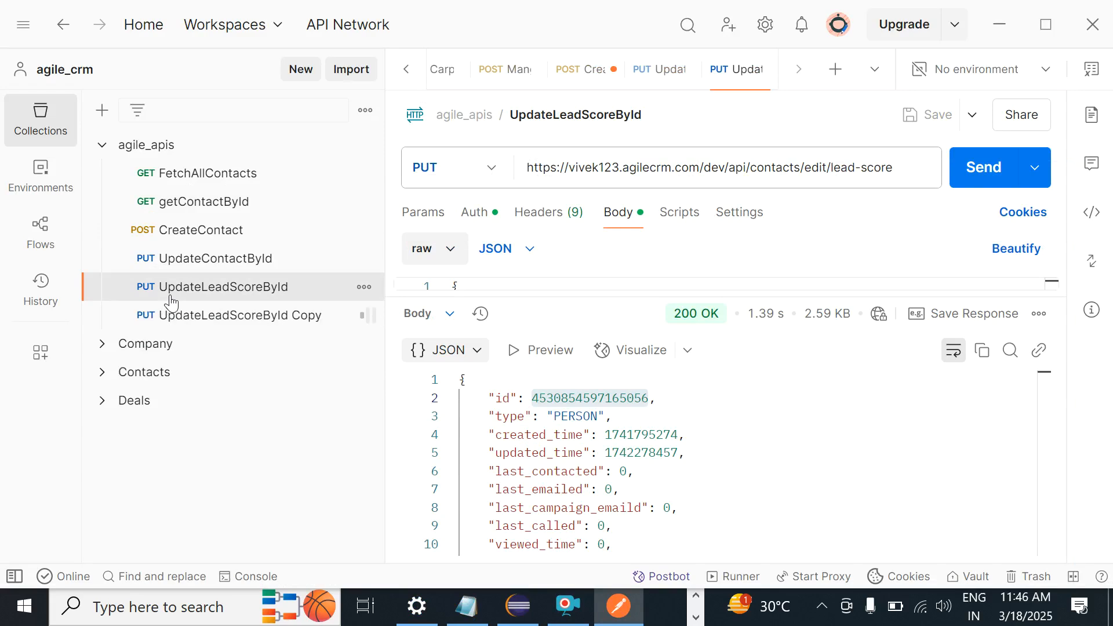
left_click(218, 324)
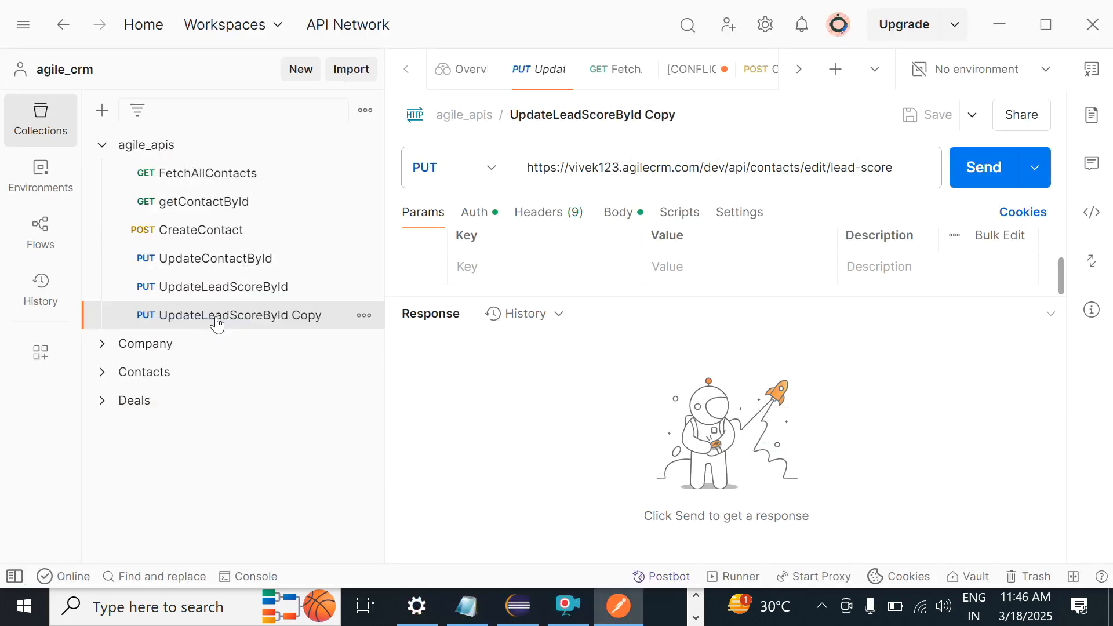
key("Tab")
key("Tab")
key("Tab")
key("Tab")
key("Tab")
key("Return")
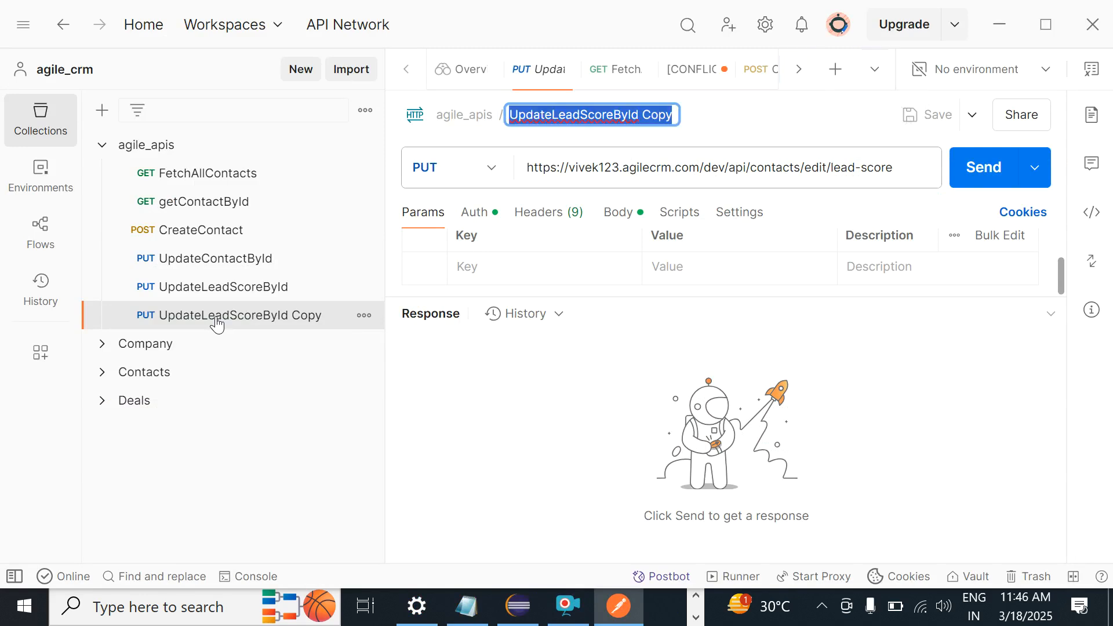
Step: Rename the copy to UpdateStarValueById
key("End")
key("BackSpace")
key("BackSpace")
key("BackSpace")
key("BackSpace")
key("BackSpace")
key("BackSpace")
key("BackSpace")
key("BackSpace")
key("BackSpace")
key("BackSpace")
key("BackSpace")
key("BackSpace")
key("BackSpace")
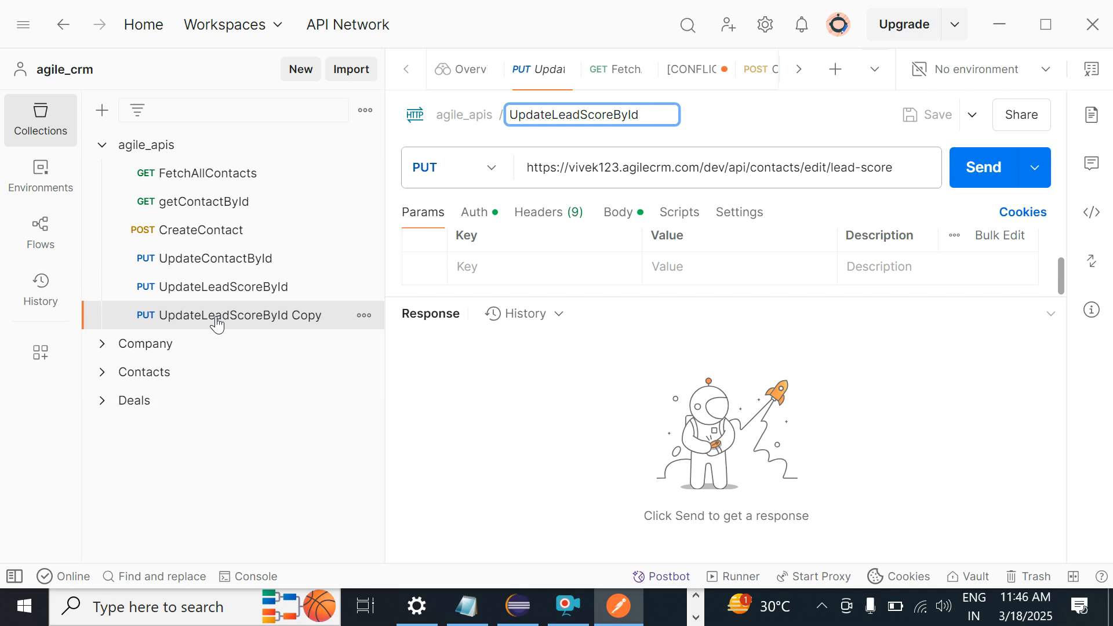
key("BackSpace")
key("BackSpace")
key("BackSpace")
key("BackSpace")
key("BackSpace")
type("Start")
key("BackSpace")
type("Value")
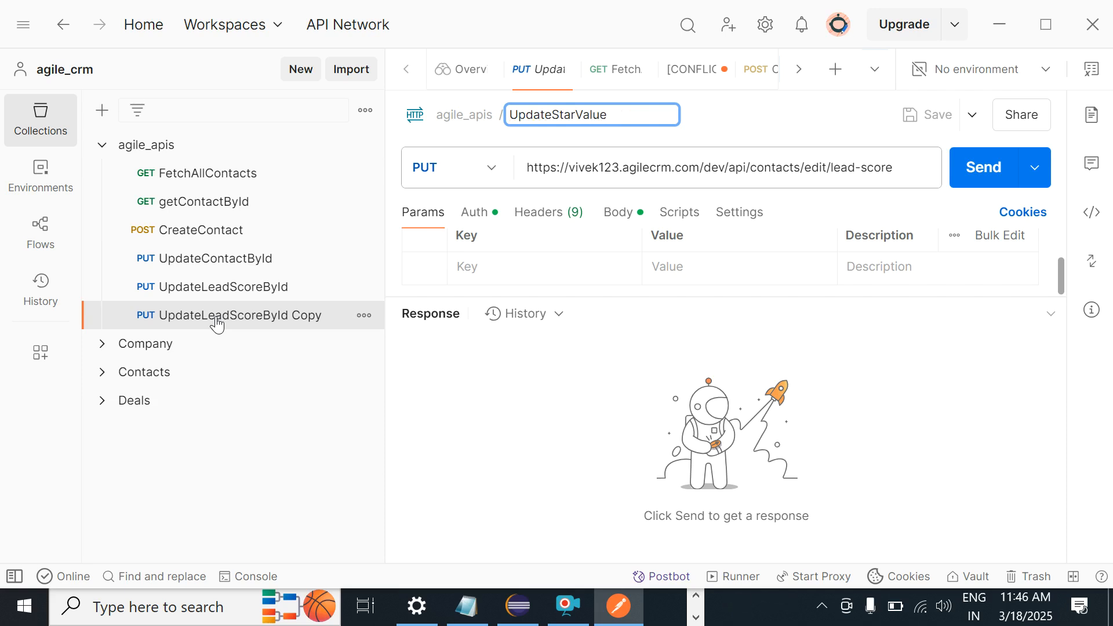
type("ById")
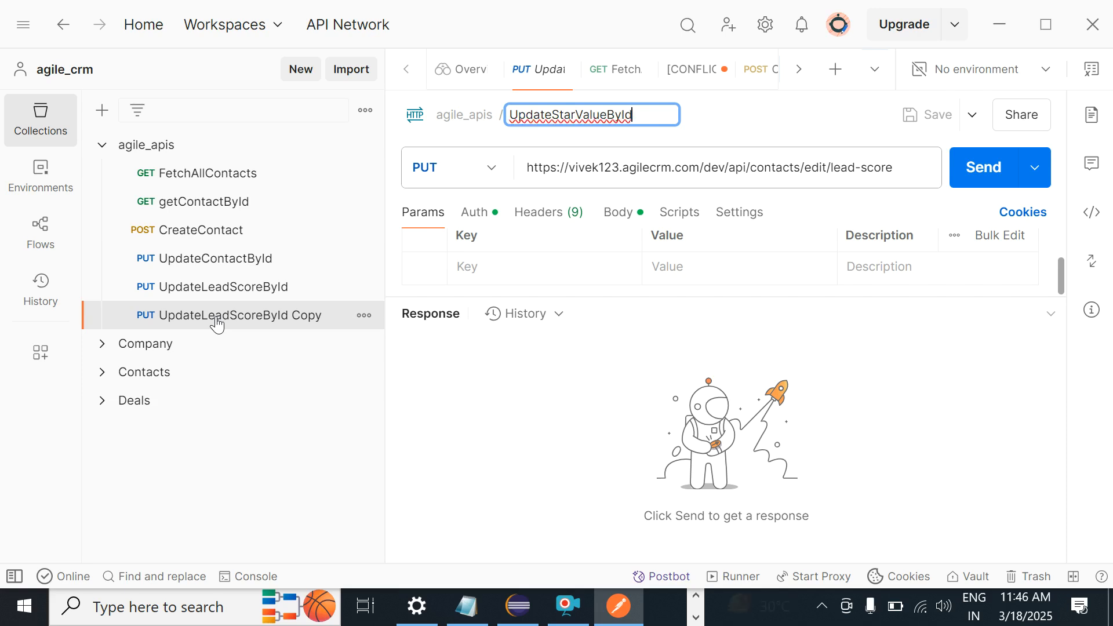
key("Return")
key("Tab")
key("Tab")
key("Tab")
key("Tab")
key("Tab")
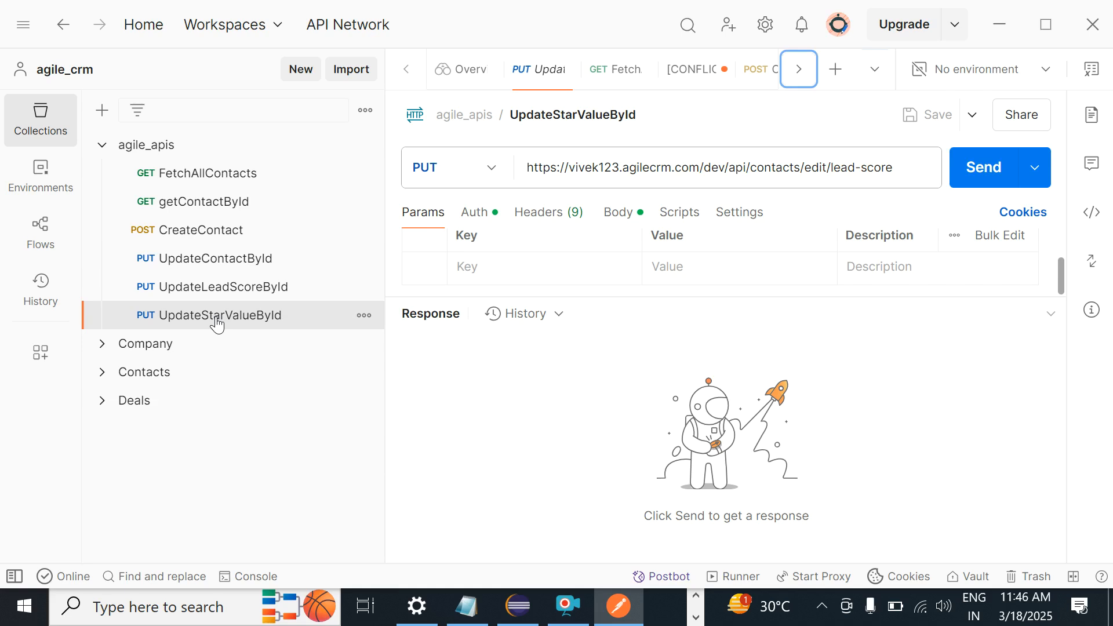
key("Tab")
key("Tab")
key("Tab")
key("Tab")
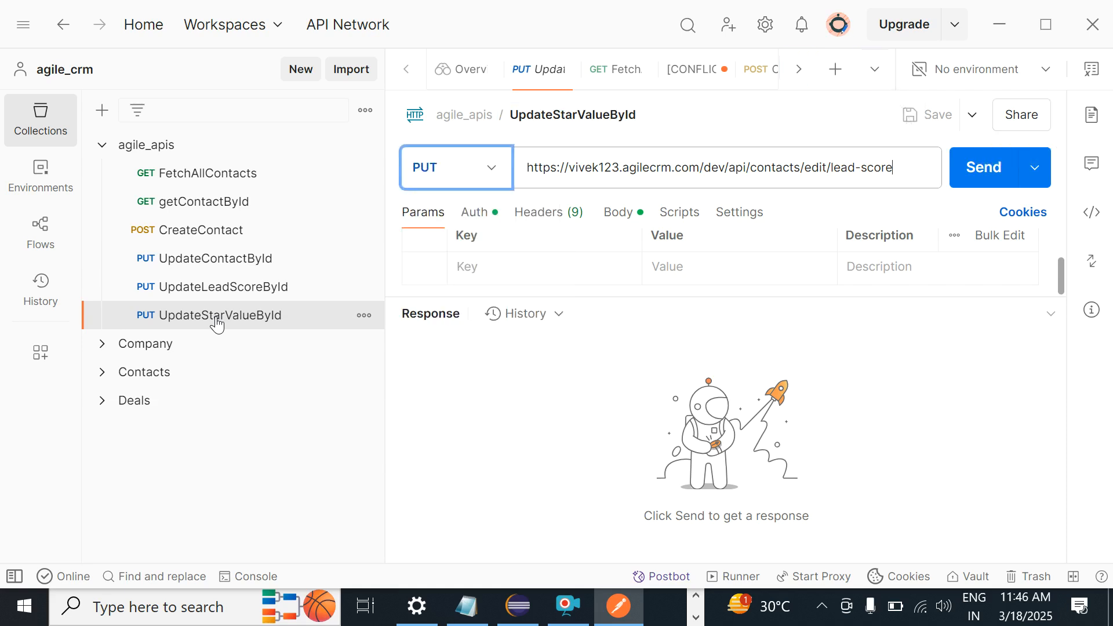
Step: Replace the URL's lead-score path with dev/api/contacts/edit/add-star from the README
key("alt+Tab")
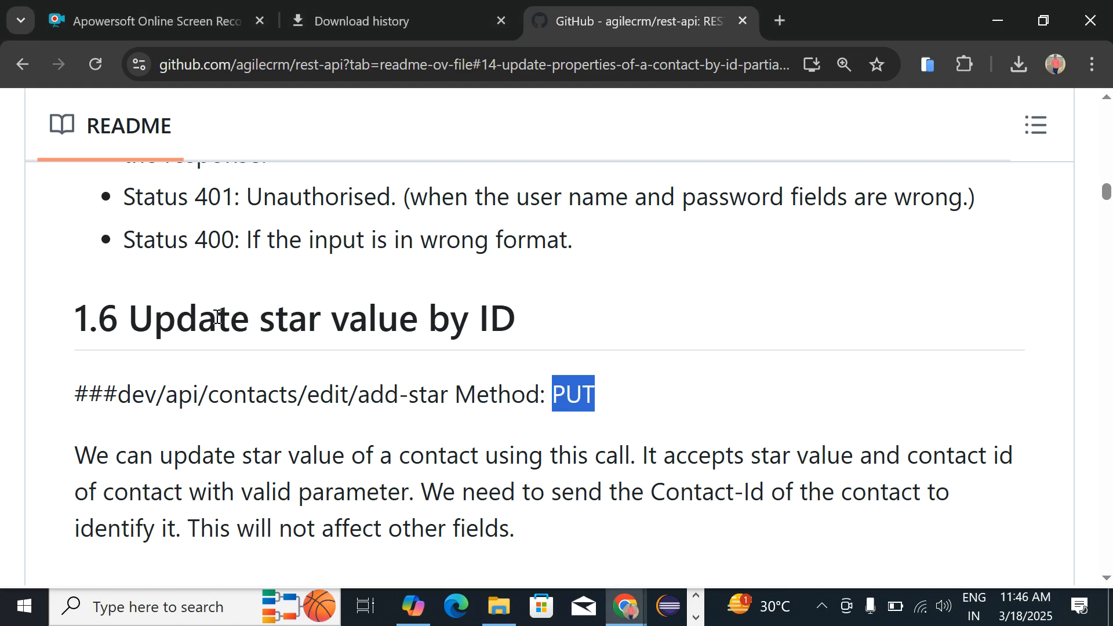
left_click(124, 396)
left_click_drag(124, 396, 449, 386)
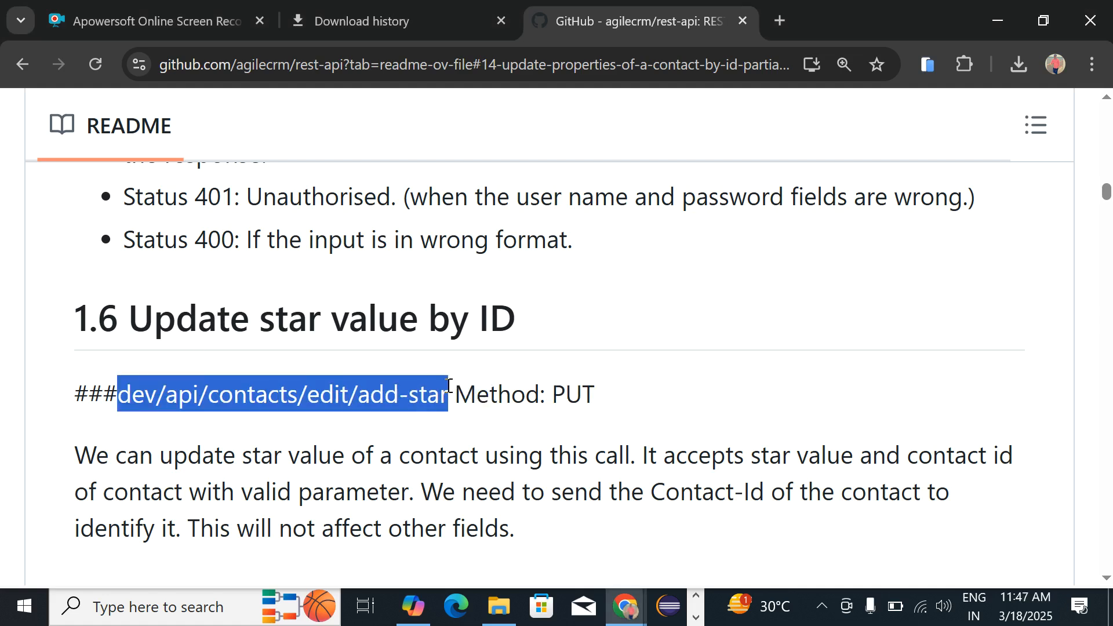
key("alt+Tab")
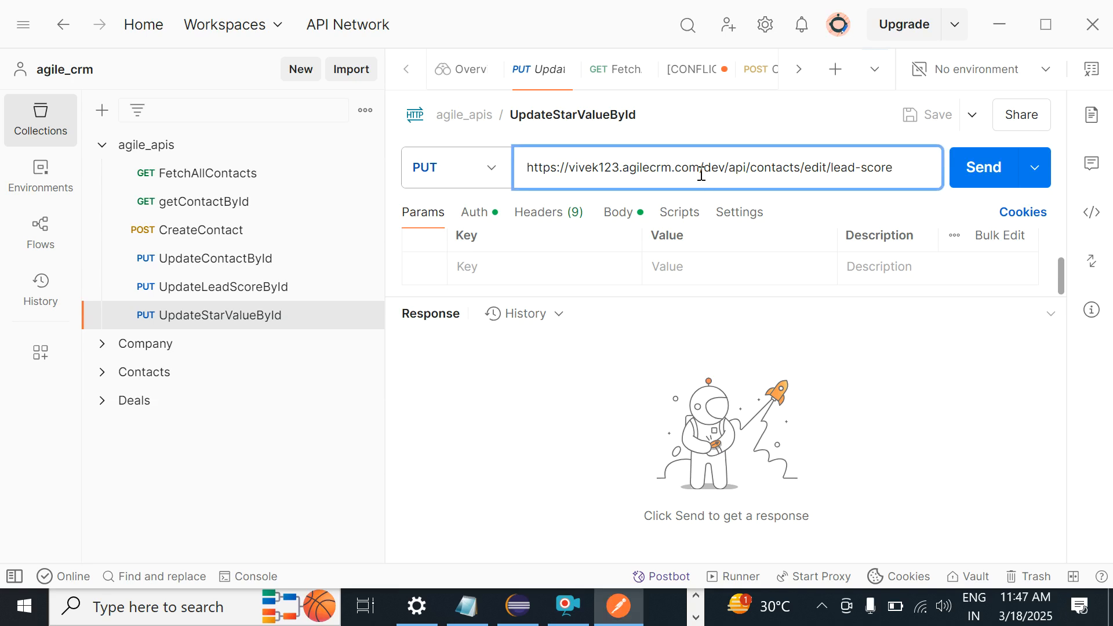
left_click_drag(704, 167, 967, 165)
key("ctrl+v")
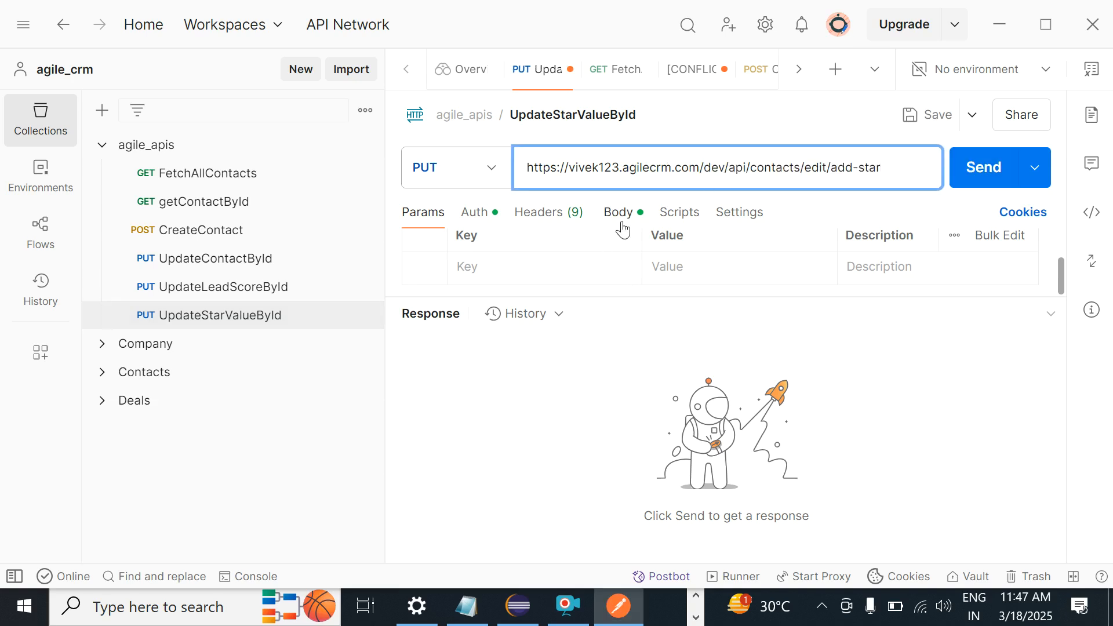
Step: Copy the README's example star_value JSON body
key("alt+Tab")
left_click(422, 490)
scroll(418, 500, "down", 3)
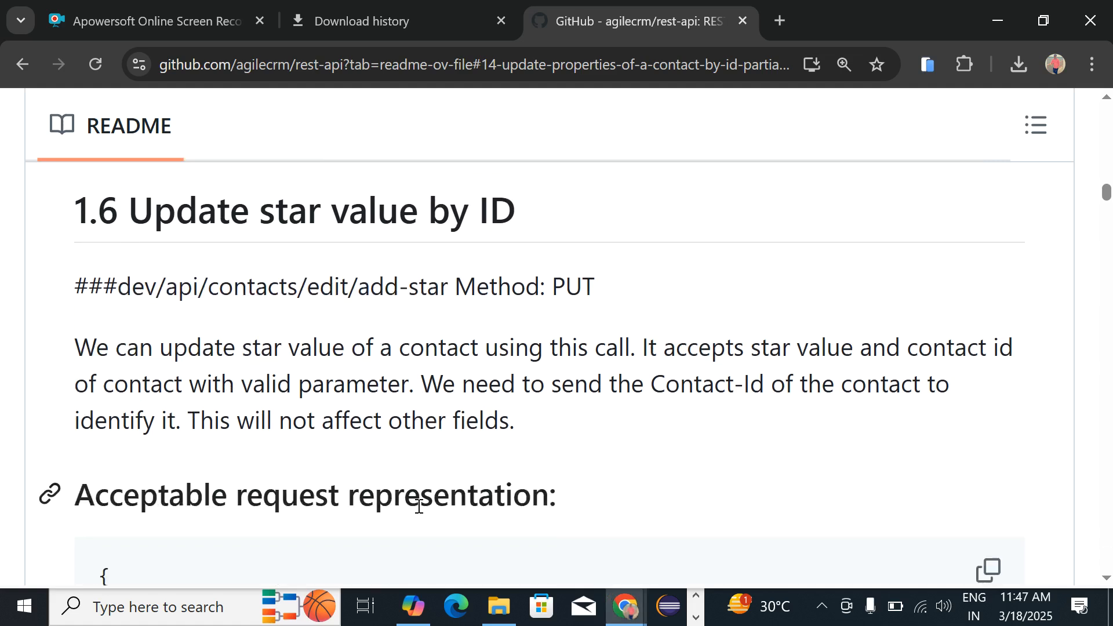
scroll(421, 513, "down", 3)
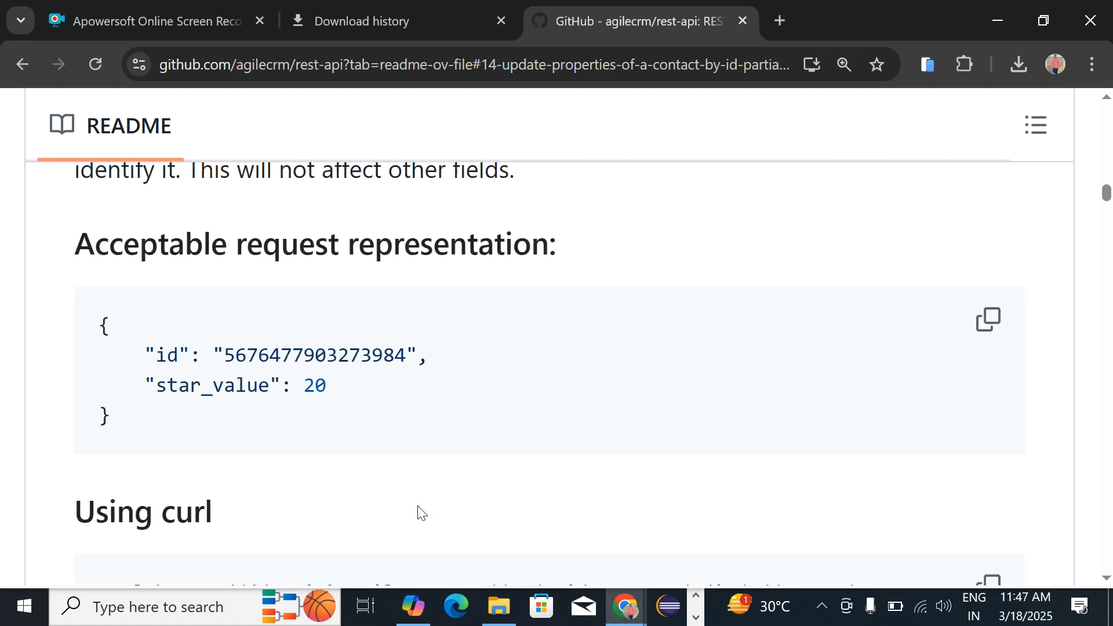
left_click(988, 313)
key("alt+Tab")
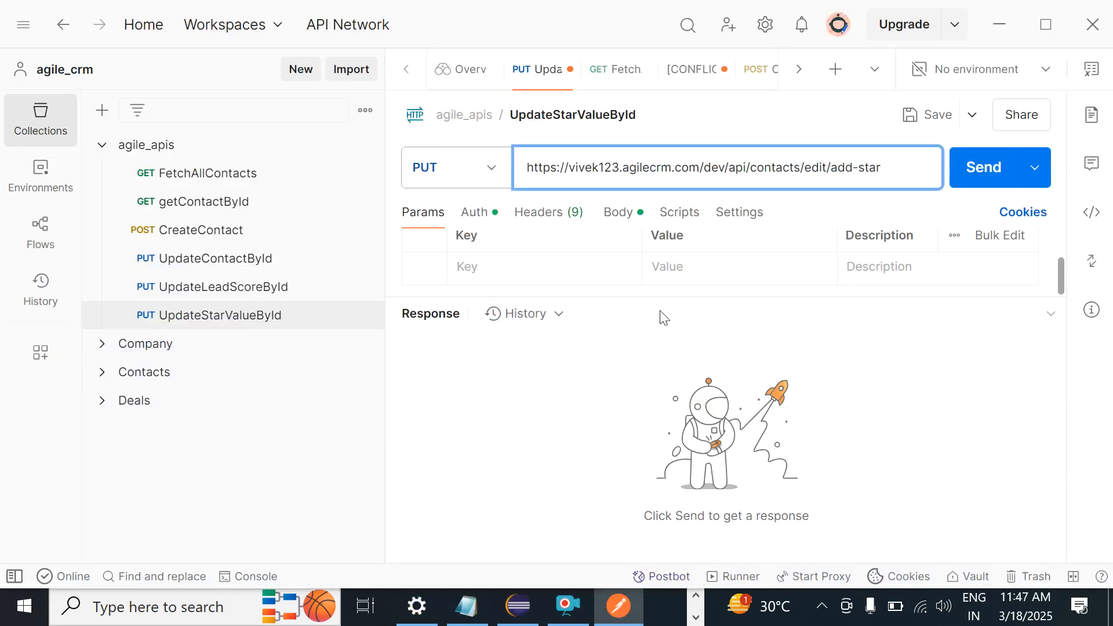
Step: Paste the copied star_value JSON over UpdateStarValueById's request body
left_click(550, 215)
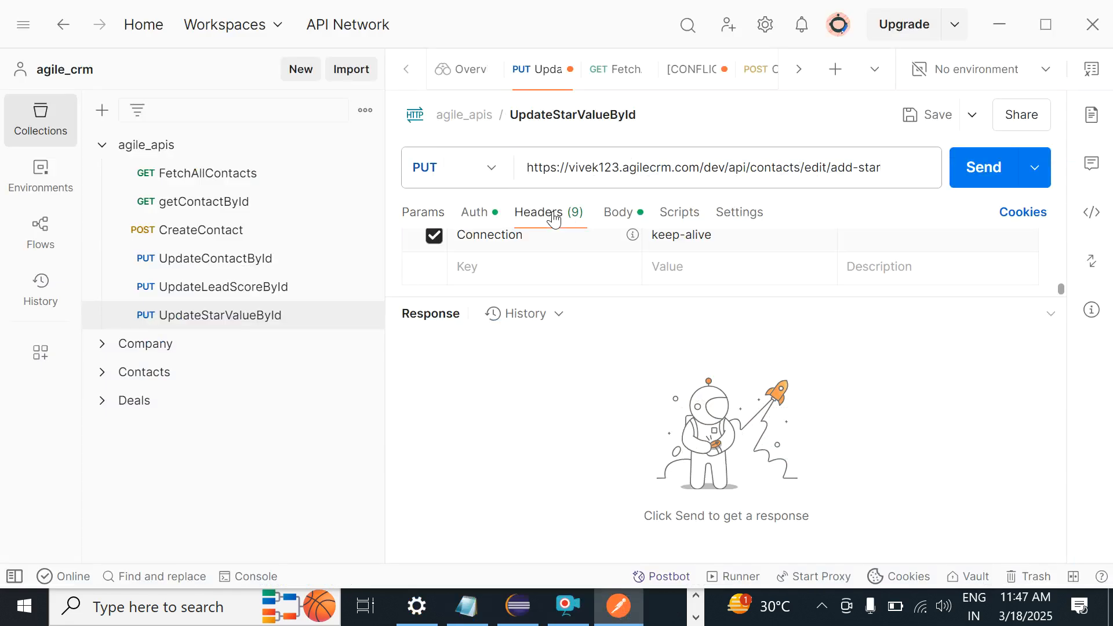
left_click(619, 216)
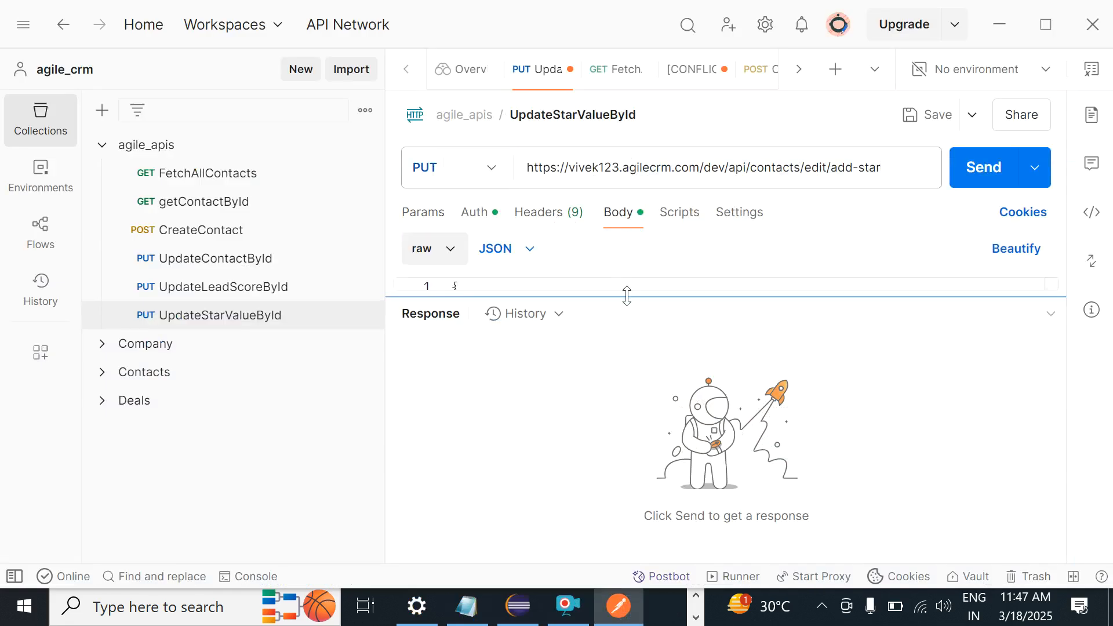
left_click_drag(626, 293, 613, 493)
left_click(468, 345)
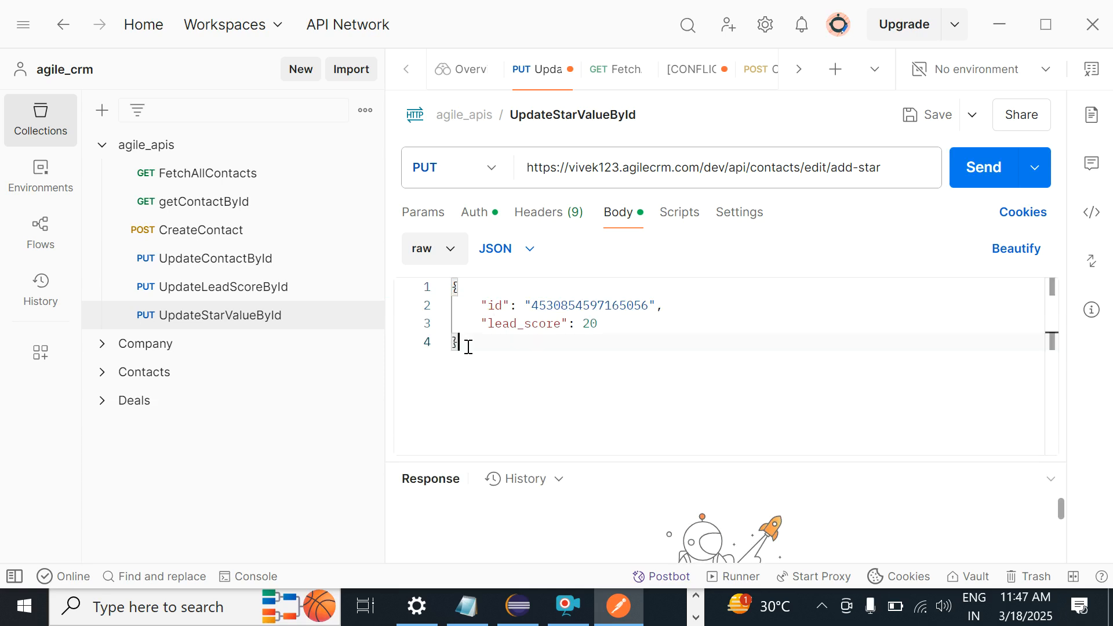
key("ctrl+a")
key("ctrl+v")
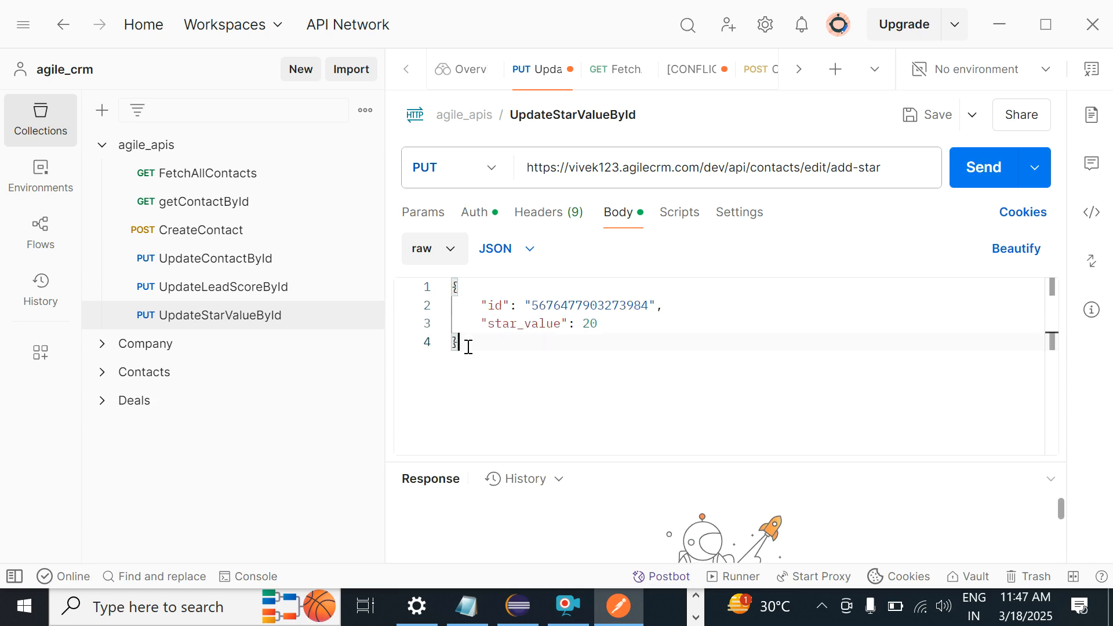
Step: Change the body's star_value to 5
double_click(589, 323)
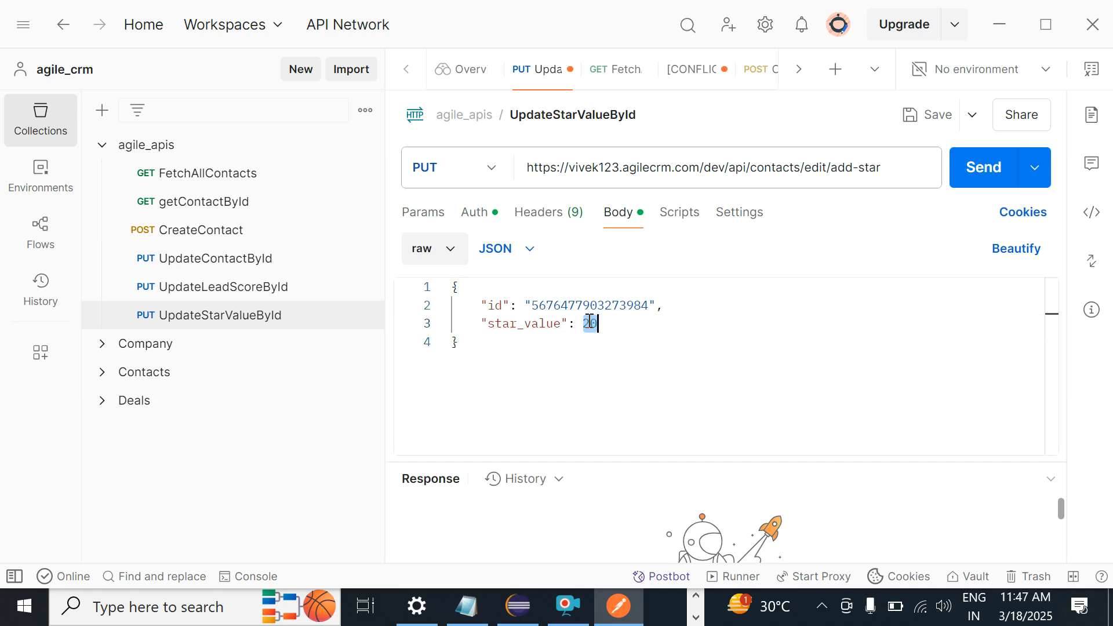
type("7")
left_click(565, 346)
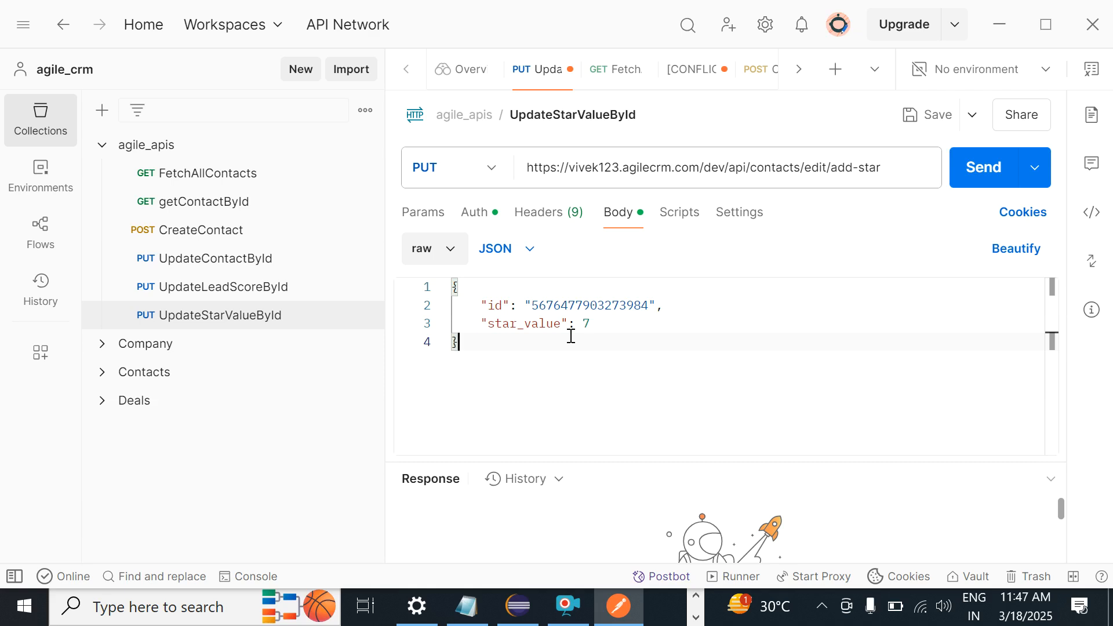
left_click(654, 327)
key("BackSpace")
type("5")
Step: Confirm Basic Auth and save UpdateStarValueById with its star_value 5 body
left_click(473, 216)
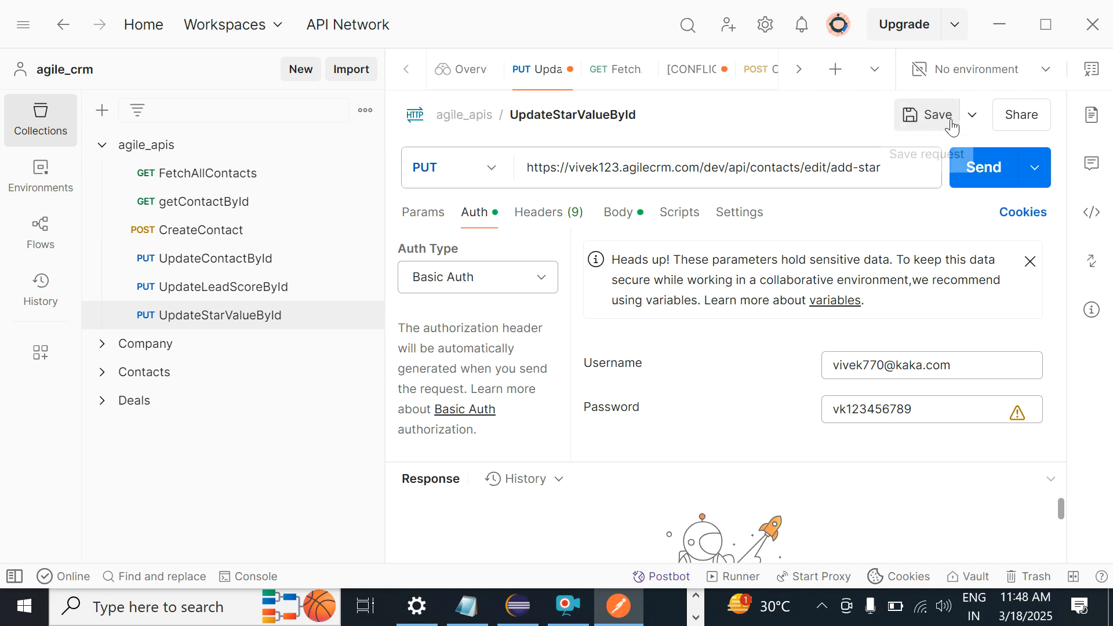
left_click(913, 120)
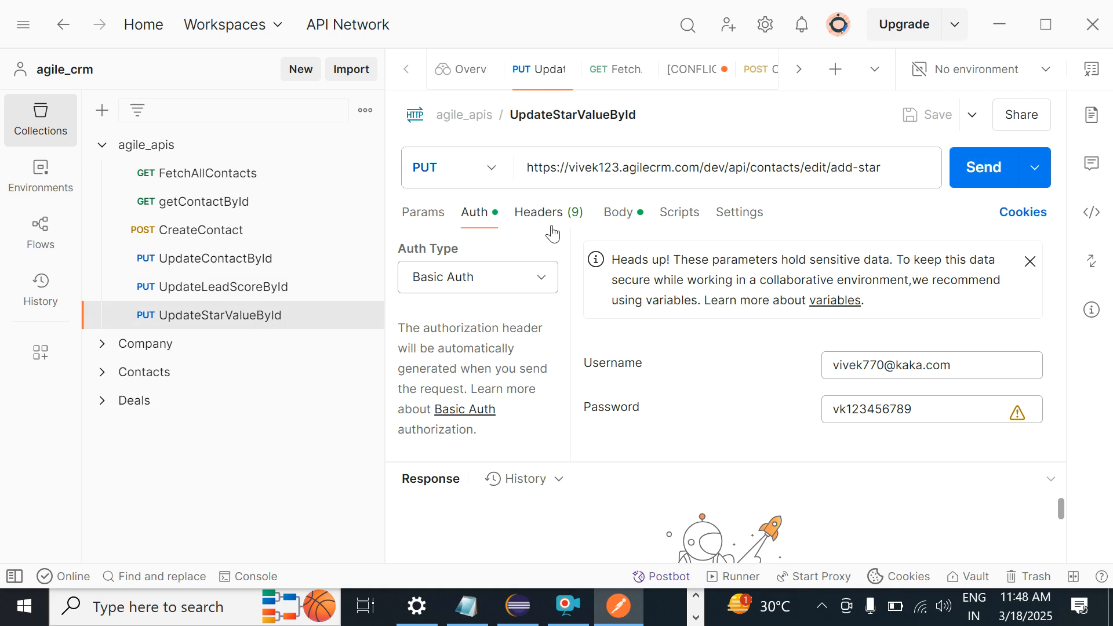
left_click(612, 214)
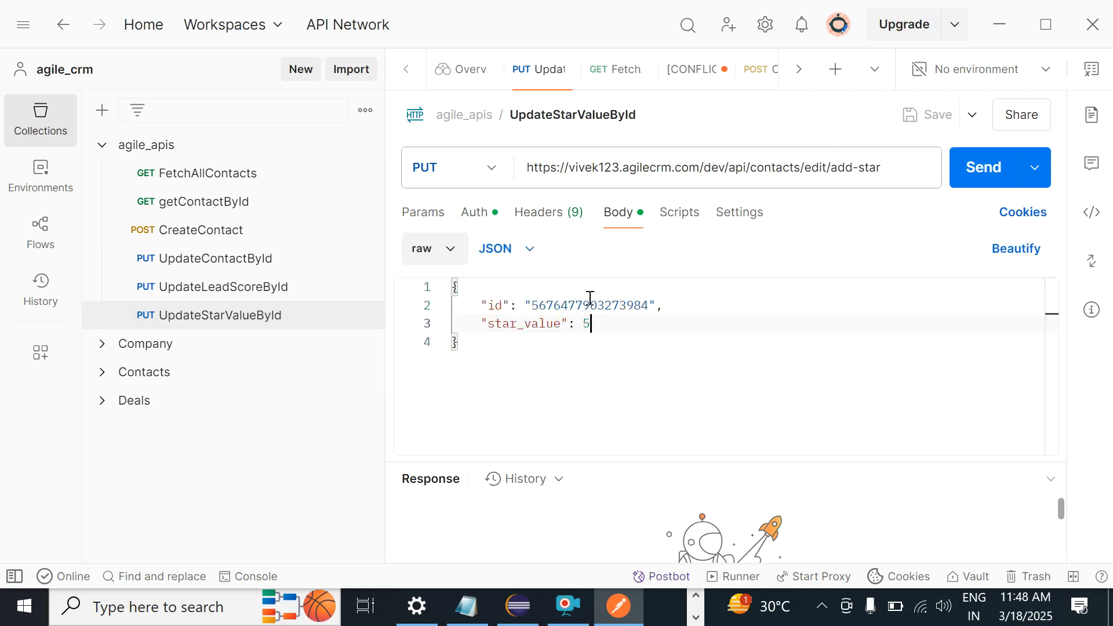
Step: Swap in the contact id from UpdateLeadScoreById's response, save, and send for 200 OK
double_click(565, 305)
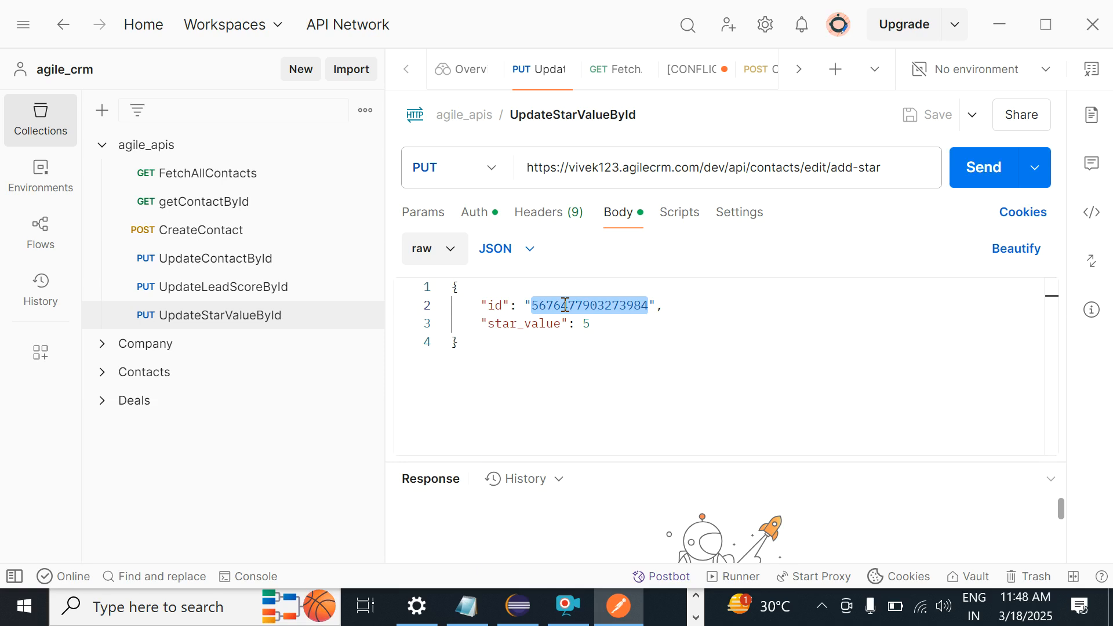
left_click(231, 290)
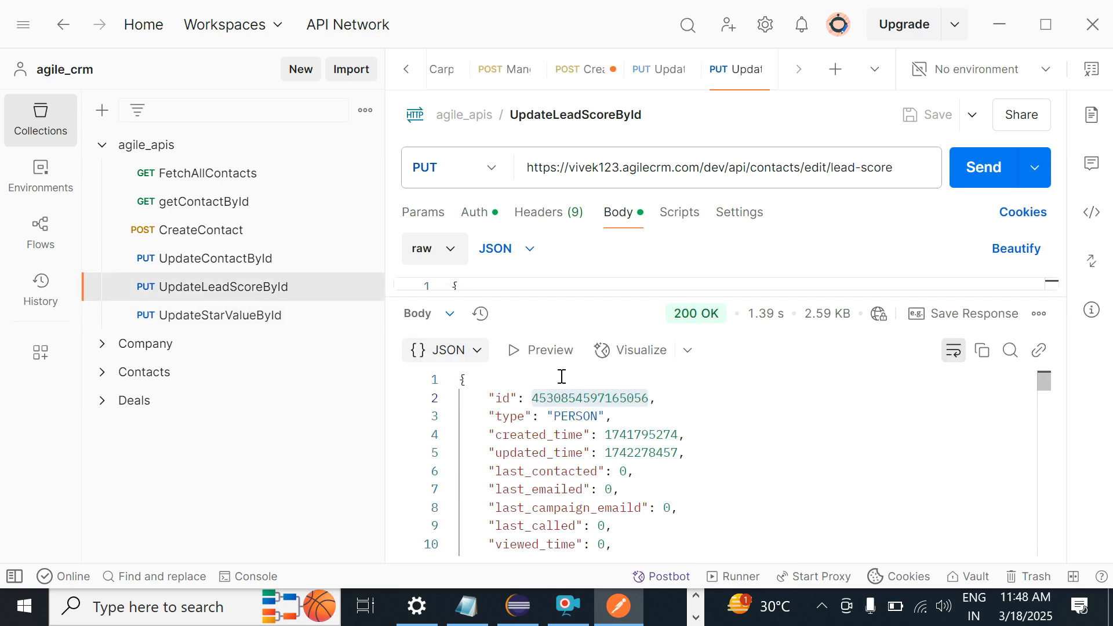
double_click(583, 398)
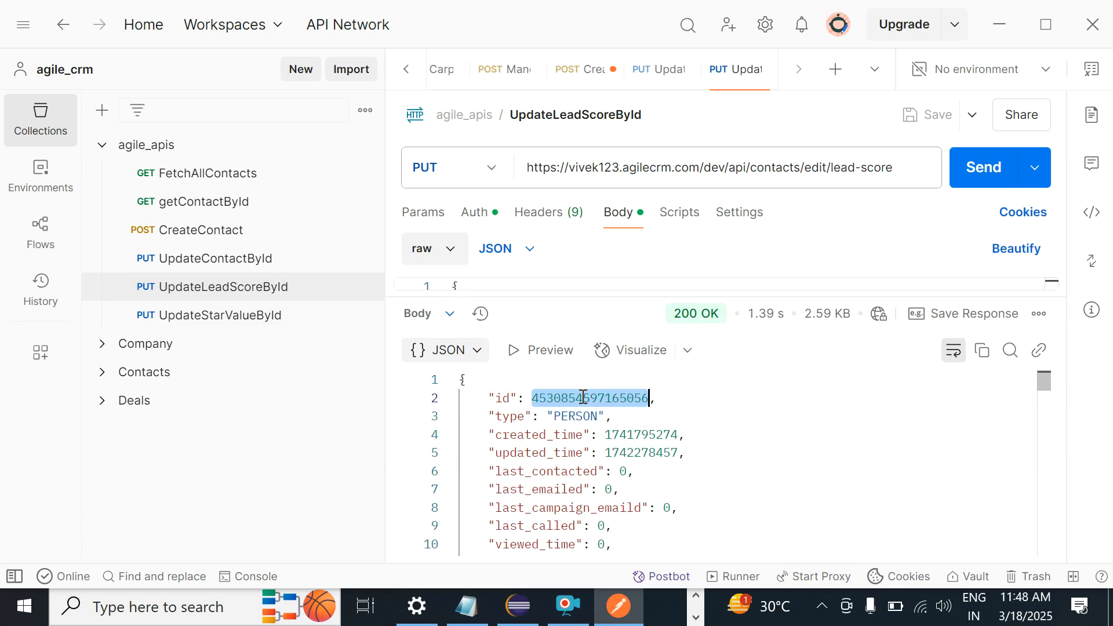
left_click(273, 315)
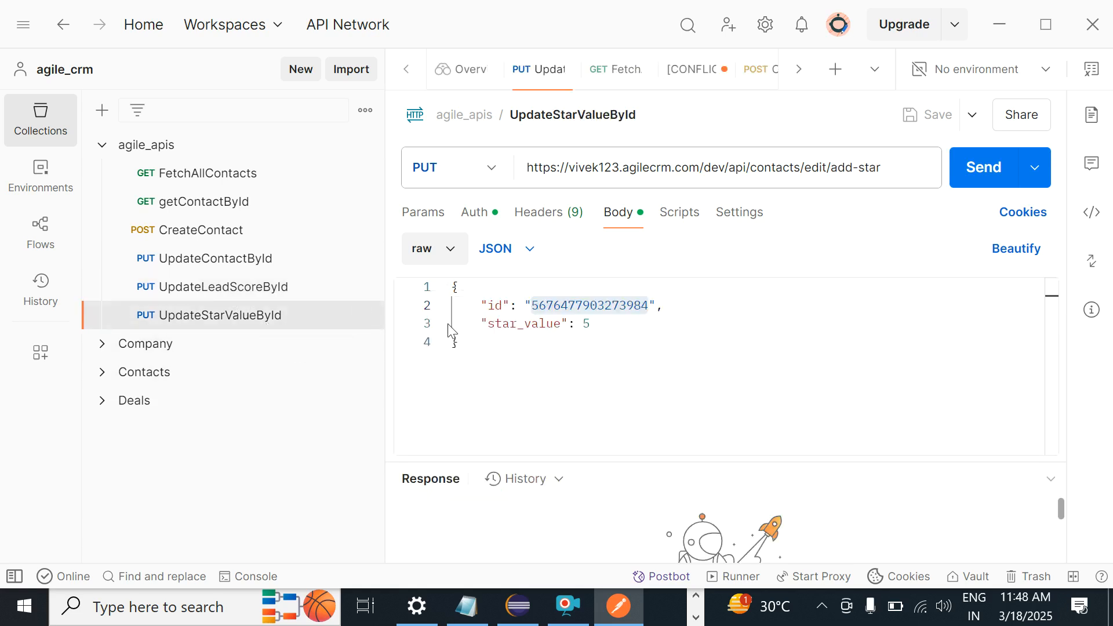
double_click(594, 305)
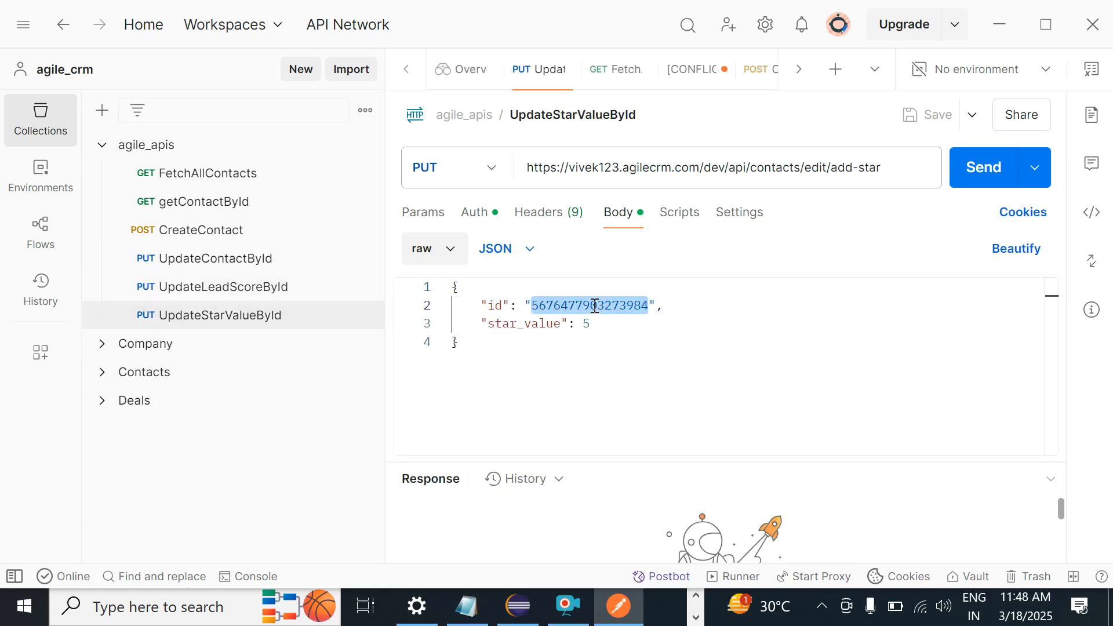
key("ctrl+v")
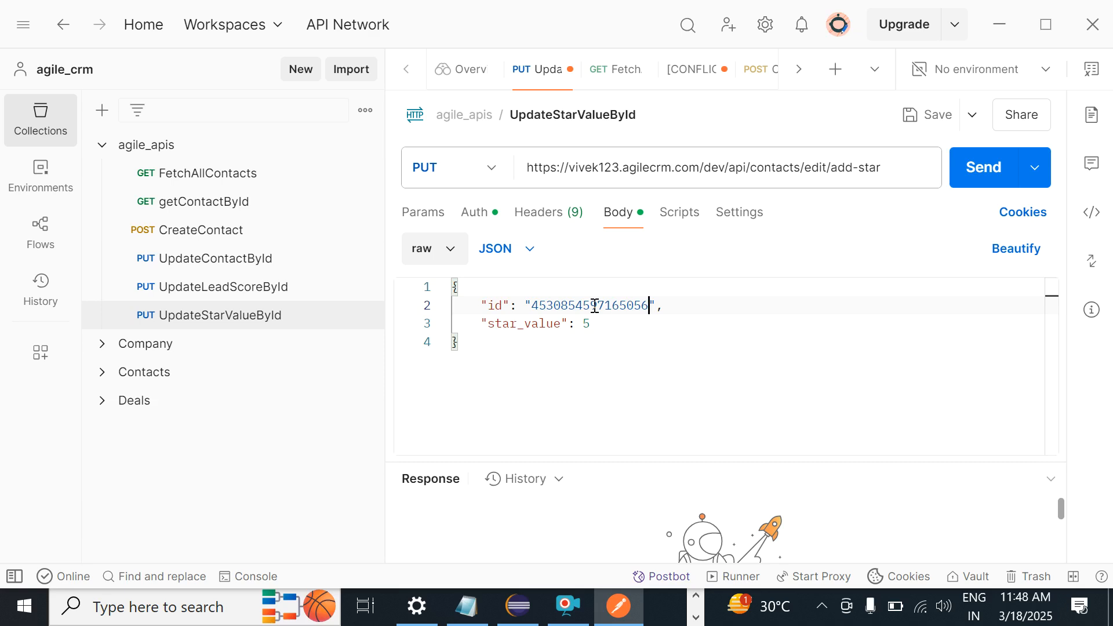
key("ctrl+s")
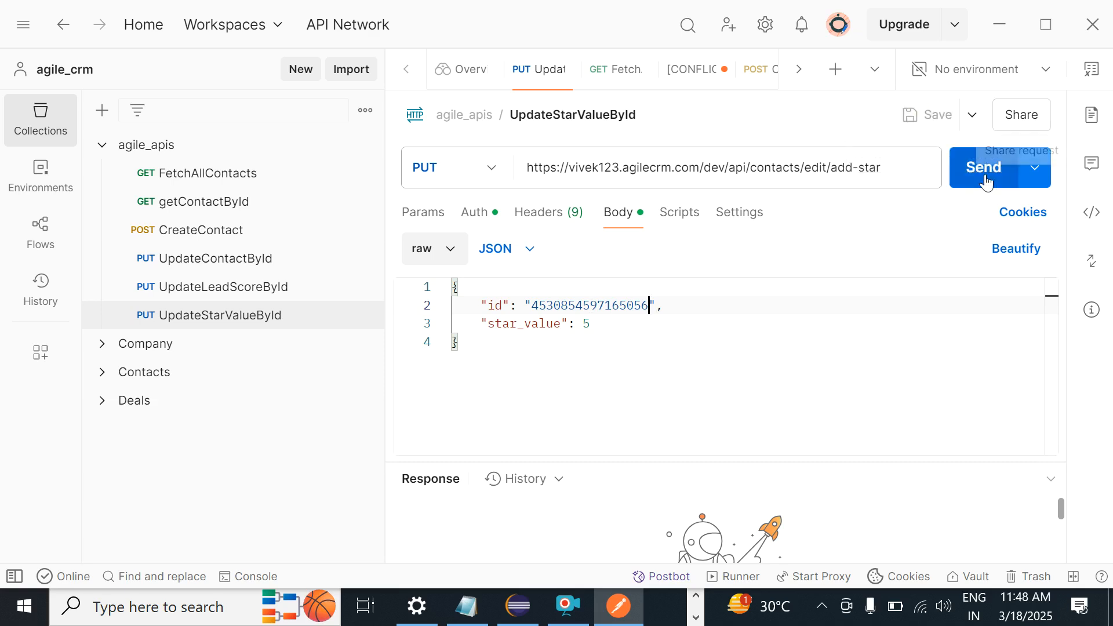
left_click(974, 182)
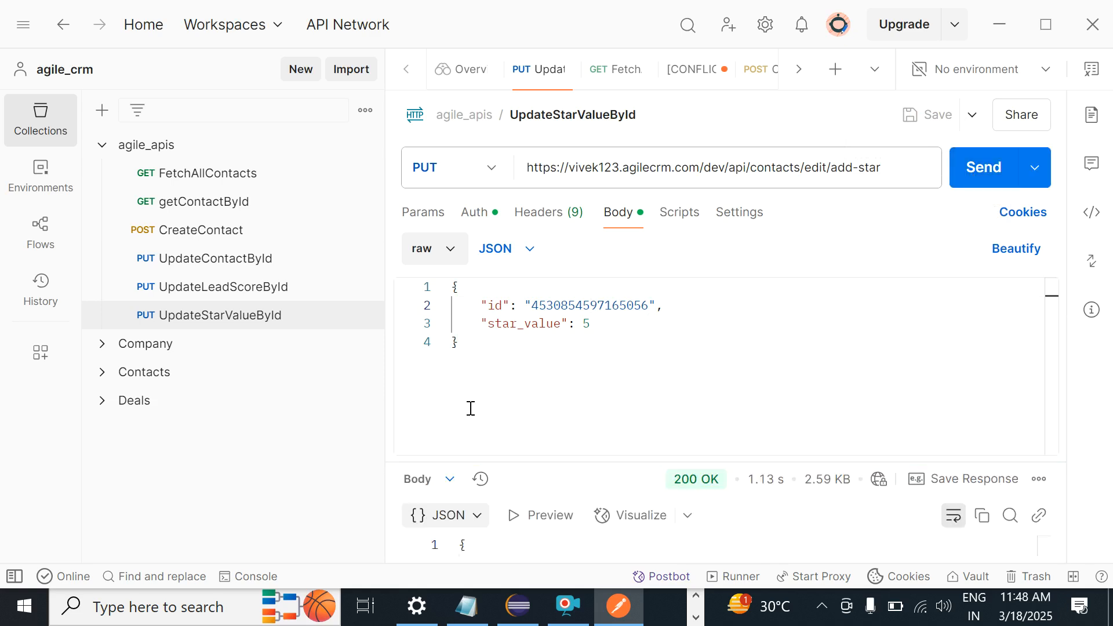
key("alt+Tab")
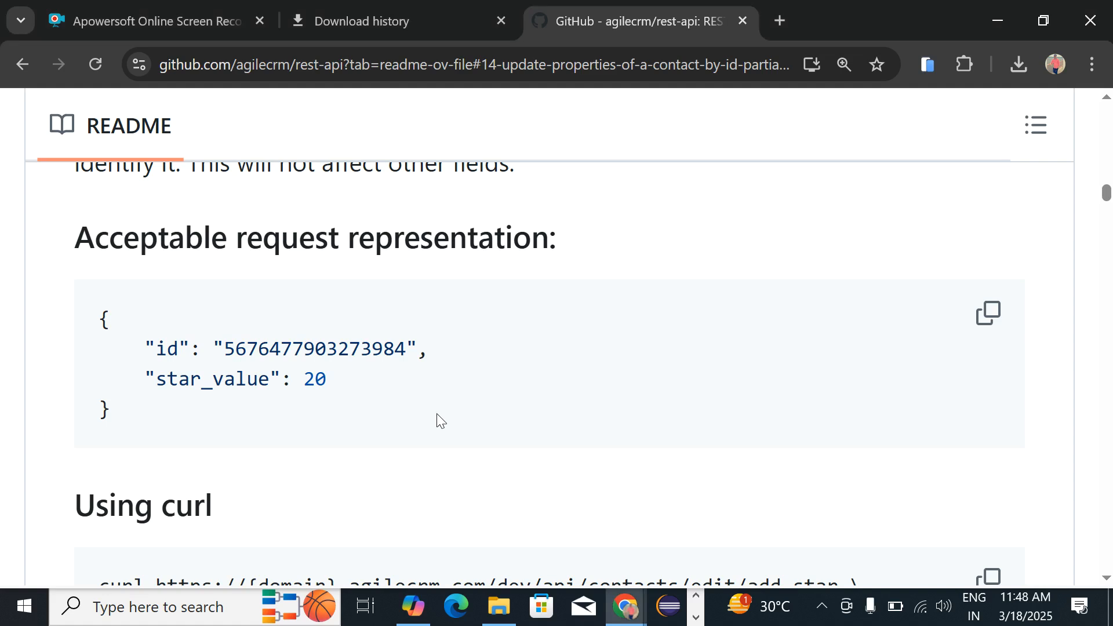
Step: Scroll the README to section 1.7's example request with tags test1 and test2
scroll(313, 519, "down", 10)
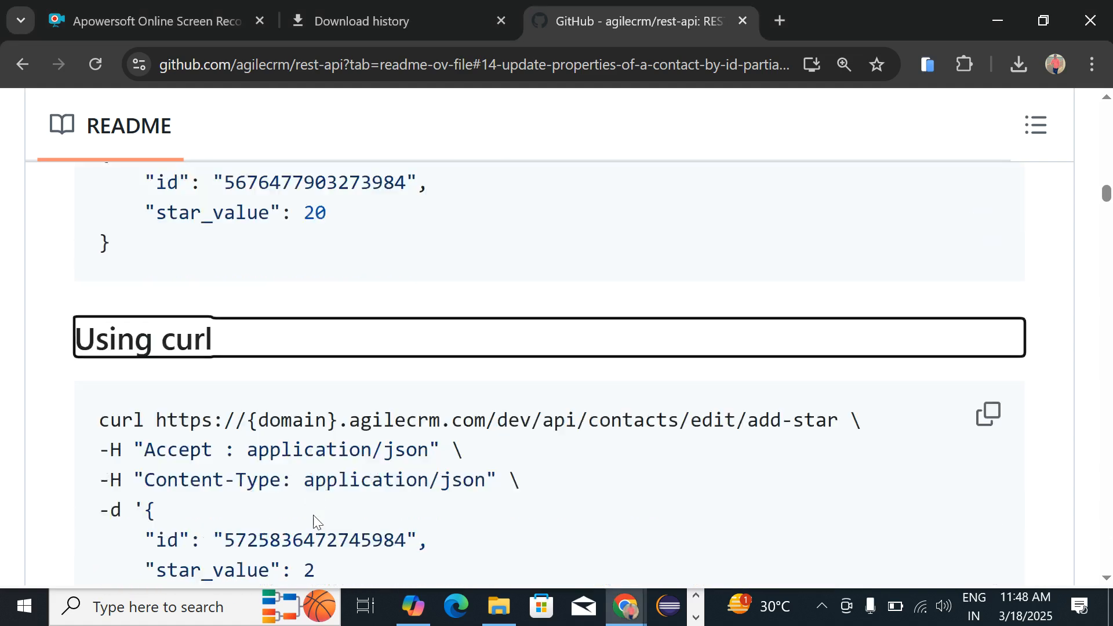
scroll(313, 520, "down", 3)
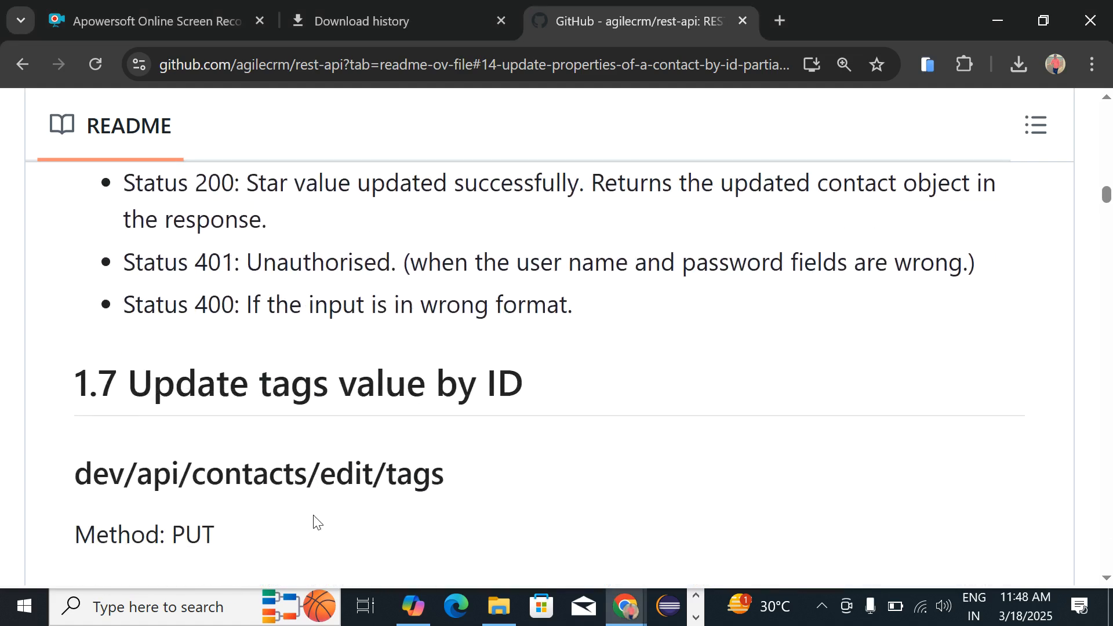
scroll(314, 521, "down", 2)
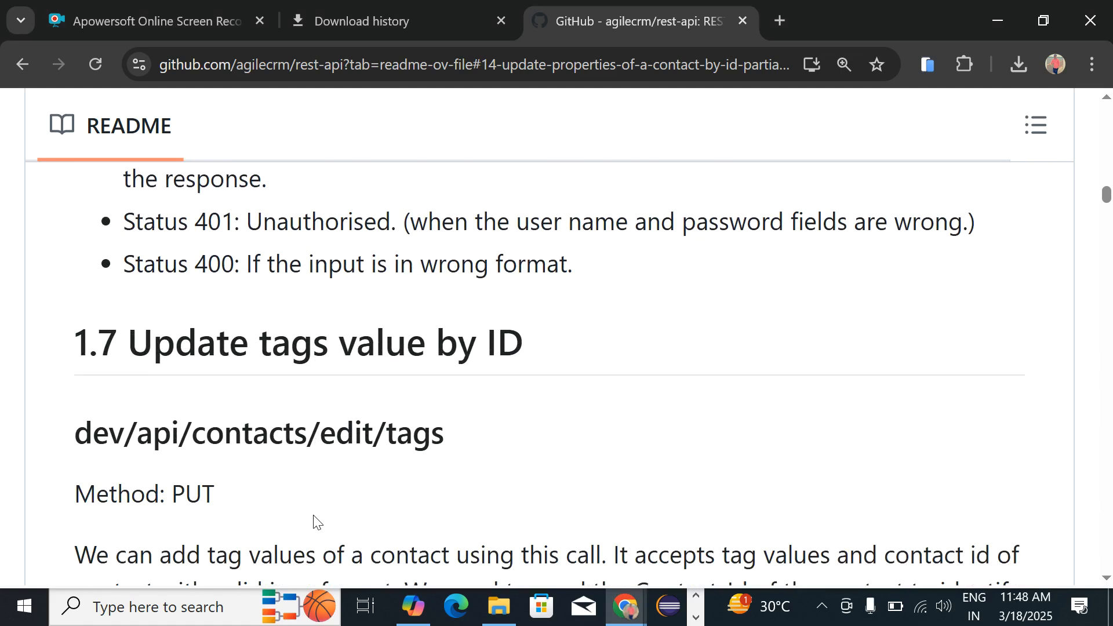
scroll(314, 515, "up", 5)
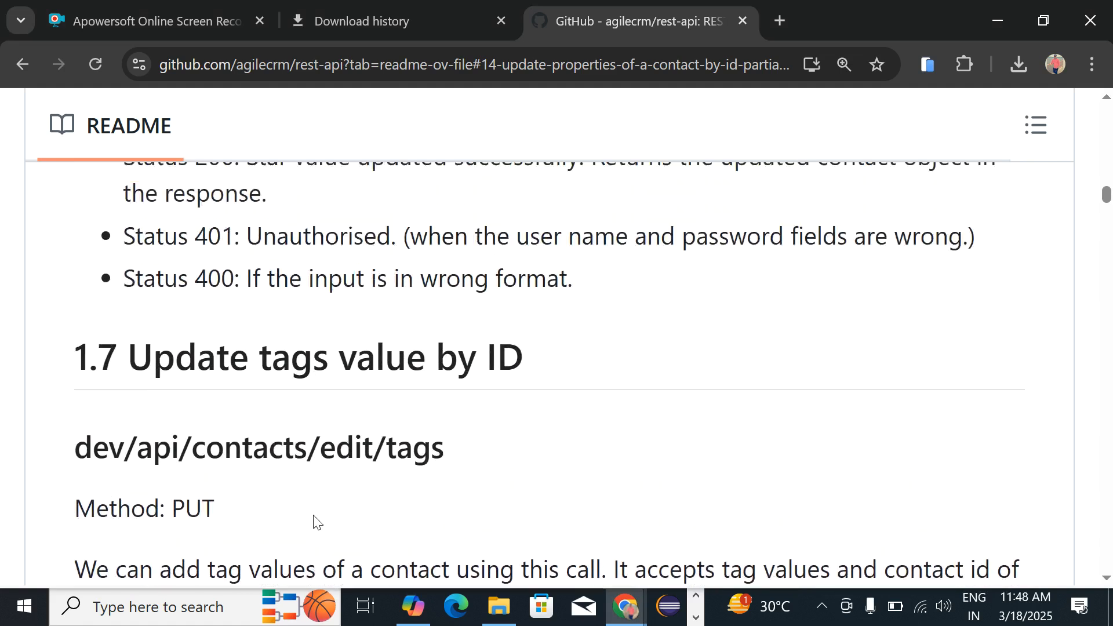
scroll(313, 515, "up", 2)
scroll(314, 515, "down", 4)
scroll(314, 515, "down", 4)
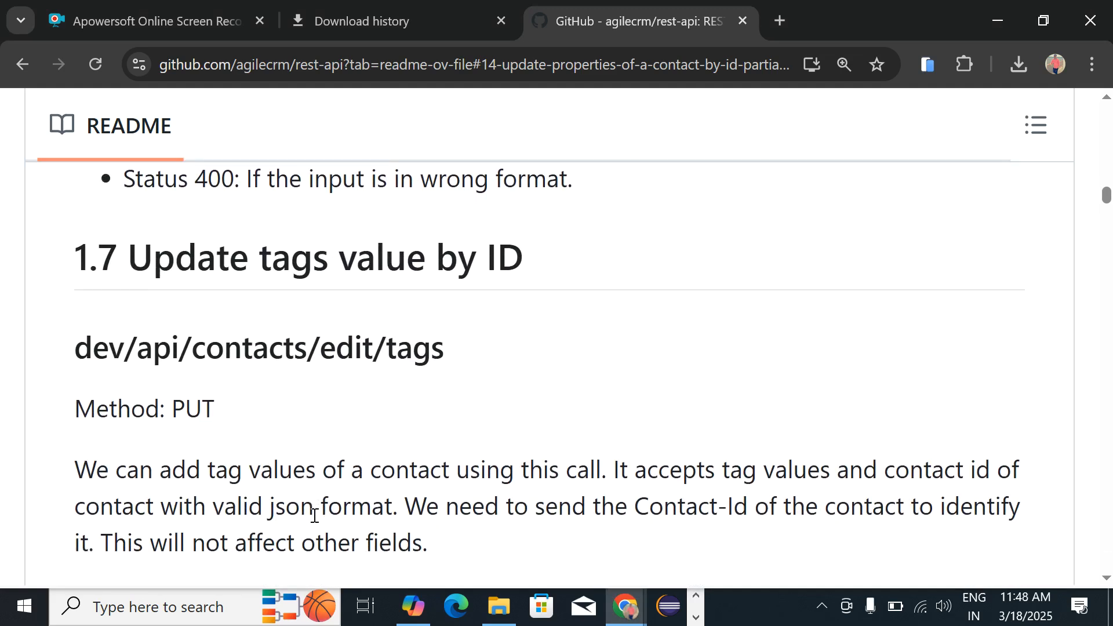
scroll(314, 515, "up", 1)
scroll(314, 515, "up", 10)
scroll(314, 515, "down", 2)
scroll(313, 515, "down", 8)
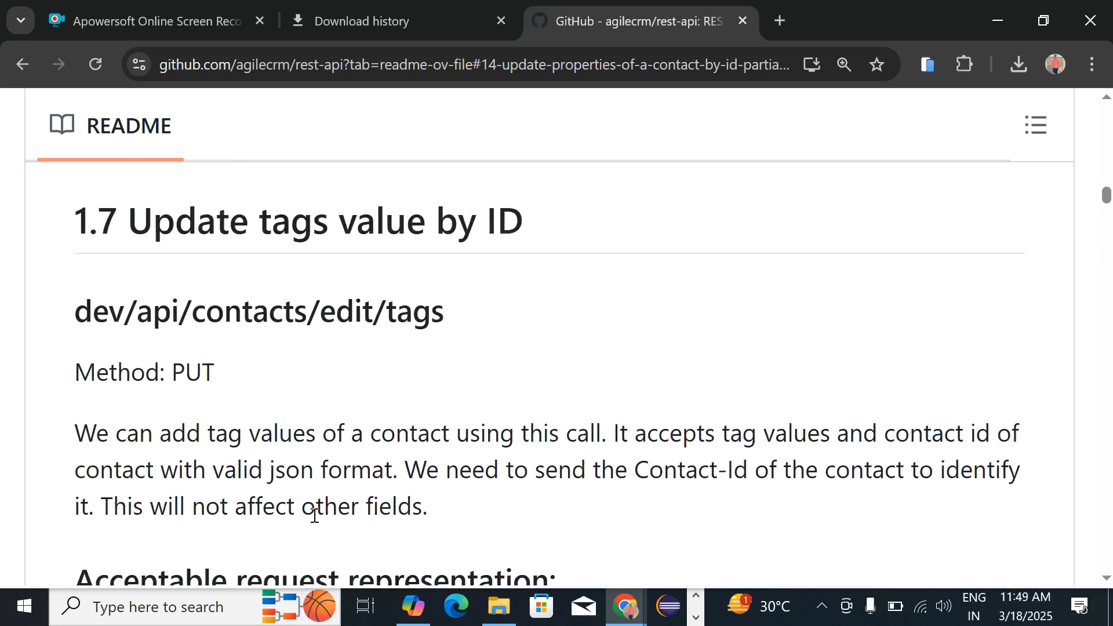
scroll(314, 515, "down", 7)
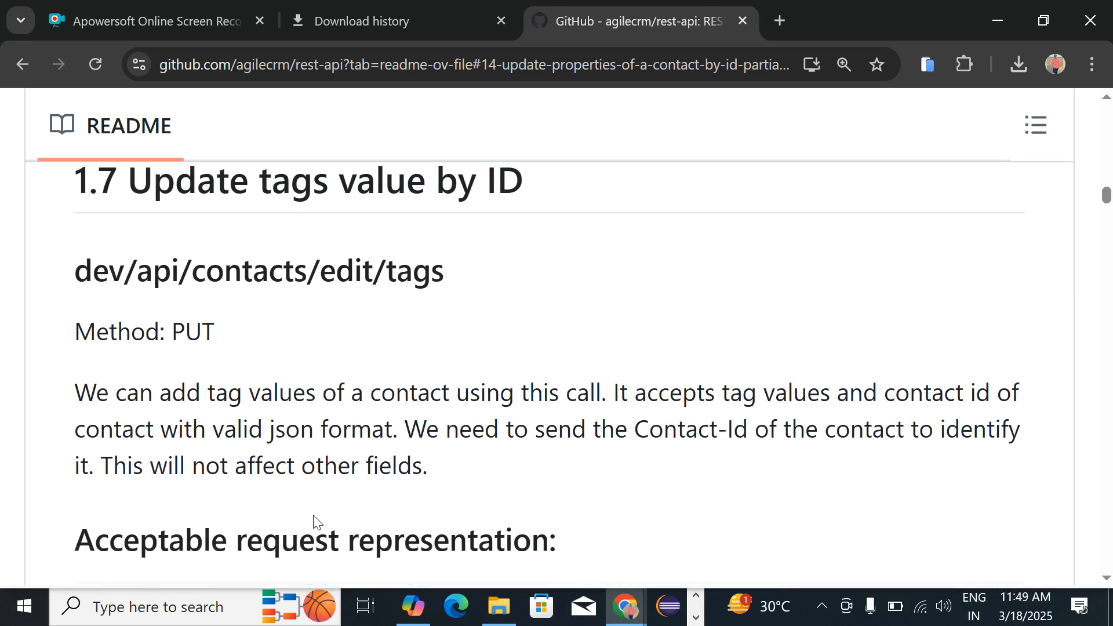
scroll(314, 515, "down", 1)
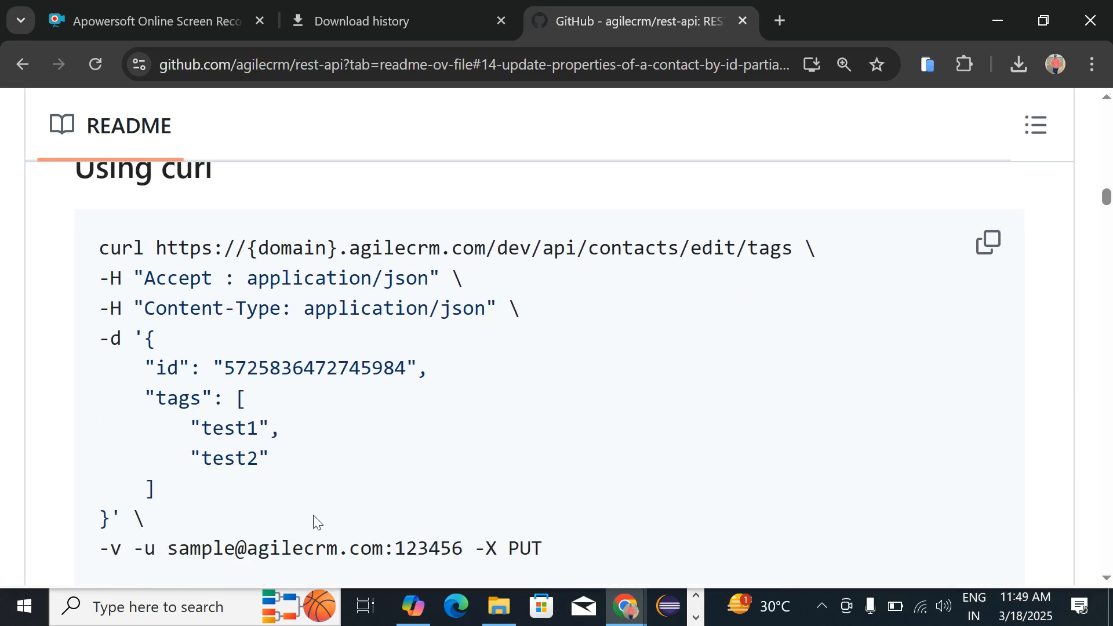
scroll(314, 519, "down", 6)
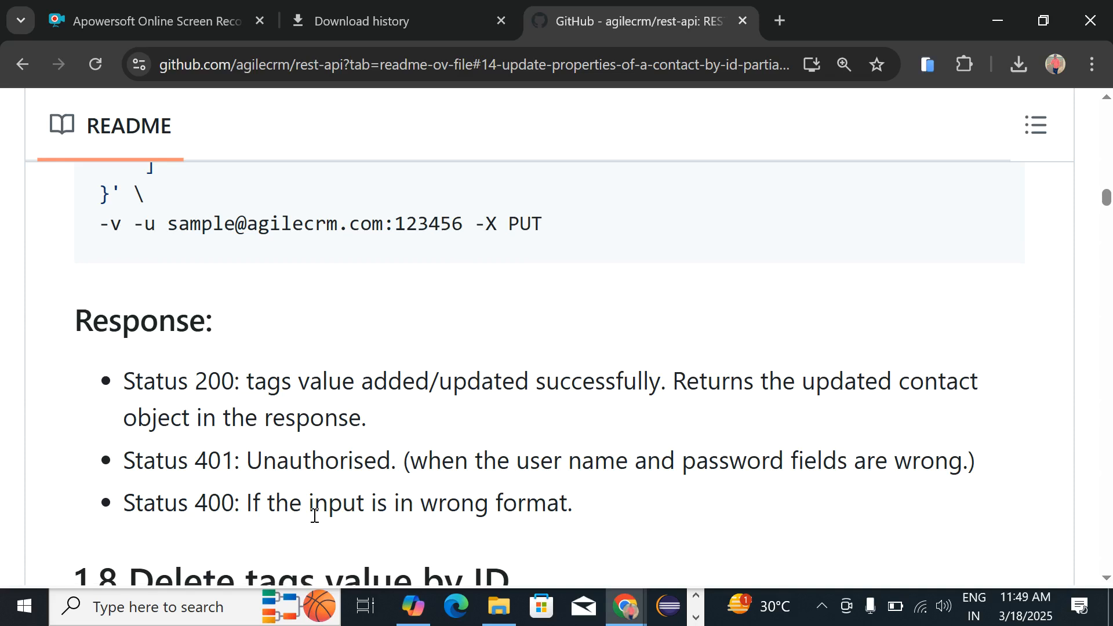
scroll(313, 515, "up", 13)
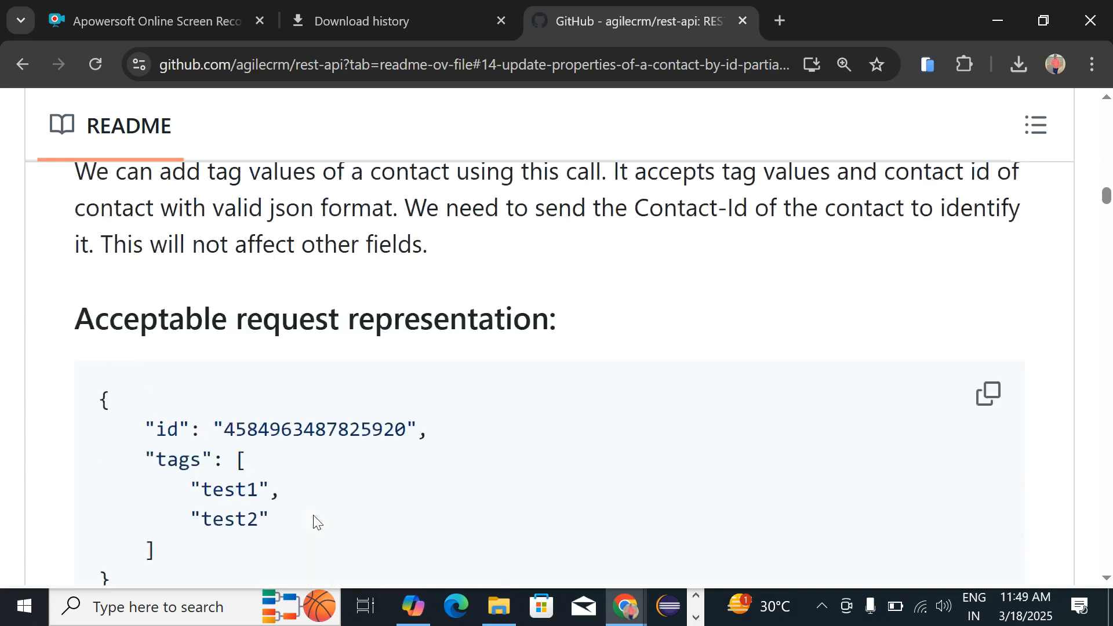
scroll(313, 515, "down", 1)
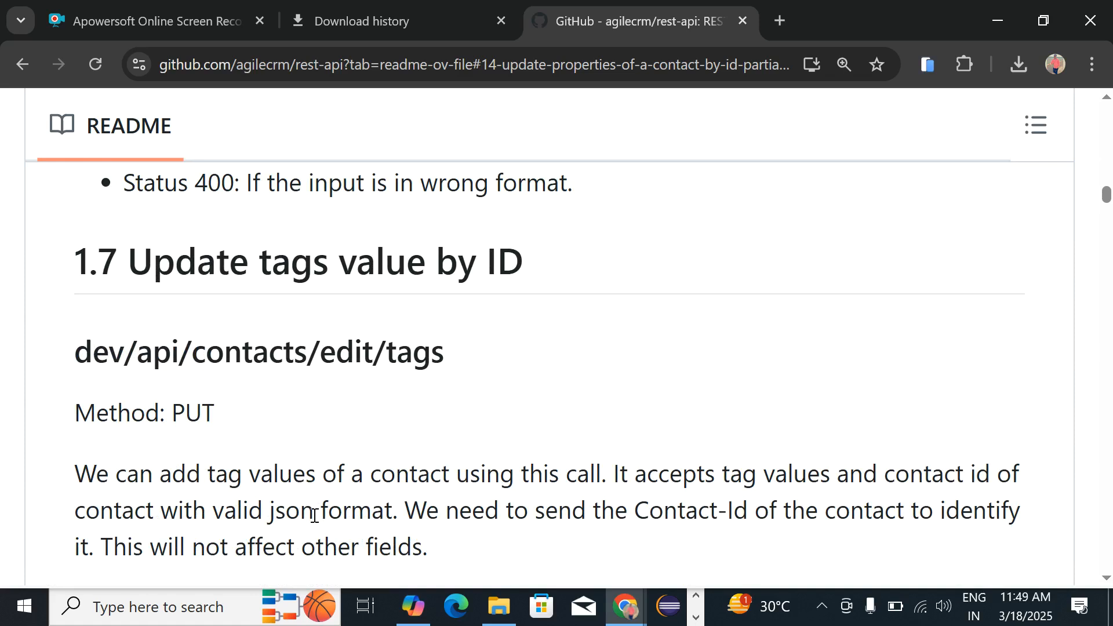
scroll(313, 515, "down", 1)
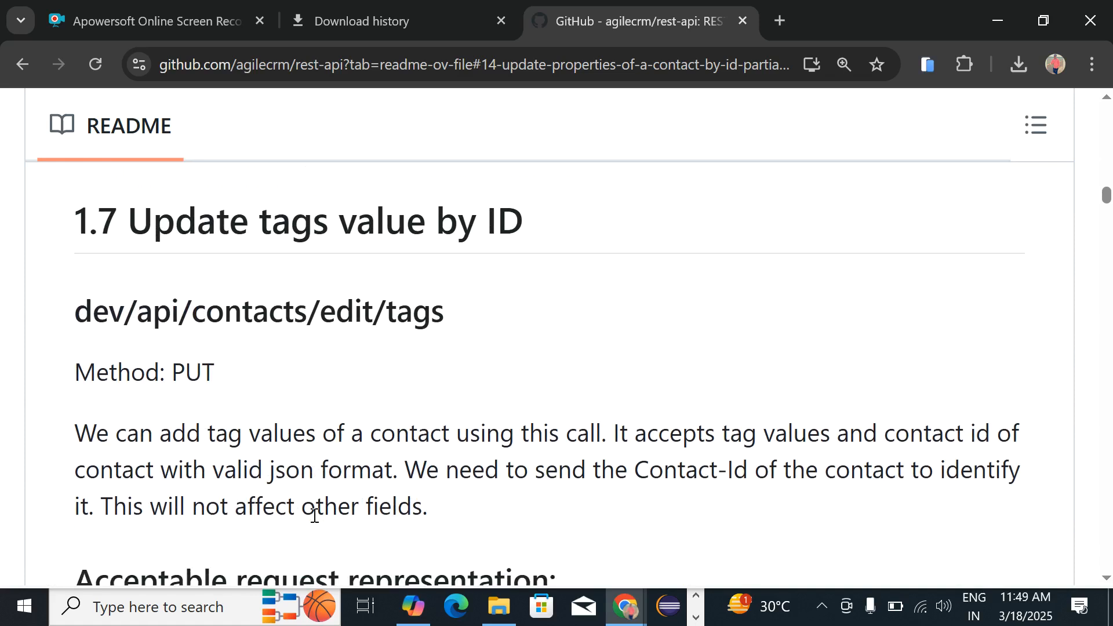
scroll(314, 516, "down", 7)
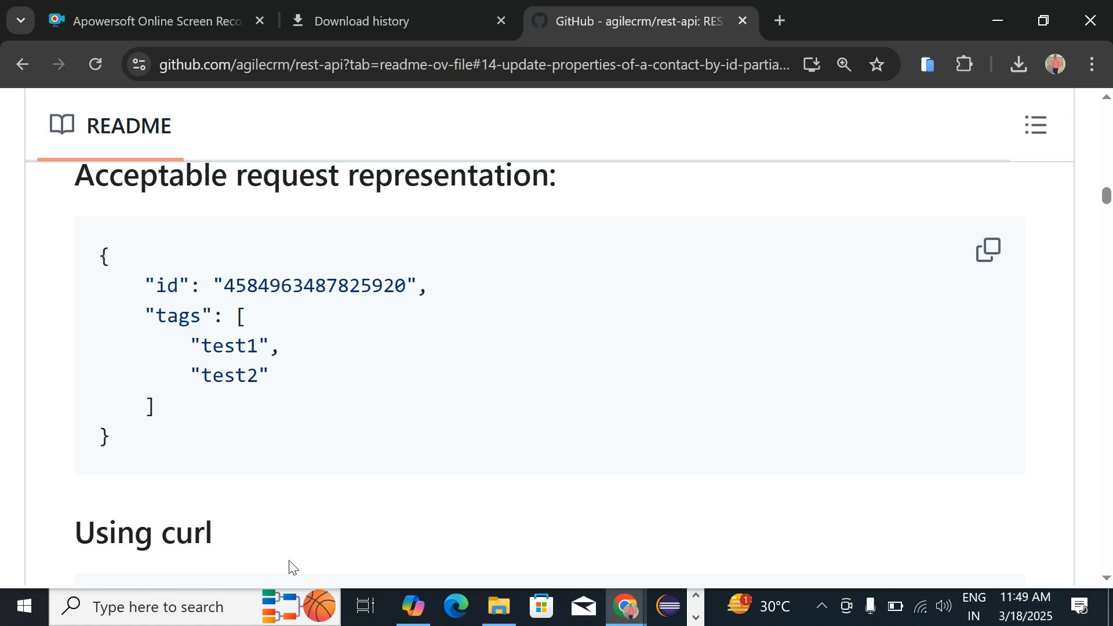
Step: Scroll past 1.8's PUT delete-tags docs to 1.9's DELETE dev/api/contacts/{id}
scroll(293, 566, "down", 7)
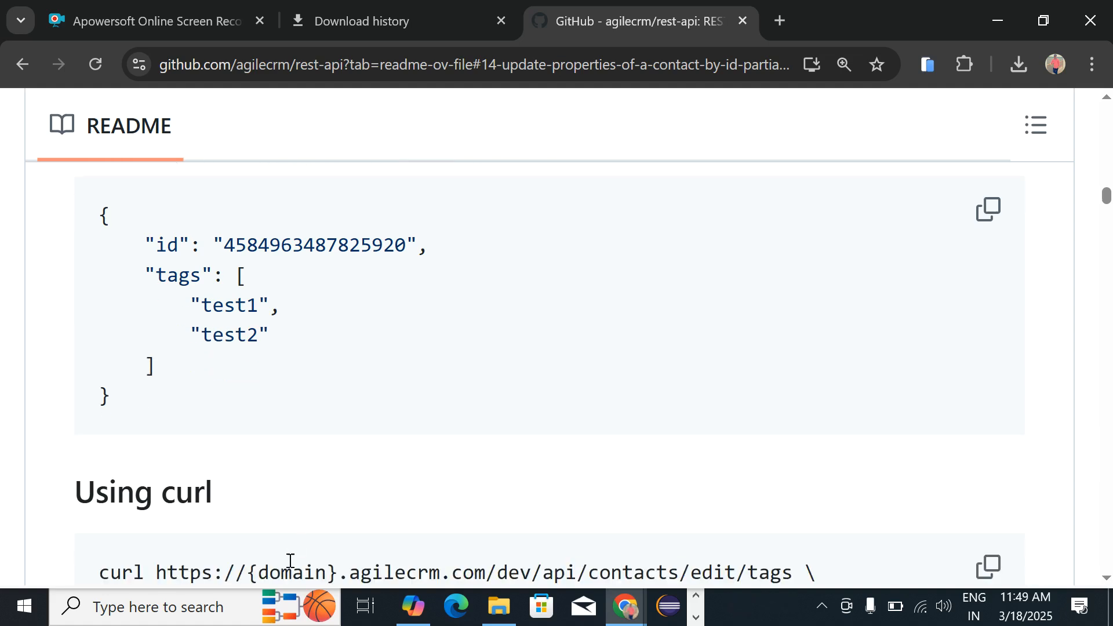
scroll(293, 566, "down", 2)
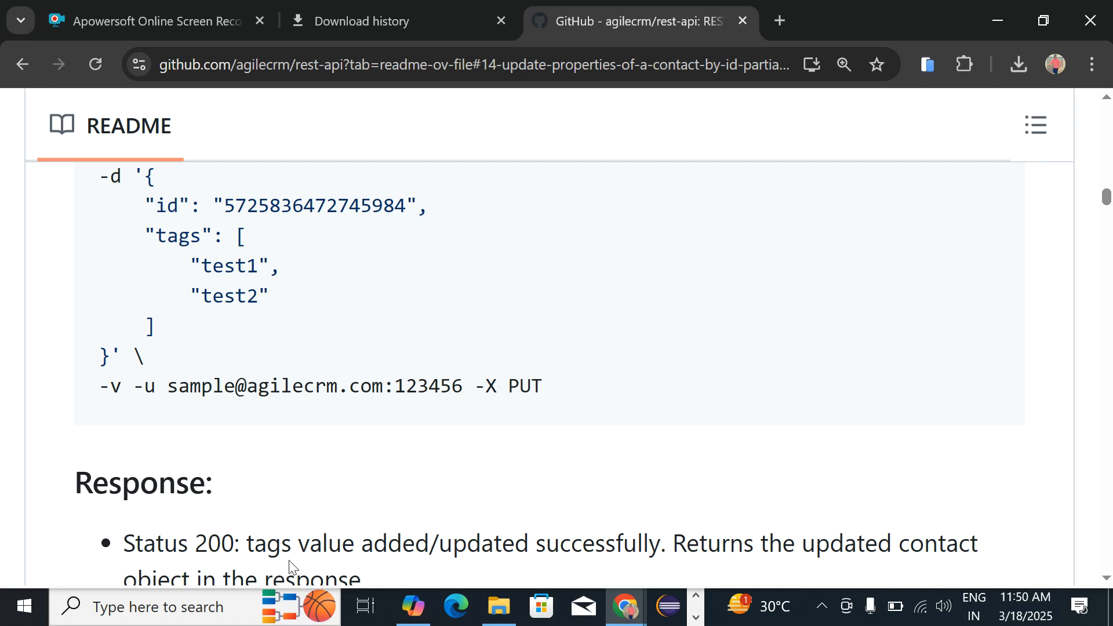
scroll(293, 567, "down", 2)
scroll(293, 566, "down", 7)
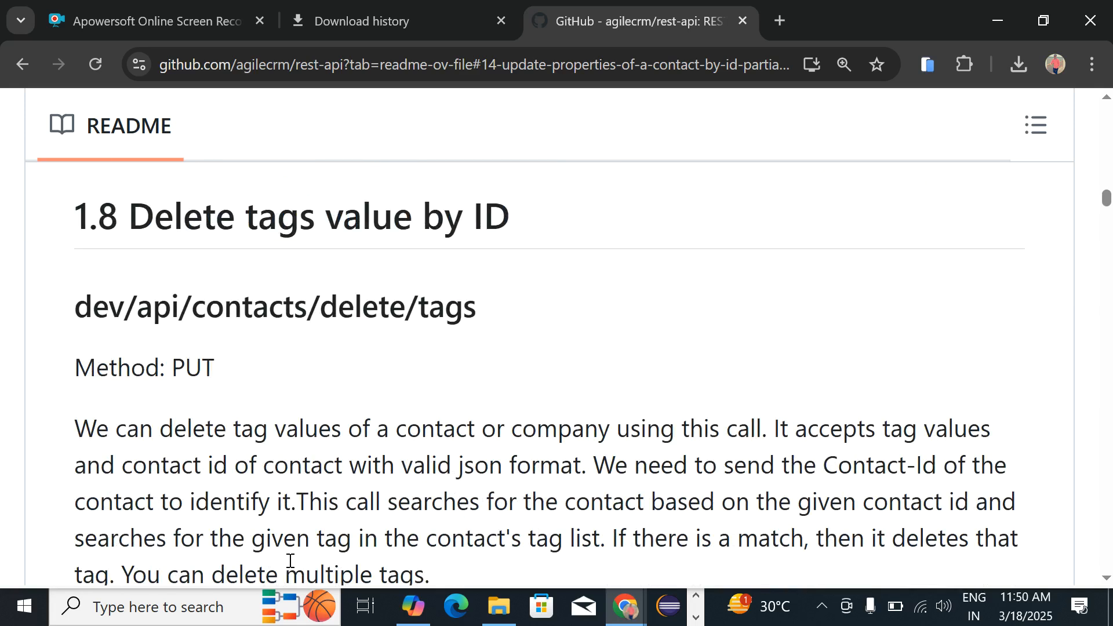
scroll(291, 560, "down", 3)
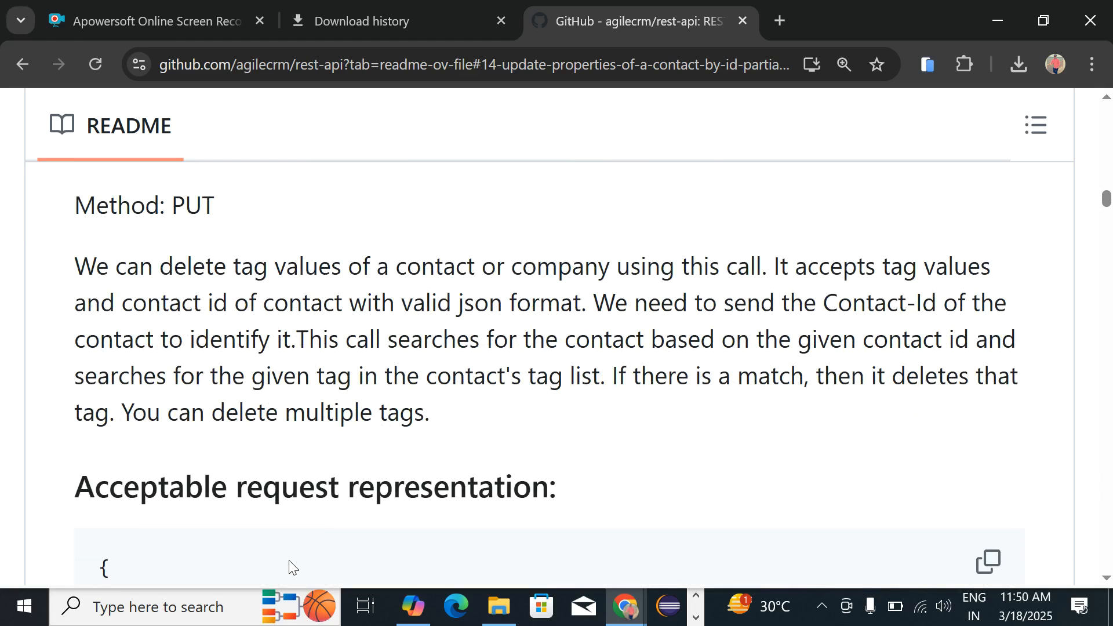
scroll(292, 567, "up", 3)
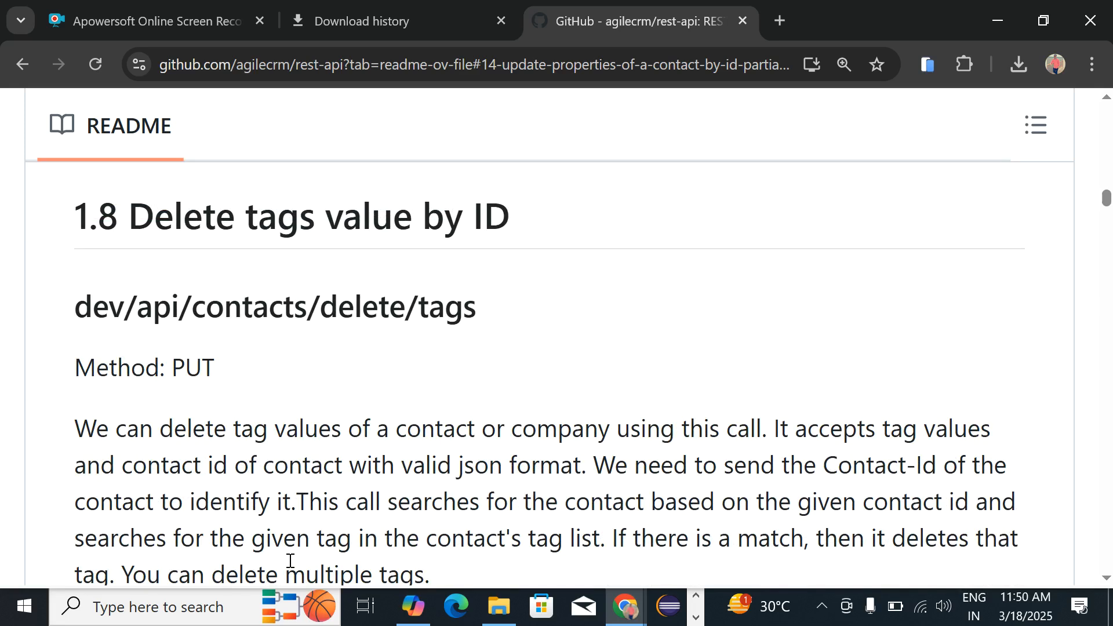
double_click(191, 371)
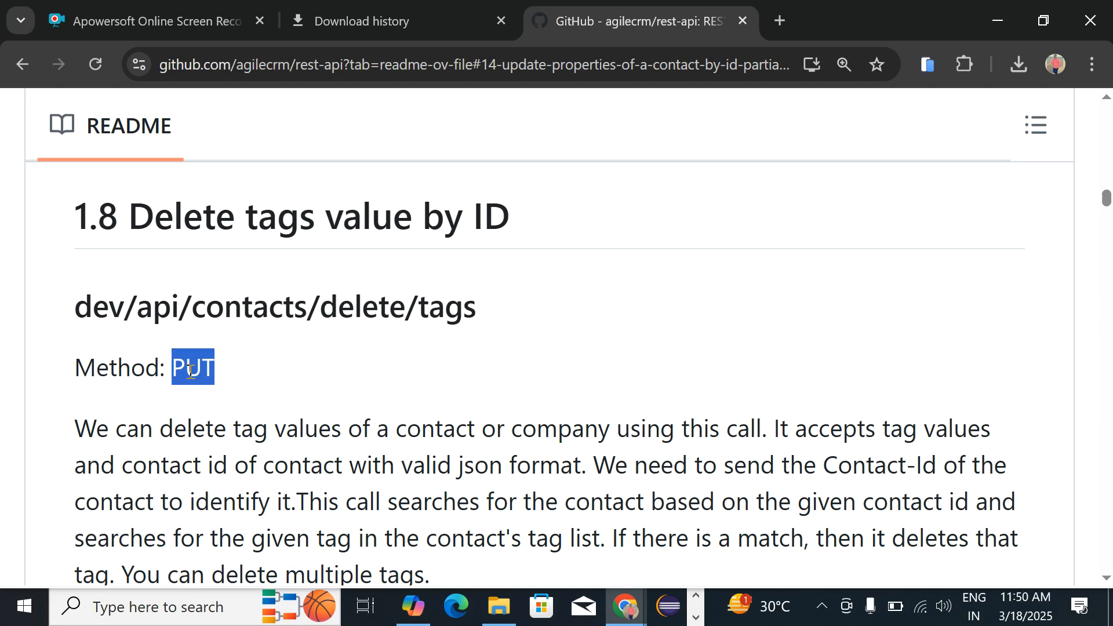
scroll(191, 371, "down", 6)
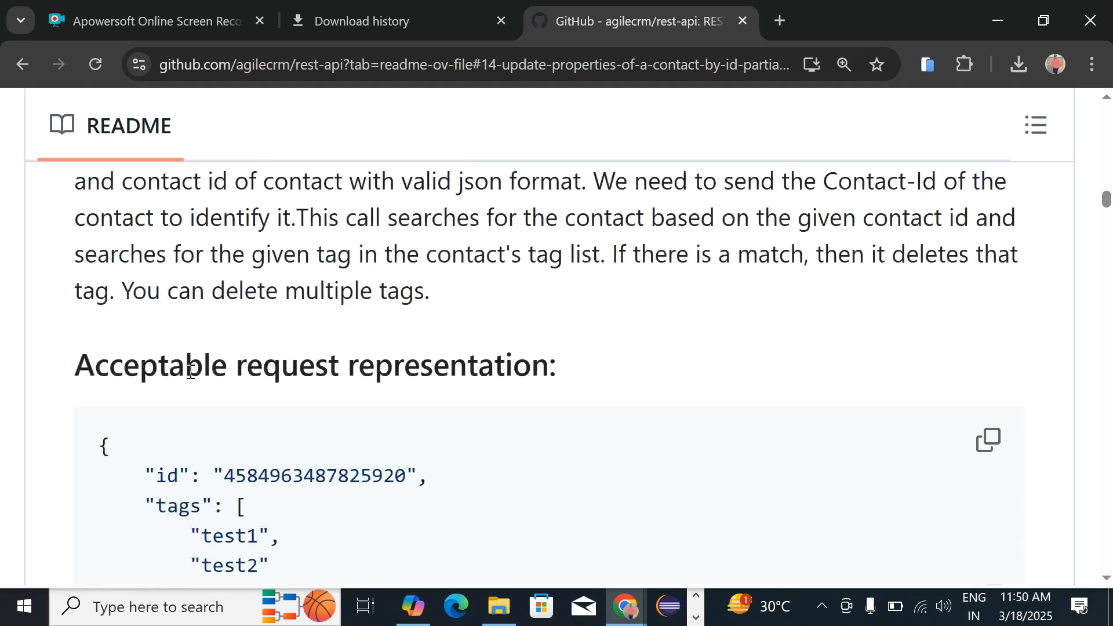
scroll(191, 371, "down", 4)
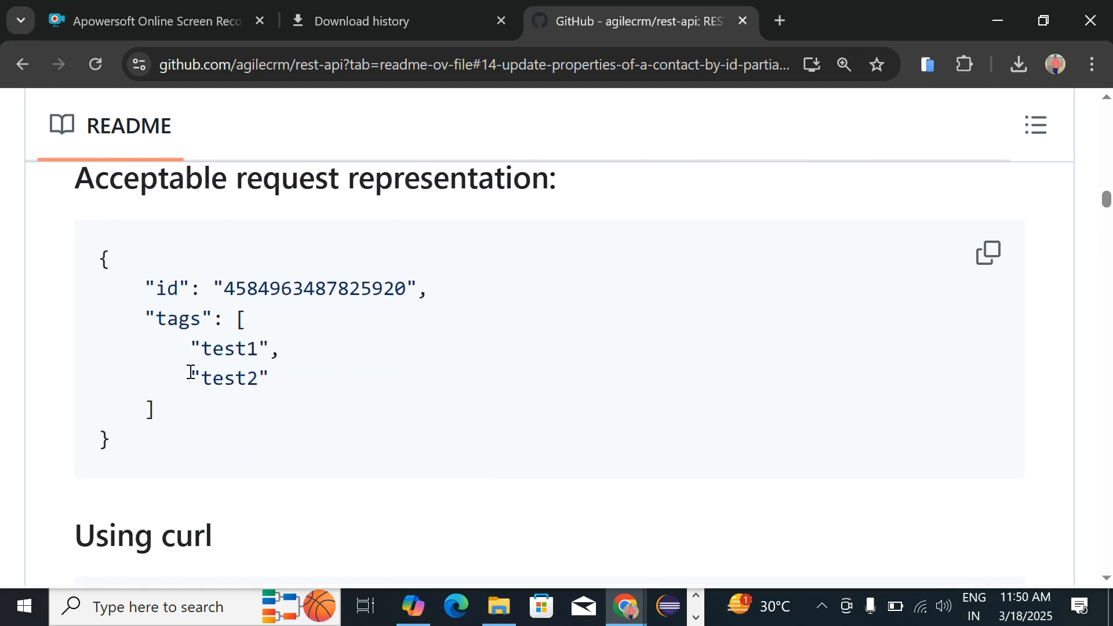
scroll(189, 372, "down", 6)
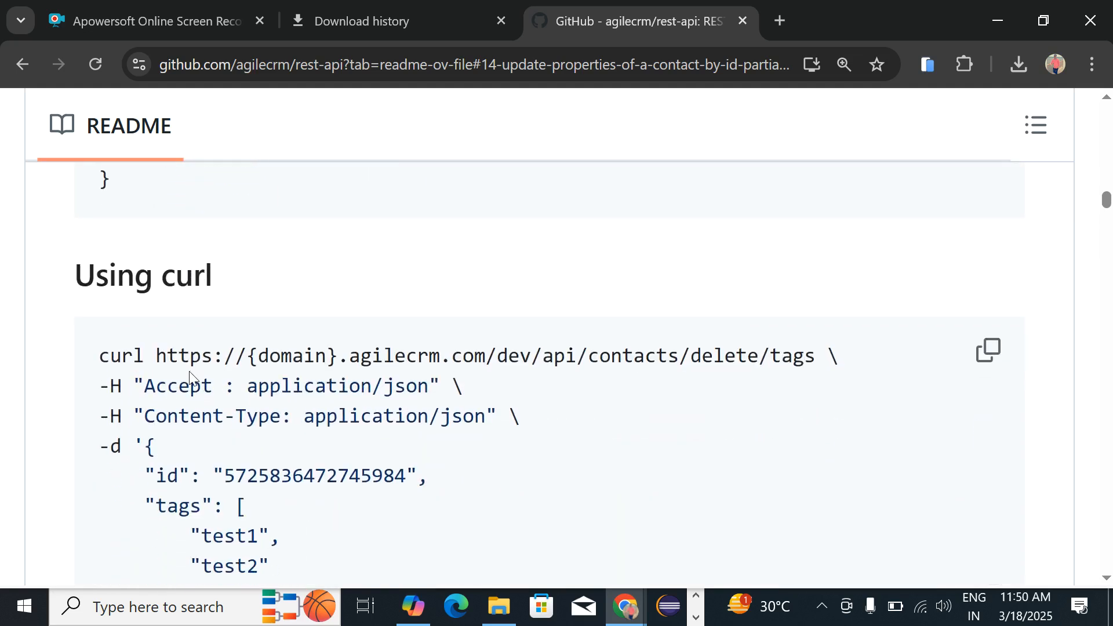
scroll(189, 371, "down", 5)
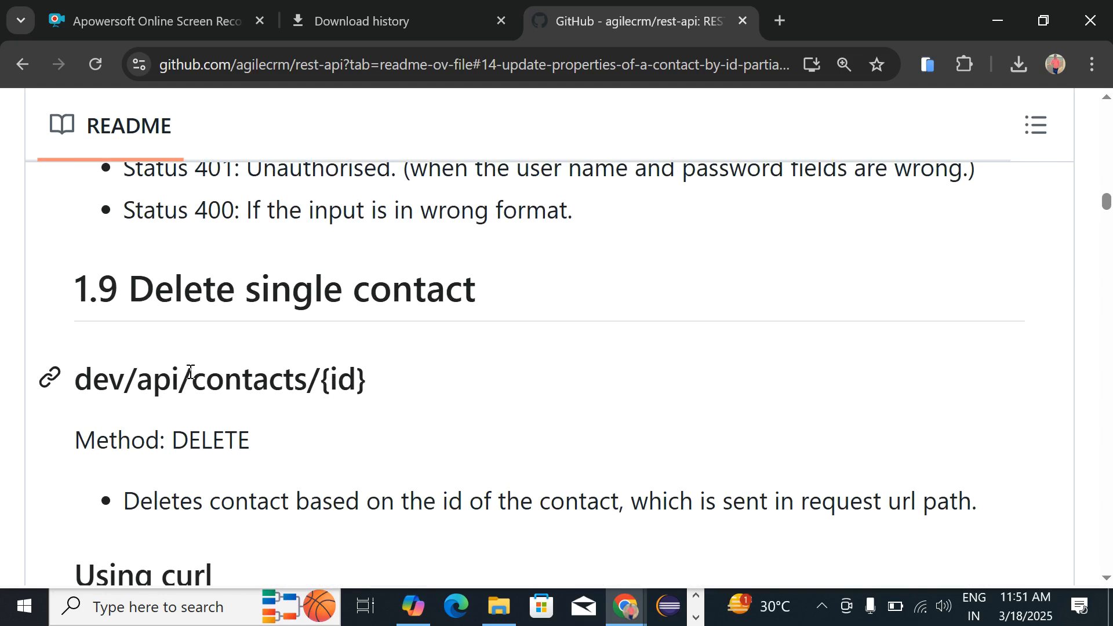
Step: Switch from Chrome back to Postman's agile_apis collection
key("alt+Tab")
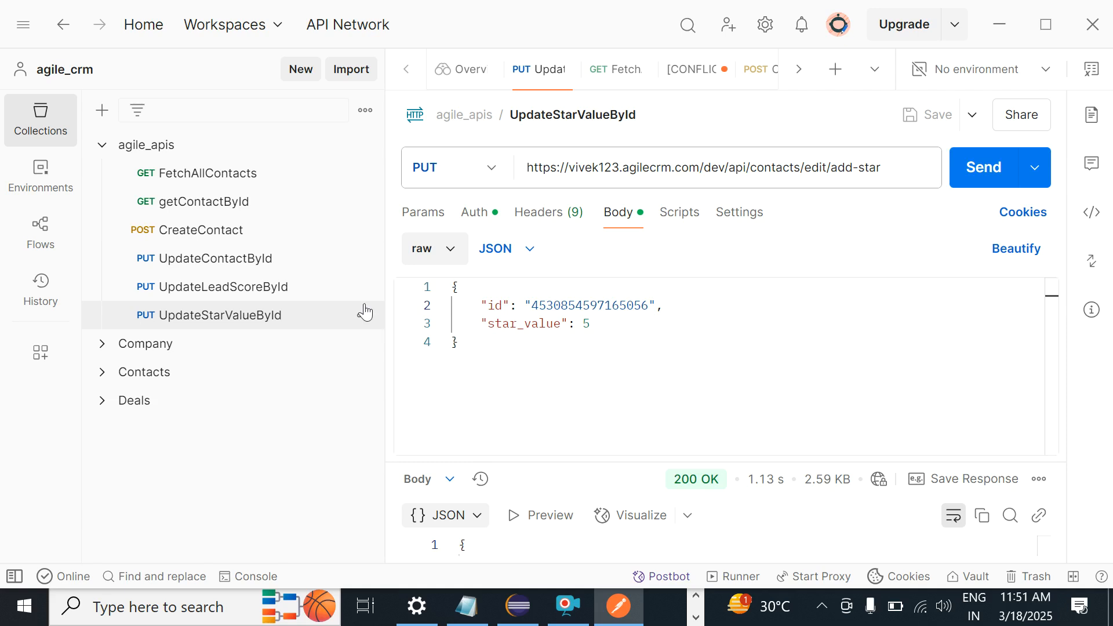
Step: Add a blank New Request to the agile_apis collection and return to the GitHub README
left_click(197, 322)
right_click(200, 323)
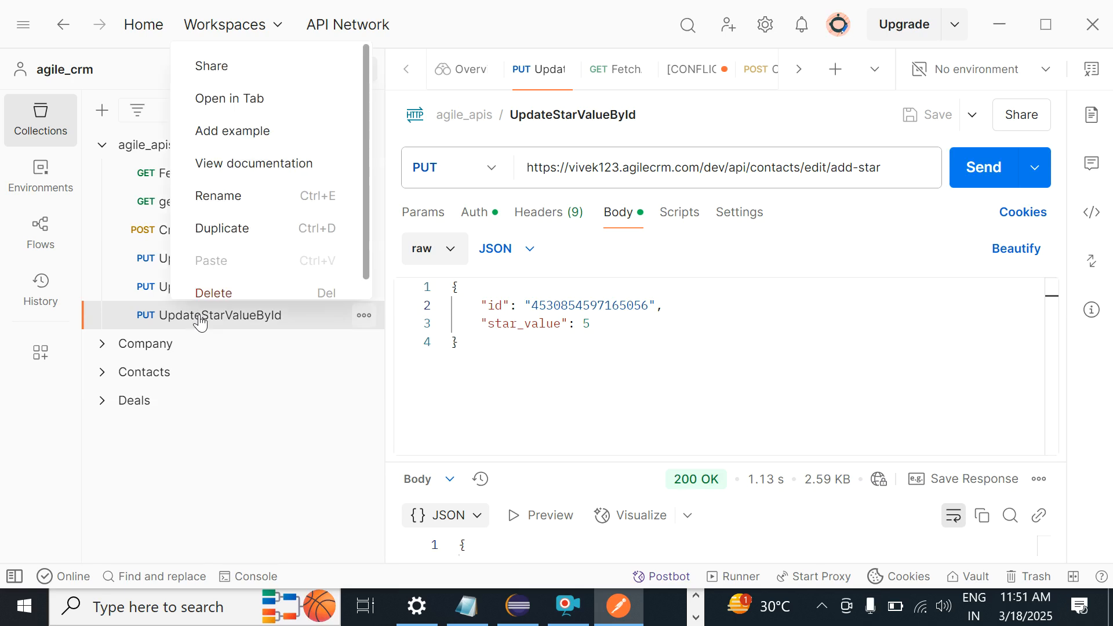
left_click(154, 148)
right_click(154, 148)
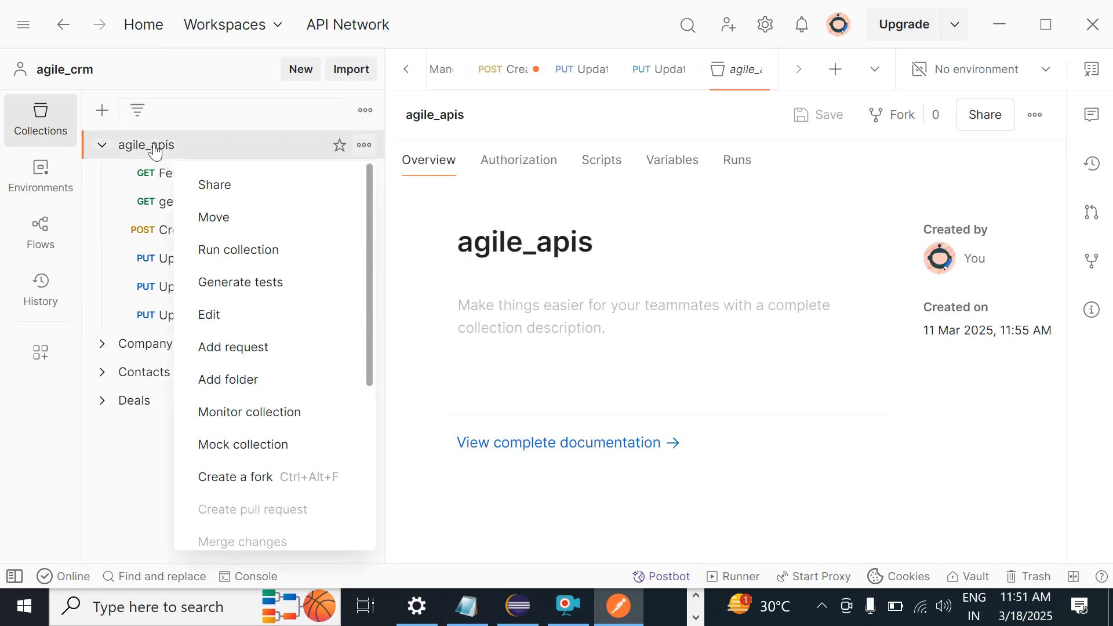
left_click(223, 347)
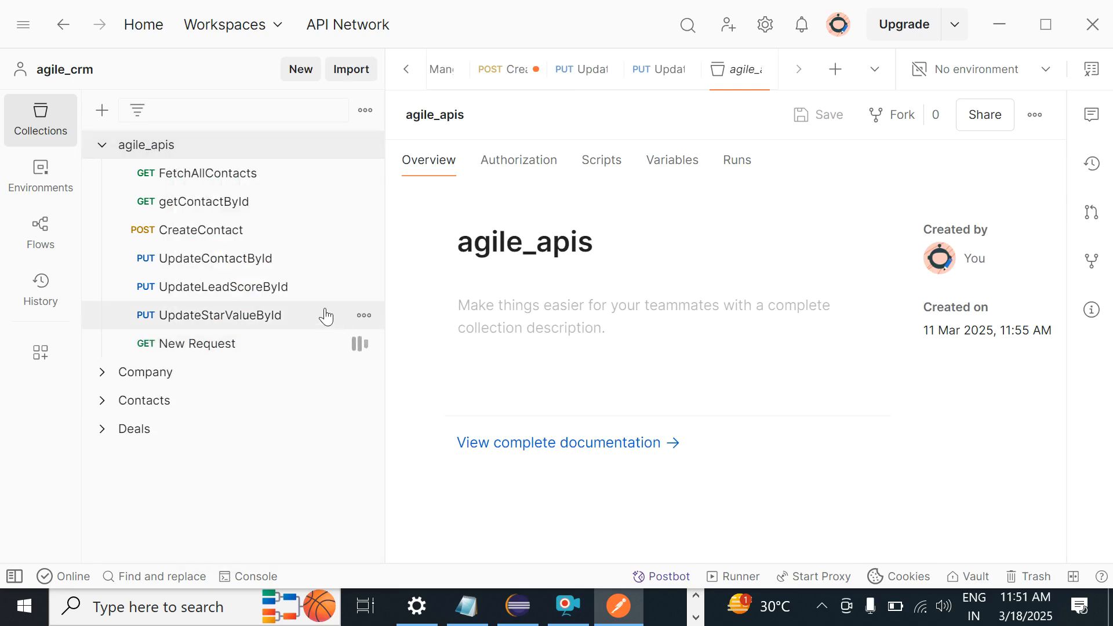
key("alt+Tab")
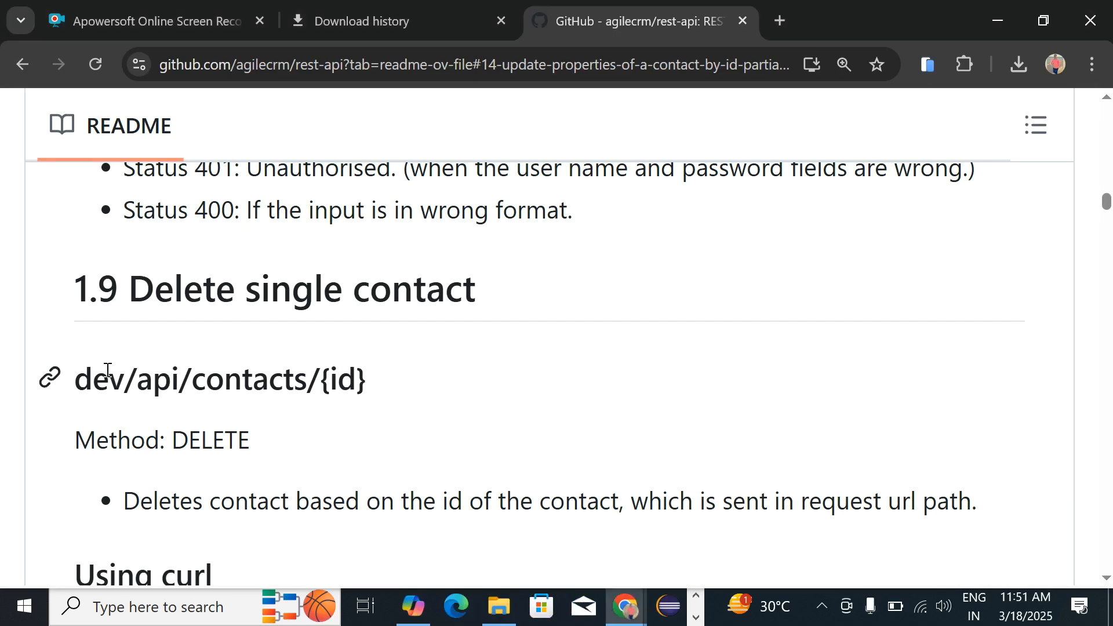
Step: Copy the delete-contact path dev/api/contacts/{id} from the README and return to Postman
left_click_drag(75, 377, 375, 378)
key("ctrl+c")
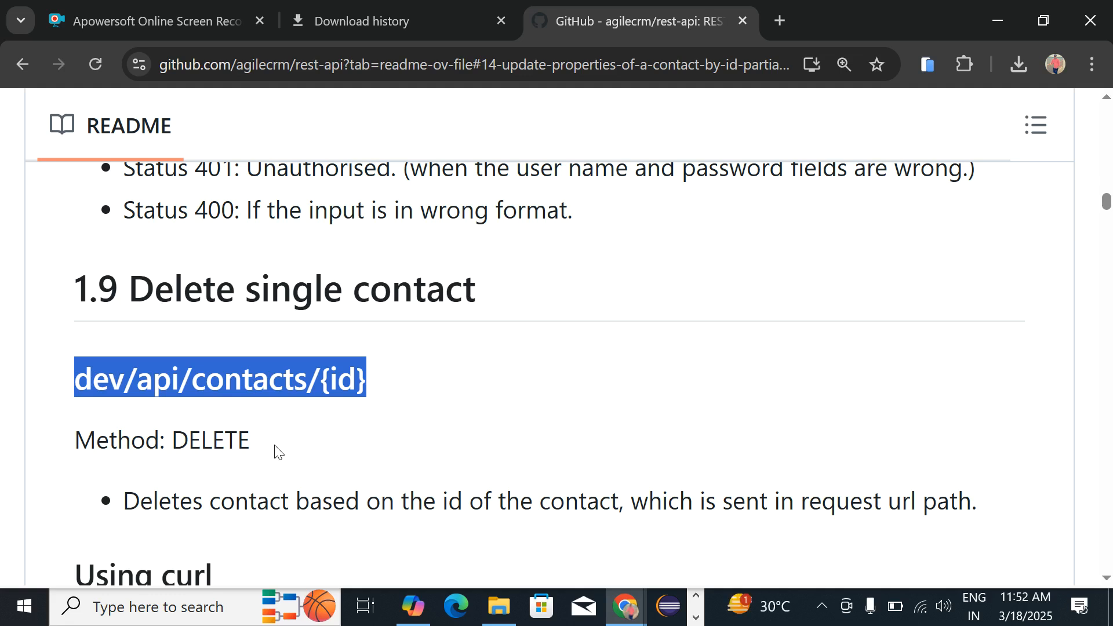
key("alt+Tab")
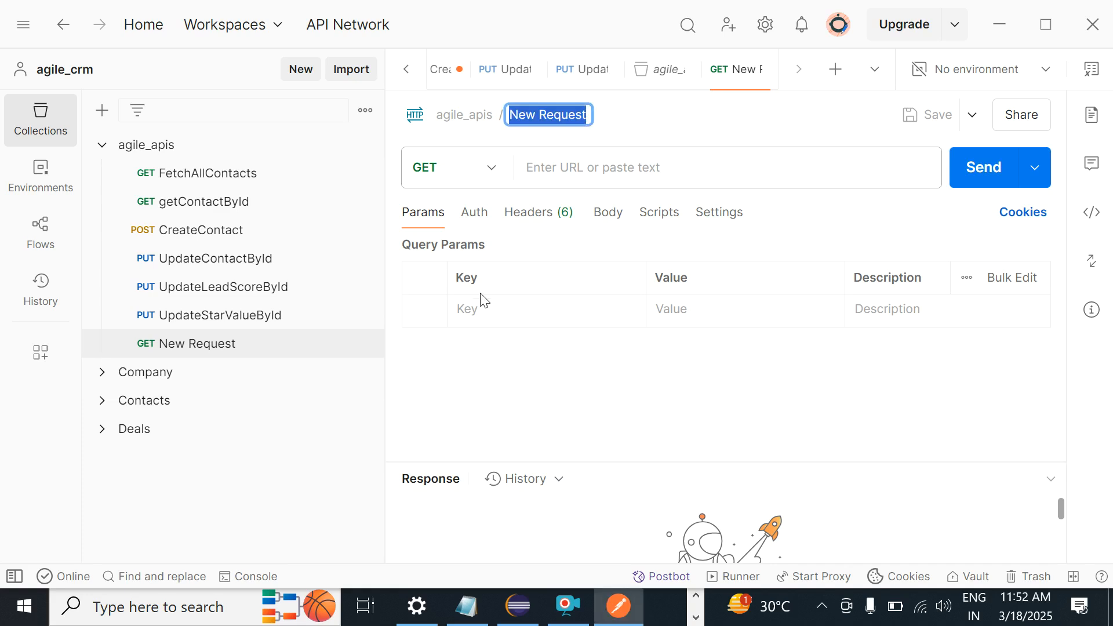
Step: Rename the new request to DelectSingleContactById
type("Dele")
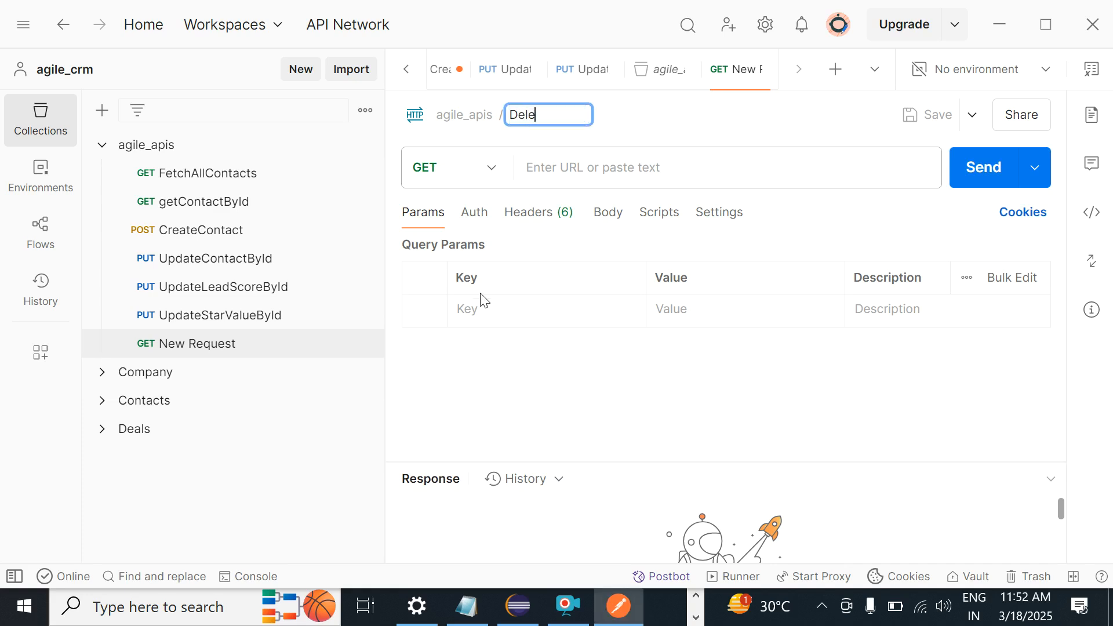
type("ctContactById")
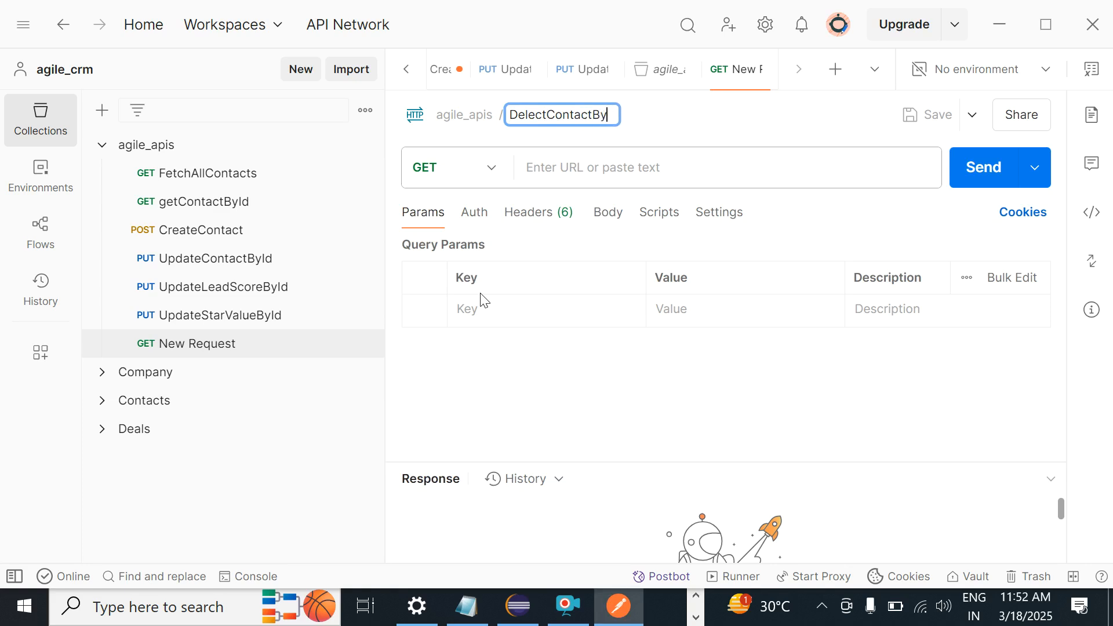
key("Left")
key("Left")
key("Left")
key("Left")
key("Left")
key("Left")
key("Left")
key("Left")
key("Left")
key("Left")
key("Left")
type("Single")
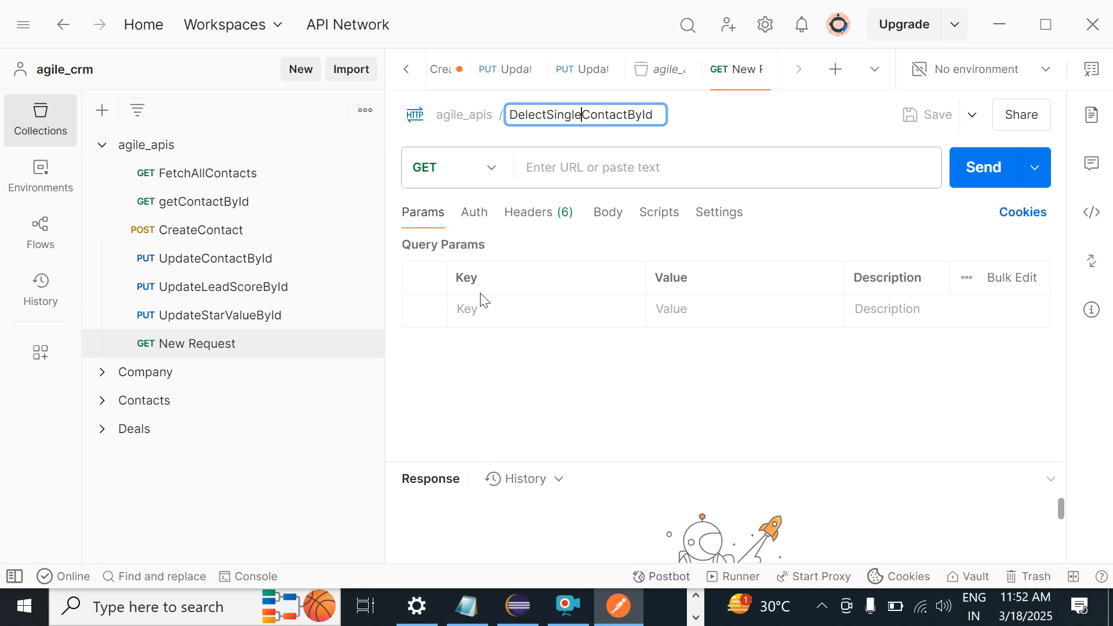
key("Return")
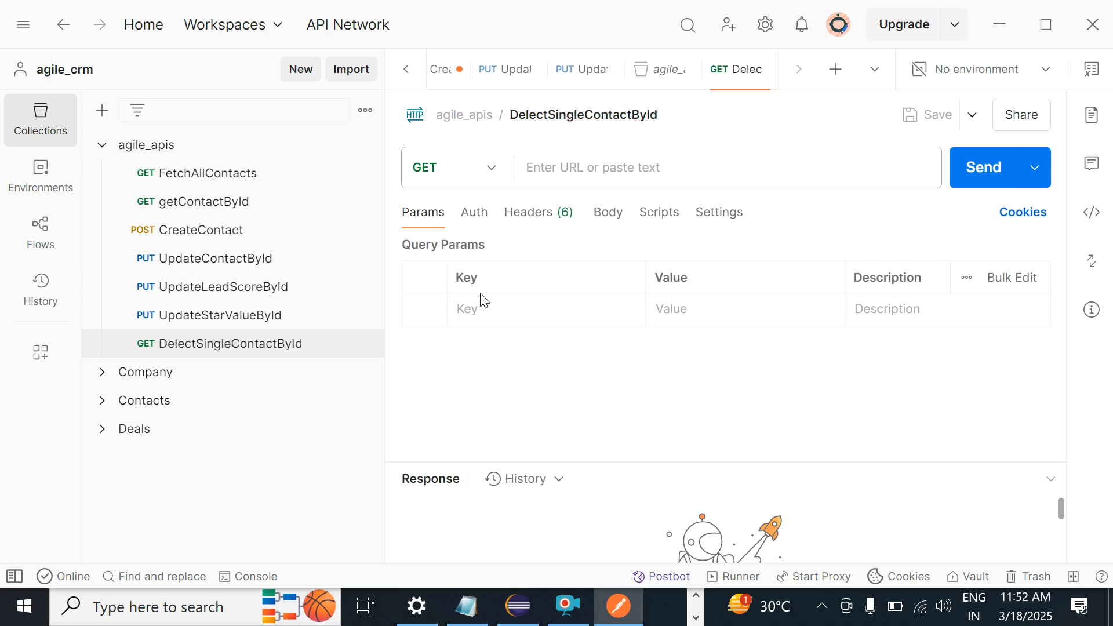
Step: Set its URL to the Agile CRM dev/api/contacts/{id} endpoint
left_click(601, 172)
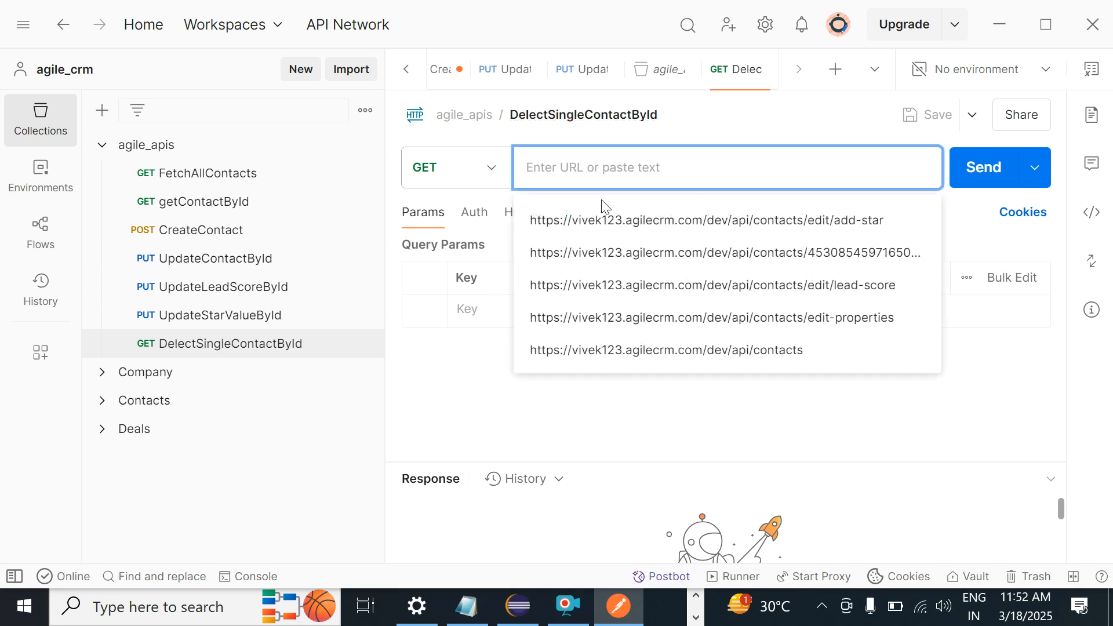
left_click(597, 219)
key("alt+Tab")
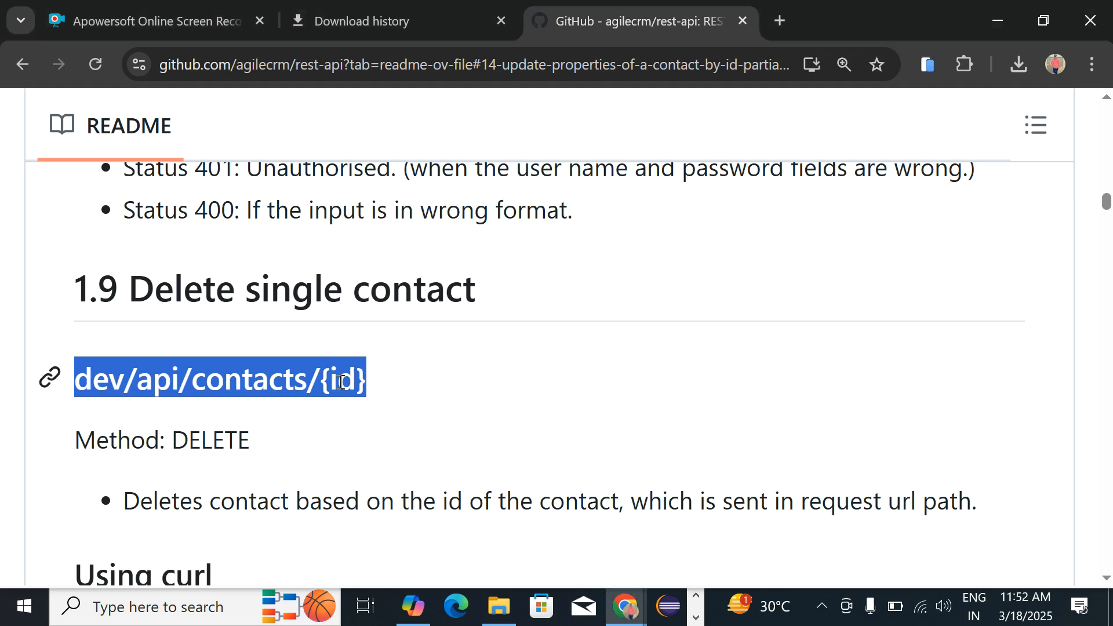
key("alt+Tab")
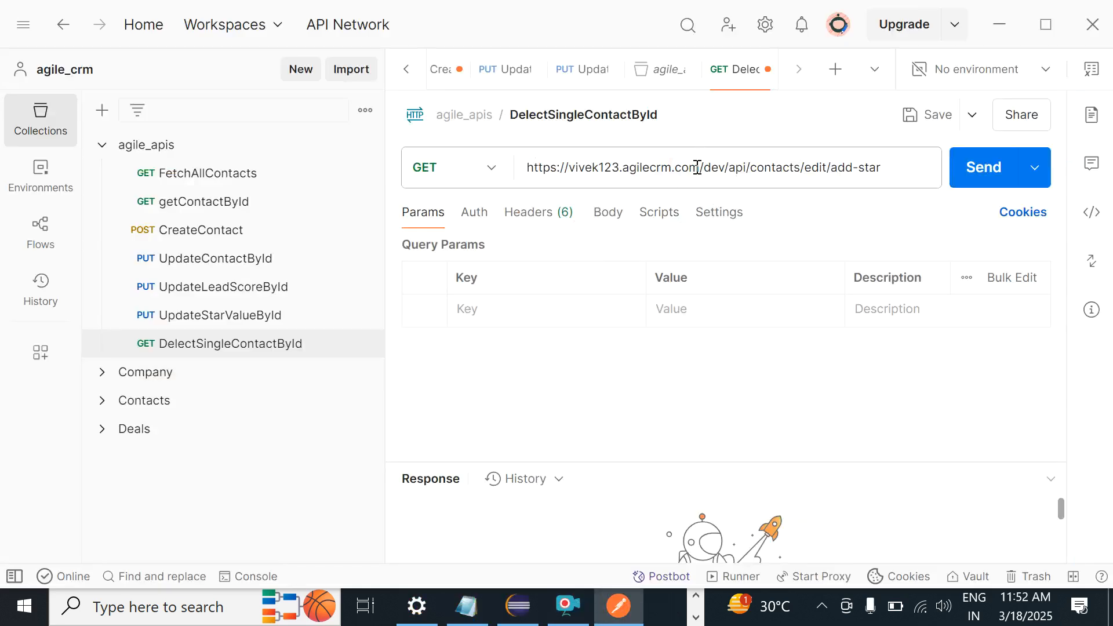
left_click_drag(707, 174, 923, 179)
key("ctrl+v")
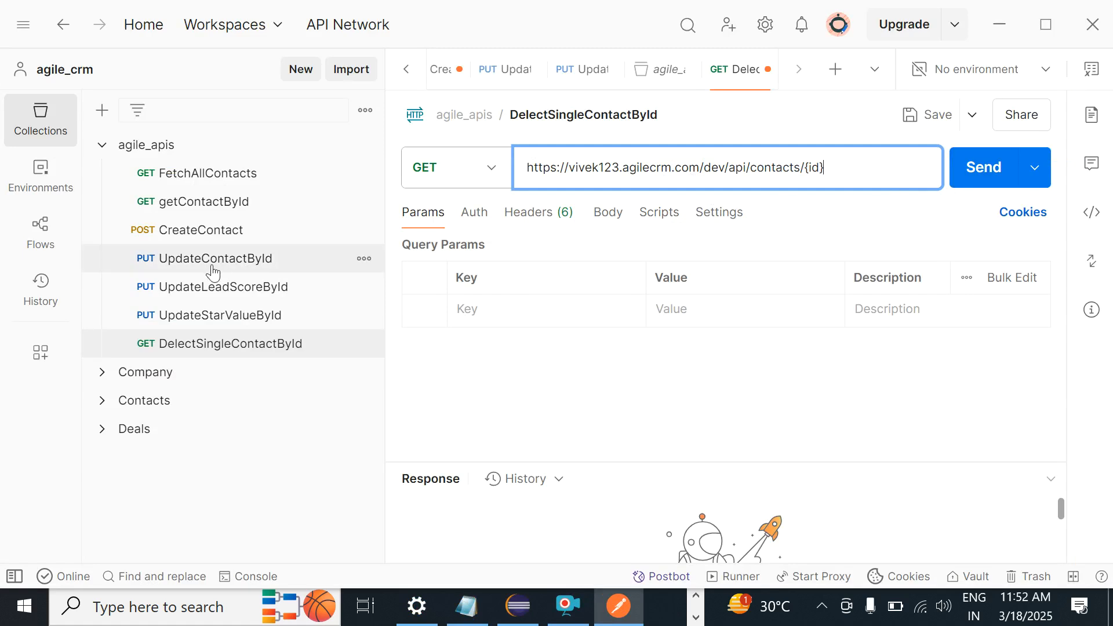
left_click(195, 314)
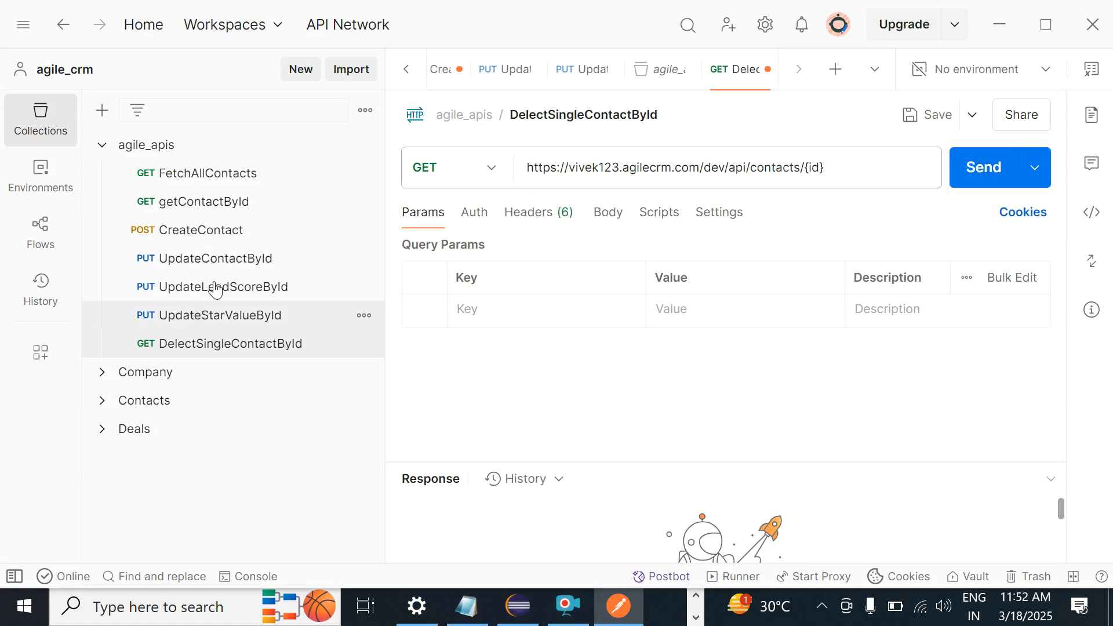
Step: Copy the contact id from the UpdateLeadScoreById response and reopen DelectSingleContactById
left_click(216, 256)
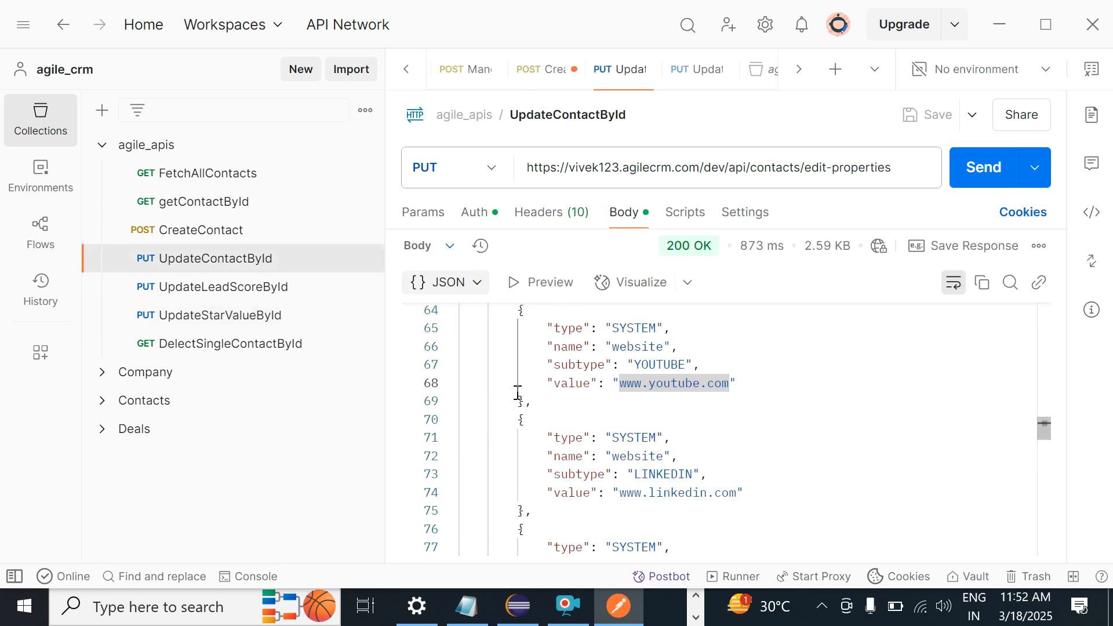
left_click(198, 290)
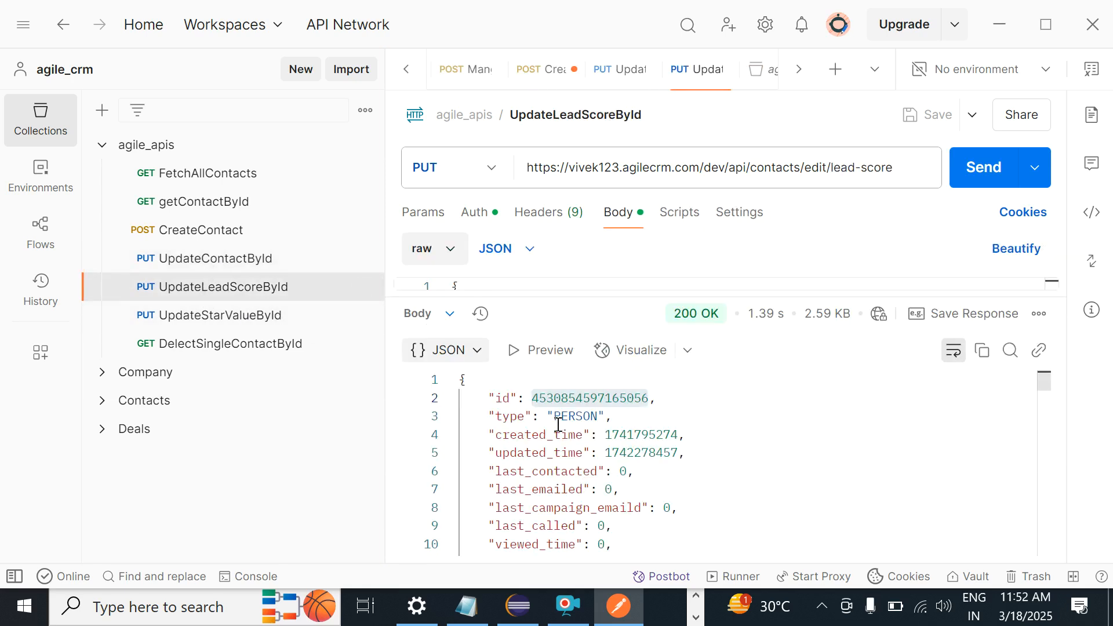
double_click(571, 399)
key("ctrl+c")
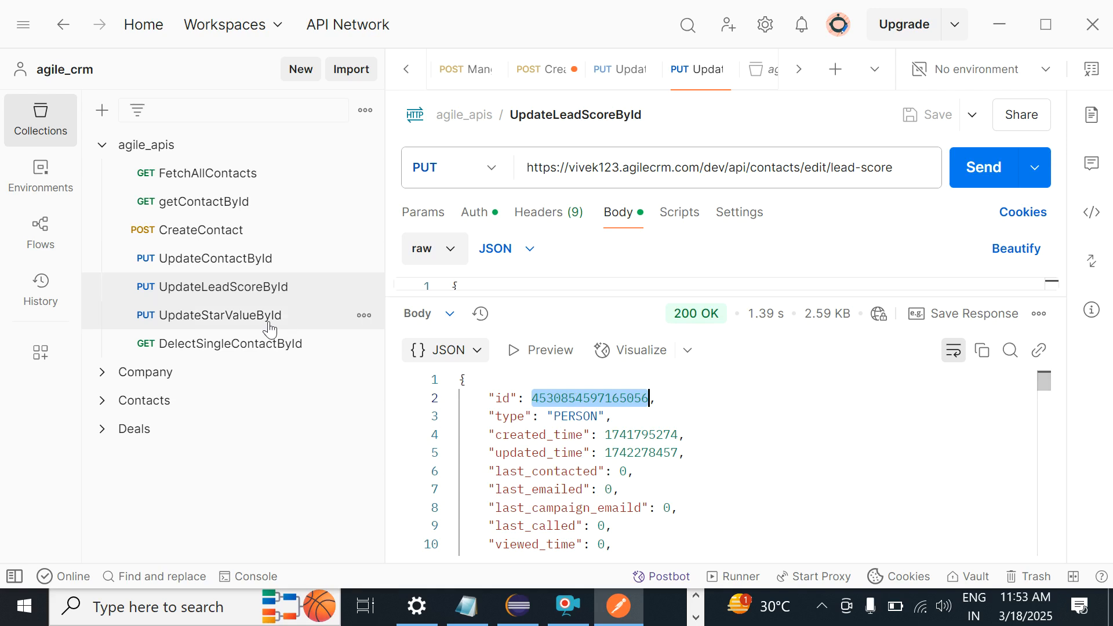
left_click(355, 350)
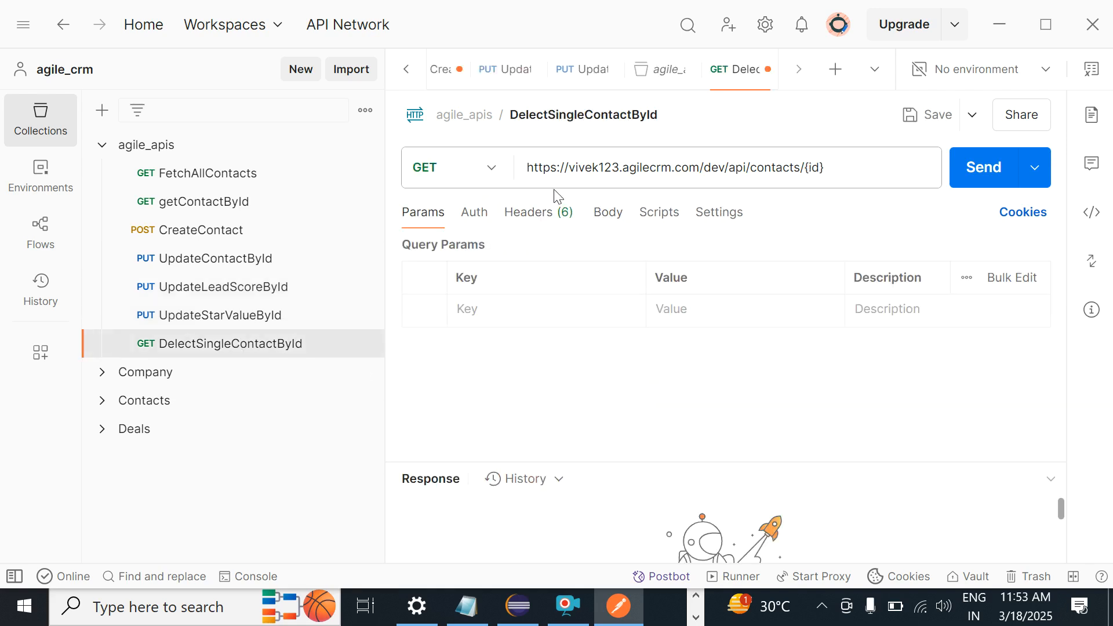
Step: Change the method to DELETE and replace {id} in the URL with the contact's id
key("alt+Tab")
key("alt+Tab")
left_click(491, 169)
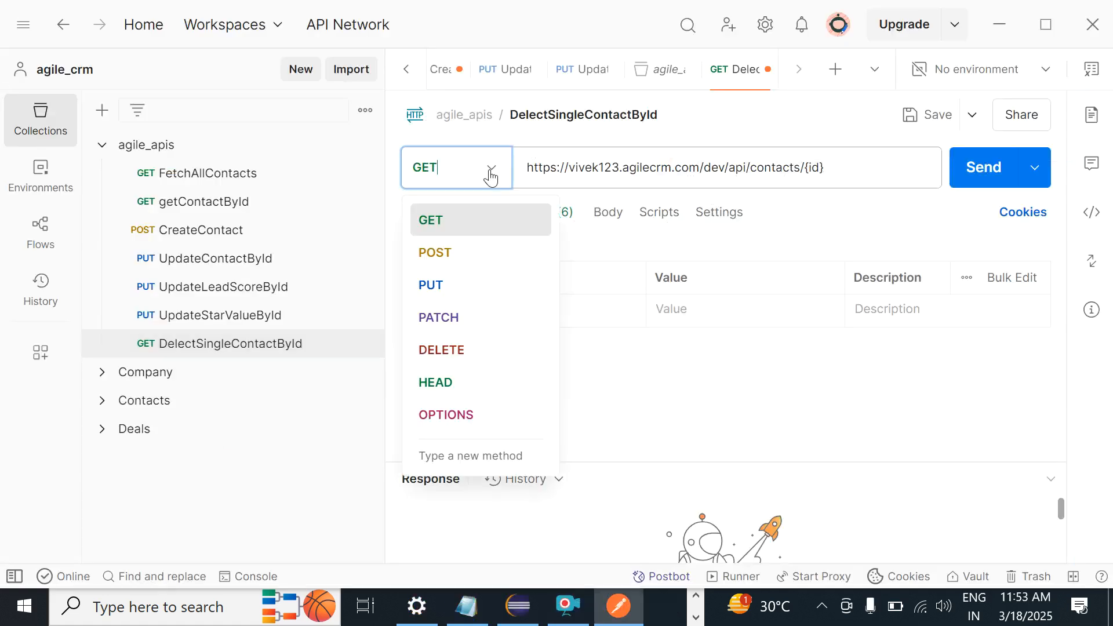
left_click(436, 350)
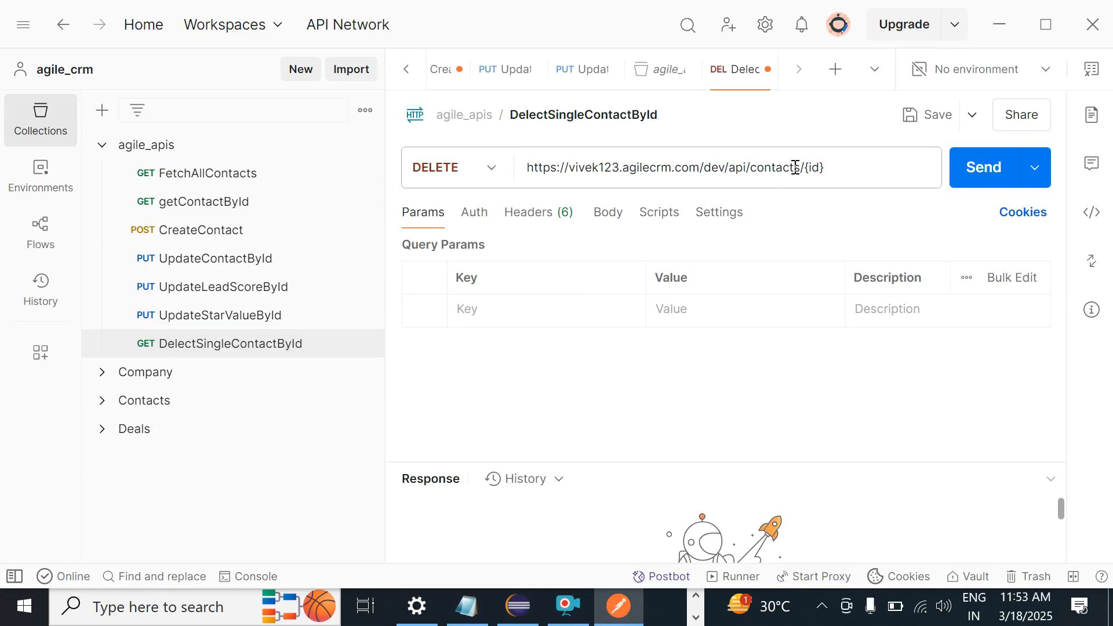
left_click_drag(803, 168, 904, 164)
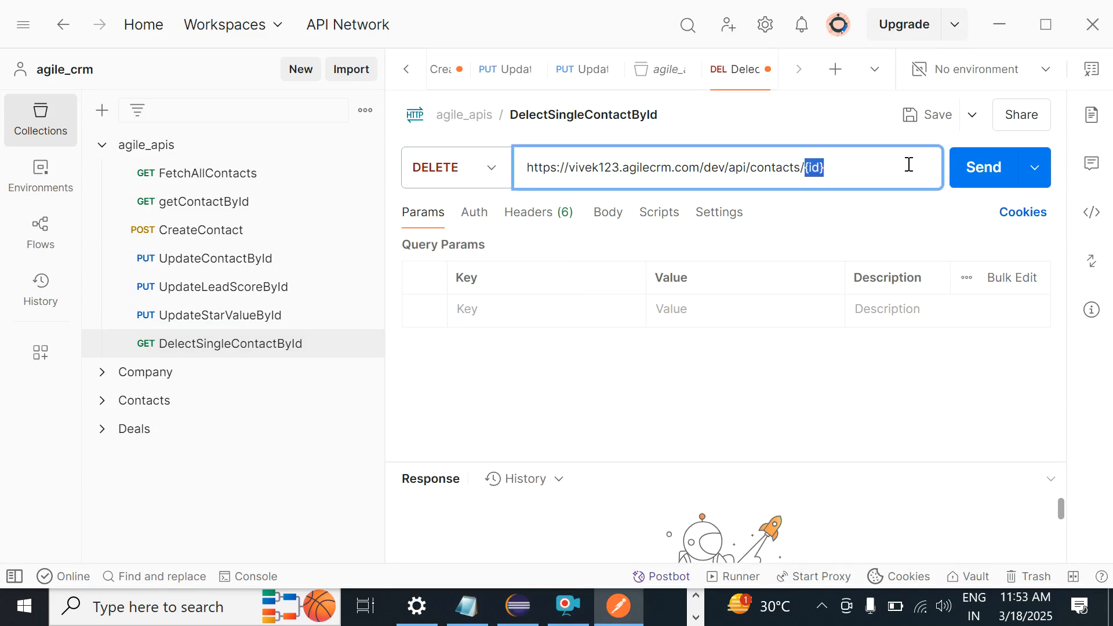
key("ctrl+v")
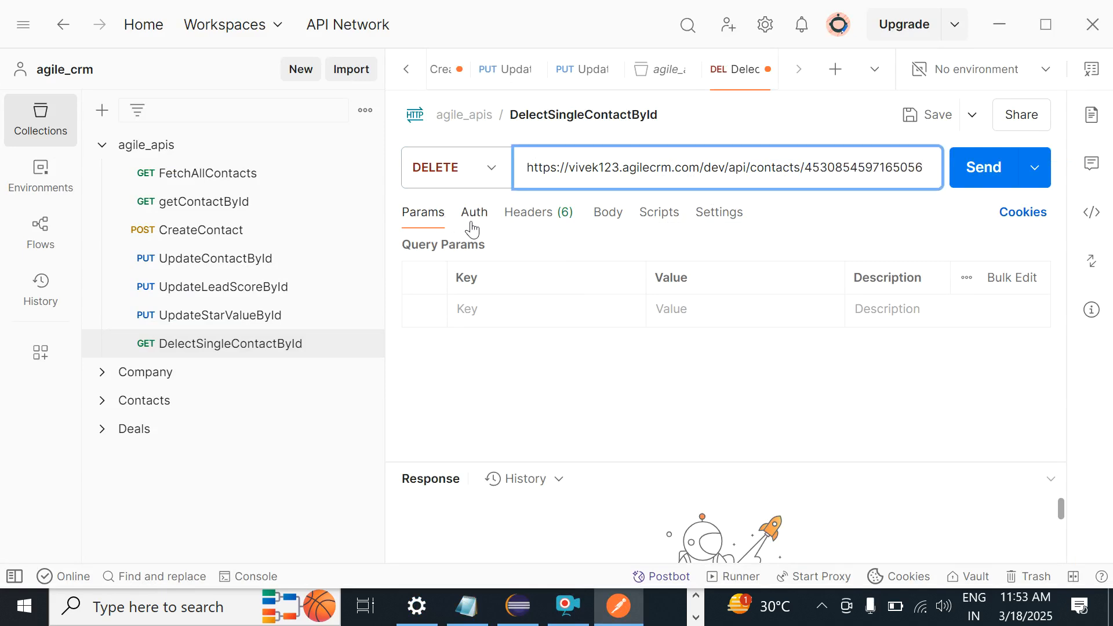
Step: Set Basic Auth, save the request, and send it for a 204 No Content response
left_click(474, 213)
left_click(475, 277)
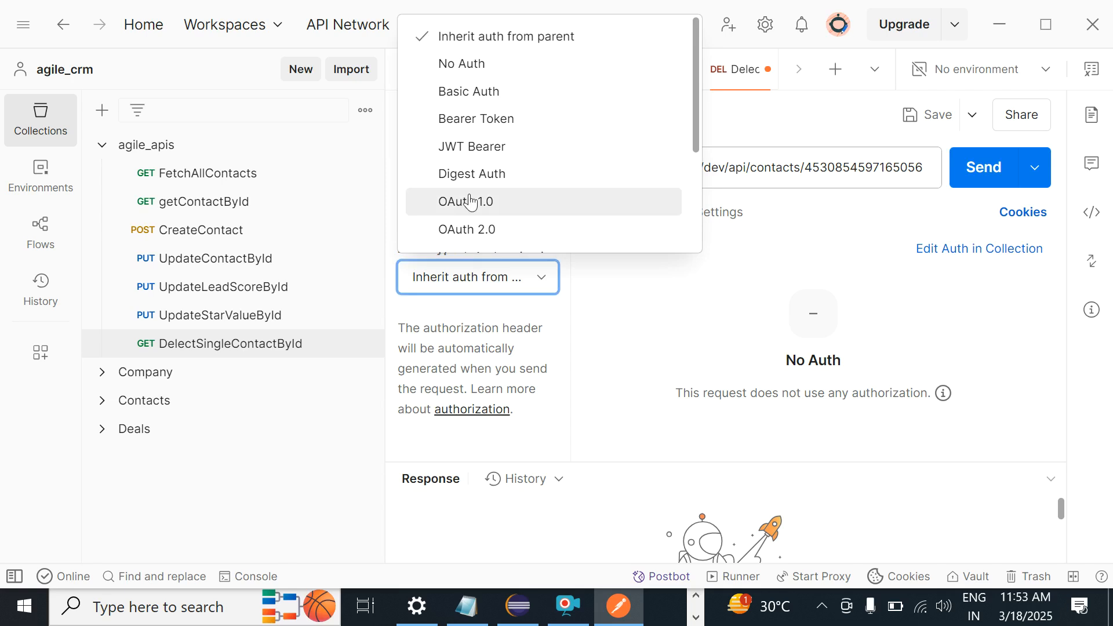
left_click(469, 91)
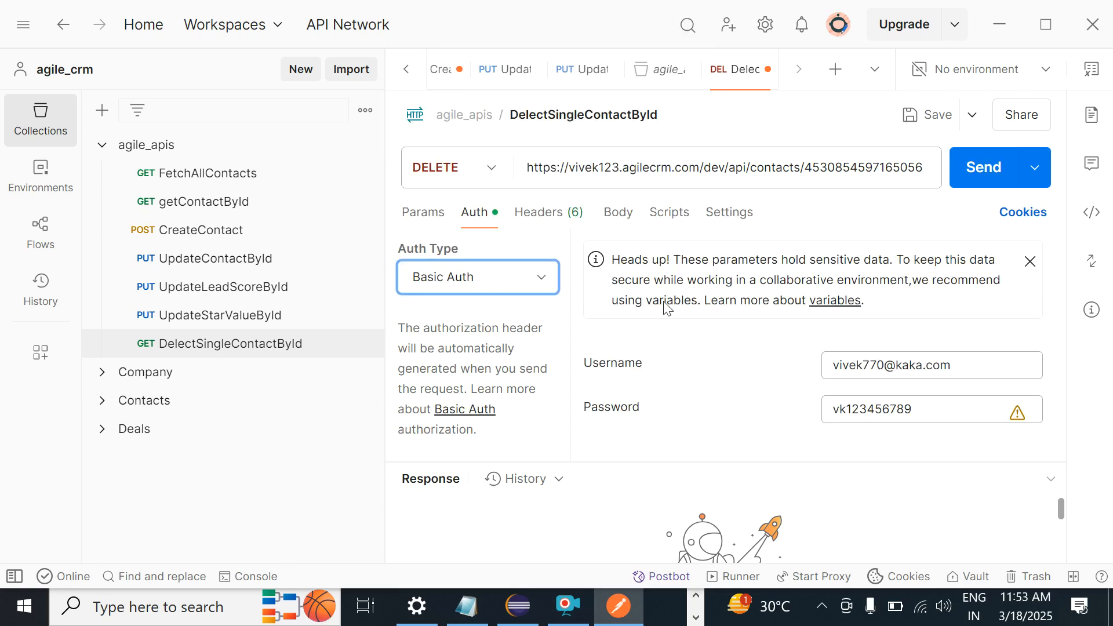
left_click(533, 213)
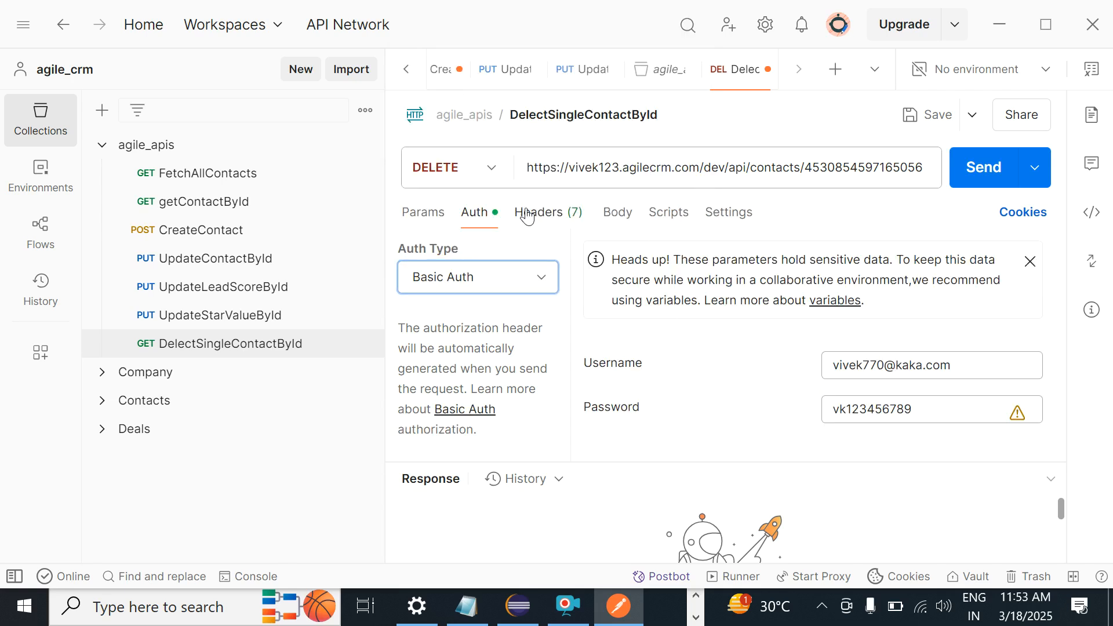
left_click(616, 219)
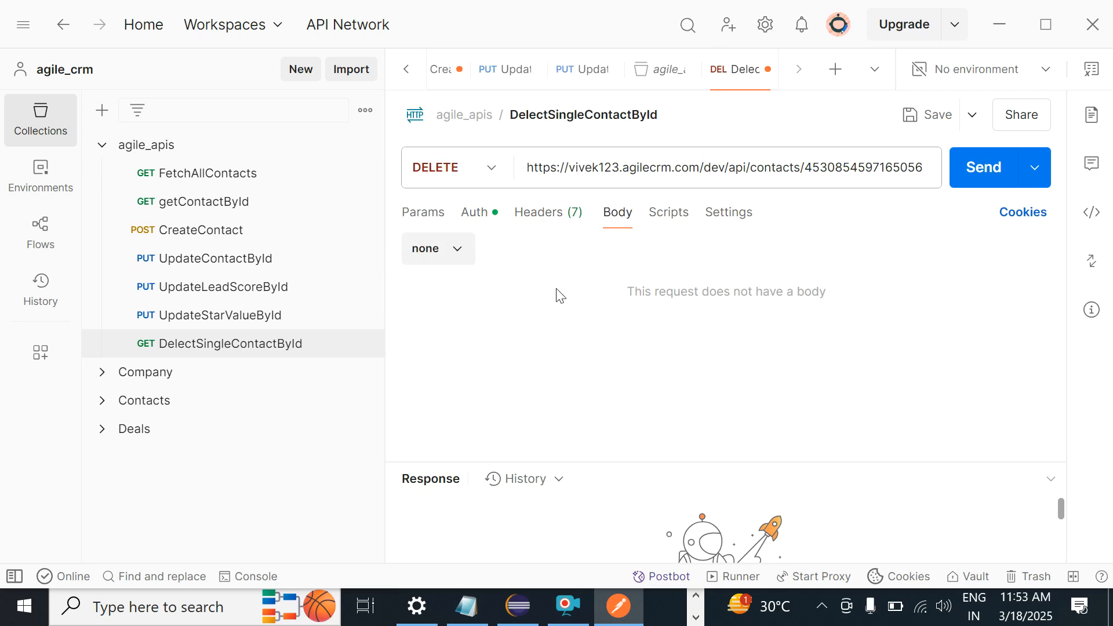
left_click(921, 116)
left_click(985, 175)
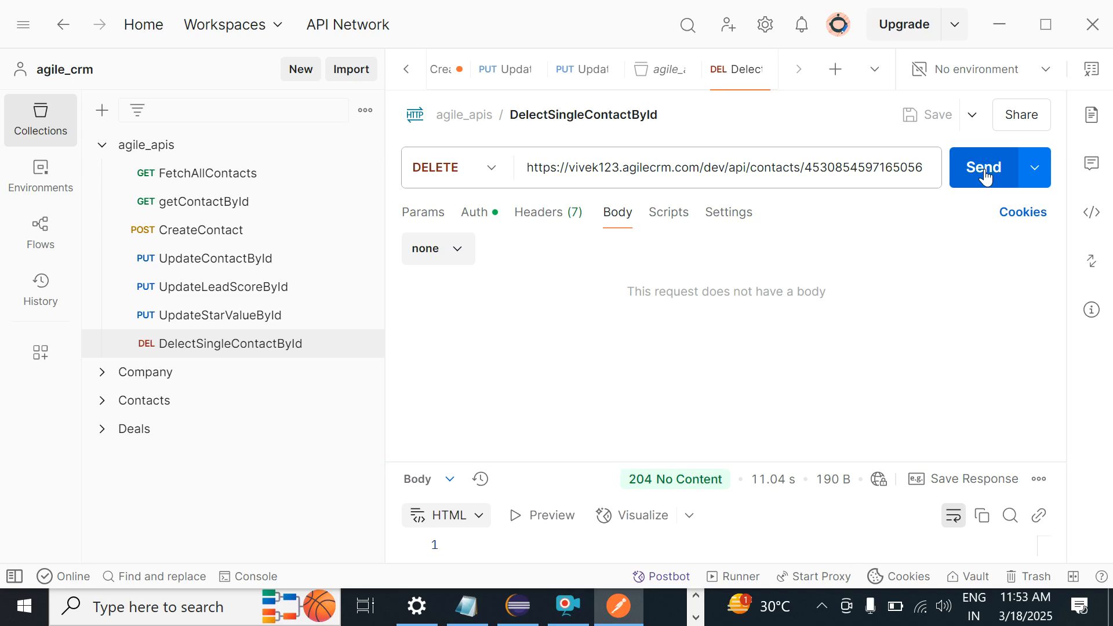
Step: Enlarge the response pane and switch to the untitled Notepad notes
left_click_drag(788, 462, 792, 331)
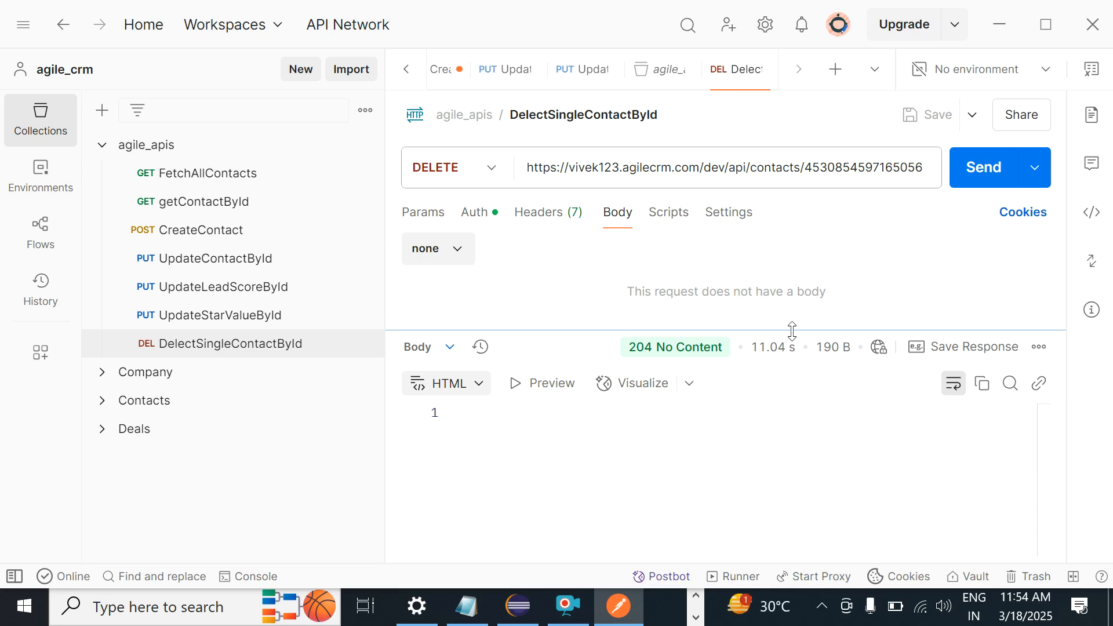
key("alt+Tab")
key("alt+Tab")
key("alt+Tab")
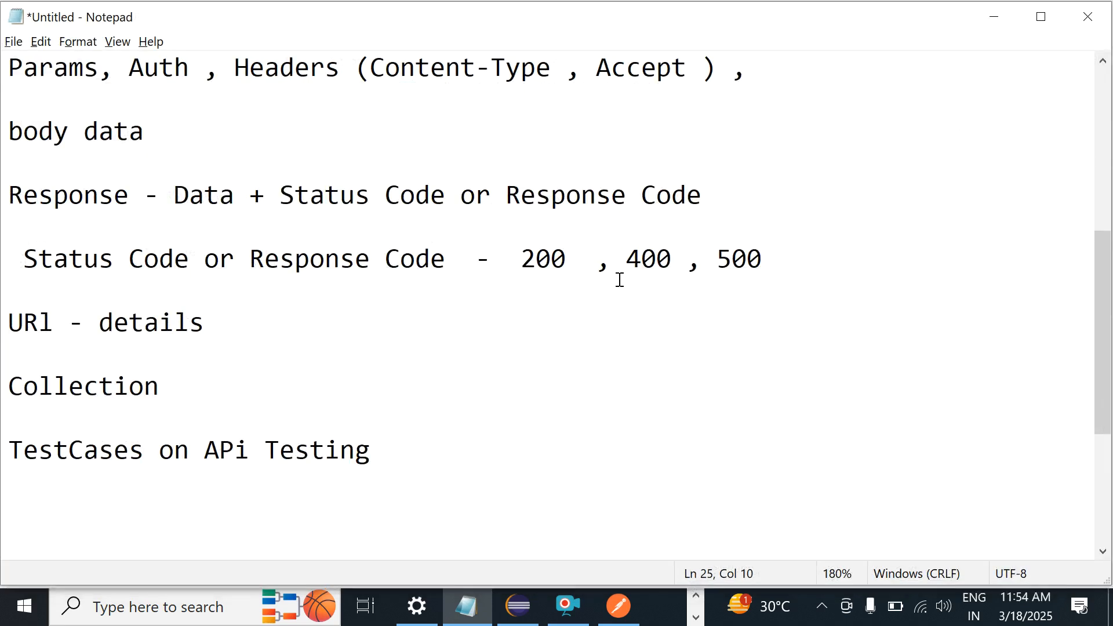
Step: Add a line below the status codes: 200 series - 200 OK, 201 - Data Created, 204 - Delete
left_click(847, 283)
left_click(799, 259)
key("Return")
key("Return")
type("20")
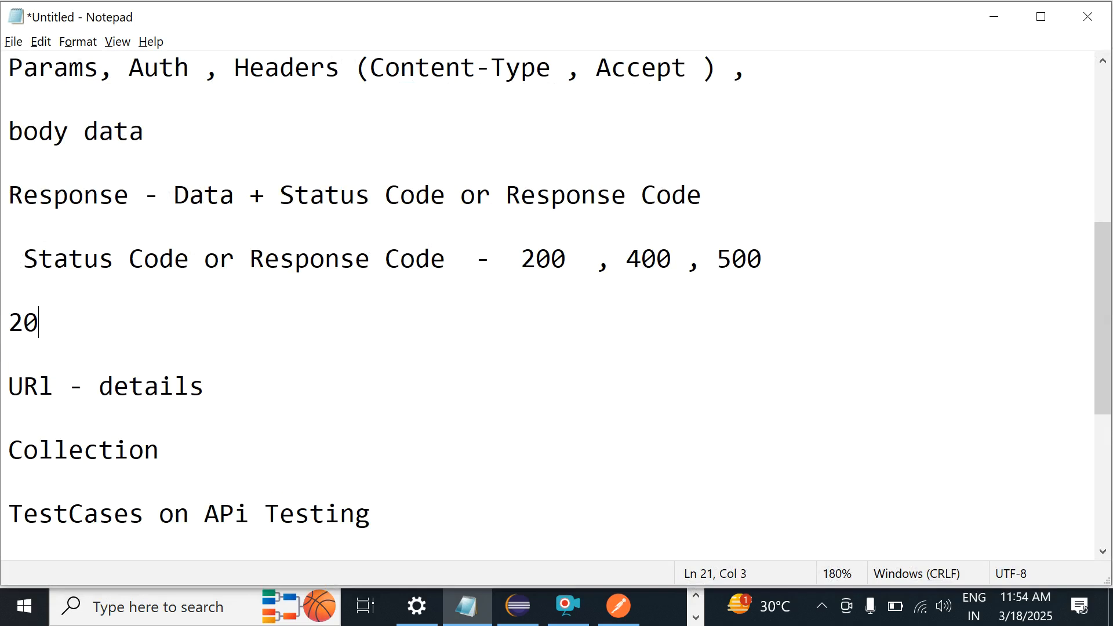
type("0 series")
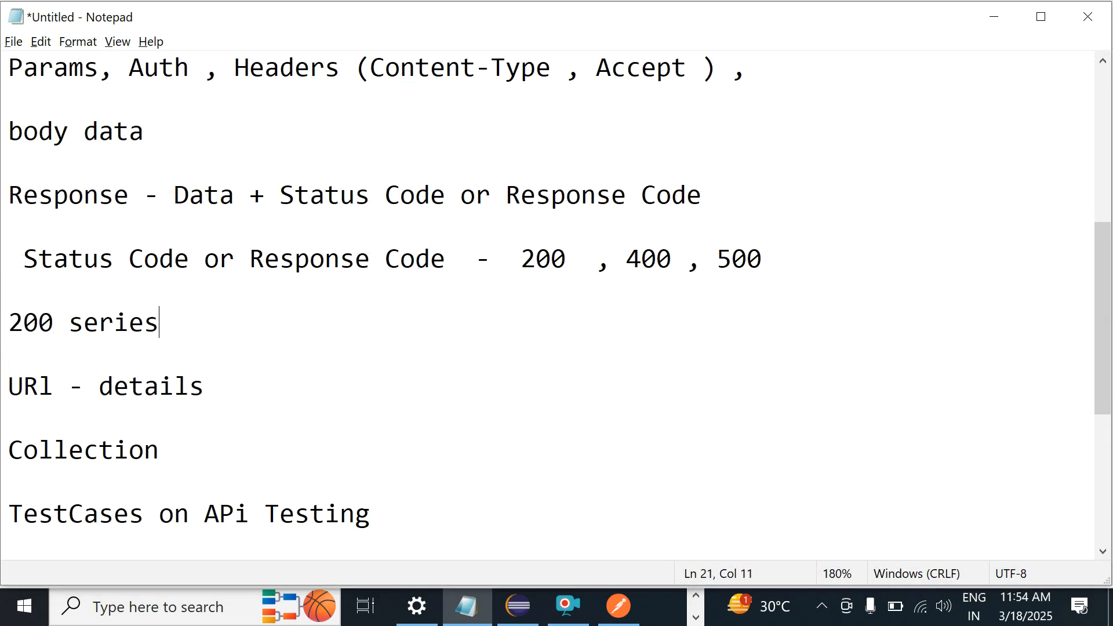
type(" -  200 ")
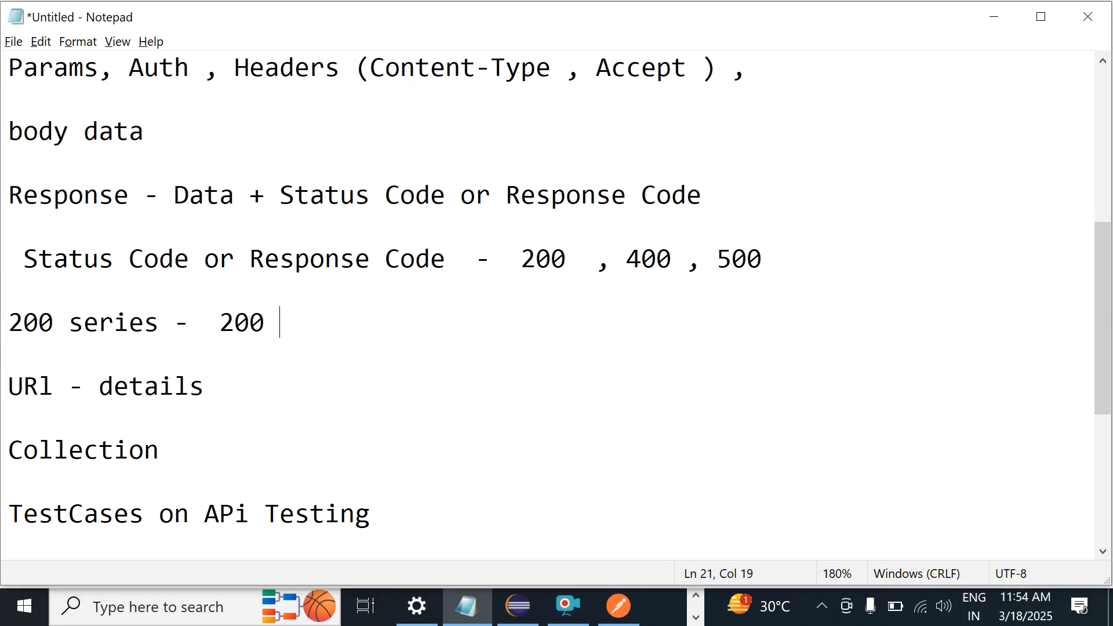
type("OK  , 201 ")
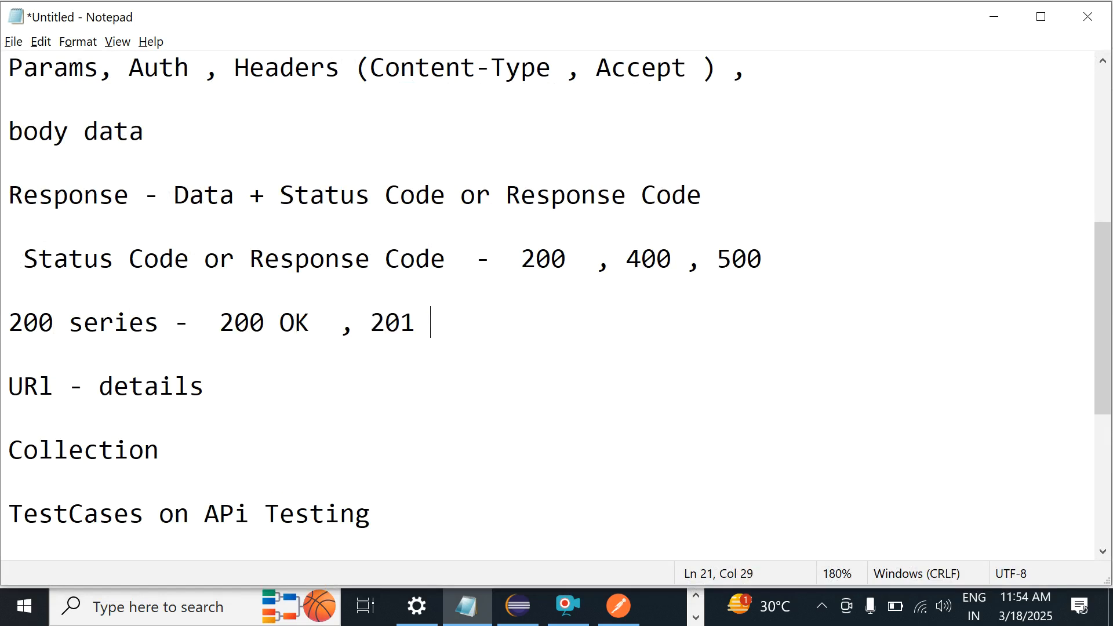
type("- Data")
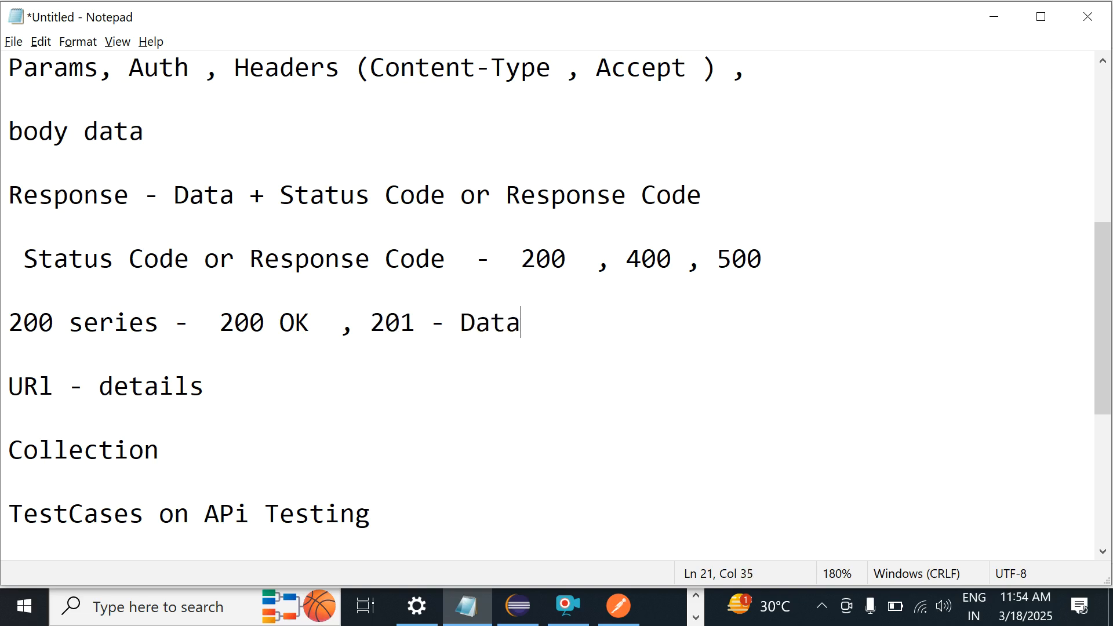
type(" Created ")
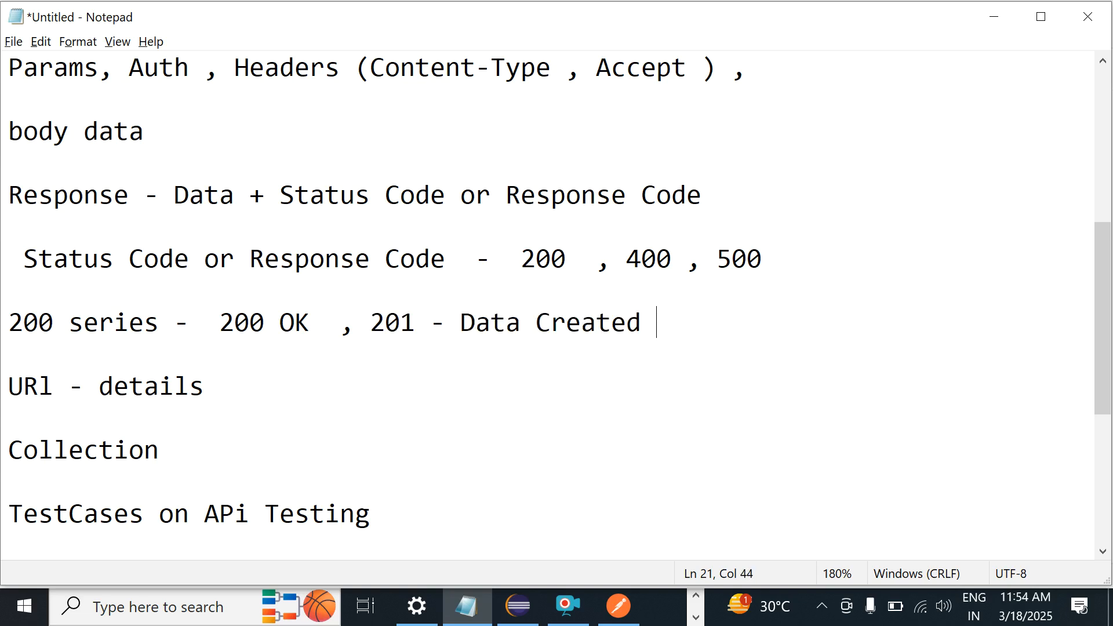
type("-")
type("204 -   Delete")
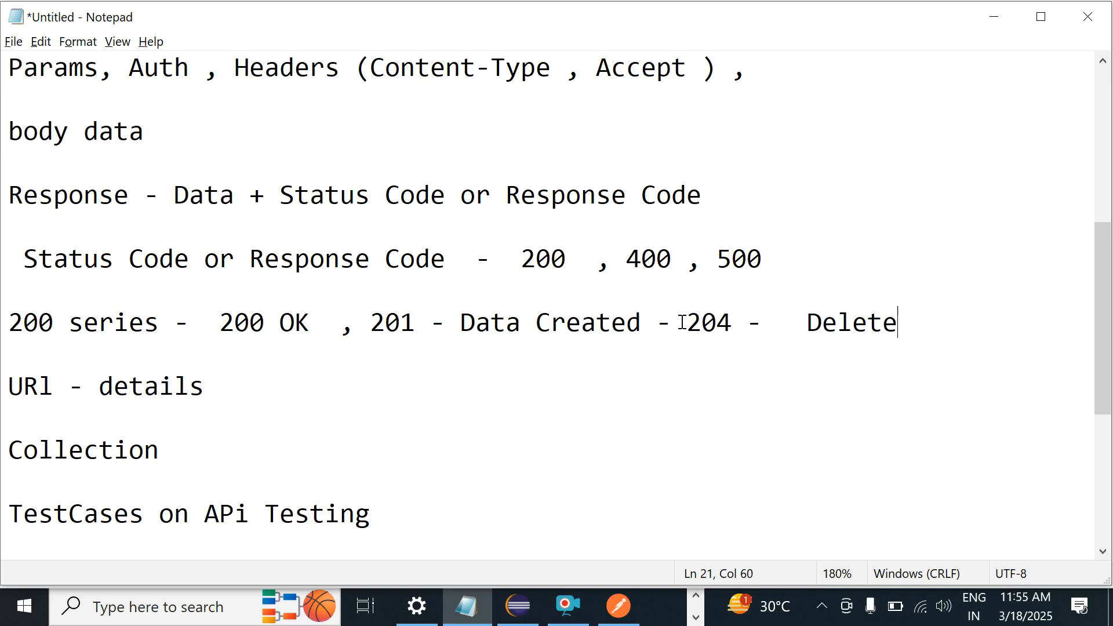
Step: Insert 'No Content' and move the 204 part to its own line ending with Patch
left_click(777, 324)
type("No ")
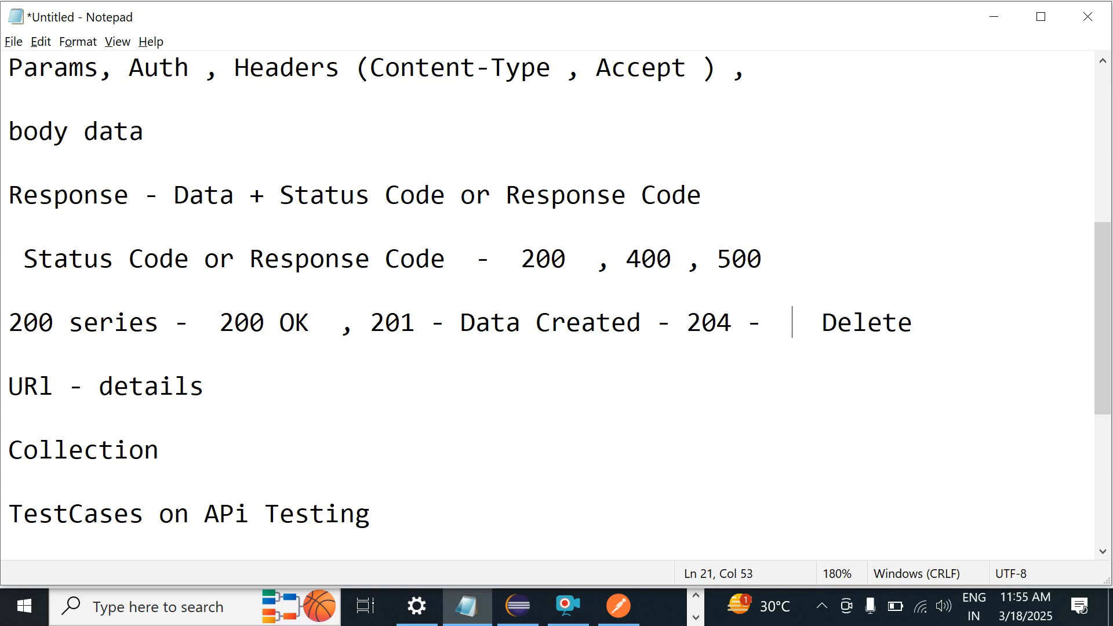
type("Conten")
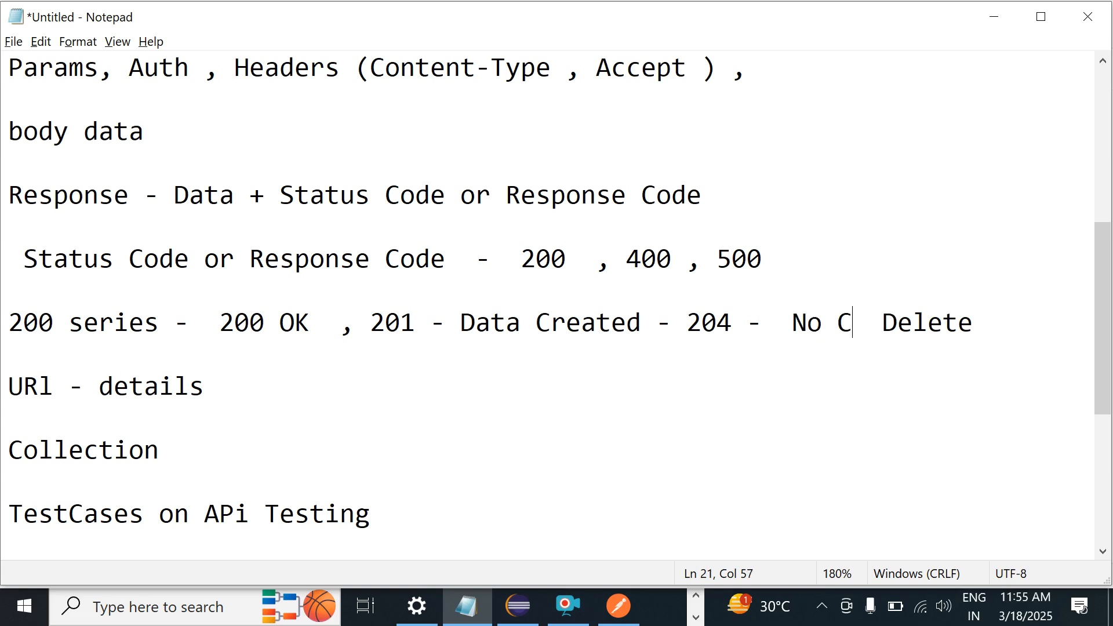
type("t-")
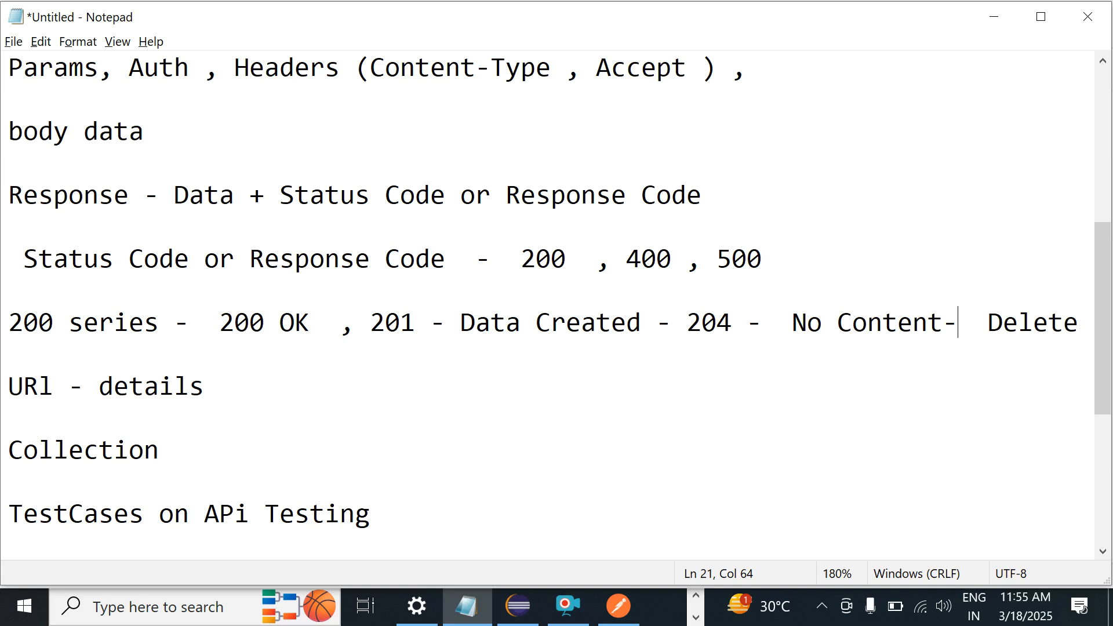
left_click(687, 323)
key("Return")
left_click(447, 362)
type(",  ")
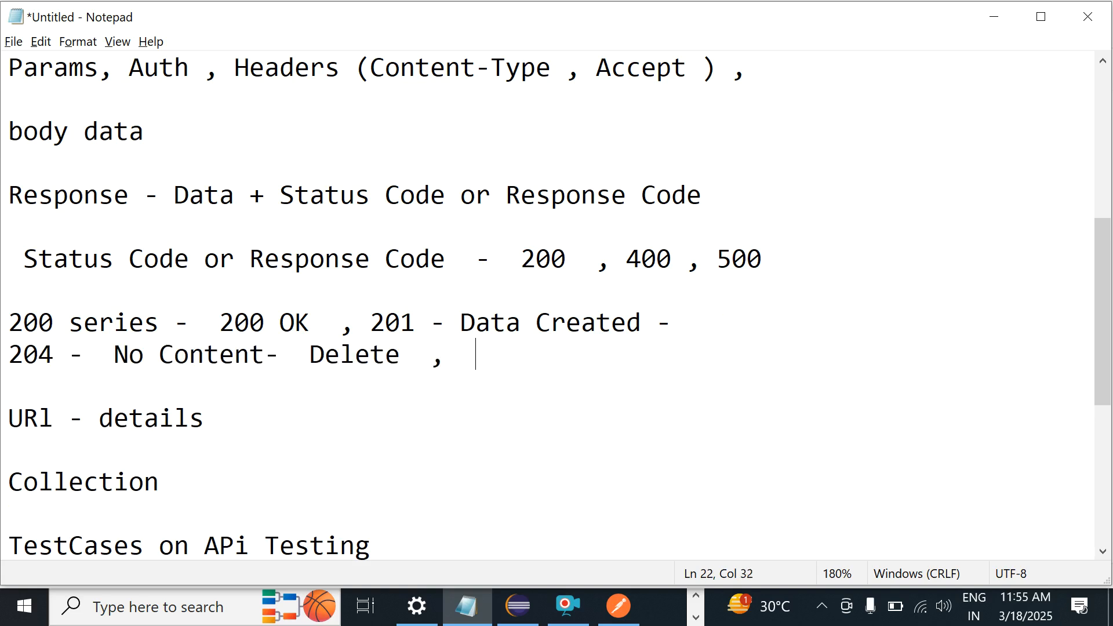
type("Patch")
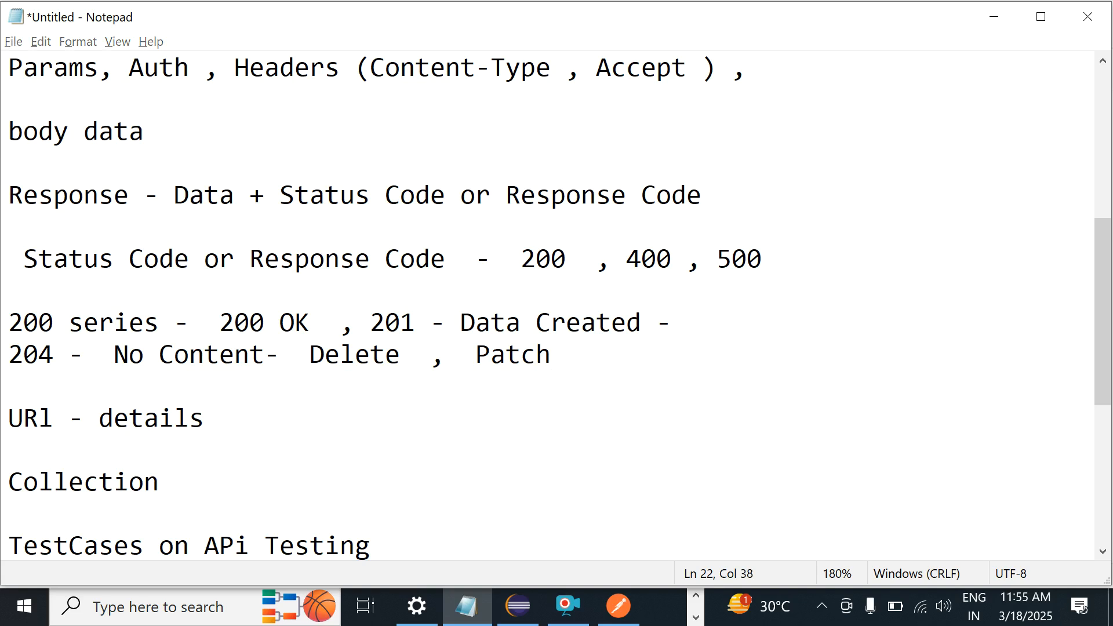
key("alt+Tab")
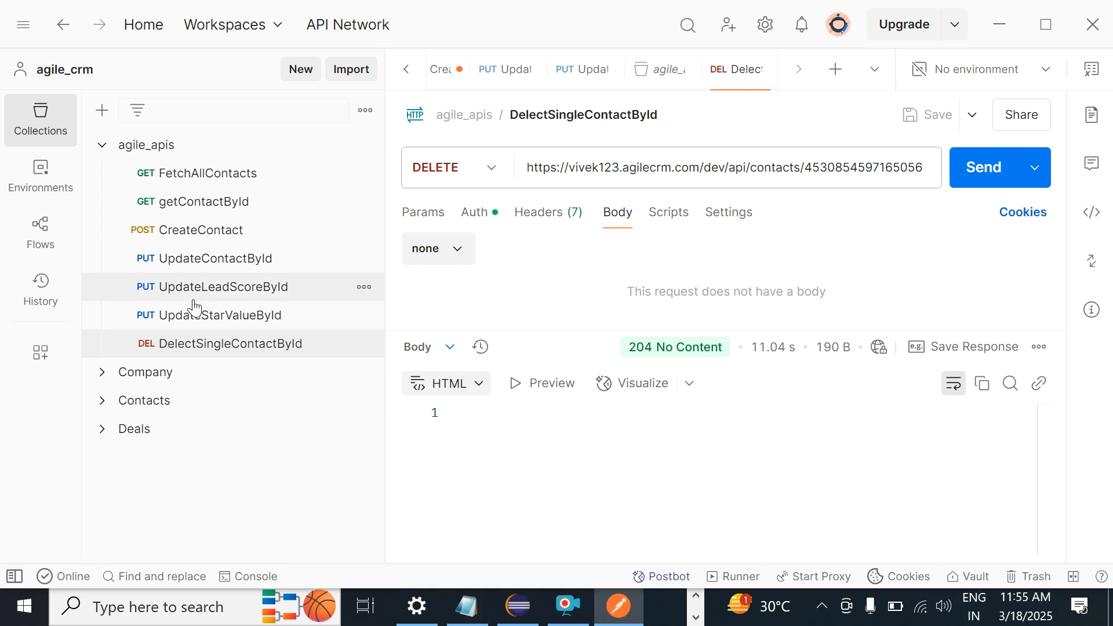
Step: Resend getContactById for the deleted contact's ID
left_click(179, 213)
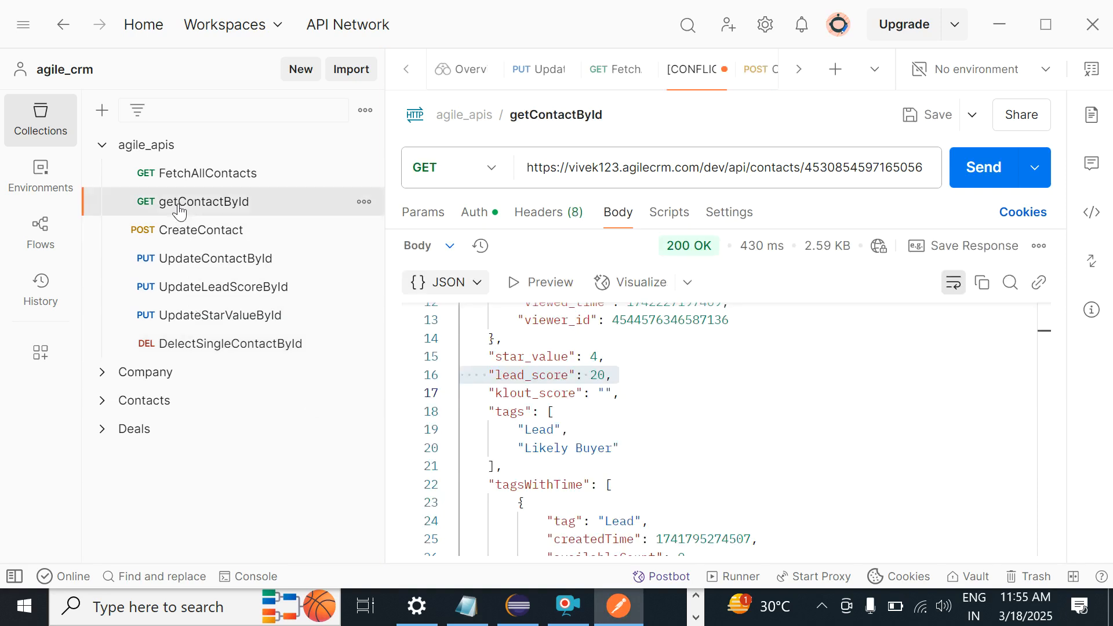
double_click(836, 169)
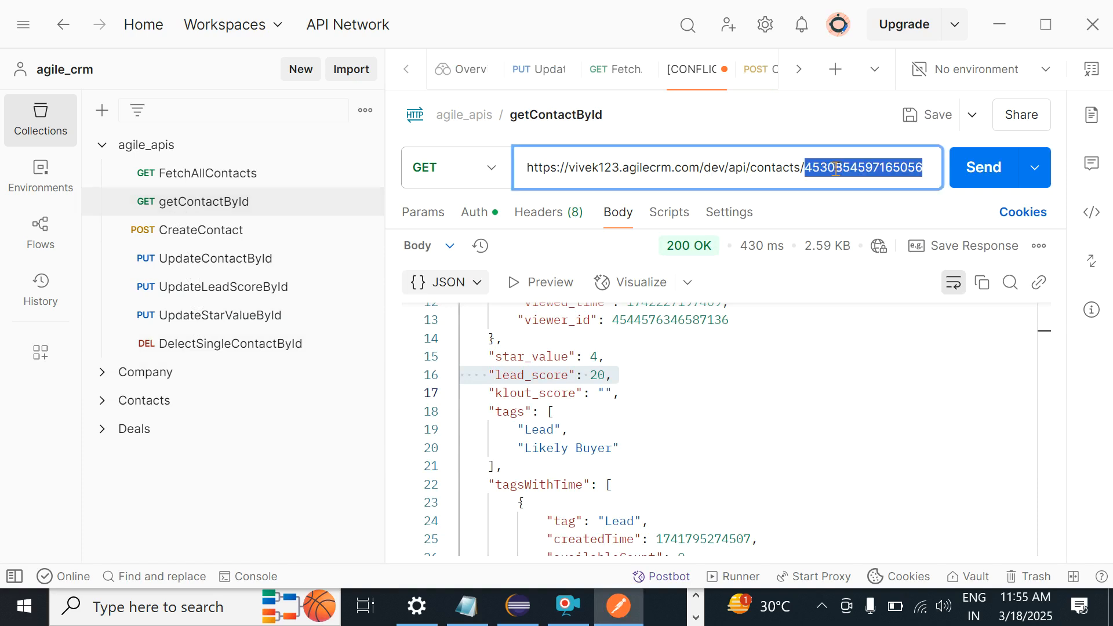
left_click(988, 174)
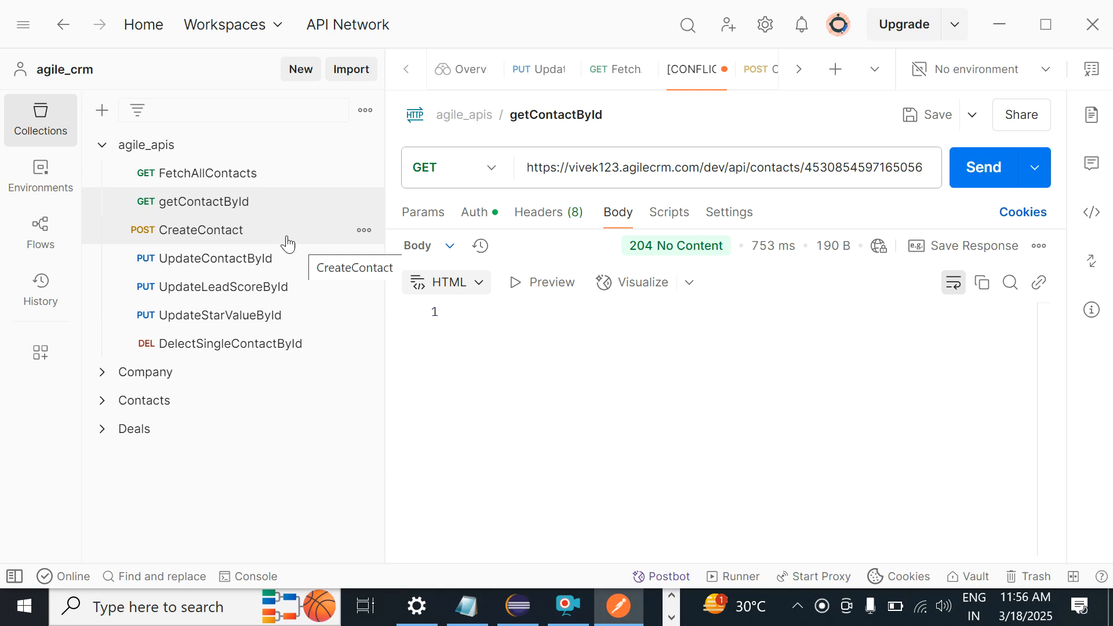
Step: Add a New Folder inside the agile_apis collection
left_click(143, 154)
right_click(143, 154)
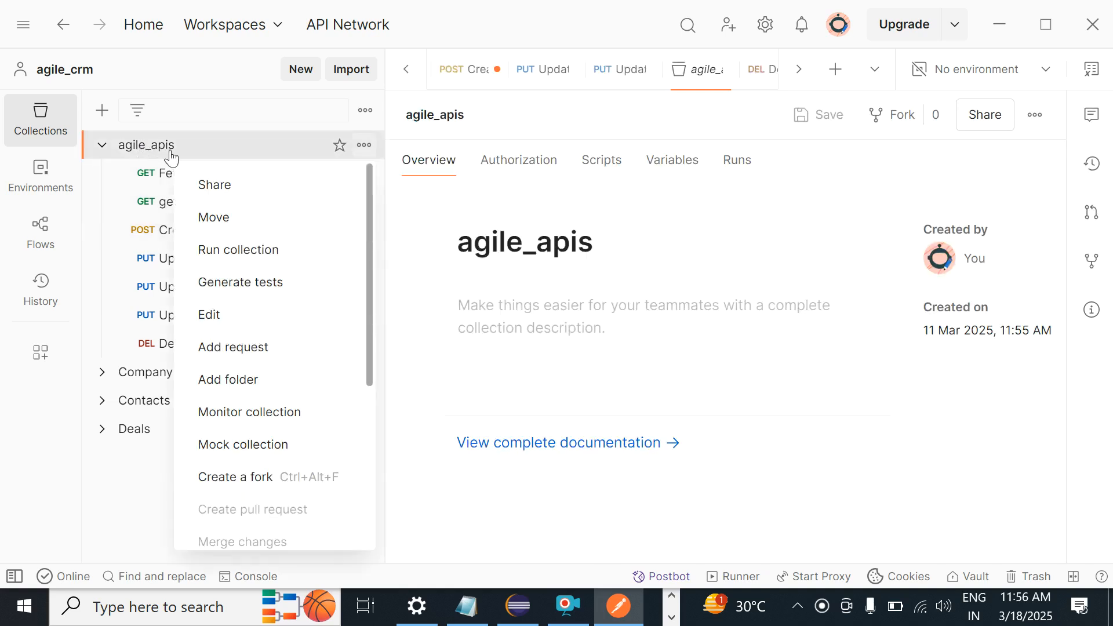
left_click(242, 384)
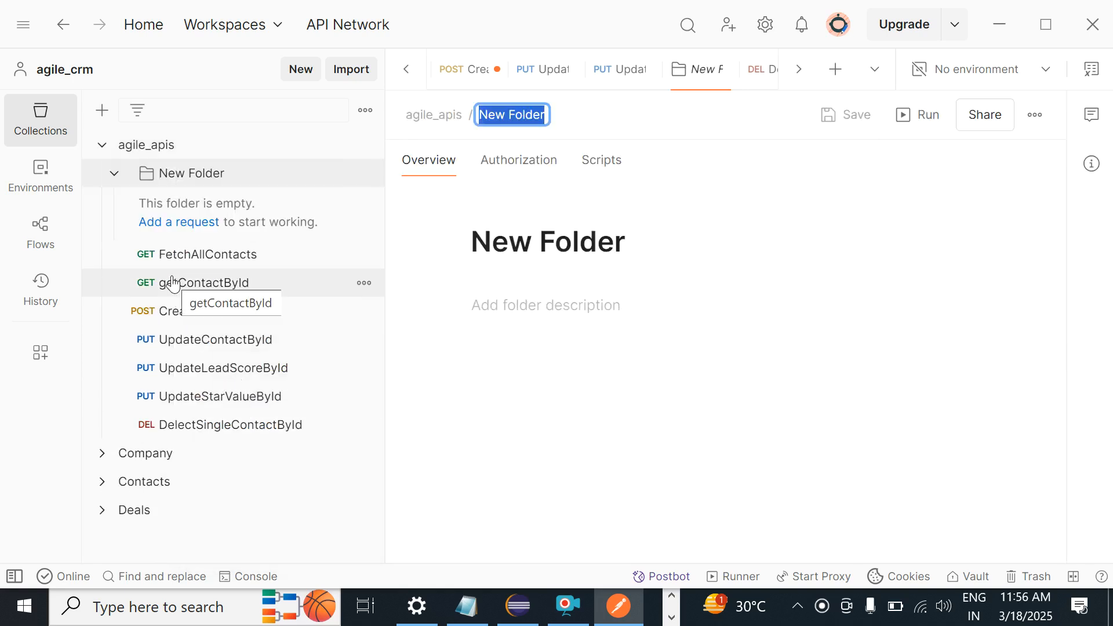
left_click(200, 180)
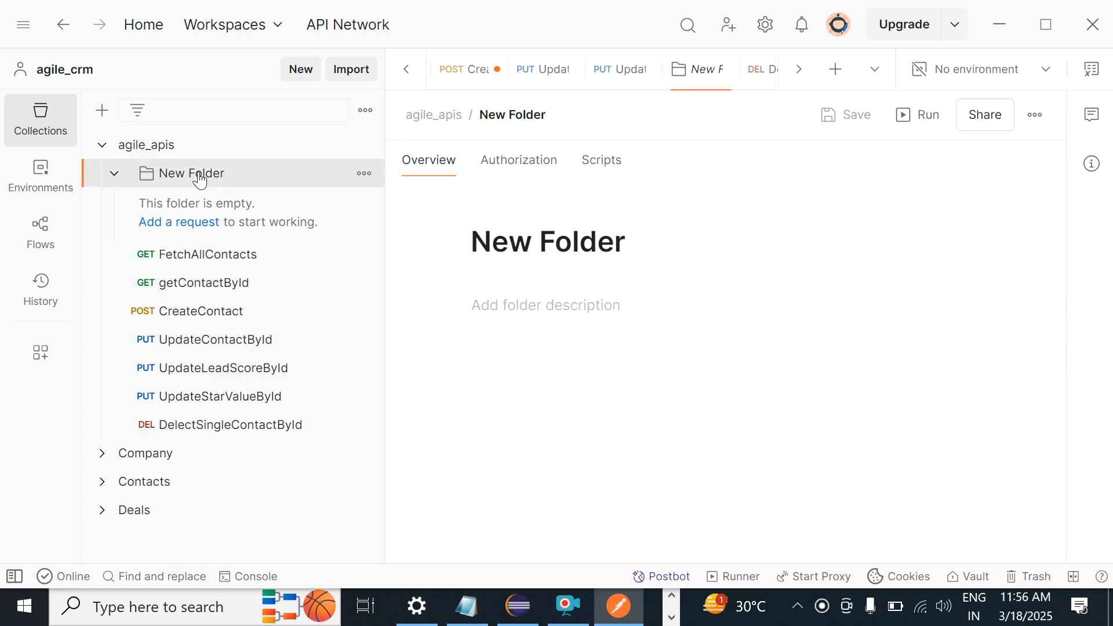
Step: Rename the new folder to Contacts
right_click(200, 180)
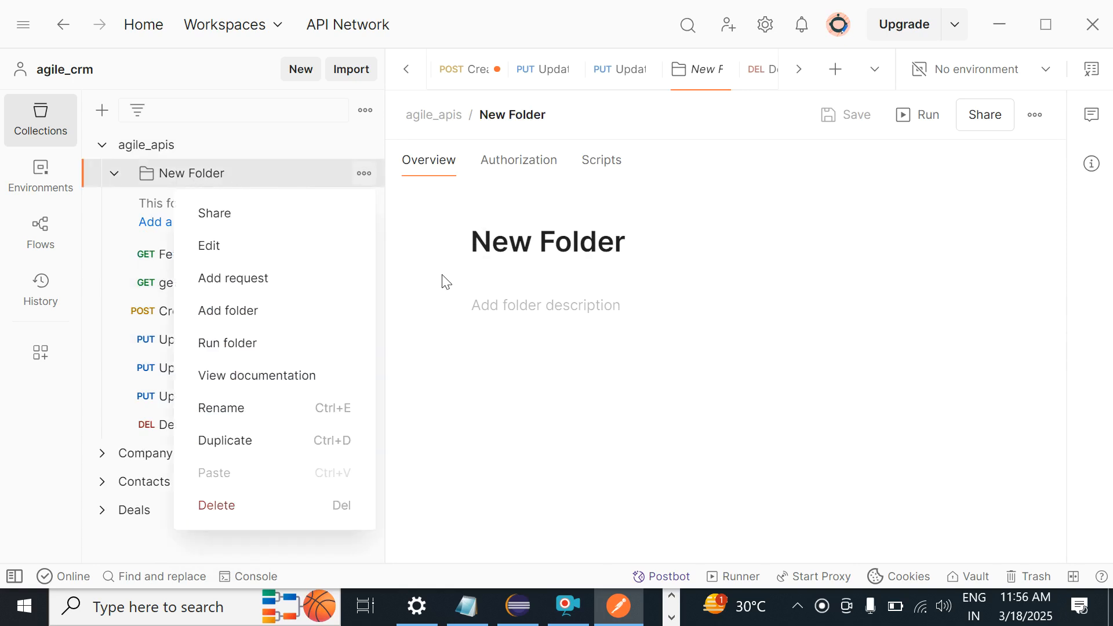
left_click(427, 282)
left_click(512, 115)
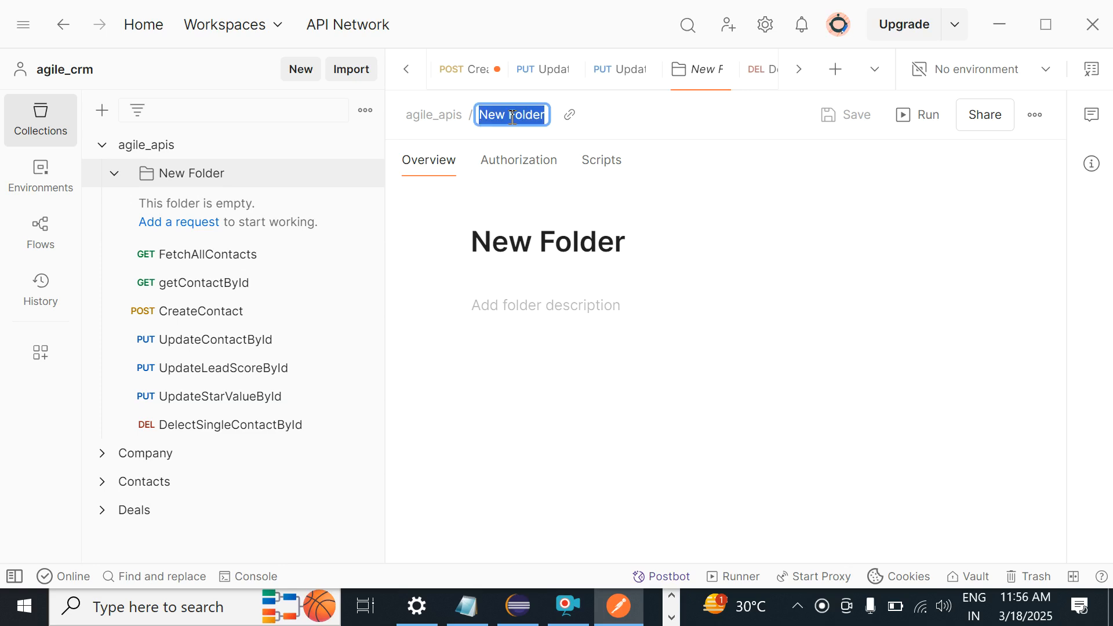
type("CO")
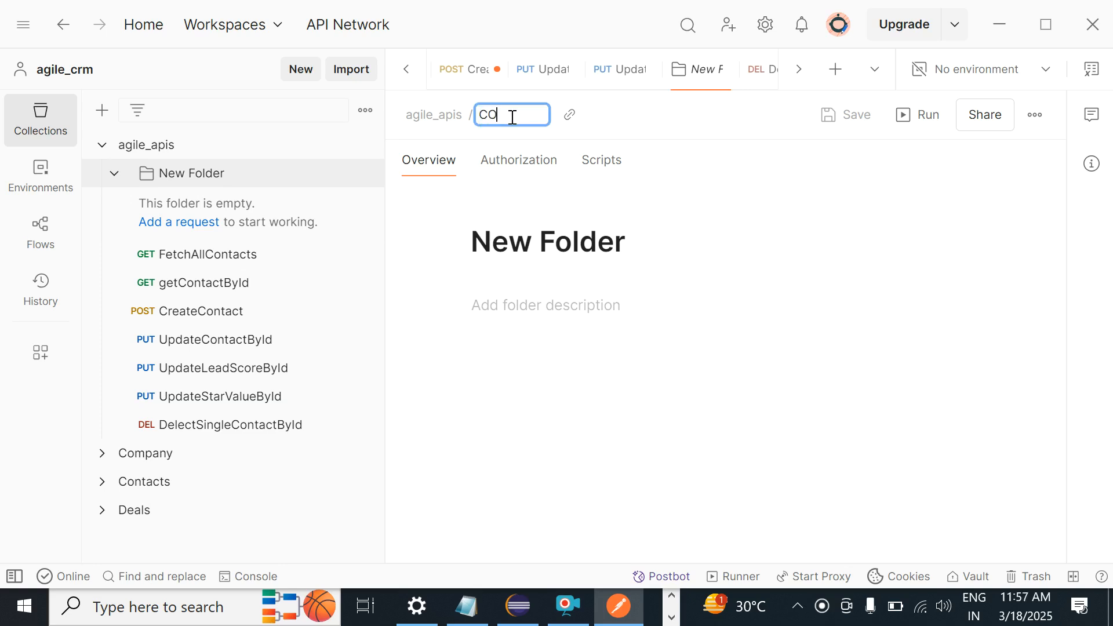
type("ntact")
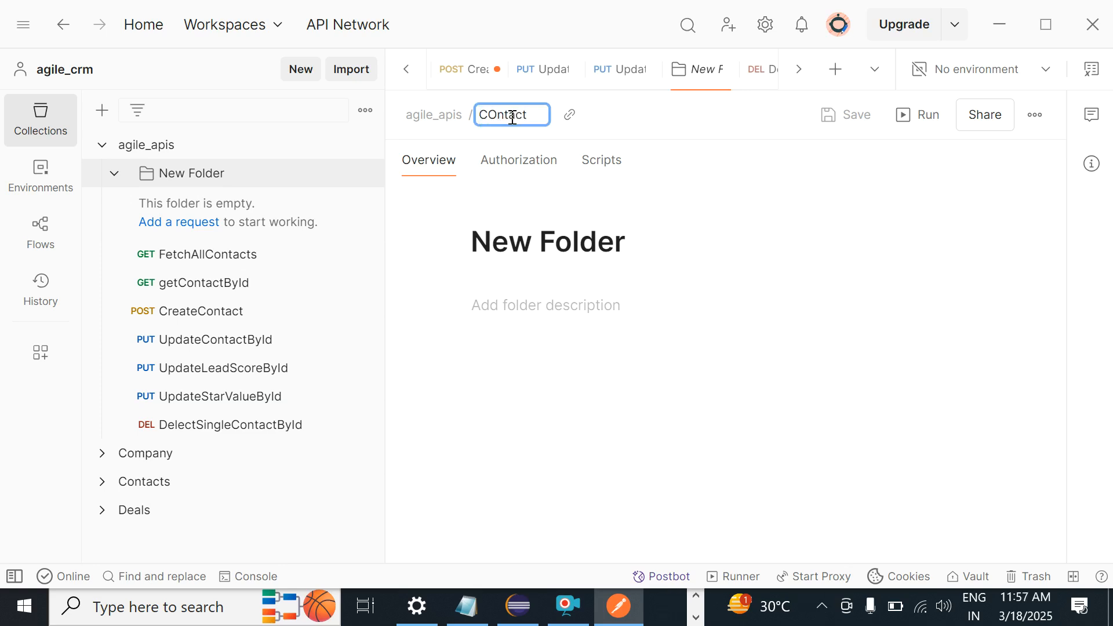
key("BackSpace")
key("BackSpace")
key("BackSpace")
type("ontactApis")
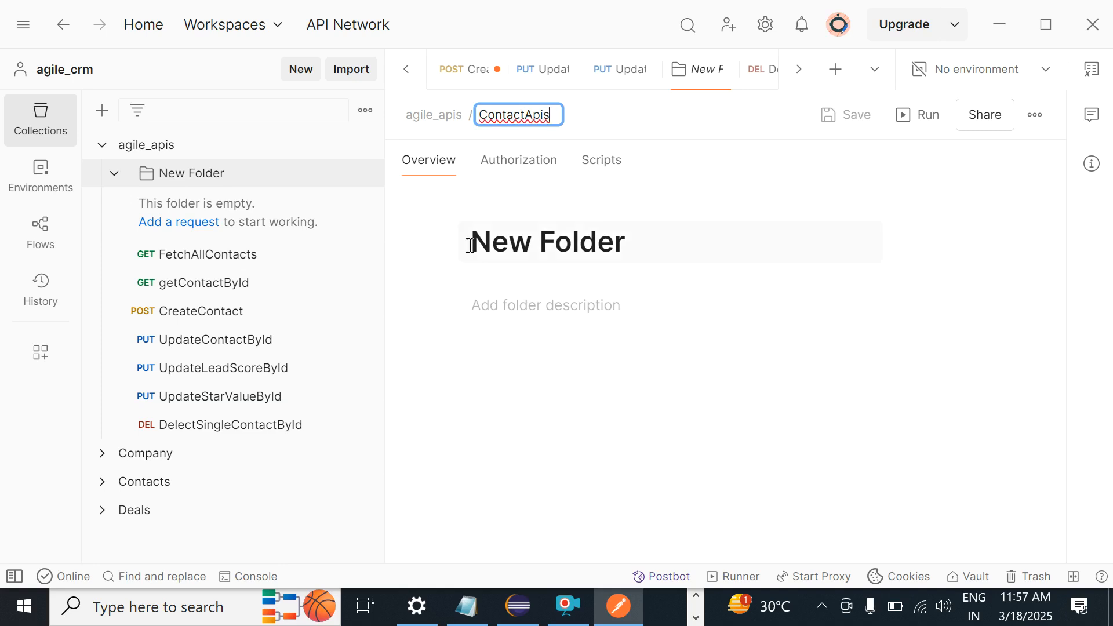
key("BackSpace")
key("BackSpace")
key("BackSpace")
key("BackSpace")
type("s")
key("Return")
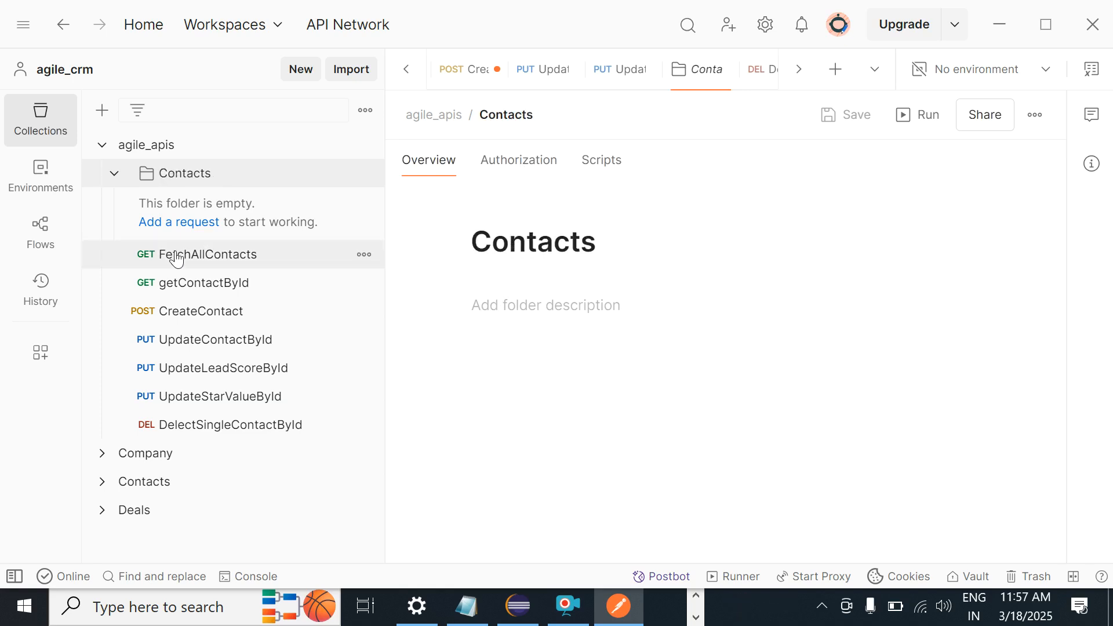
Step: Move all seven contact requests into the Contacts folder and check the folder's contents
left_click(169, 265)
key("shift+Down")
key("shift+Down")
key("shift+Down")
key("shift+Down")
key("shift+Down")
key("shift+Down")
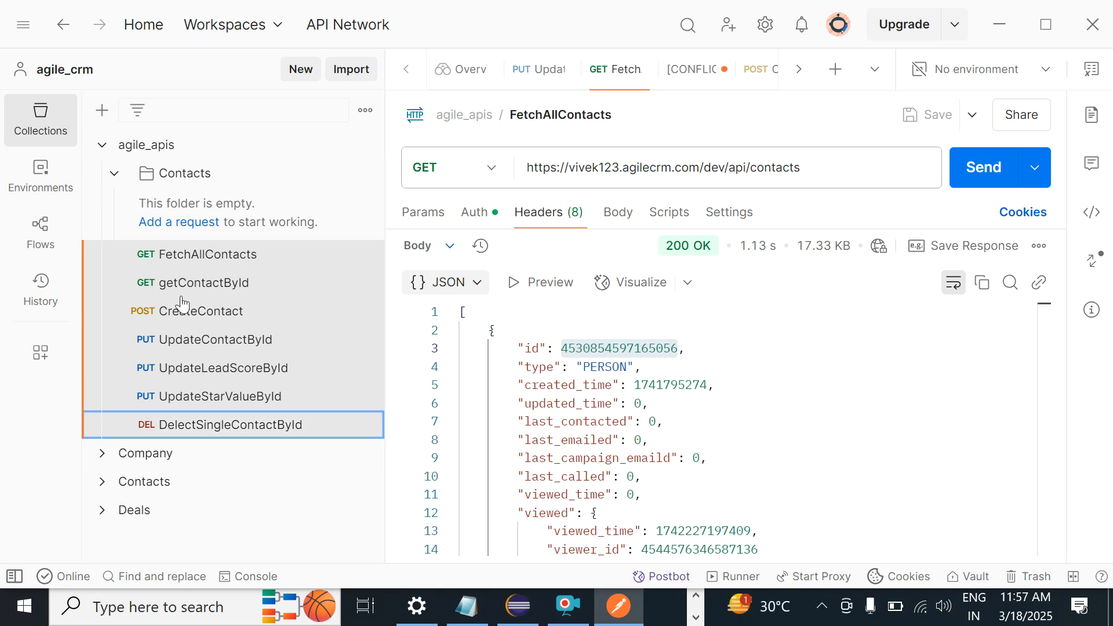
left_click_drag(176, 311, 144, 179)
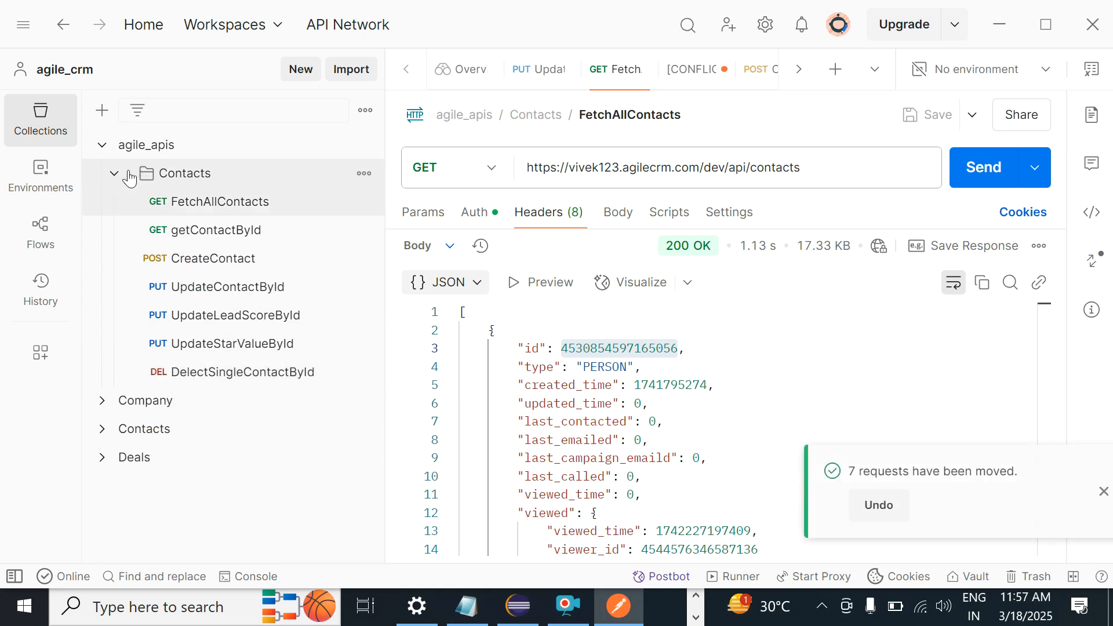
left_click(113, 178)
left_click(114, 177)
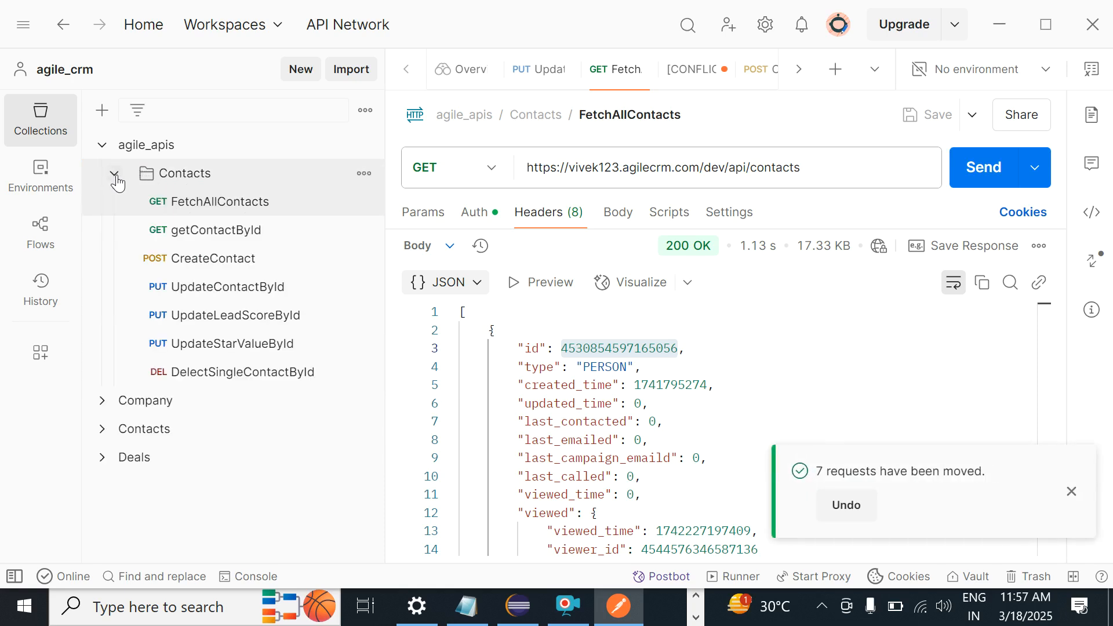
left_click(115, 175)
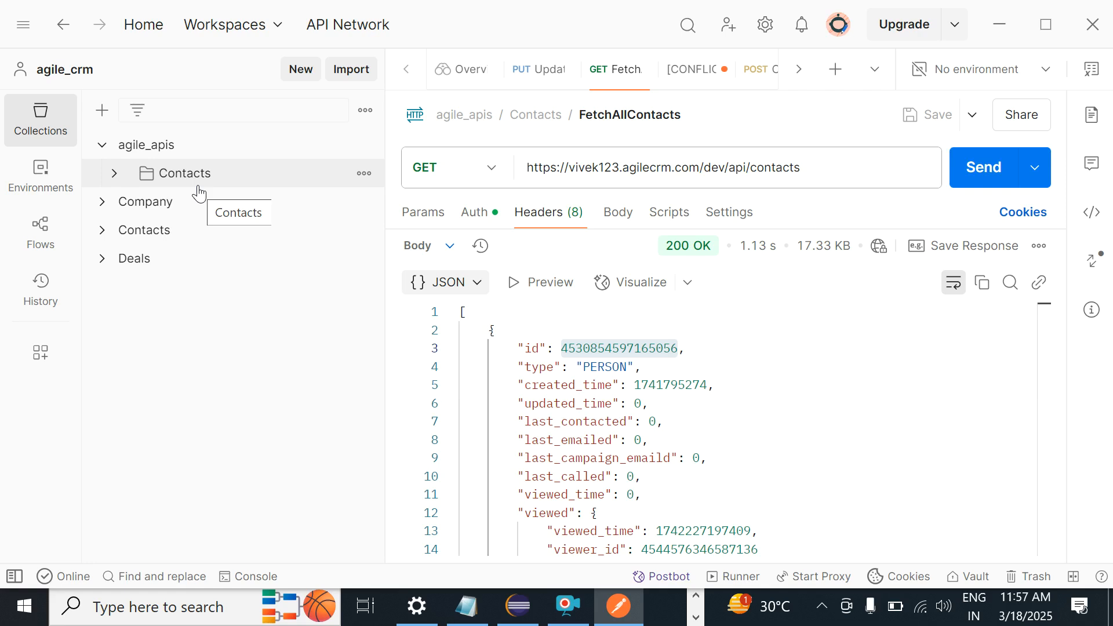
left_click(169, 174)
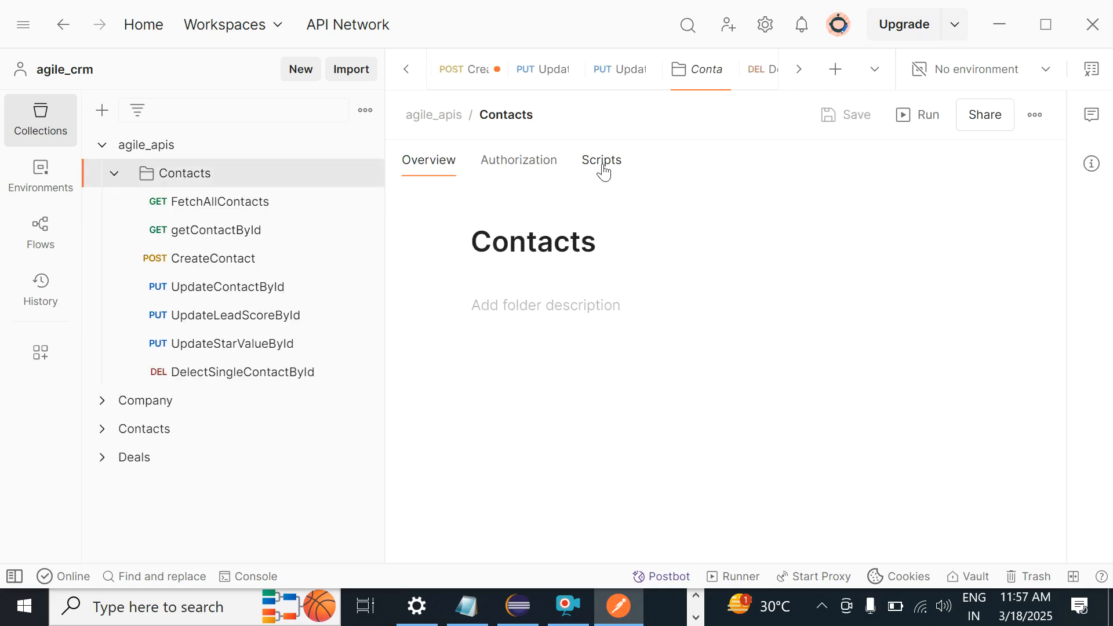
left_click(116, 175)
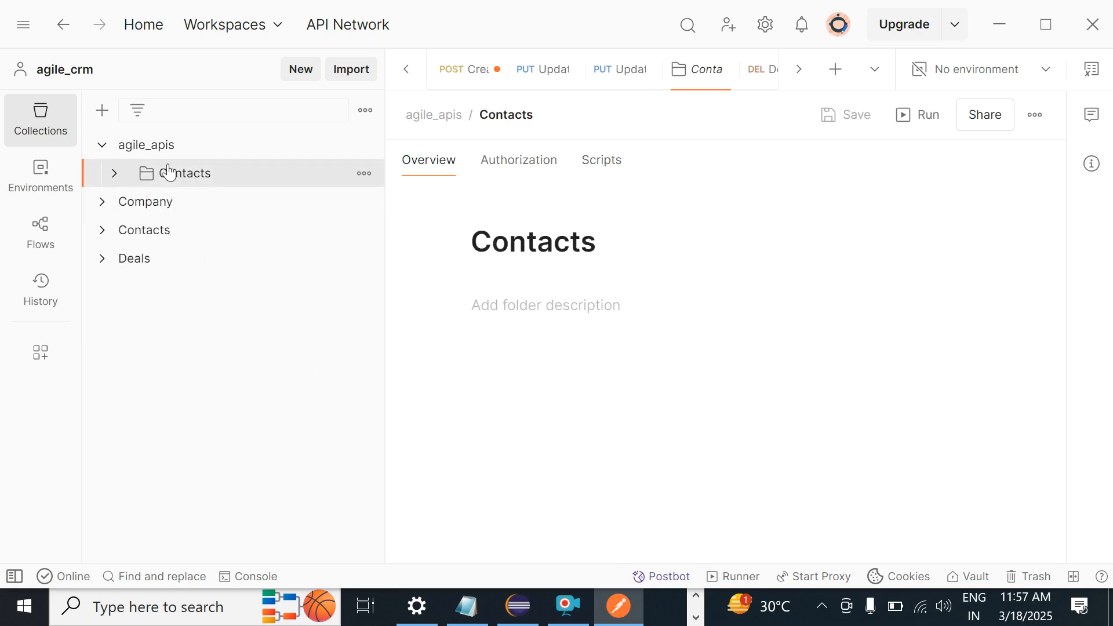
left_click(149, 148)
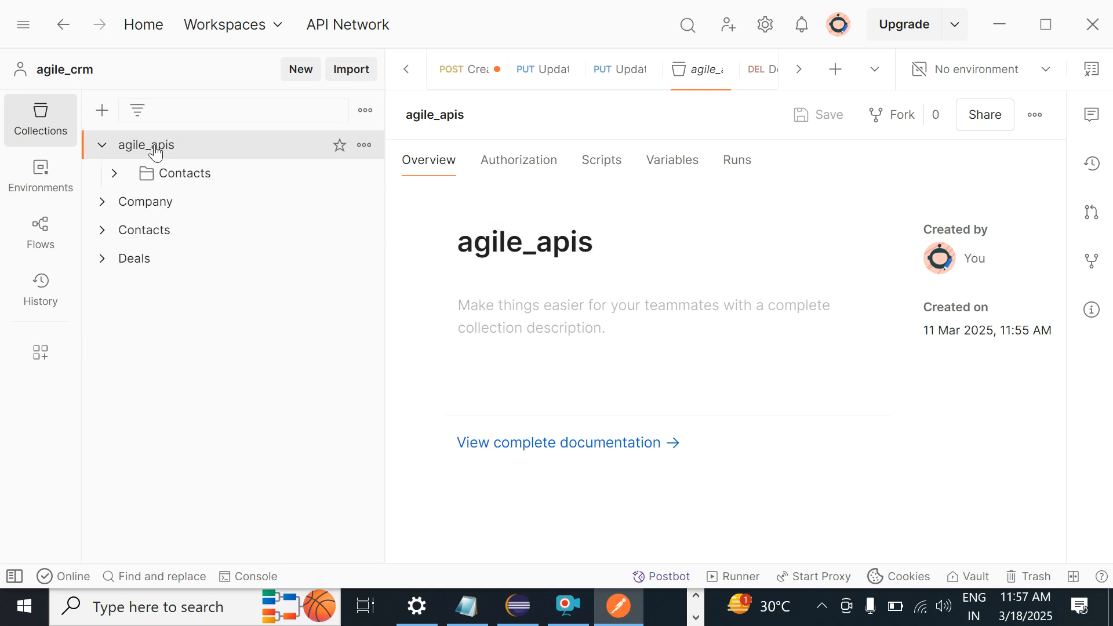
left_click(115, 173)
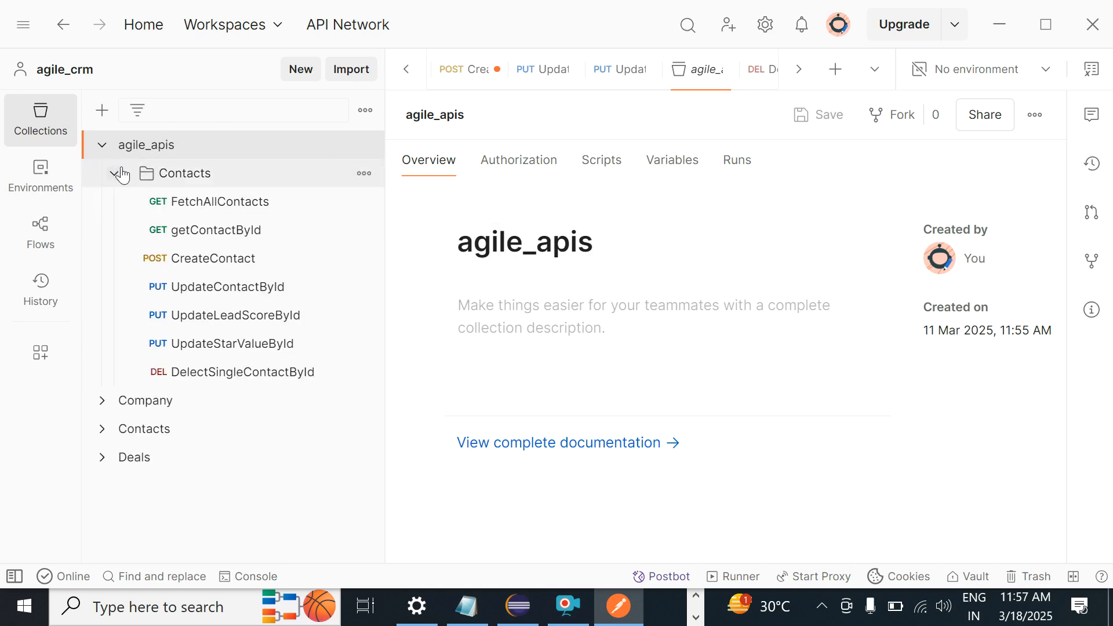
Step: Open FetchAllContacts, select the base domain of its URL, and switch to Notepad
left_click(216, 206)
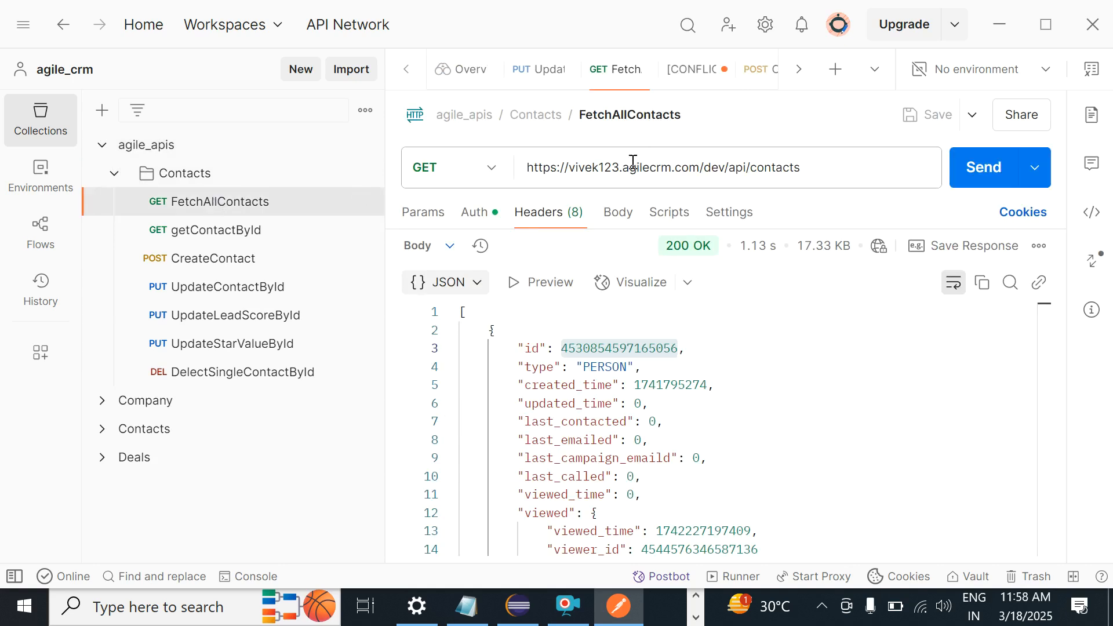
left_click(704, 168)
left_click_drag(704, 168, 461, 171)
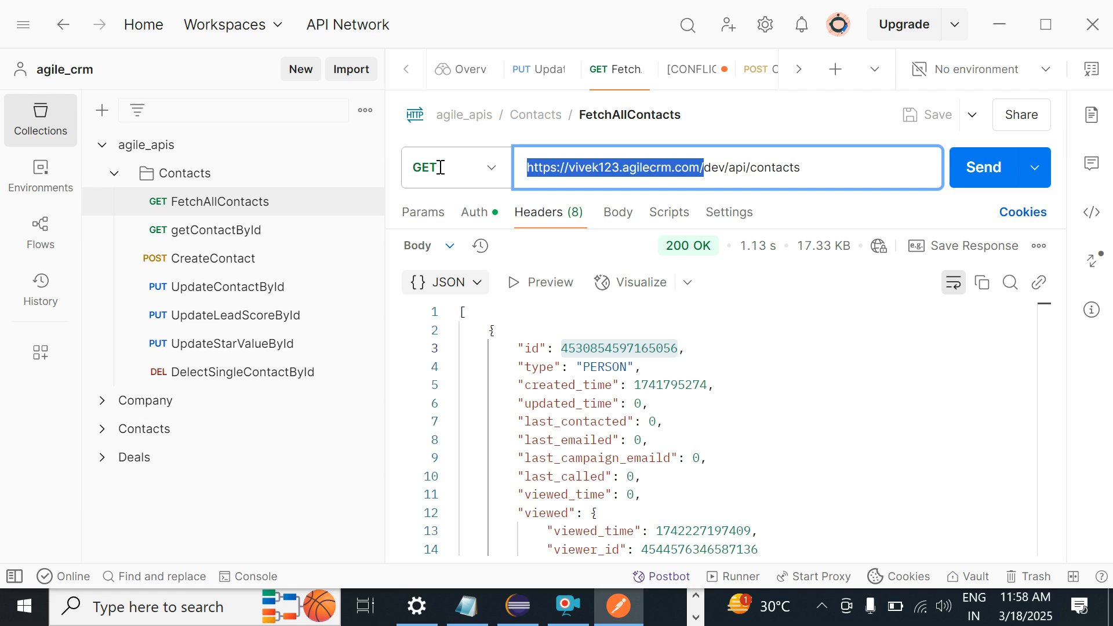
key("alt+Tab")
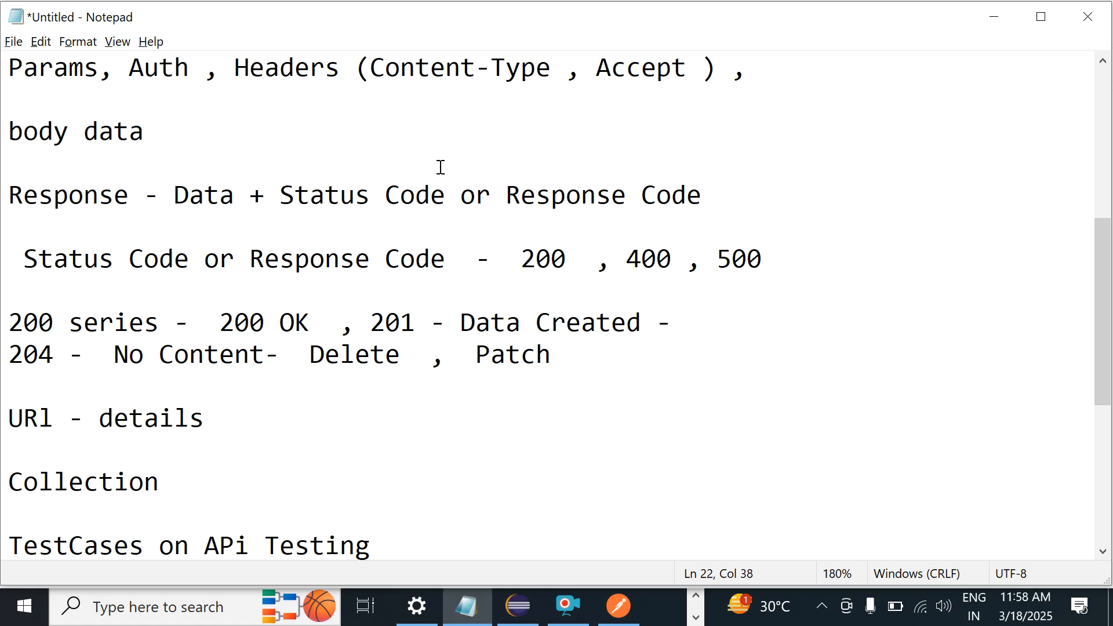
Step: Save the untitled notes to the Desktop as ApiDoc
key("ctrl+s")
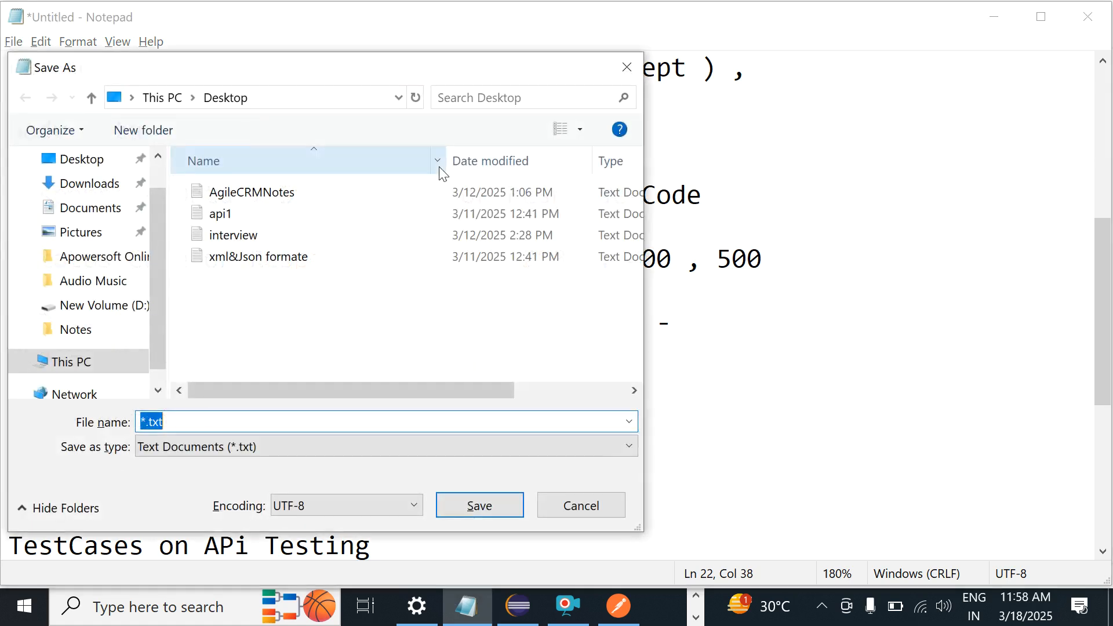
type("ApiDoc")
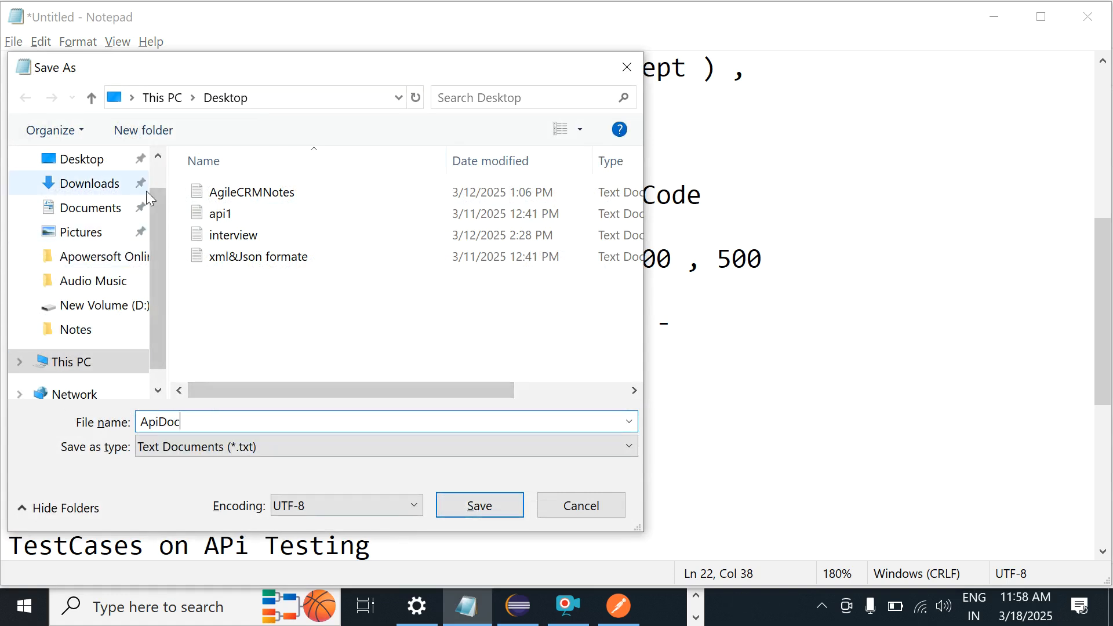
left_click(69, 161)
left_click(468, 514)
Step: Put the caret on the empty line below the heading, glancing back at Postman
left_click(317, 485)
key("Down")
key("Down")
key("Down")
key("Down")
key("Down")
key("Down")
key("Down")
key("Down")
key("Down")
key("Down")
key("Down")
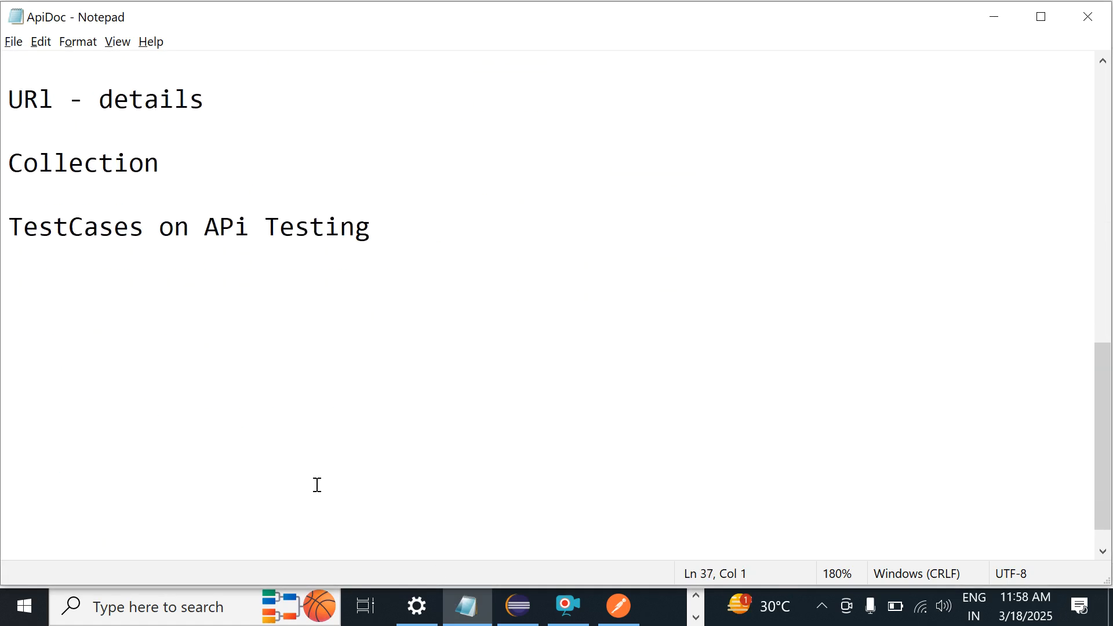
key("Up")
key("Up")
key("Up")
key("Up")
key("Up")
key("Up")
key("Up")
key("alt+Tab")
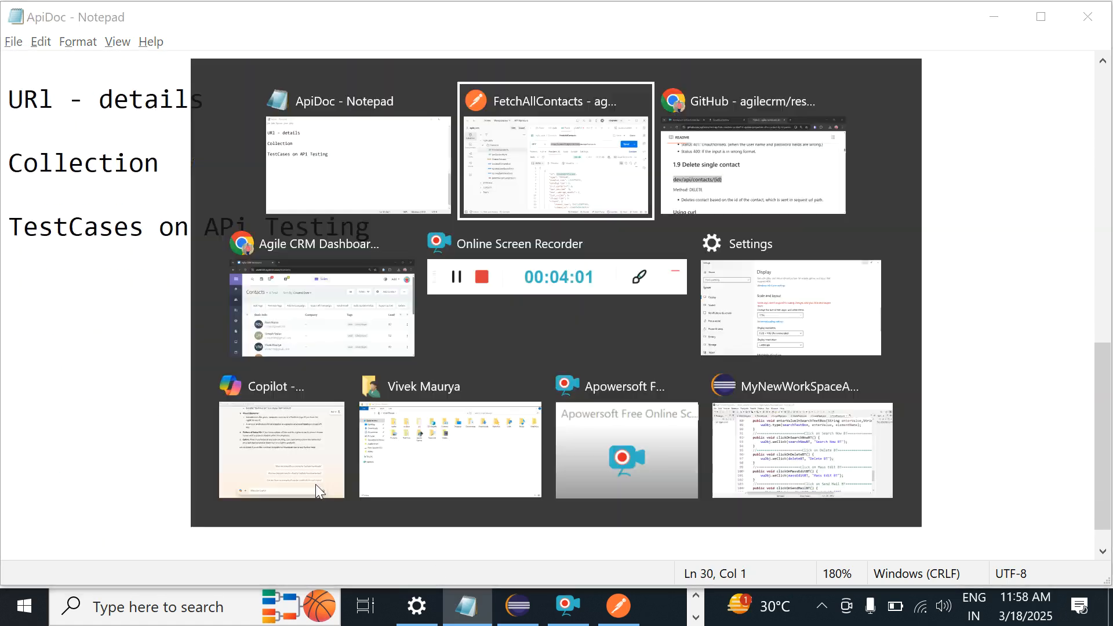
key("alt+Tab")
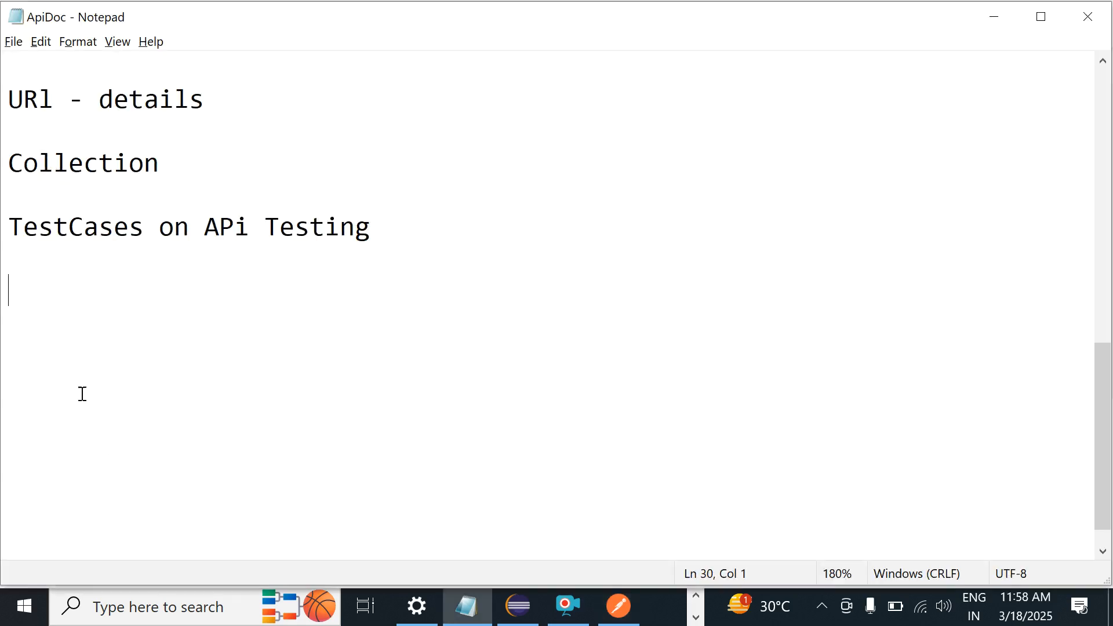
Step: Add lines 'URL -', 'Environment Server' and 'Testing Phases - Unit Testing > Integration > System Testing > UAT > Production'
type("URL")
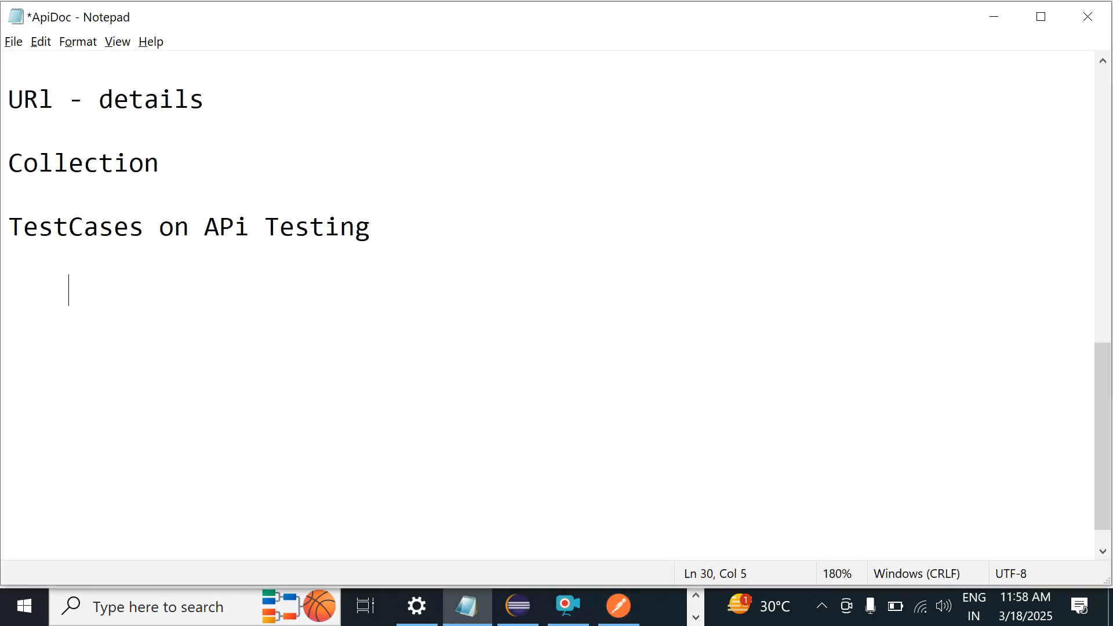
type(" -")
key("Return")
key("Return")
key("Return")
key("Up")
key("Up")
key("Up")
key("Down")
key("Down")
type("Environment ")
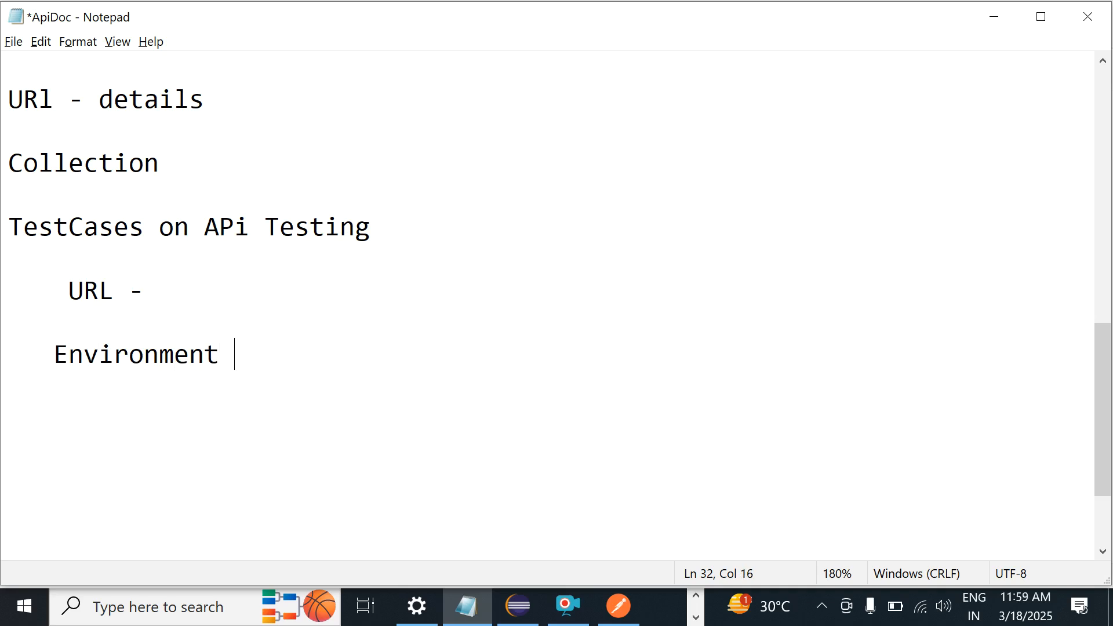
type("Server")
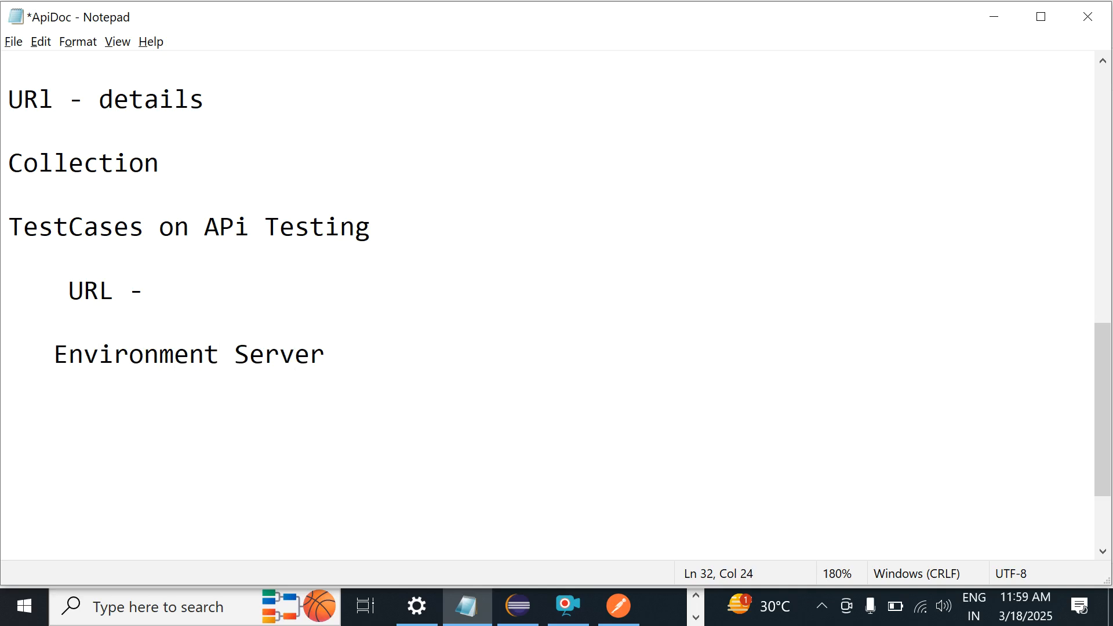
key("Return")
key("Return")
type("T")
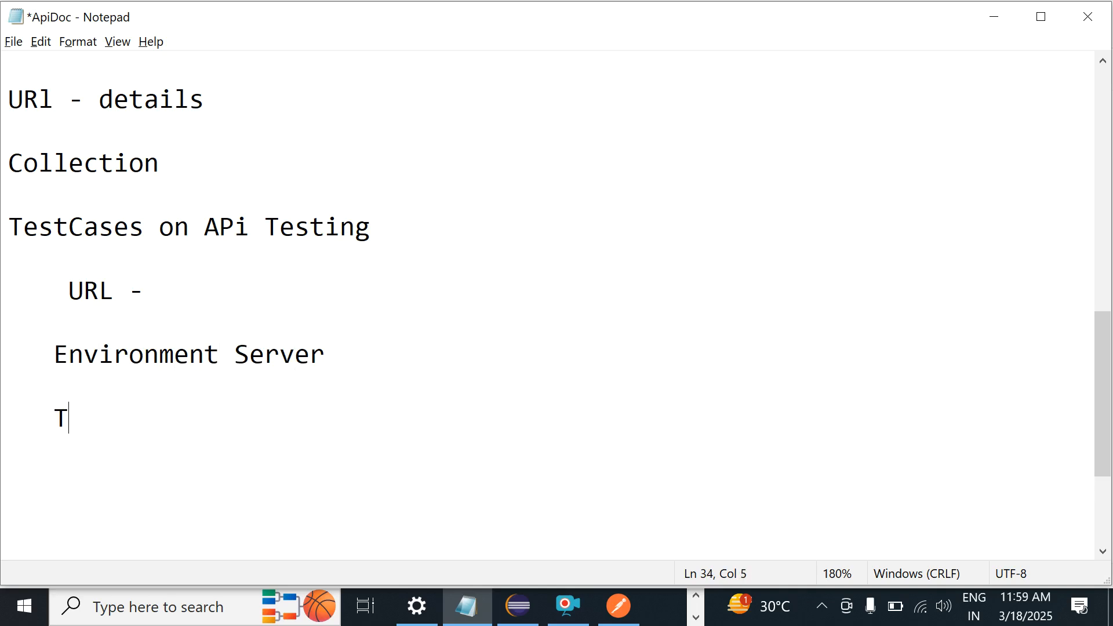
type("esting ")
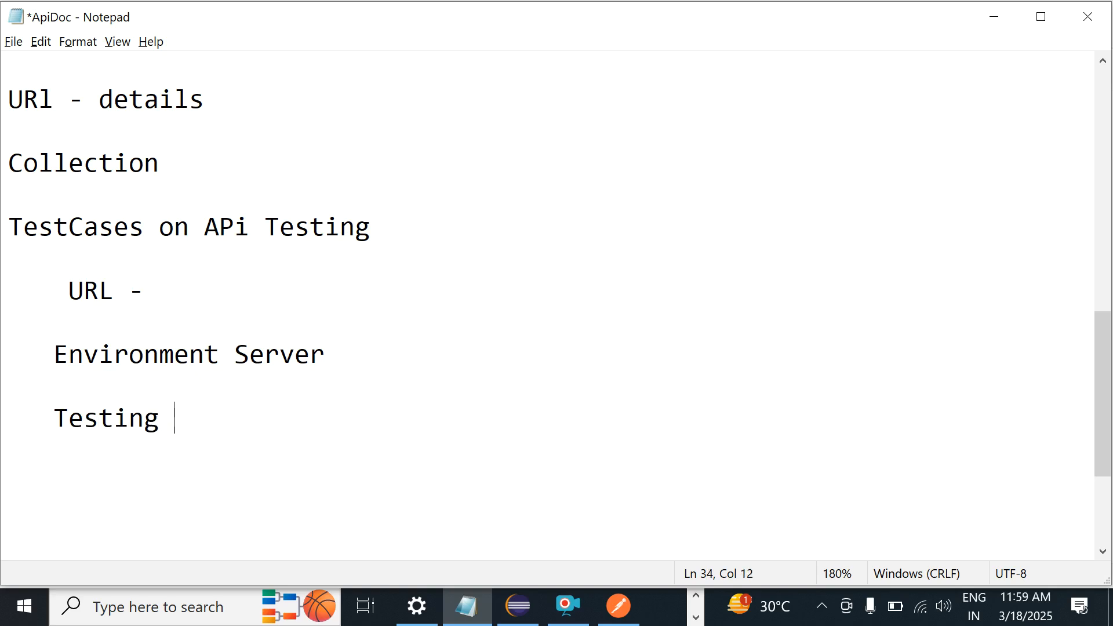
type("Phases")
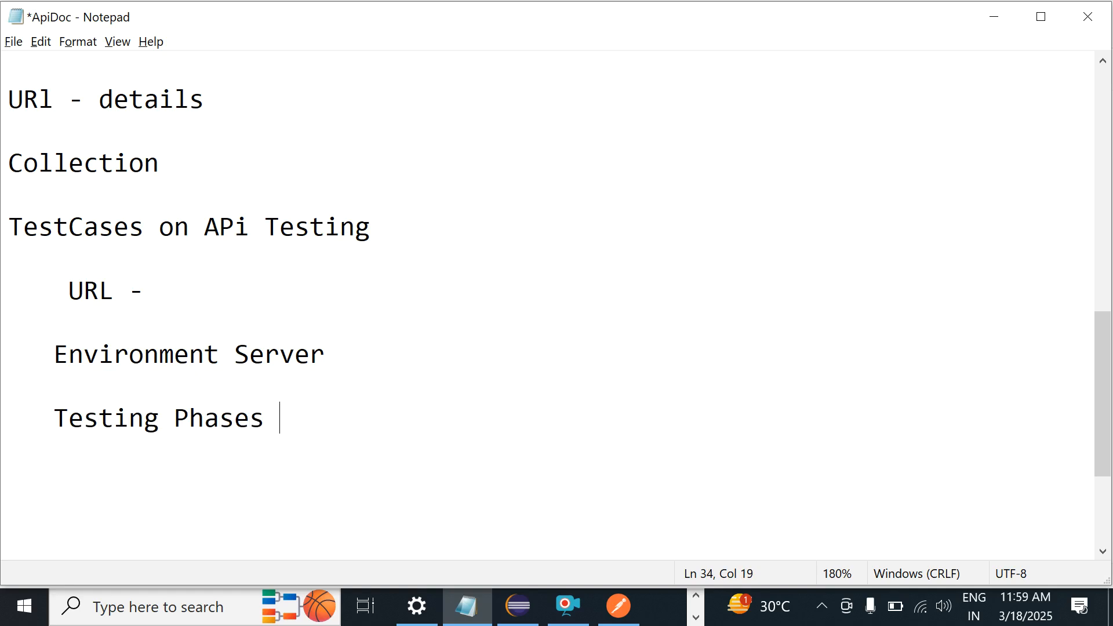
type("-  Unit ")
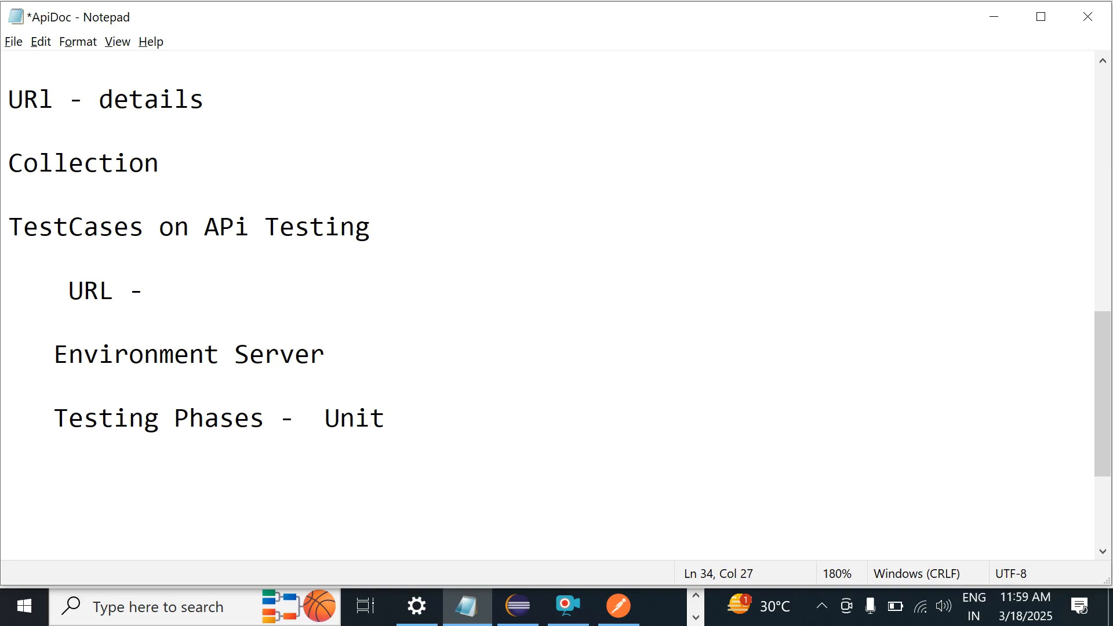
type("Testing")
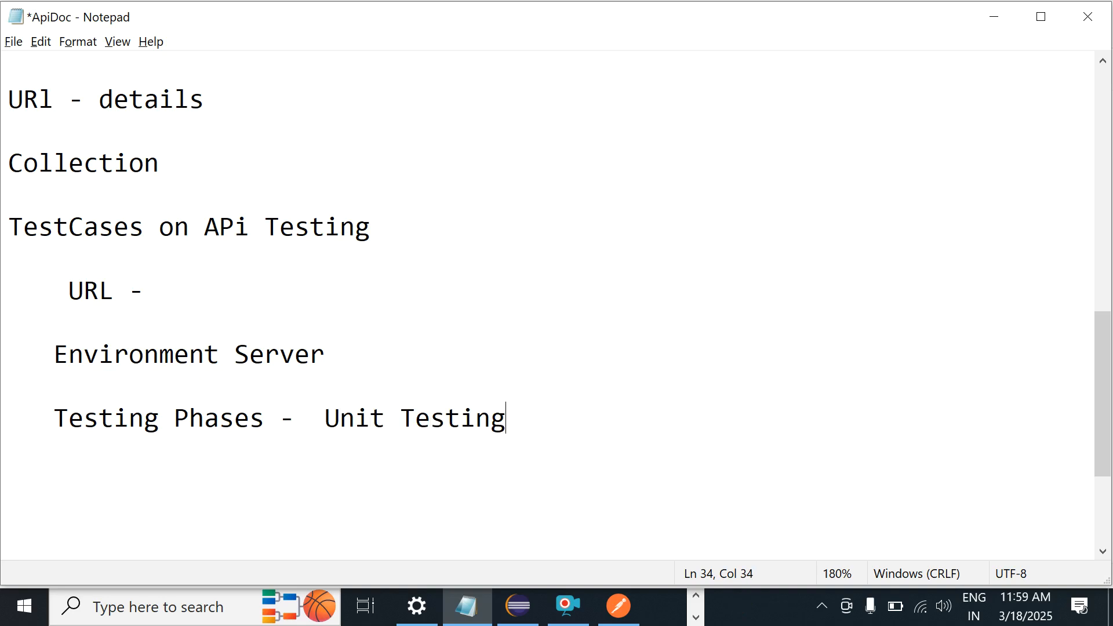
type(" > Integ")
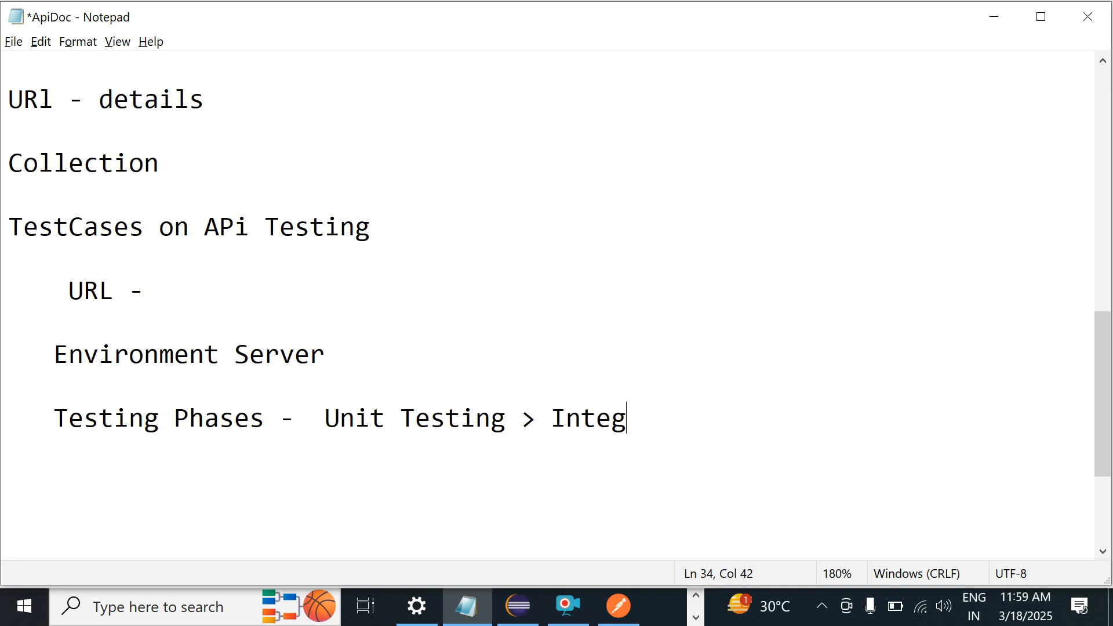
type("rati")
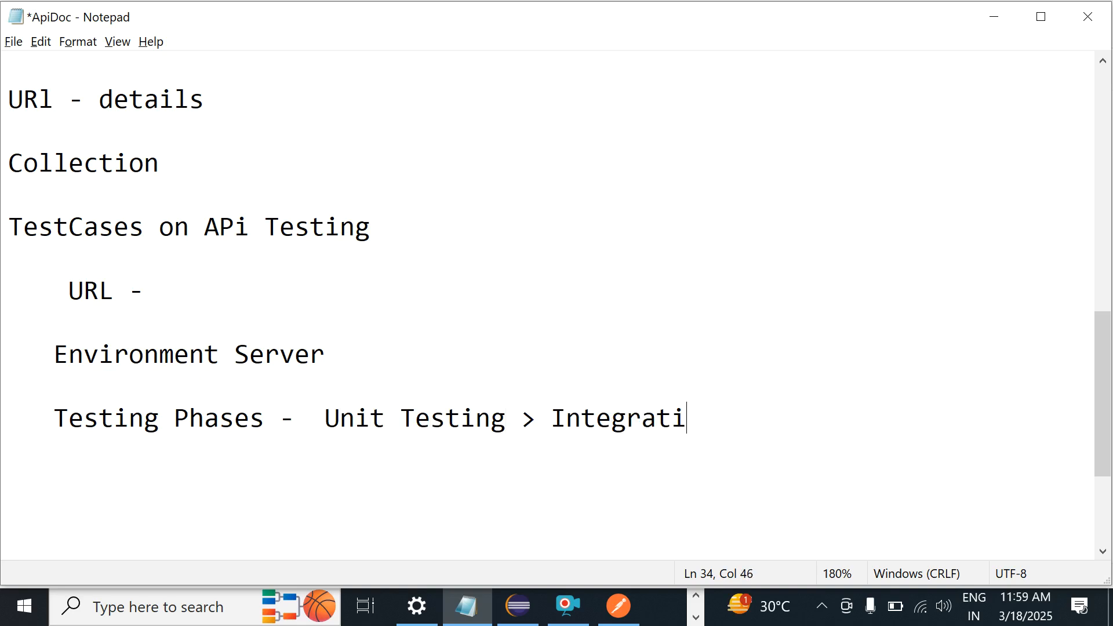
type("on > S")
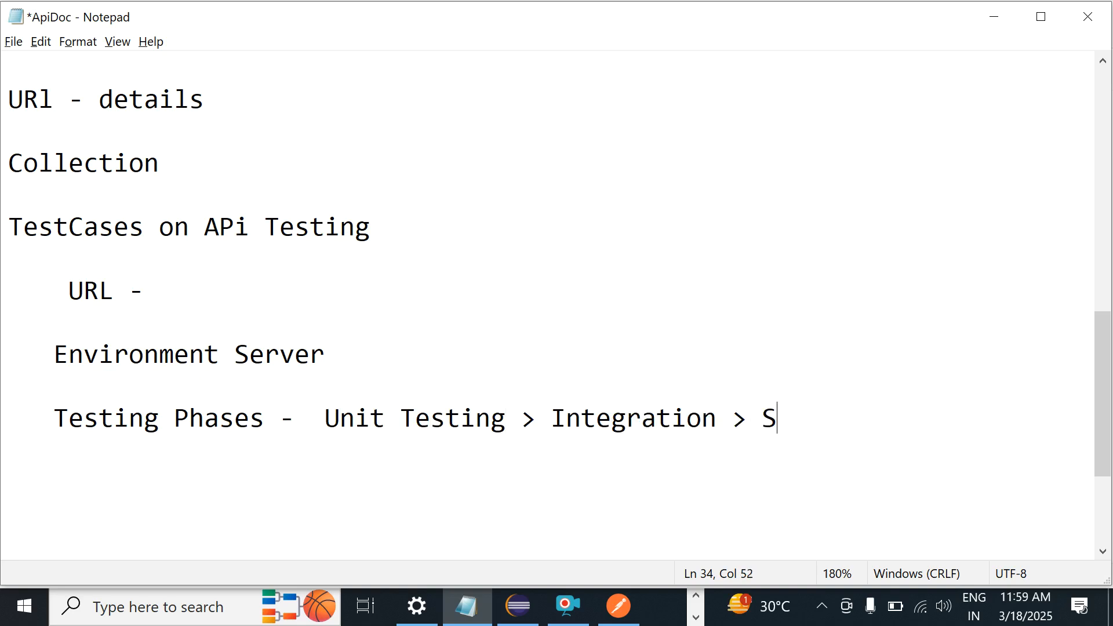
type("ystem T")
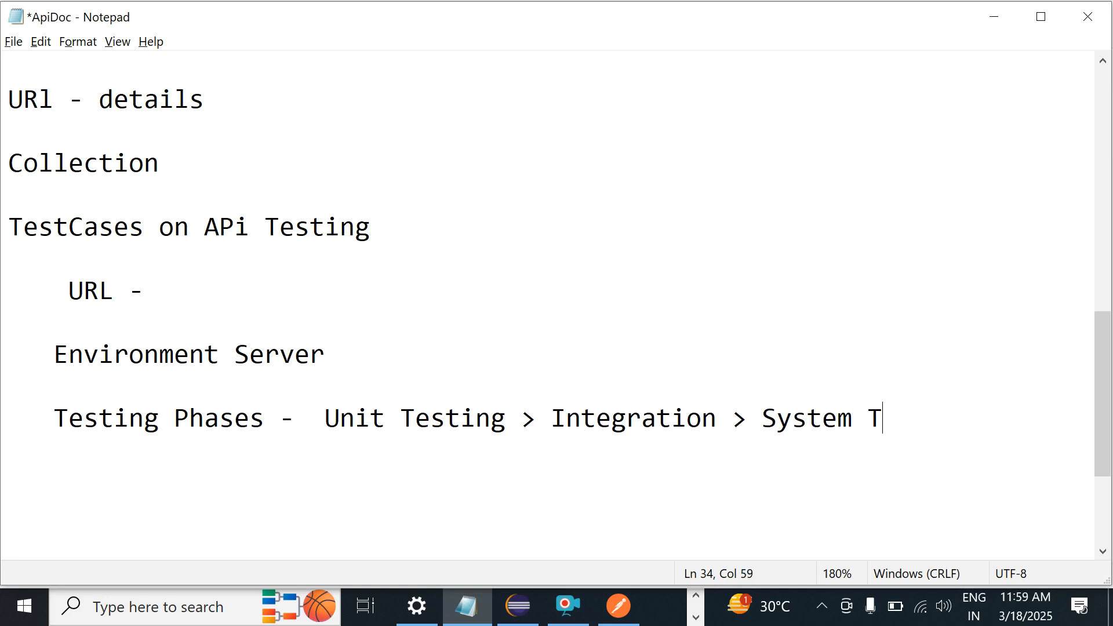
type("esting > ")
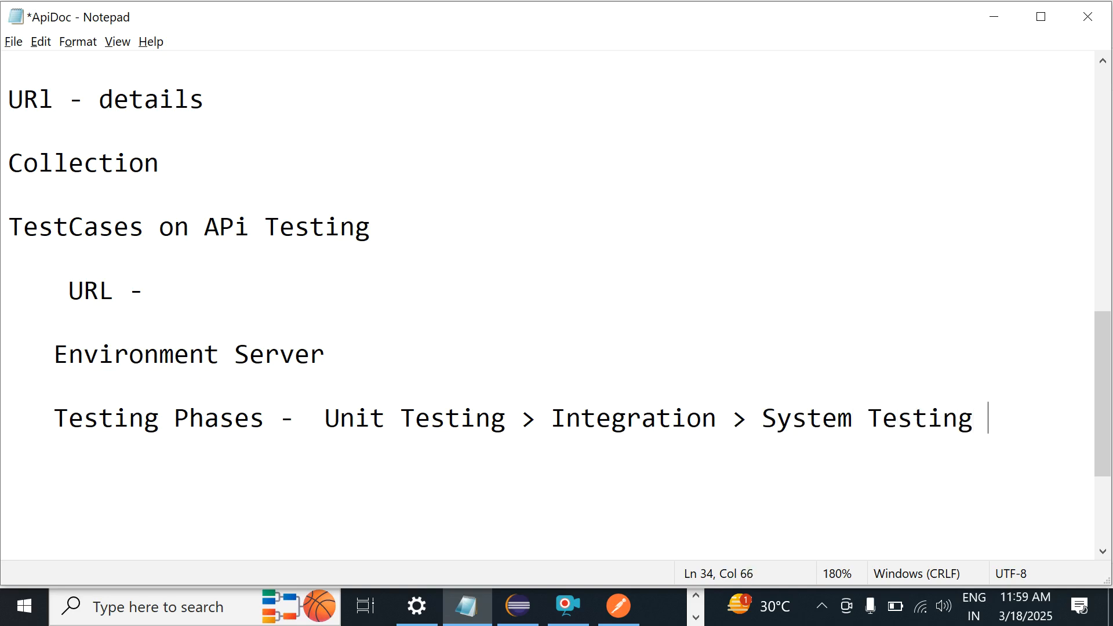
type("UAT > P")
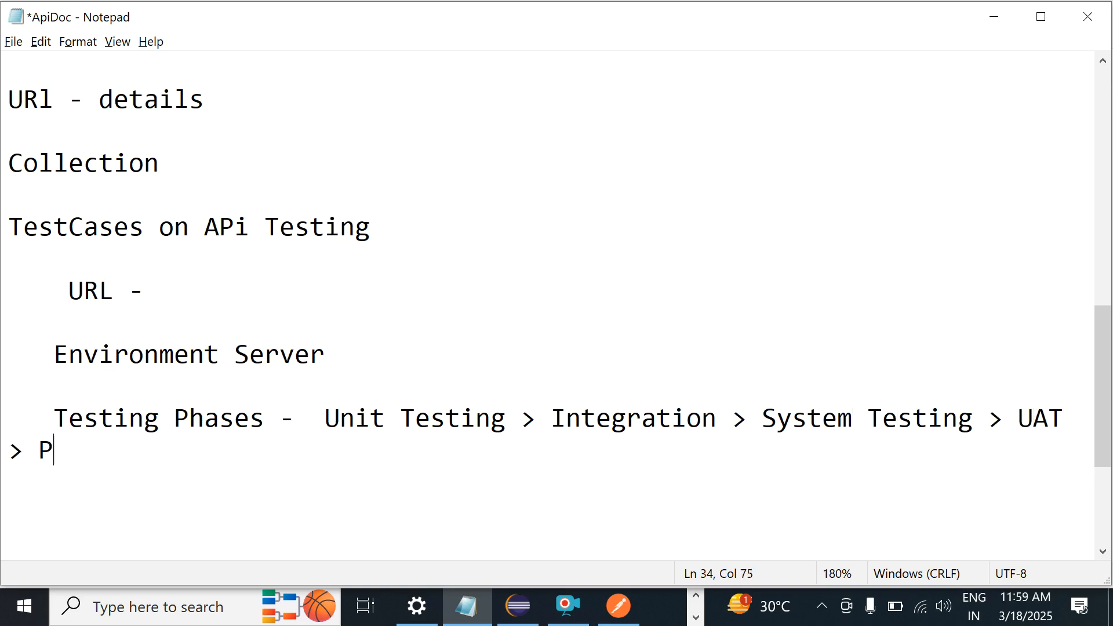
type("roduction")
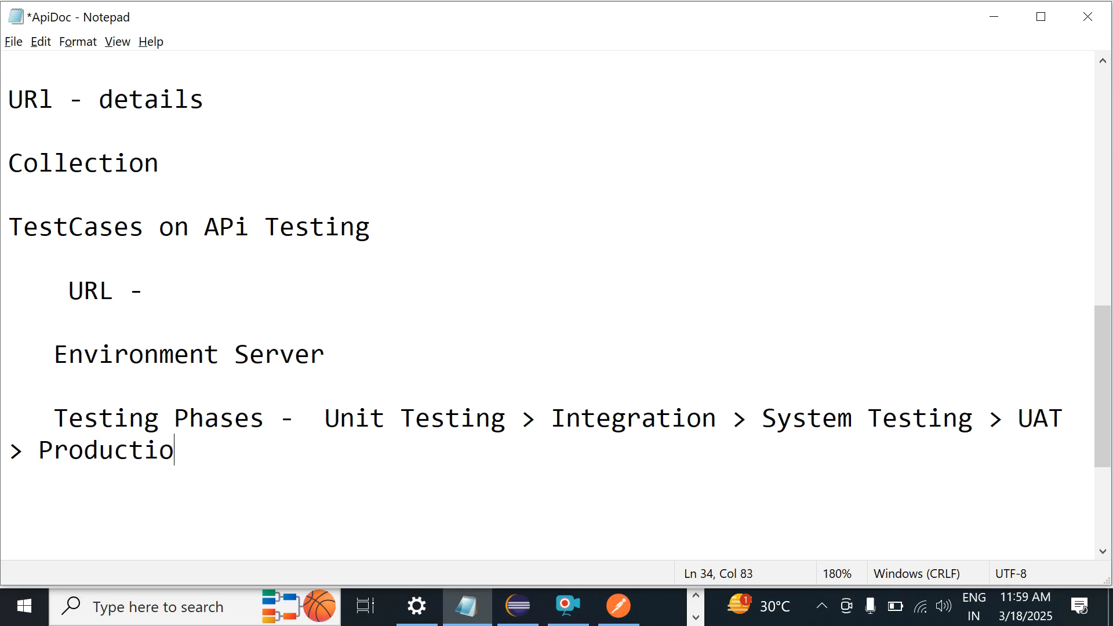
Step: Break 'Unit Testing > Integration > System Testing > UAT > Production' onto its own line under 'Testing Phases -'
double_click(311, 418)
left_click(535, 422)
left_click(526, 422)
left_click(319, 415)
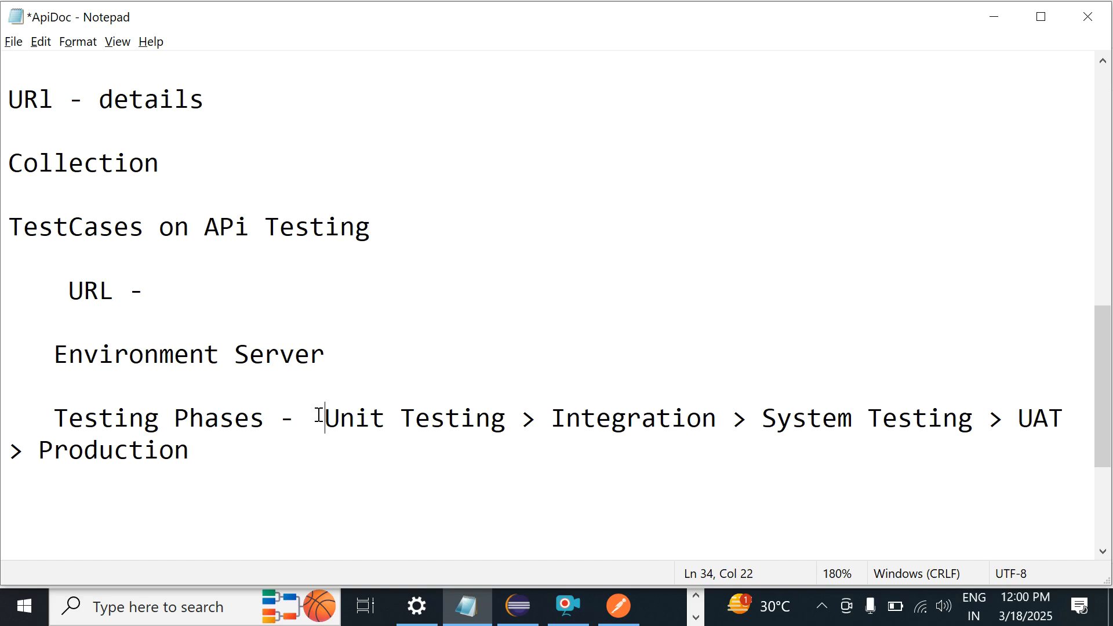
left_click(41, 451)
left_click_drag(41, 451, 497, 482)
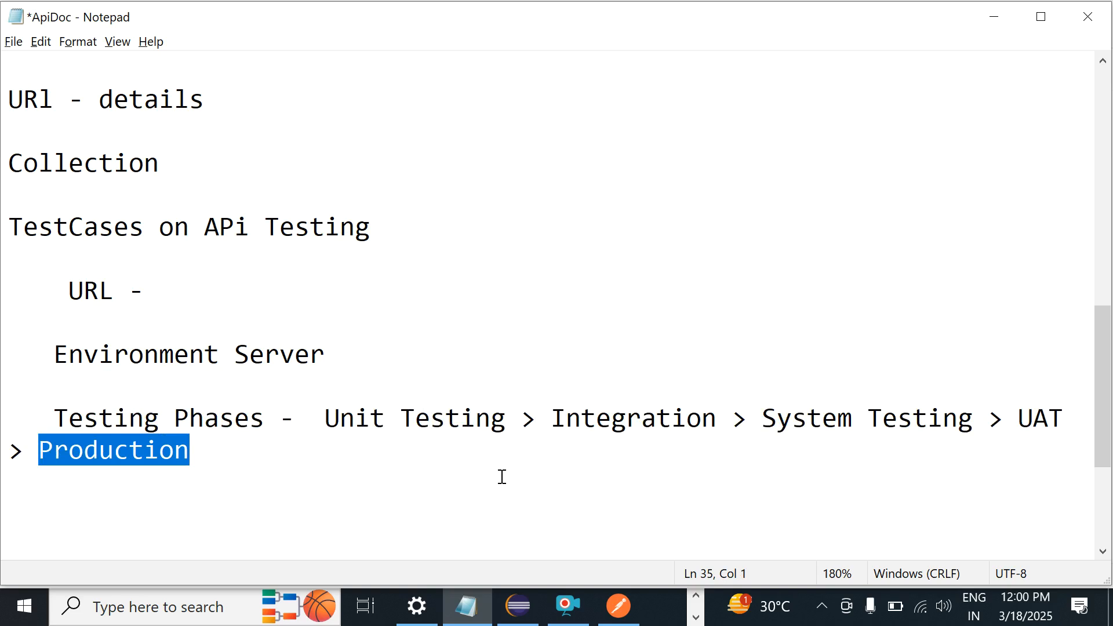
left_click(310, 417)
key("Return")
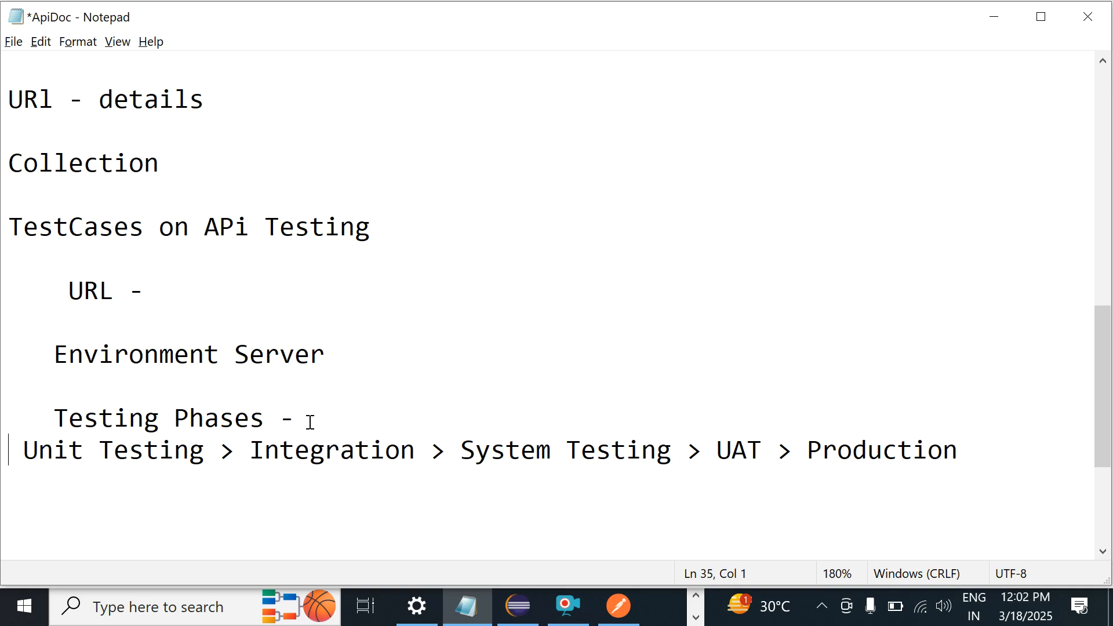
Step: Move 'Integration > System Testing > UAT > Production' onto its own line below Unit Testing
left_click(310, 417)
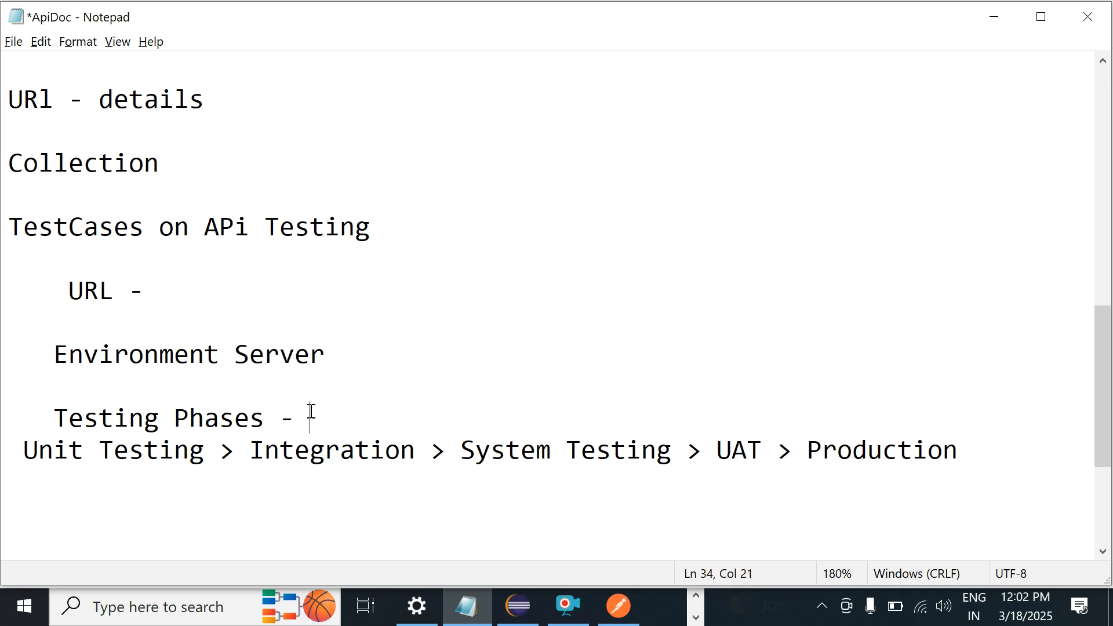
left_click(248, 456)
key("Return")
key("Return")
Step: Add '- Local Server' after 'Unit Testing >'
left_click(252, 455)
type("-    ")
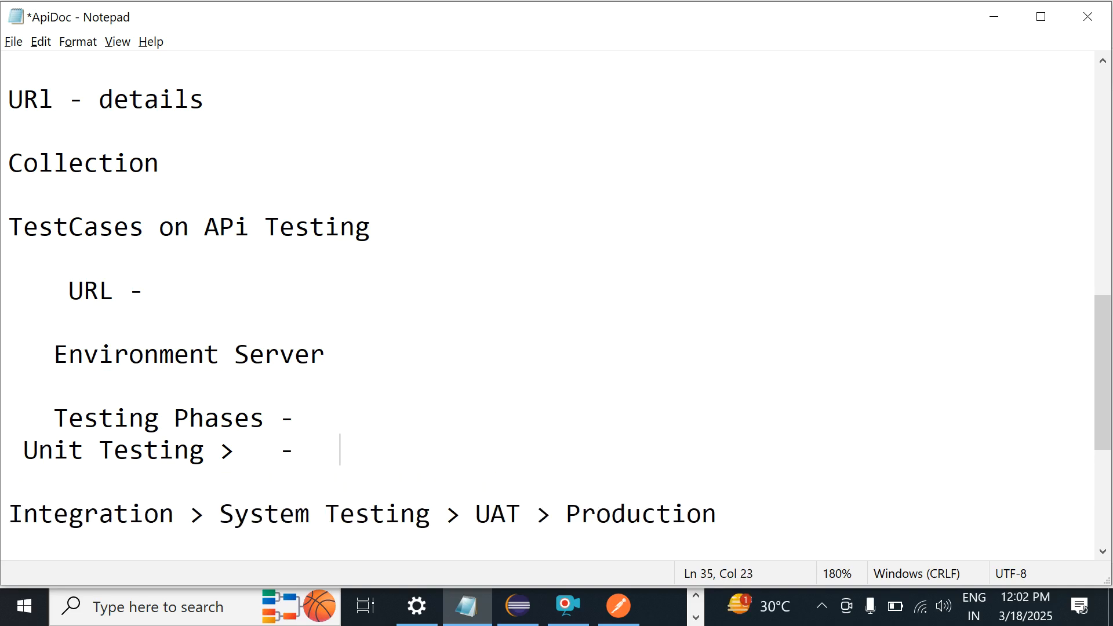
type("Local System")
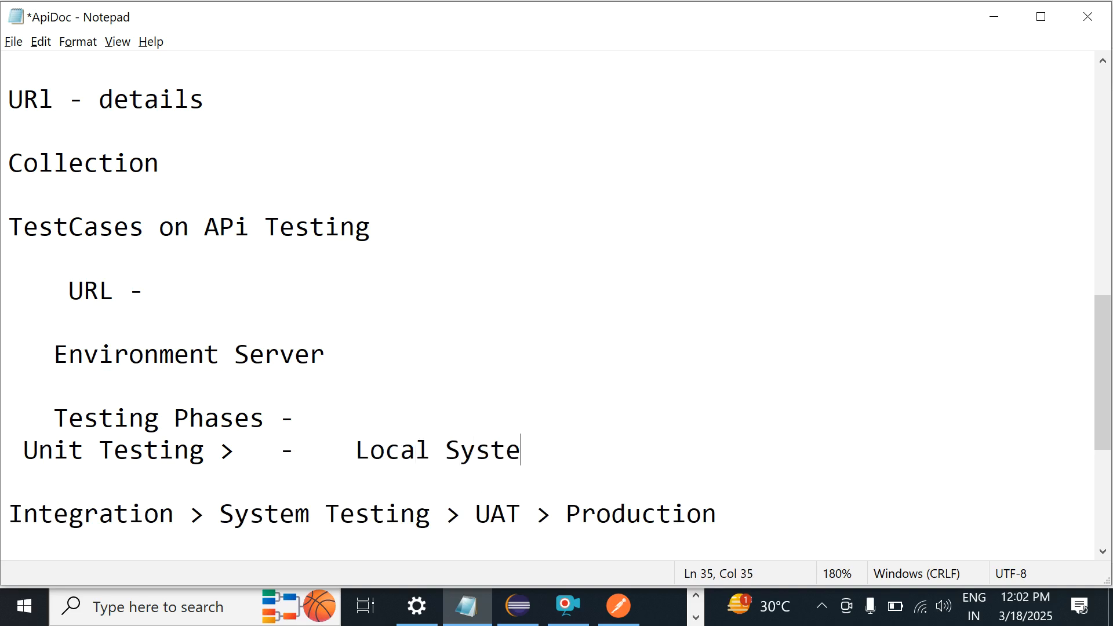
key("BackSpace")
key("BackSpace")
key("BackSpace")
key("BackSpace")
key("BackSpace")
type("erver")
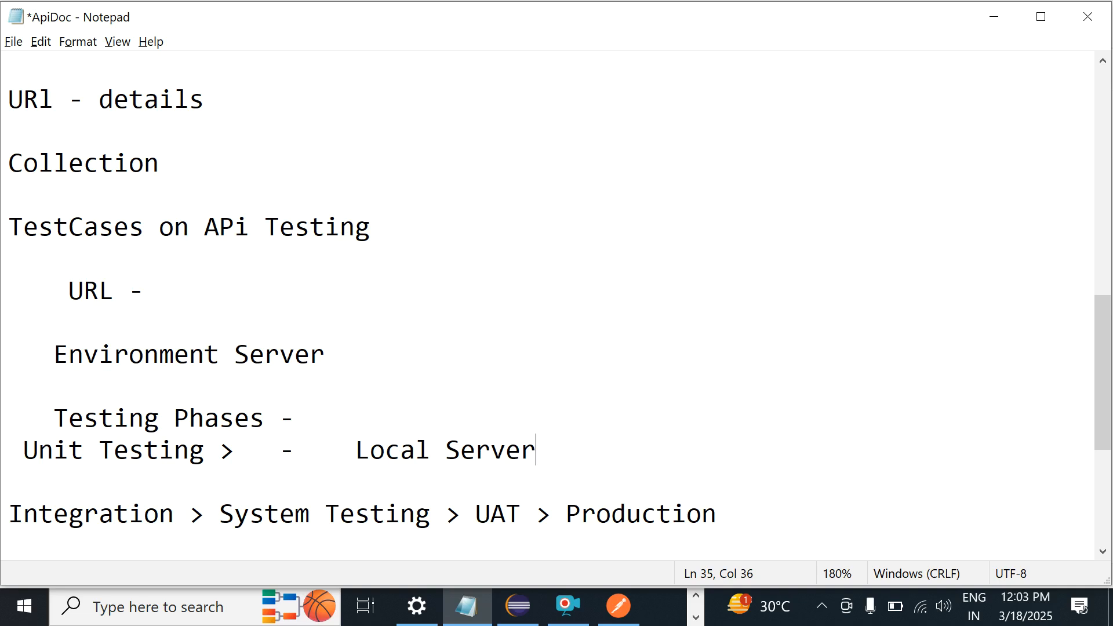
key("Down")
key("Down")
key("Down")
key("Down")
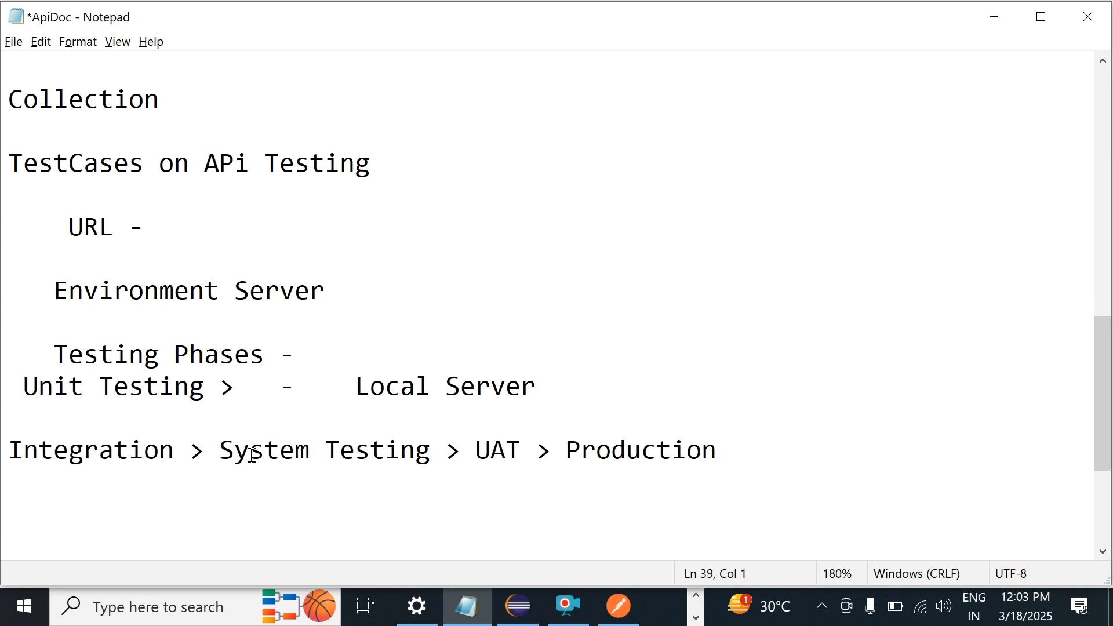
Step: Move 'System Testing > UAT > Production' onto a separate line below 'Integration >'
left_click(219, 450)
key("Return")
key("Return")
key("Return")
key("Return")
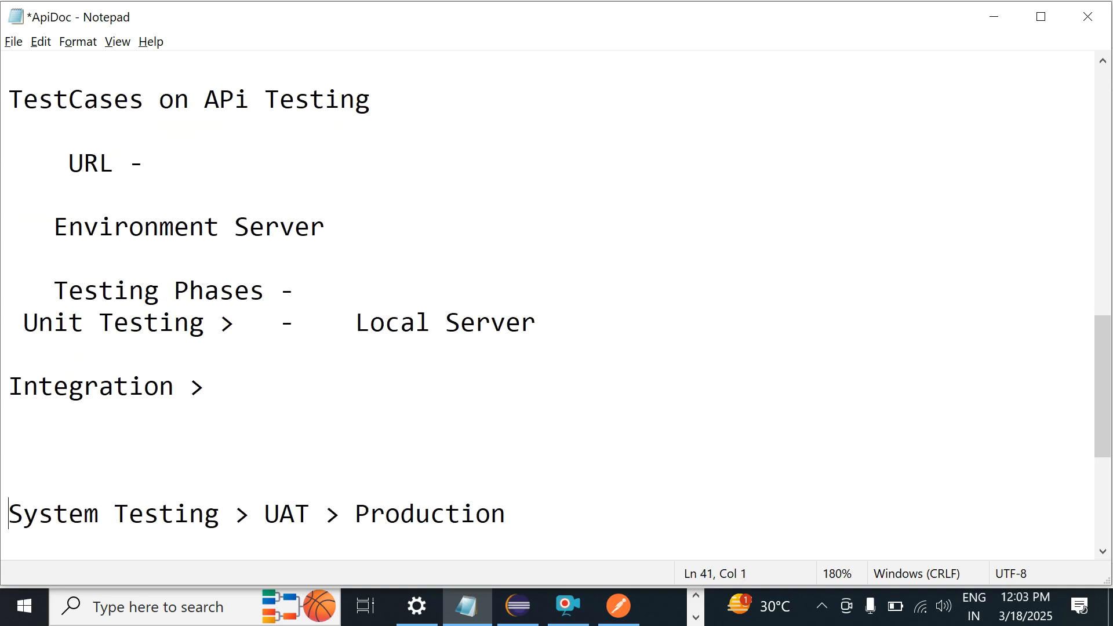
left_click(246, 383)
key("BackSpace")
Step: Add a 'Dev Server -' line under 'Integration >', followed by blank lines
left_click(129, 448)
type("DevS")
key("BackSpace")
type("Server ")
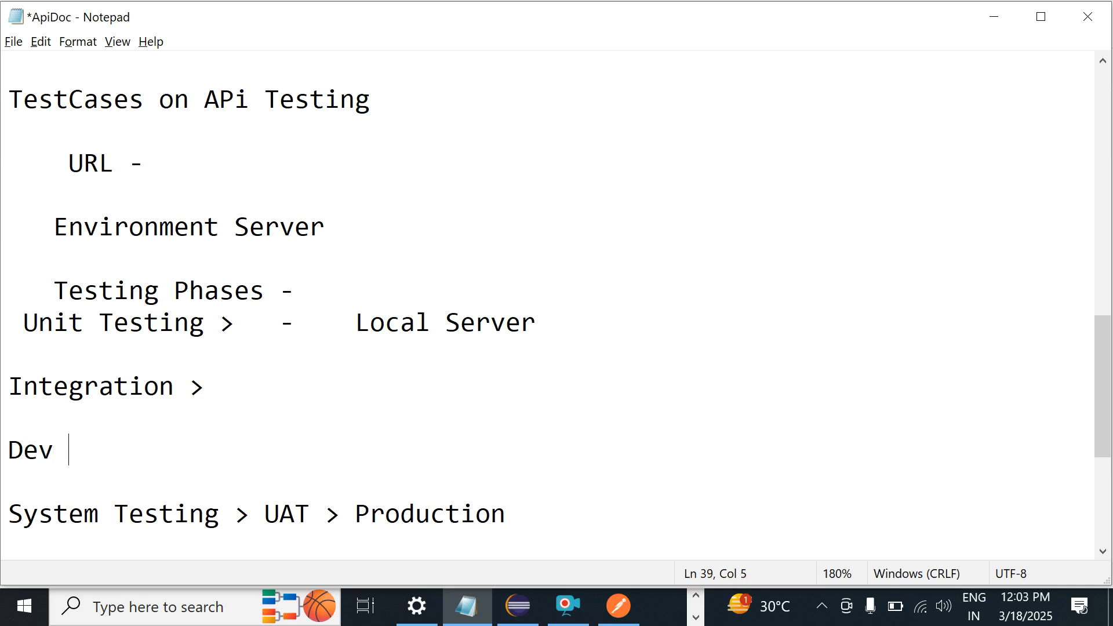
type("-")
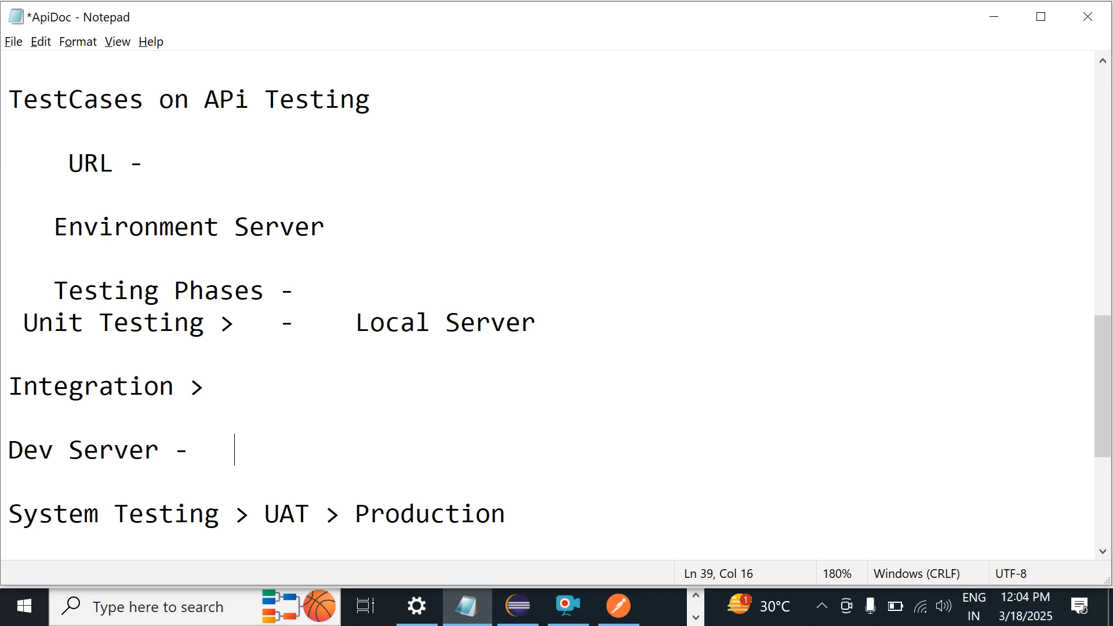
key("Return")
key("Return")
key("Return")
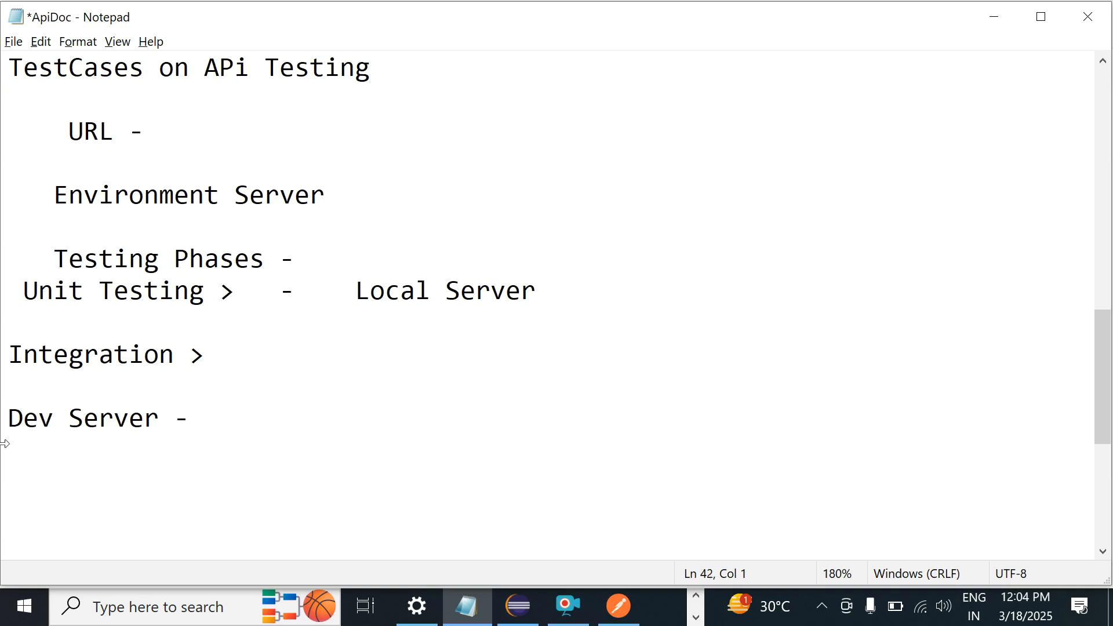
left_click(63, 463)
left_click(193, 423)
type("url  -  https")
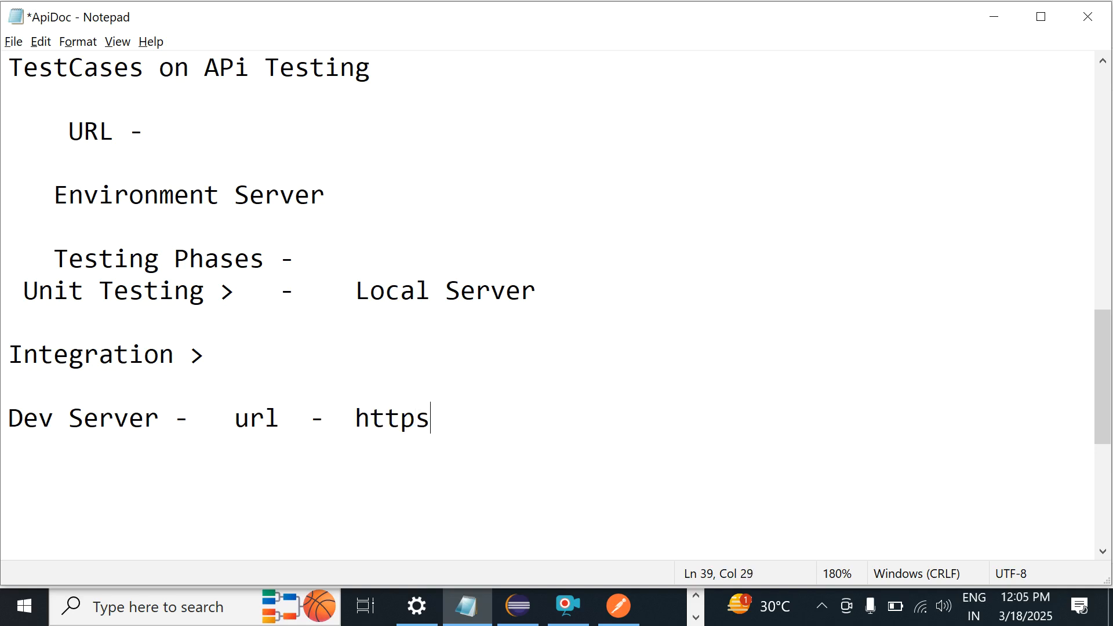
type("://dev.ag")
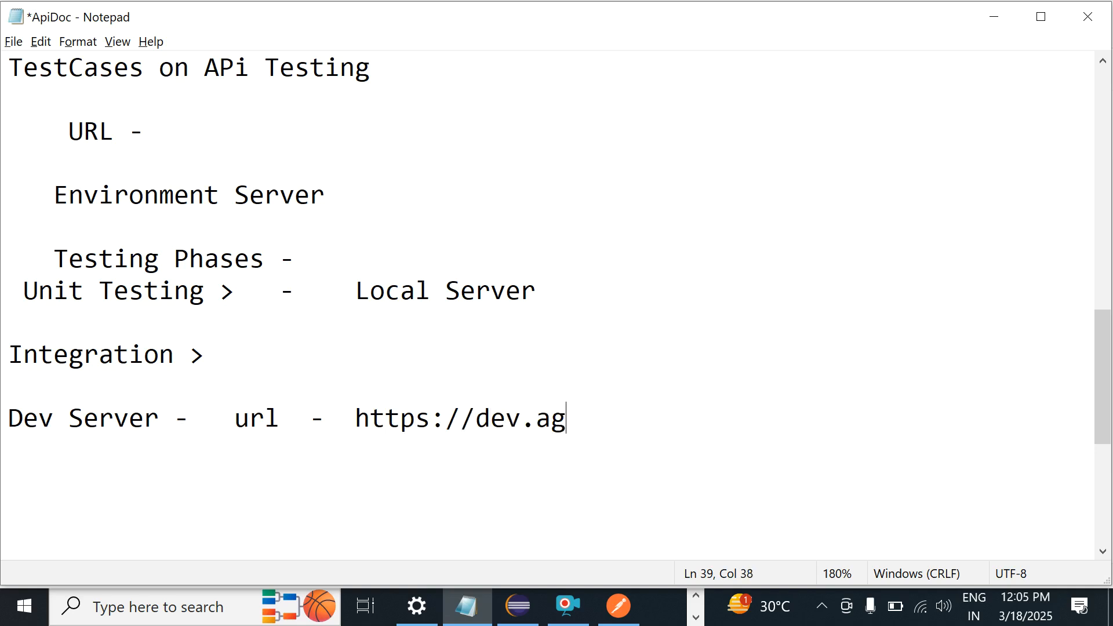
type("ilecr")
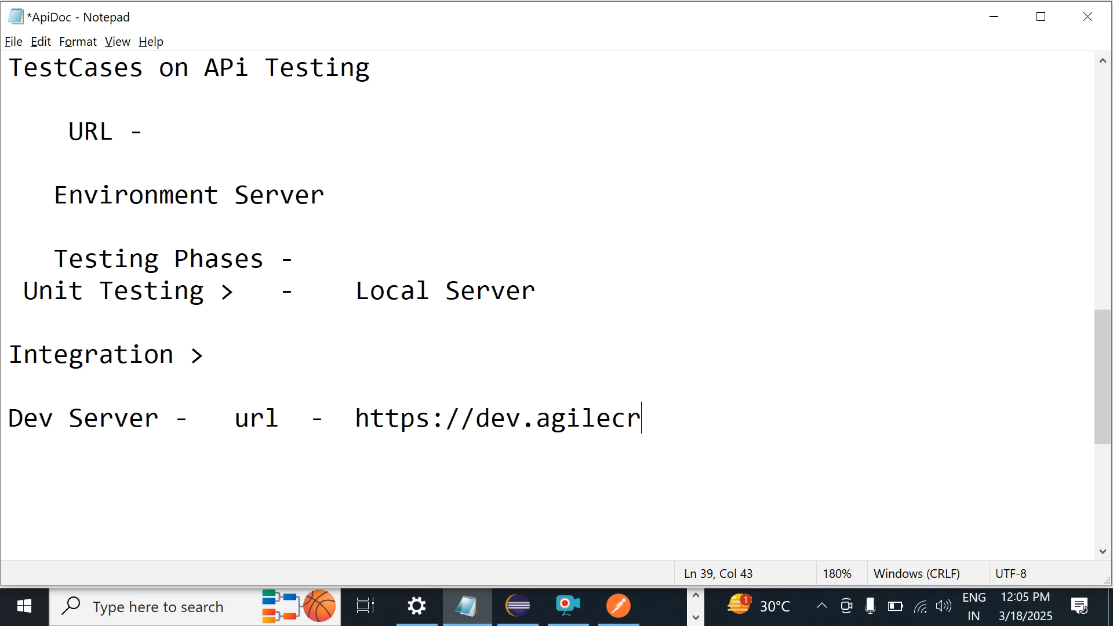
type("m.com/")
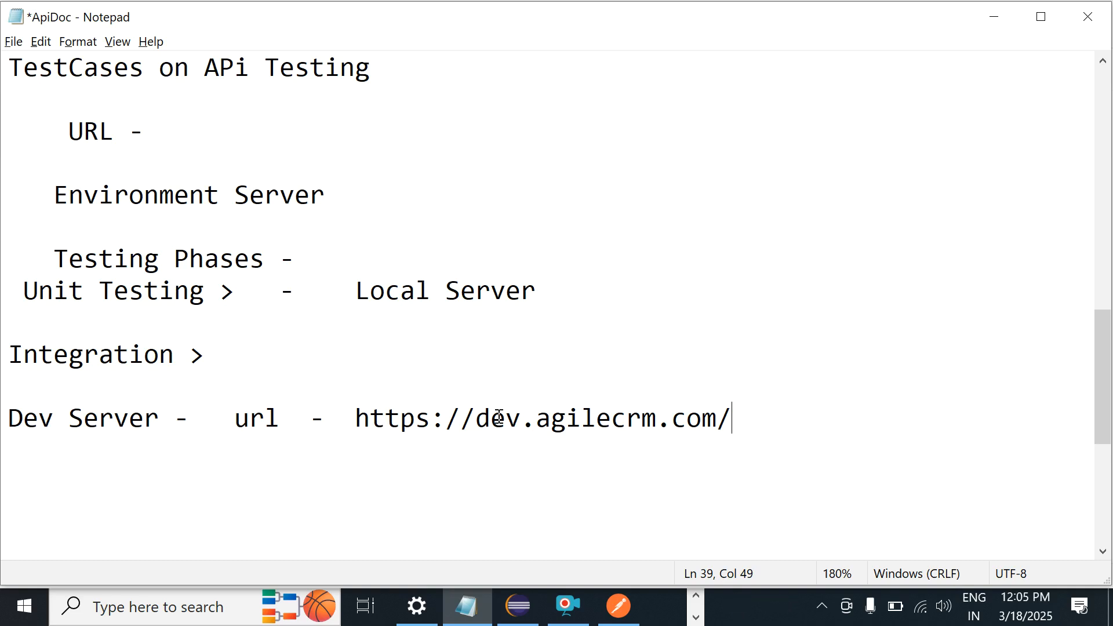
type("-  dev Testing")
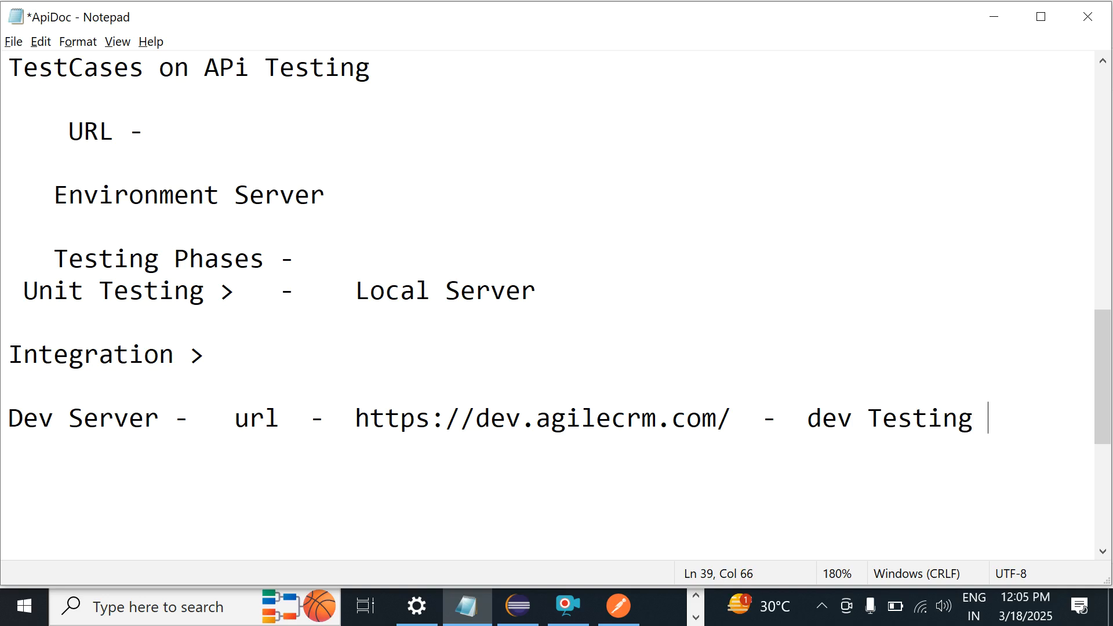
left_click(349, 390)
key("BackSpace")
key("BackSpace")
key("BackSpace")
key("BackSpace")
type("httpd")
key("BackSpace")
type("s:")
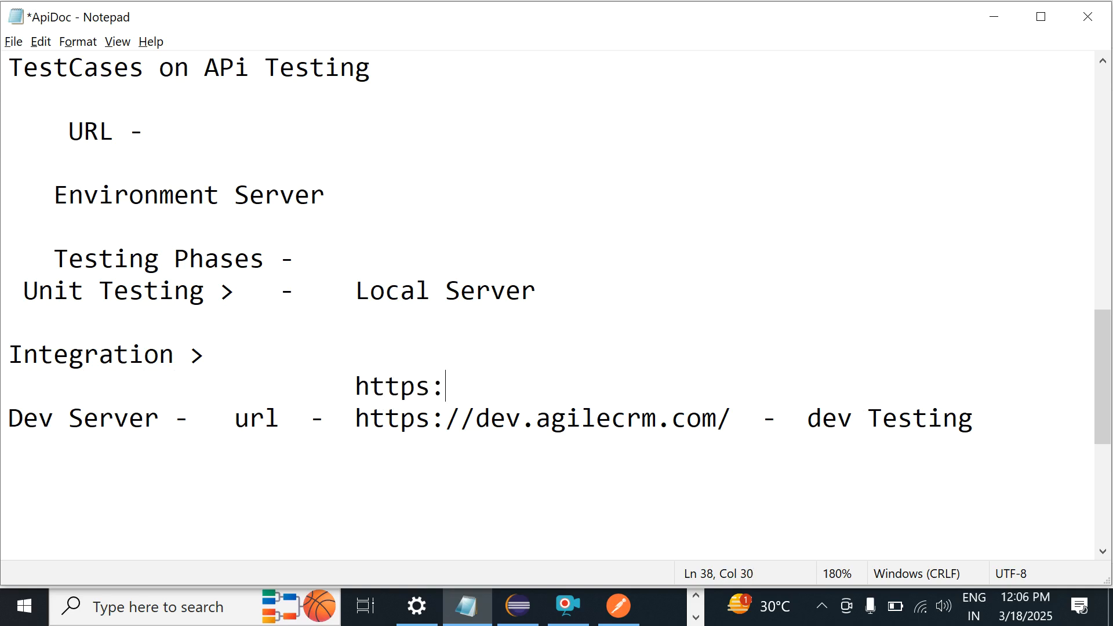
type("//12.23.4")
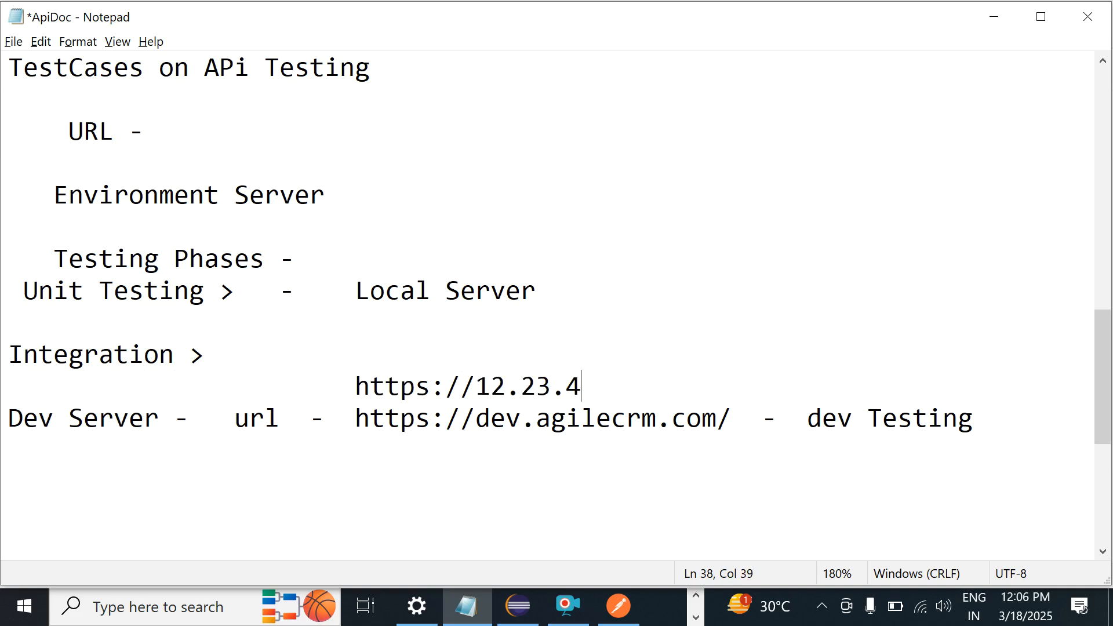
type("5.234")
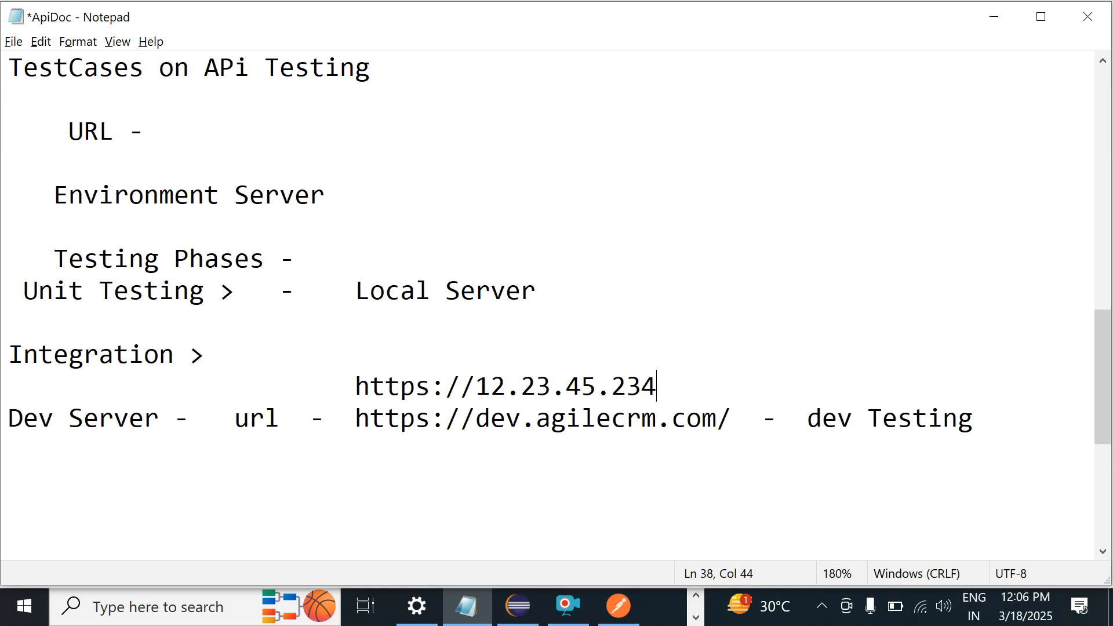
type("/")
key("BackSpace")
type(":8080")
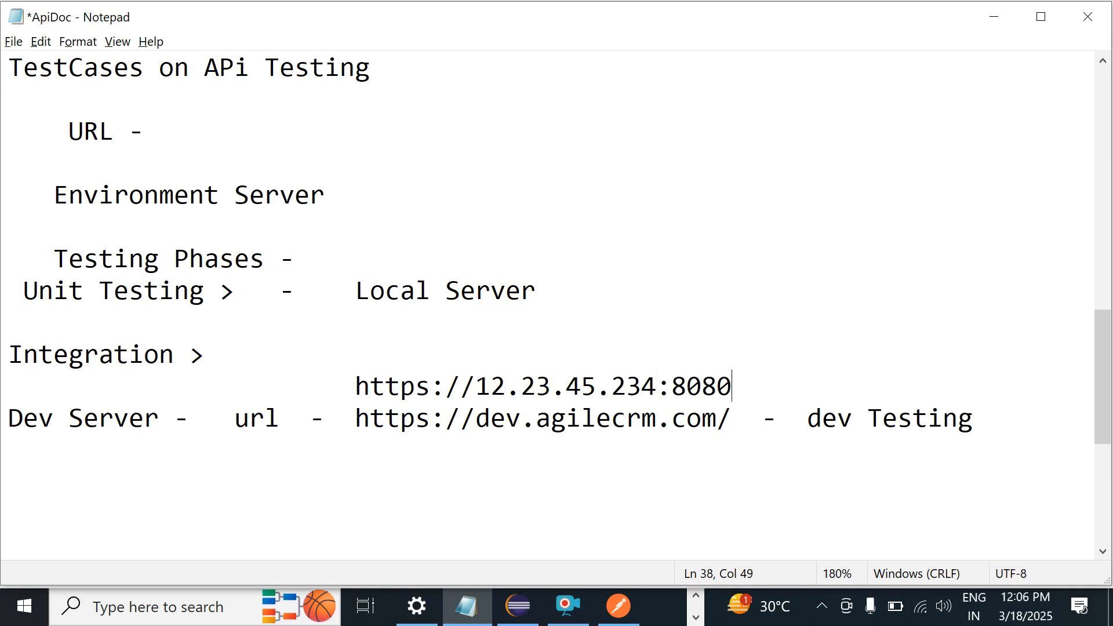
type("/")
left_click(521, 419)
type("1")
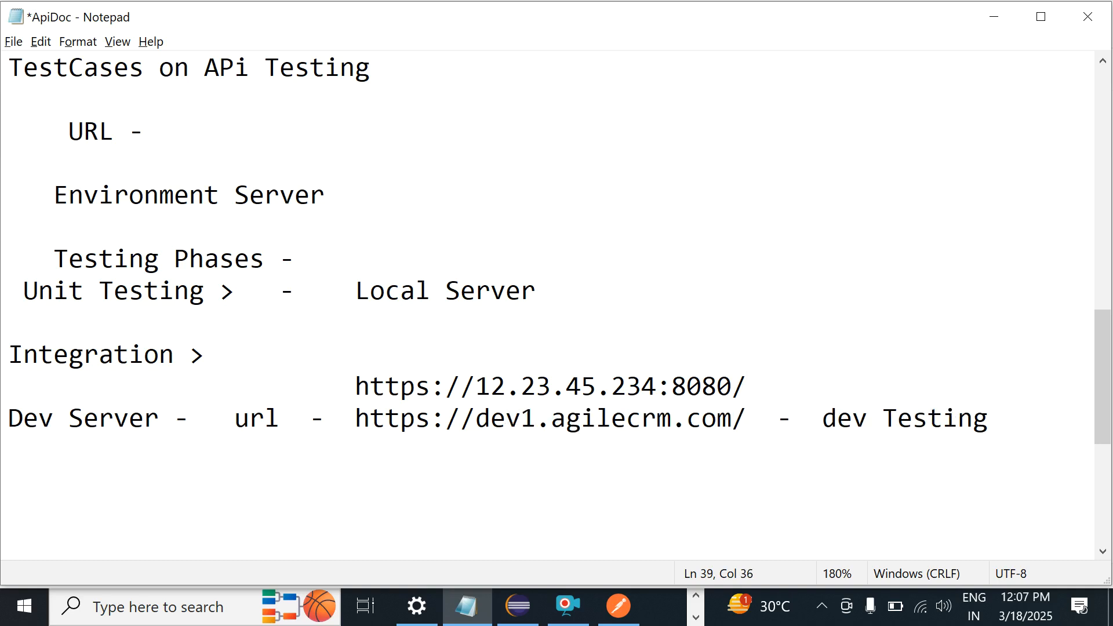
key("BackSpace")
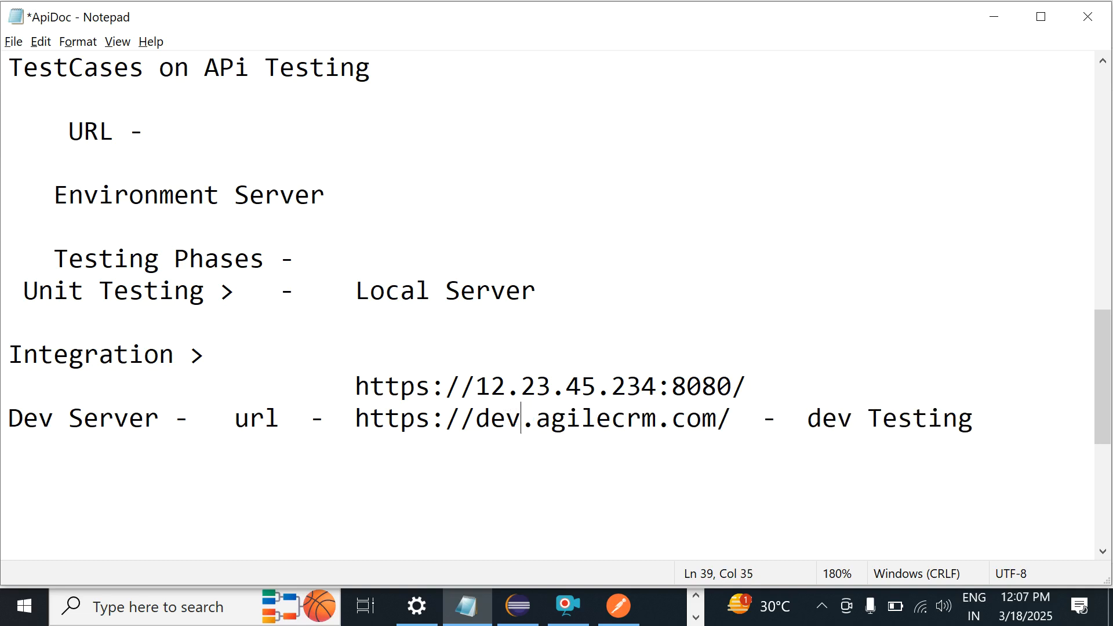
double_click(478, 395)
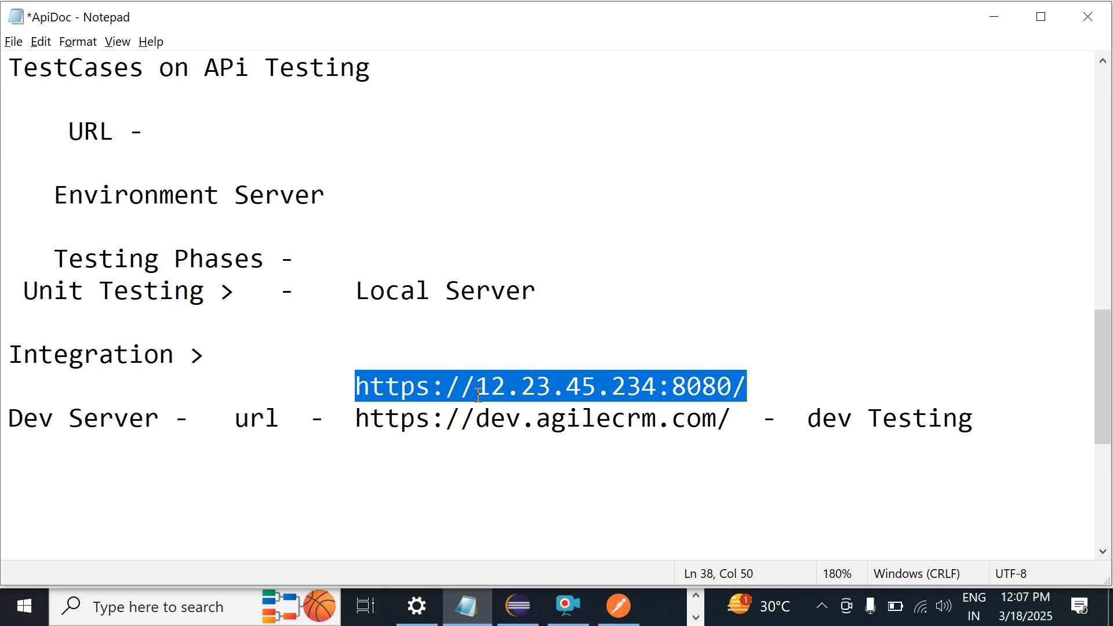
key("Down")
key("Down")
key("Down")
key("Down")
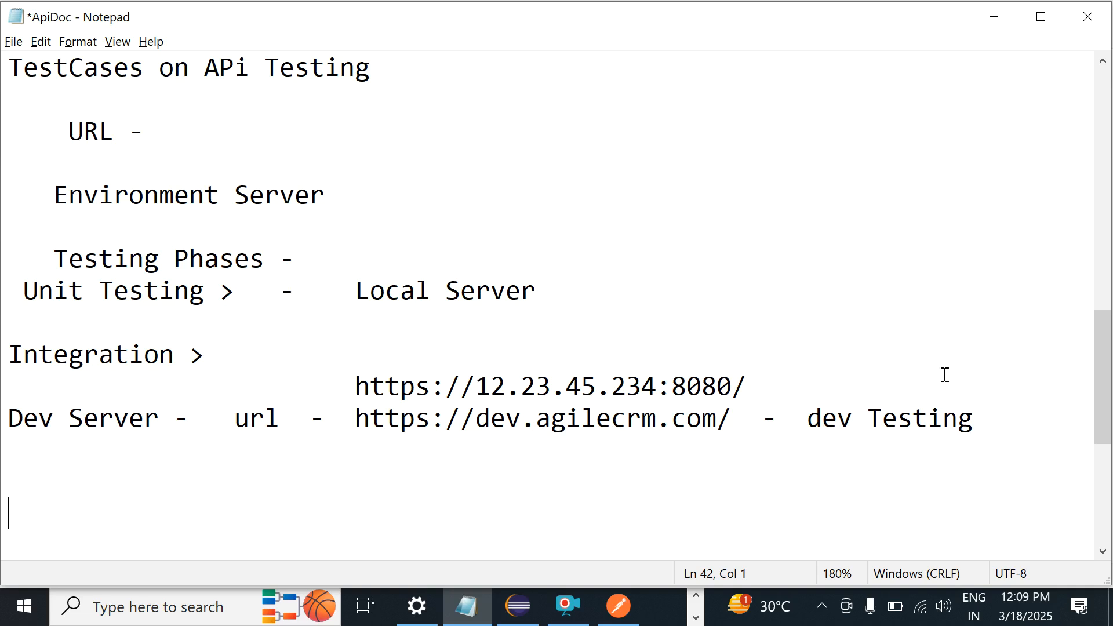
Step: Add a new 'QA Server -' line below the Dev Server entry
left_click(1043, 417)
key("Return")
key("Up")
key("Up")
key("Up")
key("Up")
key("Up")
key("Down")
key("Down")
key("Down")
key("Down")
key("Down")
key("Down")
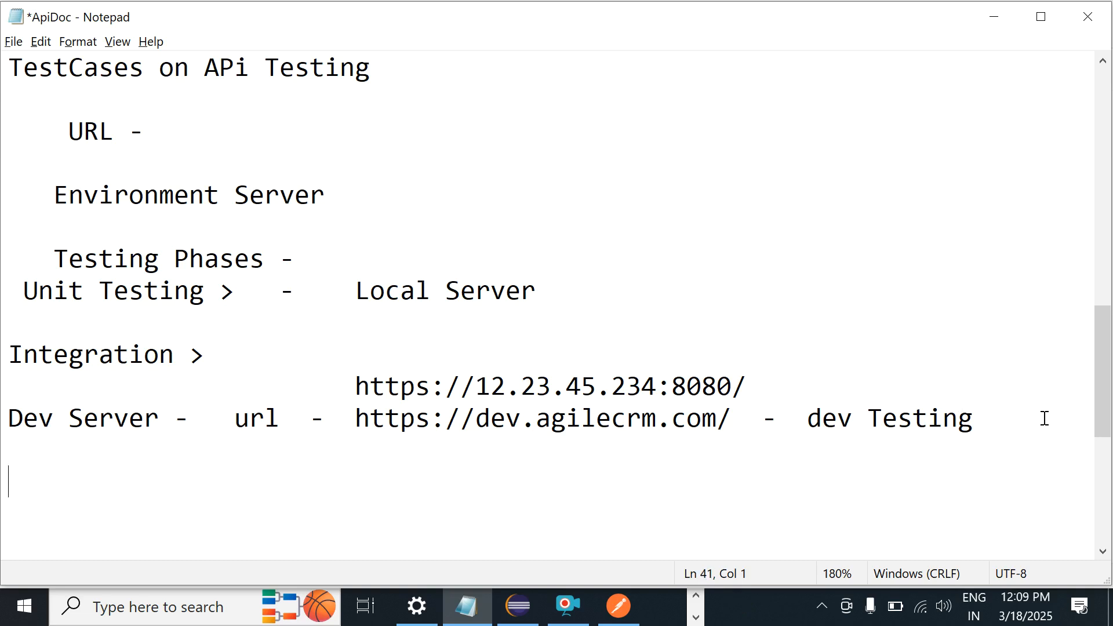
type("QA Se")
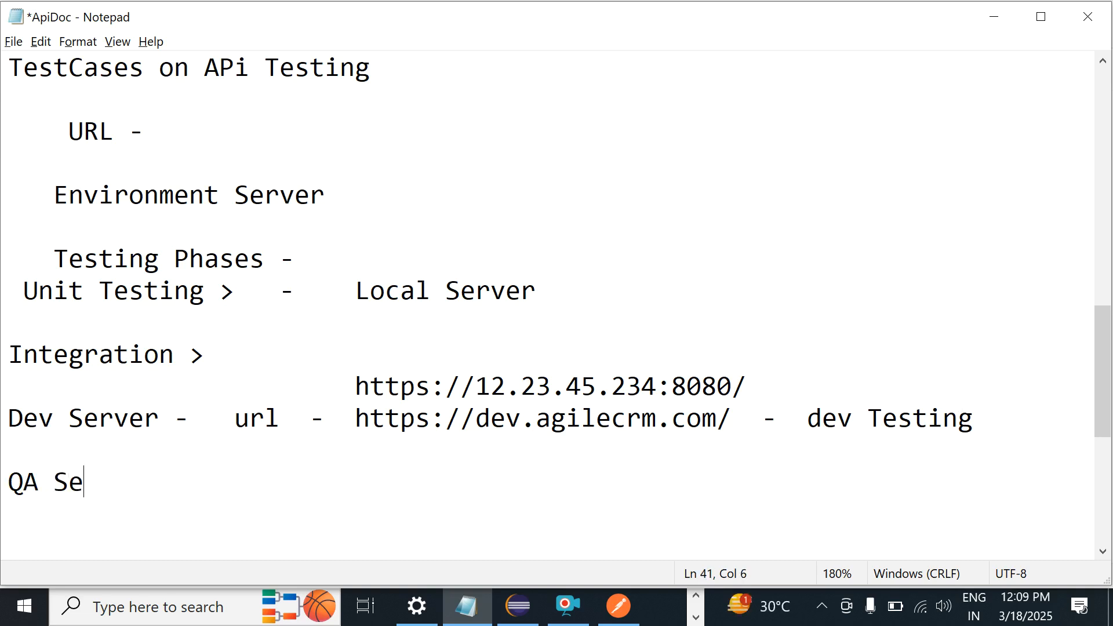
type("rver -")
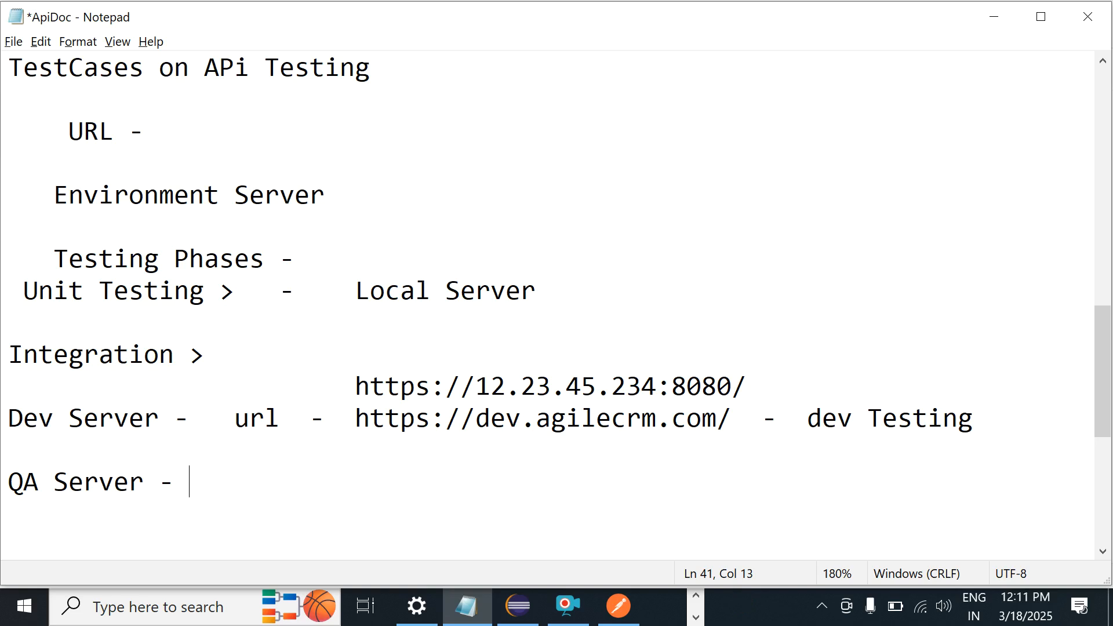
type("url  -  https:")
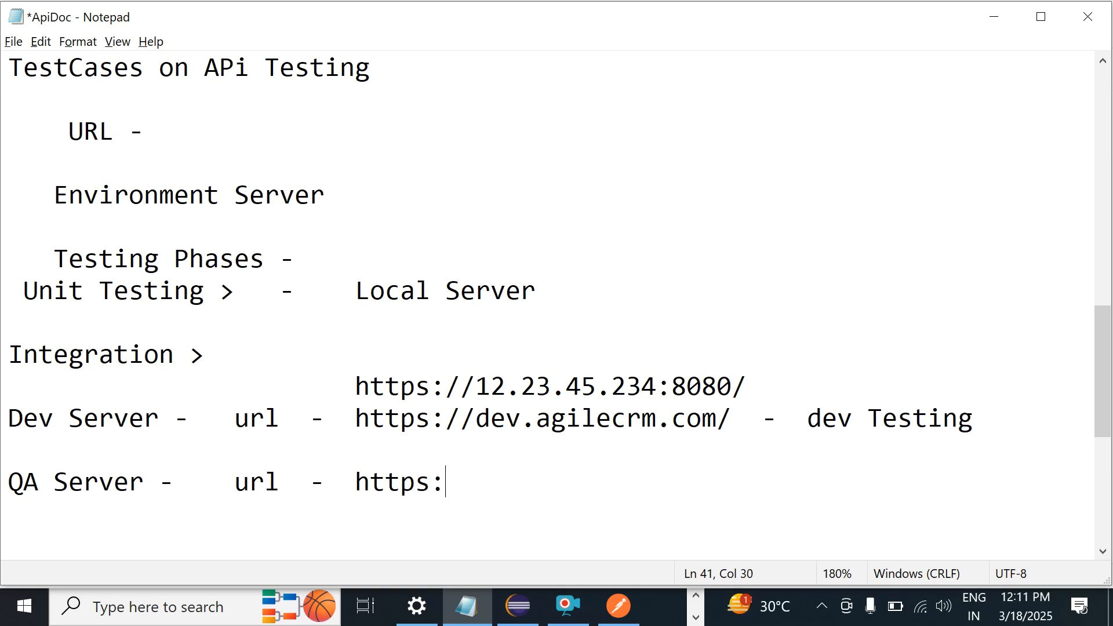
type("//qa.agilecrm.com")
key("Left")
key("Left")
key("Left")
key("Left")
key("Left")
key("Left")
key("Left")
key("Left")
key("Left")
key("Left")
key("Left")
key("Left")
key("Left")
key("Left")
key("Right")
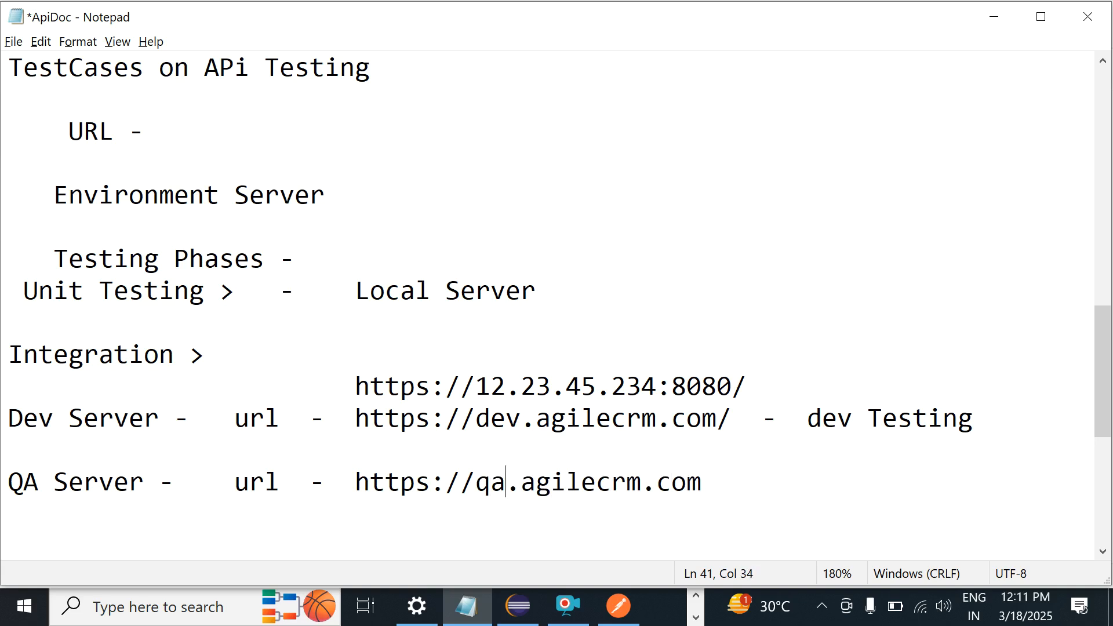
key("BackSpace")
key("BackSpace")
type("testing")
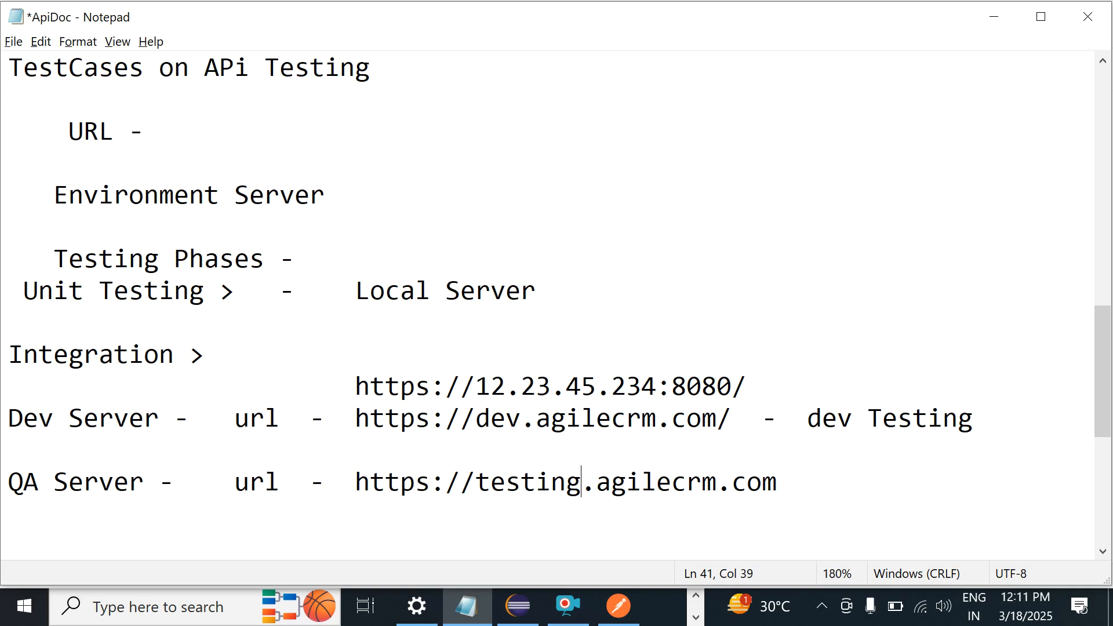
key("ctrl+z")
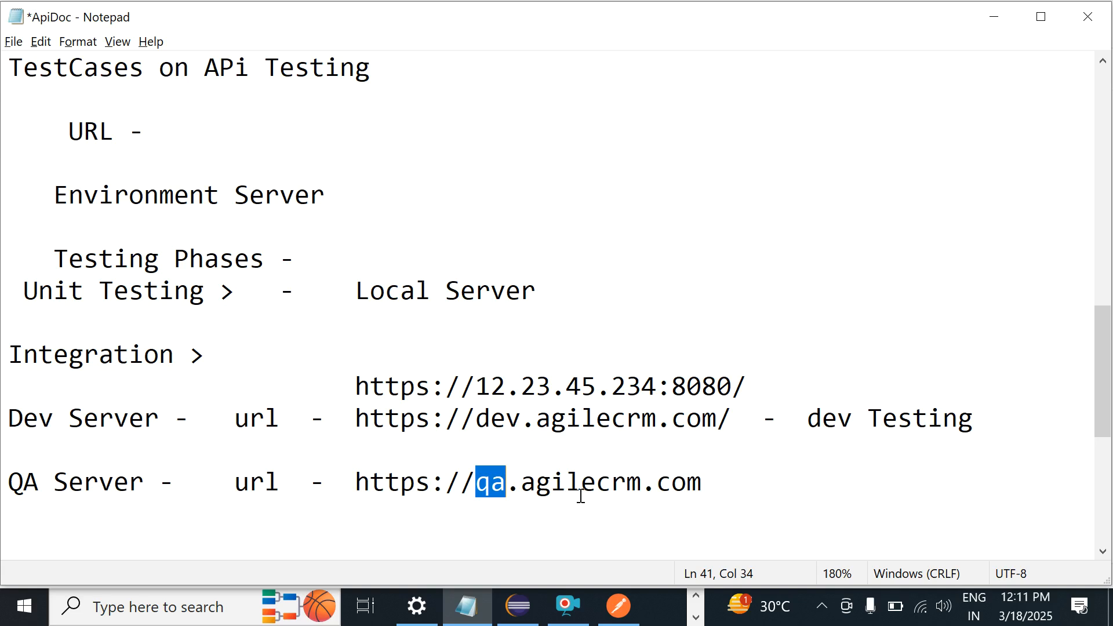
Step: Select the QA server URL in the notes and switch to the Postman FetchAllContacts request
left_click_drag(355, 480, 715, 481)
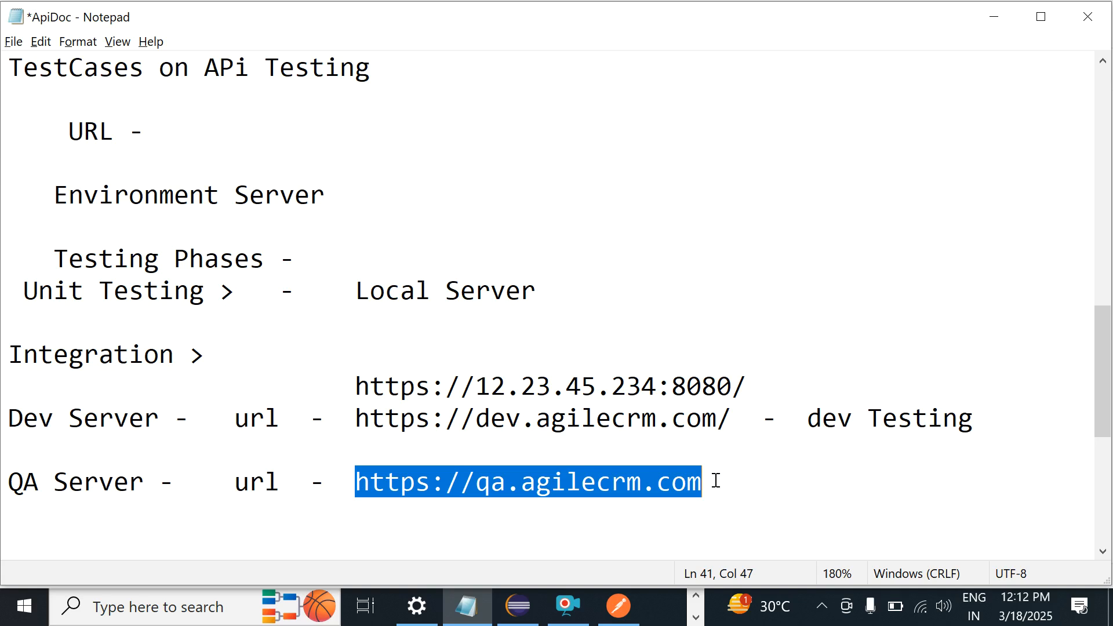
key("alt+Tab")
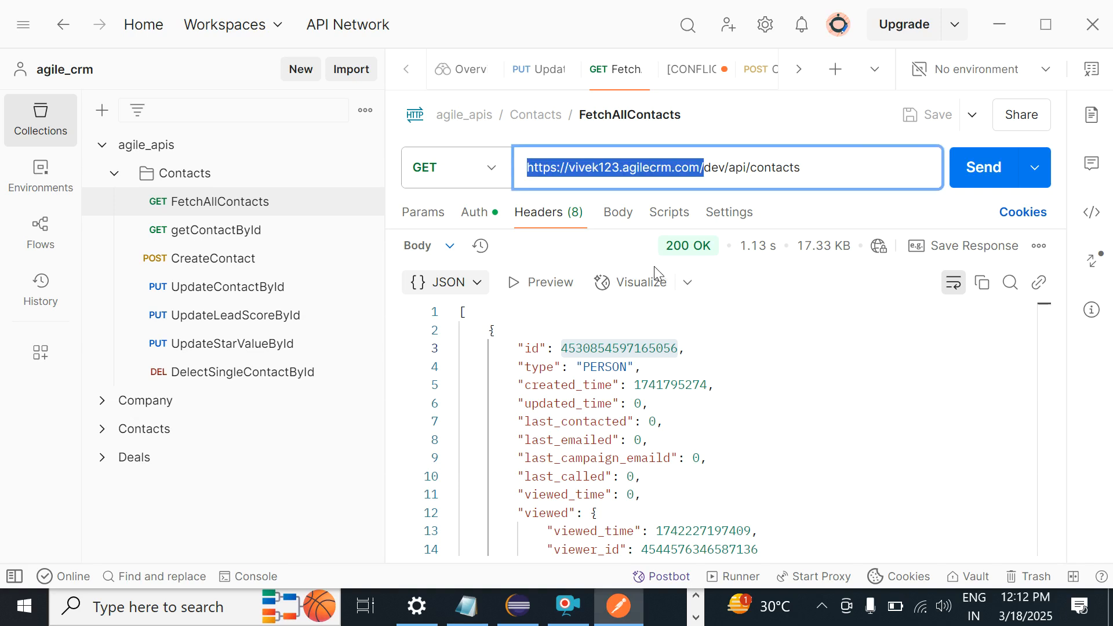
left_click(699, 168)
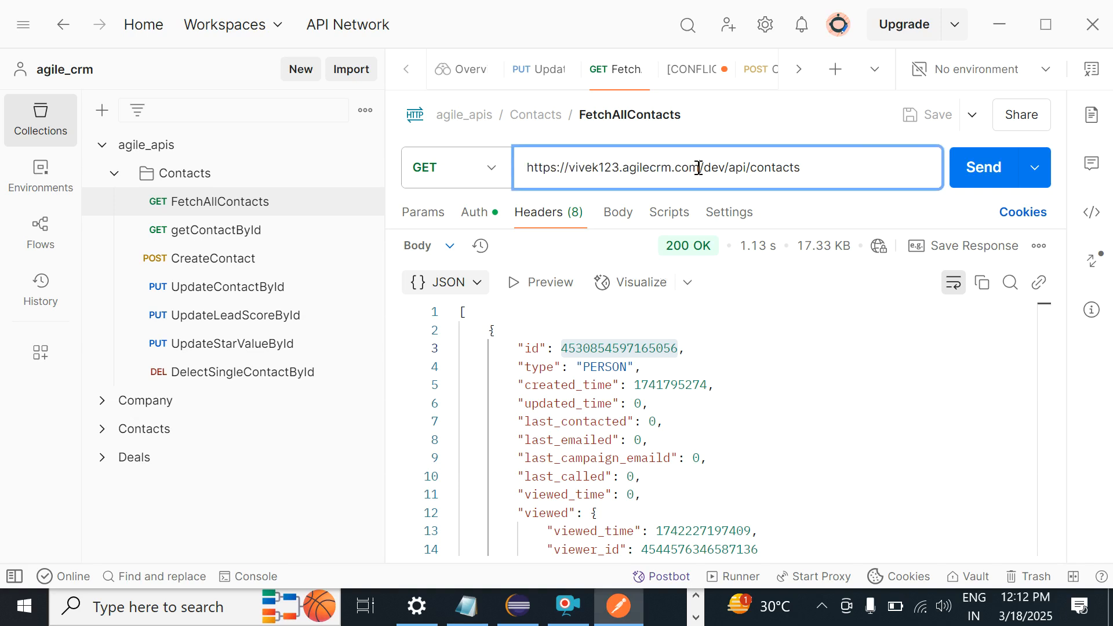
left_click(570, 170)
type("pa.")
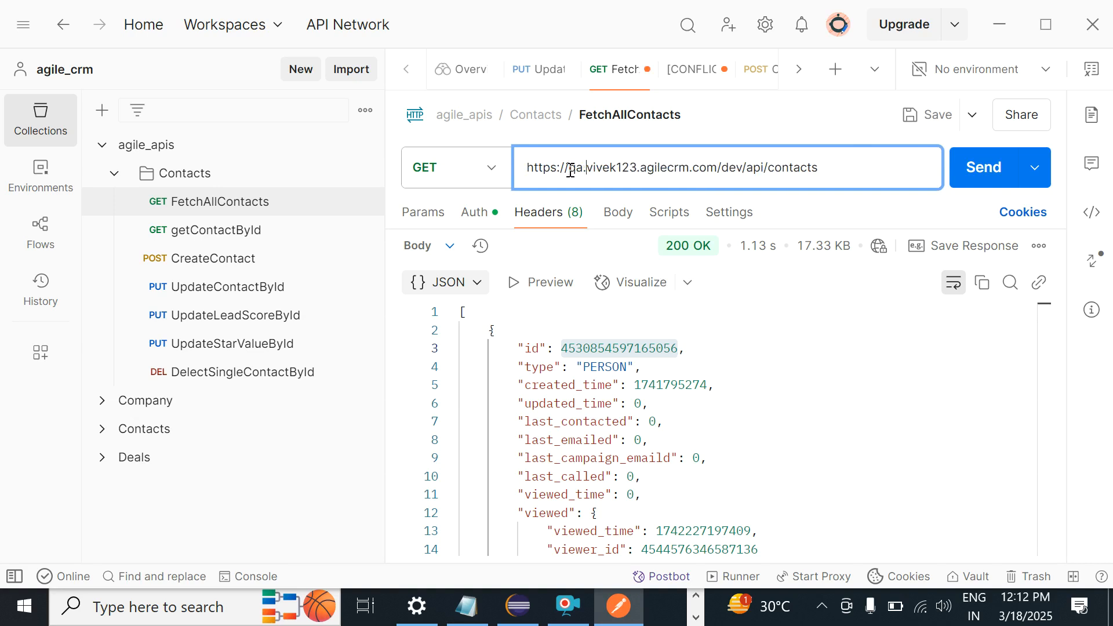
double_click(734, 169)
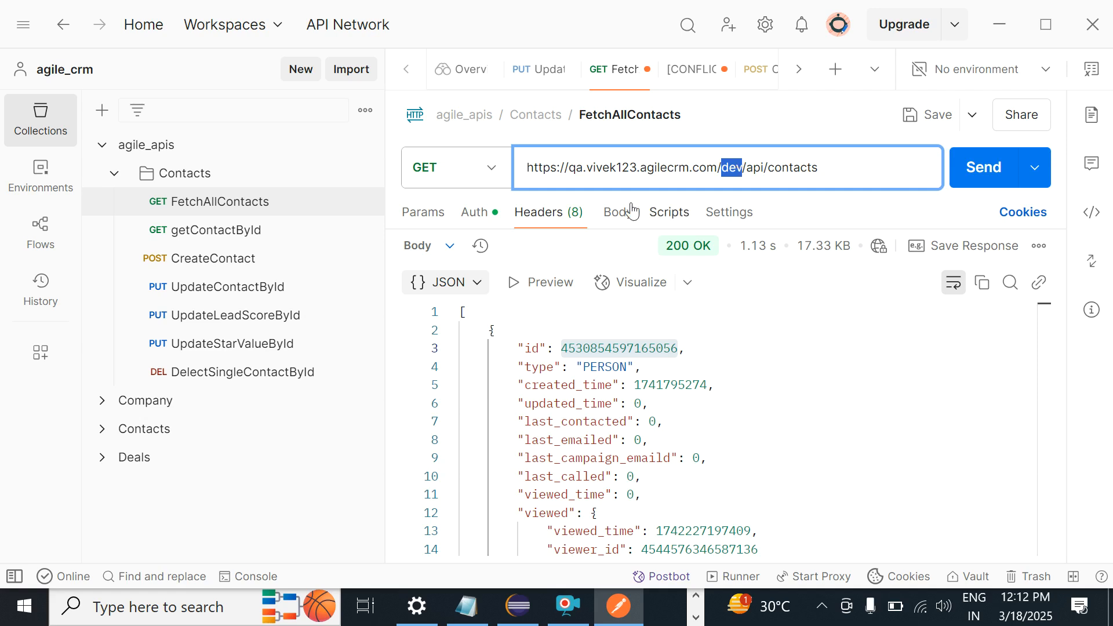
Step: Open the getContactById request from the Contacts folder
left_click(574, 168)
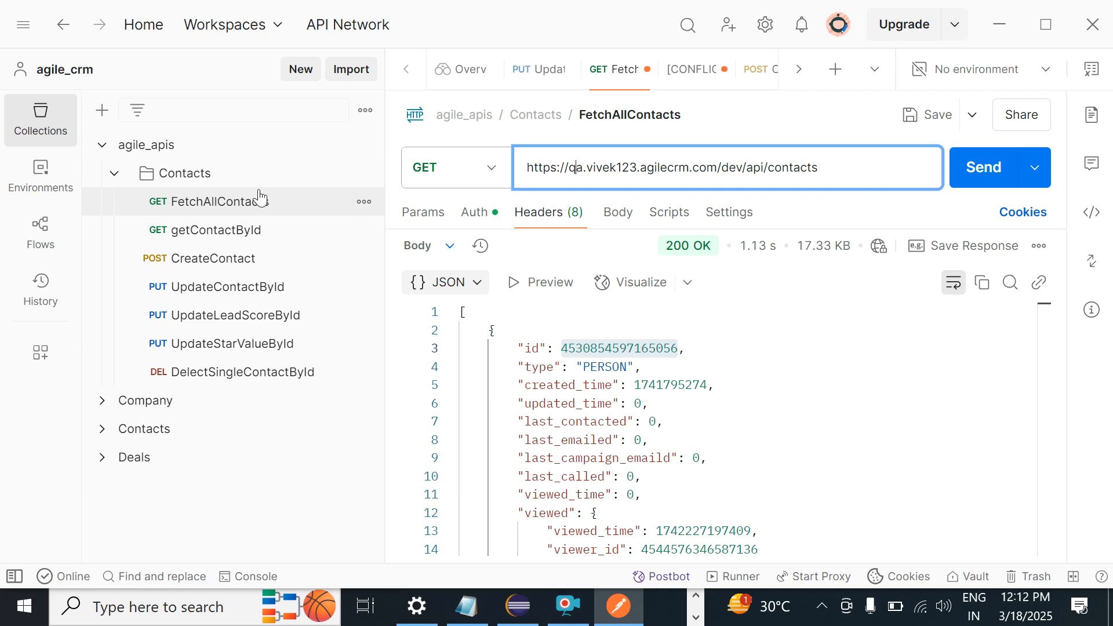
left_click(217, 204)
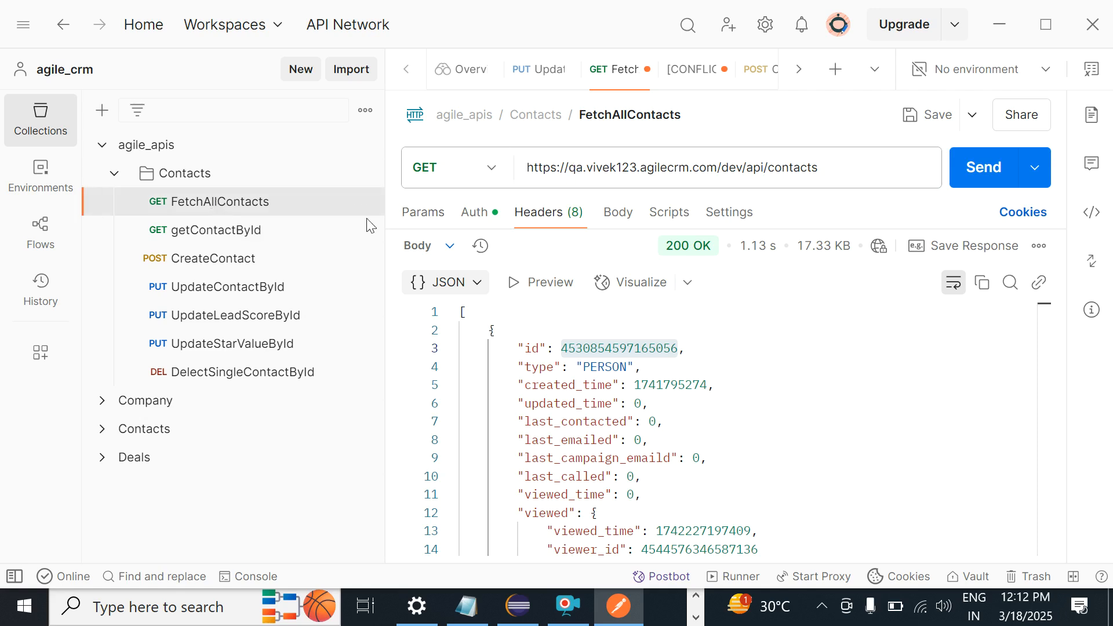
left_click(233, 235)
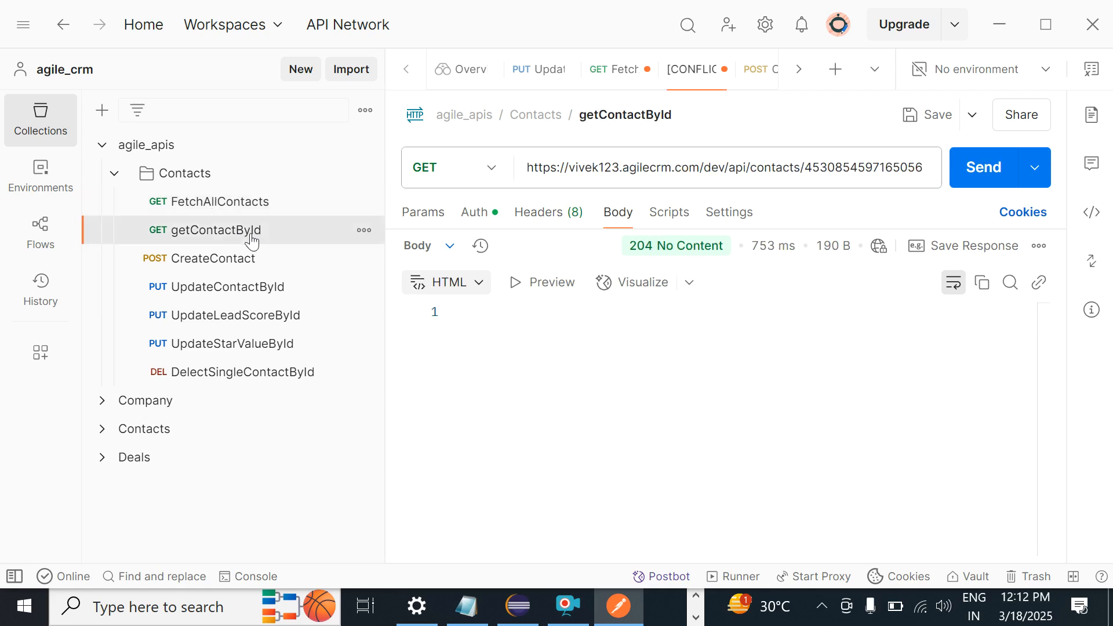
Step: Insert 'qa.' before the host in the getContactById request URL
left_click(571, 174)
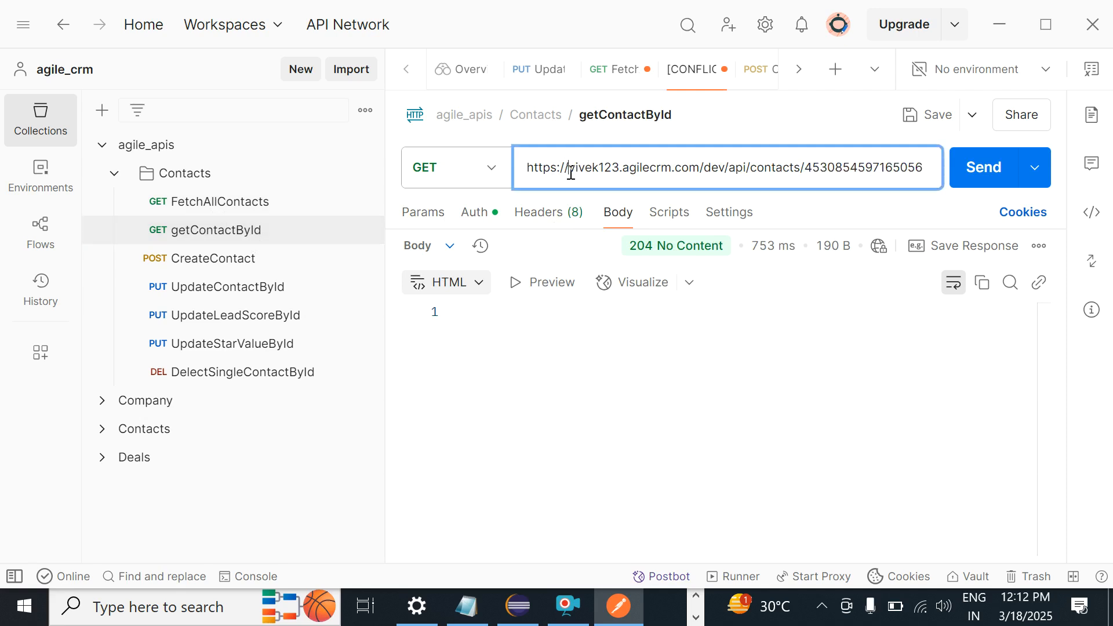
type("q.")
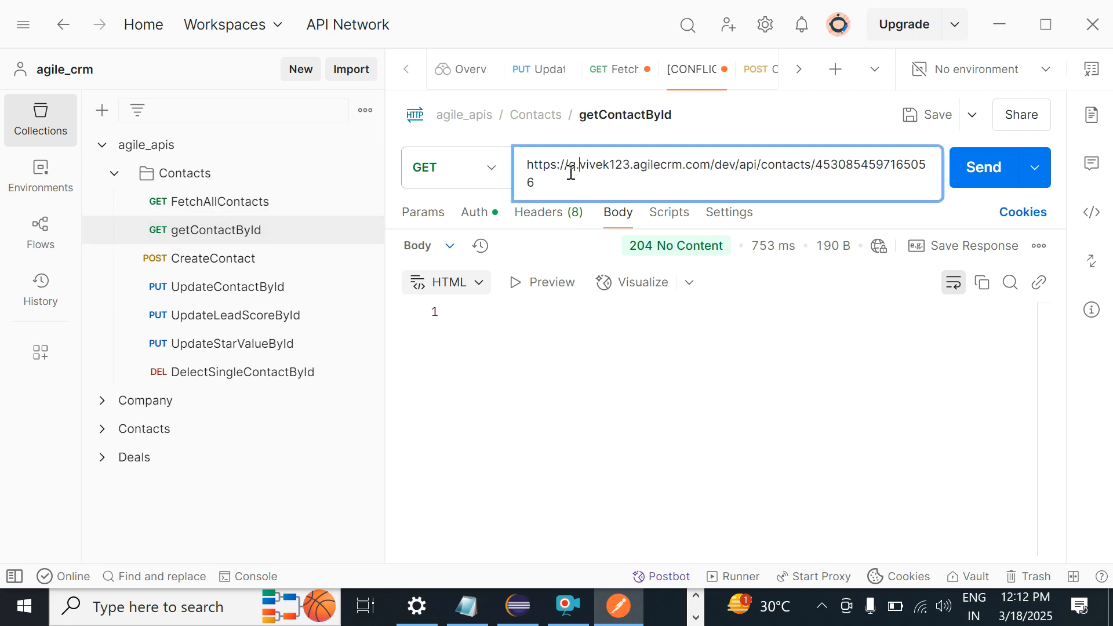
key("BackSpace")
type("a.")
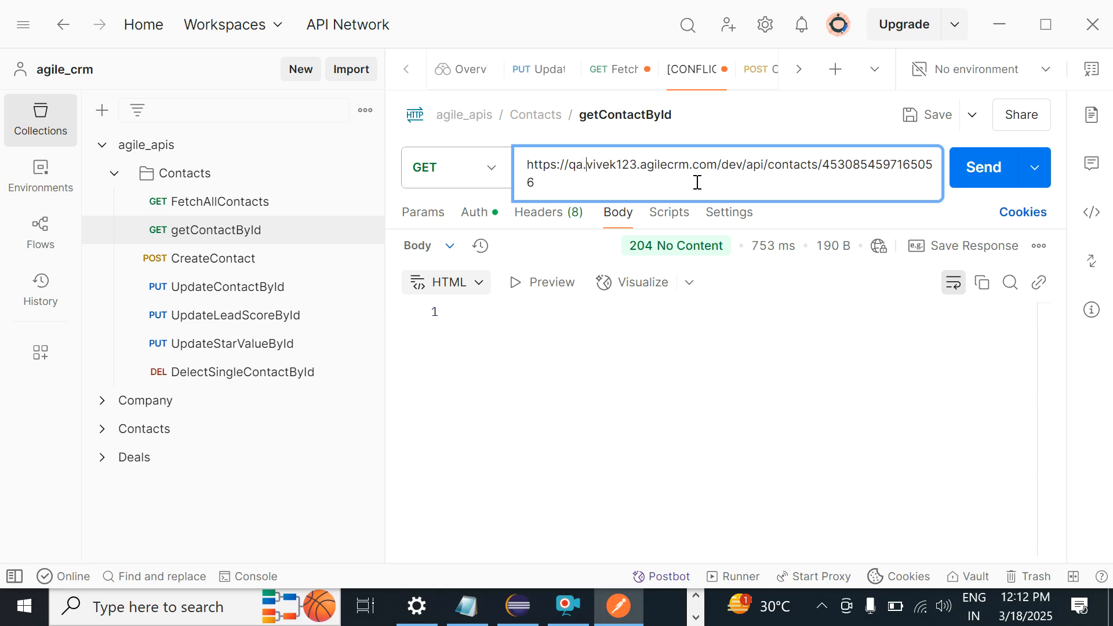
left_click(265, 256)
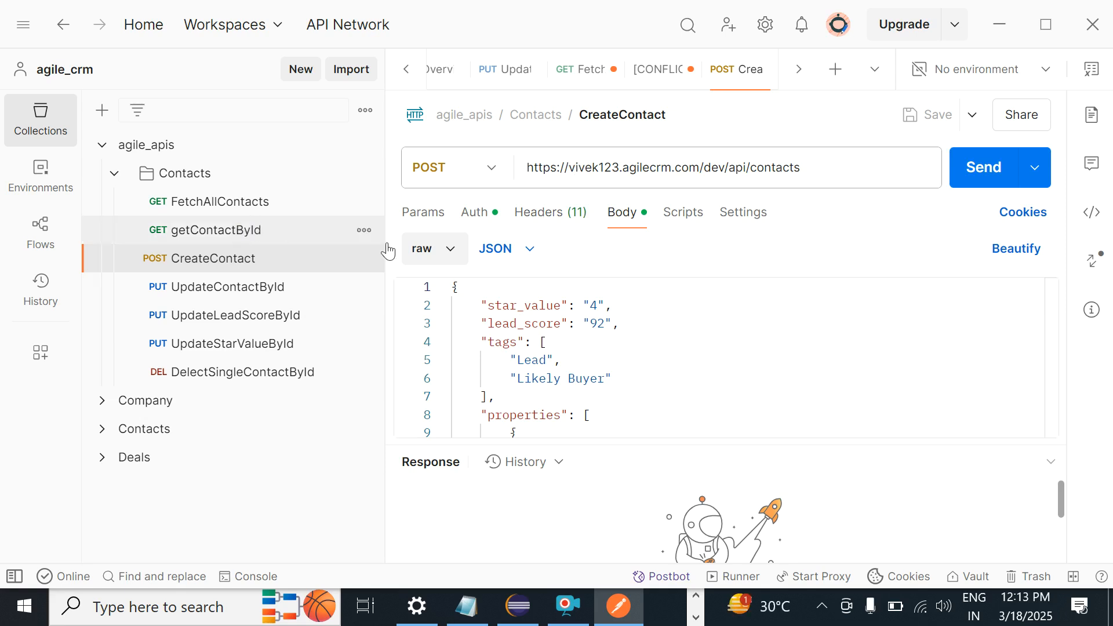
left_click(242, 233)
Step: Replace the 'qa' prefix with 'dev' and return to the Notepad notes
double_click(575, 165)
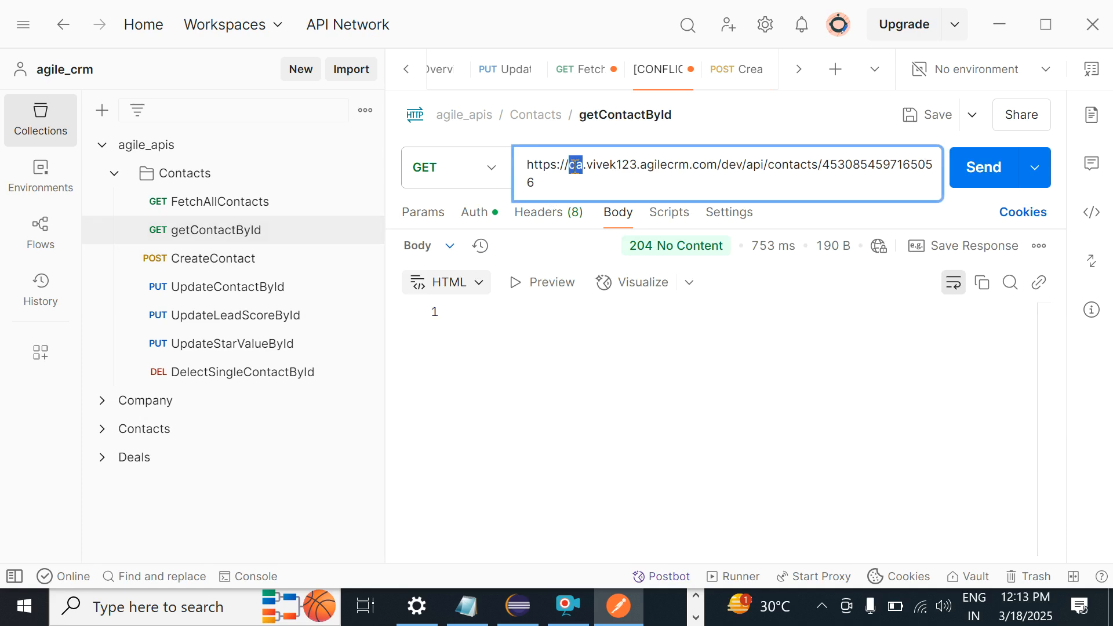
type("dev")
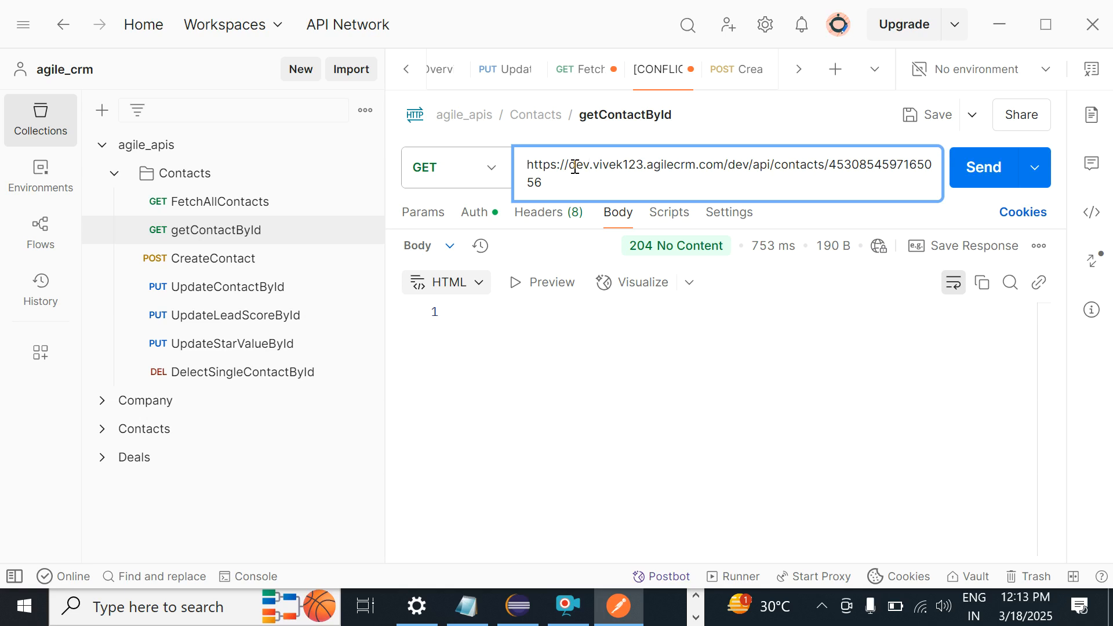
key("alt+Tab")
Step: Move 'System Testing' from its own line to follow 'QA Server -'
left_click(241, 510)
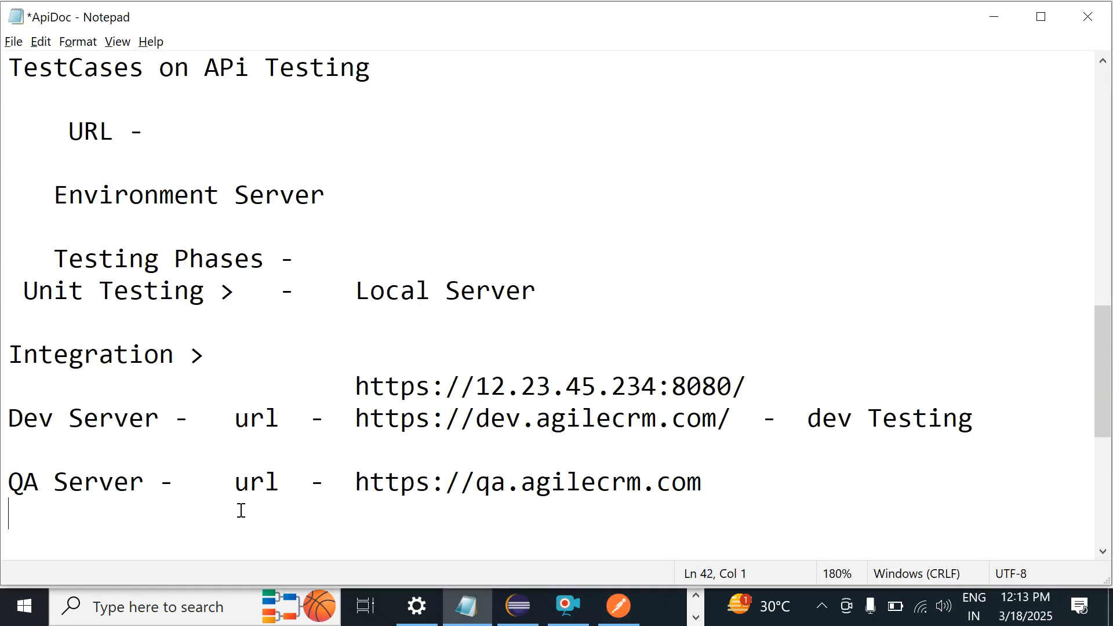
key("Down")
key("Down")
key("Down")
key("Down")
left_click(221, 481)
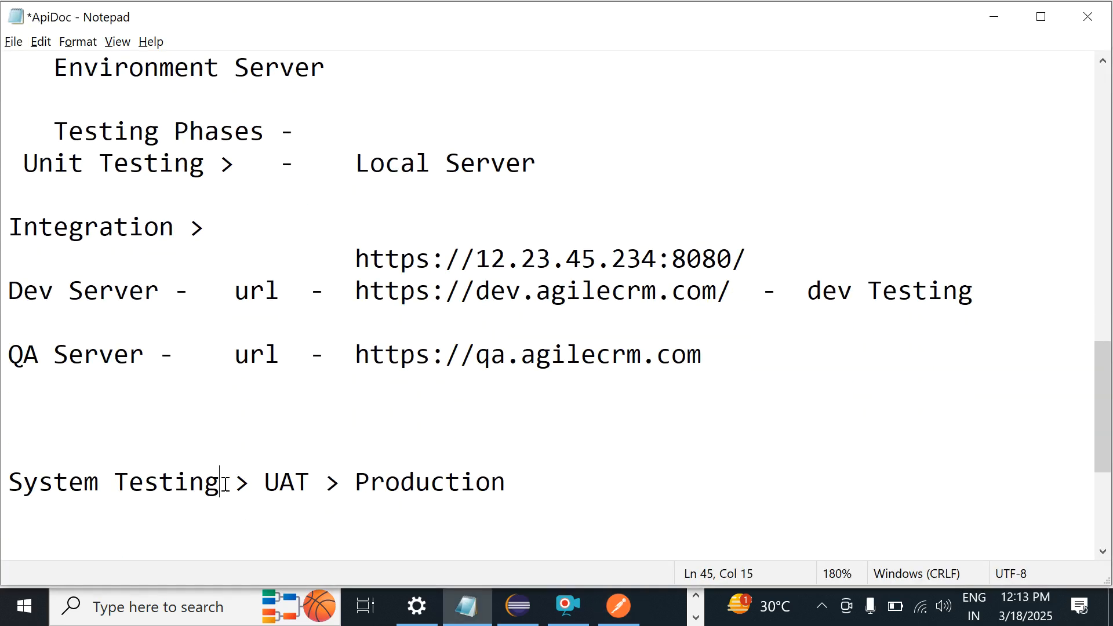
key("shift+Home")
key("ctrl+c")
key("BackSpace")
left_click(189, 348)
key("ctrl+v")
type("-")
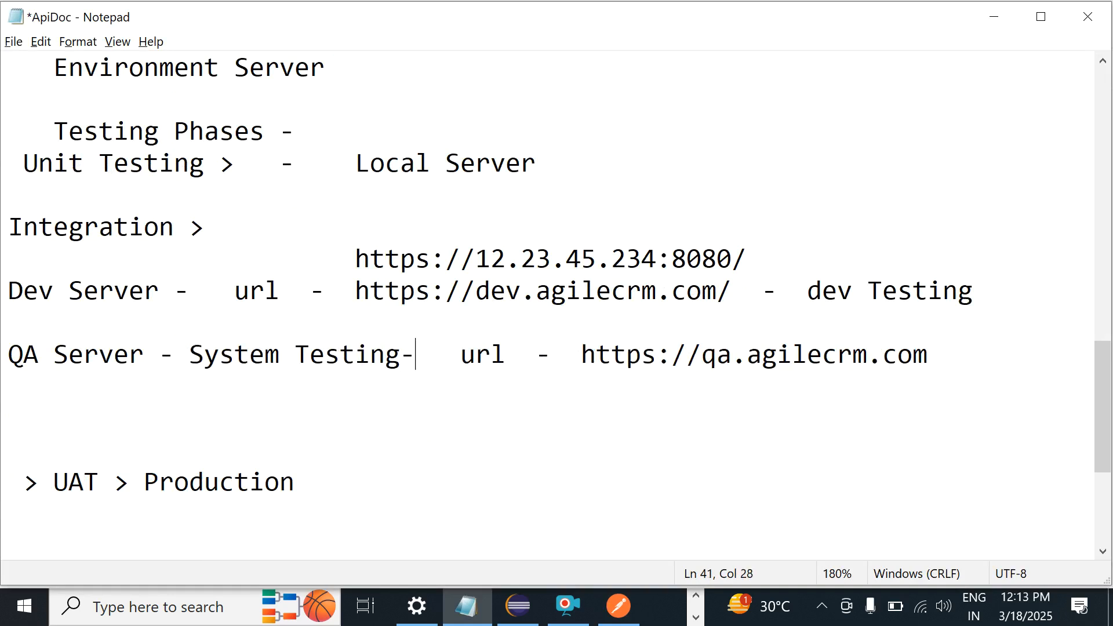
Step: Relabel the UAT line as 'UAT Server -' and put Production on its own line
left_click(44, 486)
key("BackSpace")
key("BackSpace")
type("UAT ")
type("Server ")
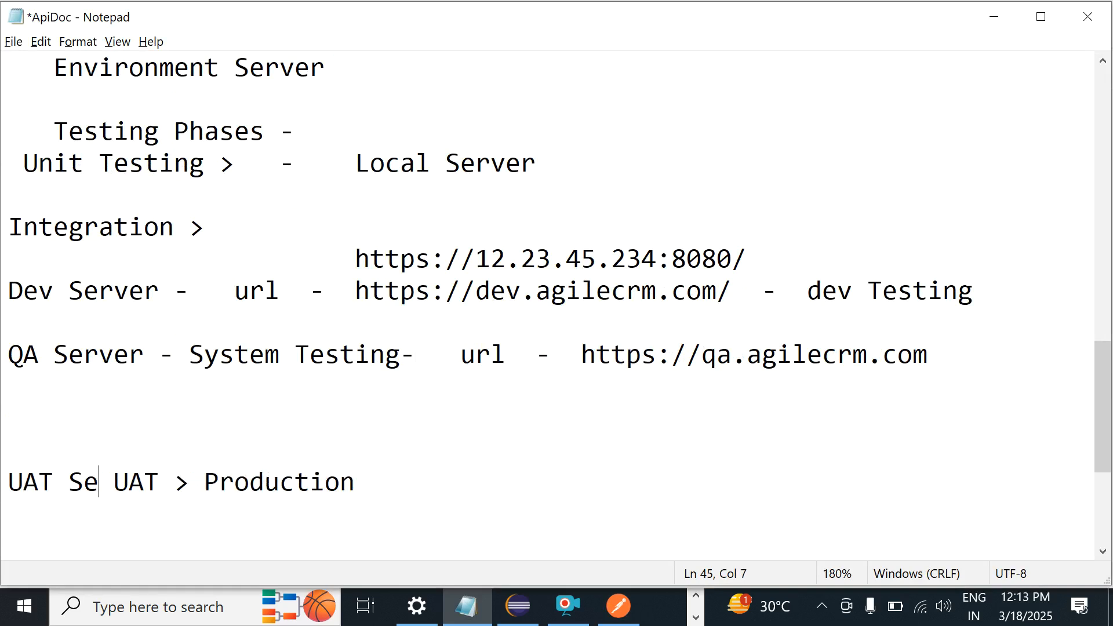
type("-")
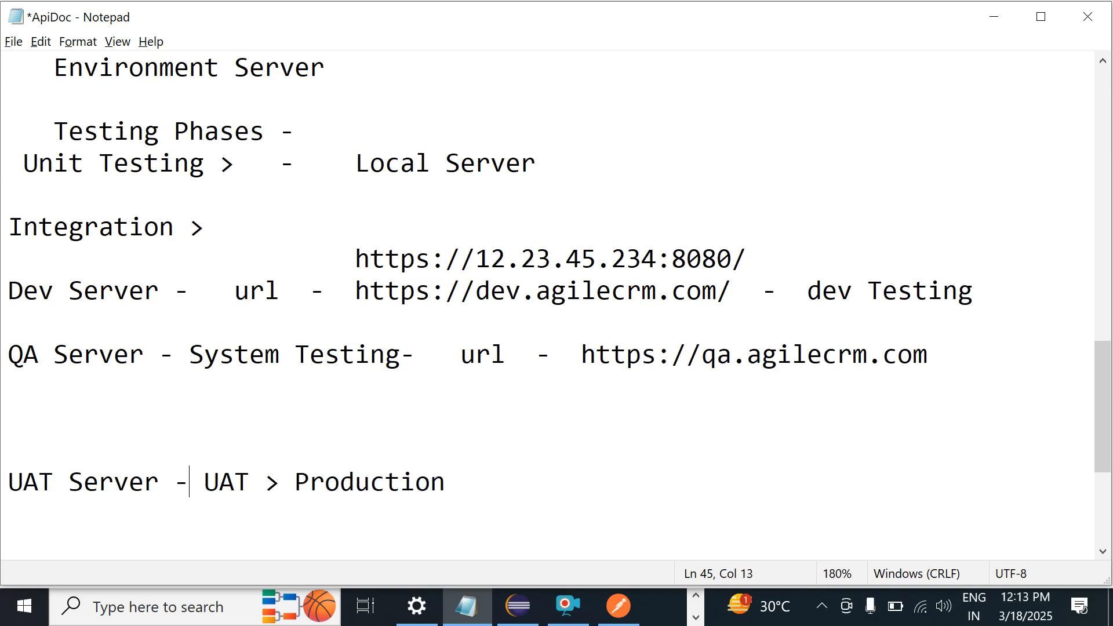
left_click(112, 449)
key("BackSpace")
key("BackSpace")
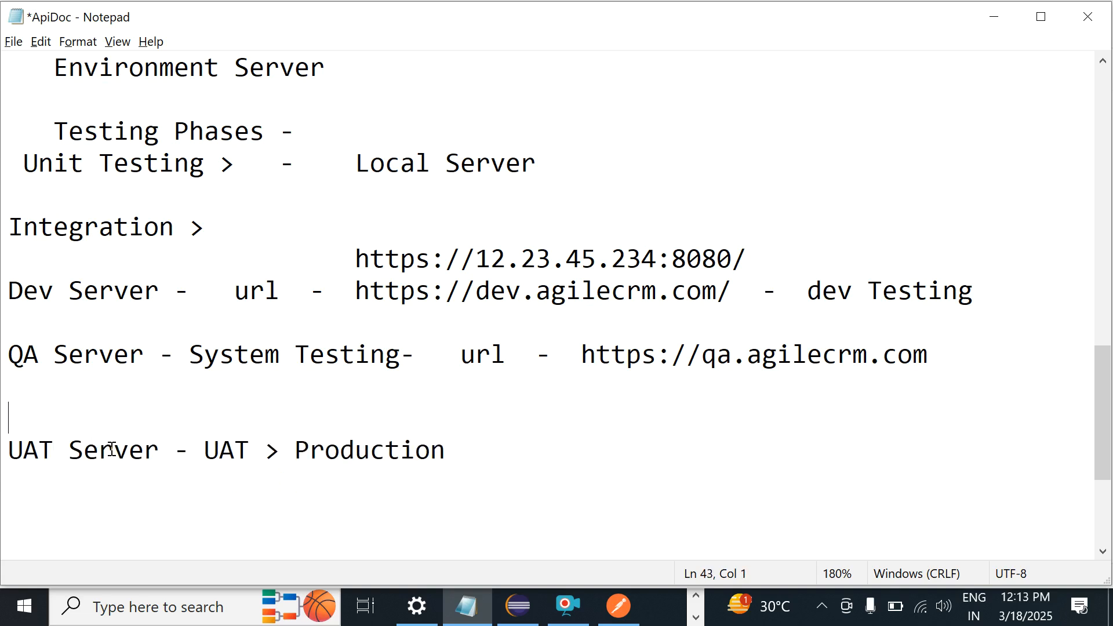
left_click(302, 416)
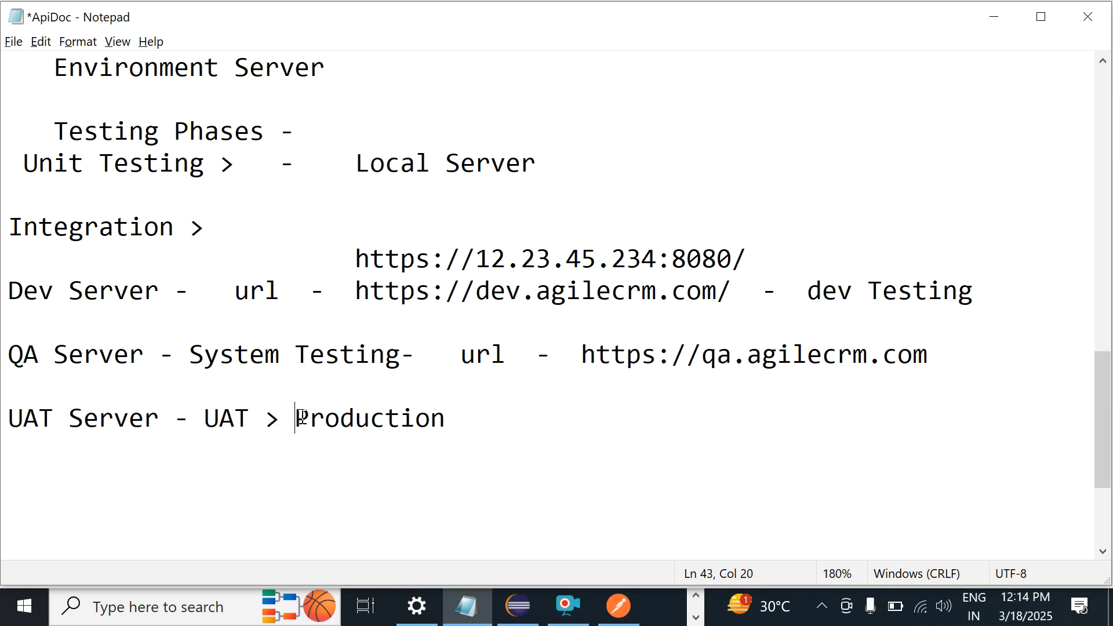
key("Return")
key("Return")
Step: Spell out 'User Acceptance Testing' on the UAT line and add 'url -' after it
left_click(253, 406)
key("BackSpace")
key("BackSpace")
type("ser Accept")
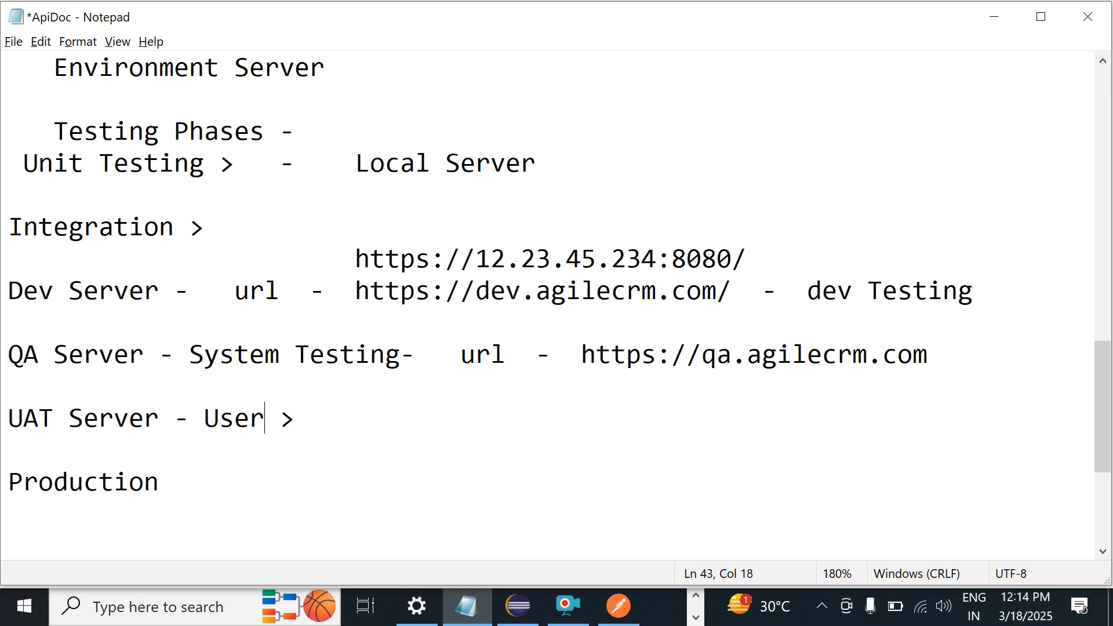
type("ance Testi")
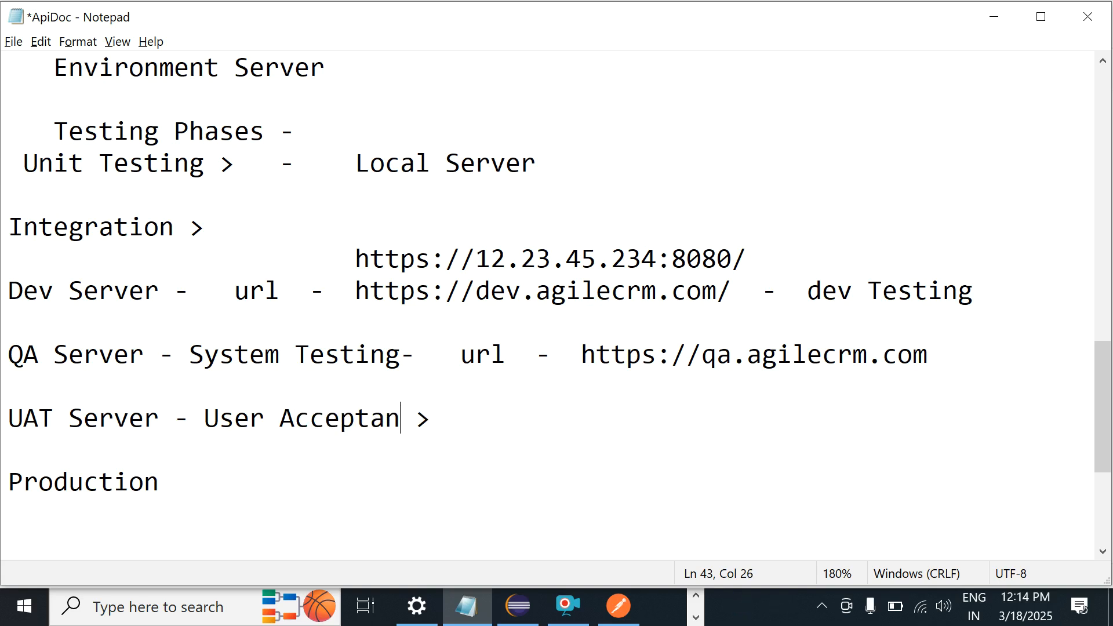
type("ng")
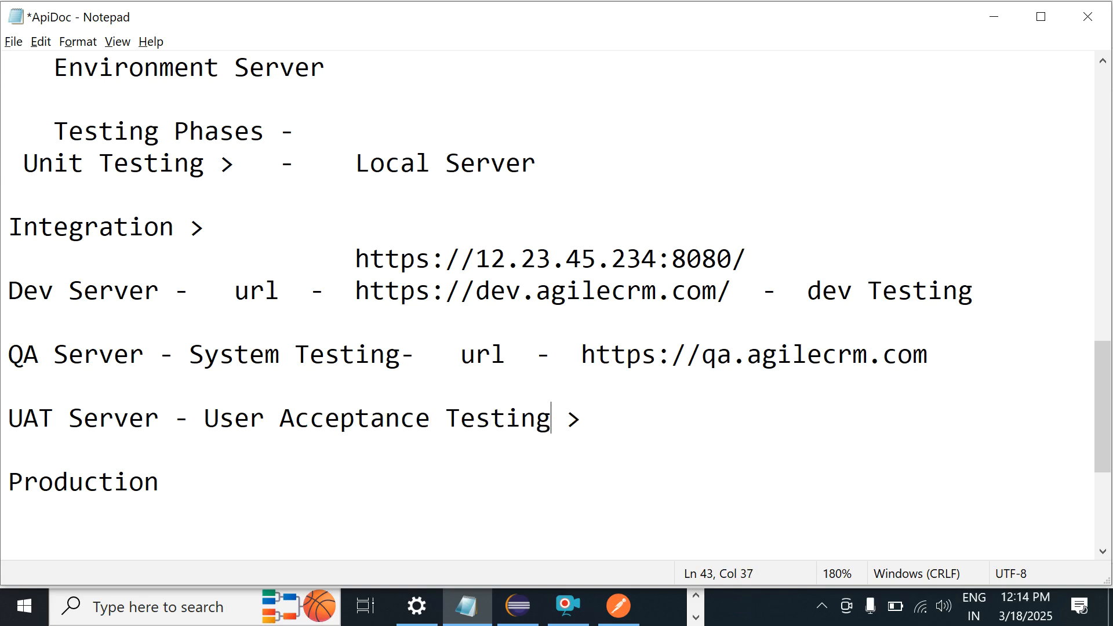
key("Right")
key("Right")
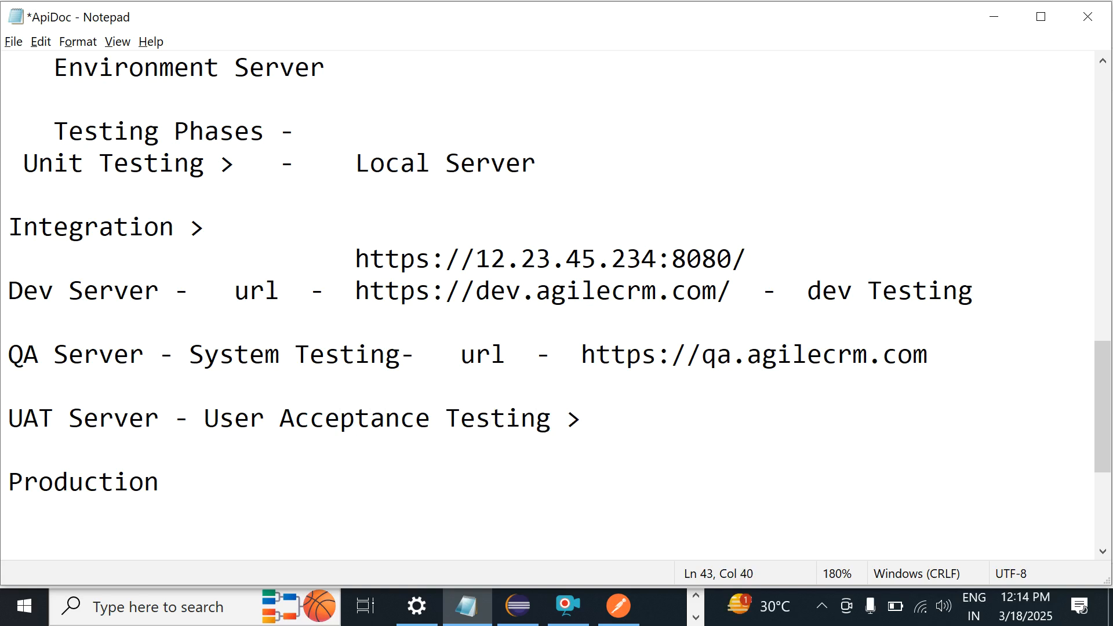
type("url -")
Step: Leave the getContactById response and put the caret after the Production line in the Notepad notes
key("alt+Tab")
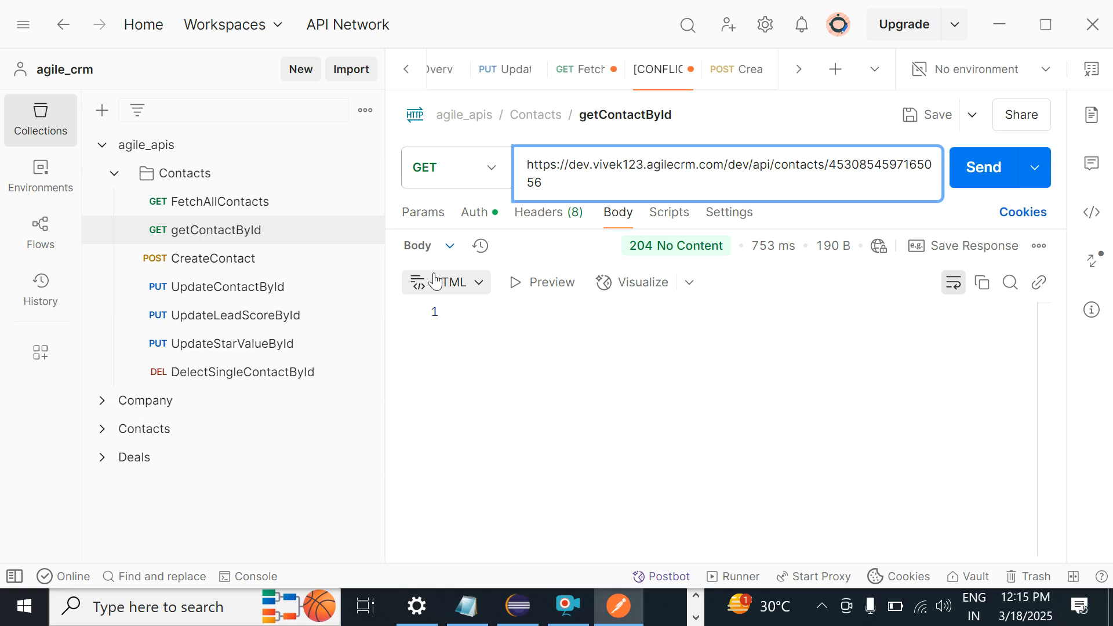
left_click(583, 458)
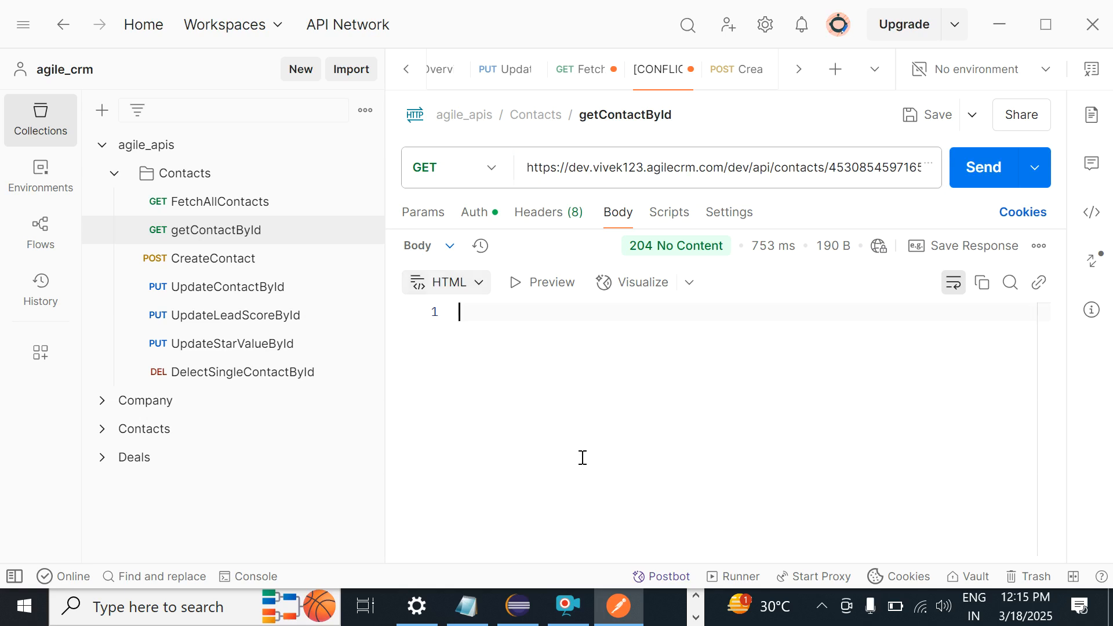
key("alt+Tab")
left_click(295, 494)
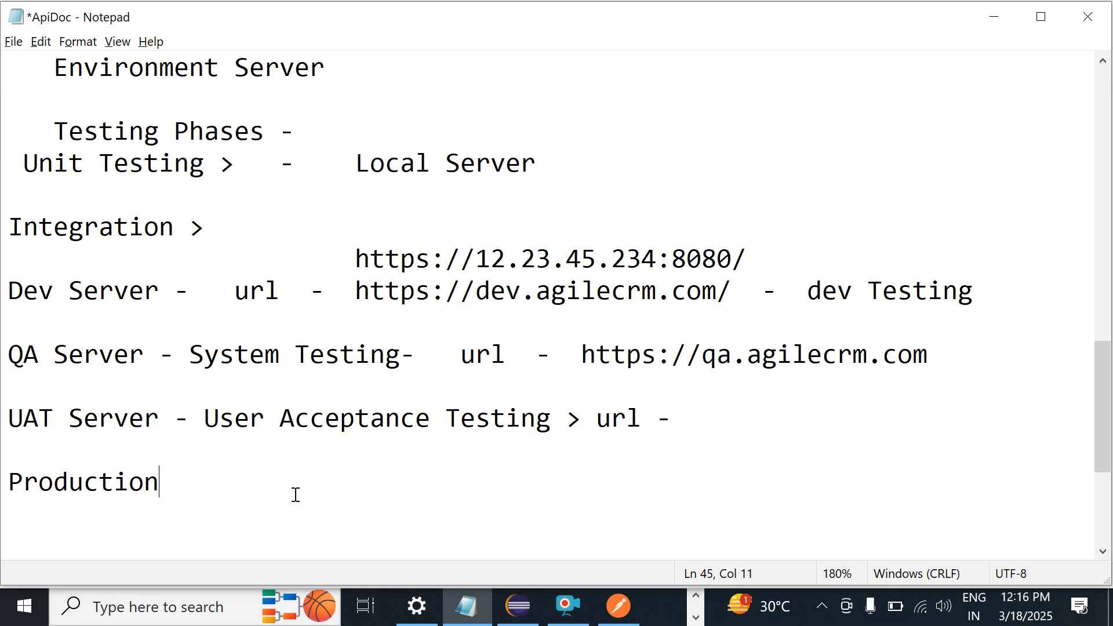
Step: After reviewing the Dev and QA server URLs, return to the getContactById request in Postman
key("alt+Tab")
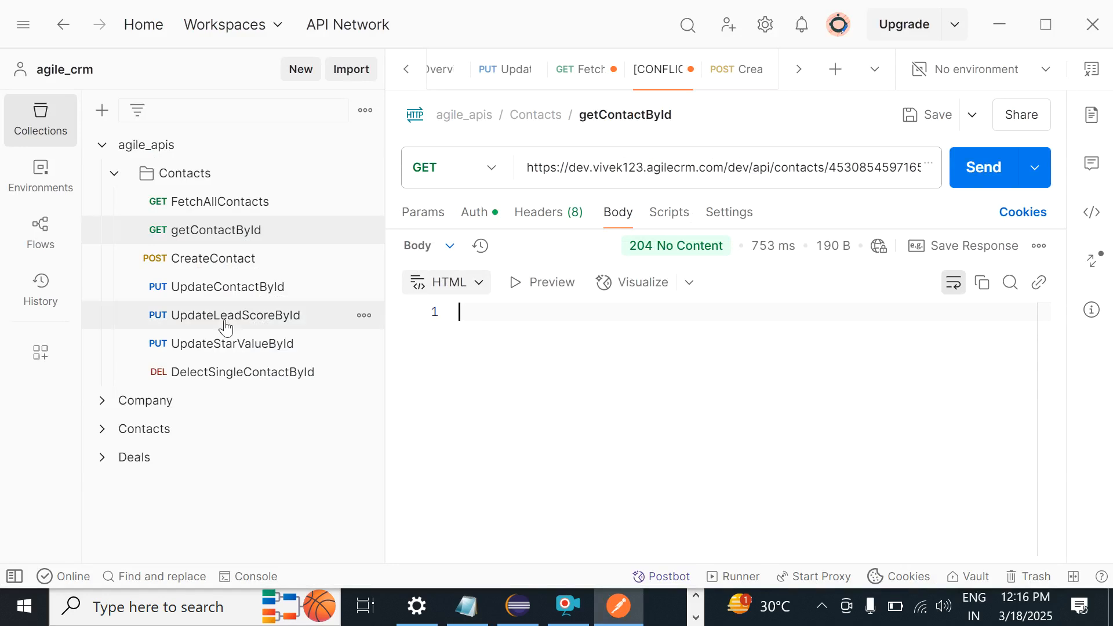
Step: Open FetchAllContacts, select the base URL in its address, and save the request
left_click(345, 214)
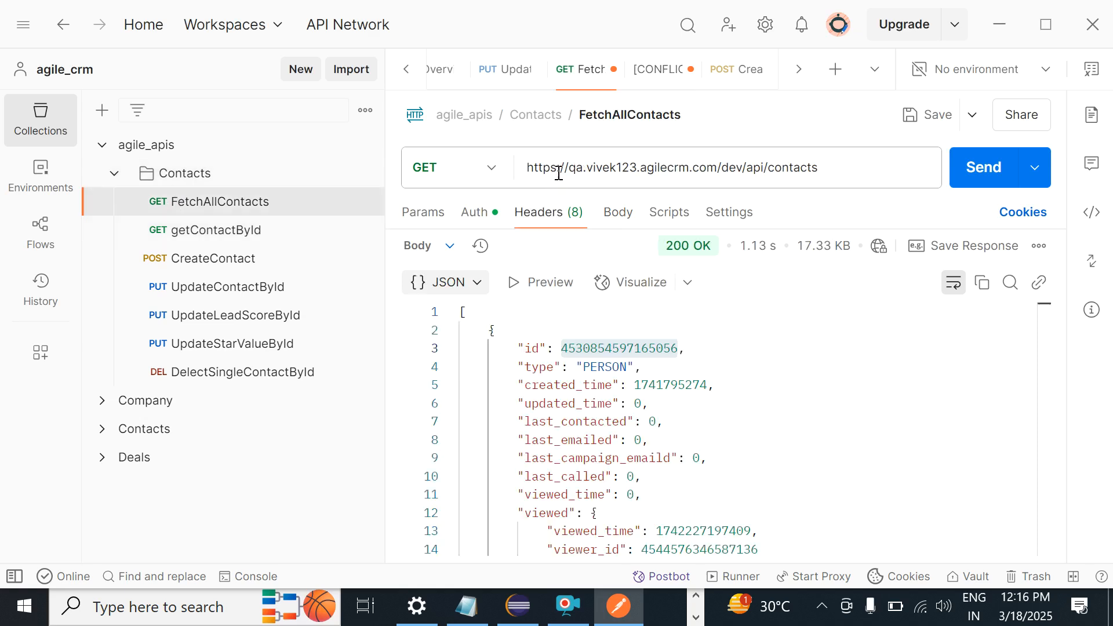
left_click(576, 172)
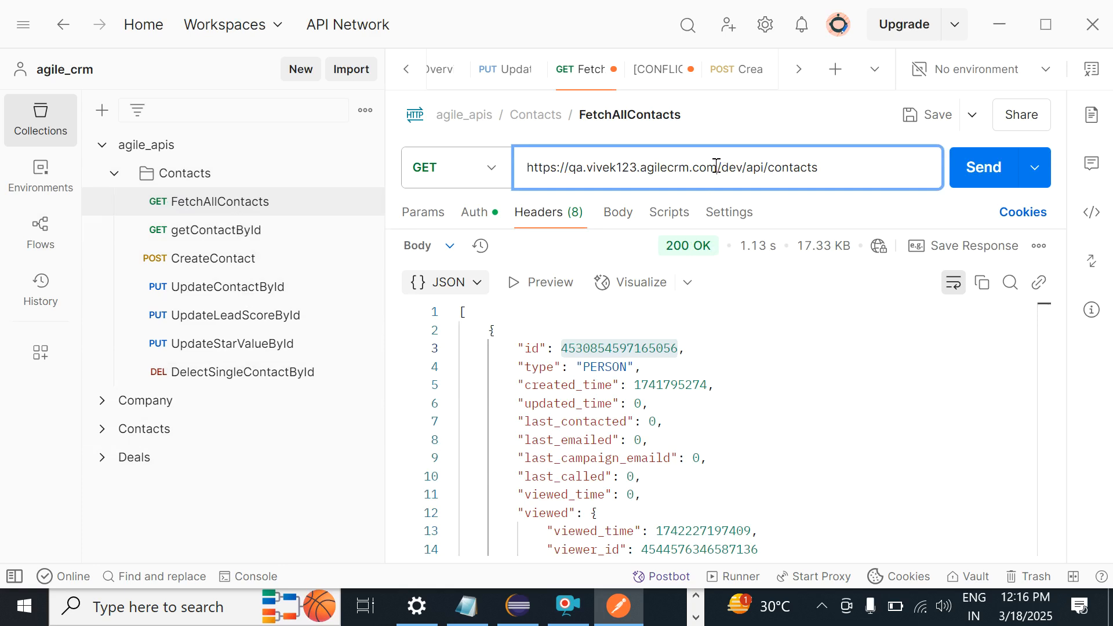
left_click_drag(716, 167, 497, 199)
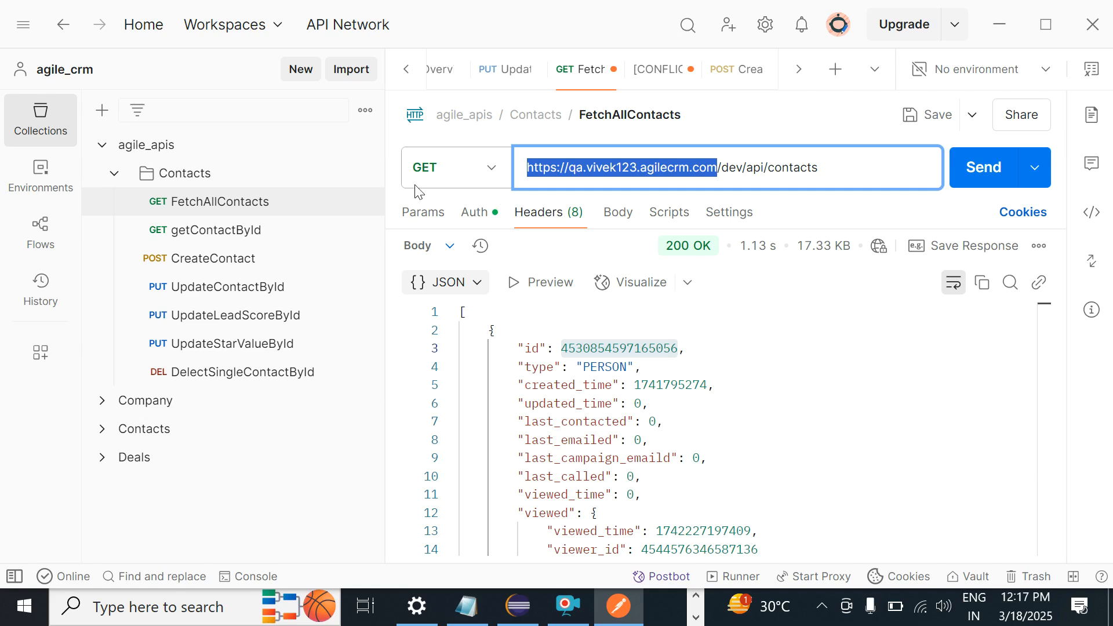
left_click(244, 210)
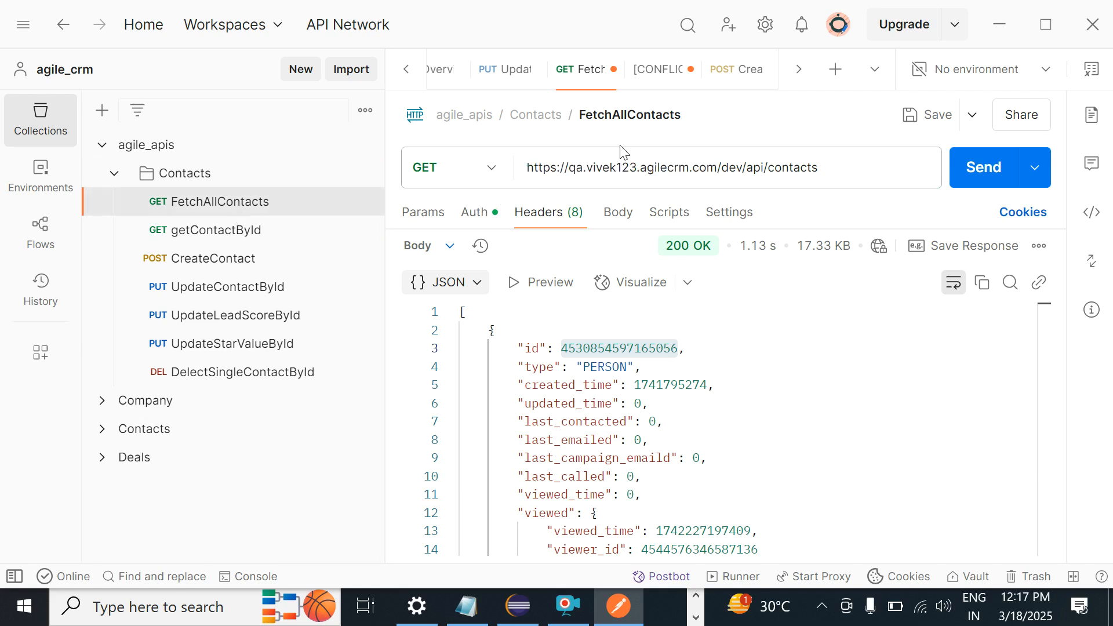
left_click(929, 118)
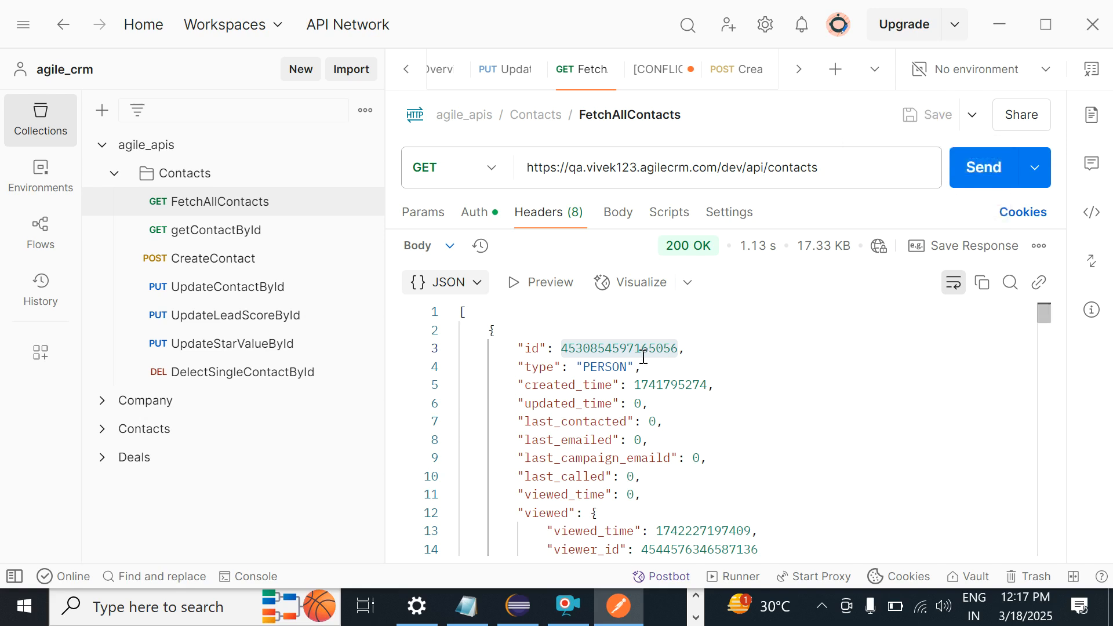
Step: Inspect the PERSON type value in the response, then open the agile_apis collection overview
left_click(606, 368)
double_click(608, 368)
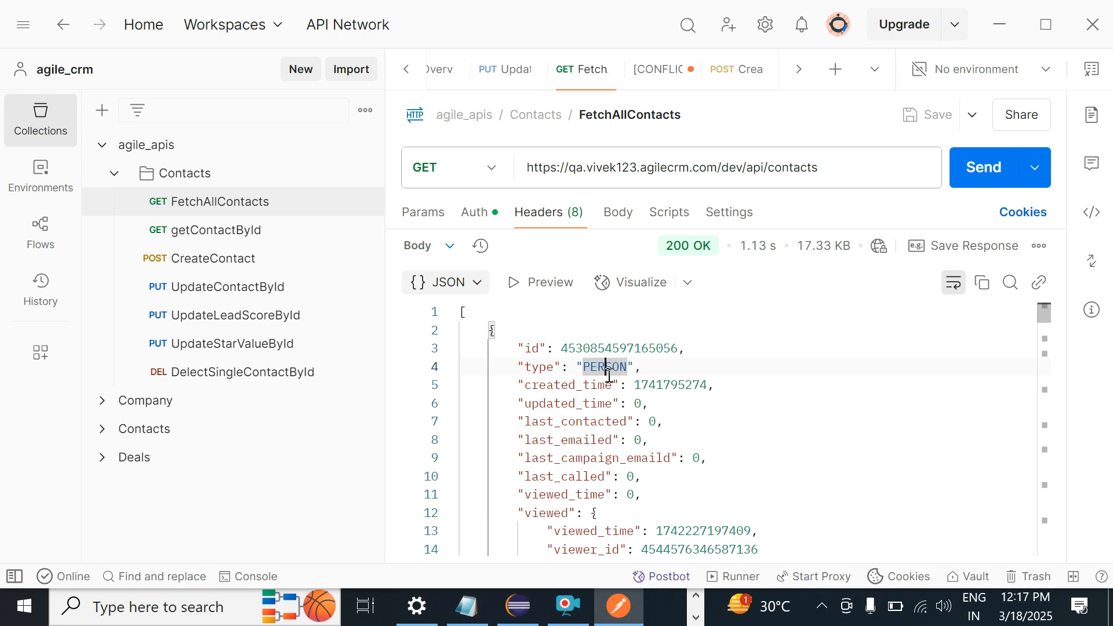
left_click(546, 366)
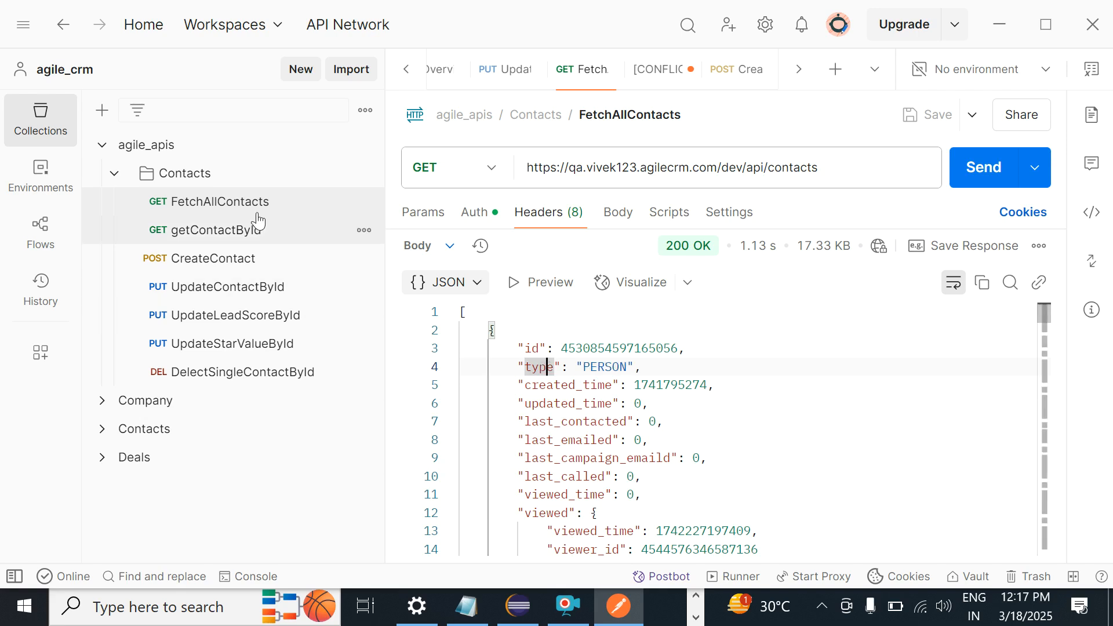
left_click(173, 149)
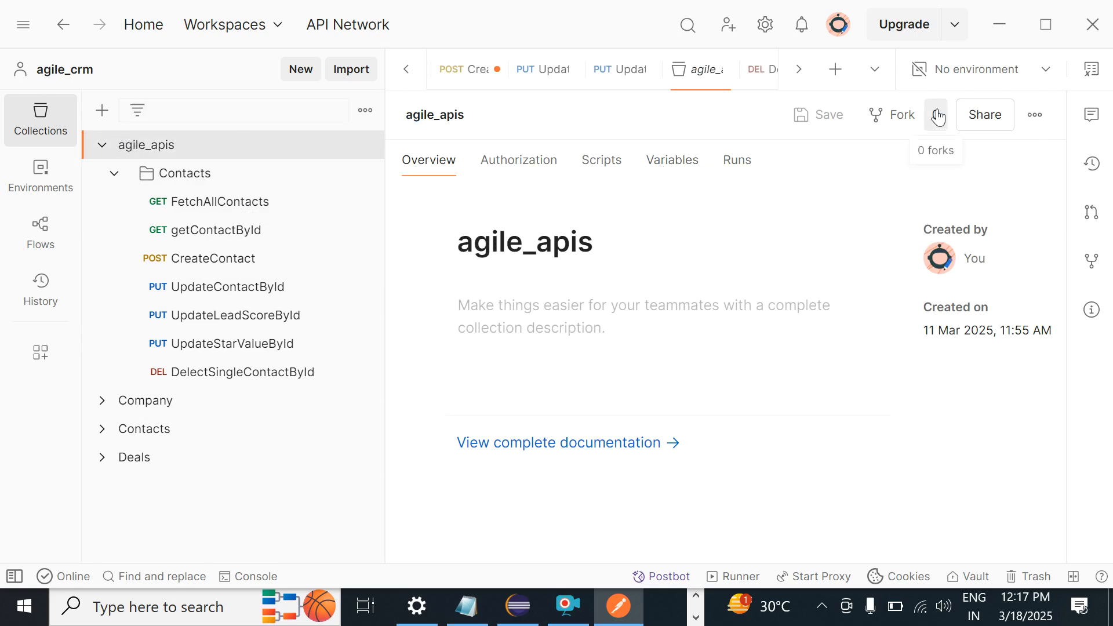
left_click(1047, 72)
left_click(1048, 72)
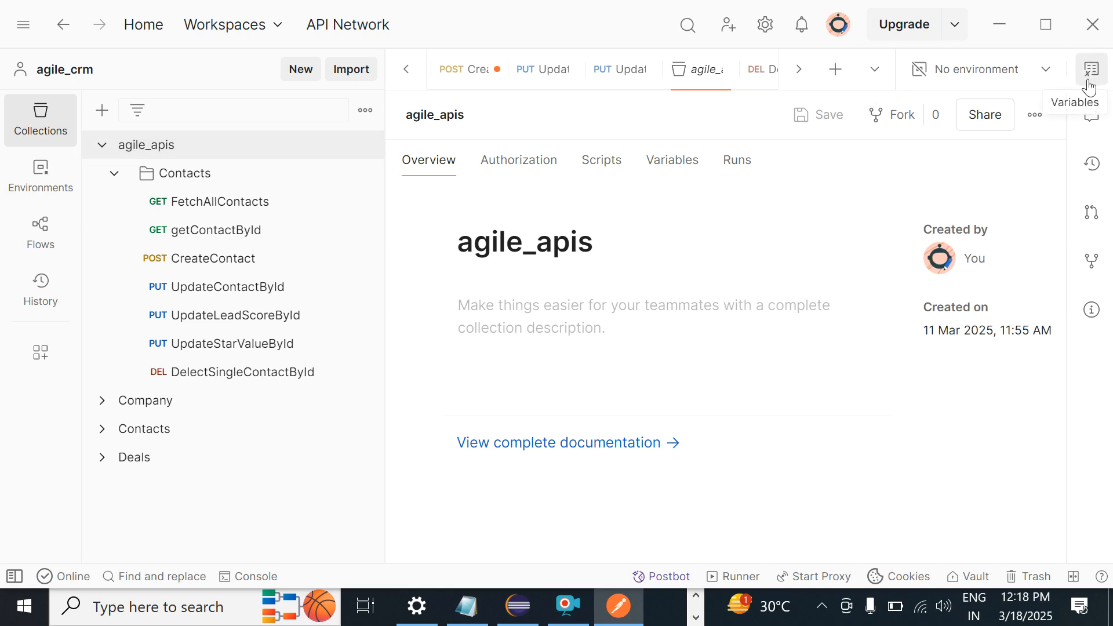
left_click(1034, 115)
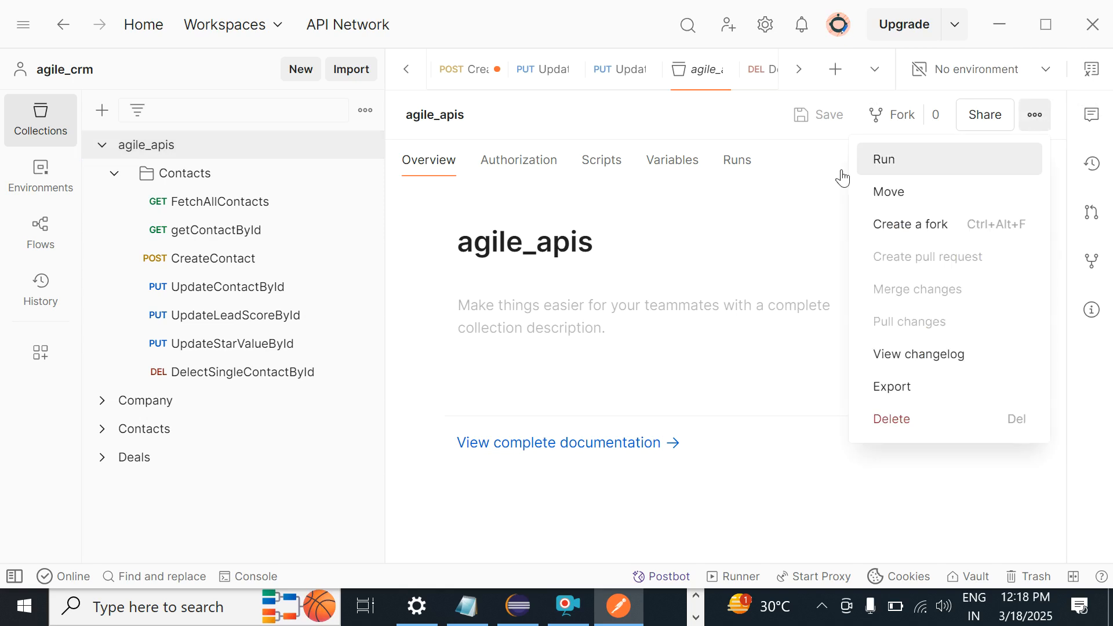
left_click(140, 147)
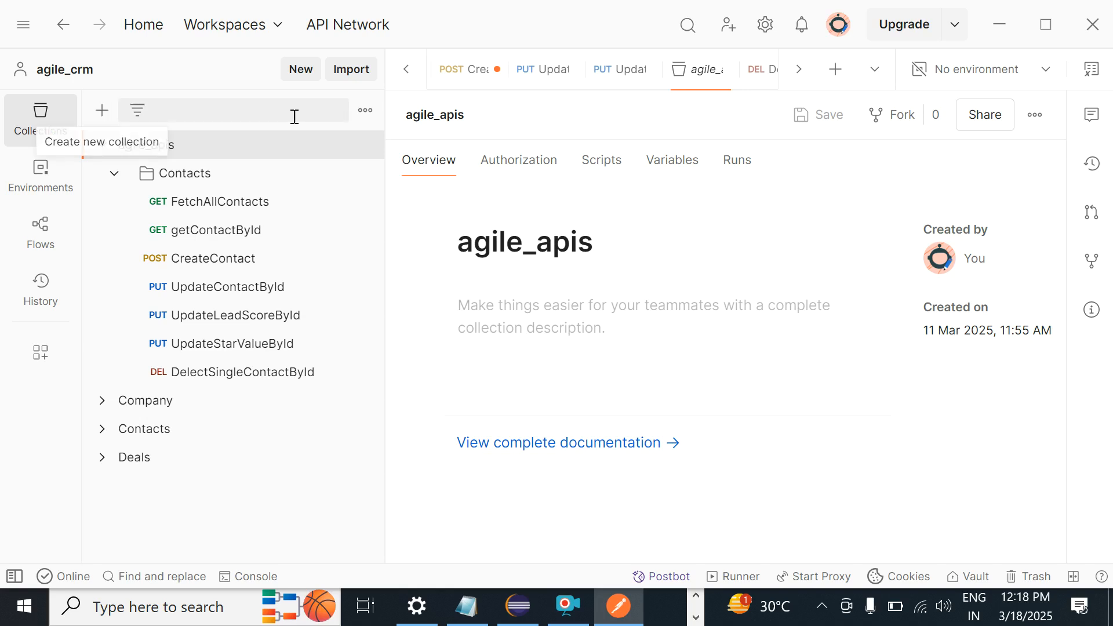
left_click(364, 113)
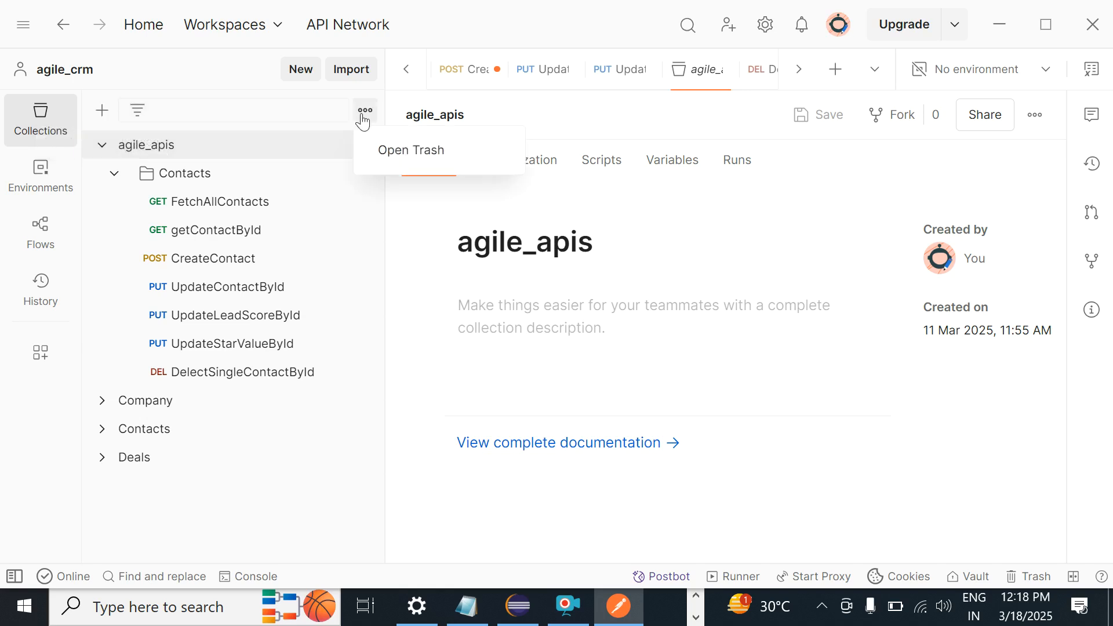
left_click(248, 154)
right_click(249, 155)
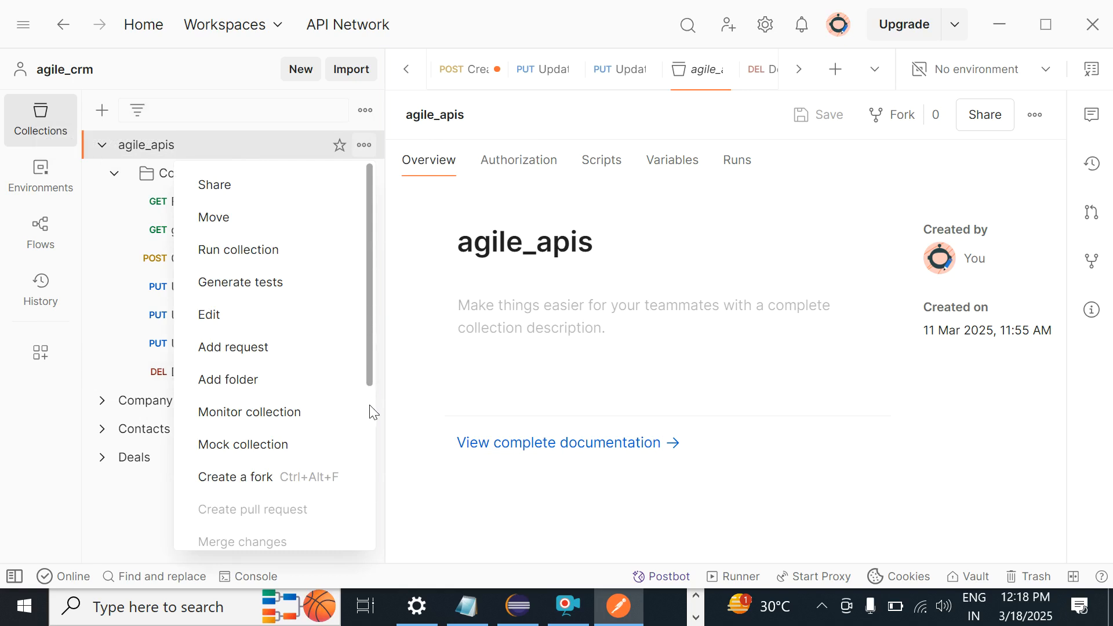
scroll(373, 422, "down", 5)
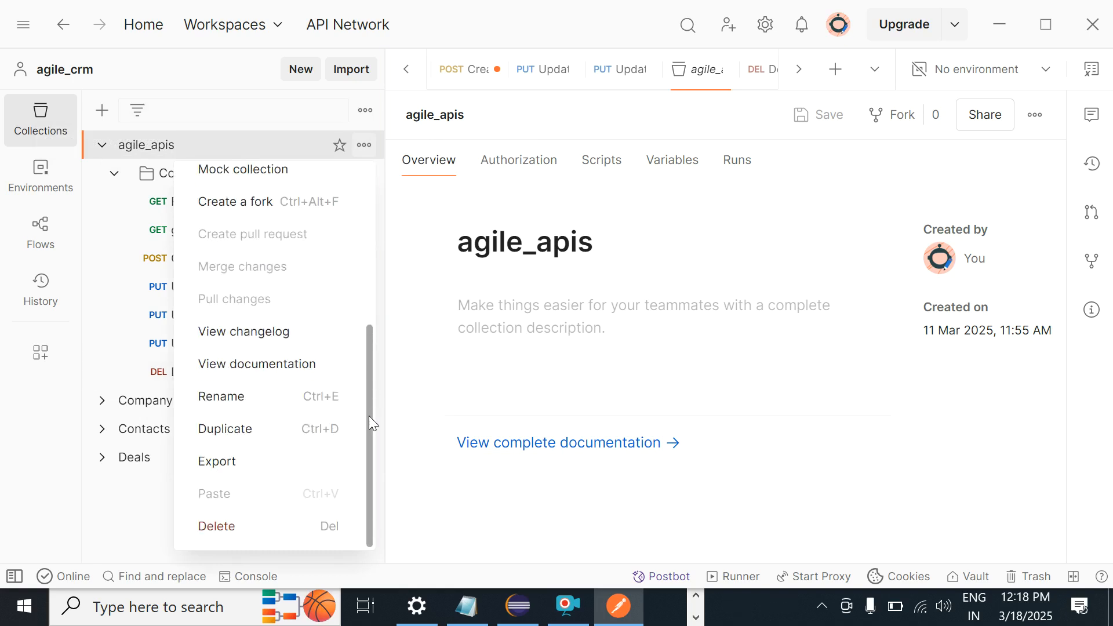
left_click(795, 198)
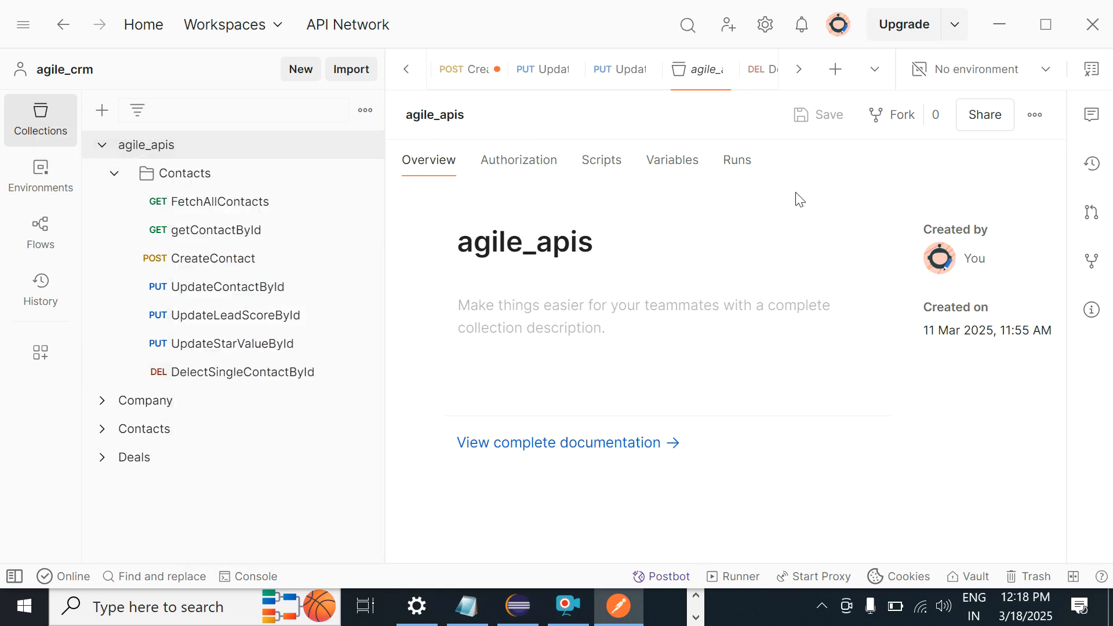
left_click(179, 146)
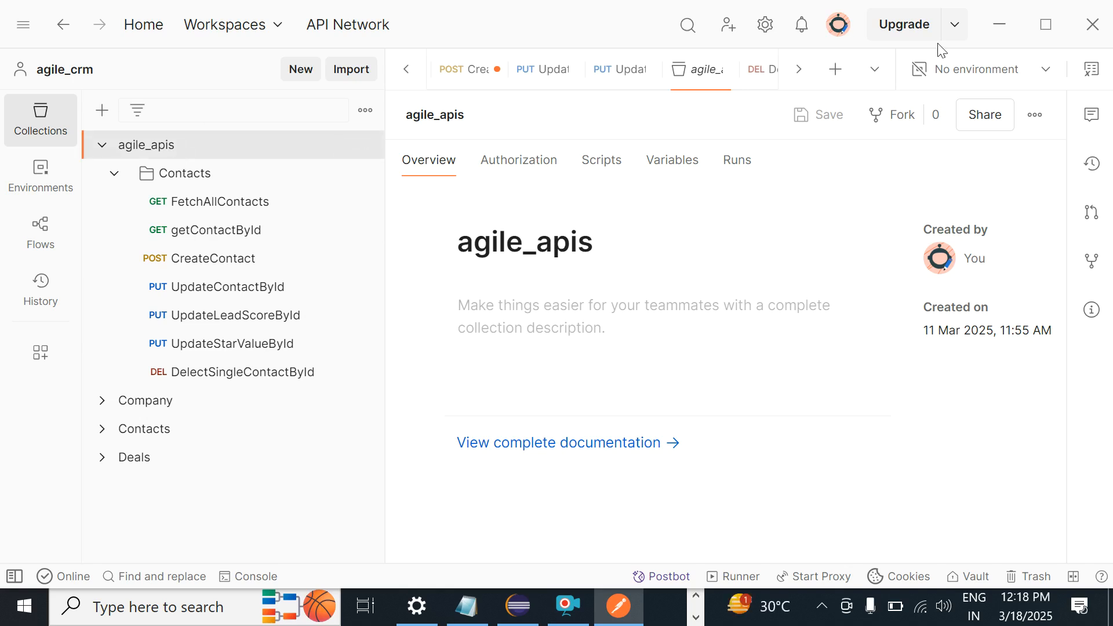
Step: Check the empty environment list, then show the All variables panel with no variables defined
left_click(1046, 73)
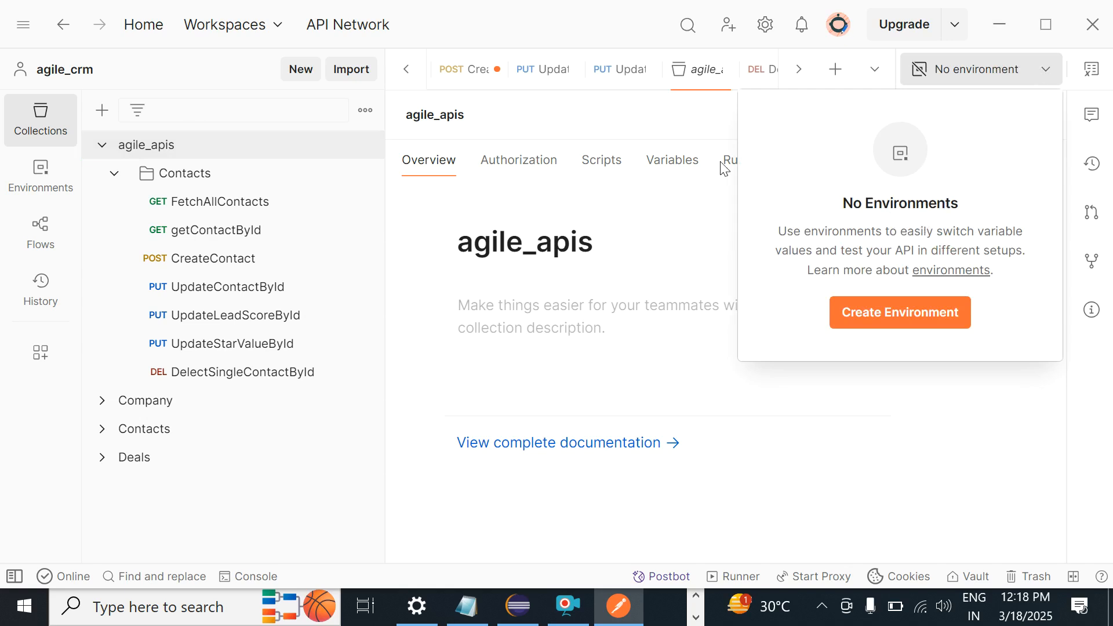
left_click(642, 243)
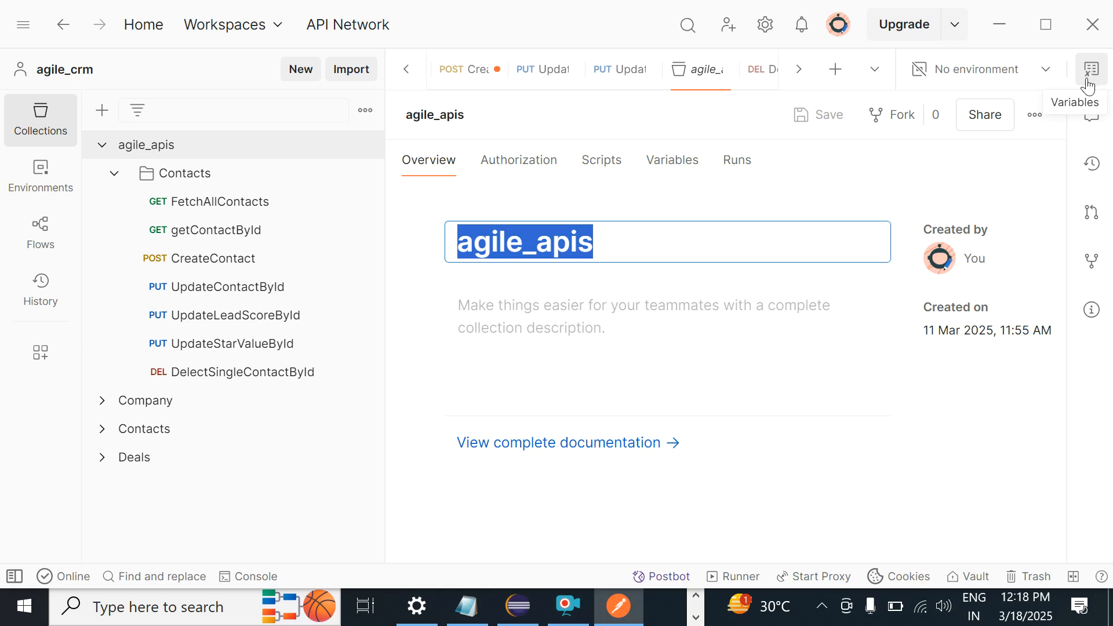
left_click(1090, 83)
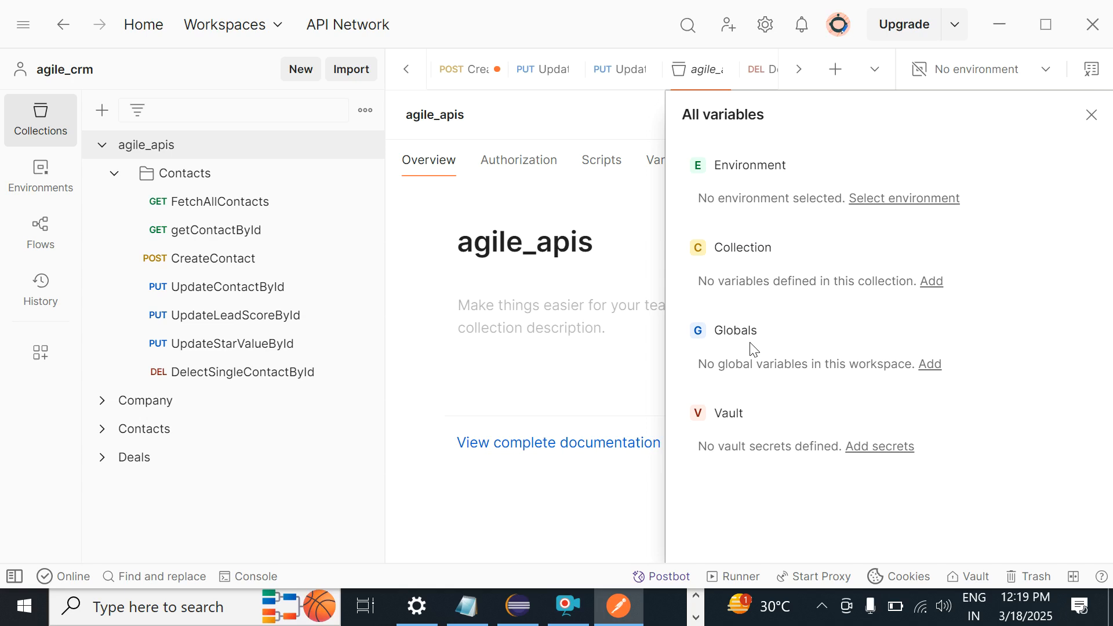
Step: Add a new global variable named baseURL
left_click(924, 367)
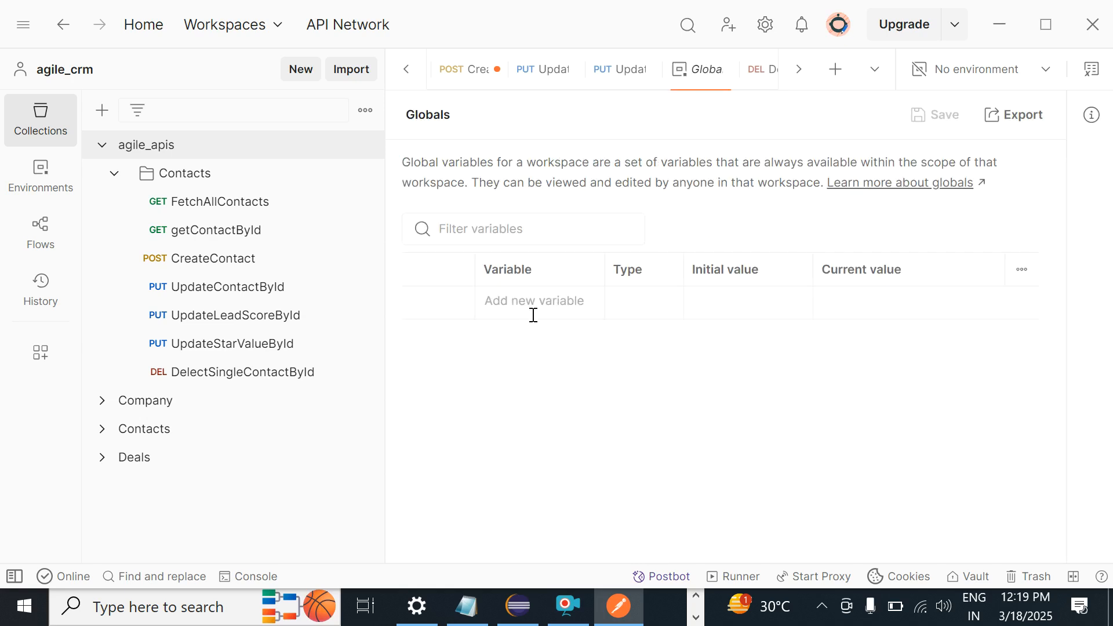
left_click(528, 305)
type("base")
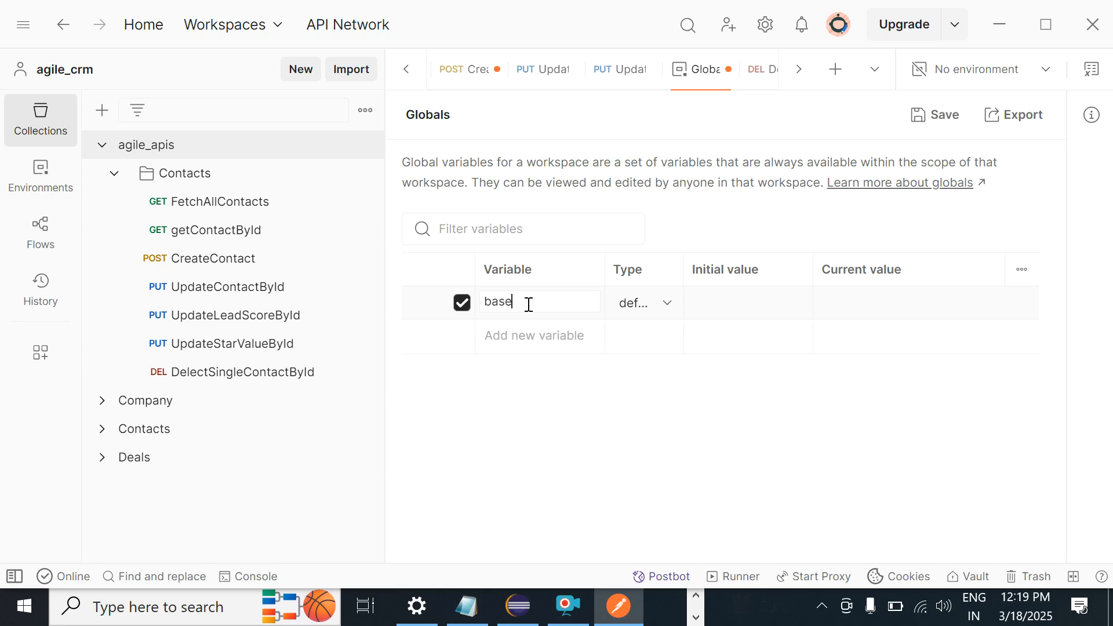
type("URL")
left_click(731, 303)
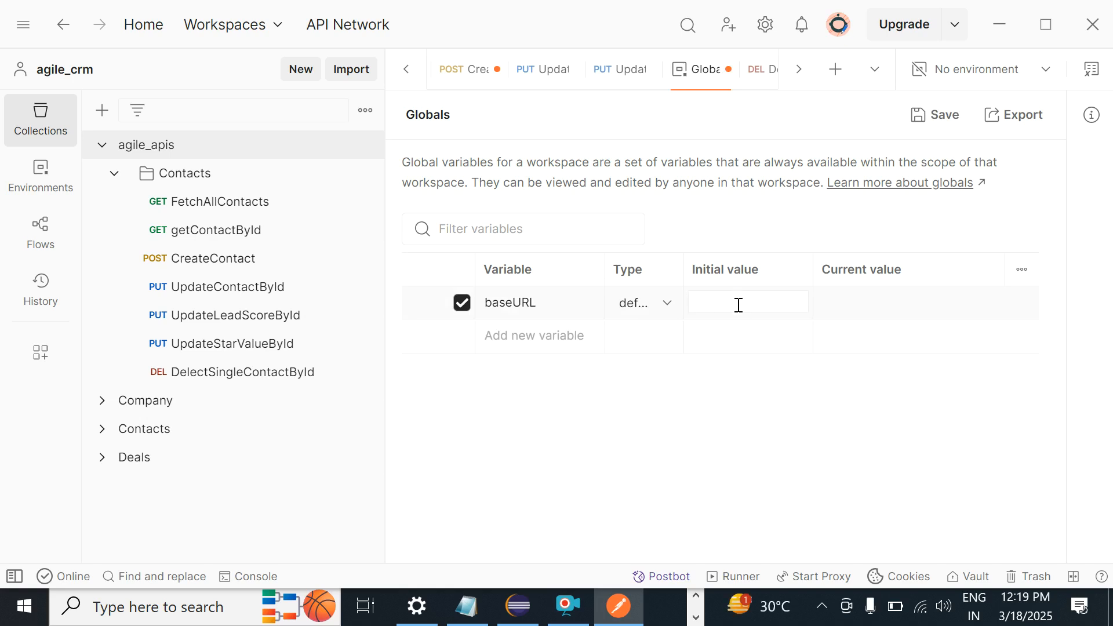
Step: Copy the base address from the UpdateLeadScoreById request URL
key("alt+Tab")
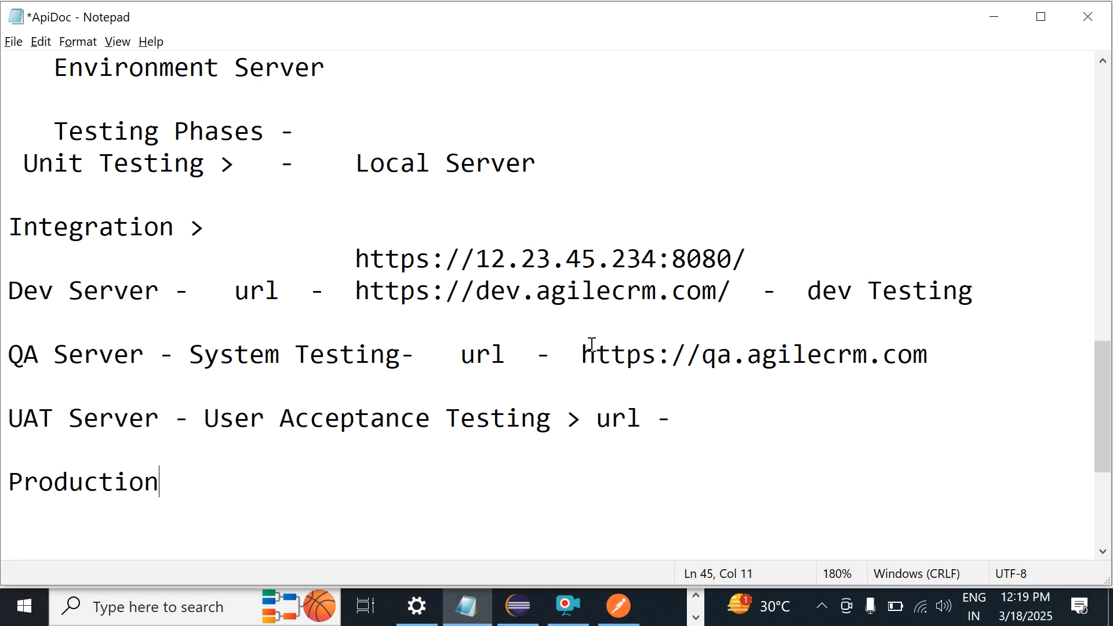
key("alt+Tab")
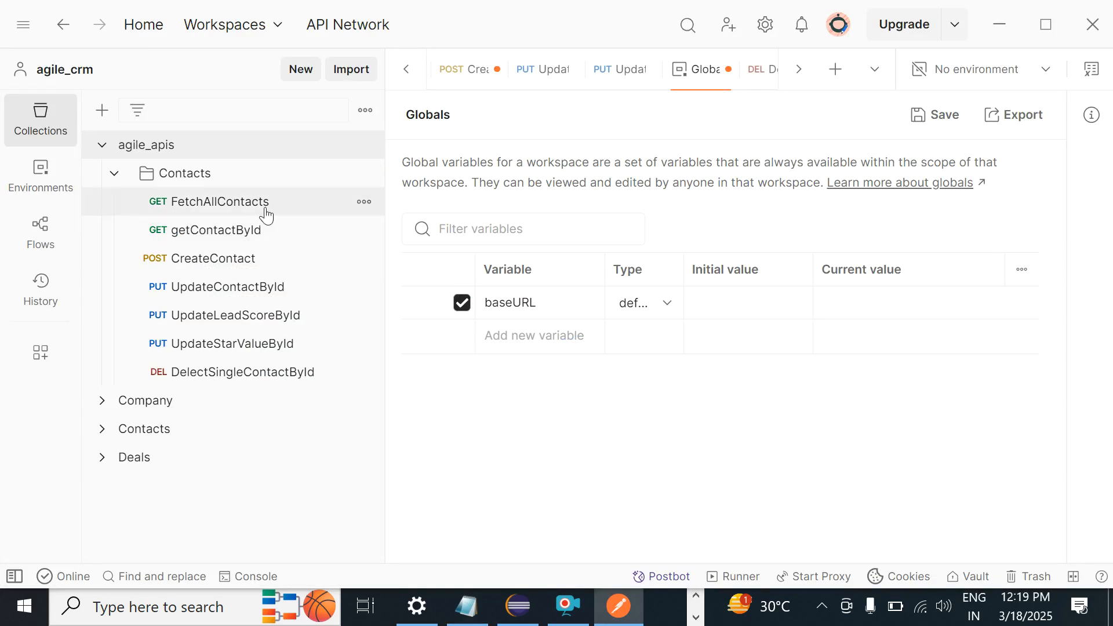
left_click(218, 315)
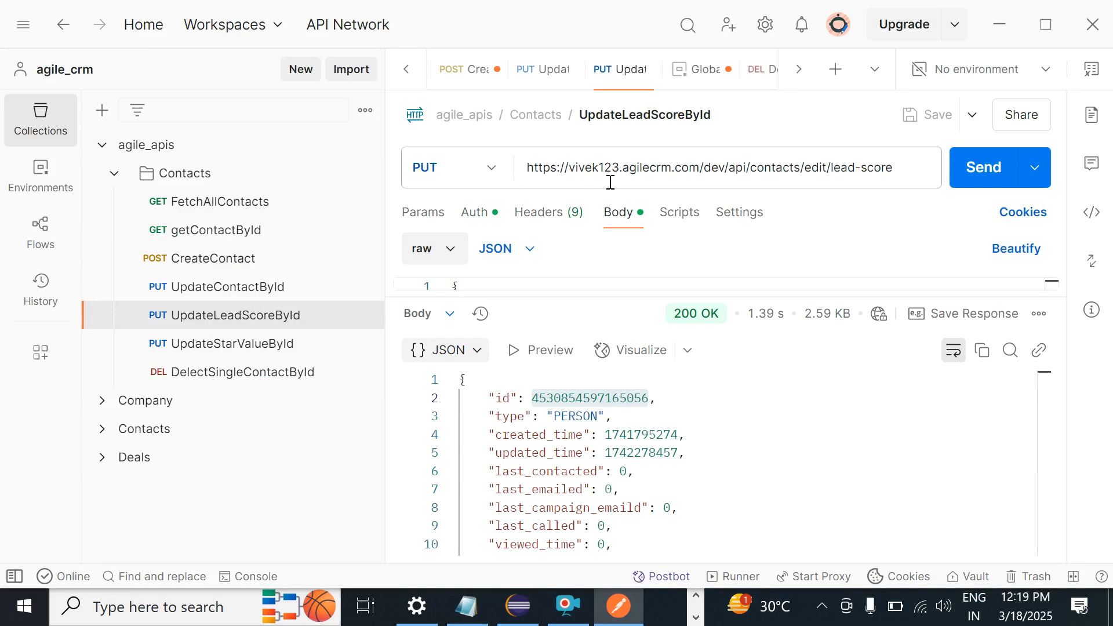
left_click(700, 169)
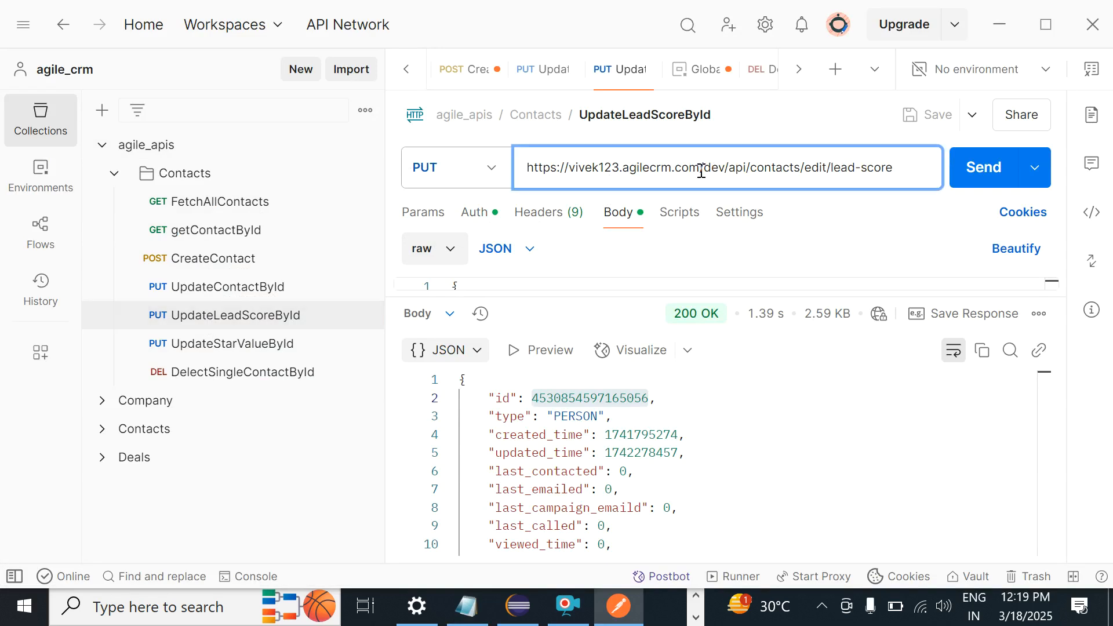
left_click_drag(701, 169, 409, 170)
key("ctrl+c")
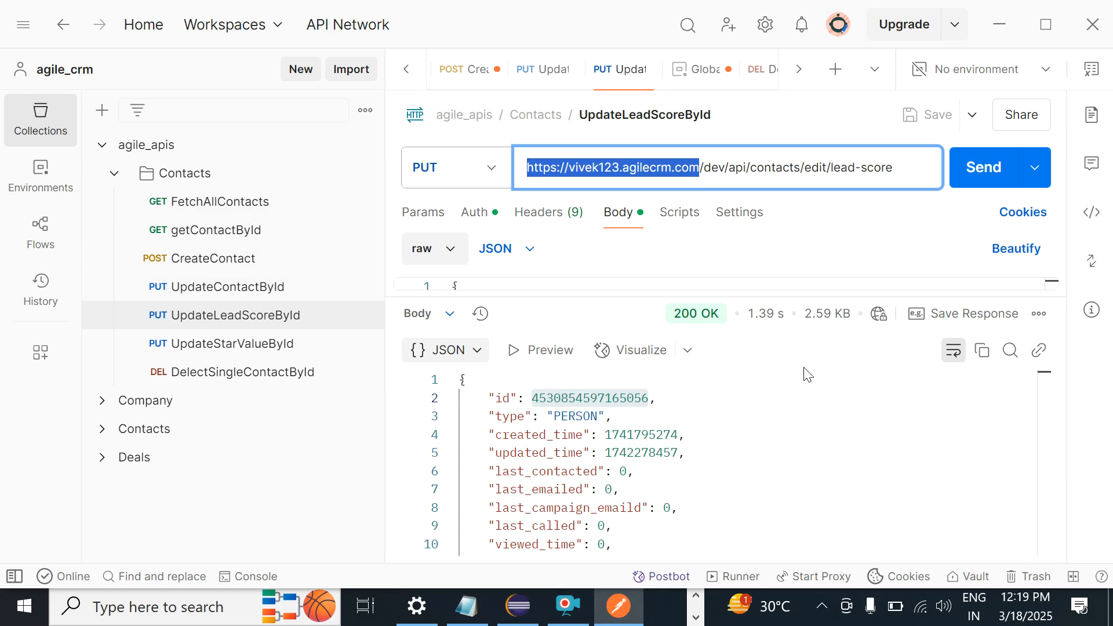
left_click(1094, 75)
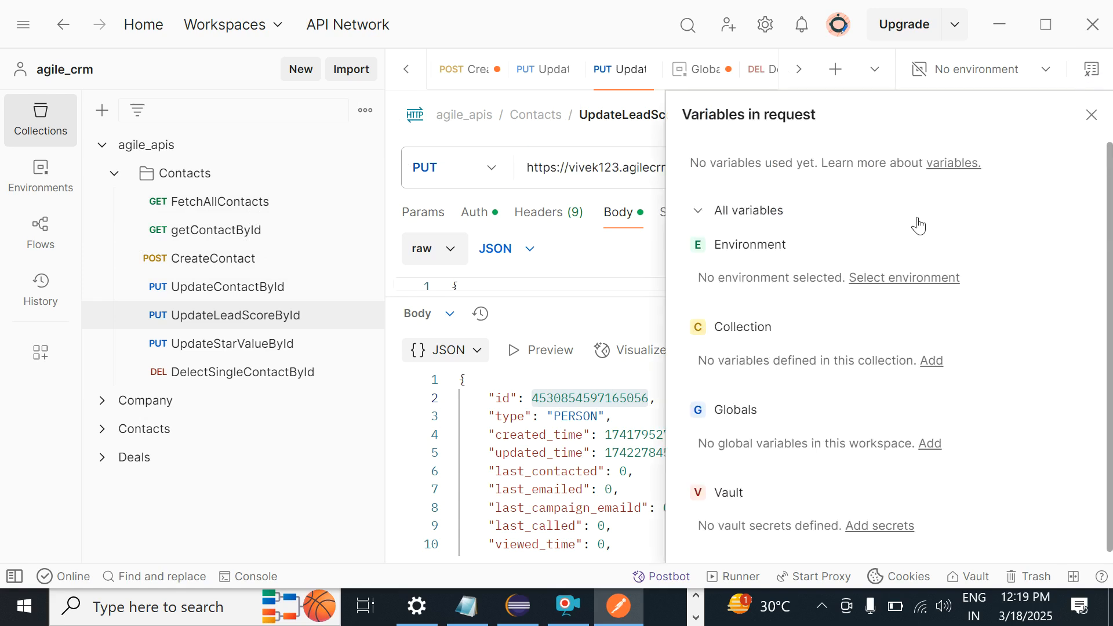
double_click(528, 429)
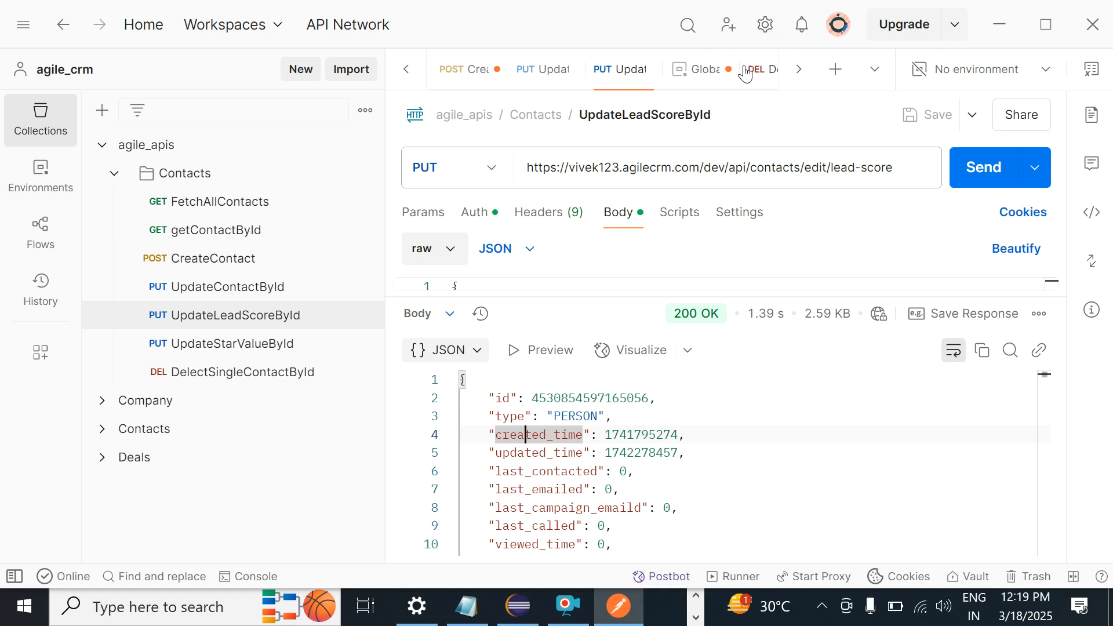
Step: Paste the base address plus a trailing '/' as baseURL's initial value and save the globals
left_click(699, 71)
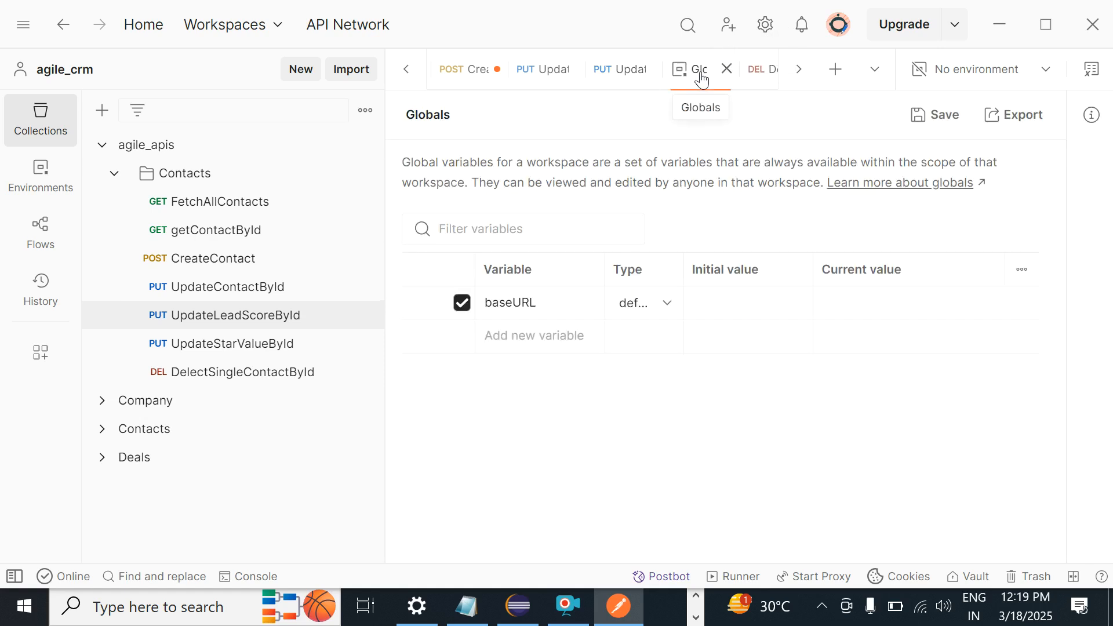
left_click(745, 302)
key("ctrl+v")
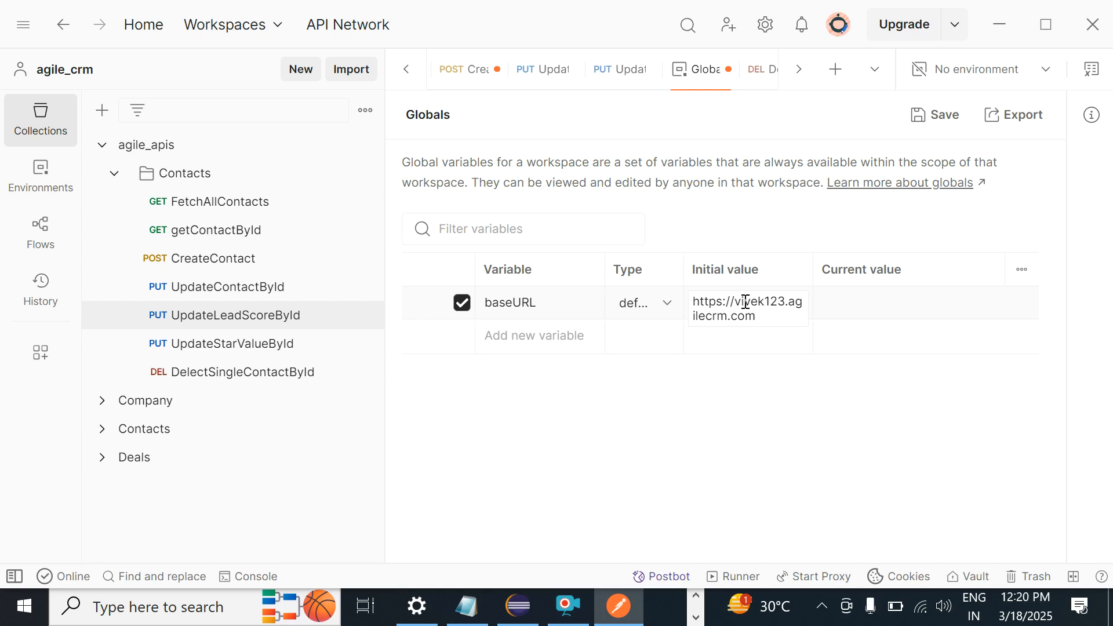
type("/")
left_click(755, 423)
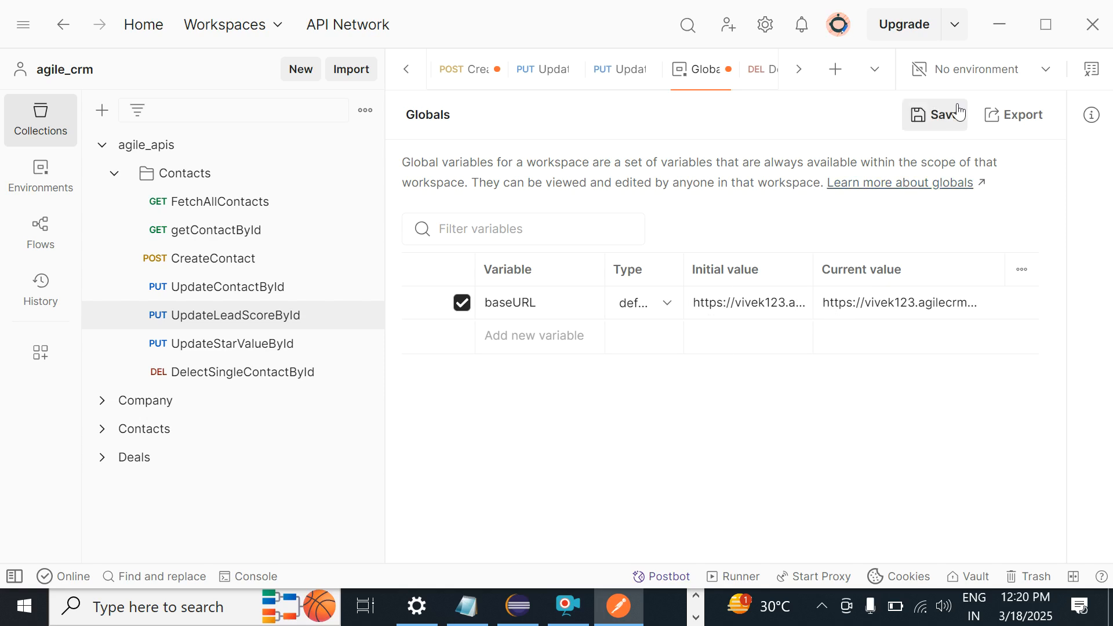
left_click(945, 120)
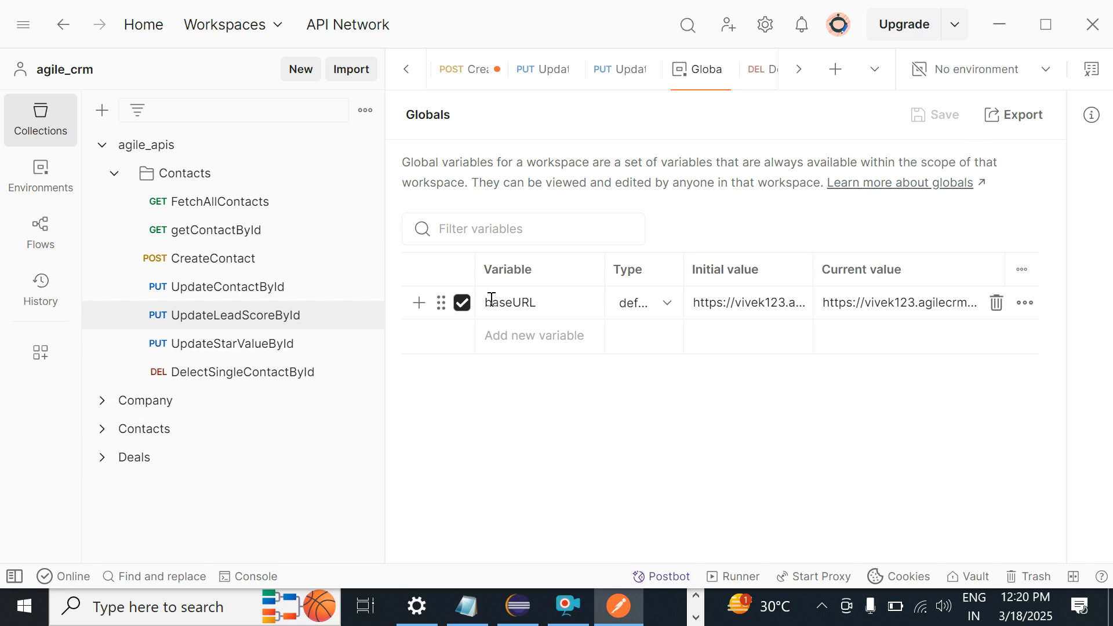
Step: Replace FetchAllContacts' hard-coded base address with {{baseURL}} and save the request
left_click(302, 204)
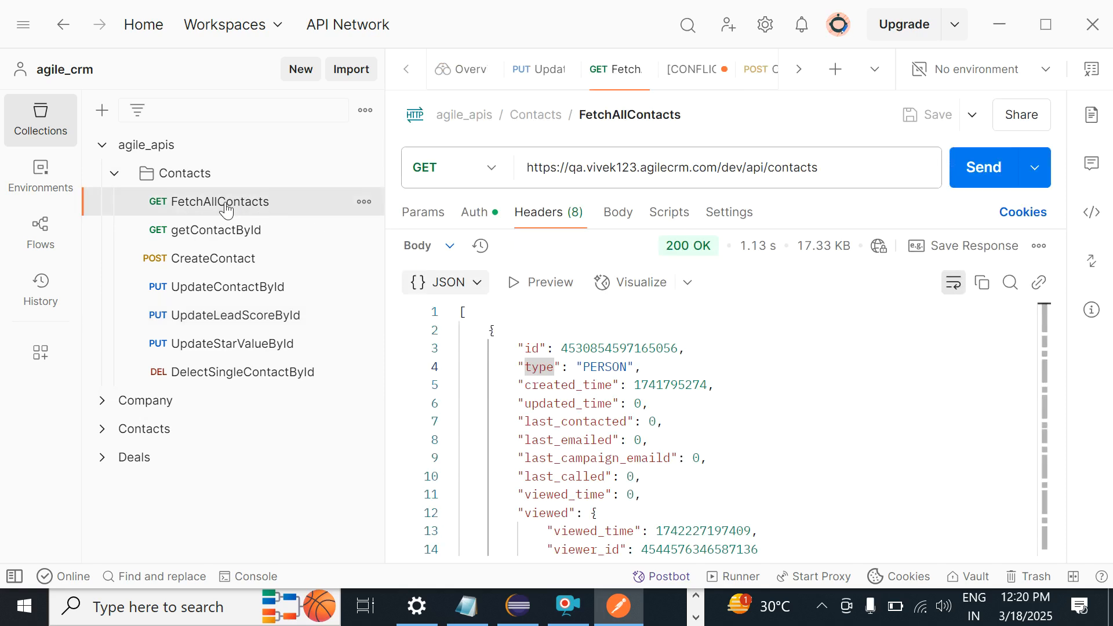
double_click(721, 170)
key("BackSpace")
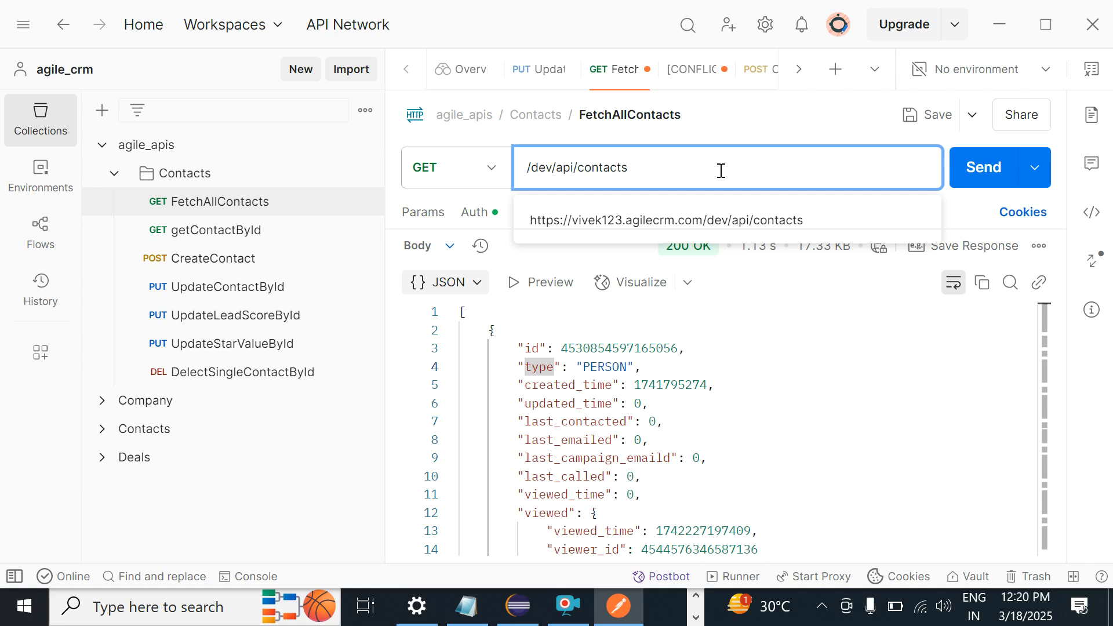
type("{")
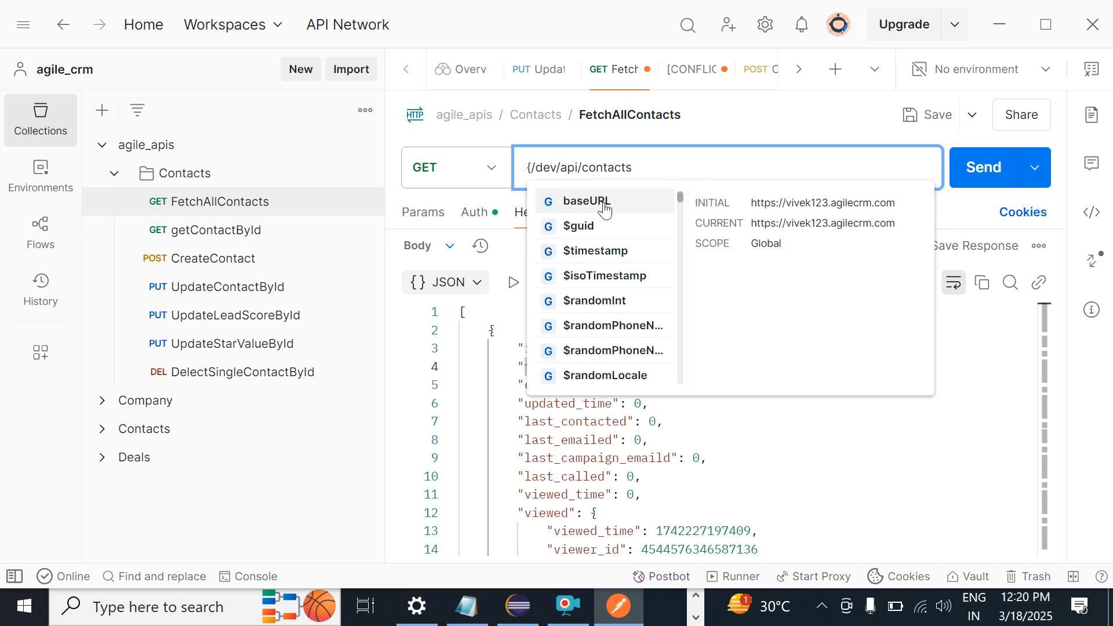
left_click(604, 203)
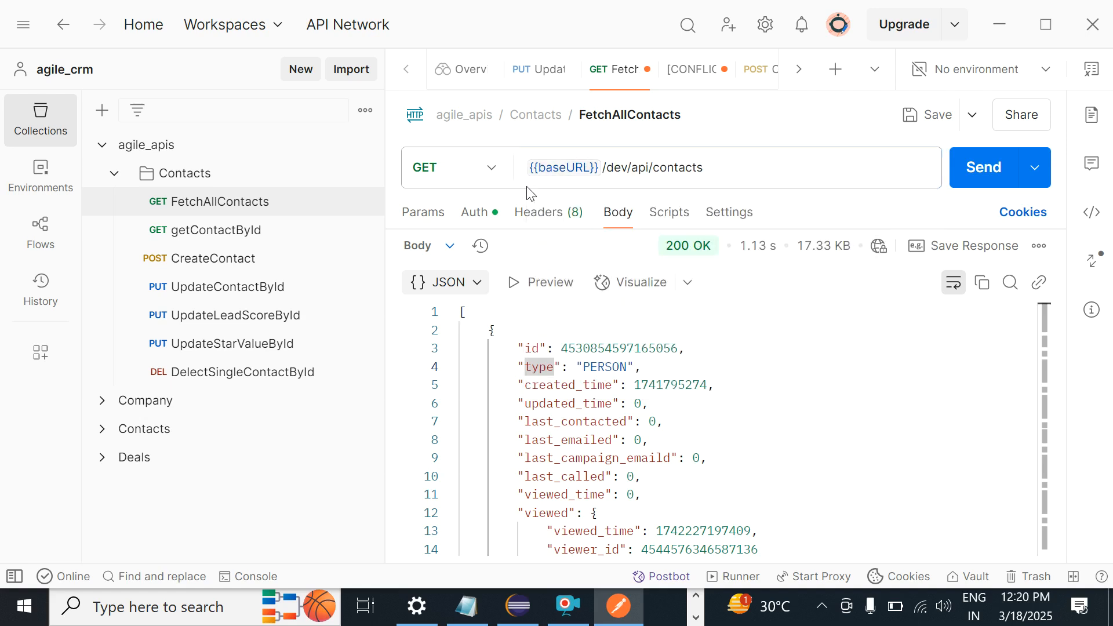
mouse_move(584, 170)
left_click(912, 113)
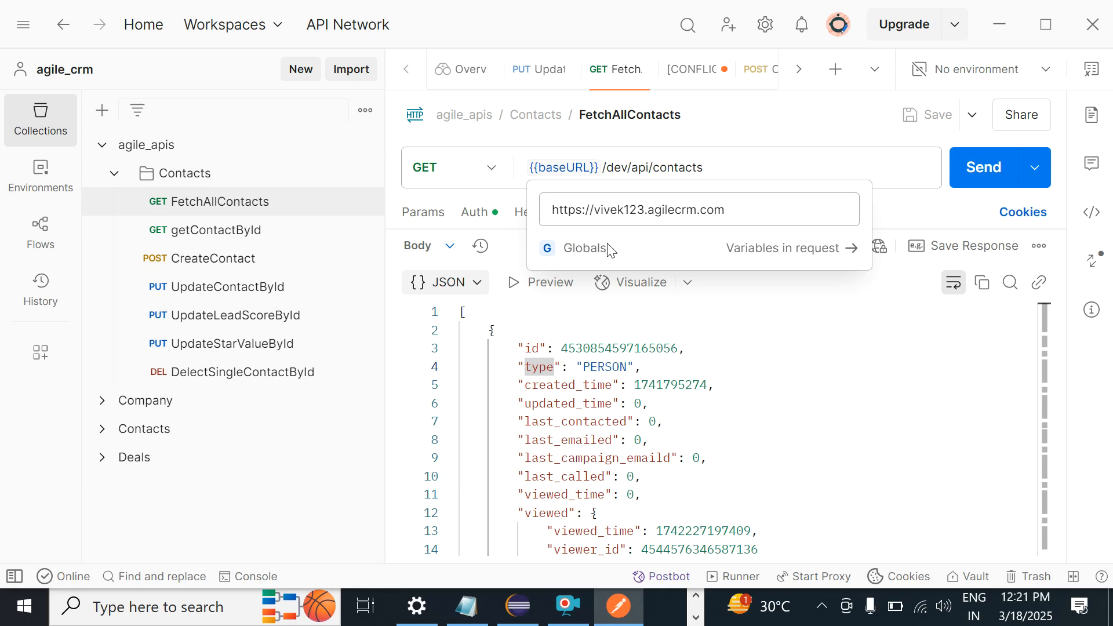
Step: Append a trailing '/' to baseURL's initial value in Globals and save
left_click(584, 248)
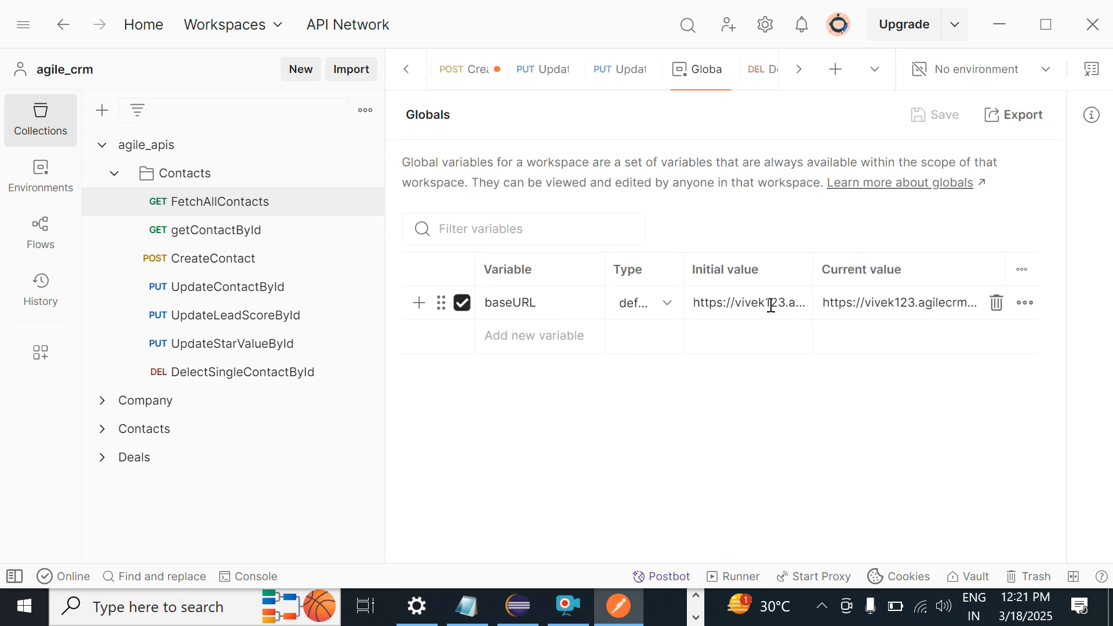
left_click(773, 304)
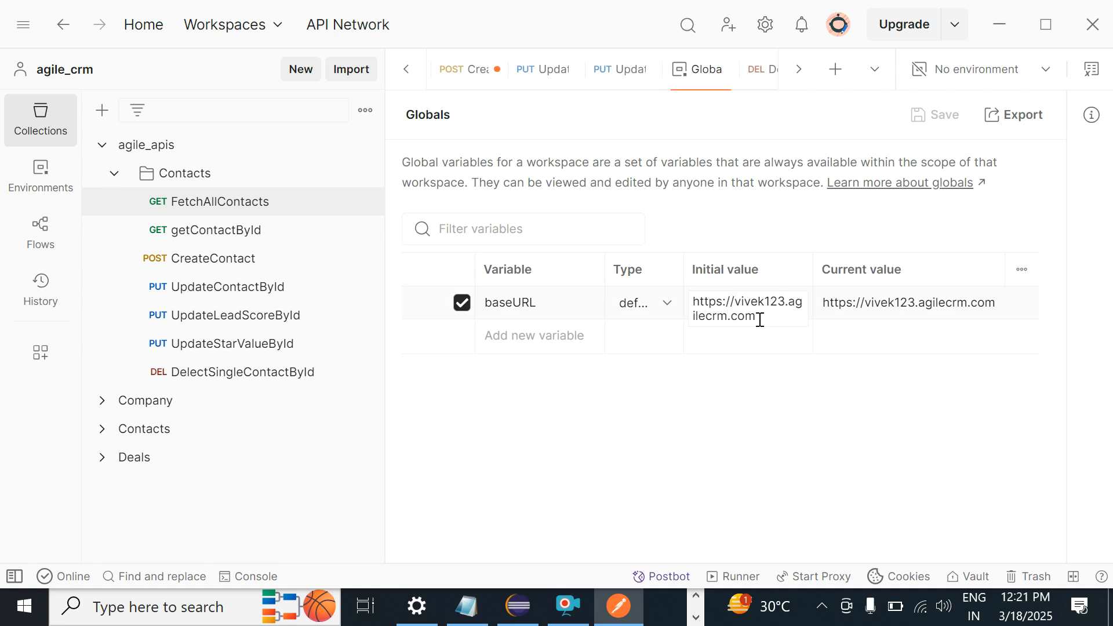
type("/")
left_click(942, 117)
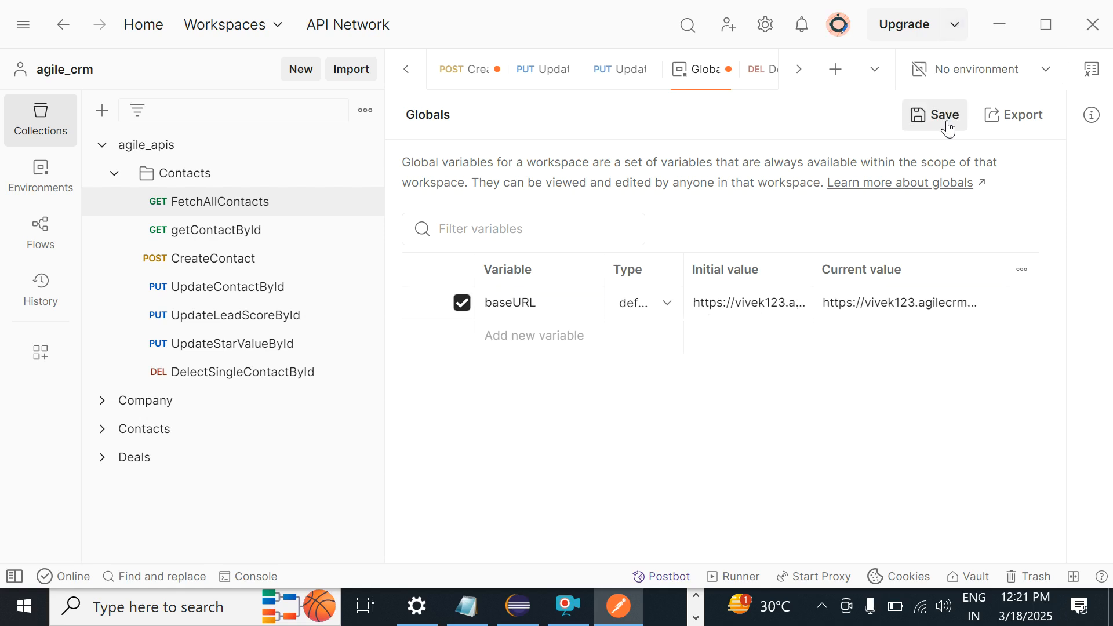
Step: Remove the extra slash after {{baseURL}} in FetchAllContacts, copy the reference, and save
left_click(195, 209)
left_click(610, 167)
key("BackSpace")
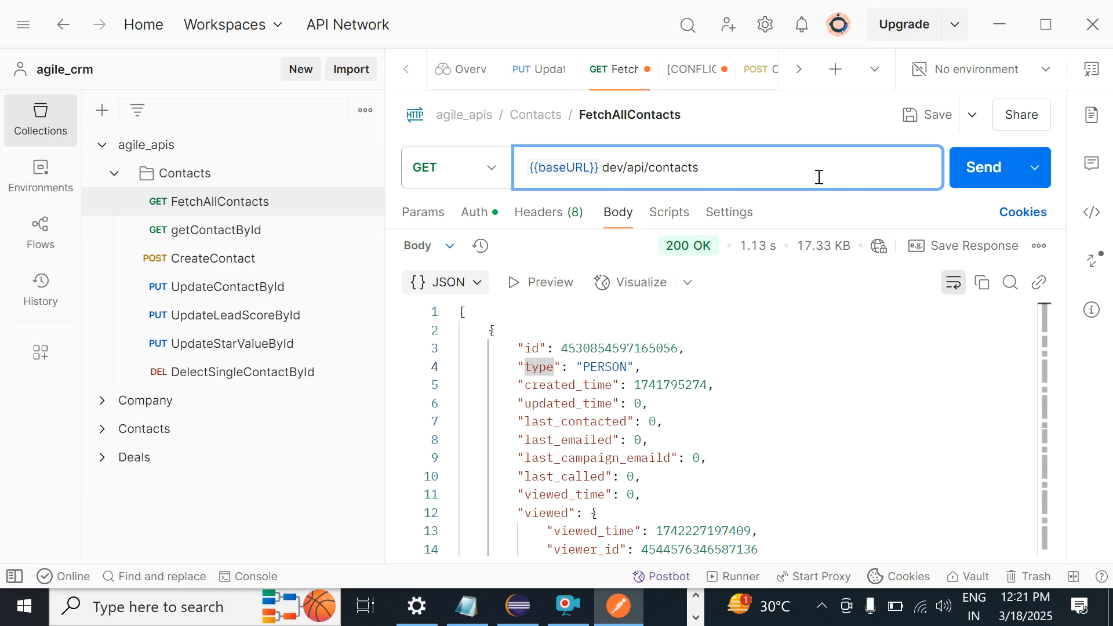
left_click_drag(602, 167, 445, 188)
key("ctrl+c")
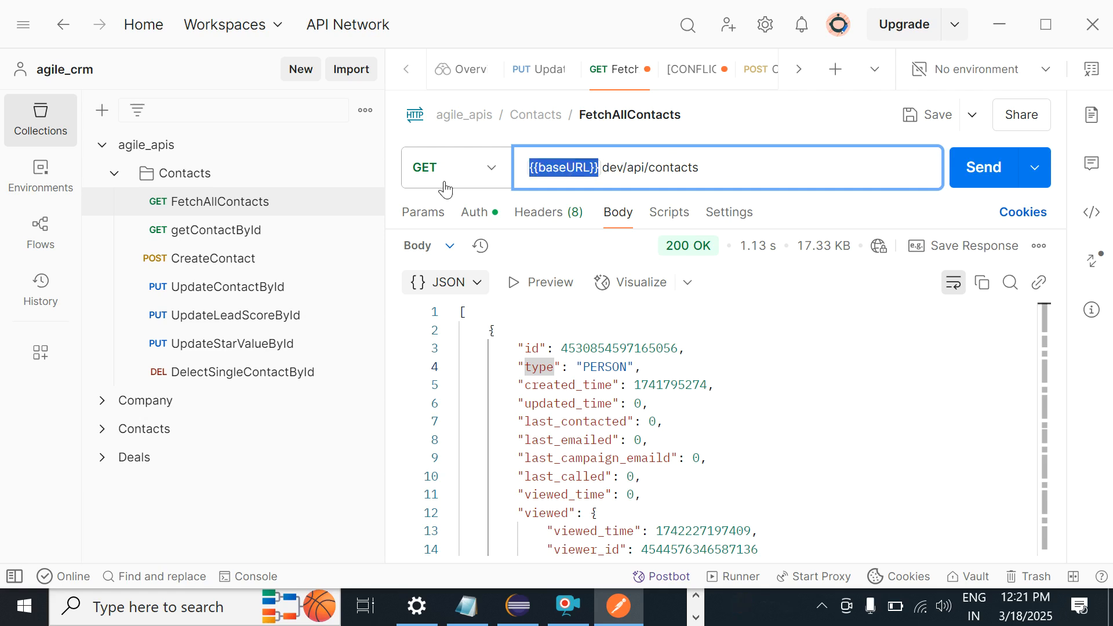
key("ctrl+s")
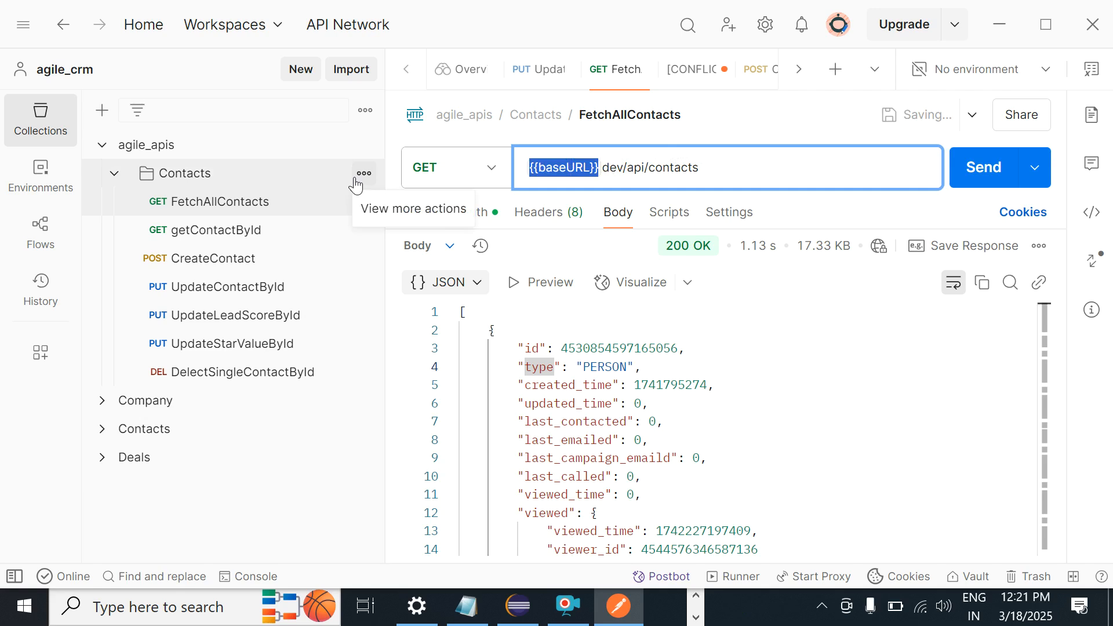
Step: Replace the hard-coded host with {{baseURL}} in getContactById and CreateContact
key("ctrl+Tab")
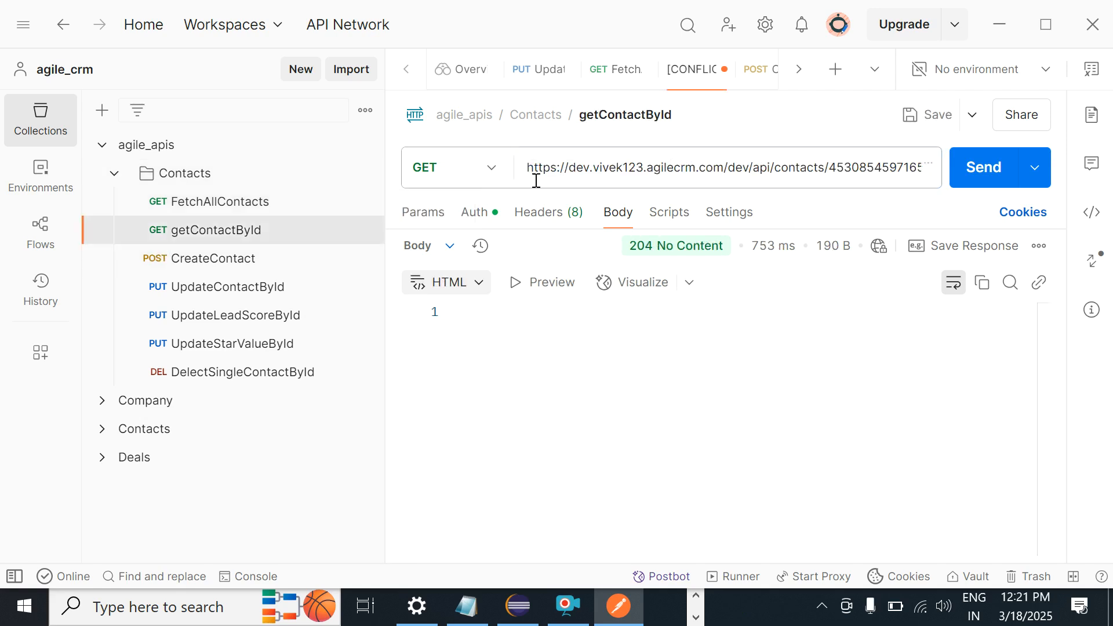
left_click(724, 167)
left_click_drag(724, 167, 384, 141)
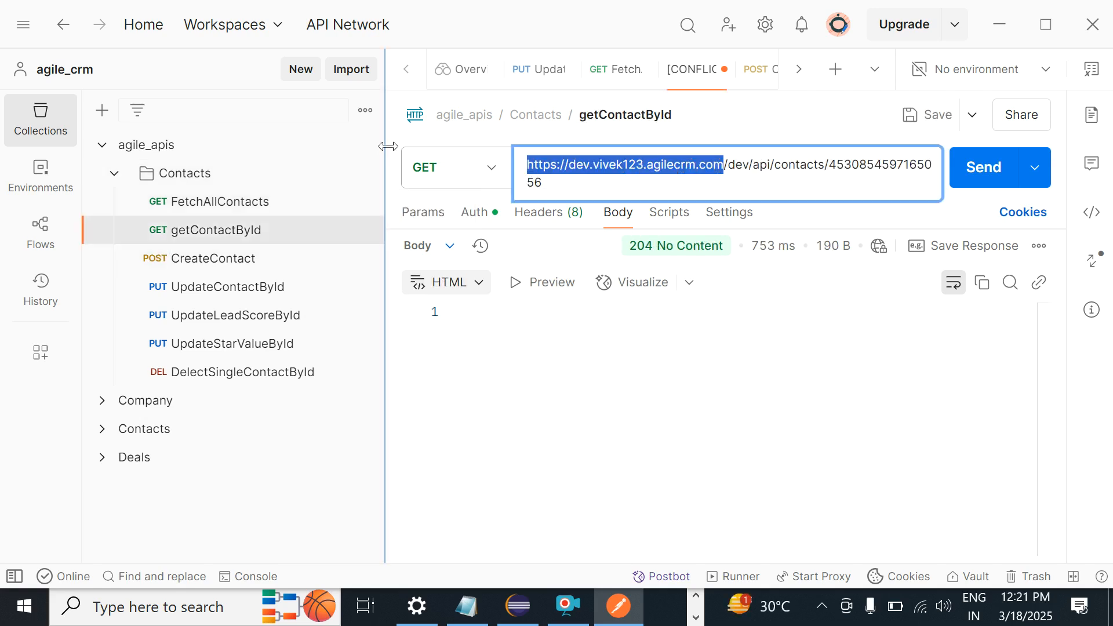
key("ctrl+v")
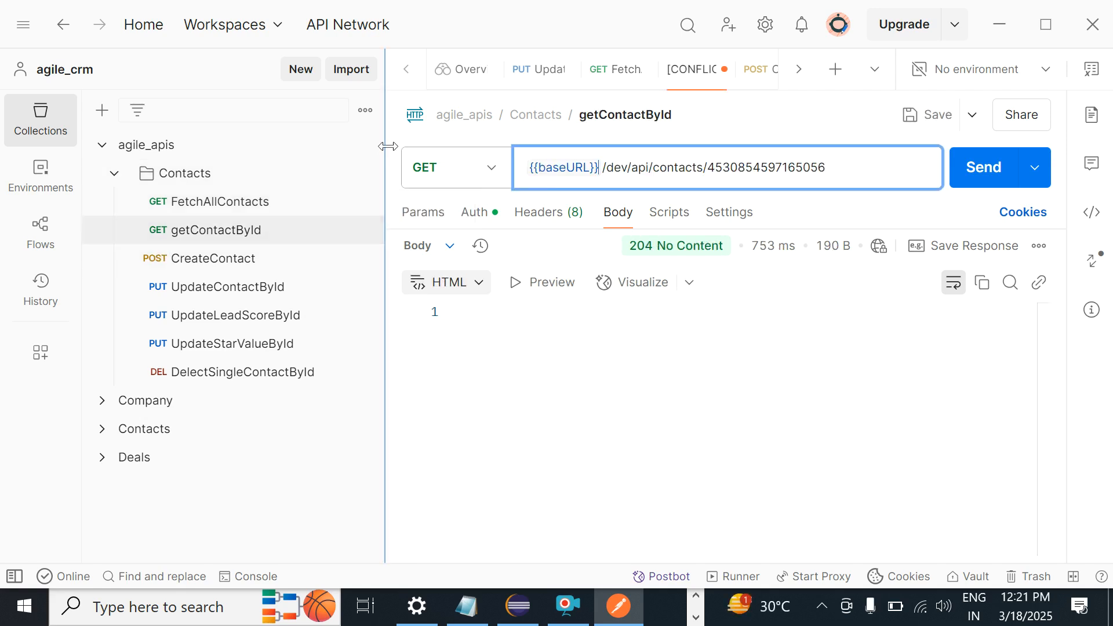
left_click(179, 258)
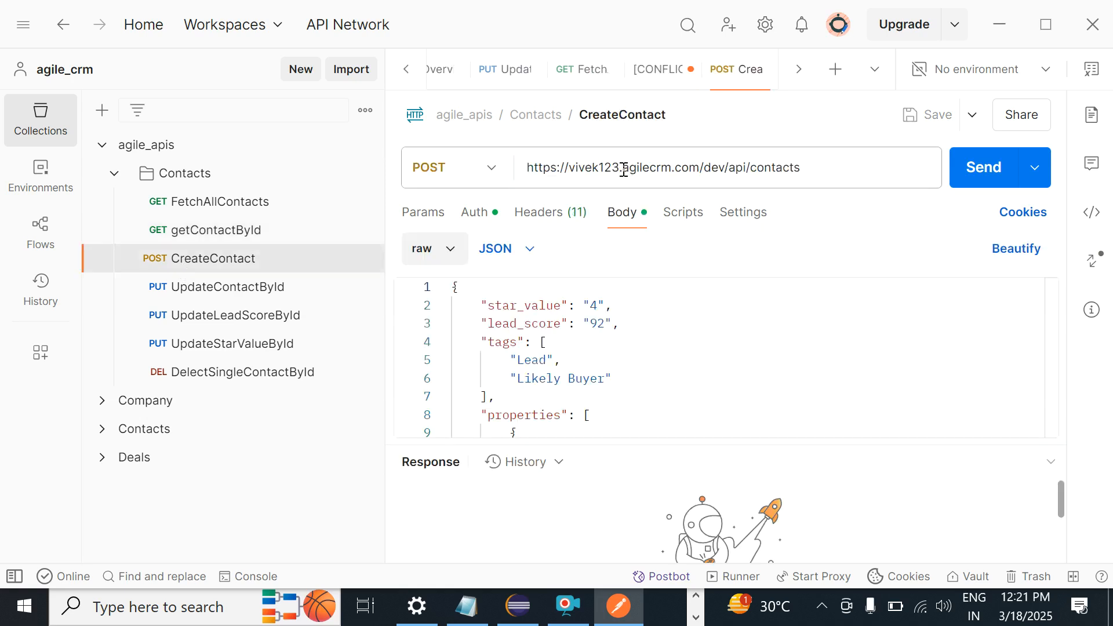
left_click_drag(699, 167, 348, 179)
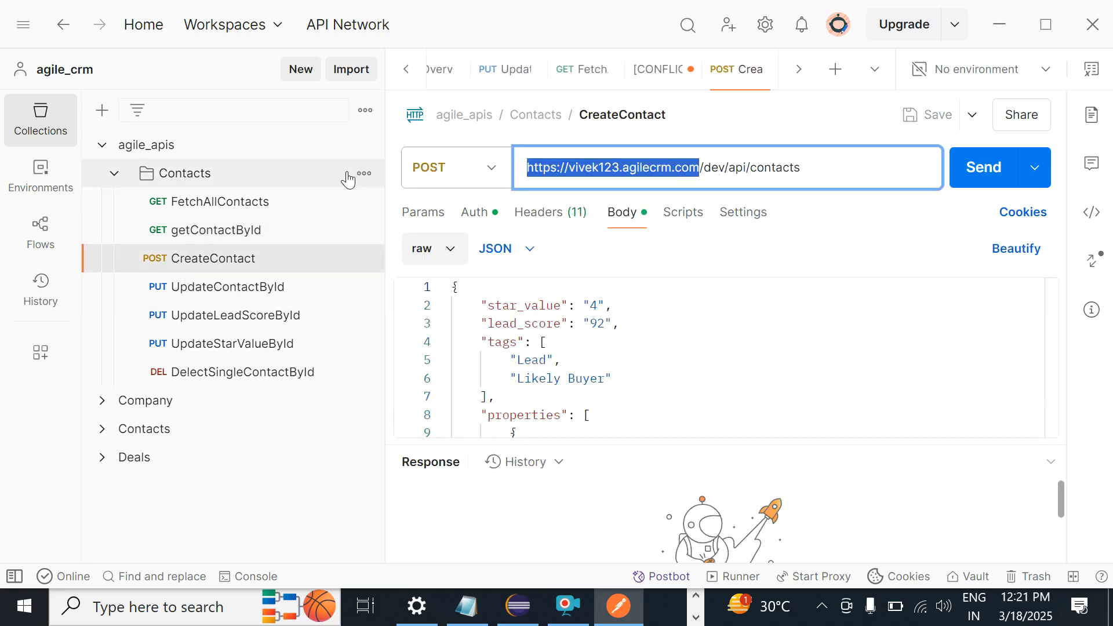
key("Right")
key("shift+Left")
key("shift+Left")
key("shift+Left")
key("shift+Left")
key("shift+Left")
key("shift+Left")
key("shift+Left")
key("shift+Left")
key("shift+Left")
key("shift+Left")
key("shift+Left")
key("shift+Left")
key("shift+Left")
key("shift+Left")
key("shift+Left")
key("shift+Left")
key("shift+Left")
key("shift+Left")
key("shift+Left")
key("shift+Left")
key("ctrl+v")
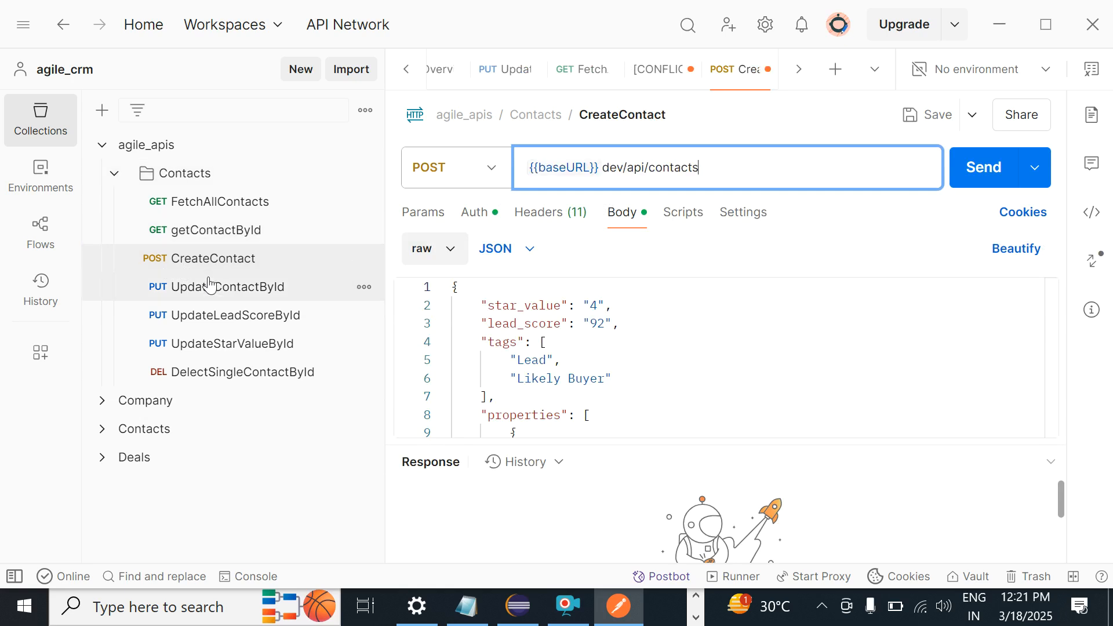
Step: Swap the host for {{baseURL}} in UpdateContactById and UpdateLeadScoreById
left_click(214, 235)
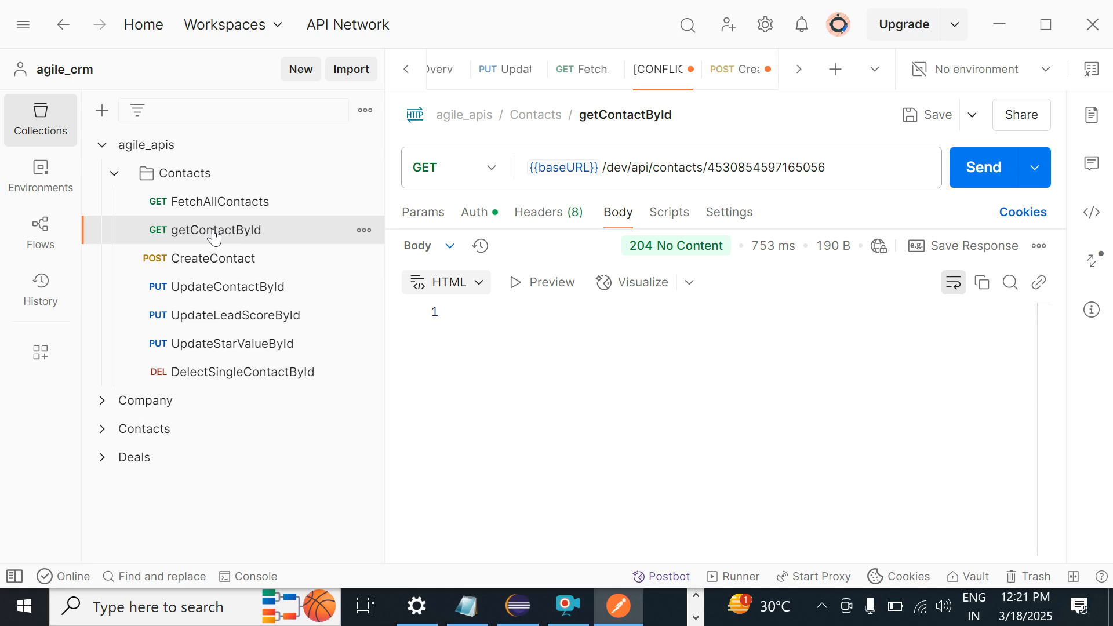
left_click(605, 168)
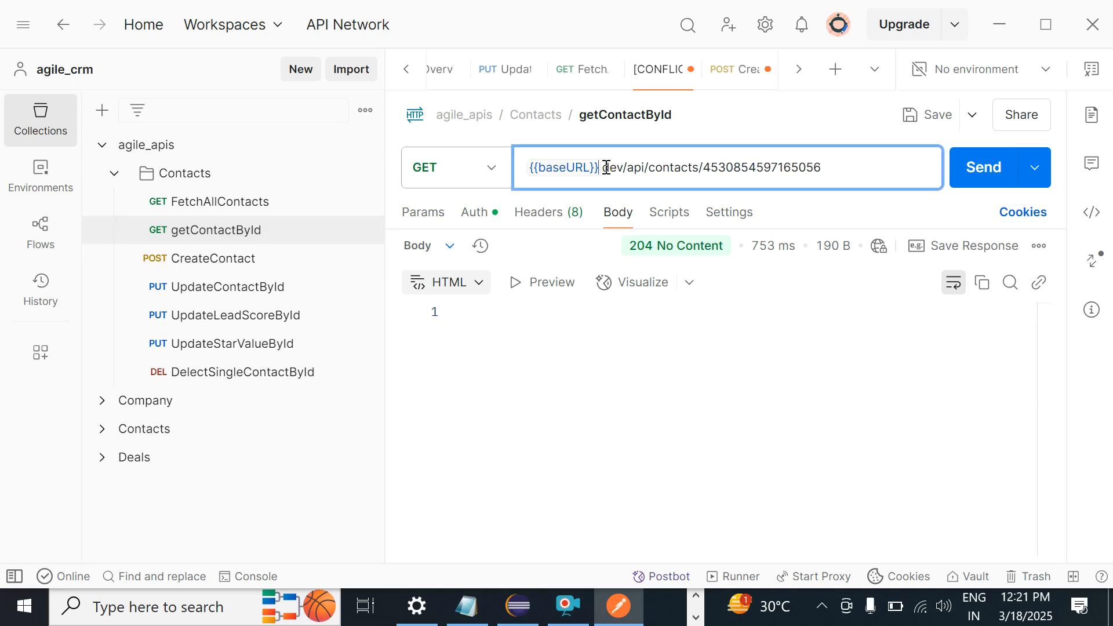
left_click(263, 288)
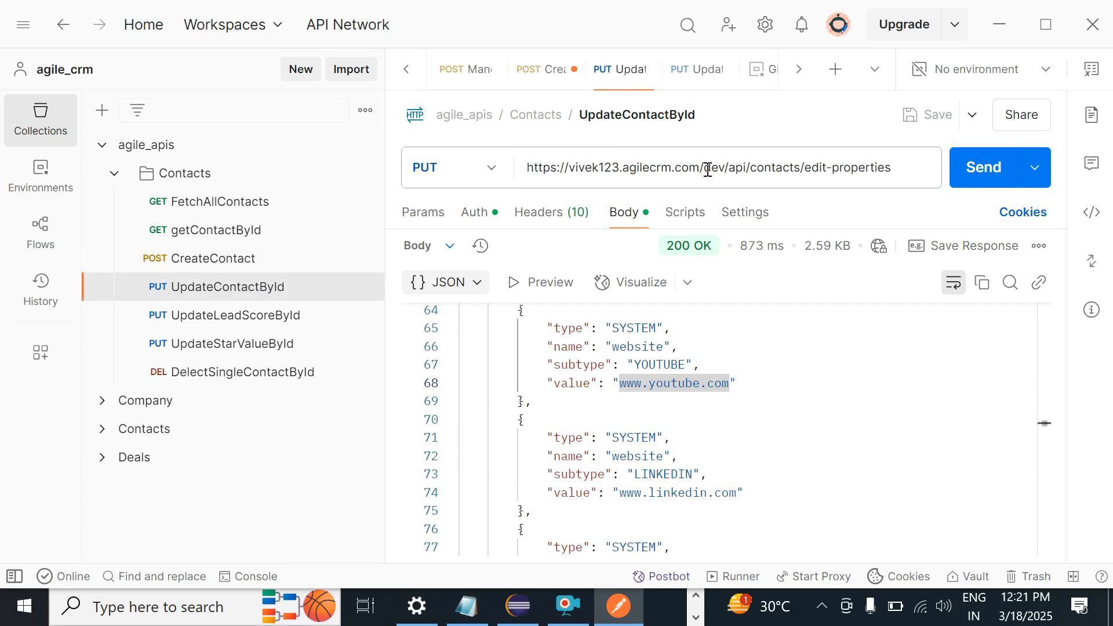
left_click_drag(709, 167, 373, 199)
key("ctrl+v")
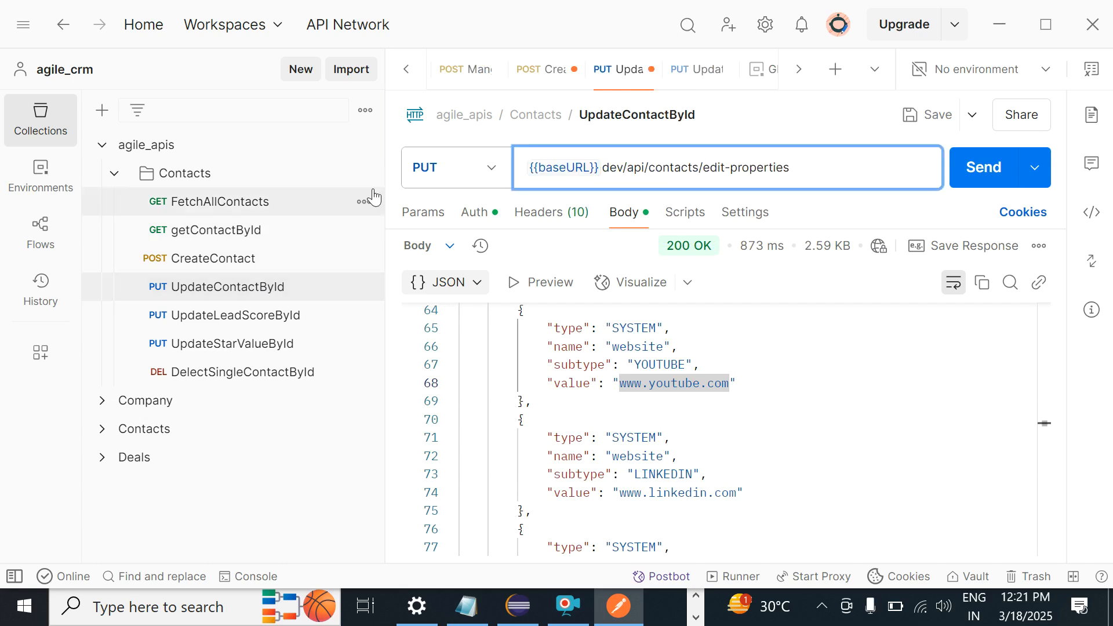
left_click(241, 315)
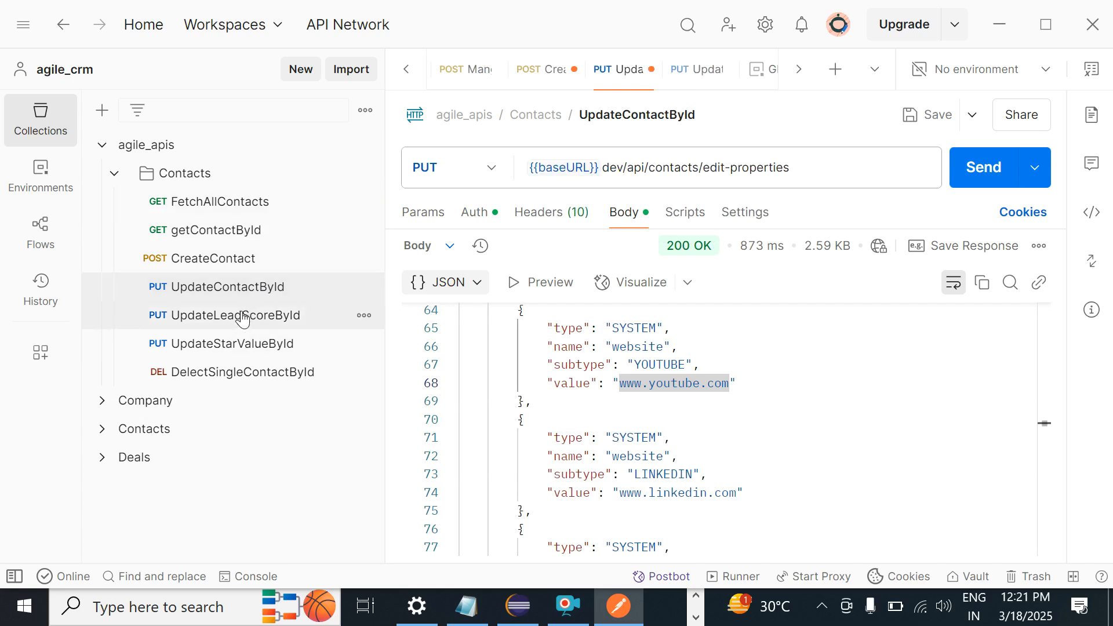
double_click(704, 168)
left_click(709, 168)
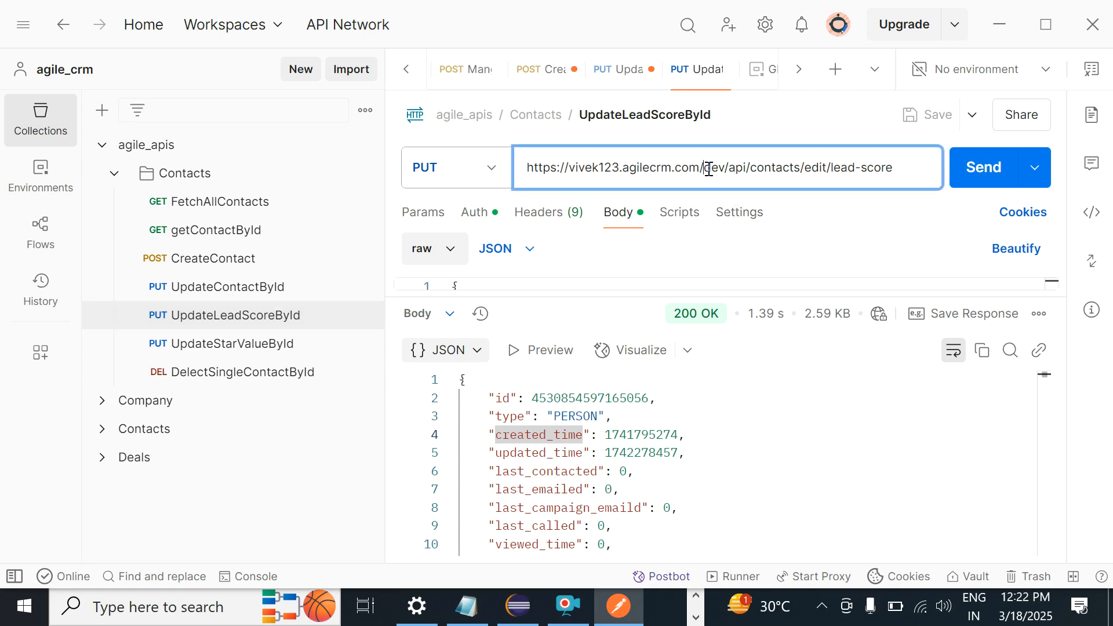
key("shift+Home")
key("ctrl+v")
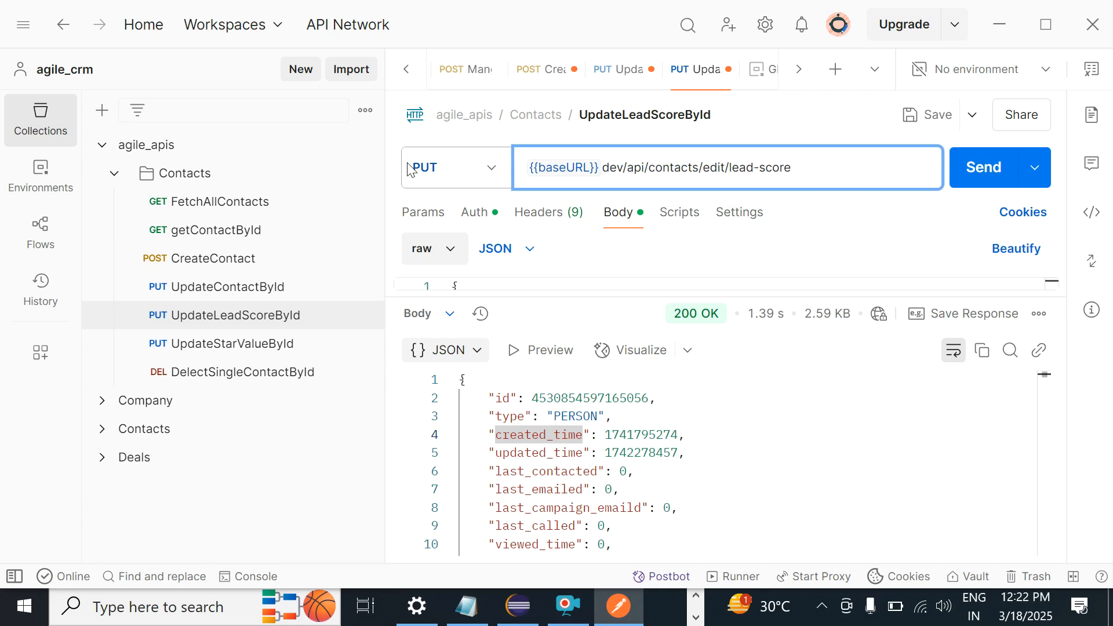
Step: Use {{baseURL}} in UpdateStarValueById and DelectSingleContactById, save, and open Globals from the variable popup
left_click(238, 343)
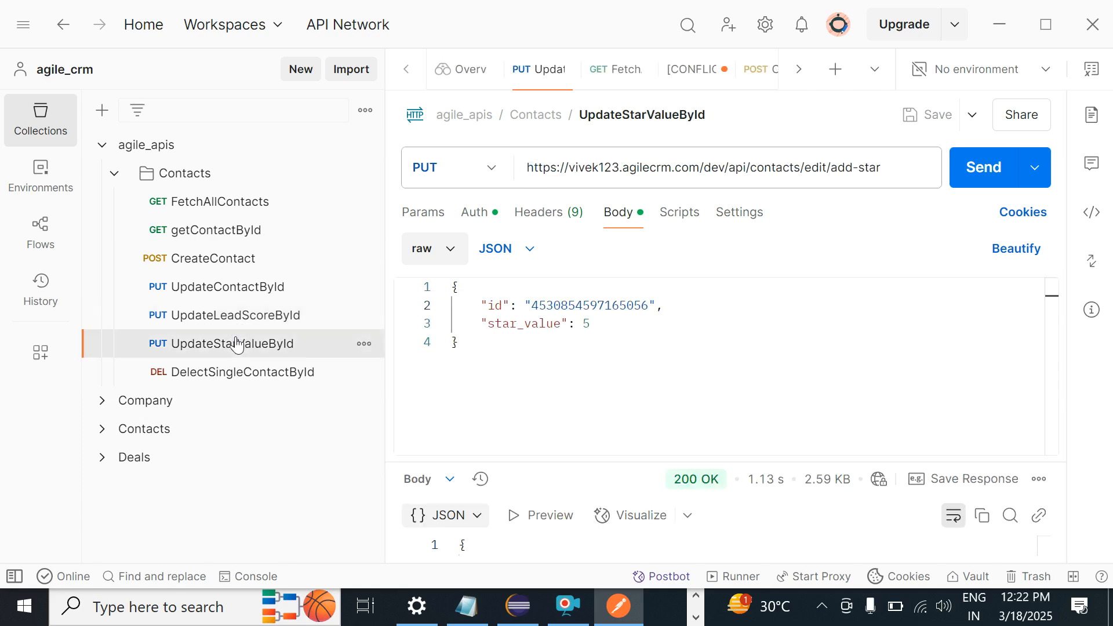
left_click(704, 166)
key("shift+Home")
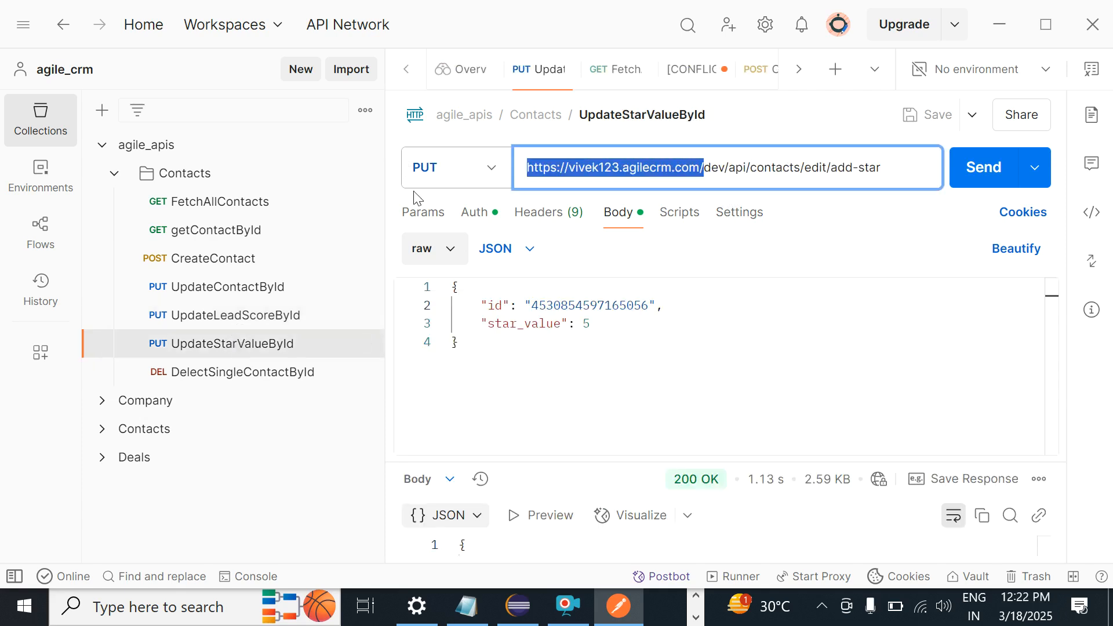
type("{{baseURL}}")
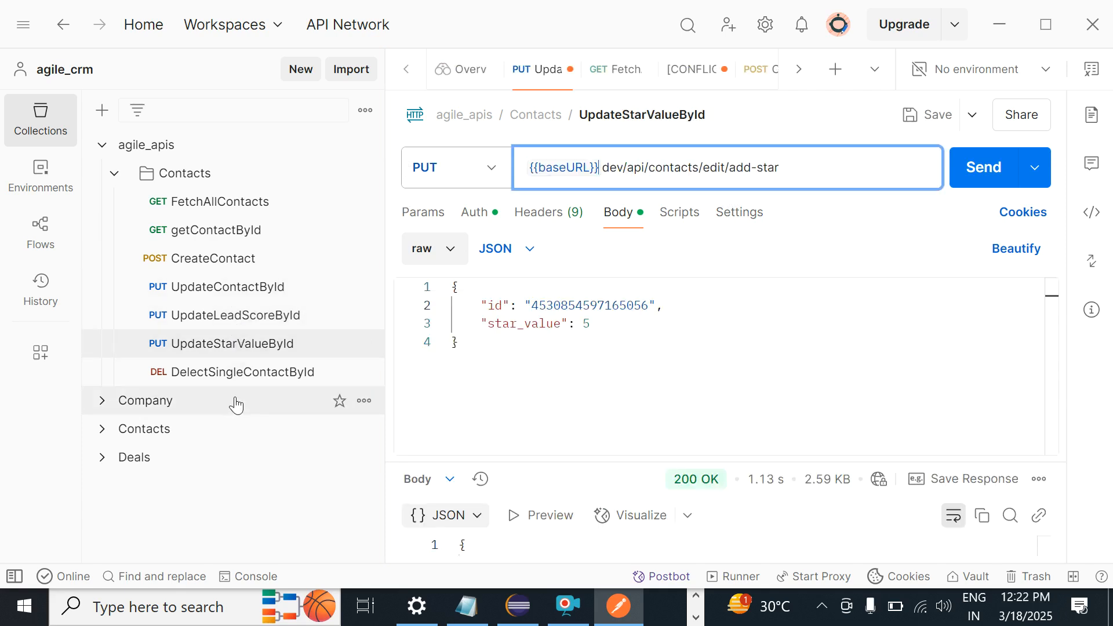
left_click(235, 384)
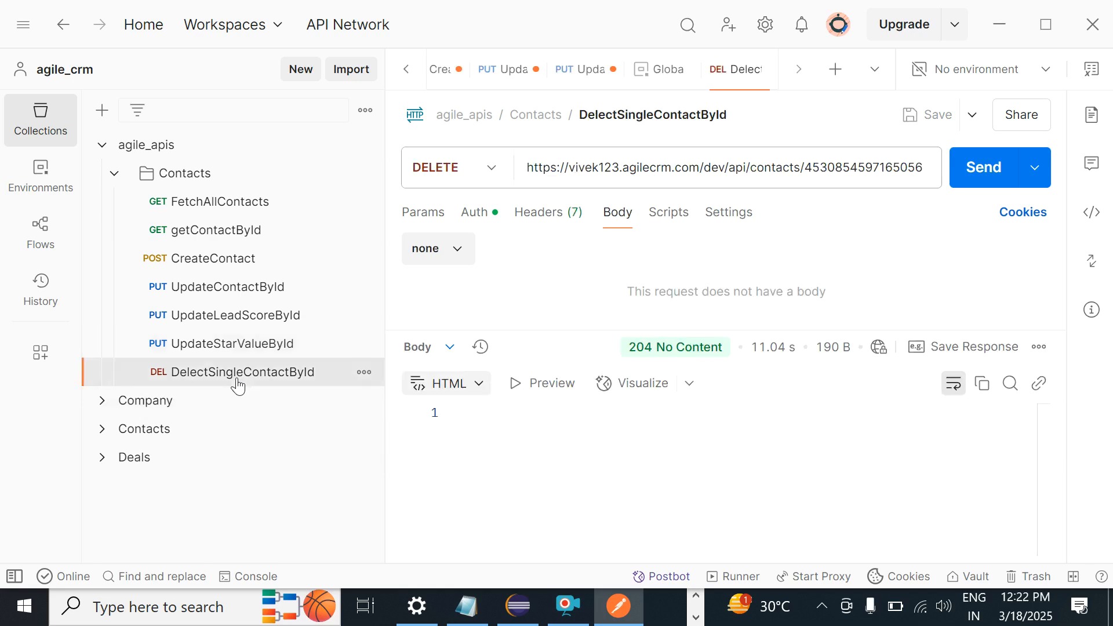
left_click(806, 173)
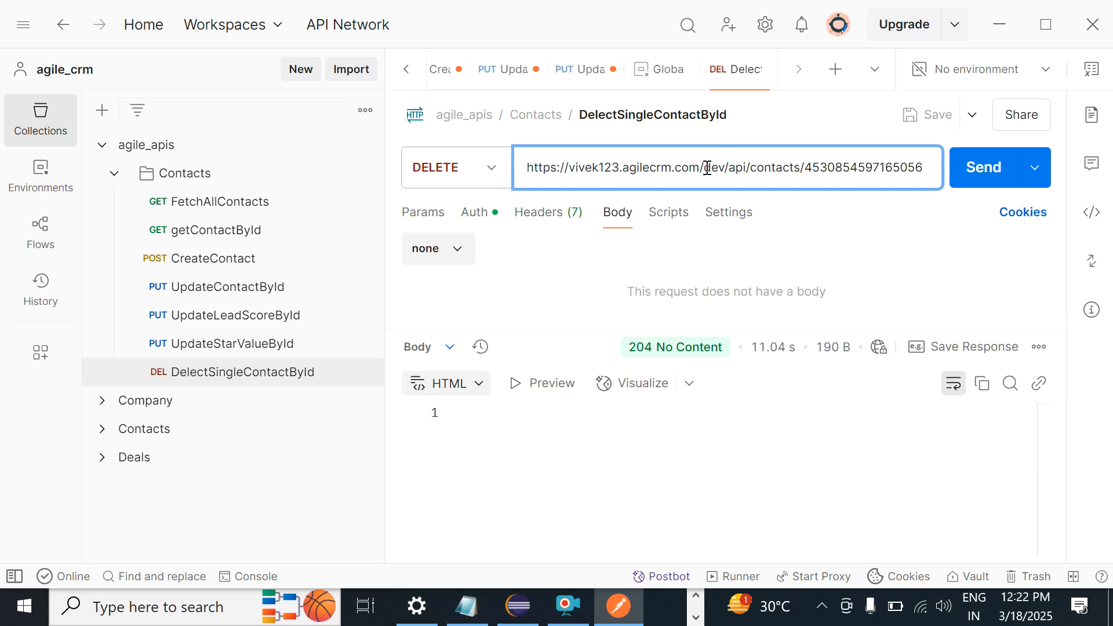
left_click_drag(705, 167, 524, 168)
type("{{baseURL}}")
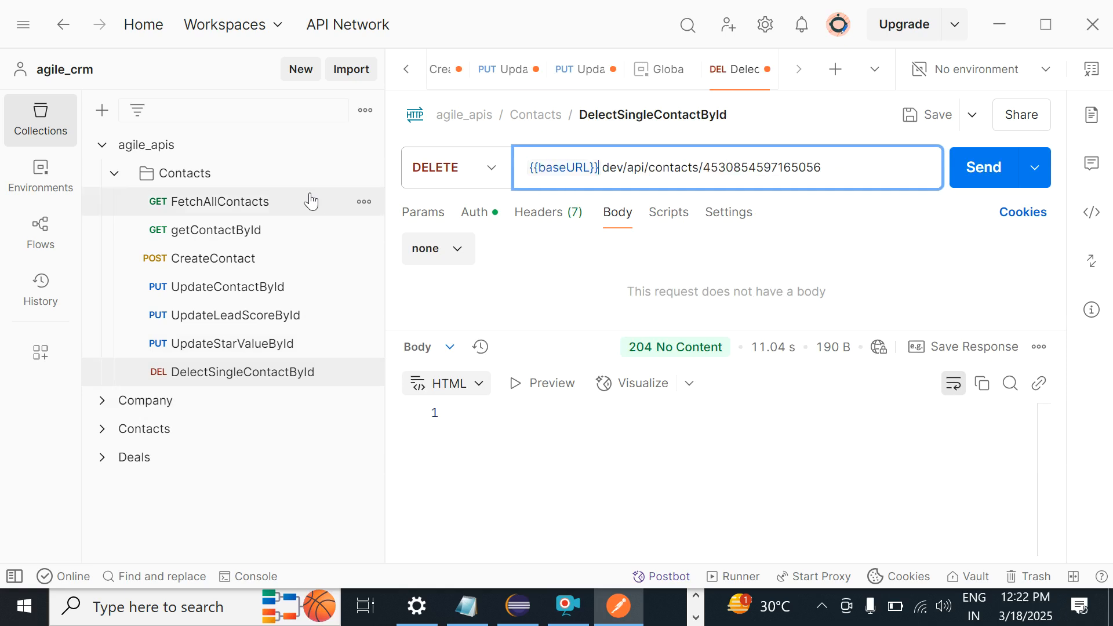
left_click(495, 471)
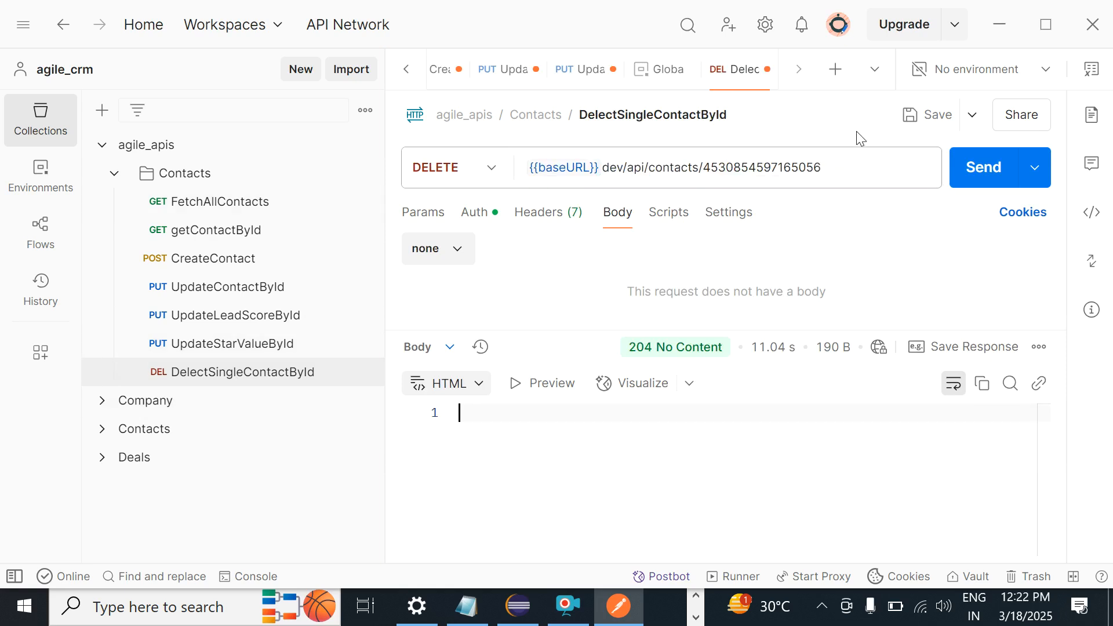
left_click(912, 117)
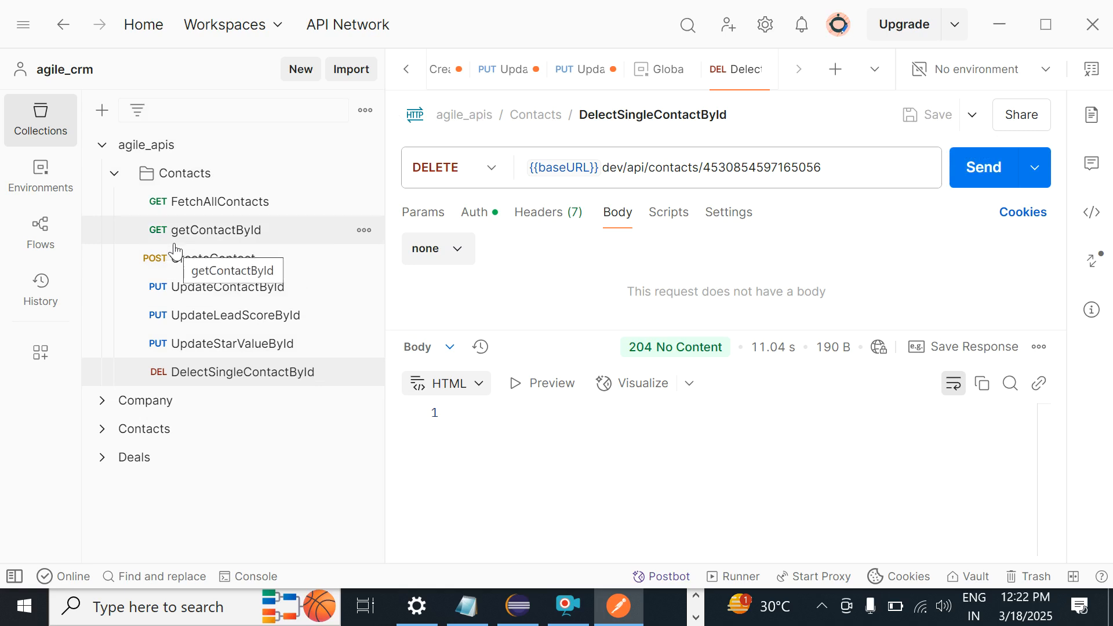
mouse_move(557, 172)
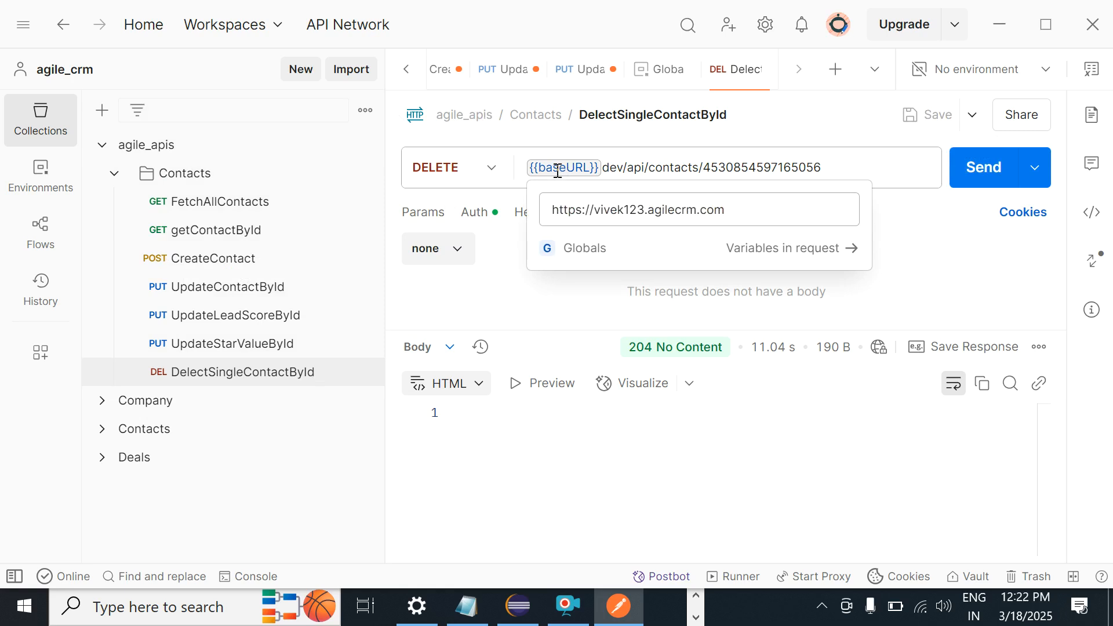
left_click(579, 256)
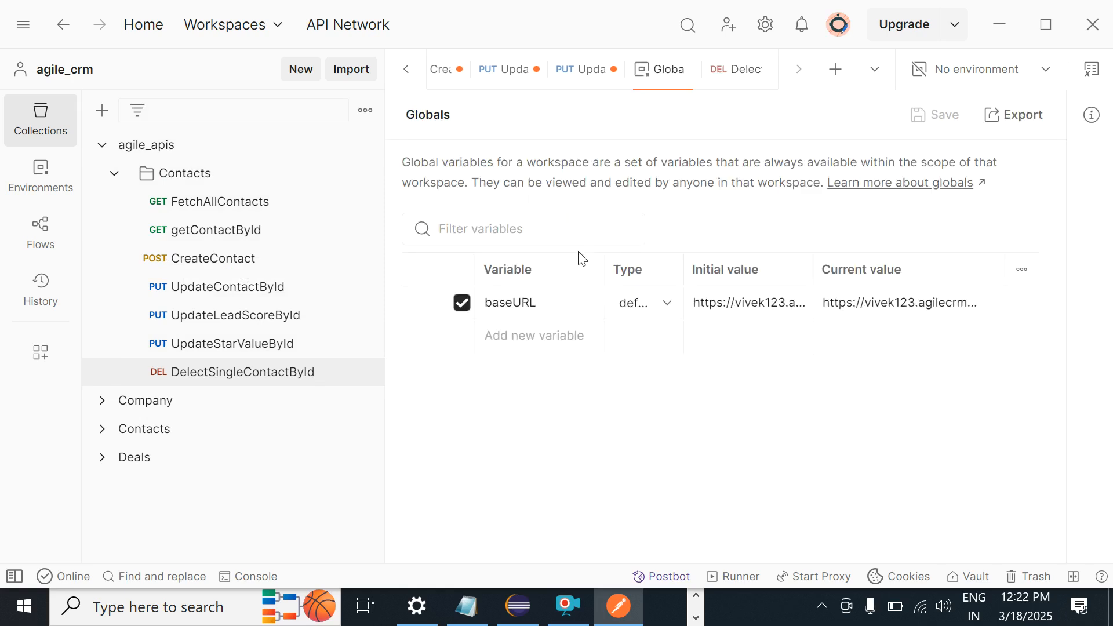
Step: Check baseURL's full initial value, then add 'Variables - Global Variables' on a new line in the notes
left_click(752, 303)
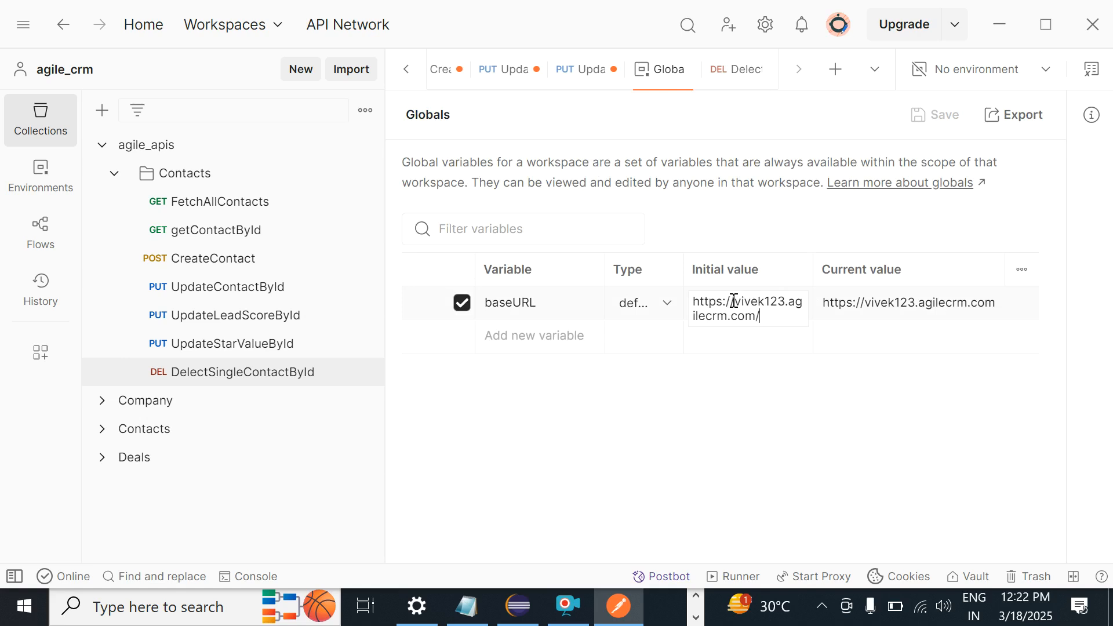
key("alt+Tab")
key("Return")
key("Return")
key("Return")
key("Return")
key("Return")
key("Return")
key("BackSpace")
key("BackSpace")
key("BackSpace")
key("BackSpace")
type("Variables -  Global")
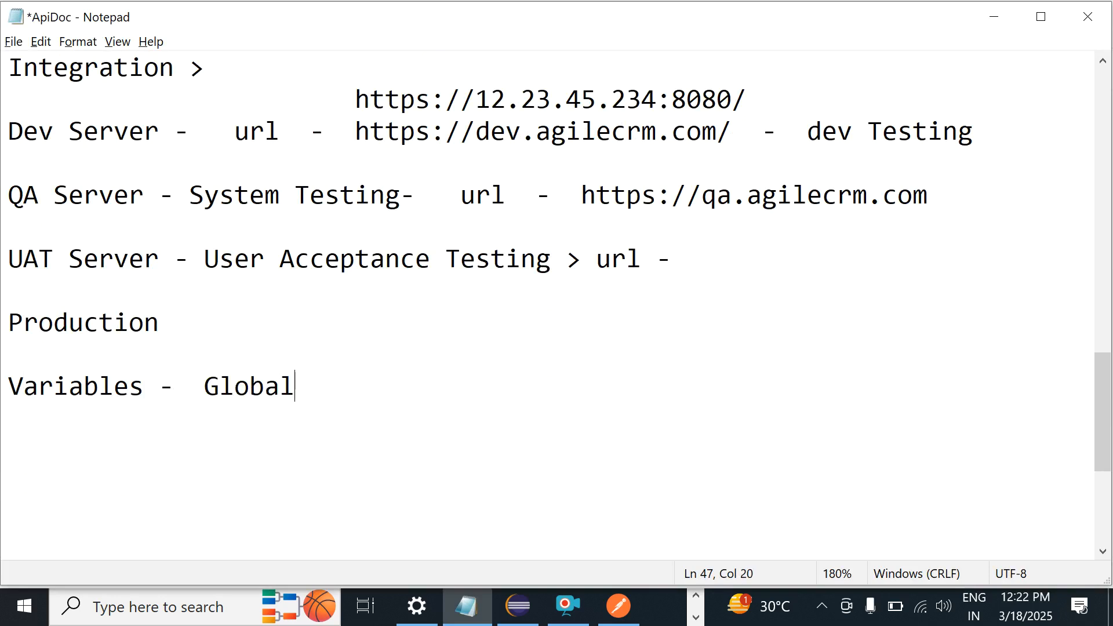
type(" Variables")
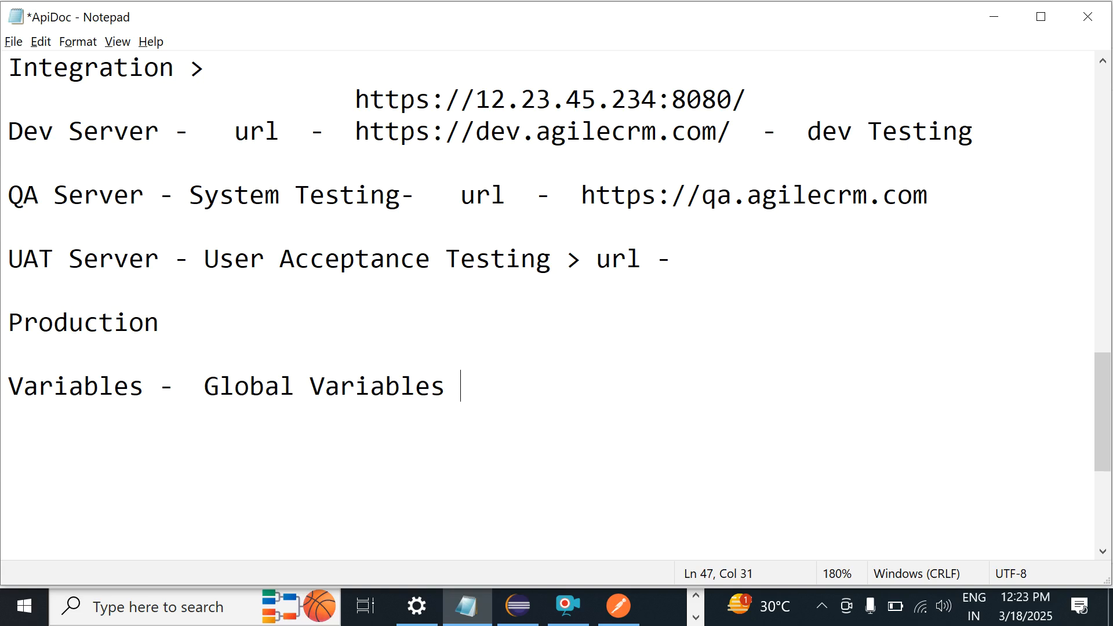
Step: Collapse the Contacts folder, view the agile_apis overview, then return to the Notepad notes
key("alt+Tab")
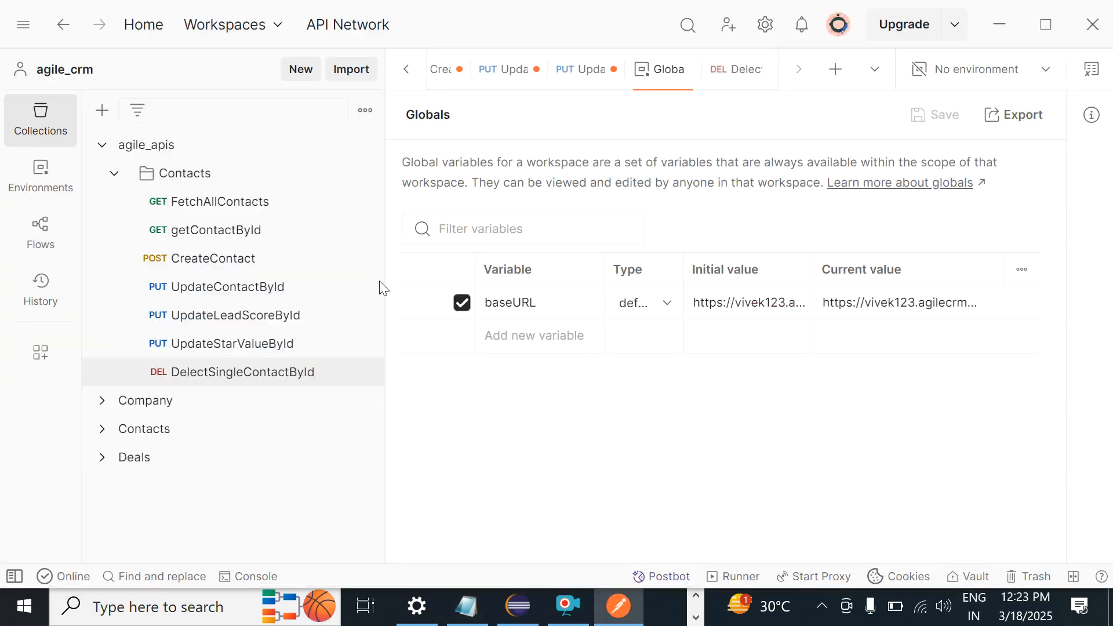
left_click(114, 172)
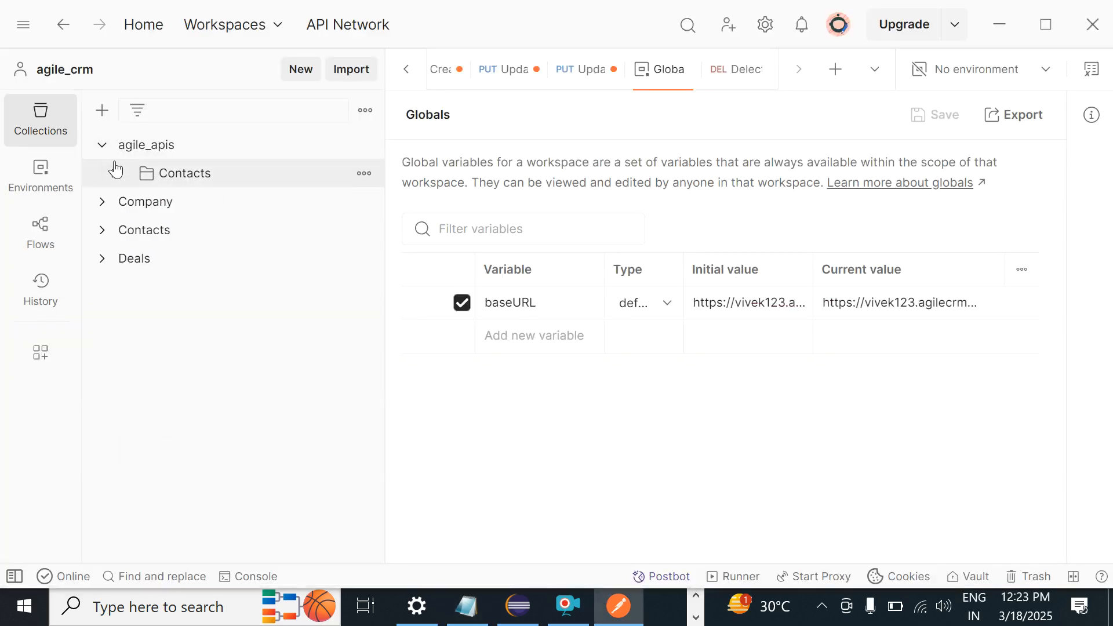
left_click(123, 156)
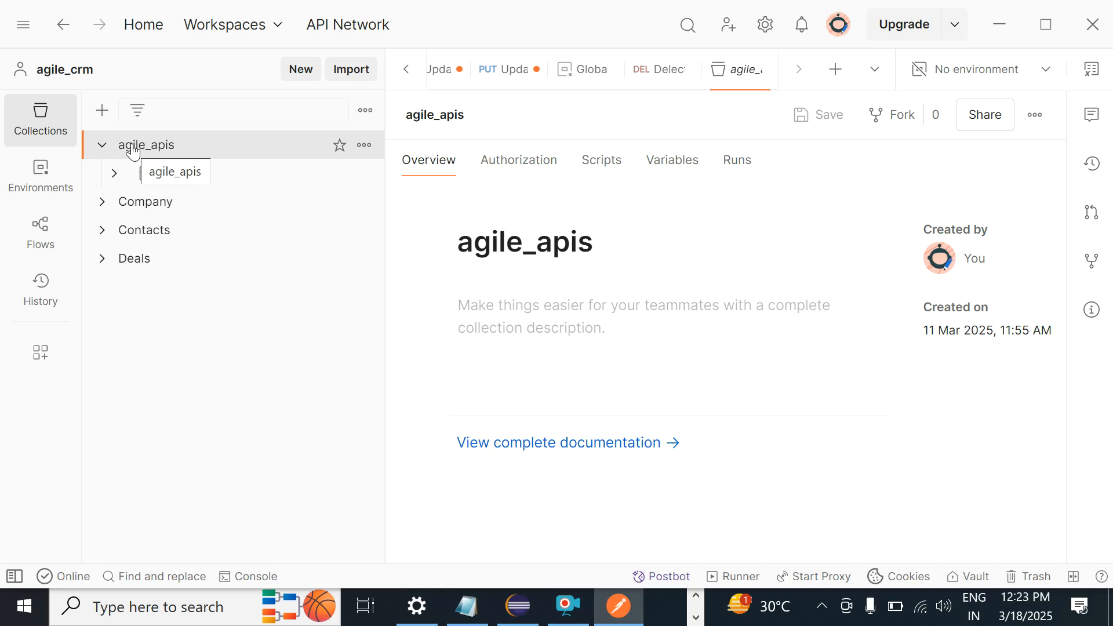
key("alt+Tab")
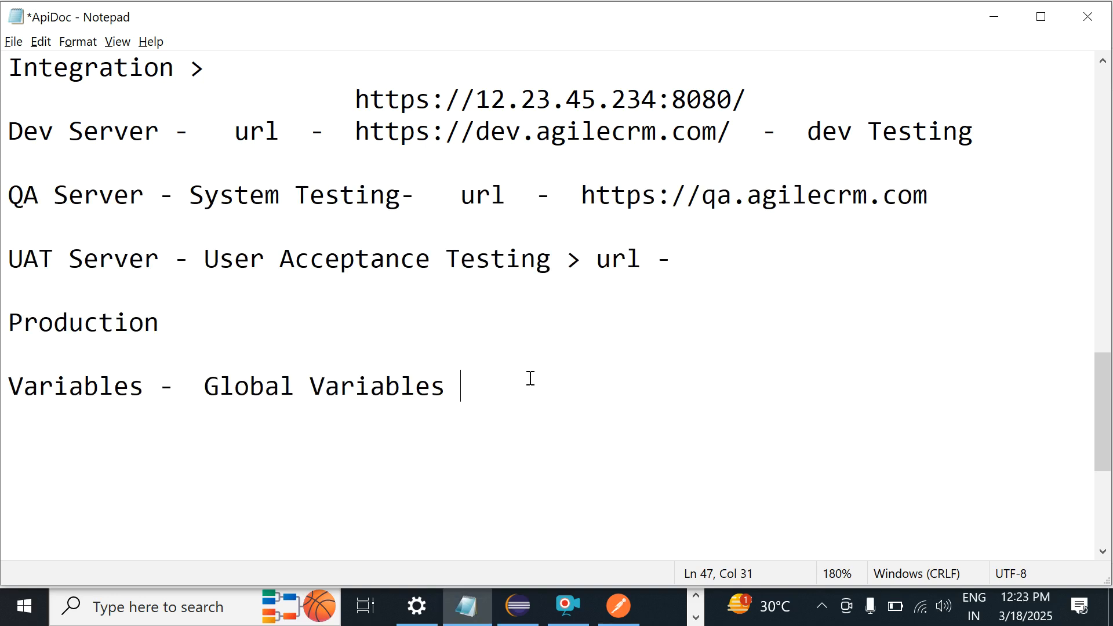
Step: Save the ApiDoc notes file and go back to the agile_apis collection in Postman
key("ctrl+s")
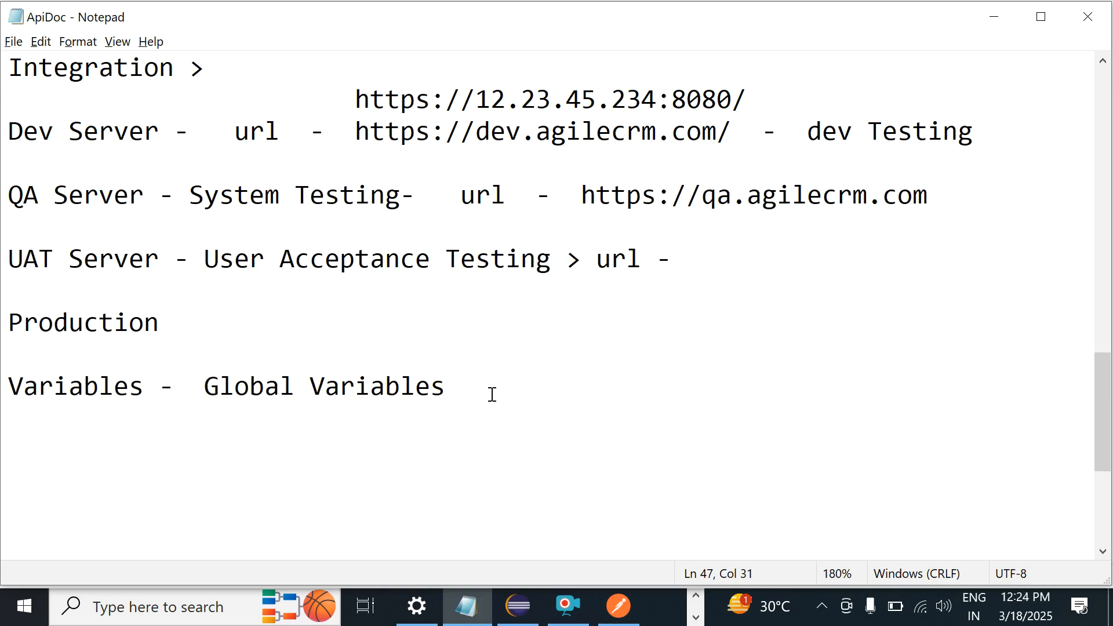
key("alt+Tab")
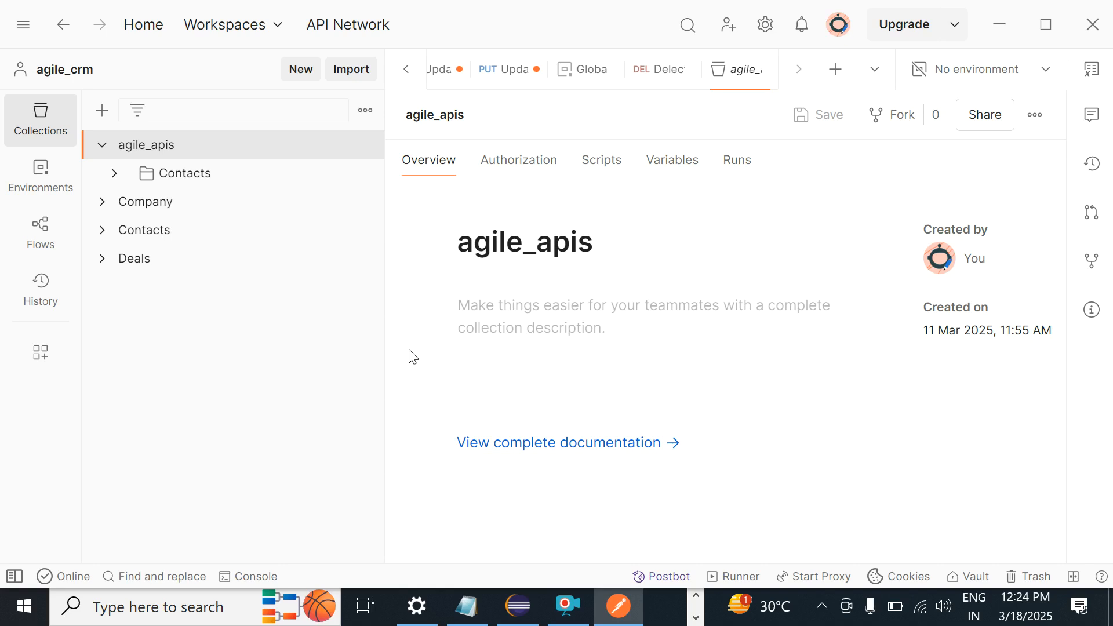
Step: Switch to the browser showing the Agile CRM Contacts list with 6 contacts
key("alt+Tab")
key("alt+Tab")
key("alt+Tab")
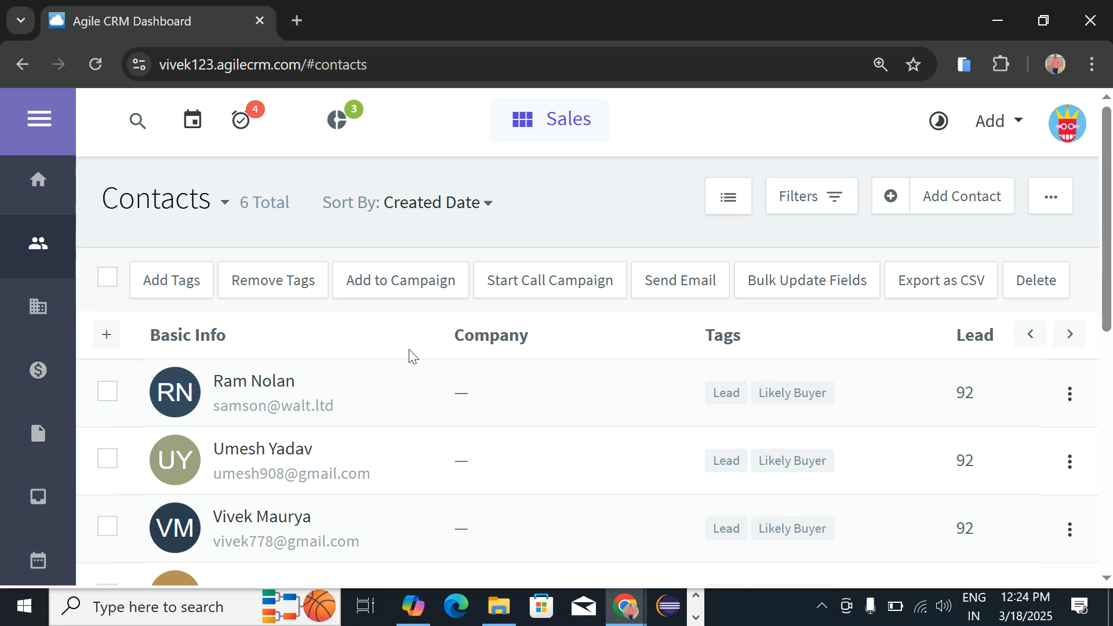
key("alt+Tab")
key("alt+Tab")
key("alt+Tab")
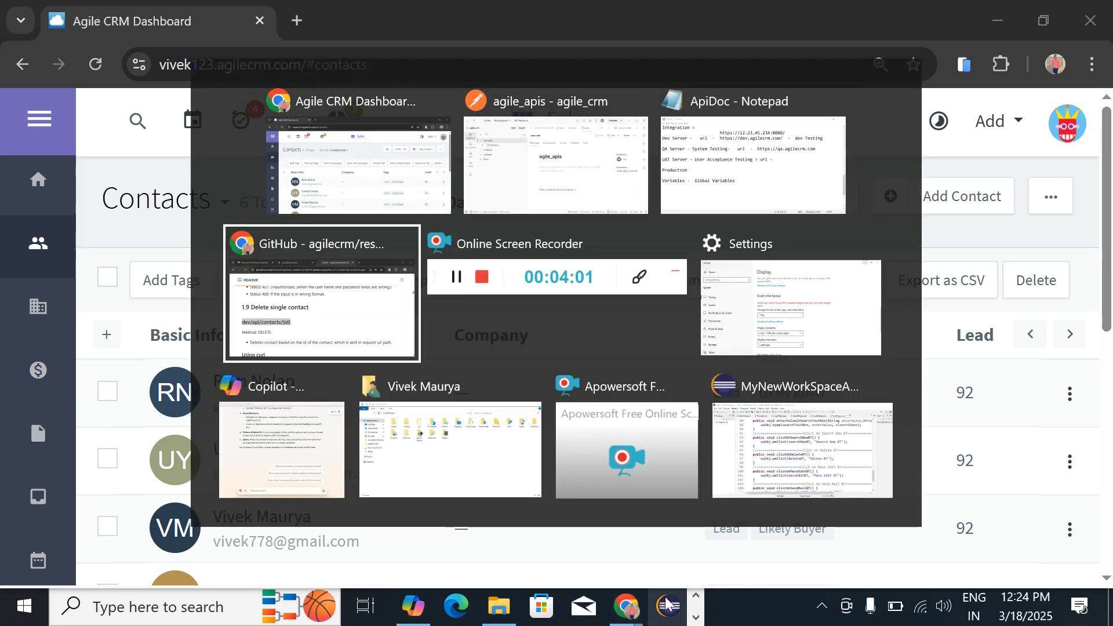
key("alt+Tab")
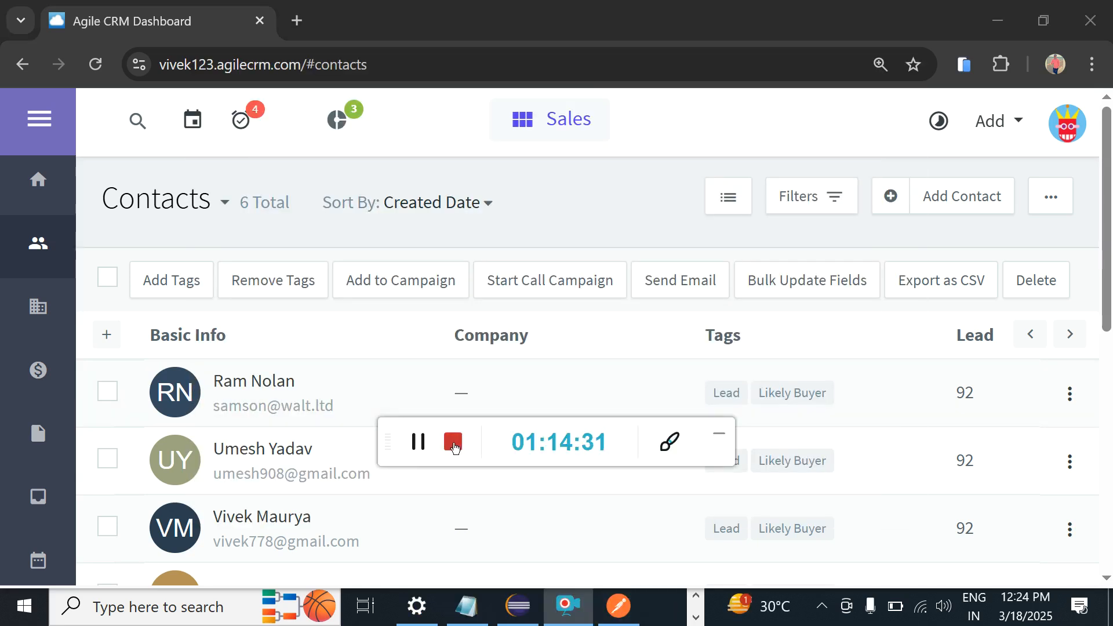